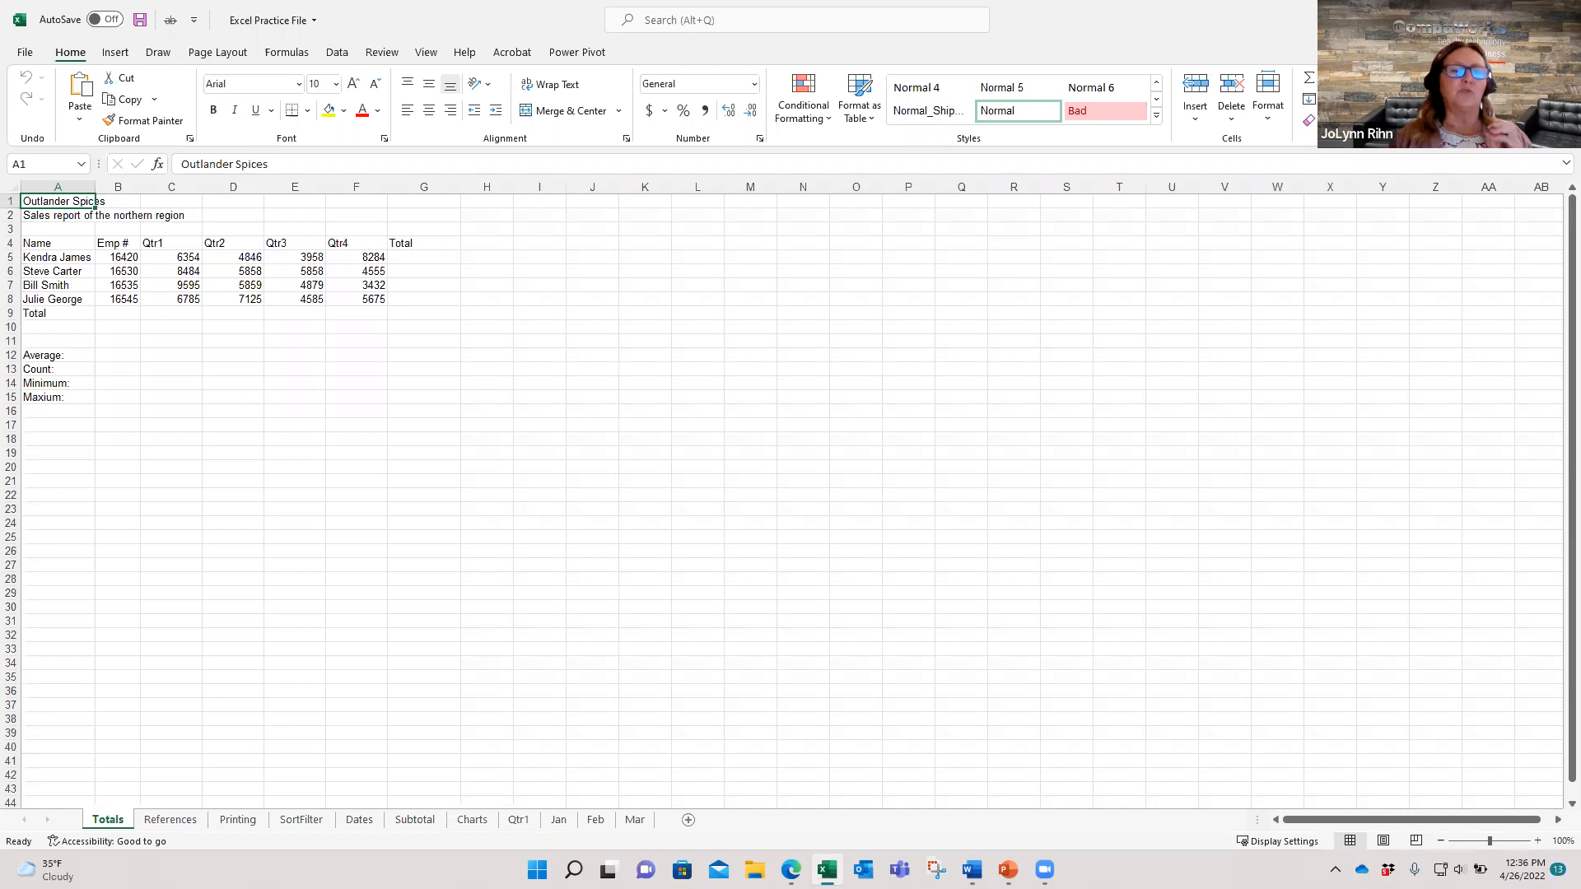
{"action": "key", "text": "alt+Tab"}
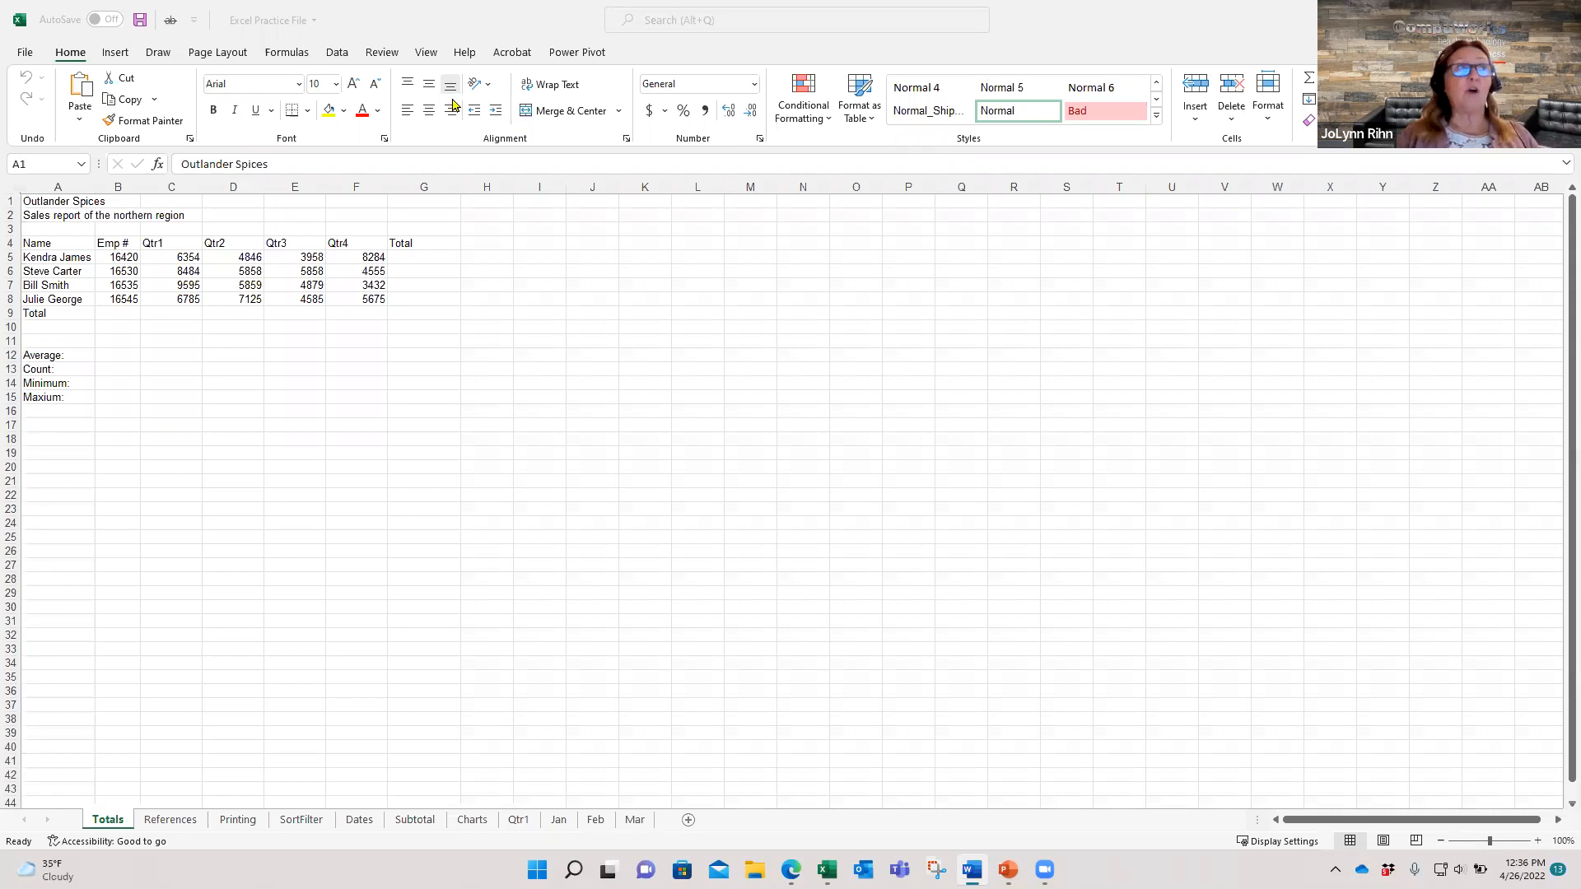
{"action": "left_click", "coordinate": [342, 59]}
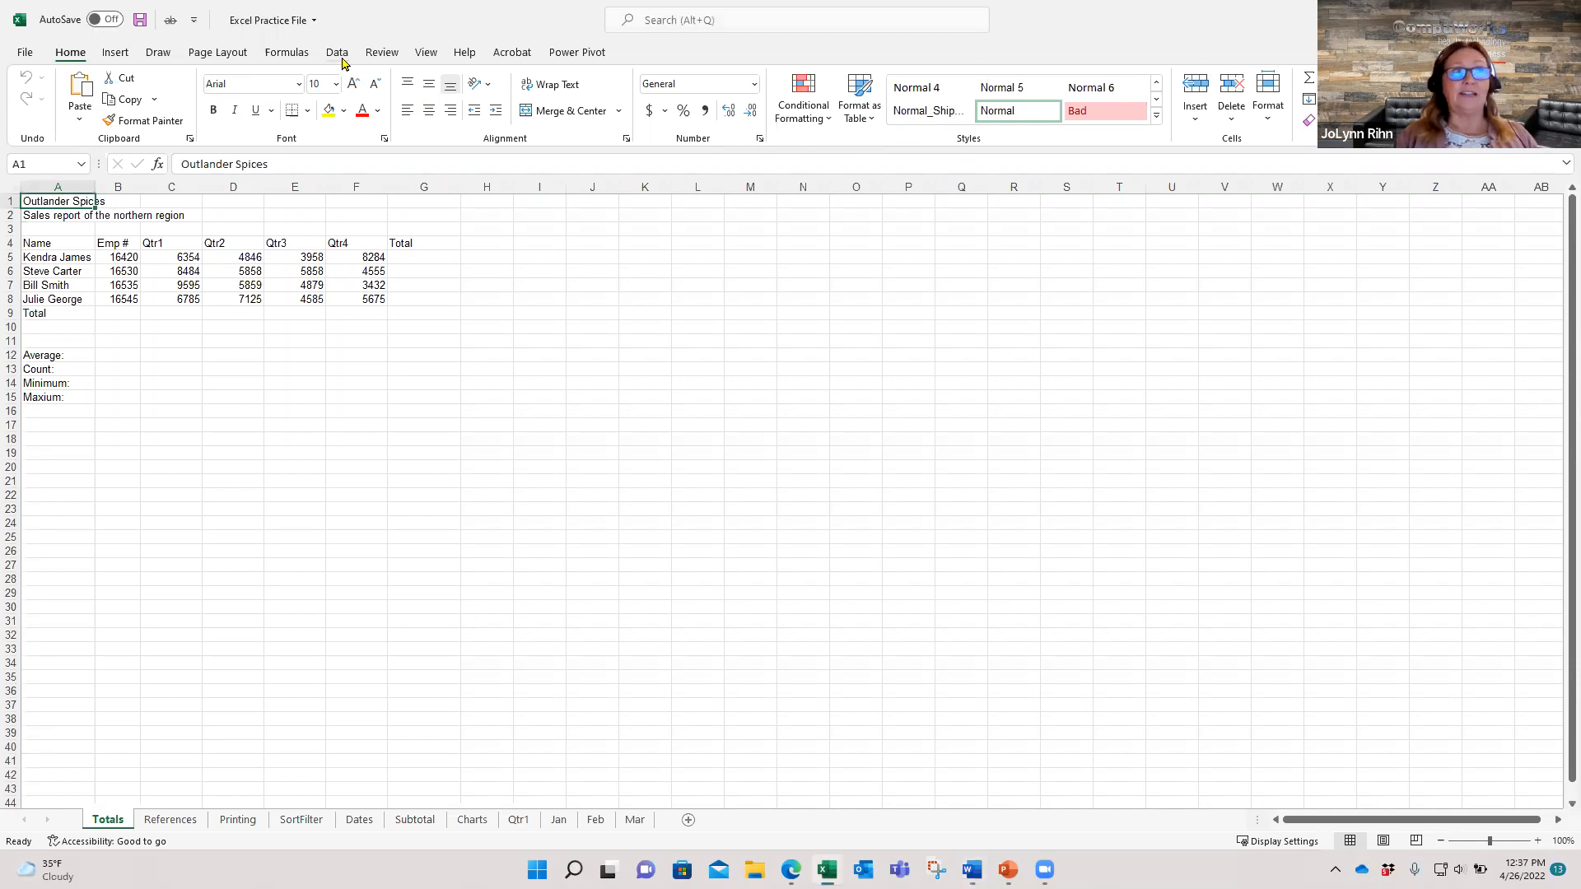
{"action": "left_click", "coordinate": [338, 53]}
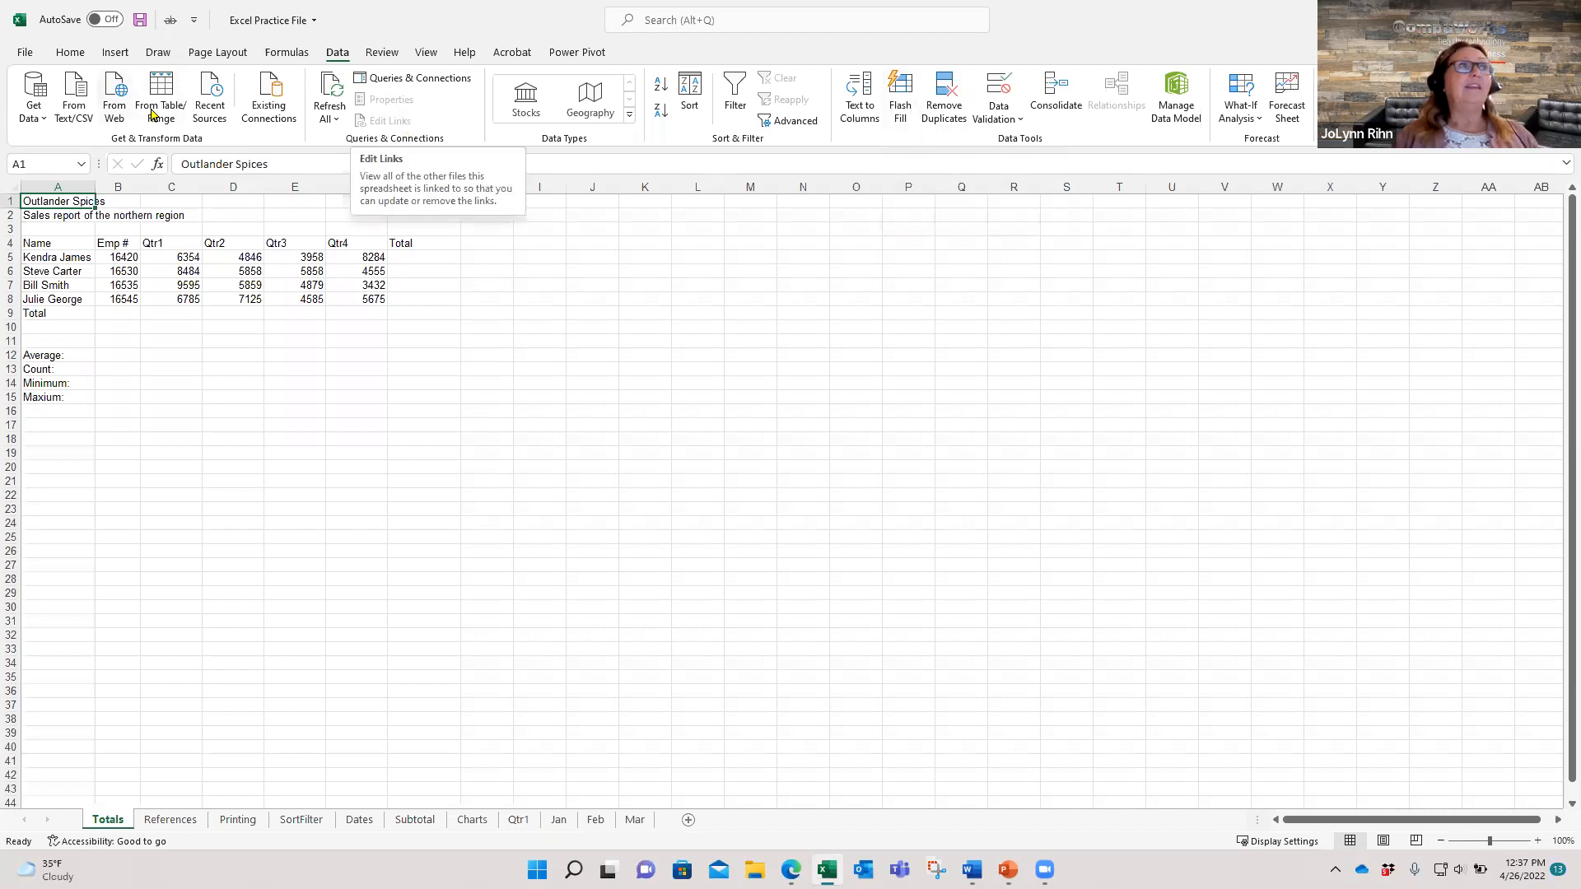
{"action": "left_click", "coordinate": [72, 52]}
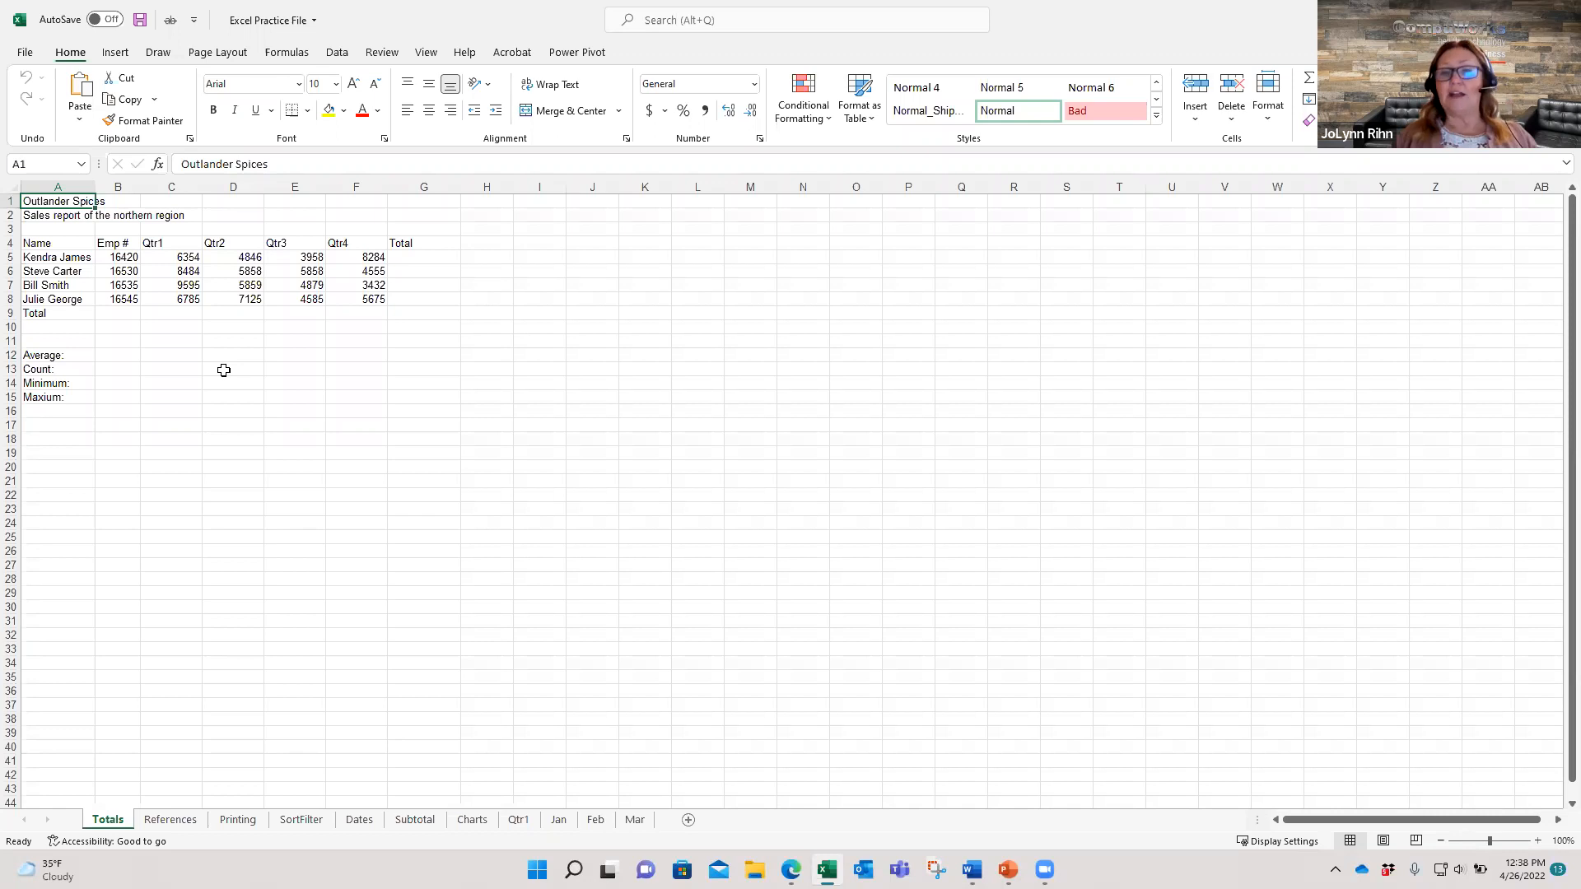
Start overwriting the title in cell A1 with random text and cancel the entry
{"action": "type", "text": "sgkkhgkahgklsjkh"}
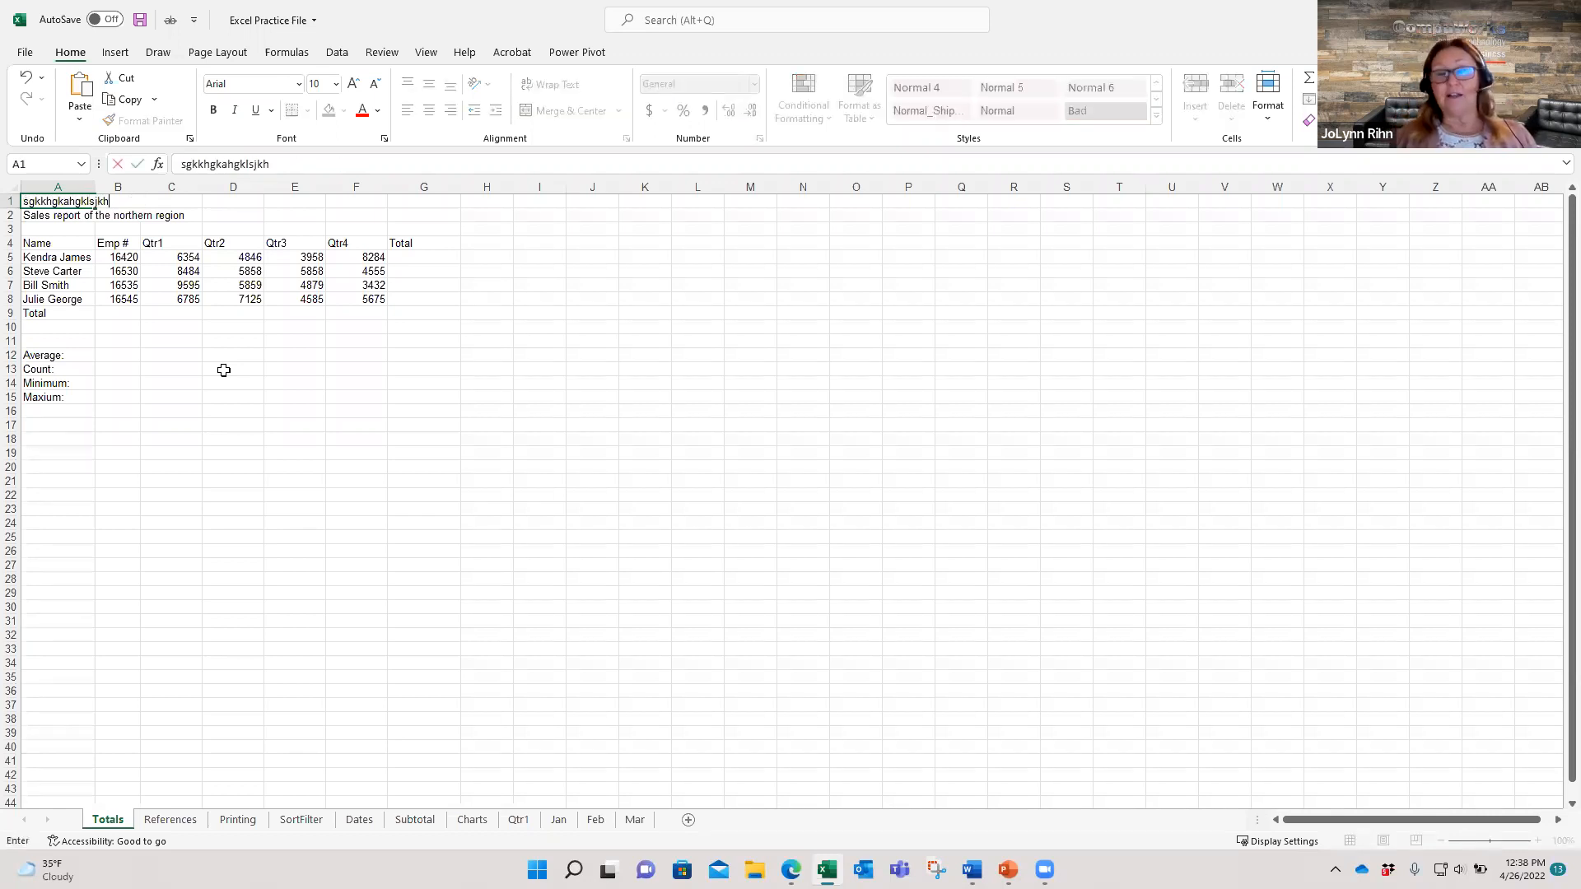
{"action": "left_click", "coordinate": [116, 166]}
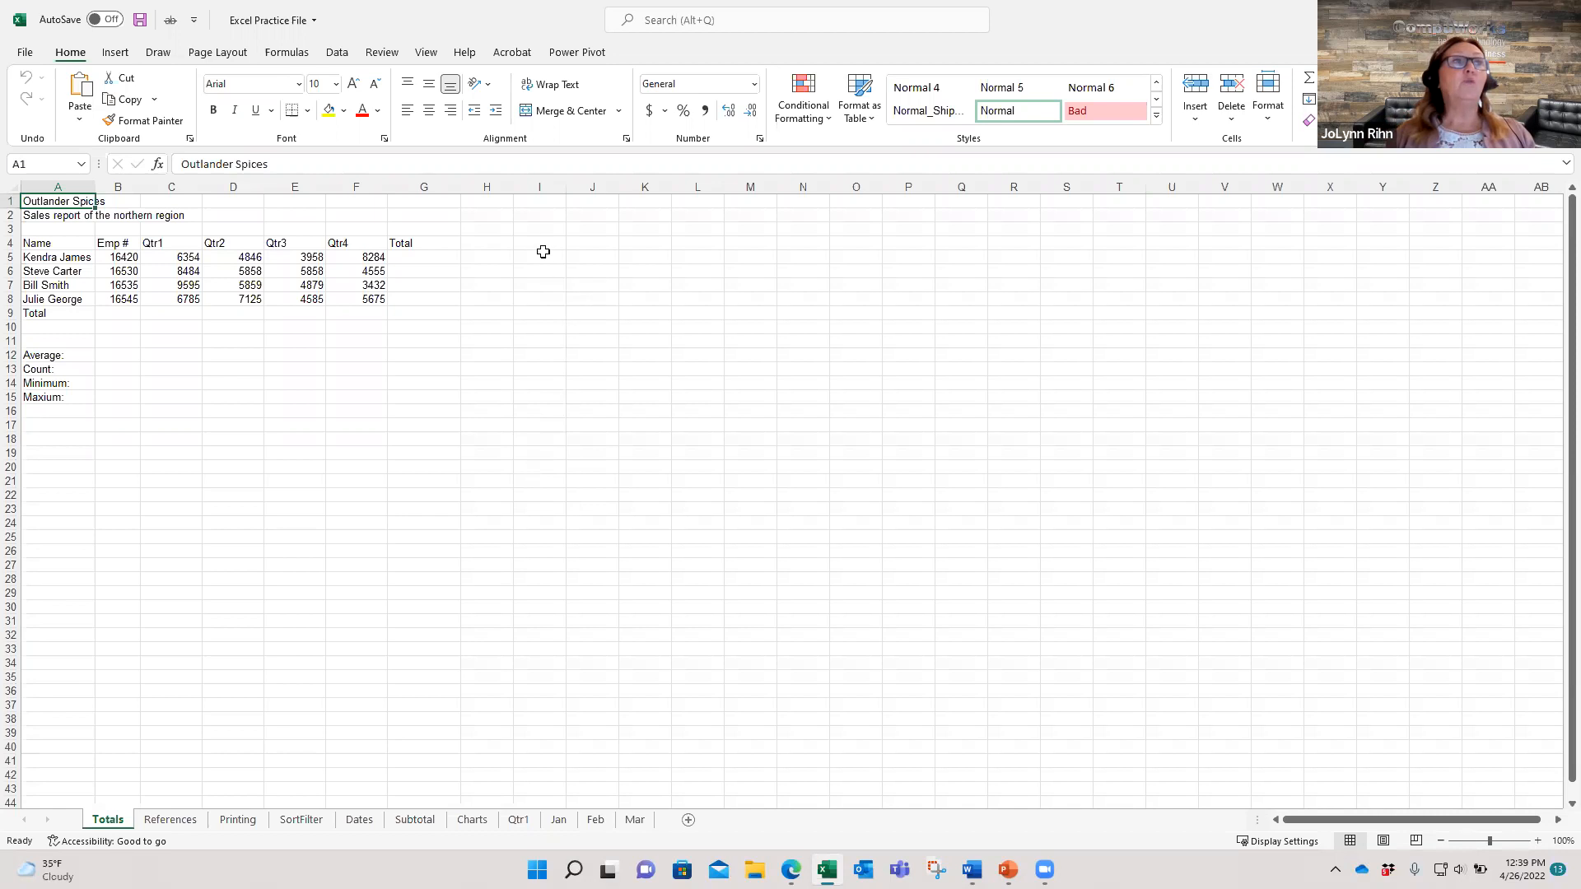
Enter a person's first name in cell I2 and keep that cell selected
{"action": "left_click", "coordinate": [534, 214]}
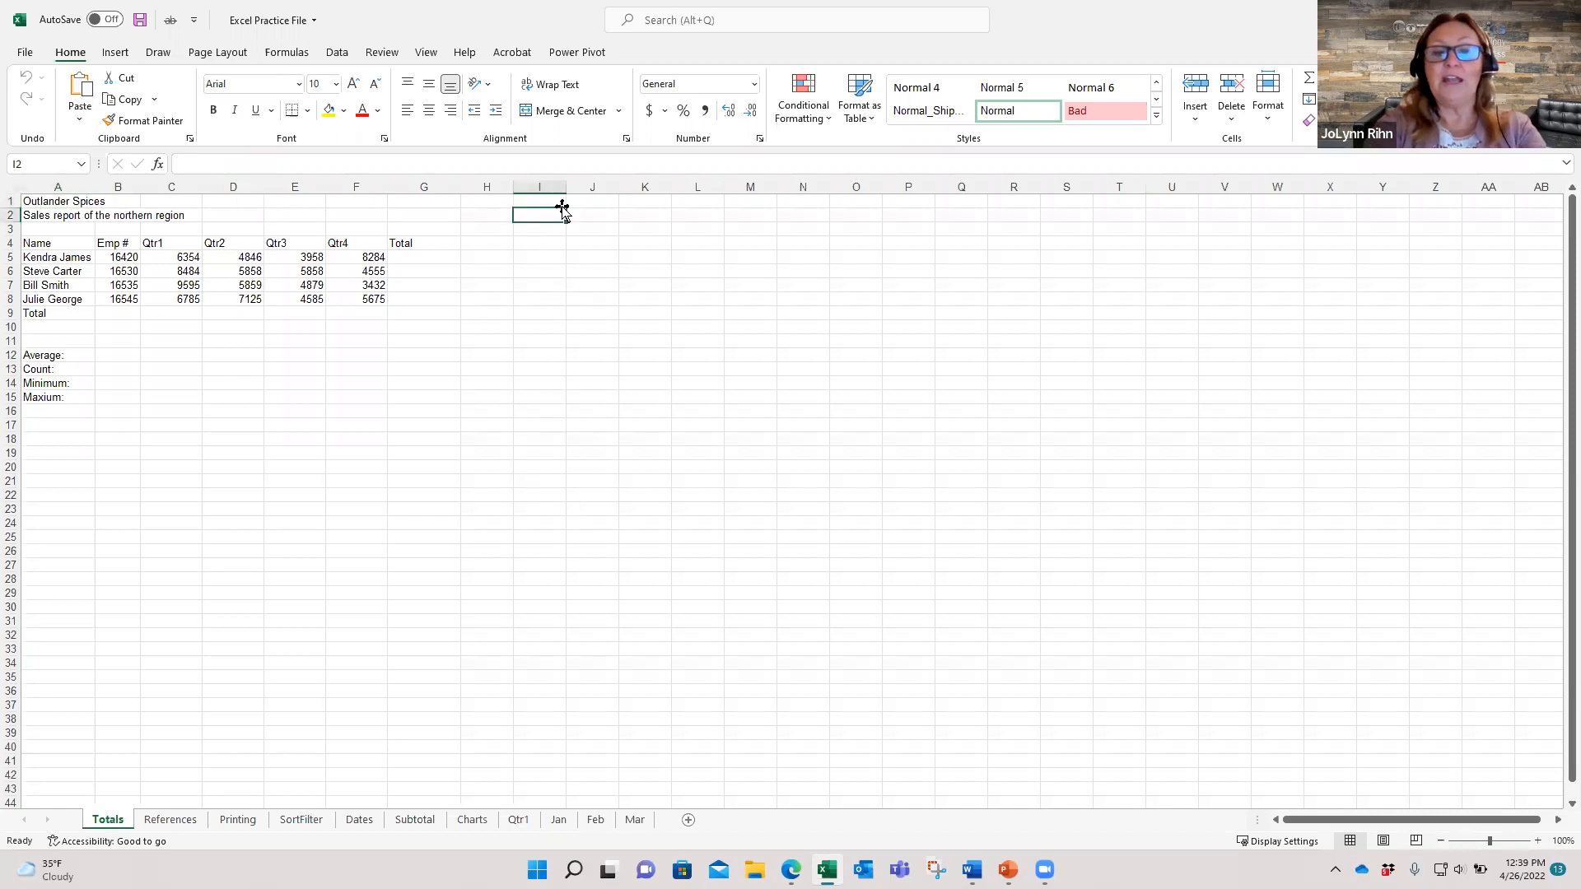
{"action": "type", "text": "JoLynn"}
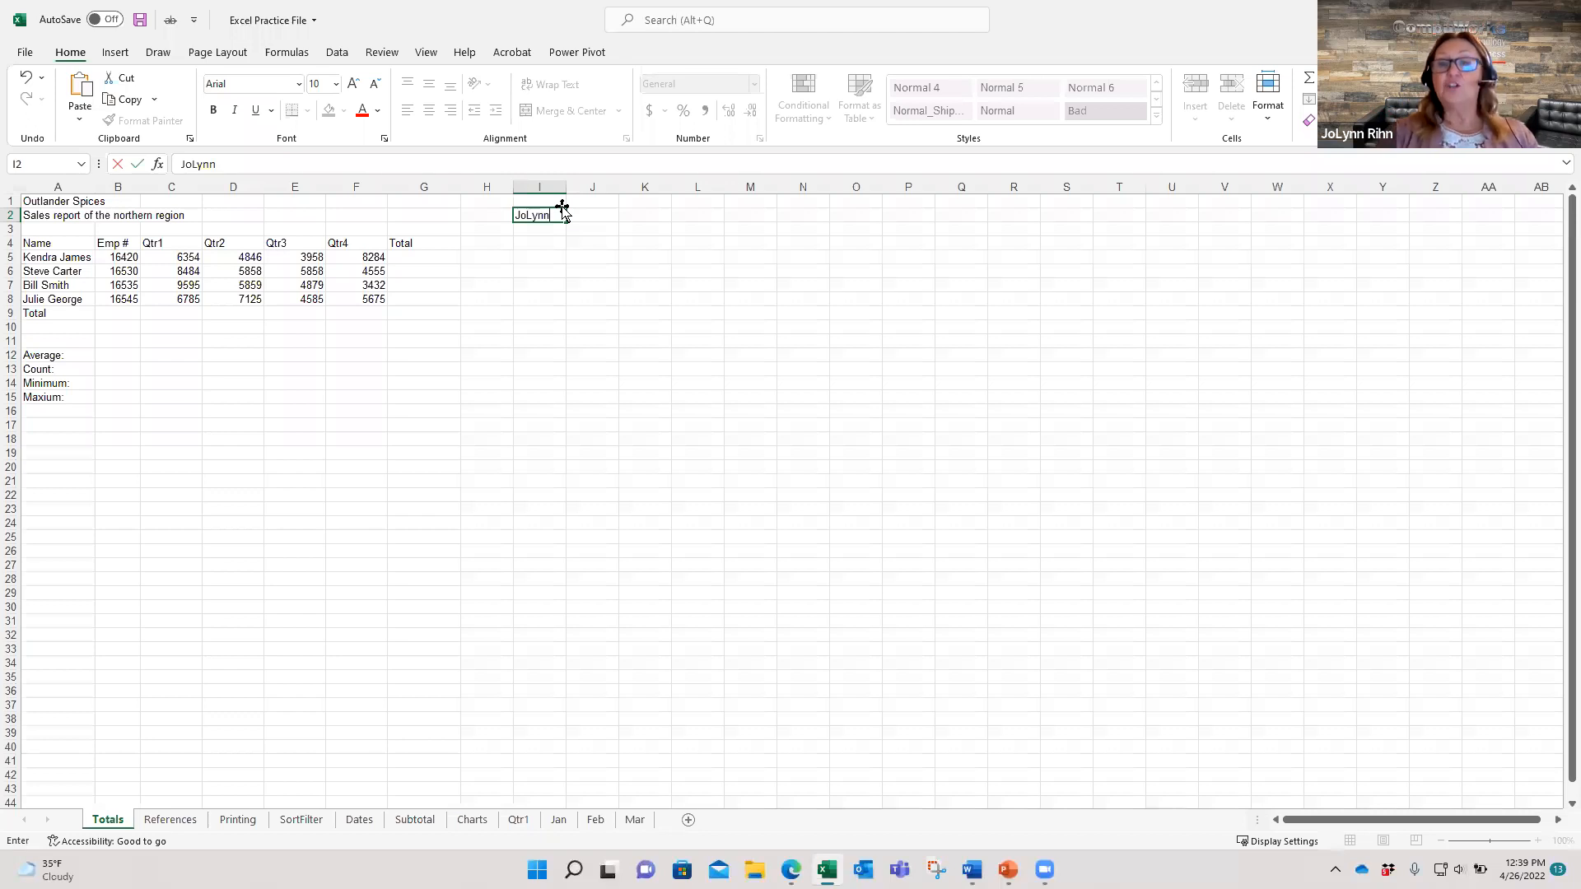
{"action": "key", "text": "ctrl+Return"}
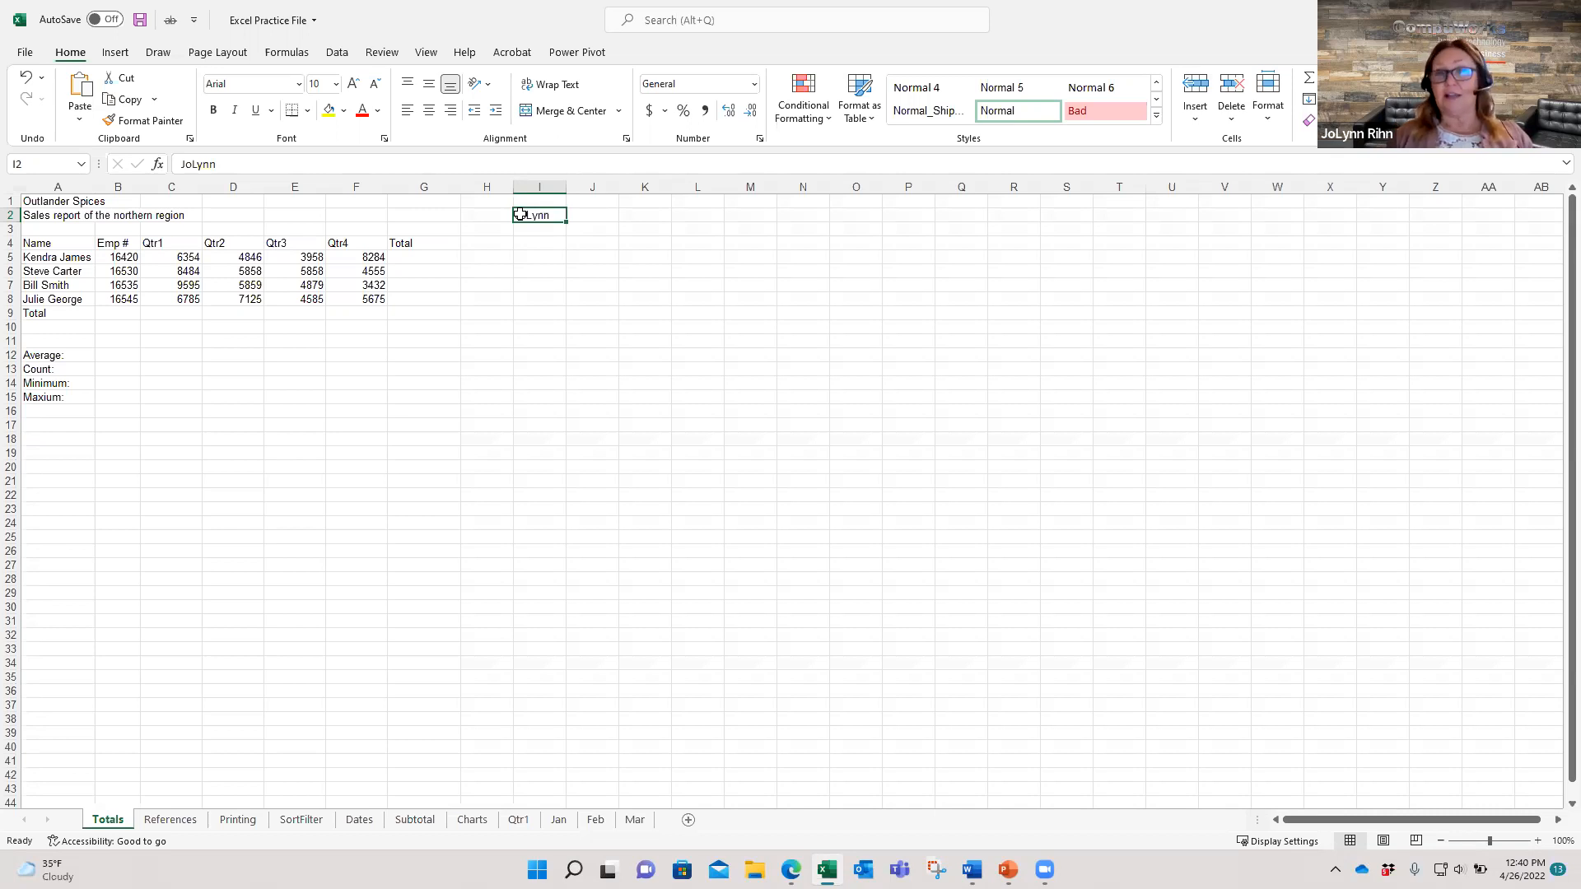
Fill the name from I2 down to I14, and clear the filled cells
{"action": "left_click_drag", "start_coordinate": [520, 214], "coordinate": [1125, 464]}
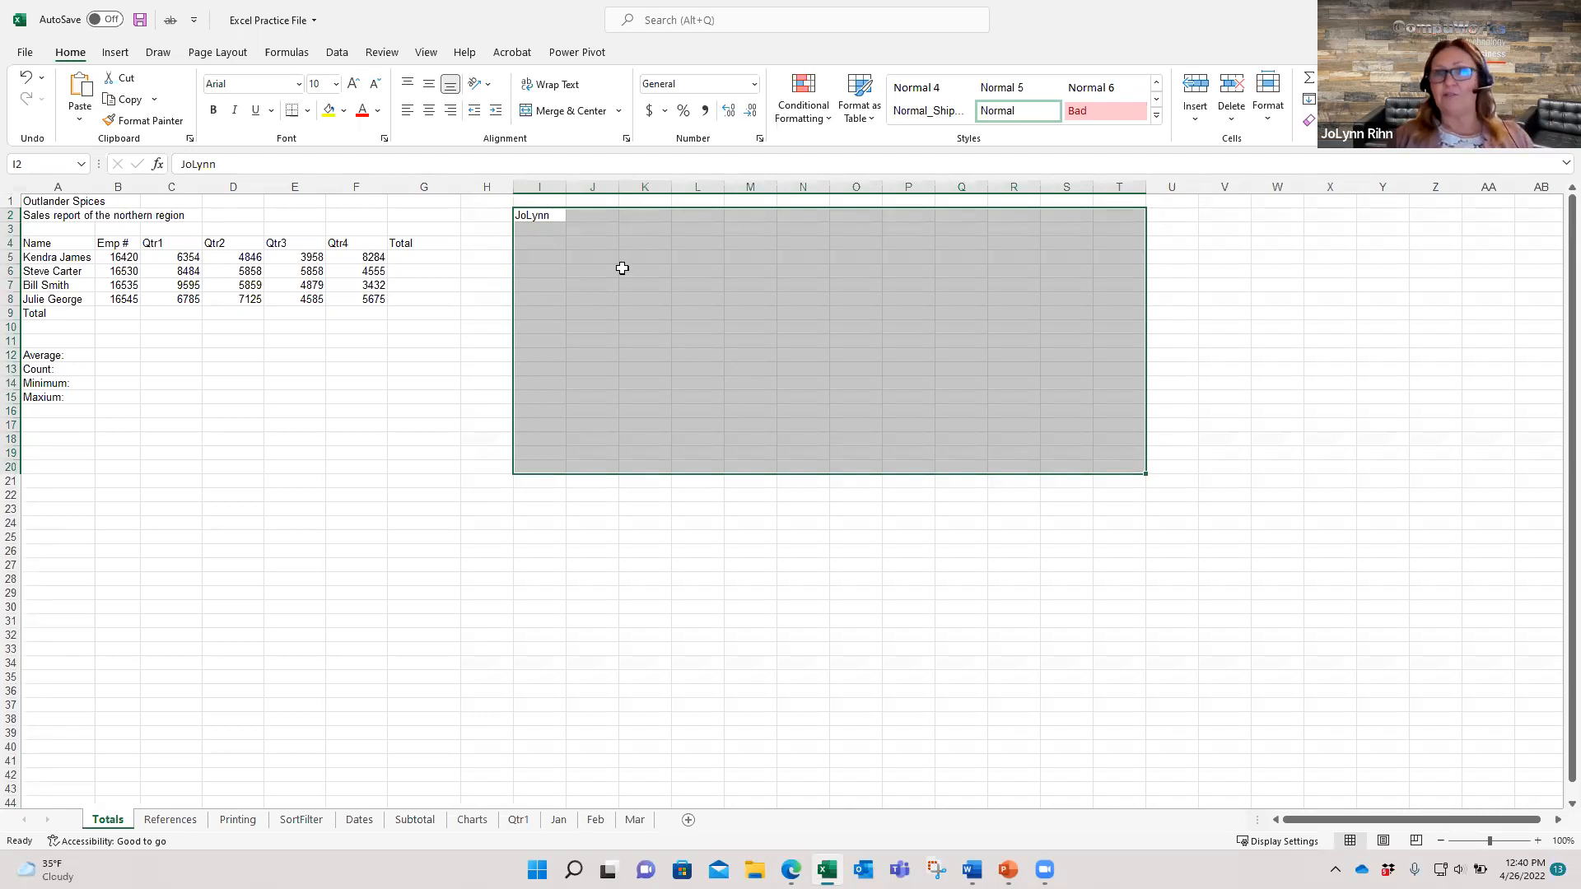
{"action": "left_click", "coordinate": [540, 217]}
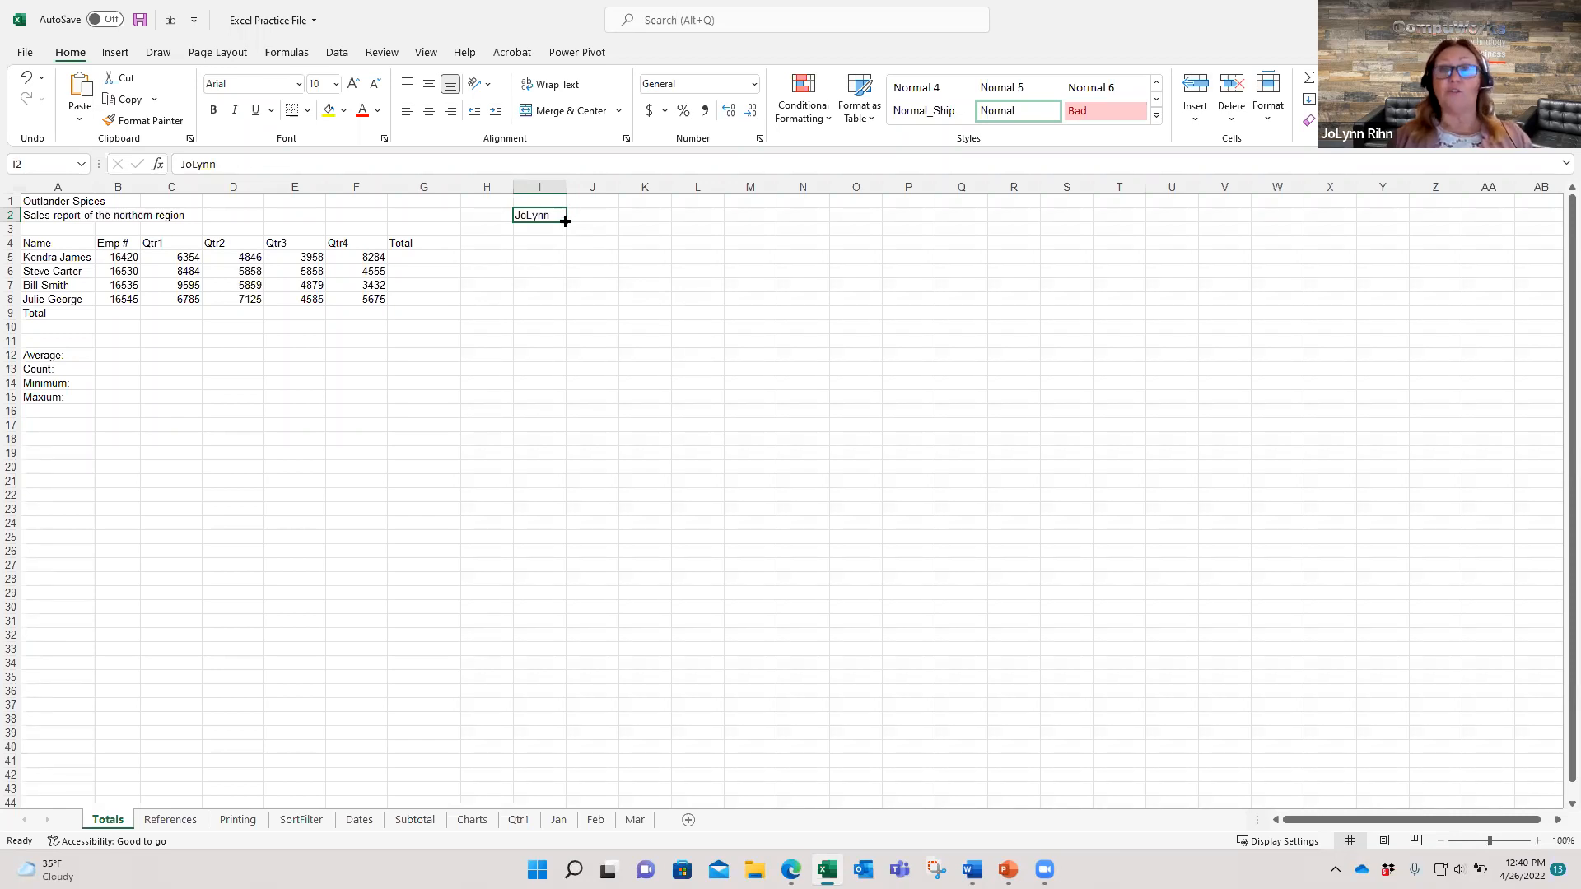
{"action": "left_click_drag", "start_coordinate": [565, 222], "coordinate": [566, 389]}
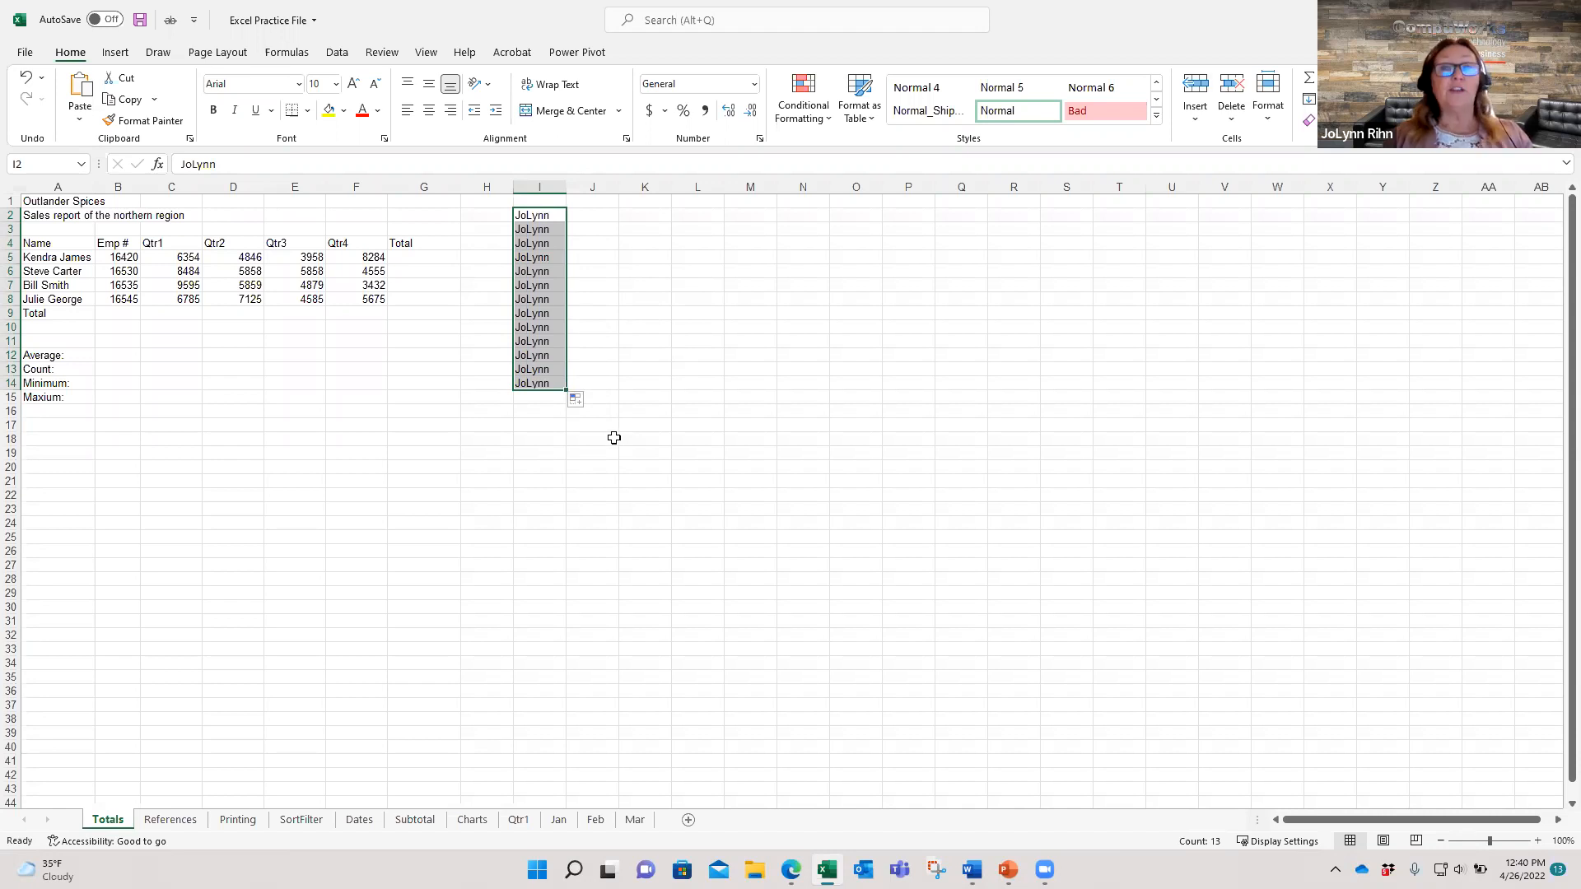
{"action": "key", "text": "Delete"}
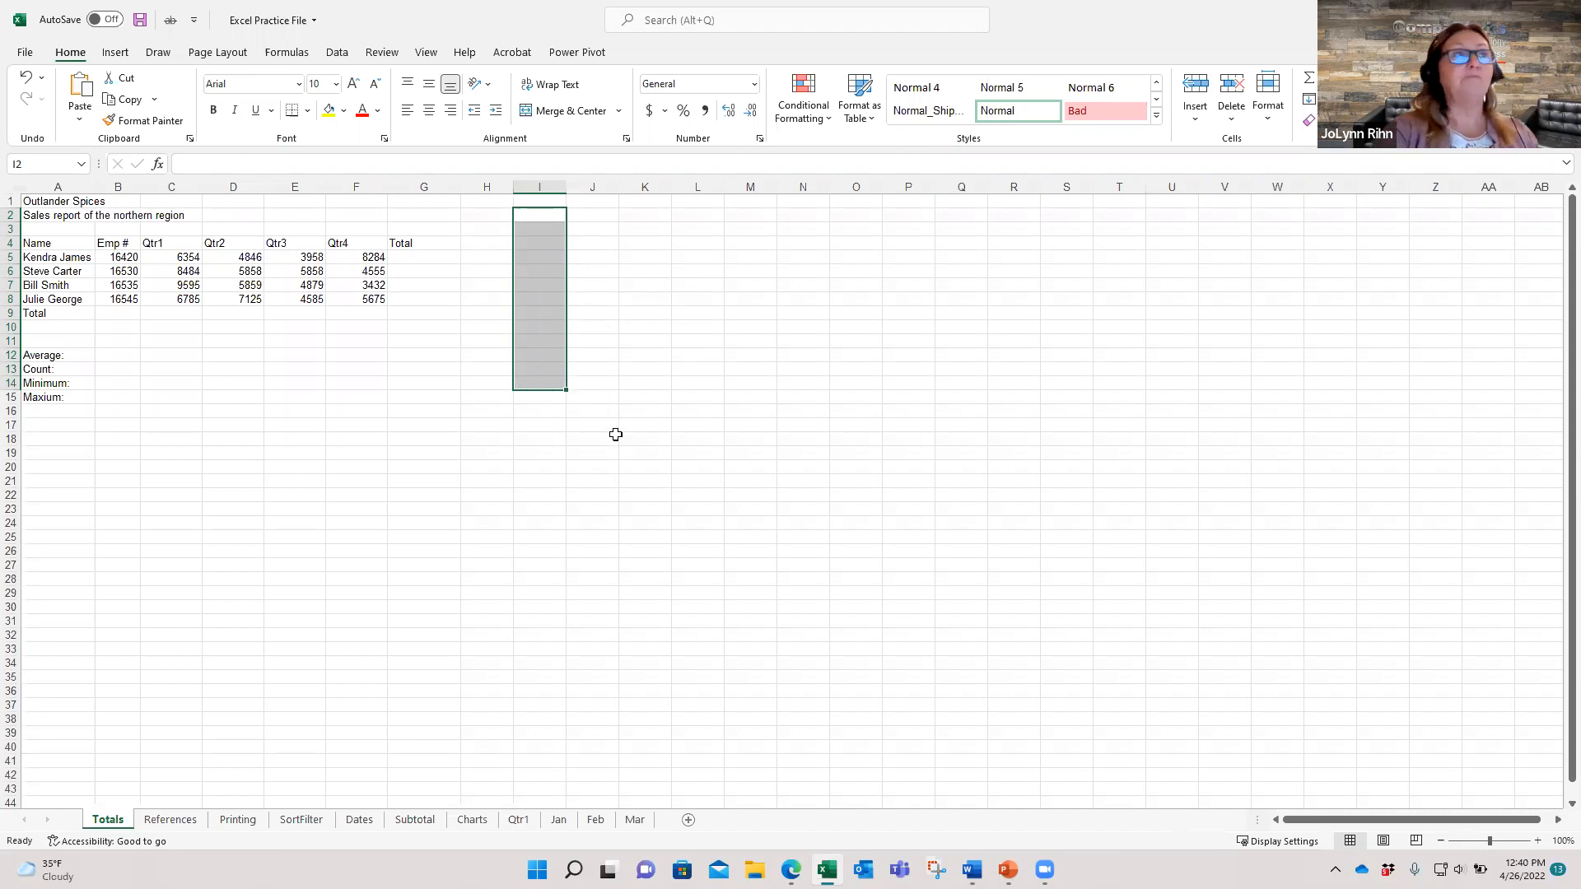
{"action": "left_click", "coordinate": [533, 215]}
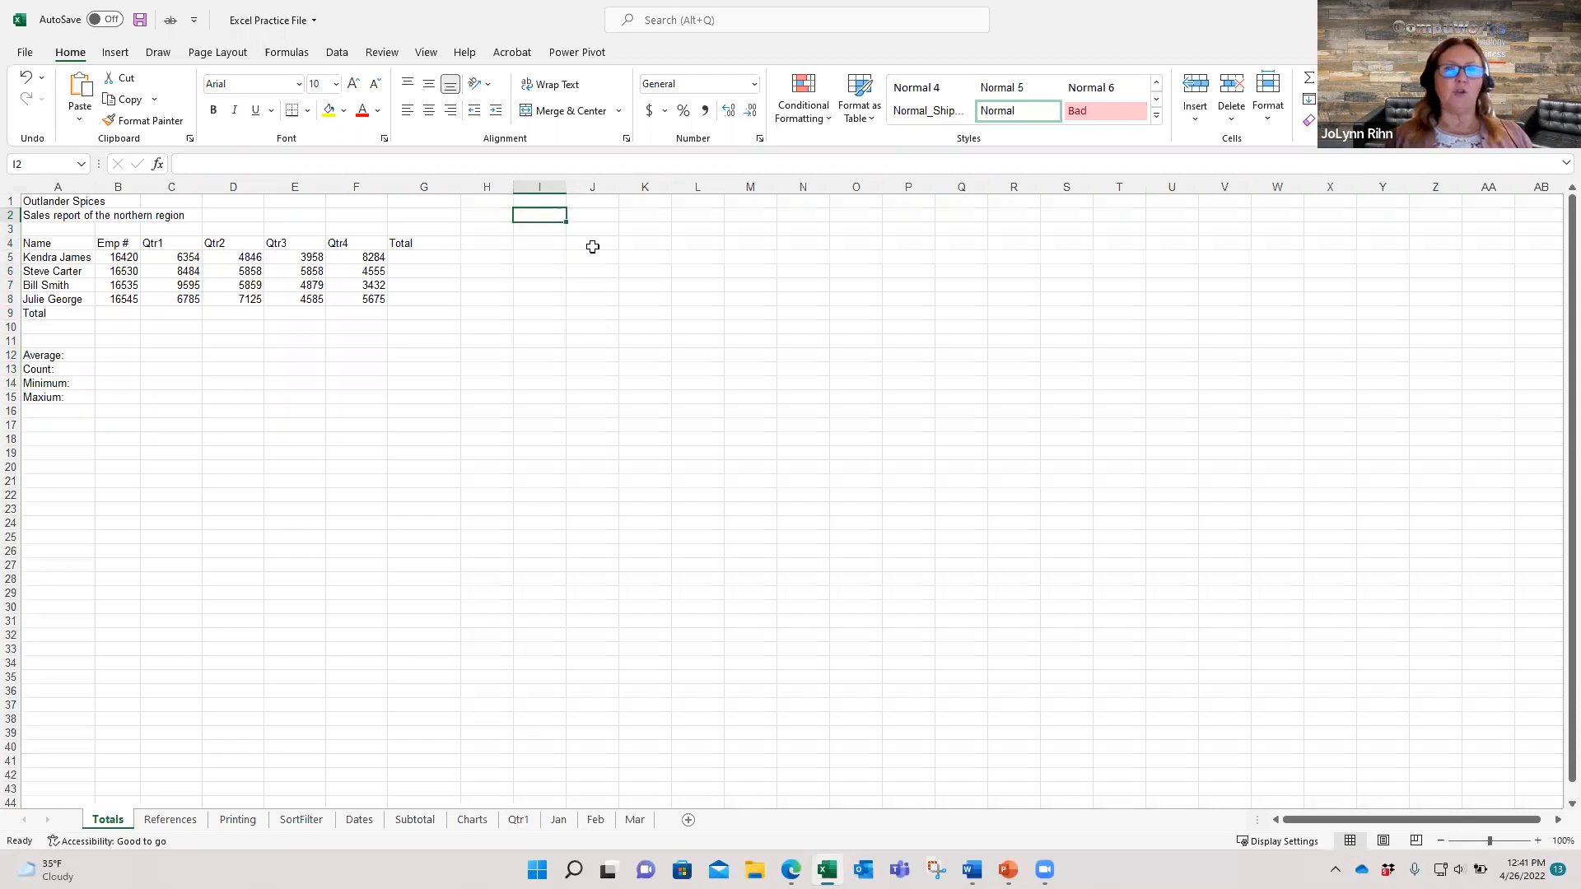
Move the Total heading from G4 to O4 and back to G4
{"action": "left_click", "coordinate": [415, 243]}
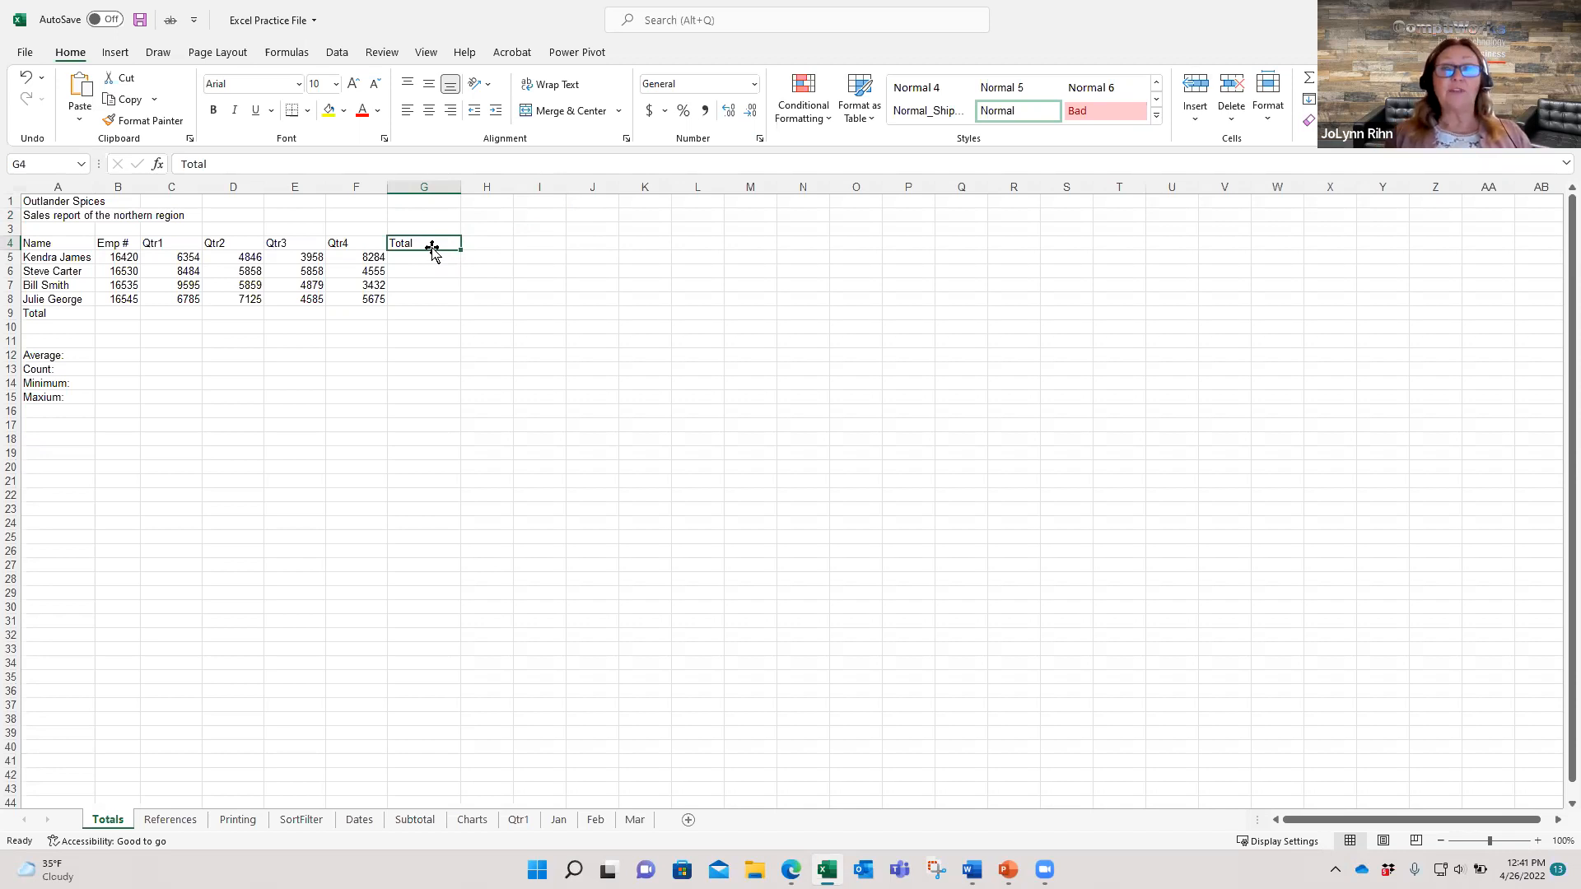
{"action": "left_click_drag", "start_coordinate": [432, 248], "coordinate": [852, 242]}
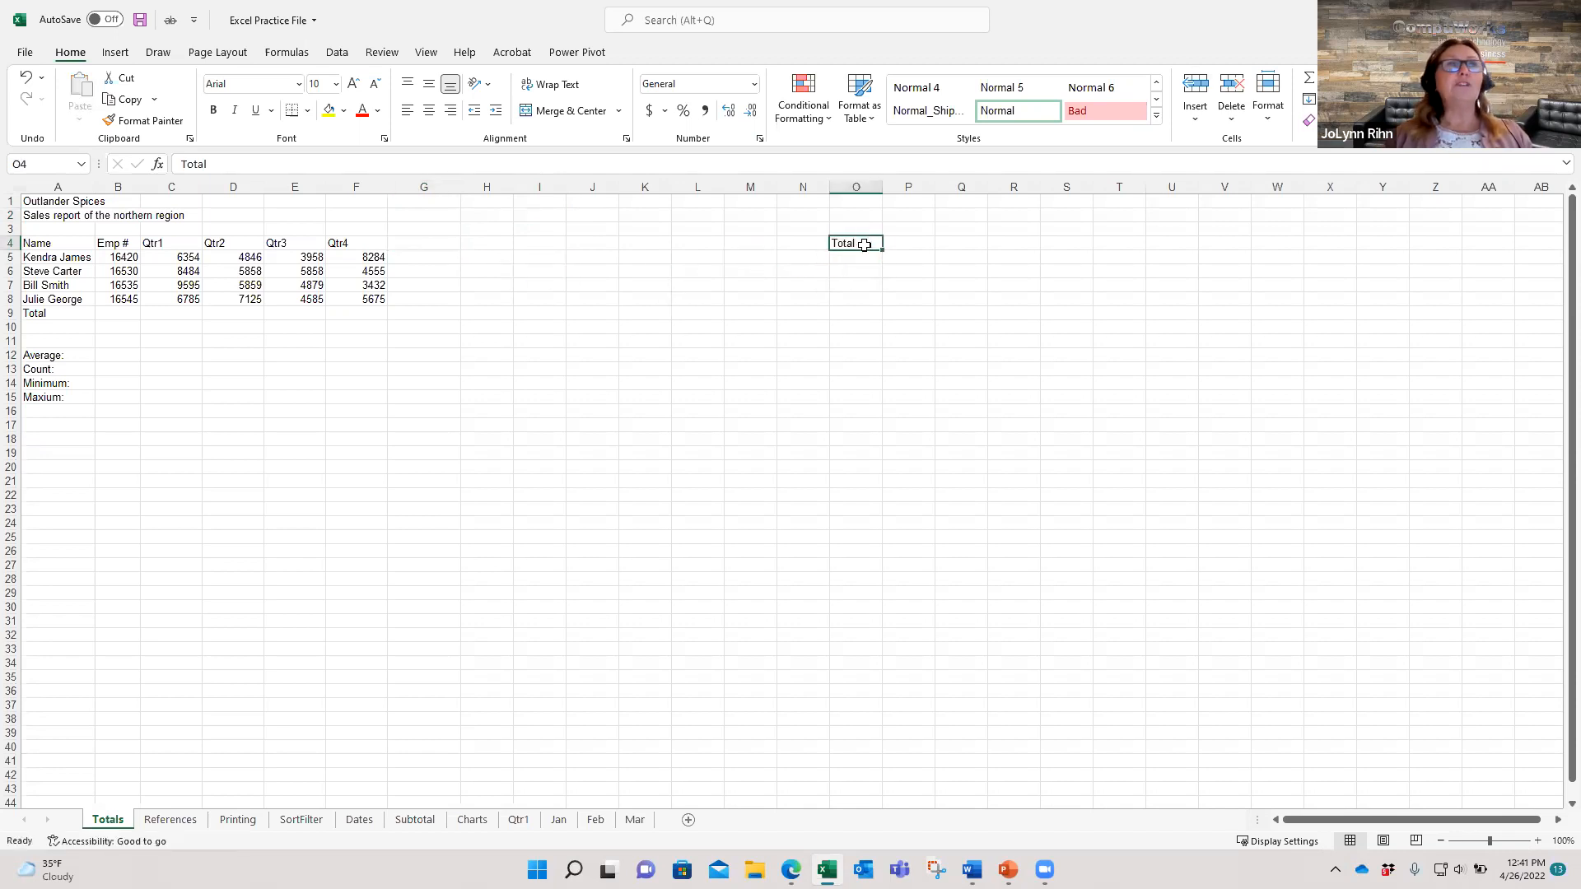
{"action": "left_click_drag", "start_coordinate": [862, 247], "coordinate": [444, 245]}
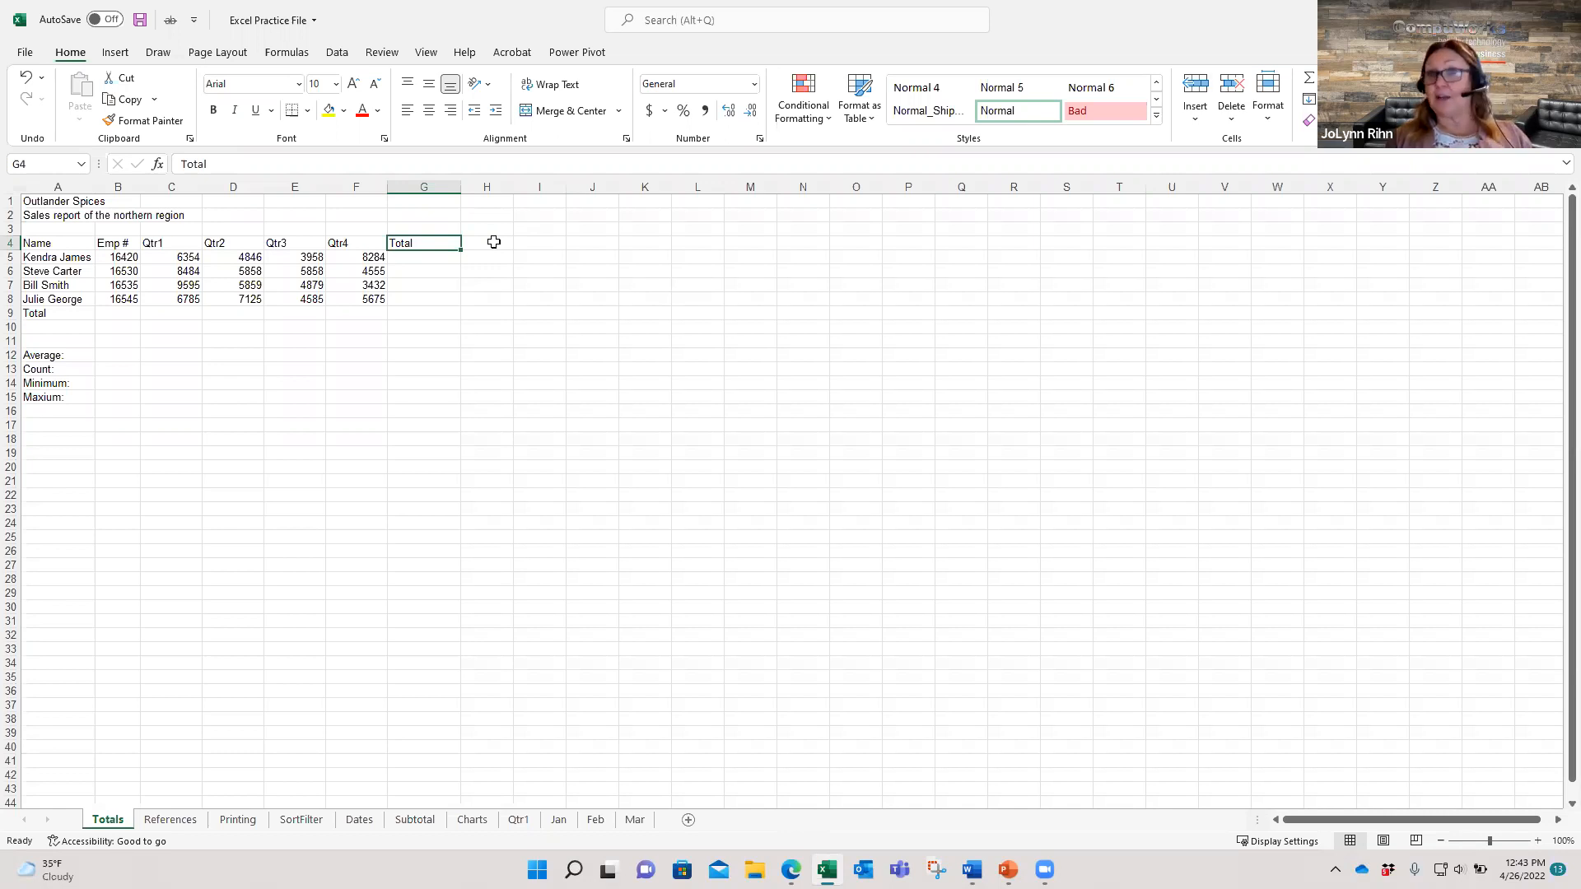
Open the Total heading in G4 for editing and close the entry
{"action": "left_click", "coordinate": [223, 166]}
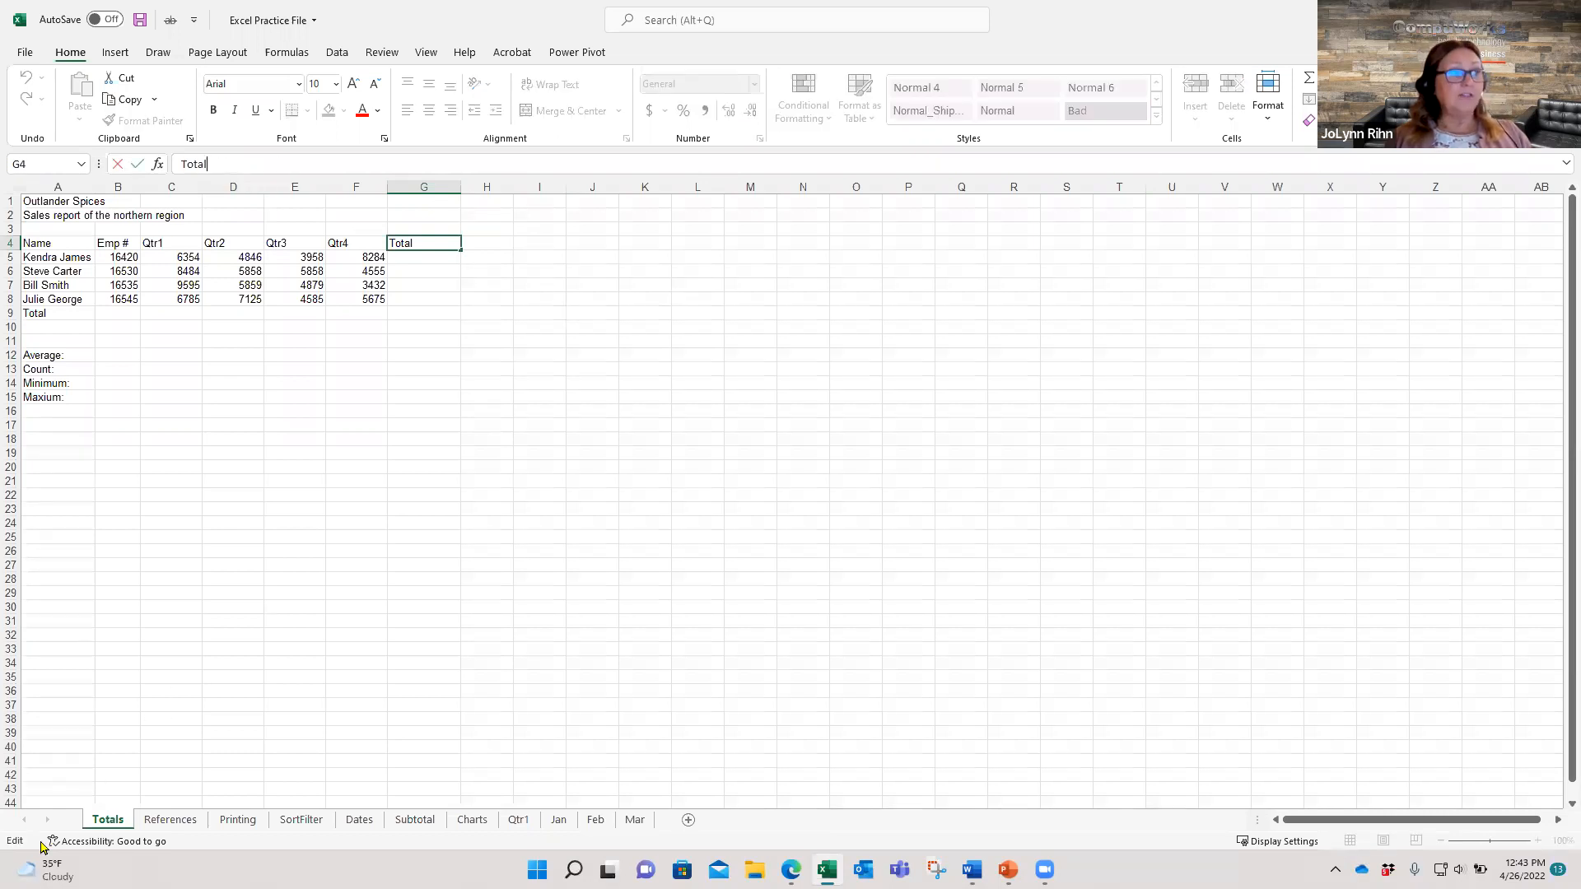
{"action": "mouse_move", "coordinate": [35, 853]}
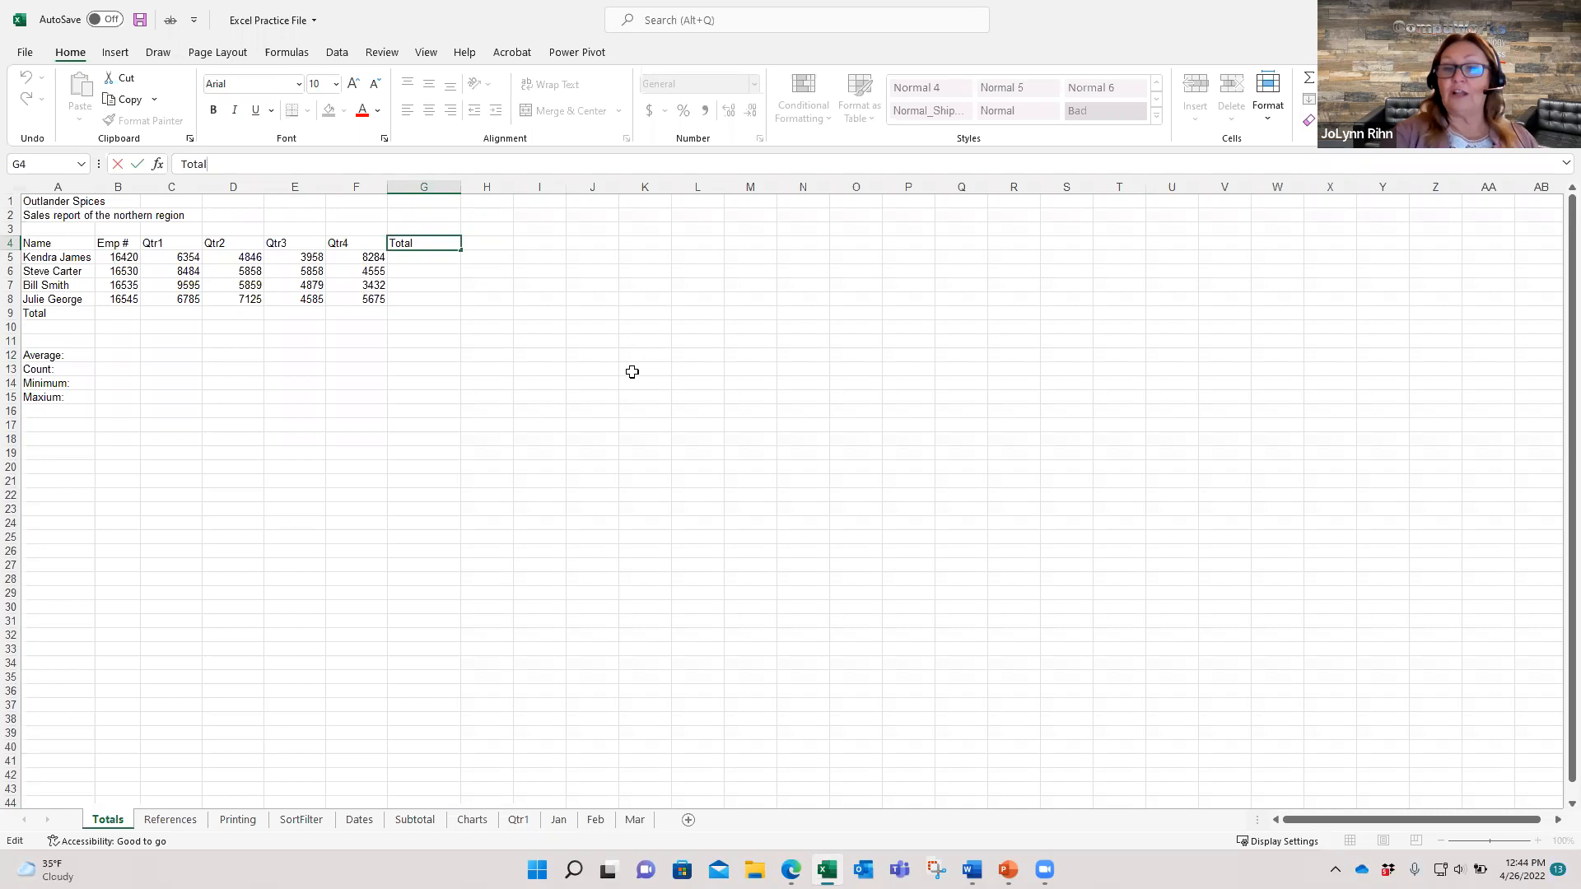
{"action": "key", "text": "ctrl+Return"}
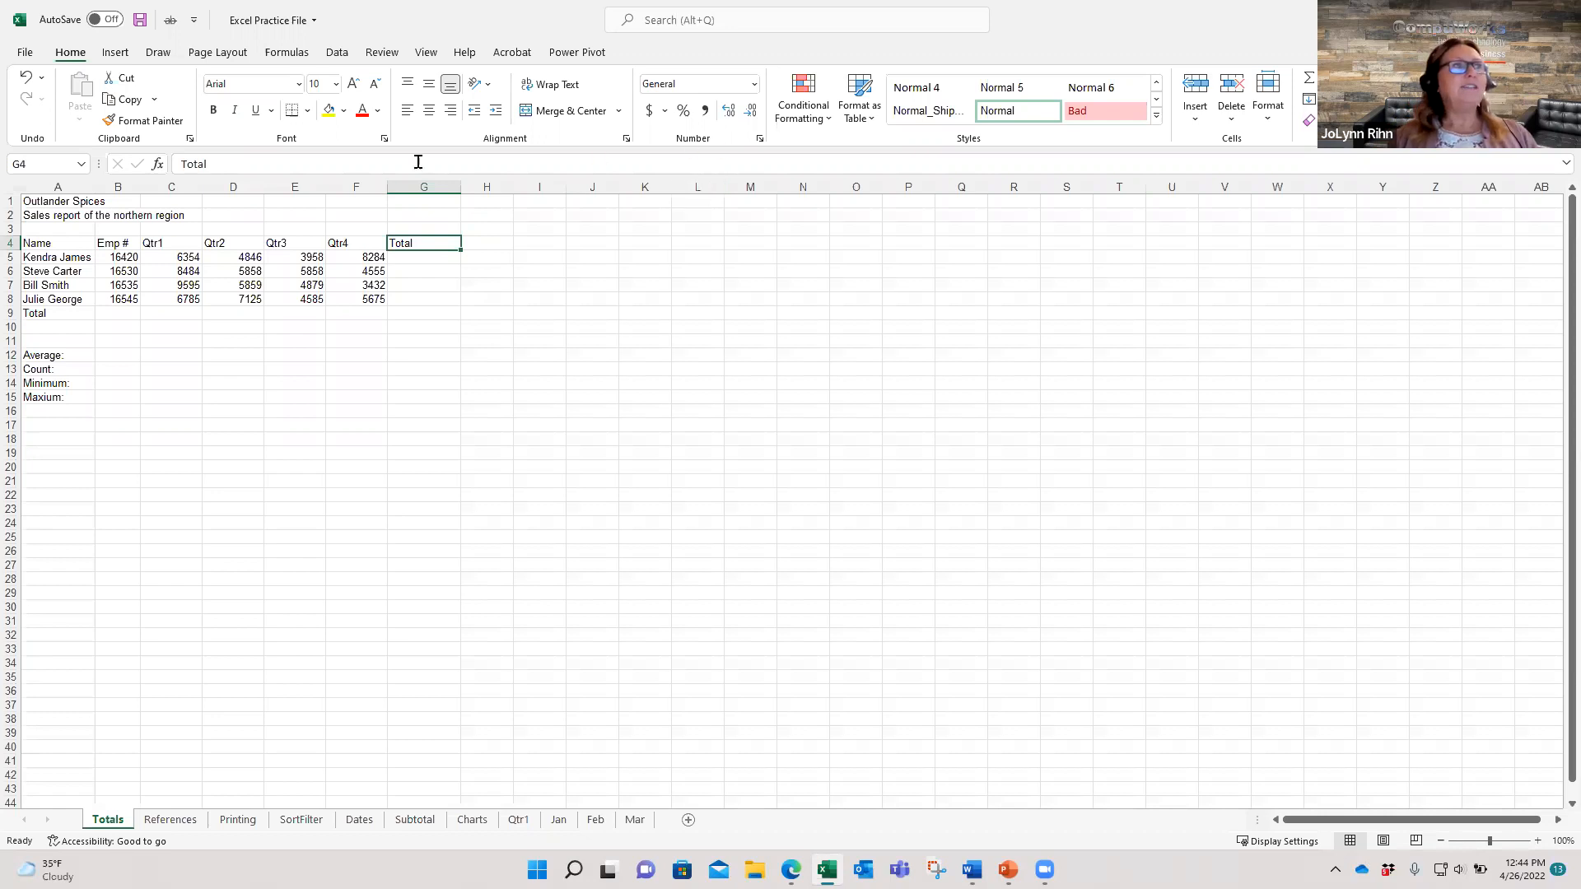
With C5:D7 selected, add Minimum to the status bar statistics, and switch Maximum on and off again
{"action": "left_click_drag", "start_coordinate": [185, 258], "coordinate": [252, 287]}
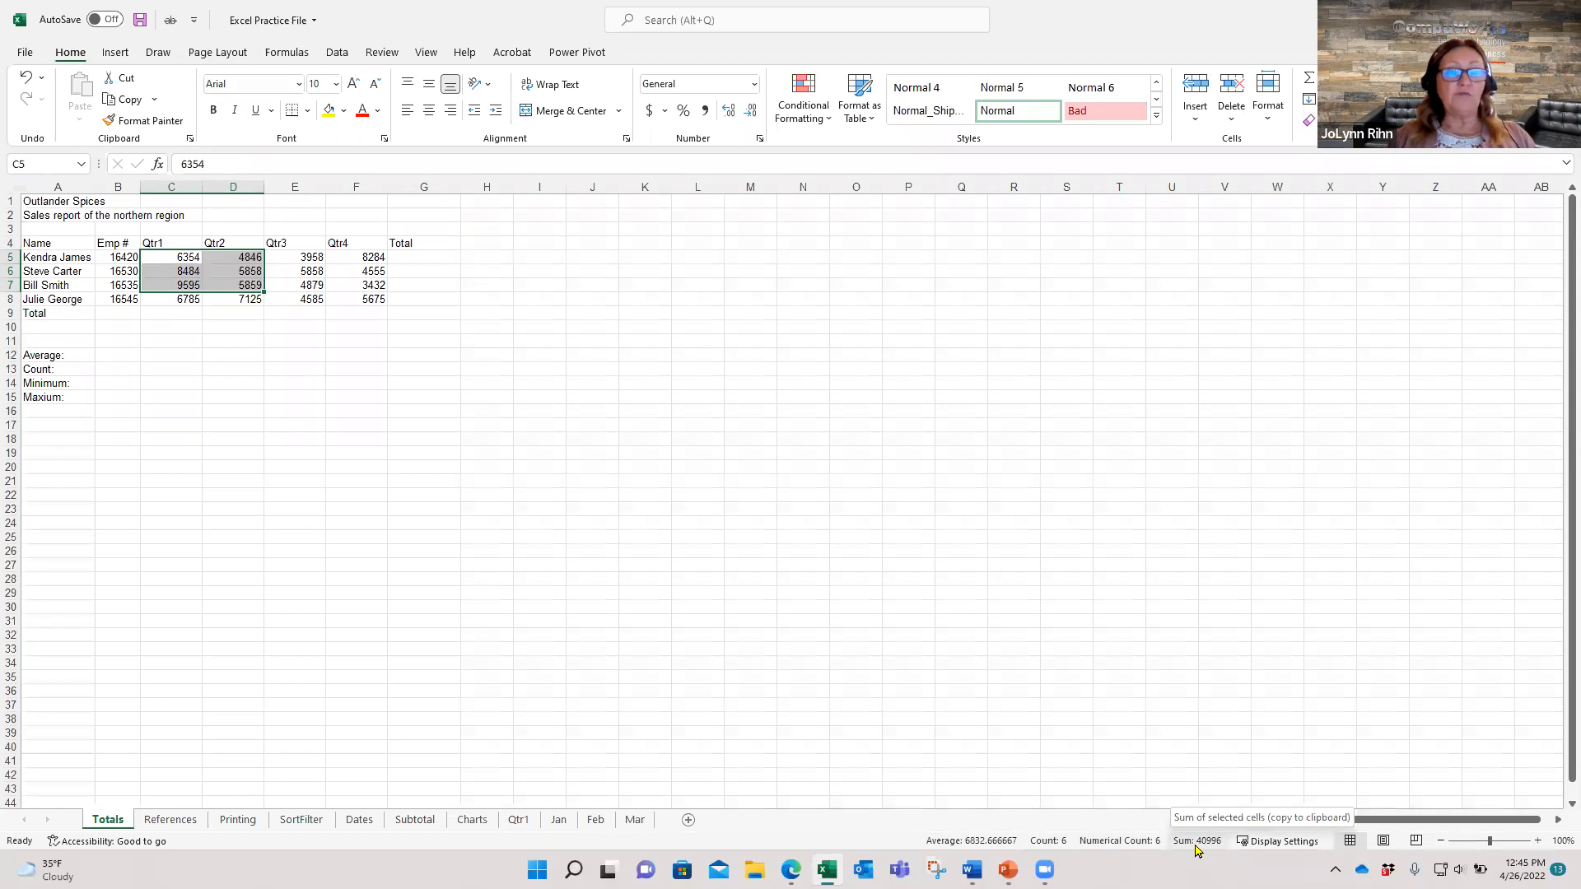
{"action": "right_click", "coordinate": [866, 846]}
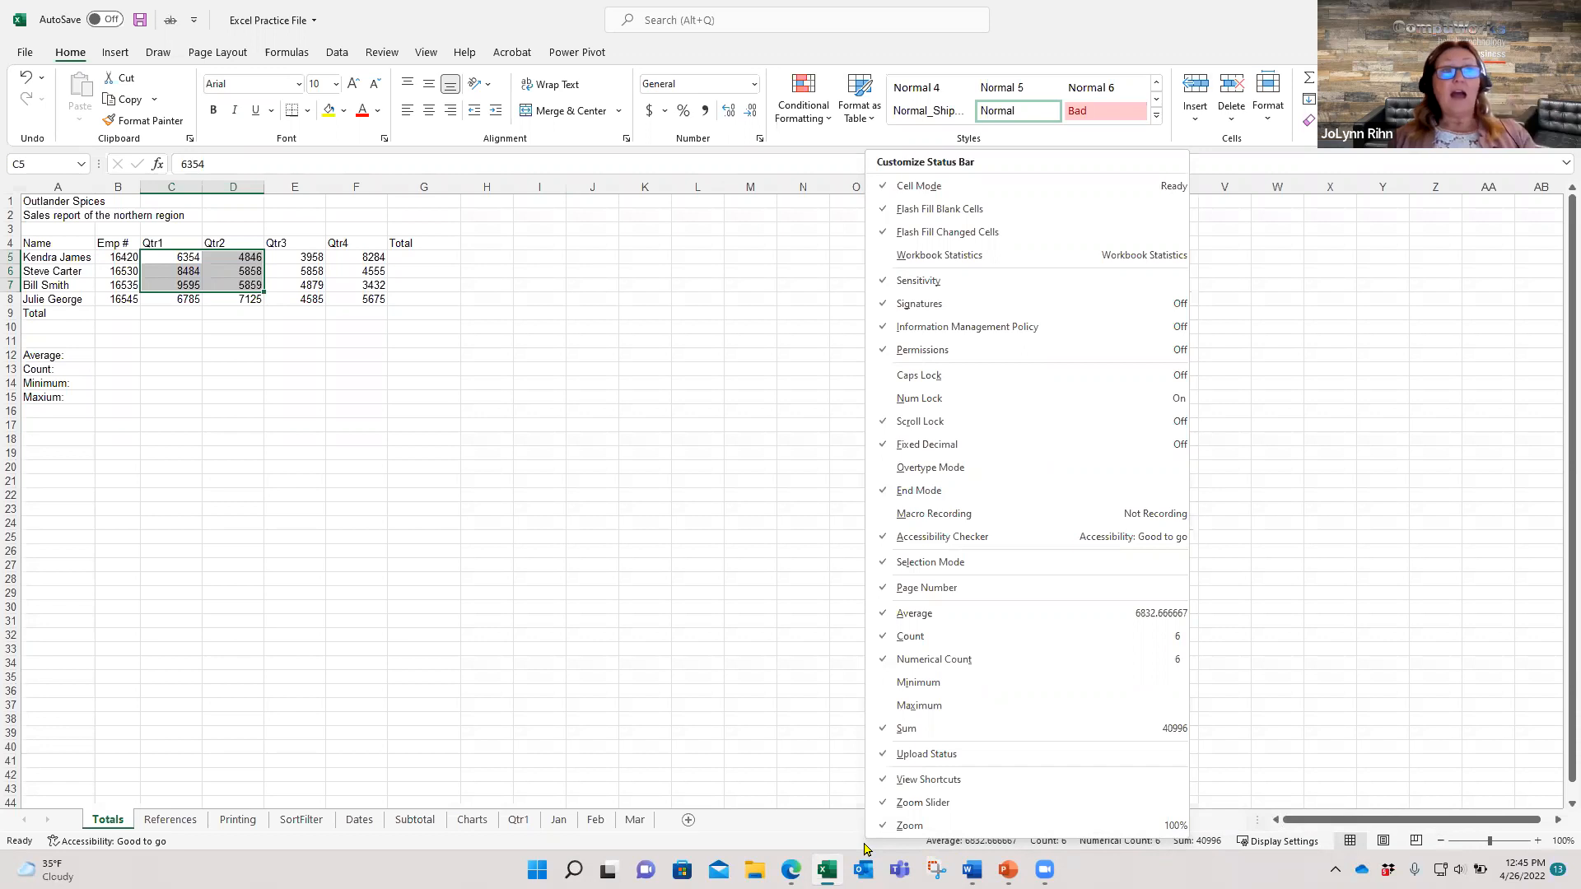
{"action": "left_click", "coordinate": [914, 684]}
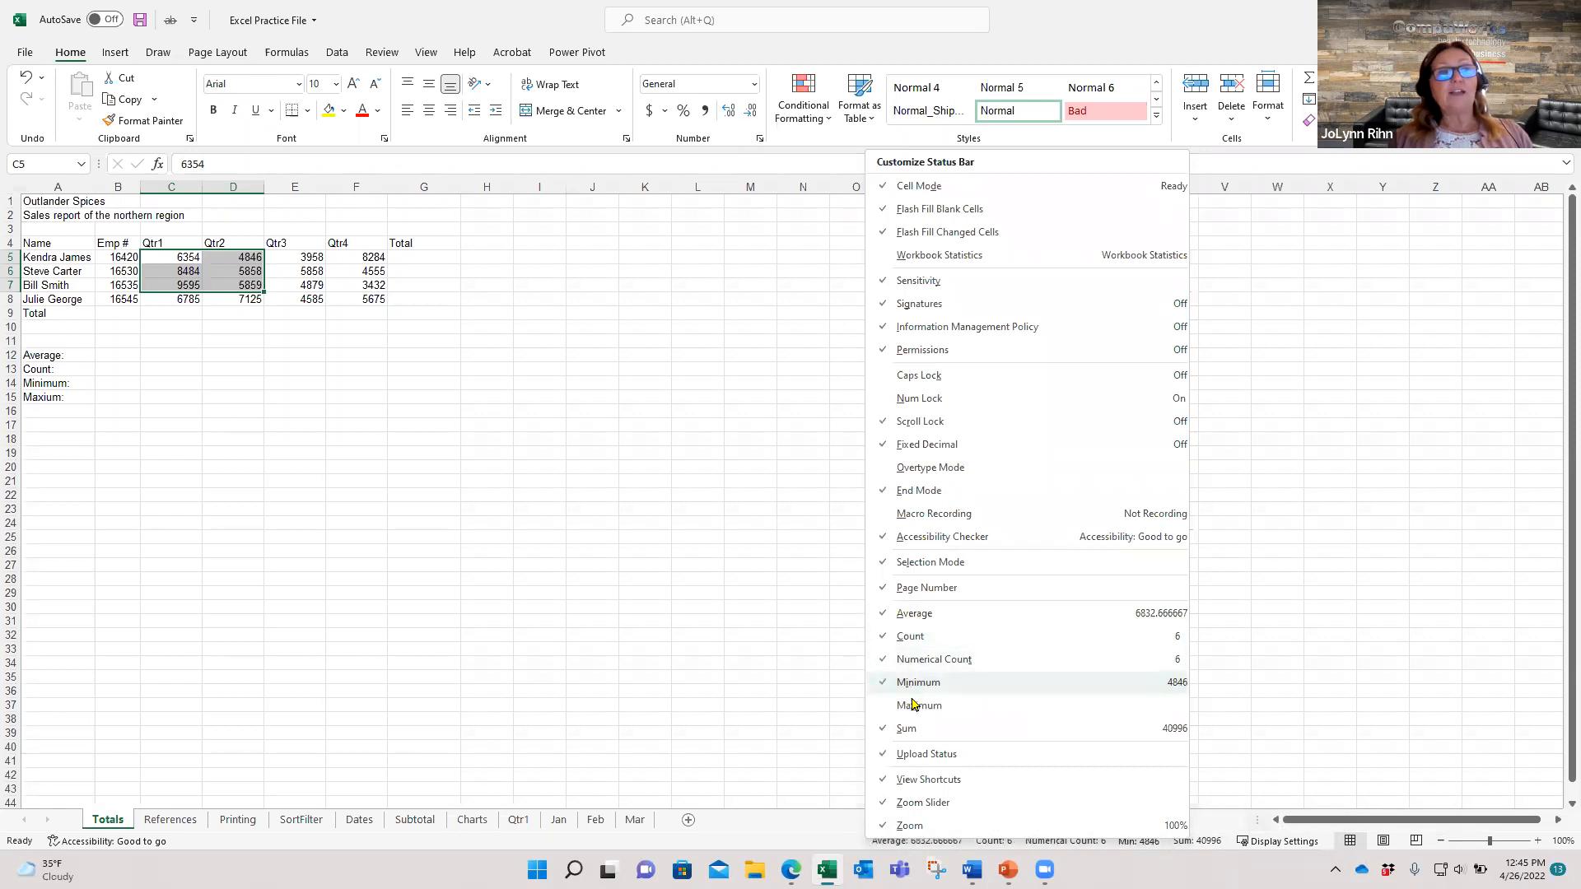
{"action": "left_click", "coordinate": [914, 705]}
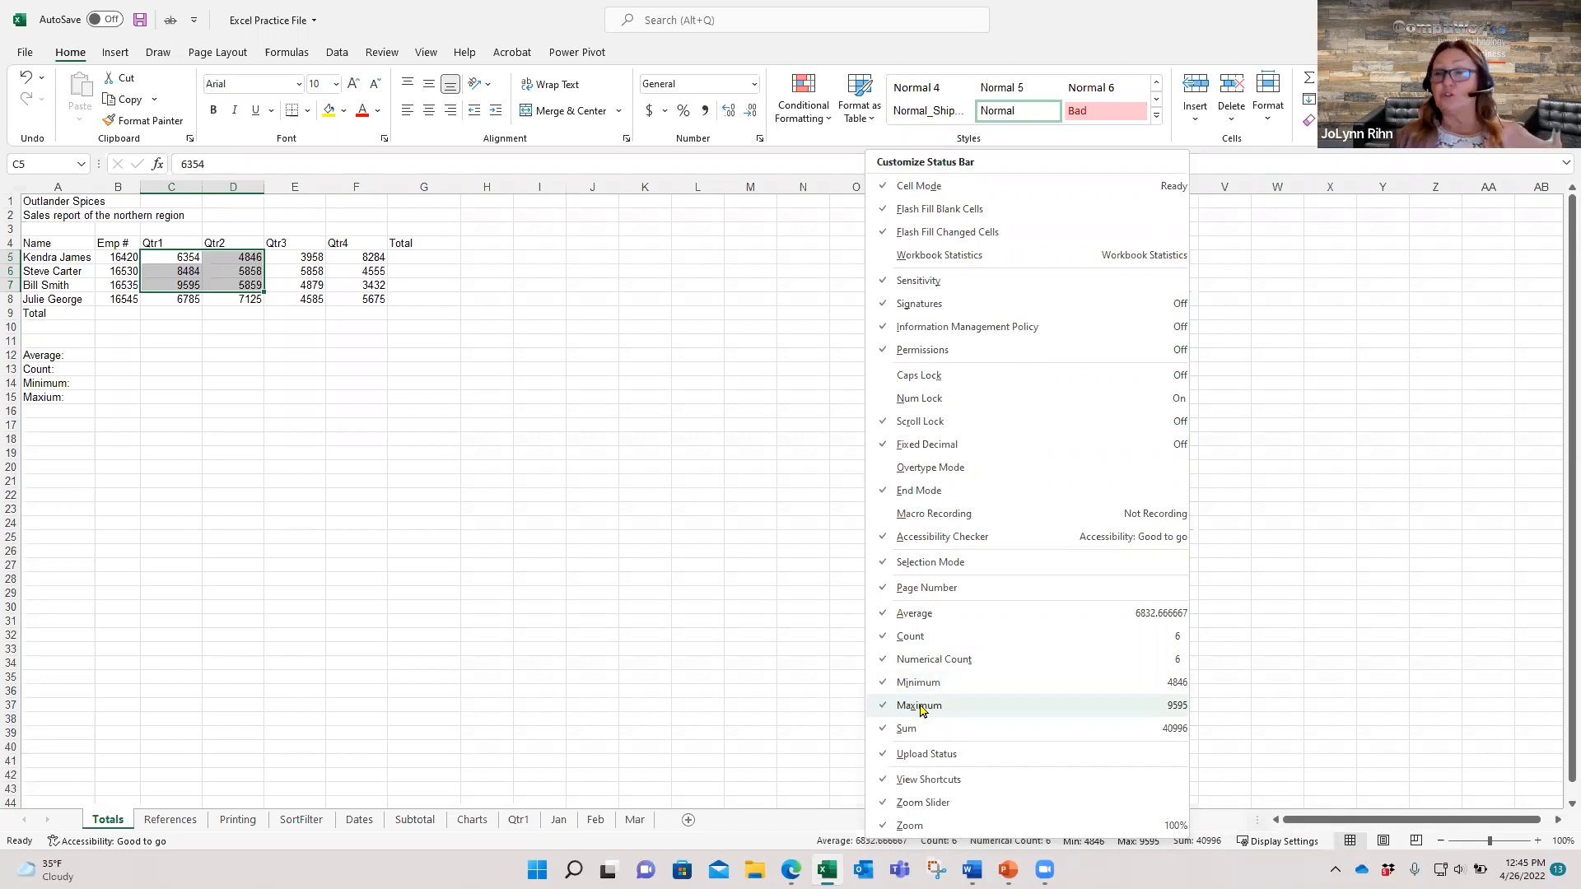
{"action": "left_click", "coordinate": [920, 707]}
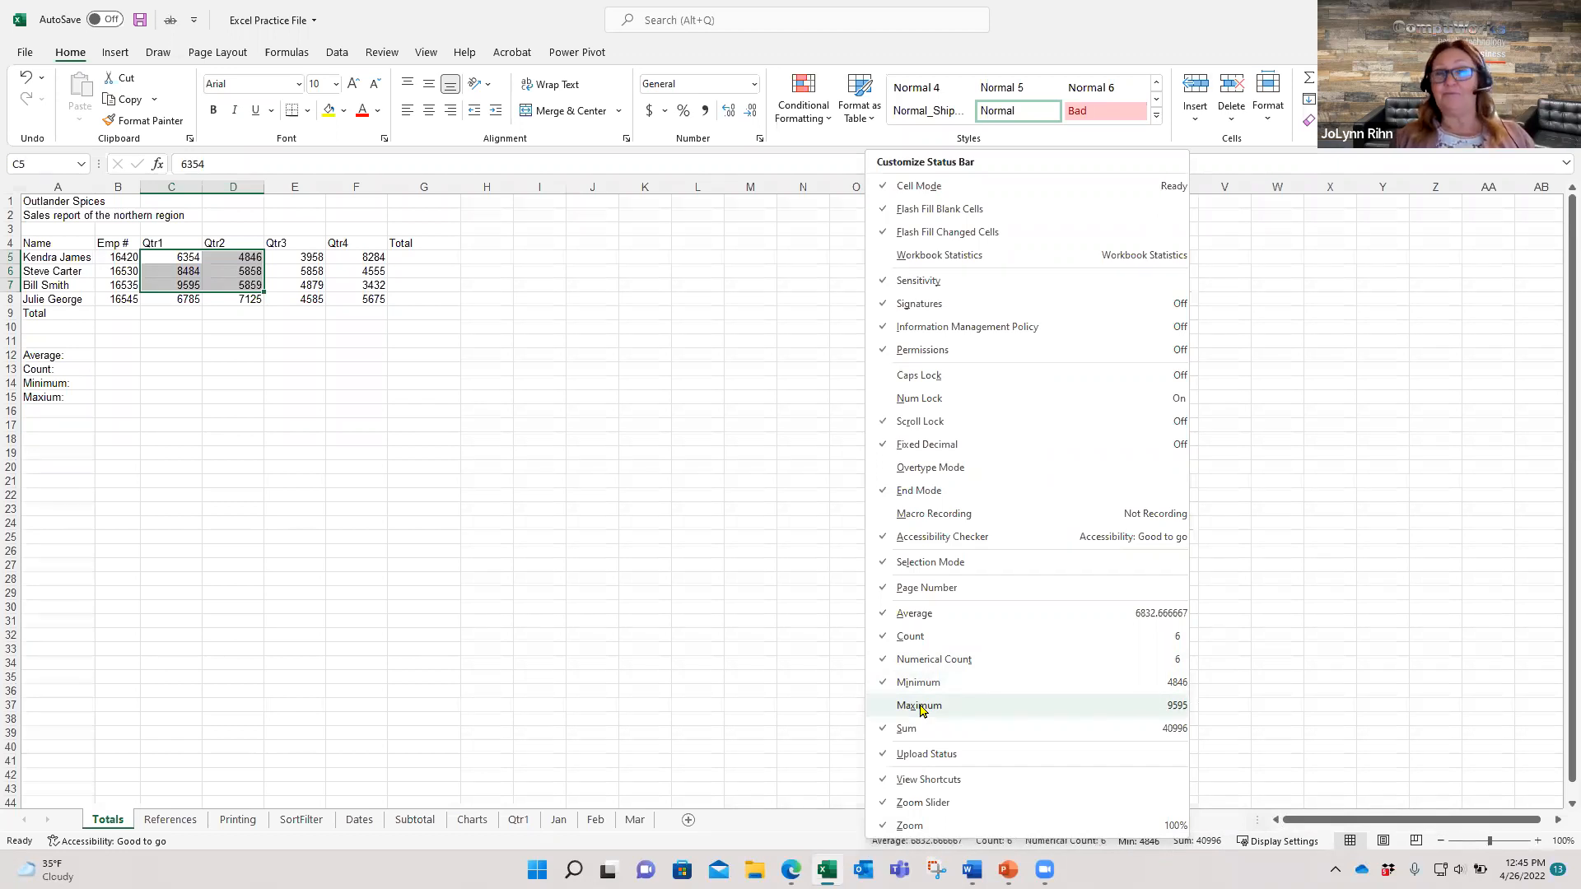
{"action": "left_click", "coordinate": [809, 836]}
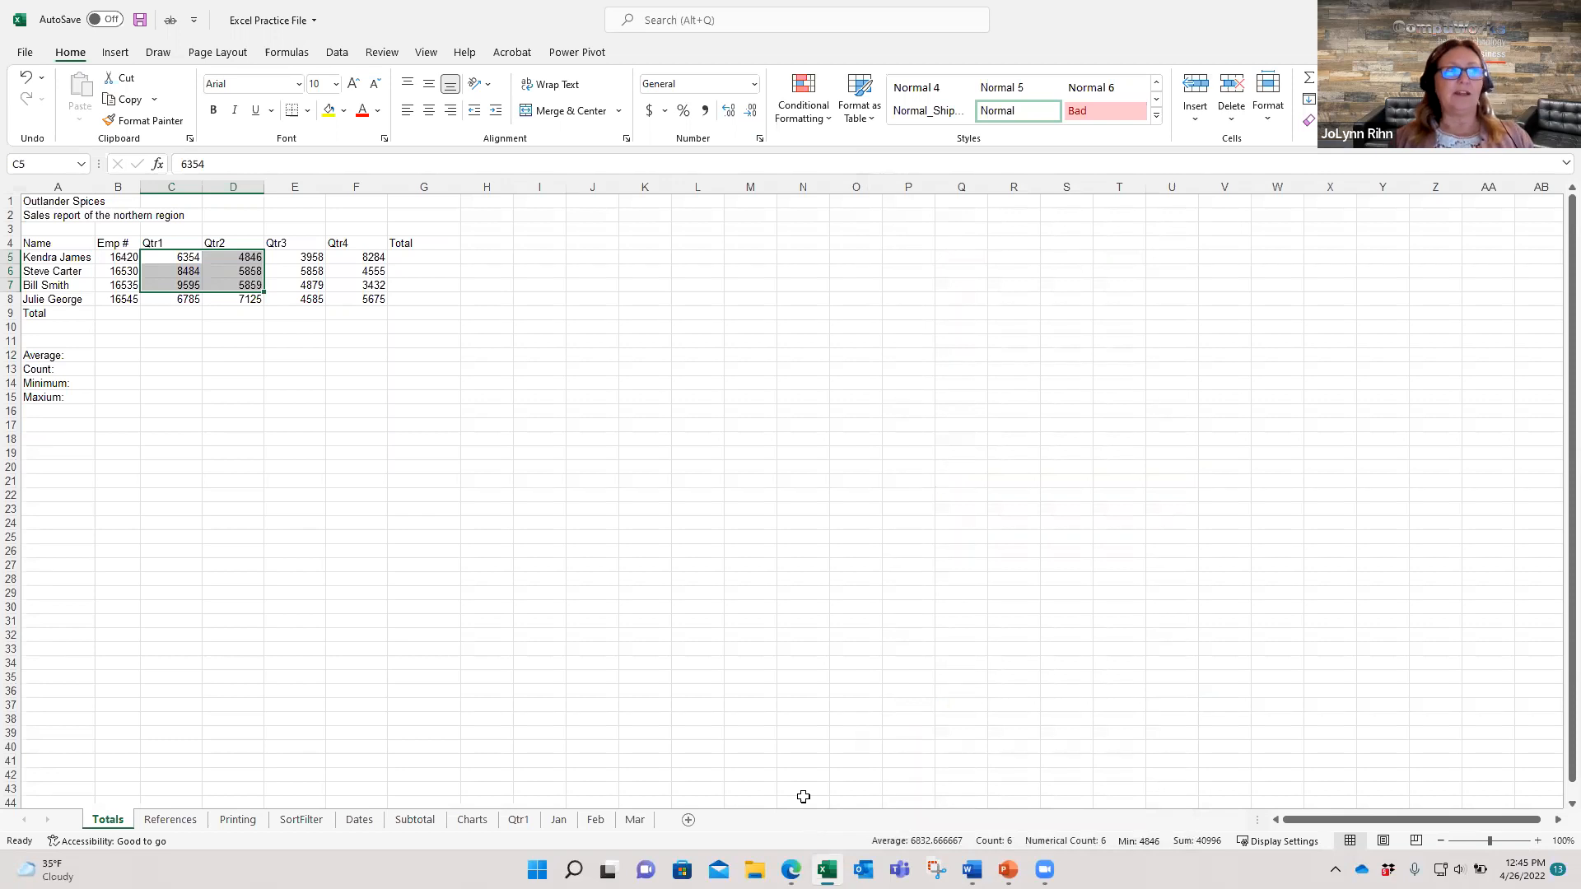
{"action": "left_click", "coordinate": [317, 316]}
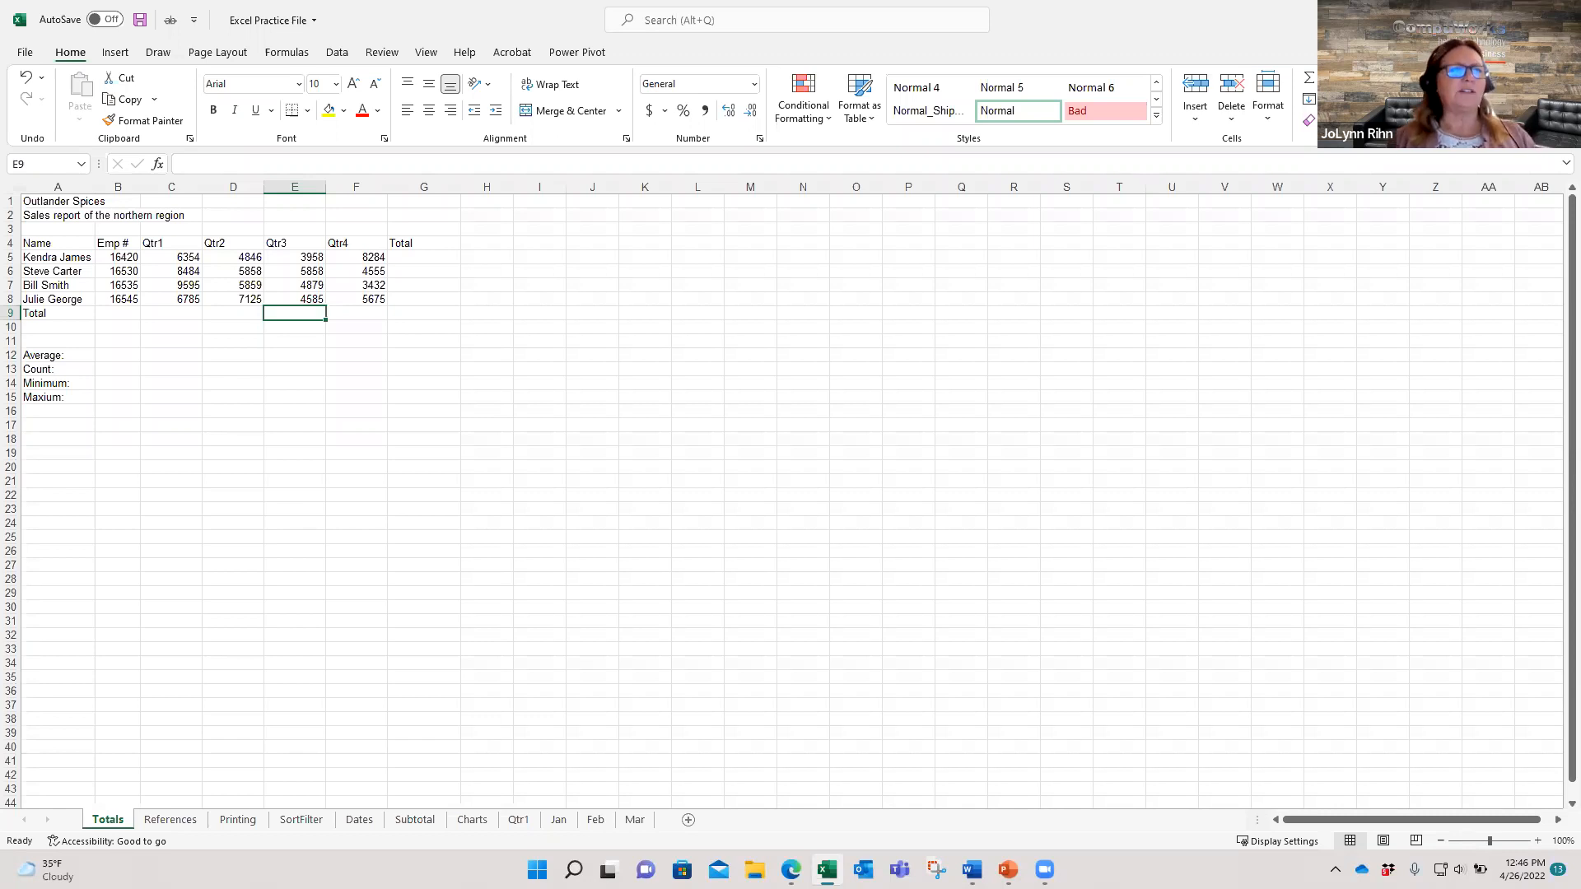
Add a new worksheet and fill the weekday names across B4:O4, starting with Monday
{"action": "left_click", "coordinate": [687, 819]}
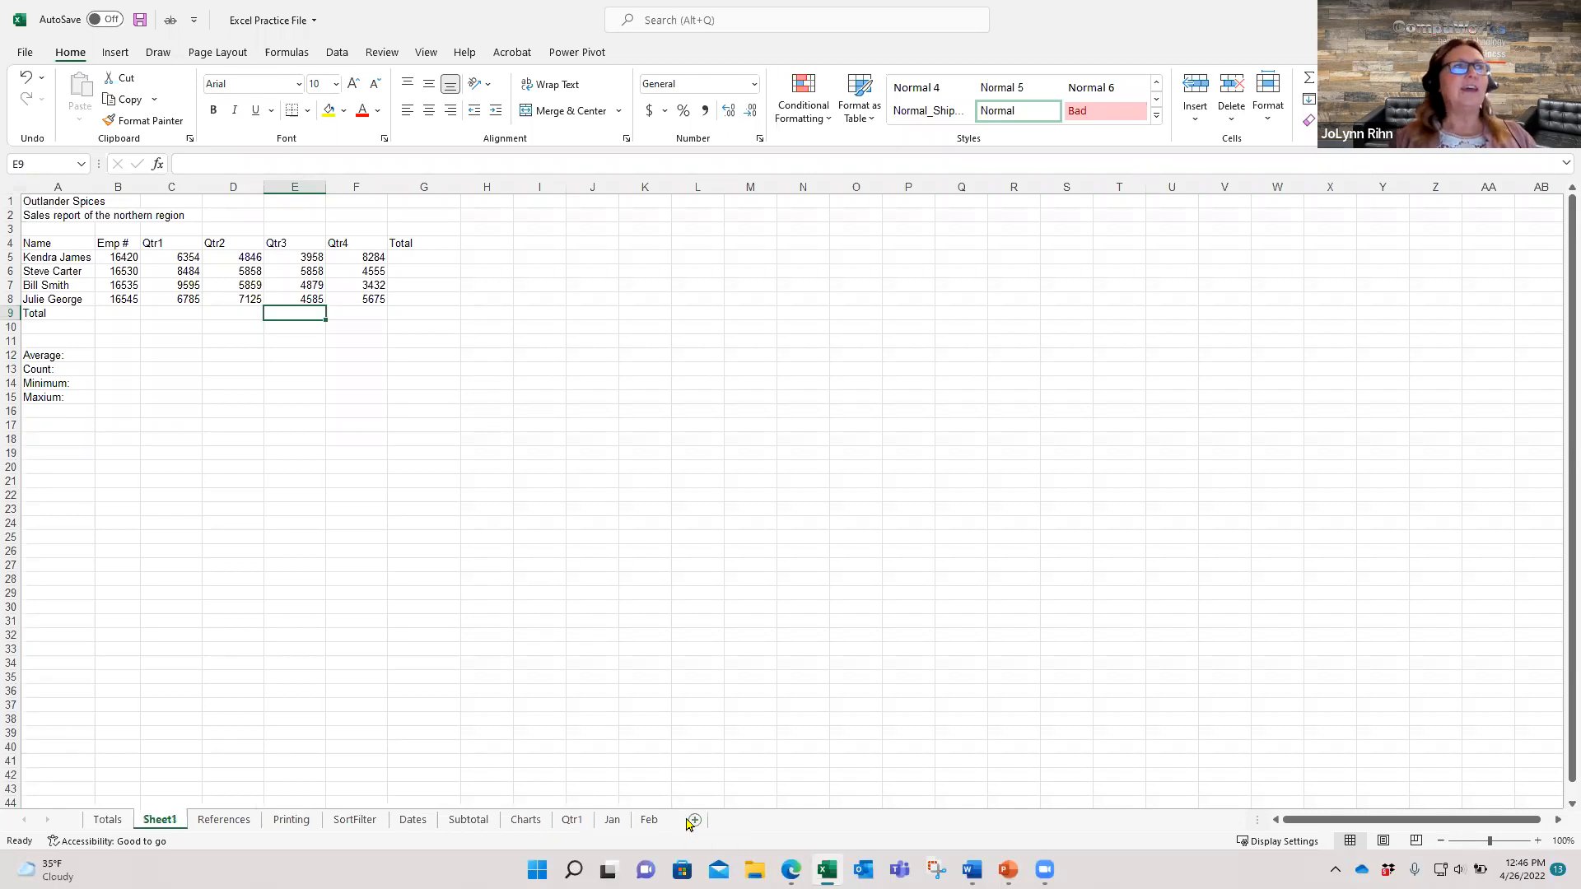
{"action": "left_click", "coordinate": [114, 245]}
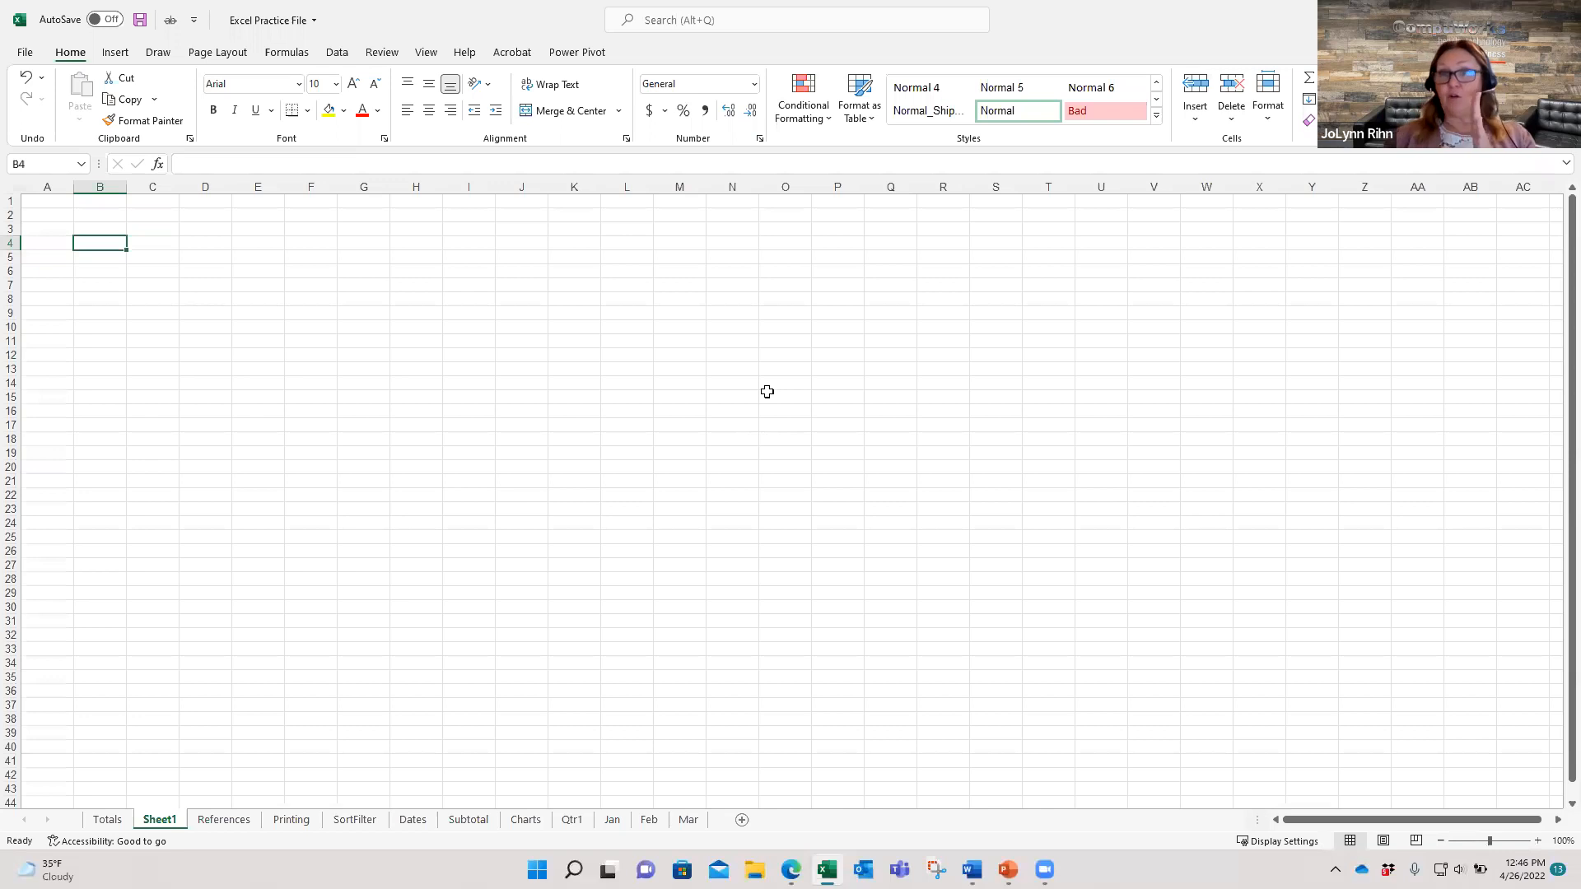
{"action": "type", "text": "Monday"}
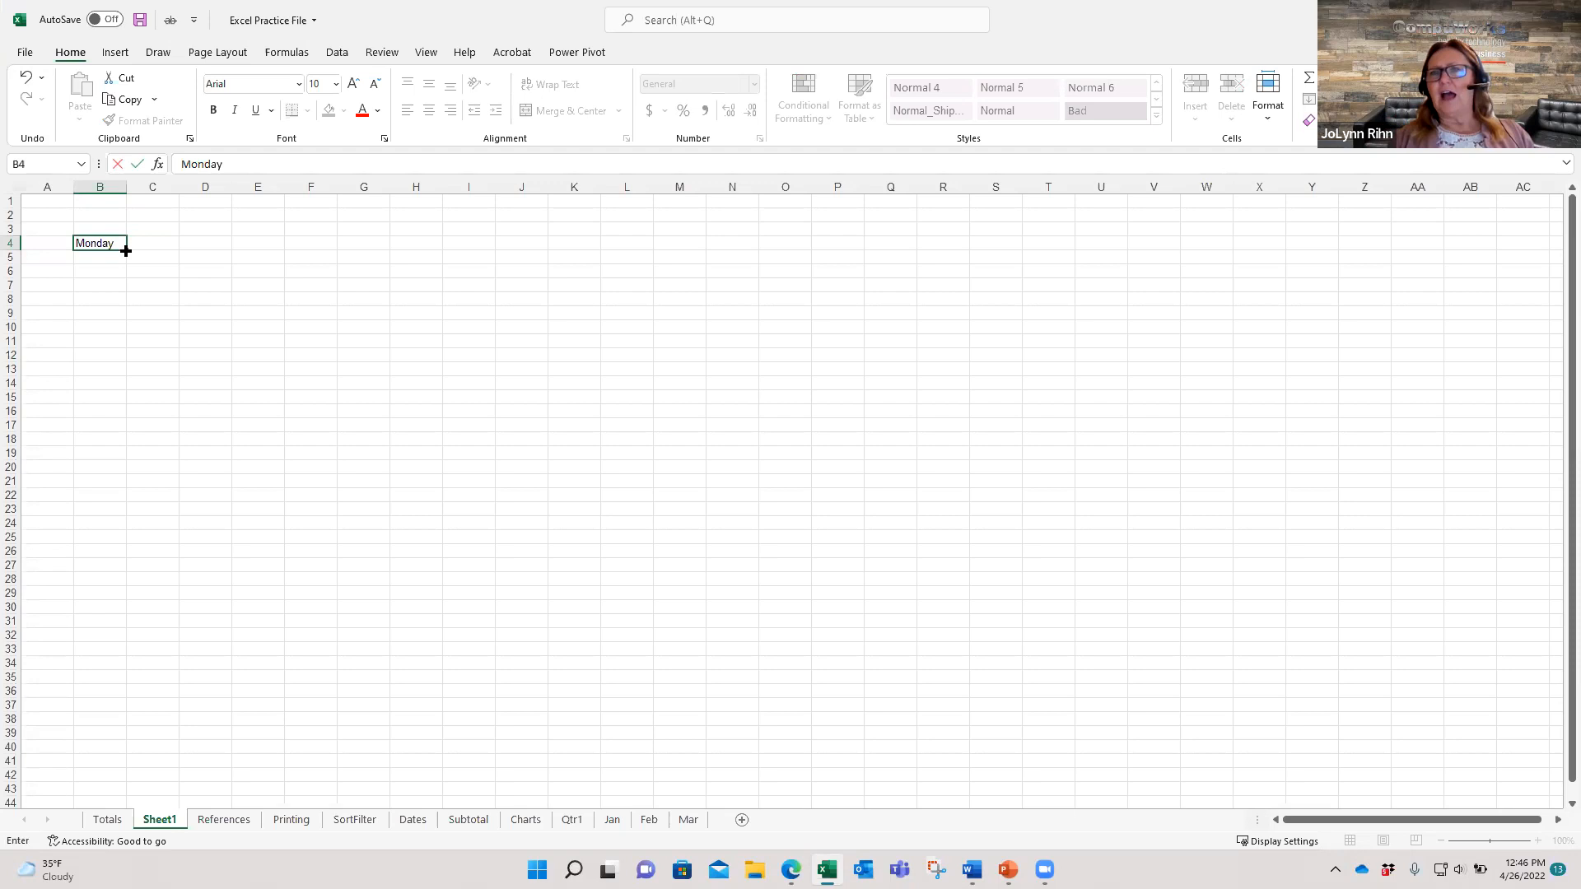
{"action": "left_click_drag", "start_coordinate": [126, 250], "coordinate": [815, 239]}
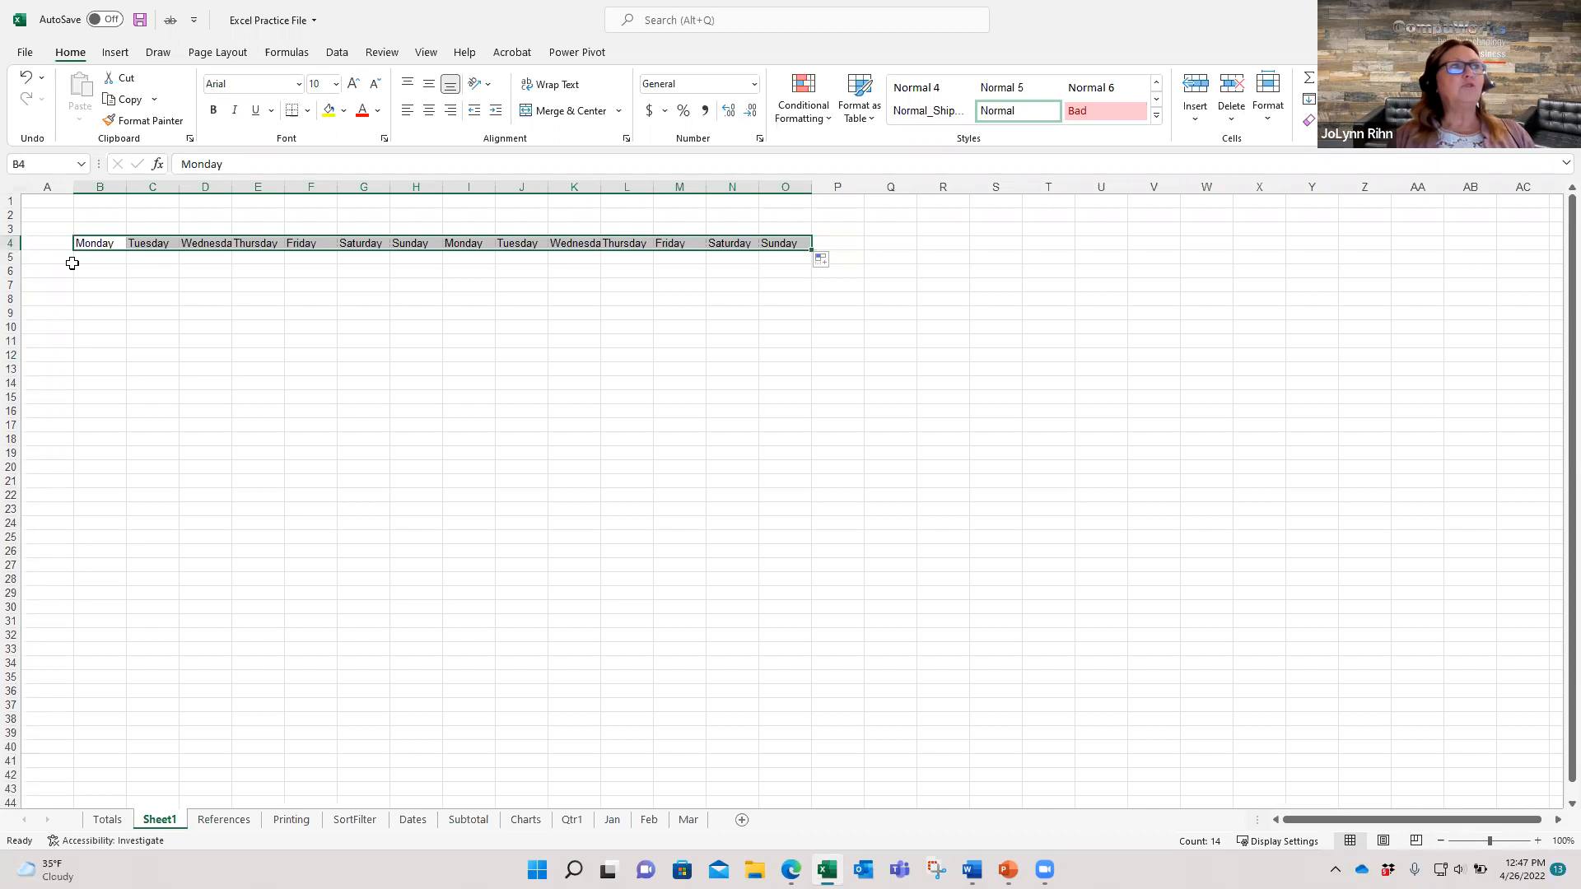
Fill the month names down A5:A33, starting with April
{"action": "left_click", "coordinate": [42, 258]}
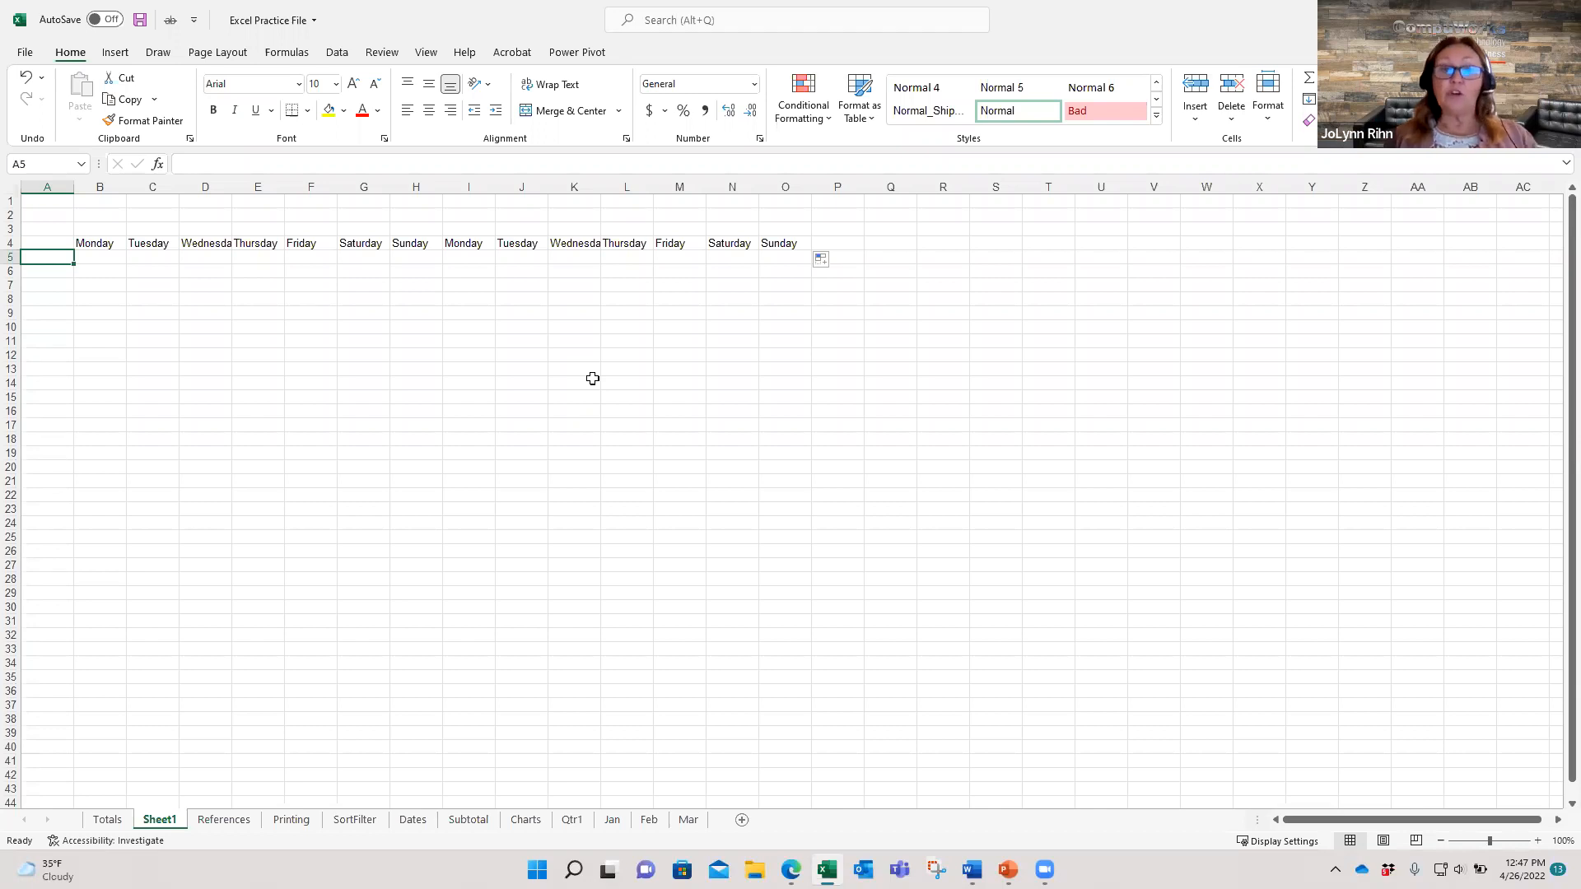
{"action": "type", "text": "April"}
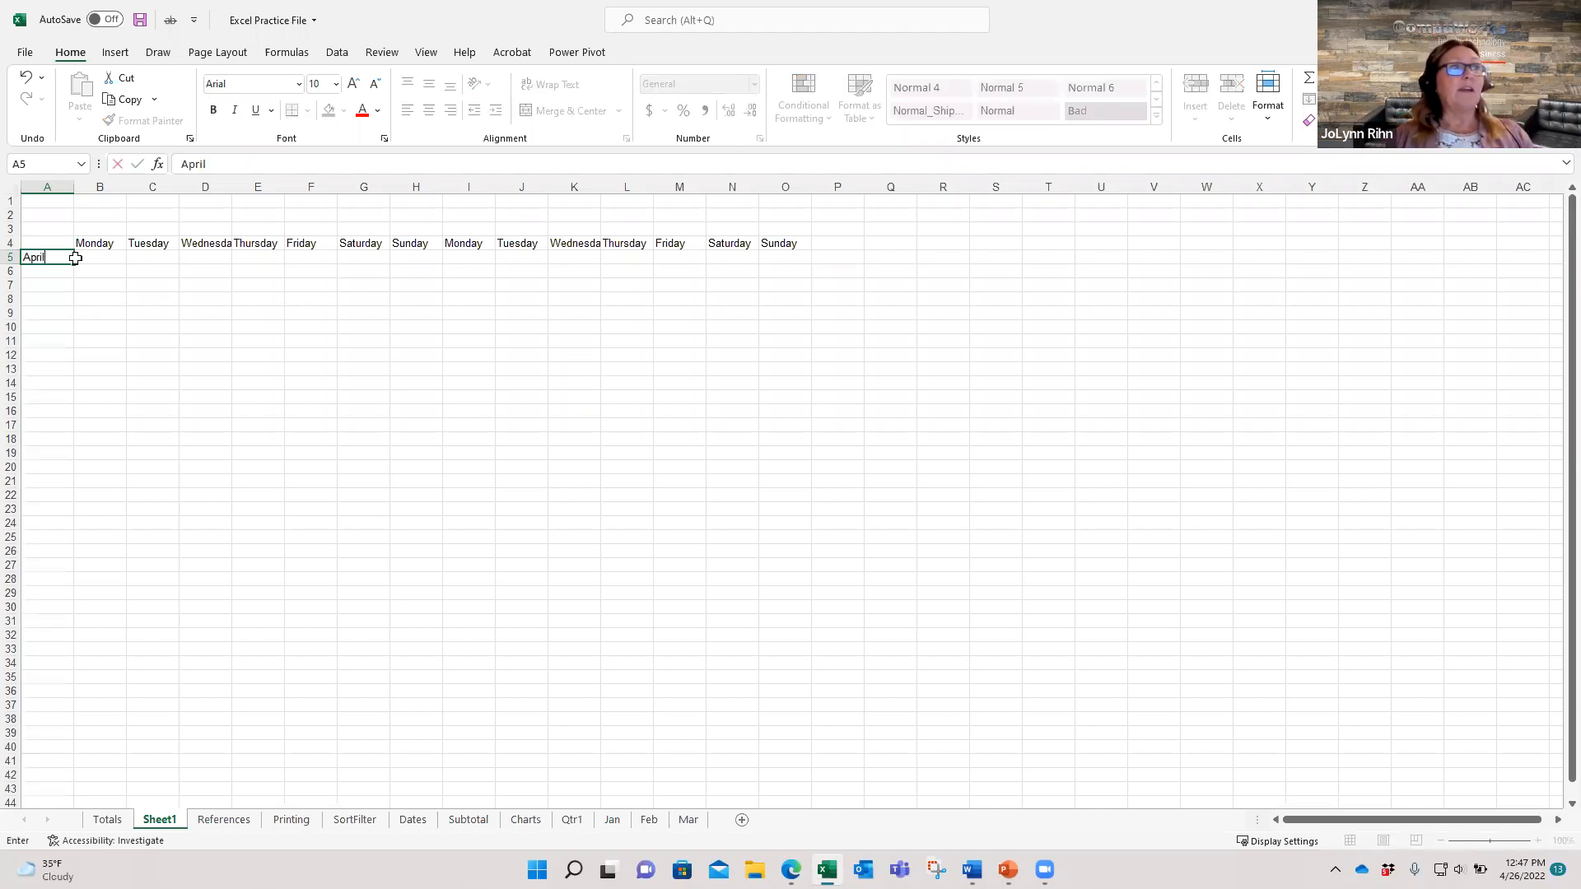
{"action": "left_click_drag", "start_coordinate": [72, 264], "coordinate": [66, 655]}
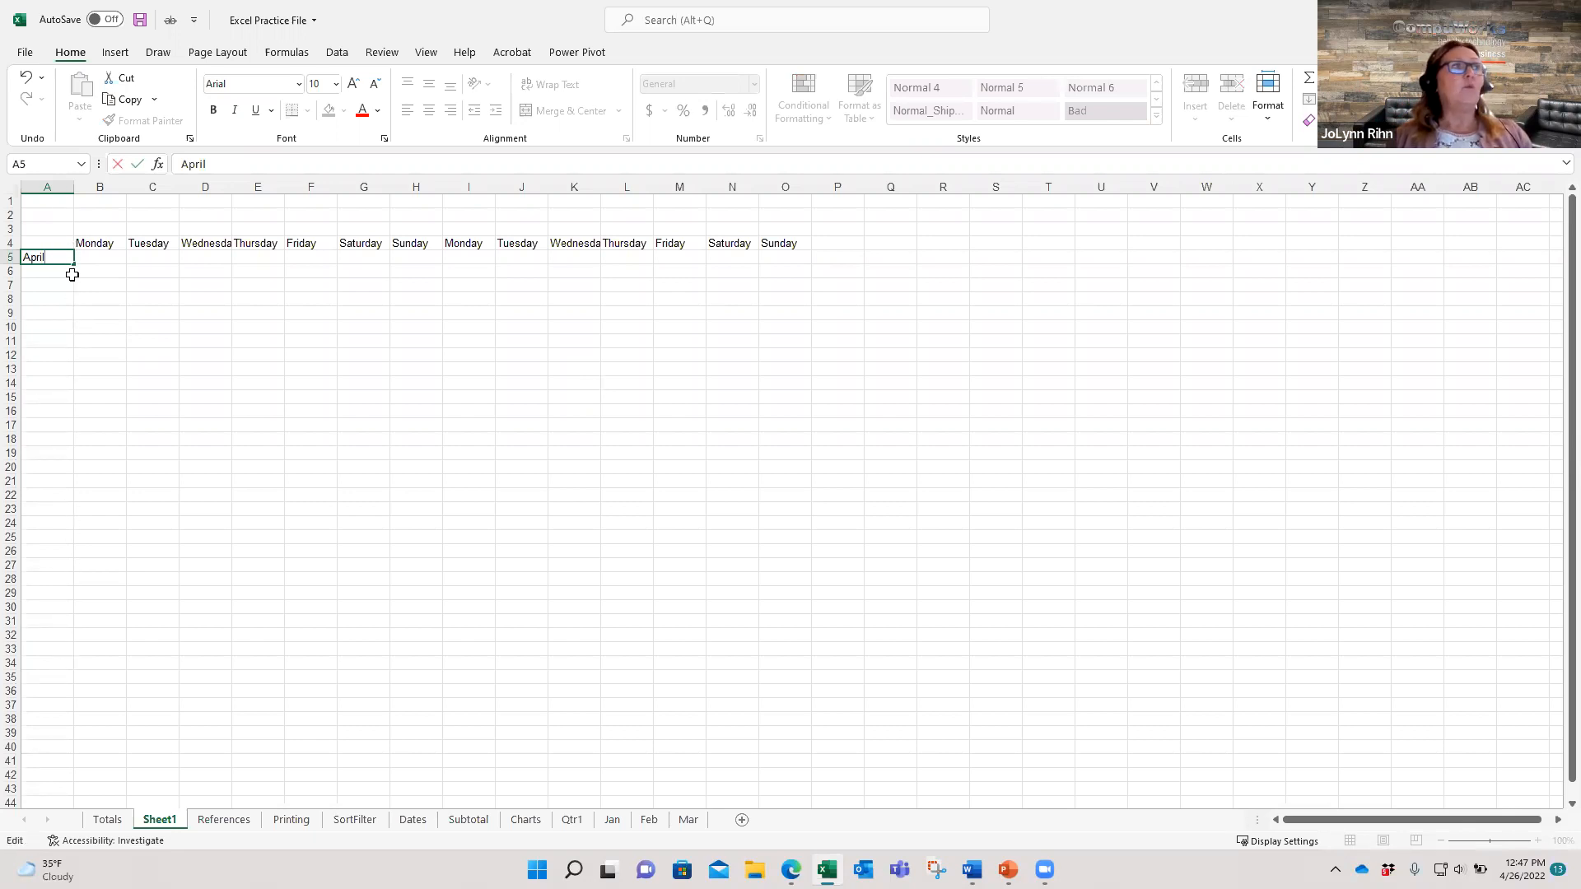
{"action": "left_click_drag", "start_coordinate": [74, 264], "coordinate": [65, 651]}
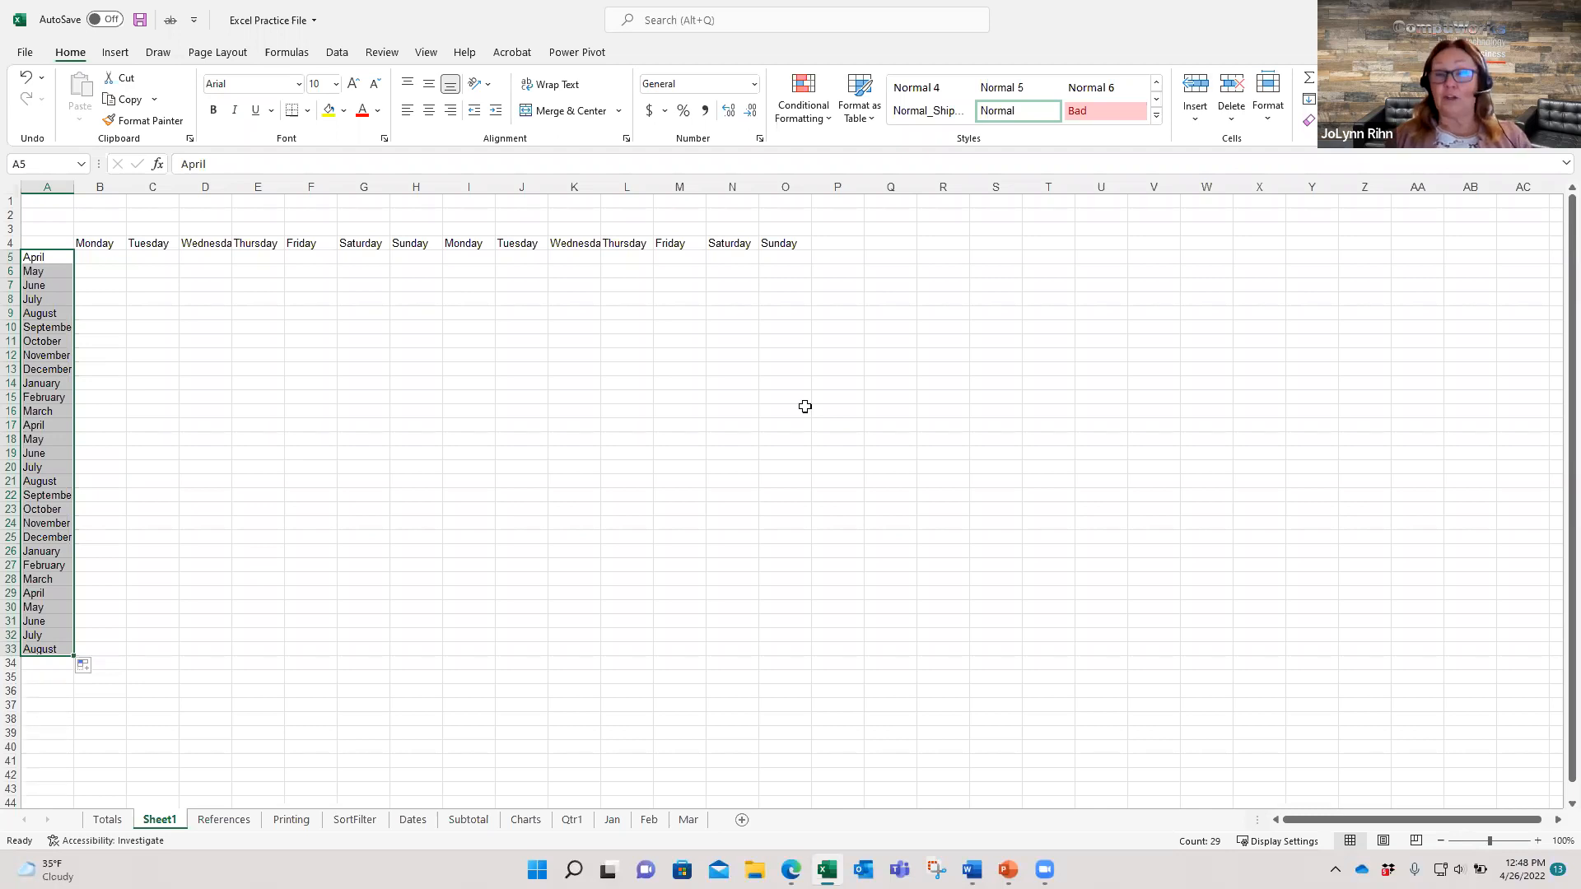
Enter the date 4/26/22 in B5, fill it down to B34, and restrict the series to weekdays
{"action": "left_click", "coordinate": [97, 257]}
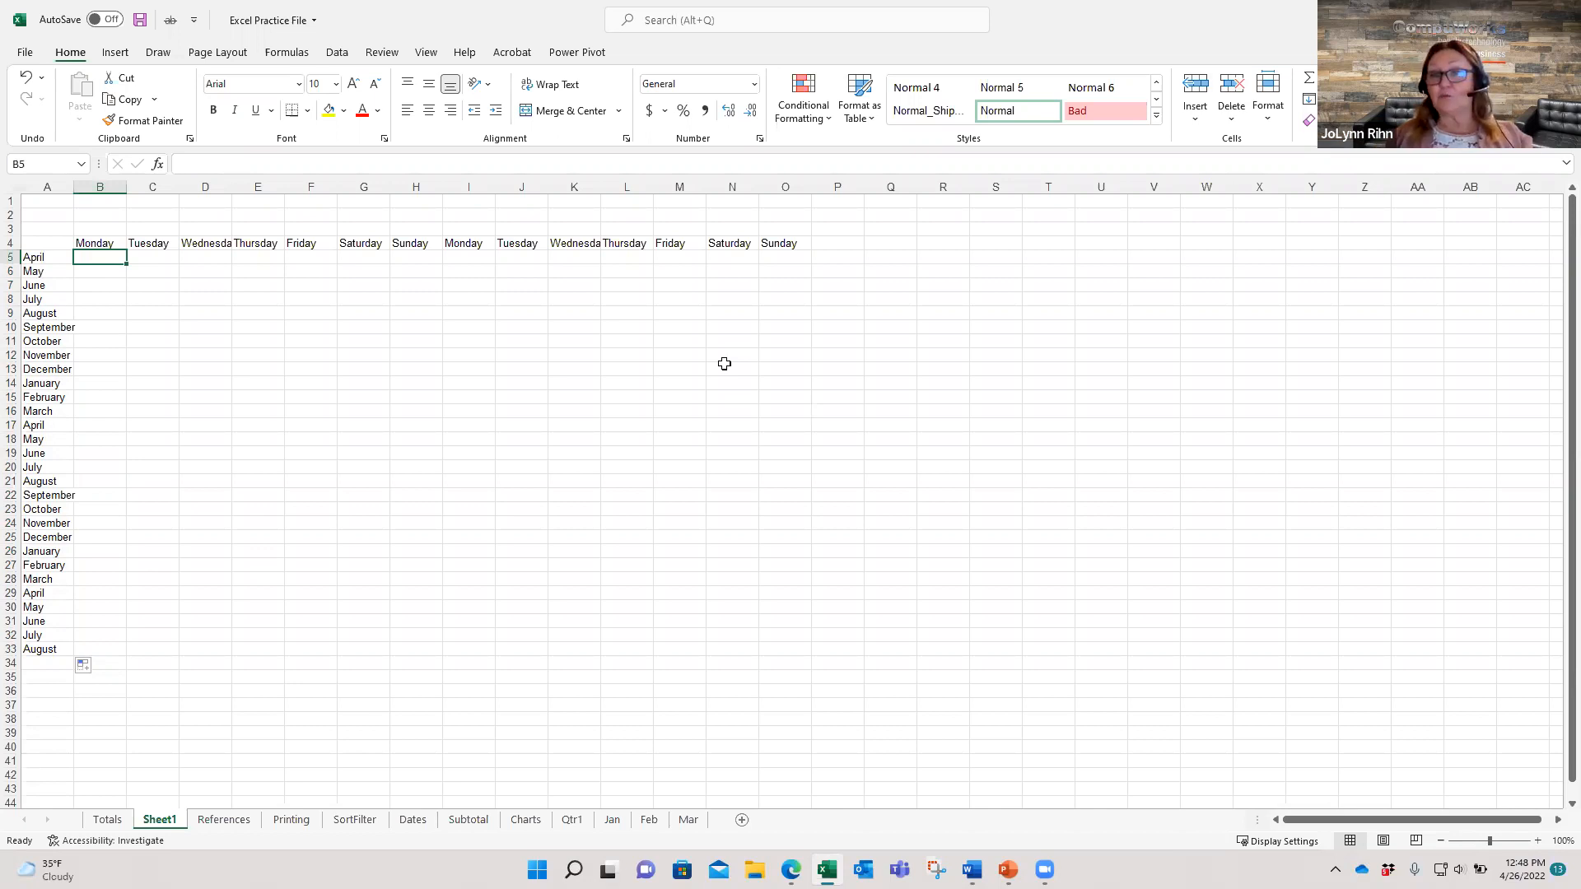
{"action": "type", "text": "4/26/22"}
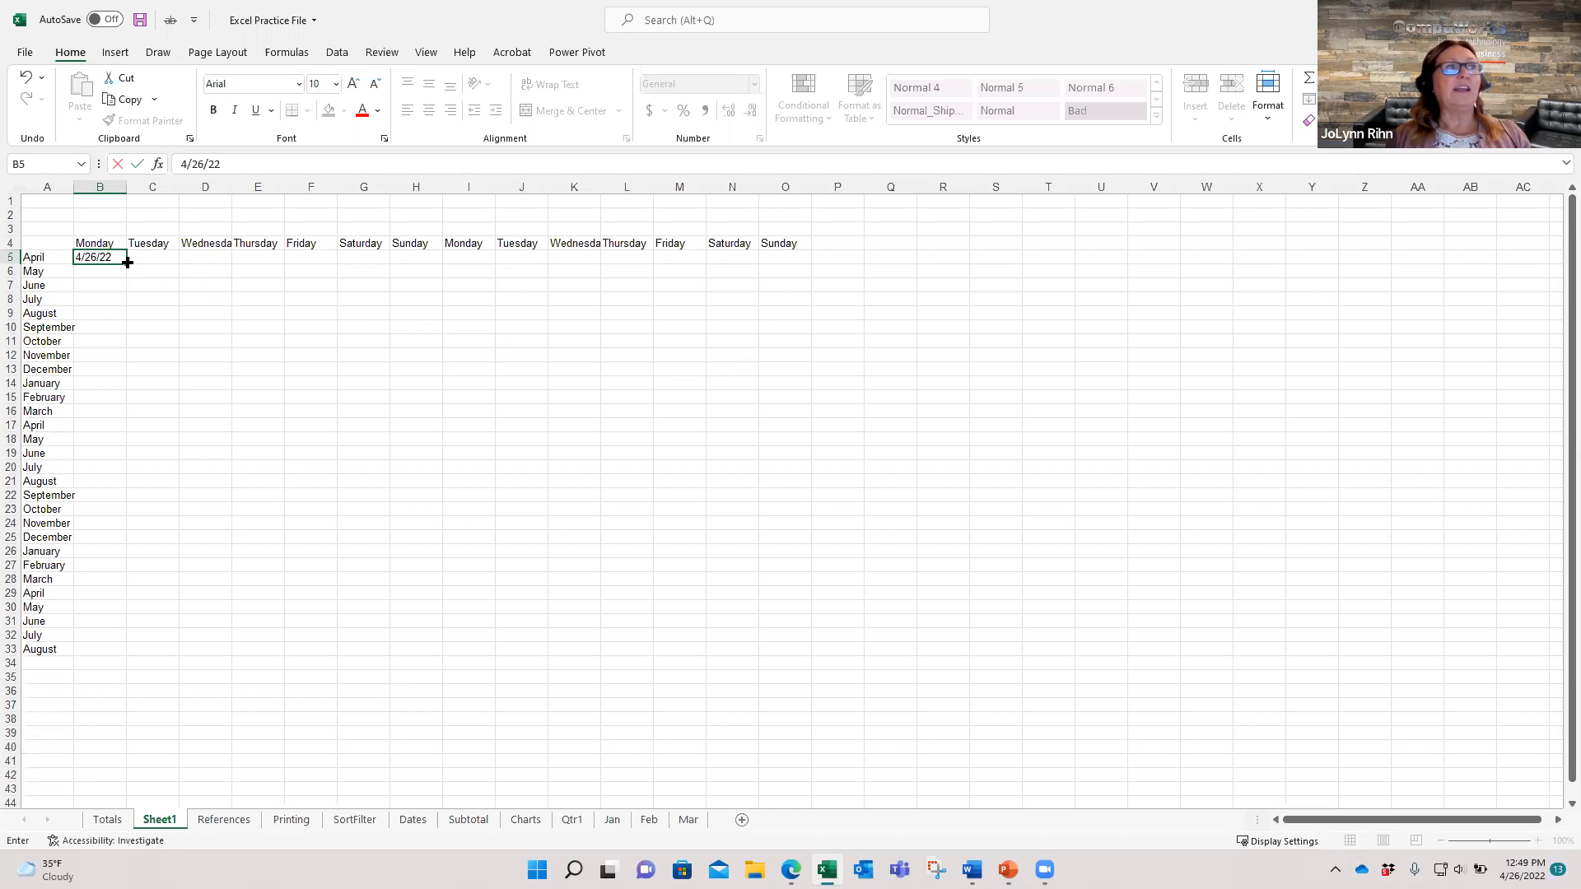
{"action": "left_click_drag", "start_coordinate": [128, 261], "coordinate": [127, 669]}
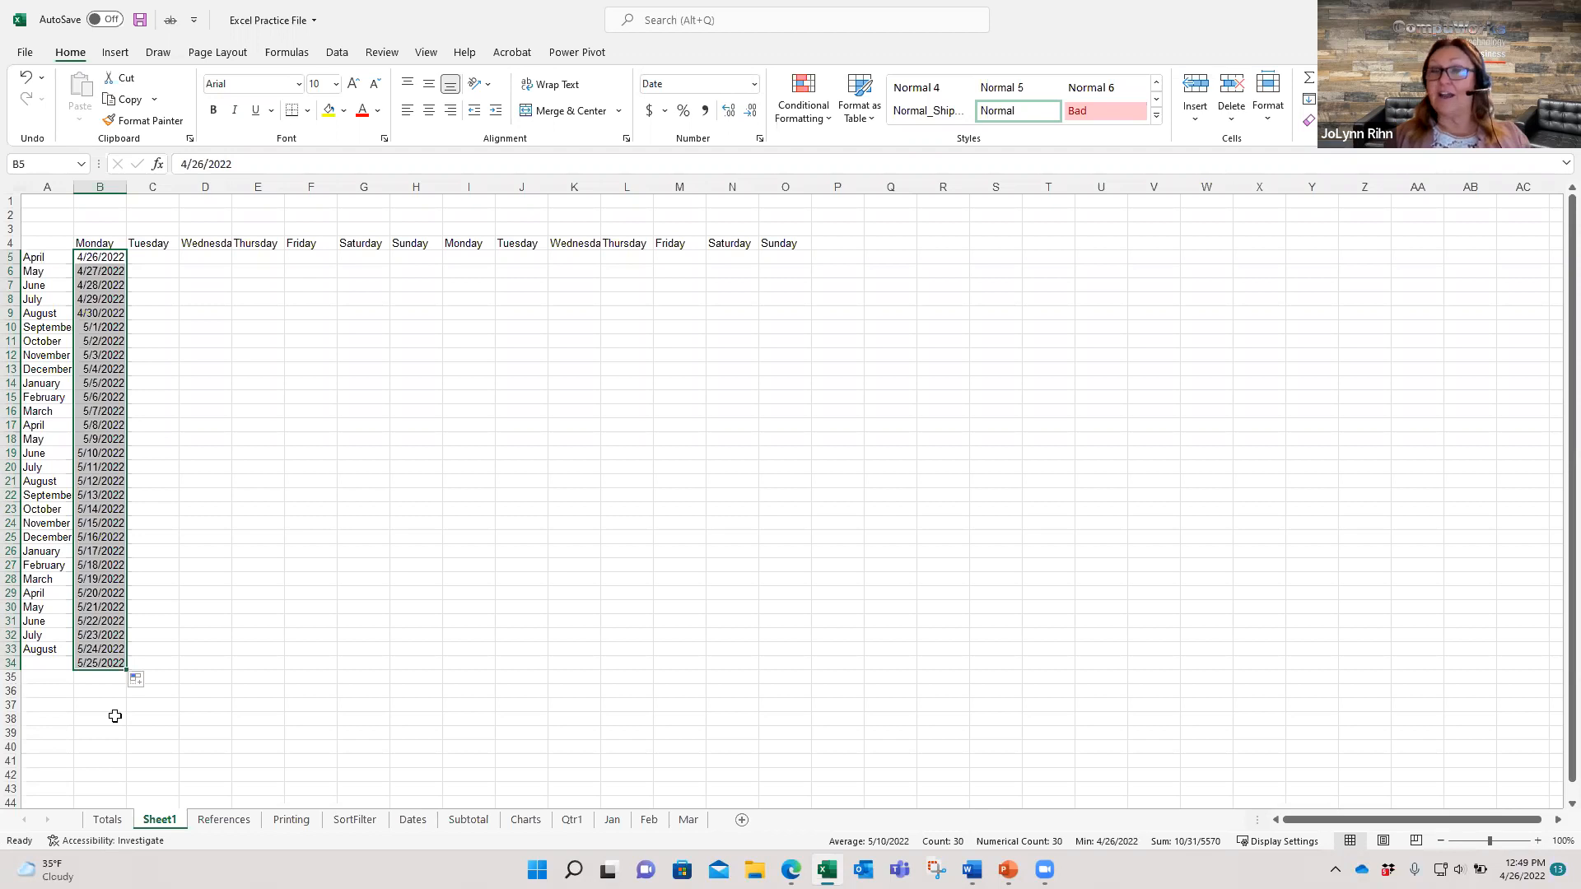
{"action": "left_click", "coordinate": [149, 682]}
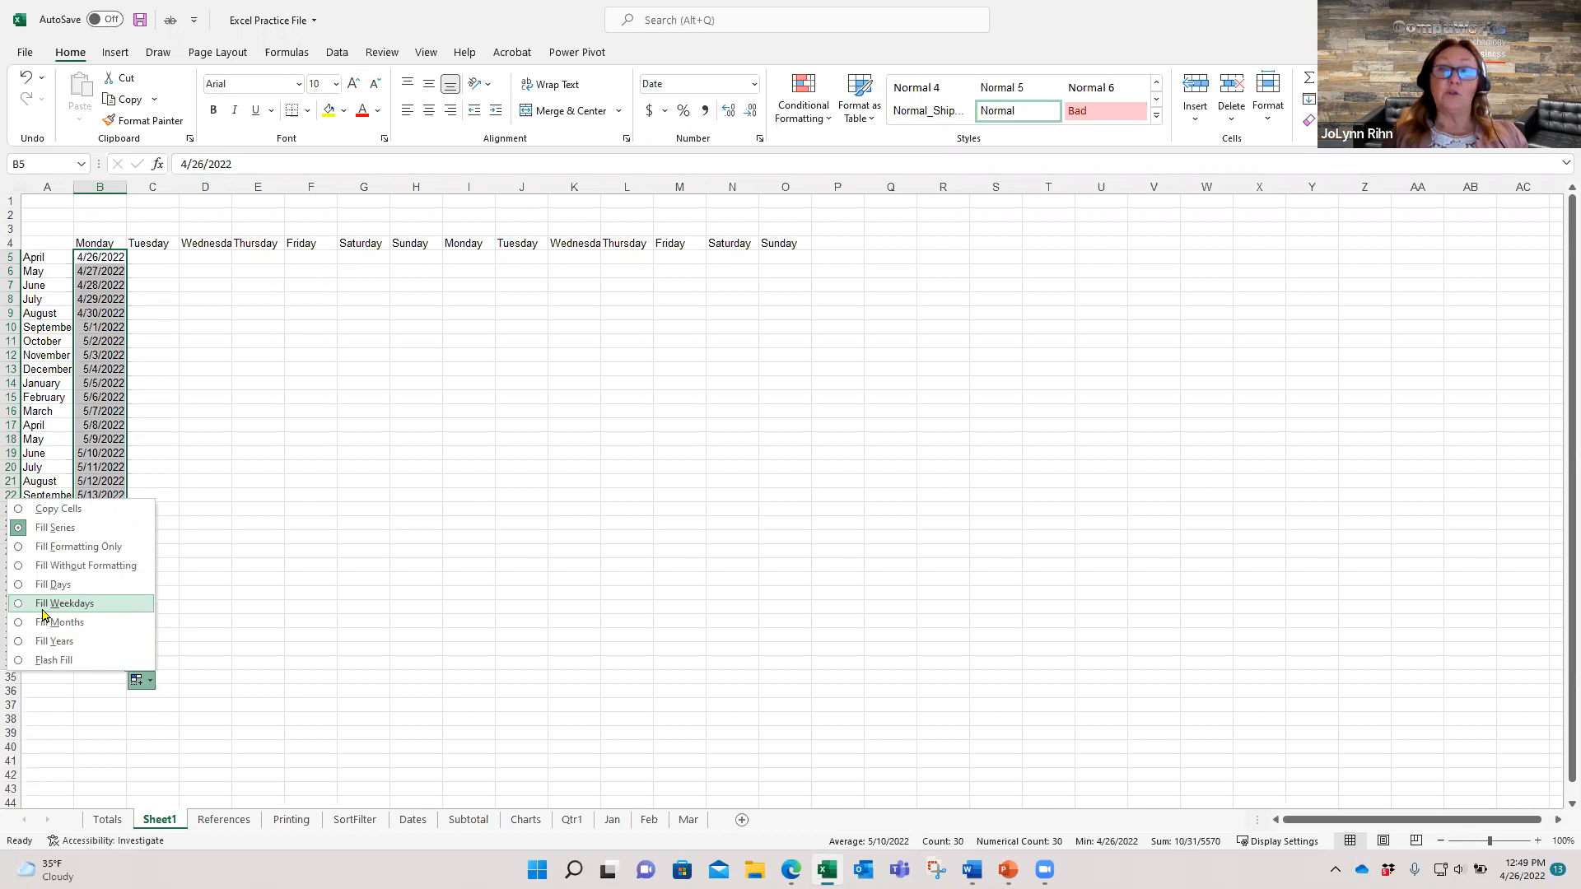
{"action": "left_click", "coordinate": [42, 606]}
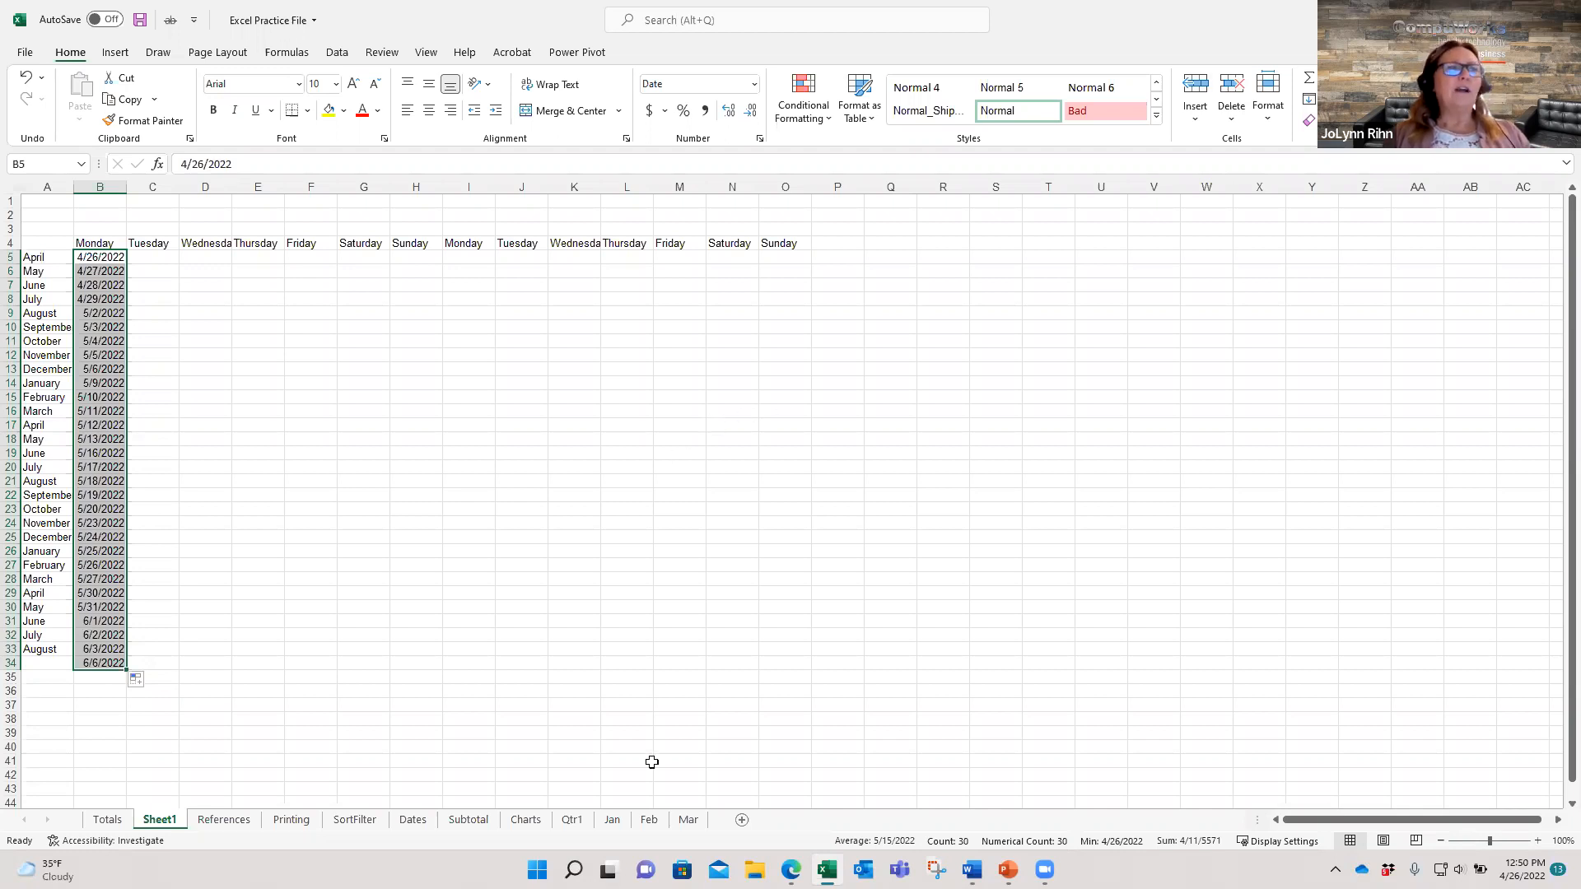
Go to the Totals sheet and make the employee names in A5:A8 bold
{"action": "left_click", "coordinate": [224, 820]}
{"action": "left_click", "coordinate": [107, 820], "text": "ctrl"}
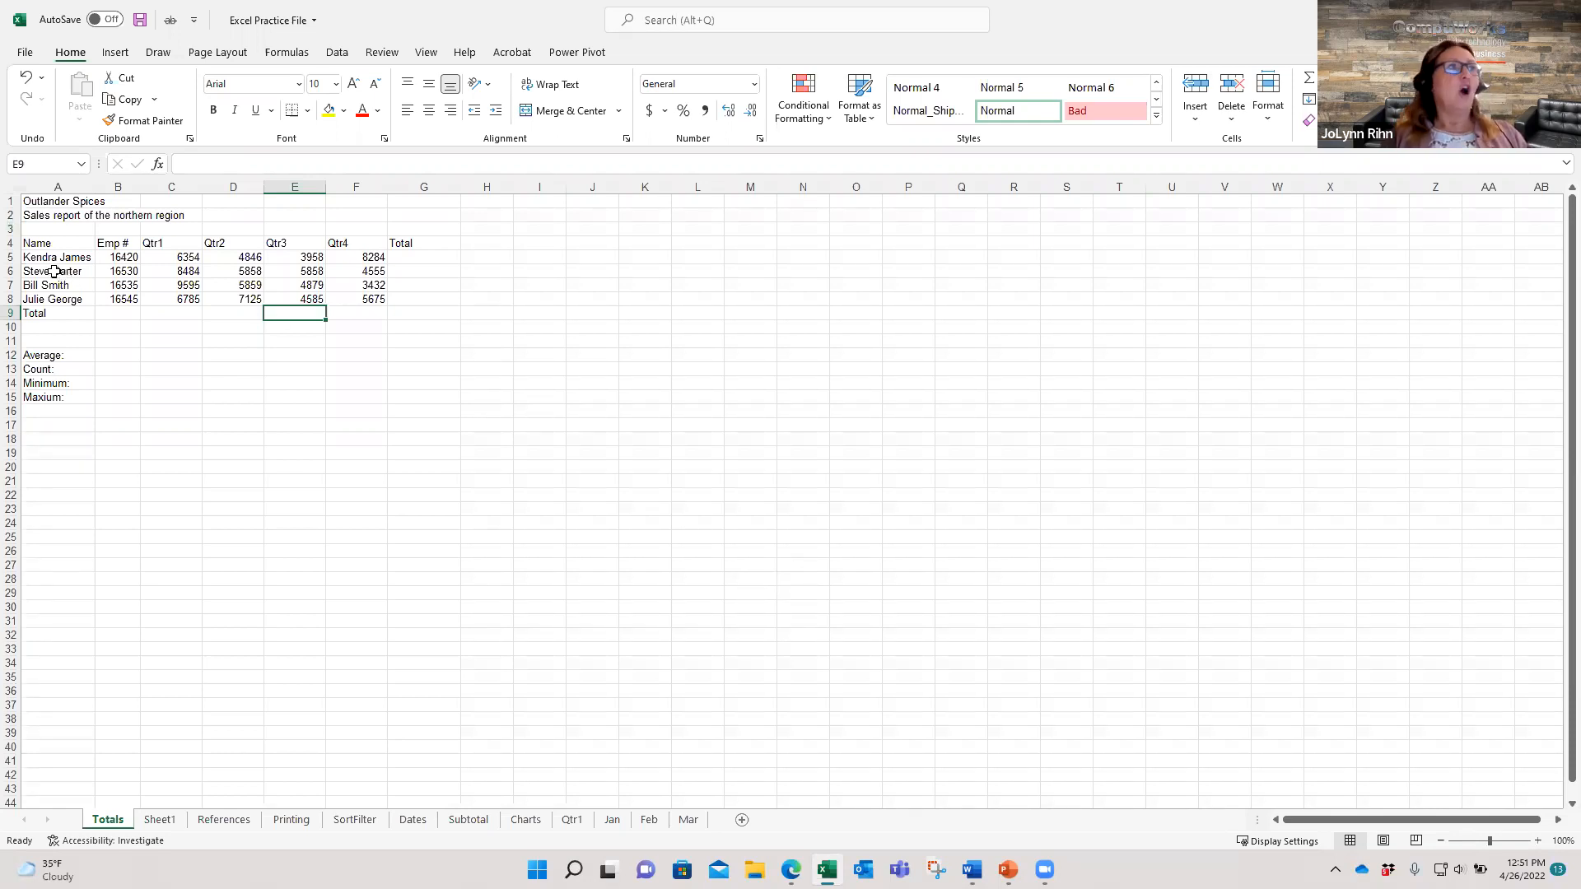
{"action": "left_click_drag", "start_coordinate": [51, 258], "coordinate": [50, 299]}
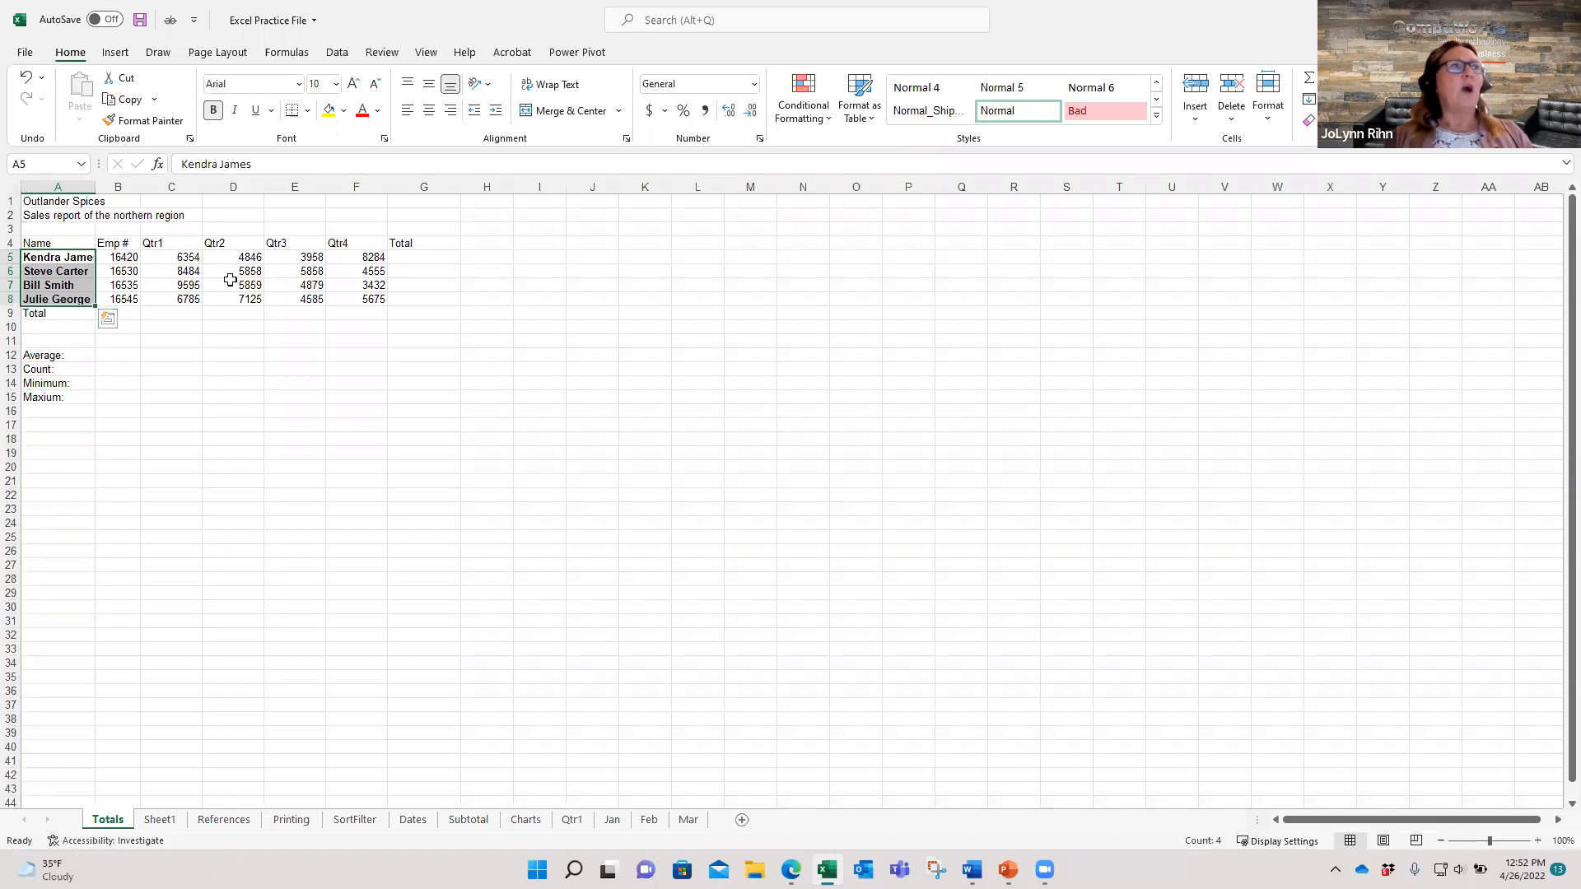
Apply the Heading 3 cell style to the column headings in A4:G4
{"action": "left_click_drag", "start_coordinate": [47, 244], "coordinate": [461, 247]}
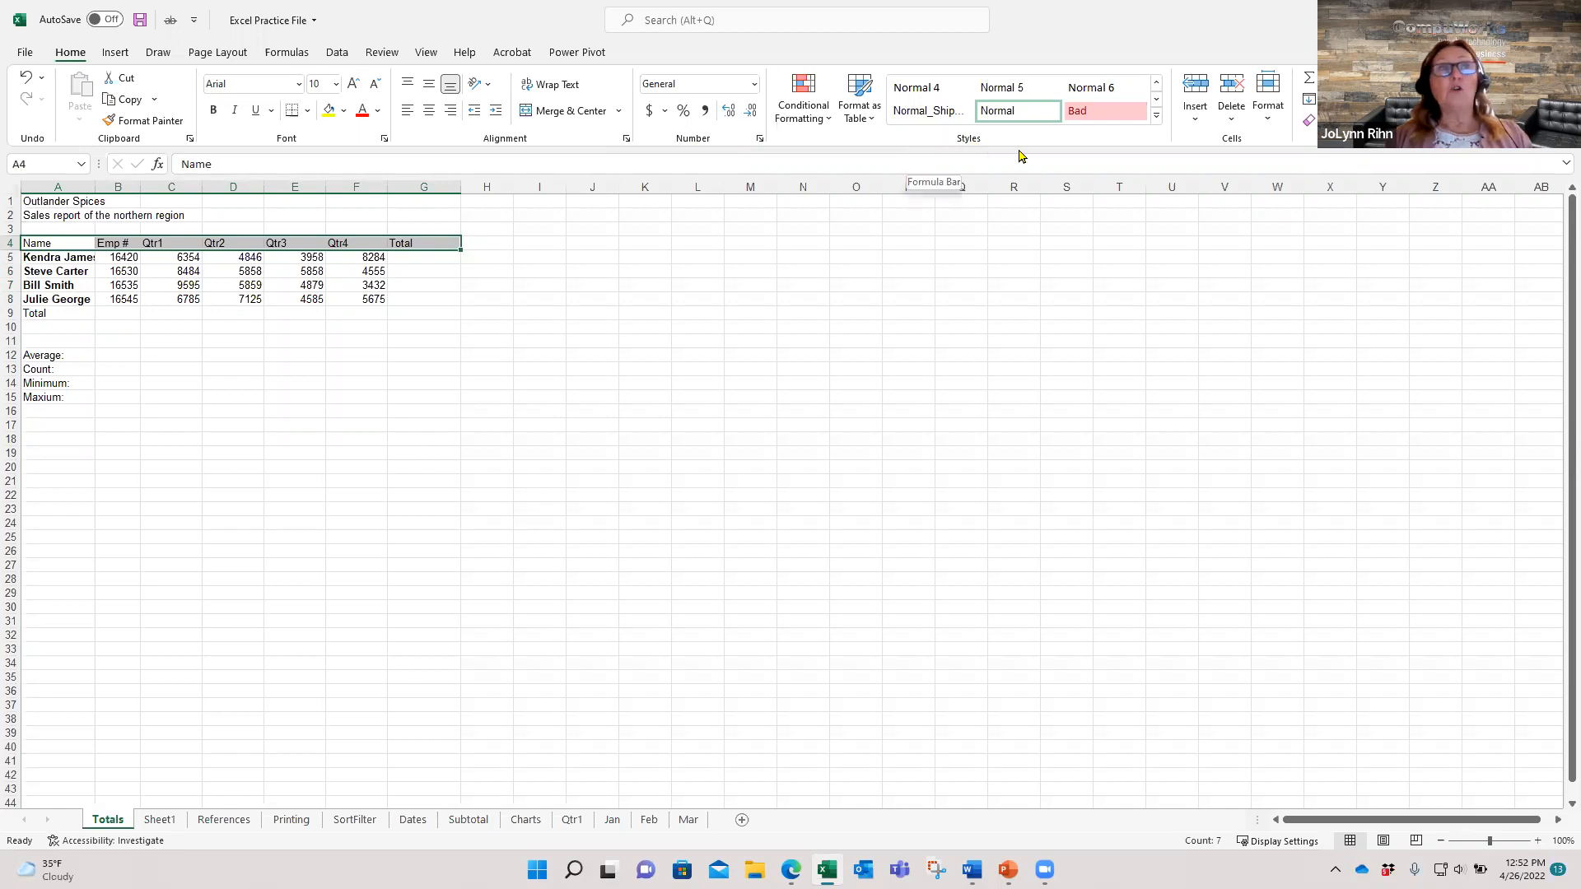
{"action": "left_click", "coordinate": [1157, 120]}
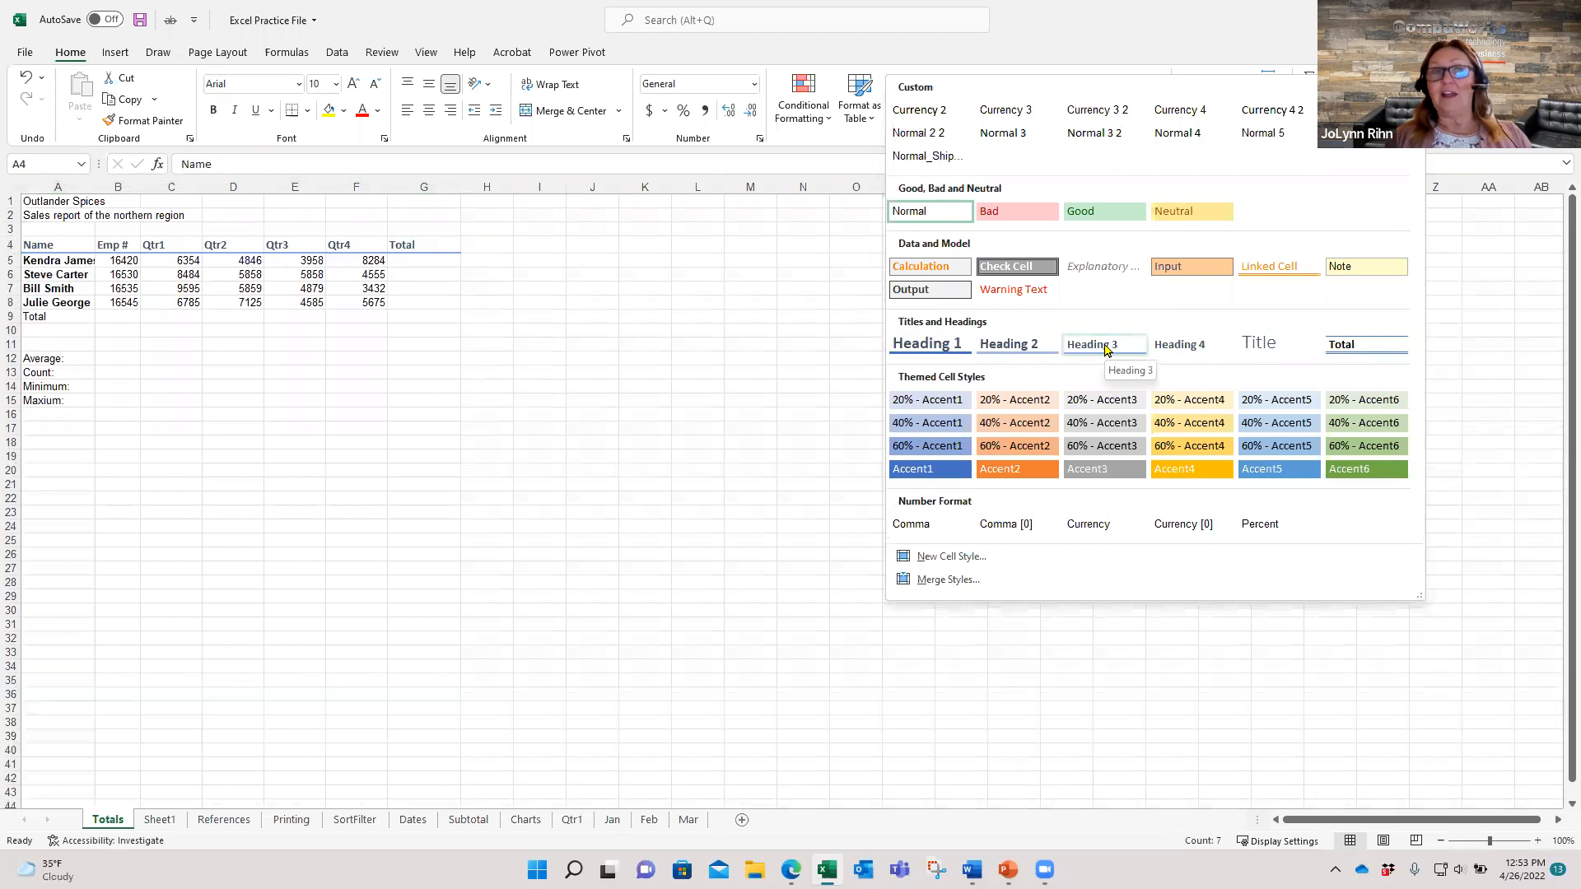
{"action": "left_click", "coordinate": [1104, 349]}
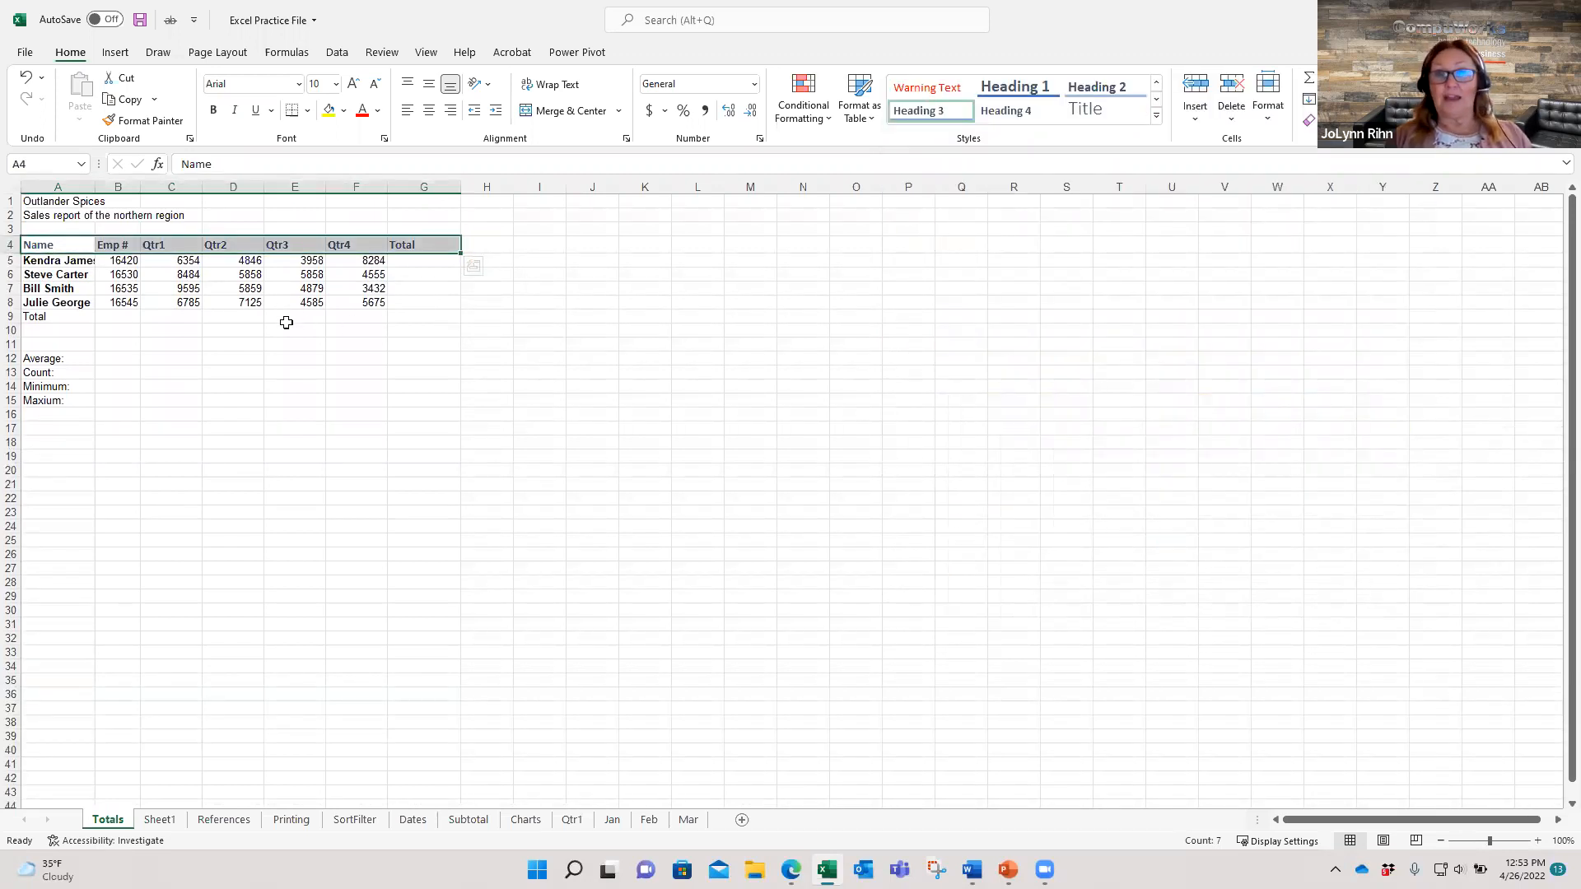
{"action": "left_click", "coordinate": [359, 322]}
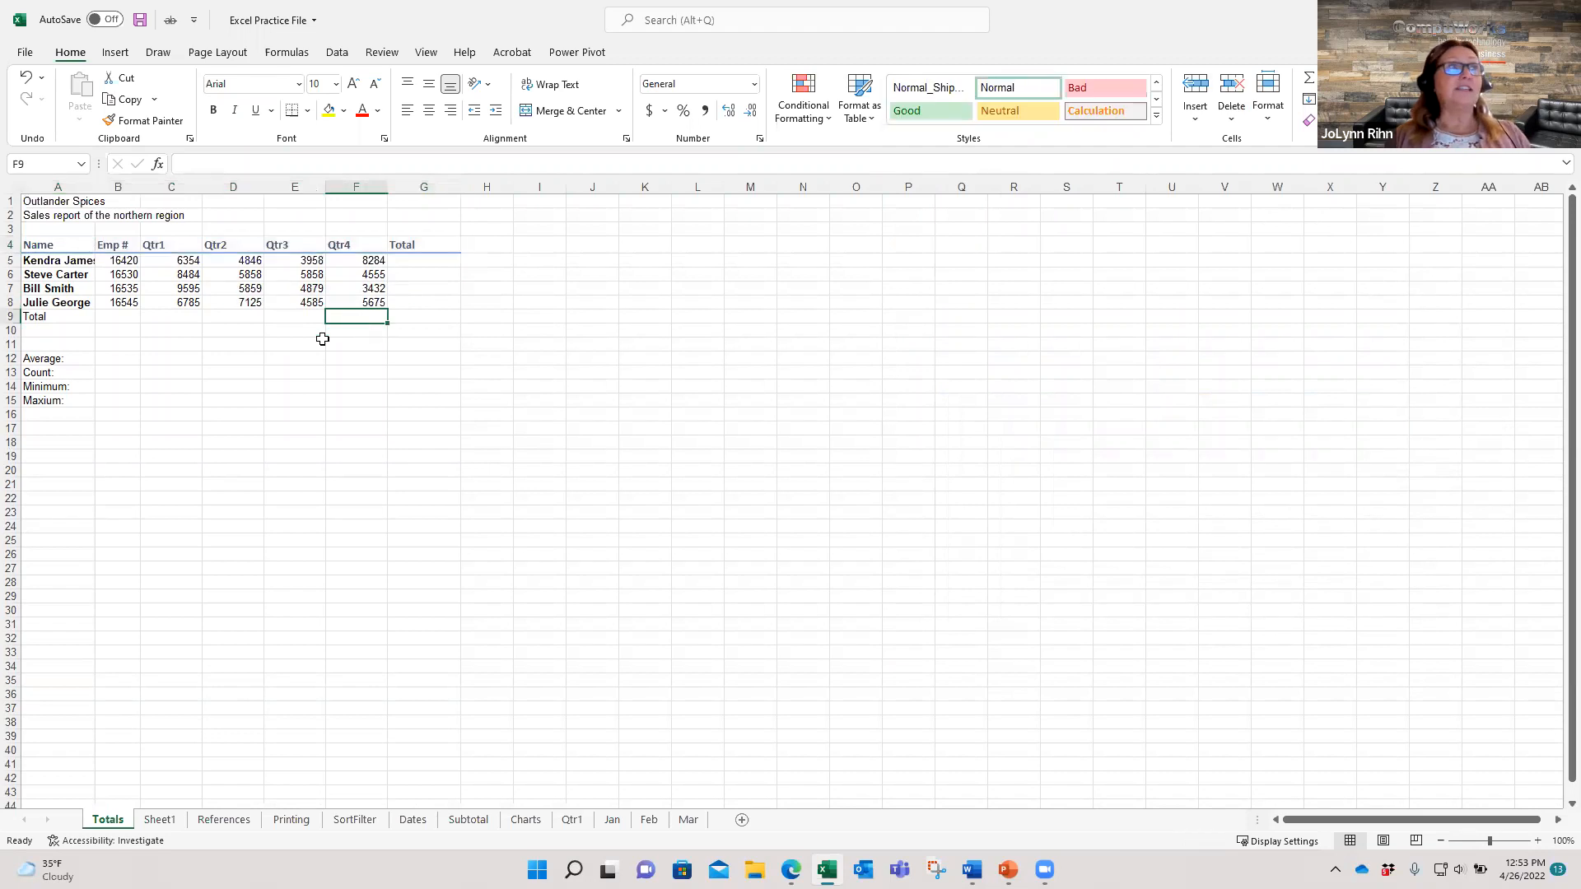
{"action": "left_click", "coordinate": [63, 245]}
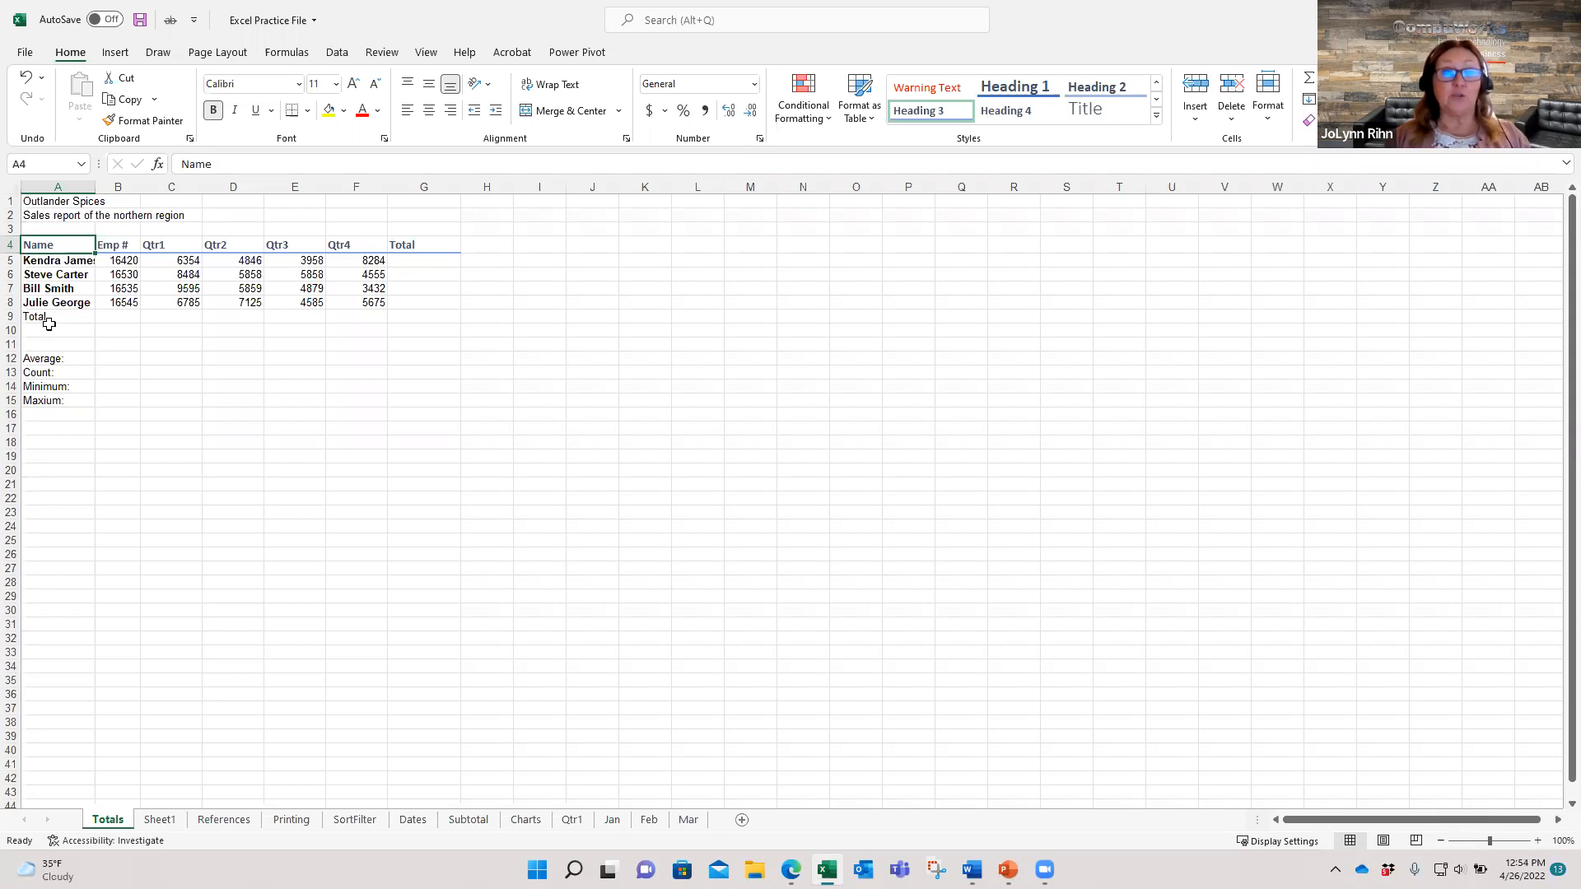
Apply the Total cell style to A9:G9 and view the font colors available for the Total label in A9
{"action": "left_click_drag", "start_coordinate": [49, 318], "coordinate": [429, 322]}
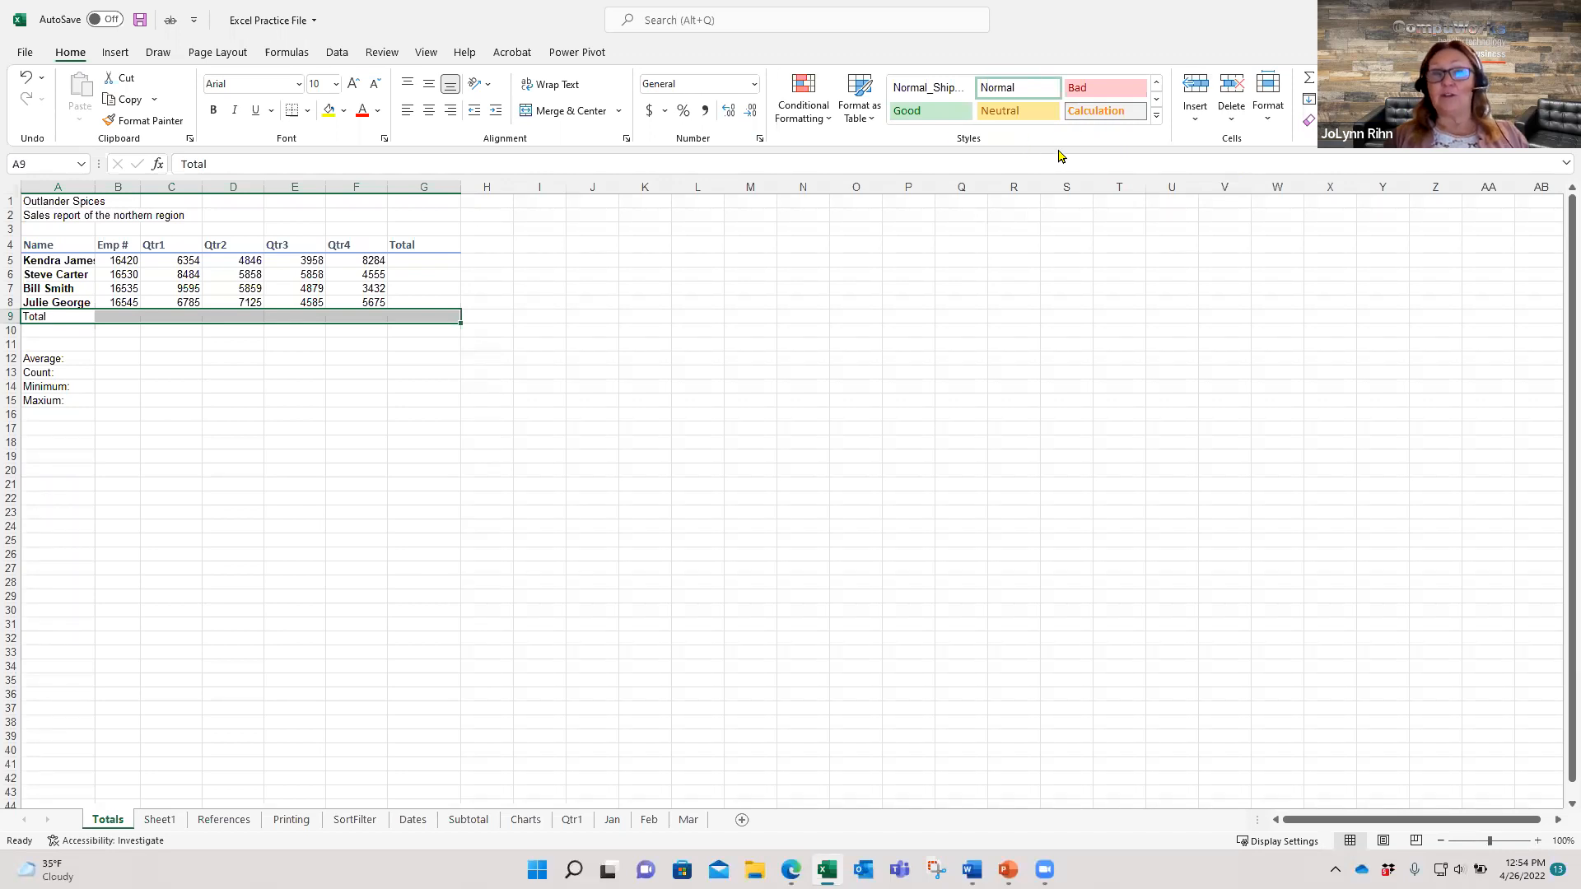
{"action": "left_click", "coordinate": [1156, 115]}
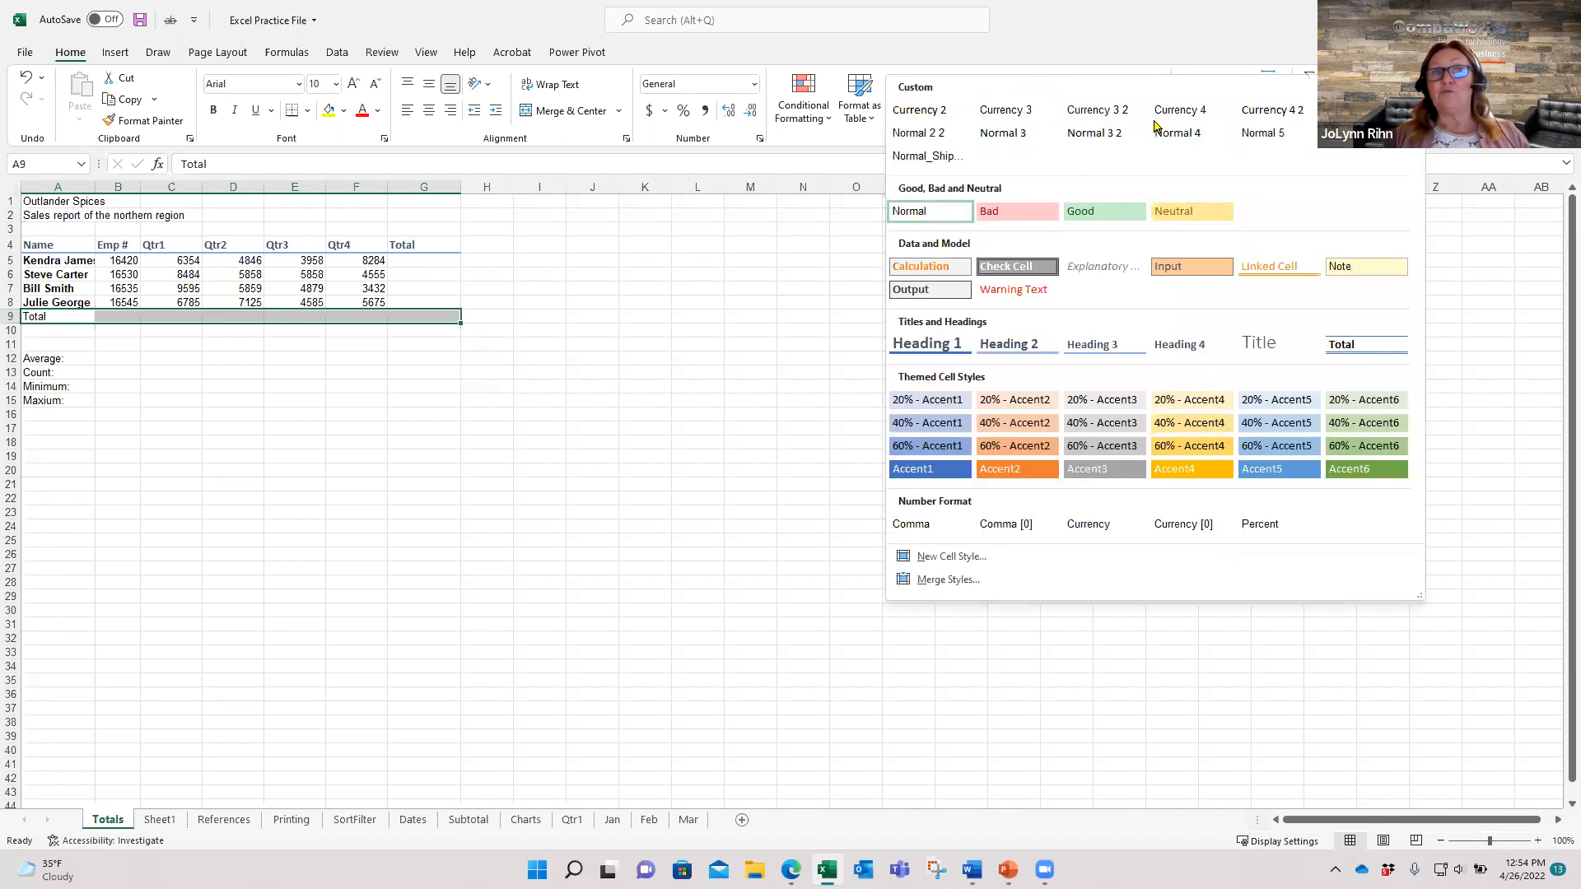
{"action": "left_click", "coordinate": [1357, 354]}
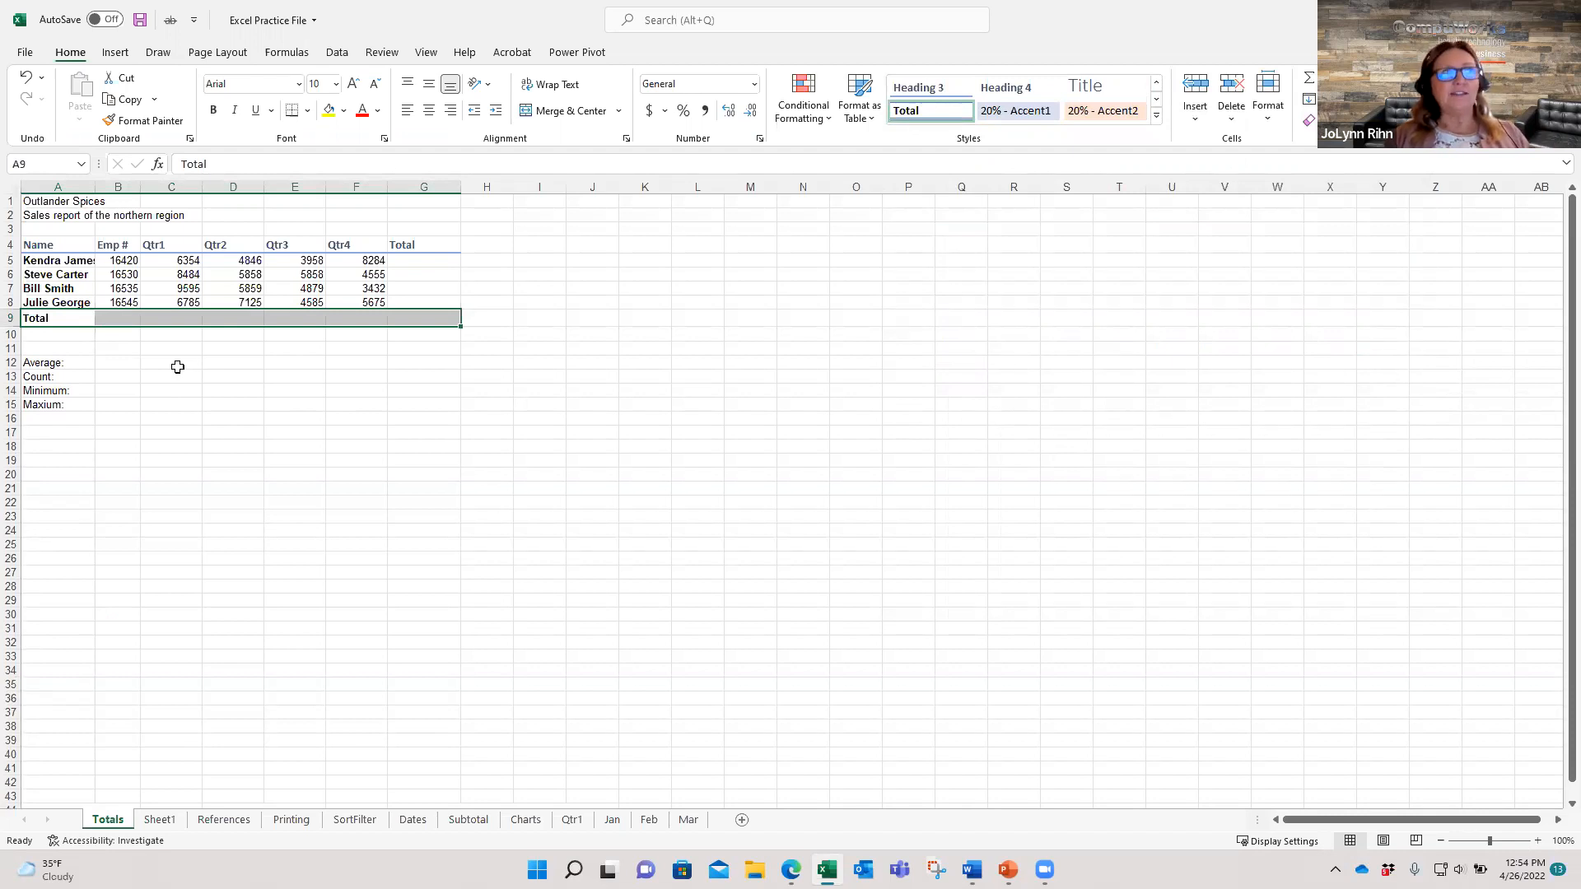
{"action": "left_click", "coordinate": [67, 316]}
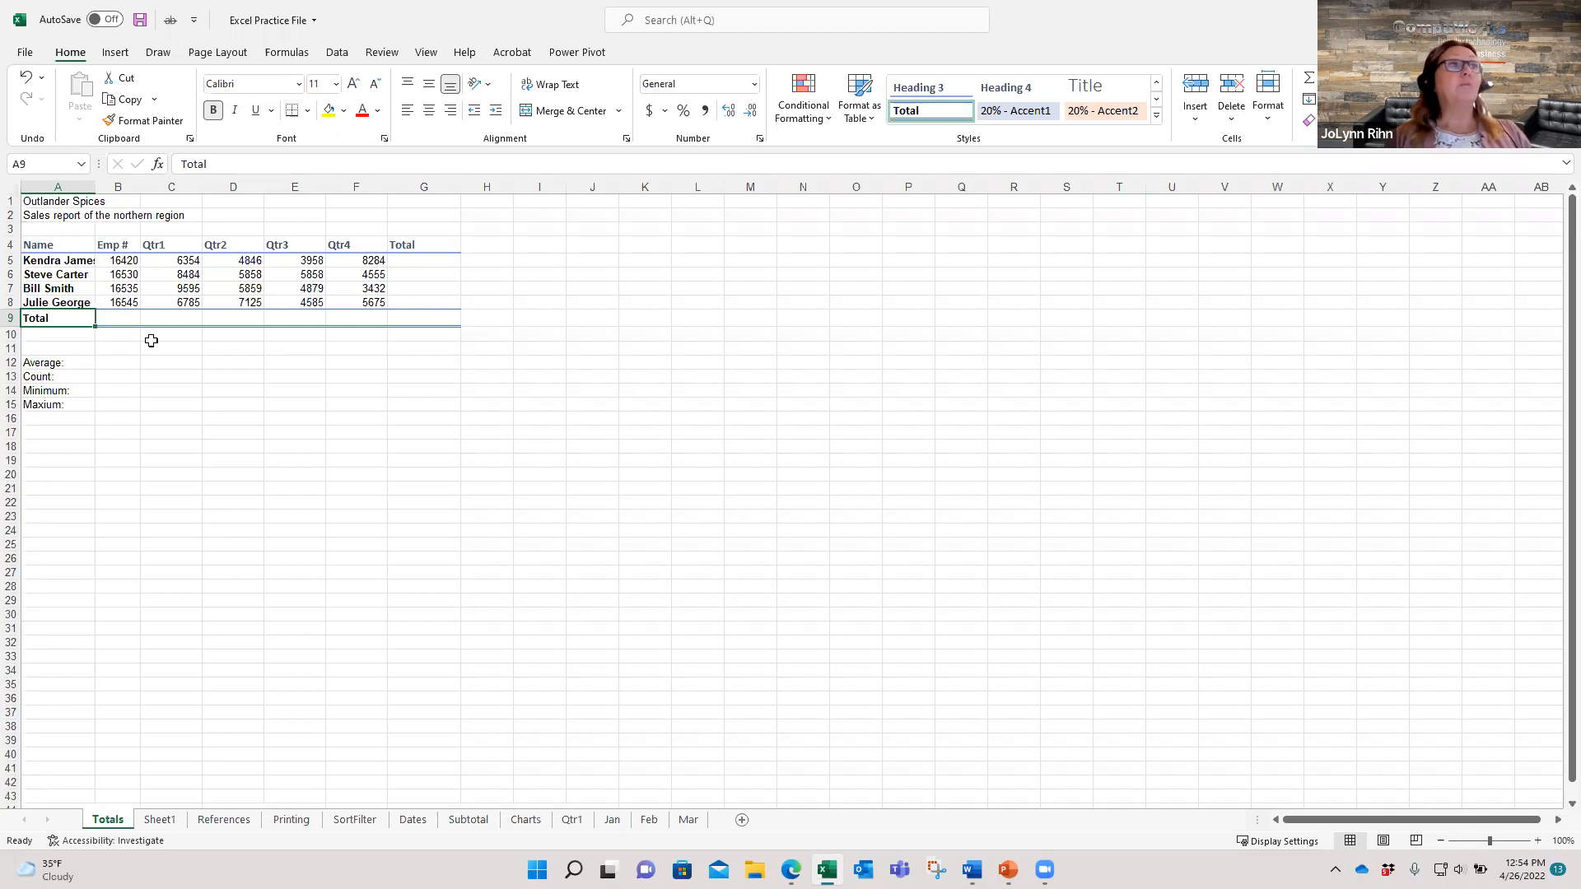
{"action": "left_click", "coordinate": [378, 112]}
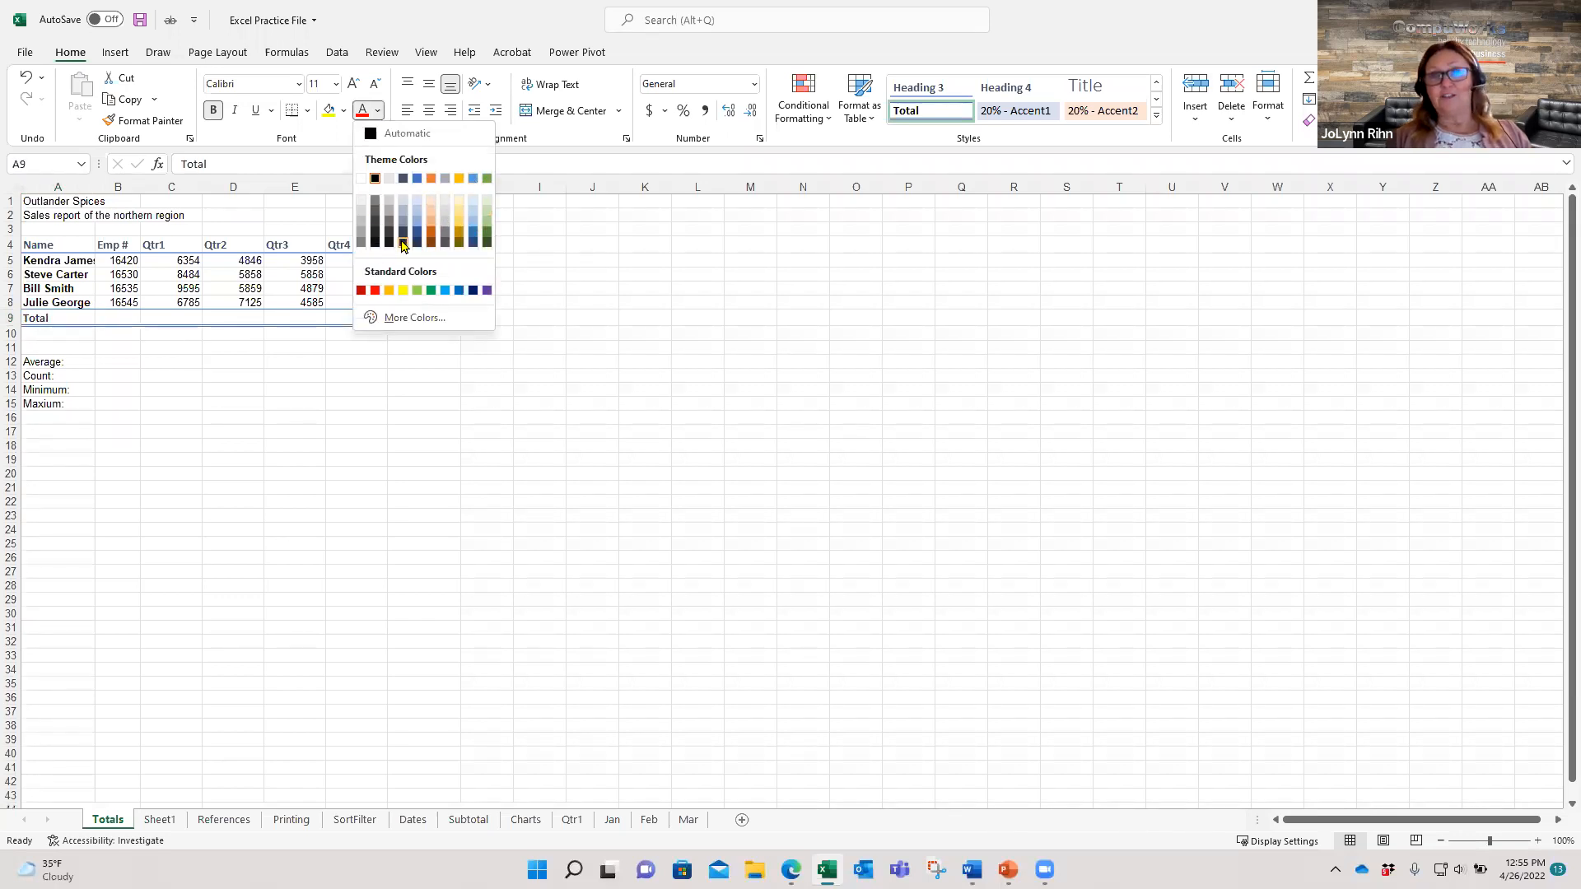
{"action": "left_click", "coordinate": [313, 372]}
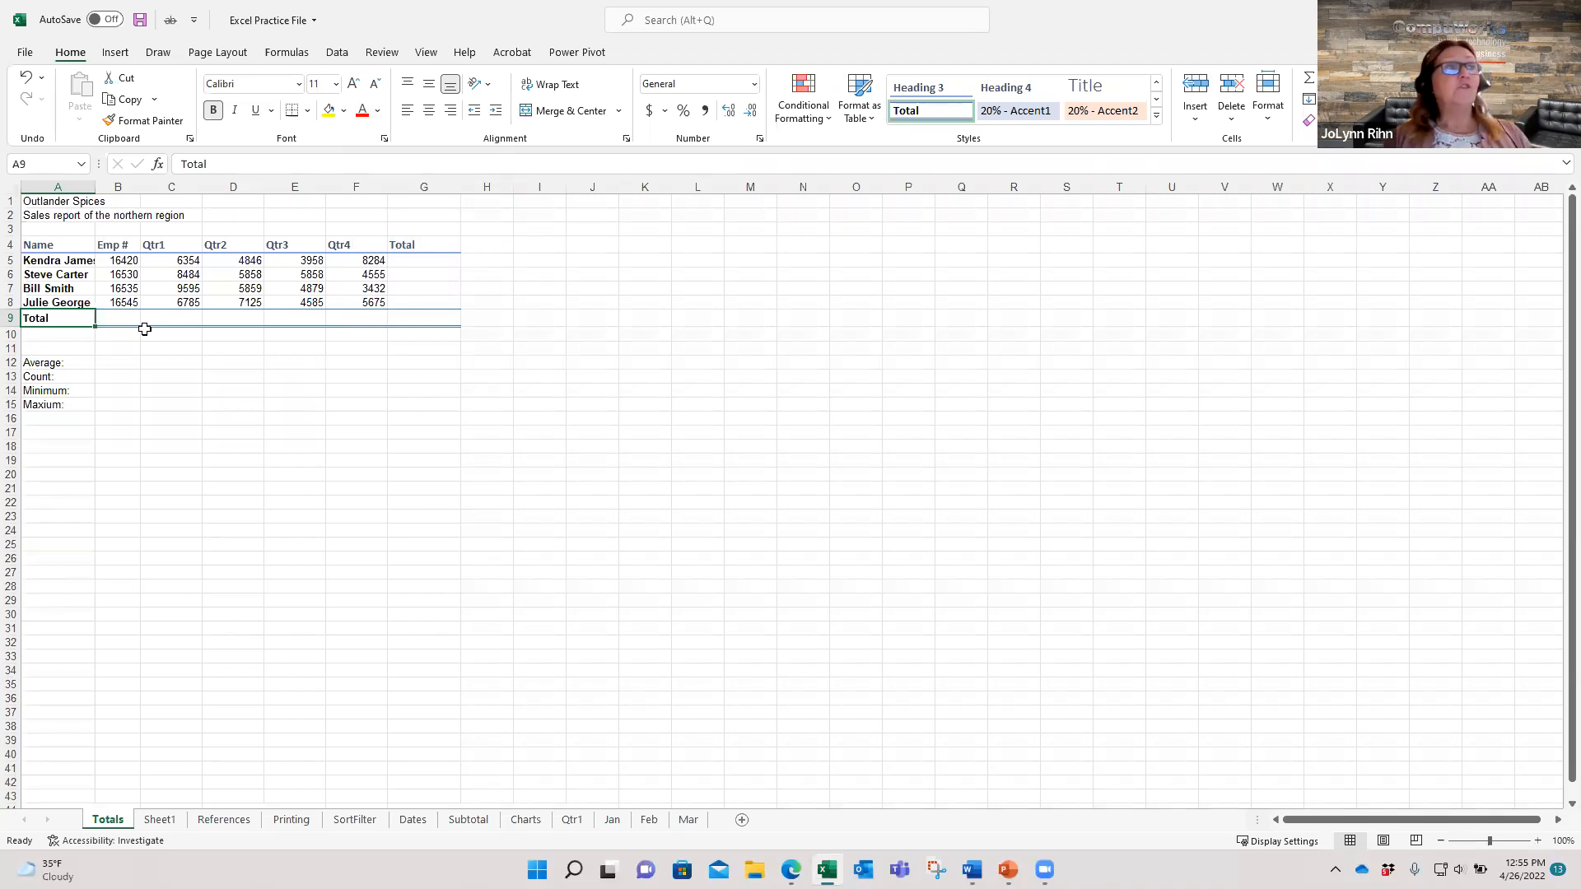
Apply the dollar Accounting number format to the total cells C9:F9 and G5:G8
{"action": "left_click_drag", "start_coordinate": [171, 318], "coordinate": [351, 326]}
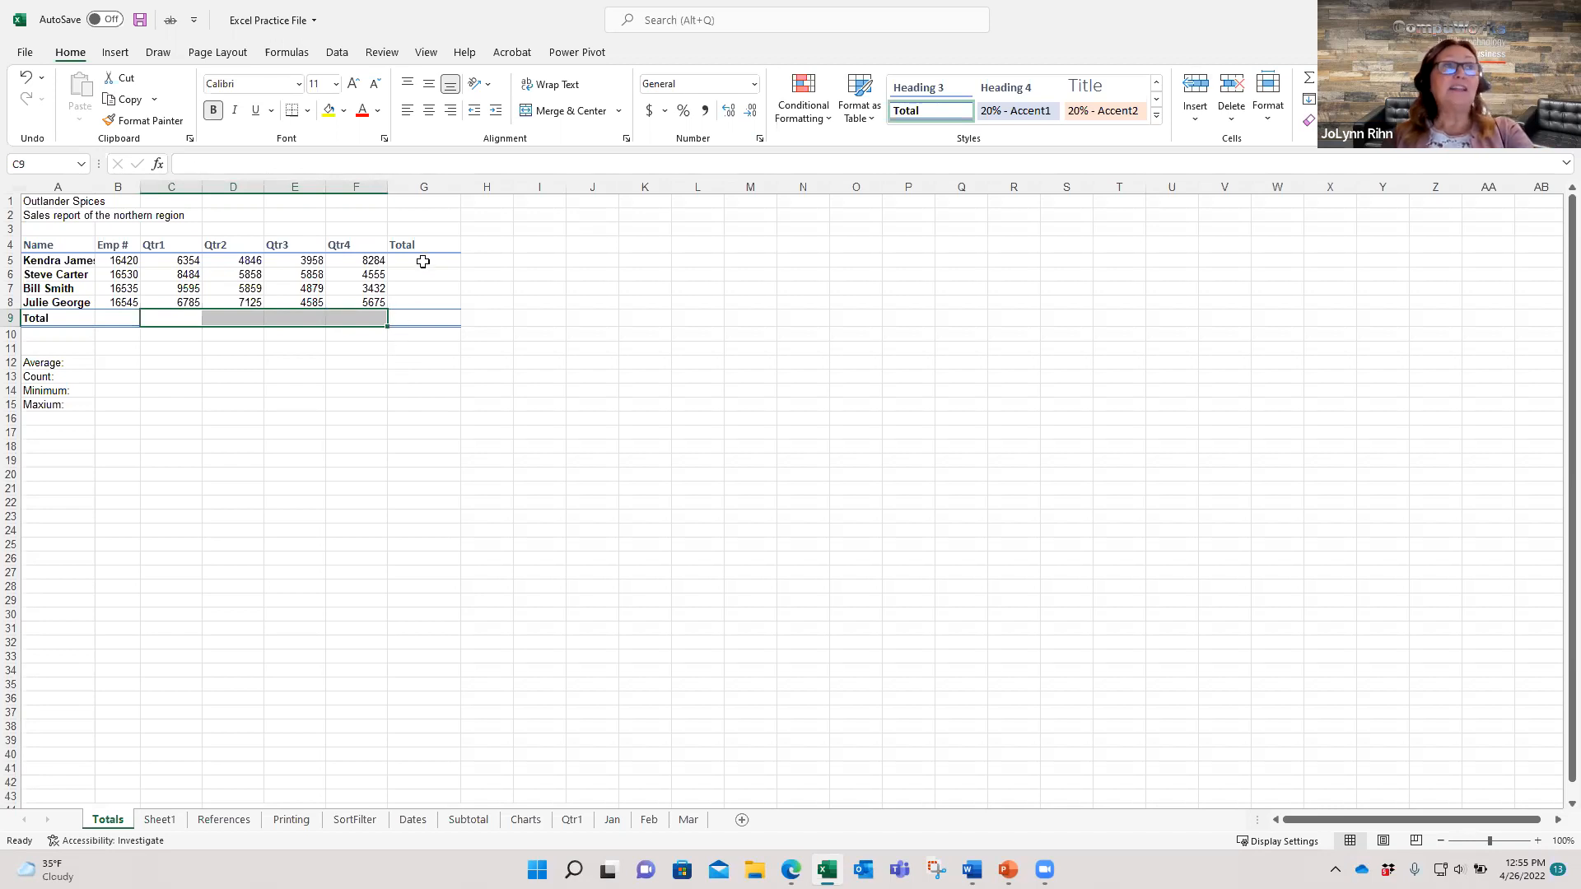
{"action": "left_click_drag", "start_coordinate": [423, 261], "coordinate": [422, 298], "text": "ctrl"}
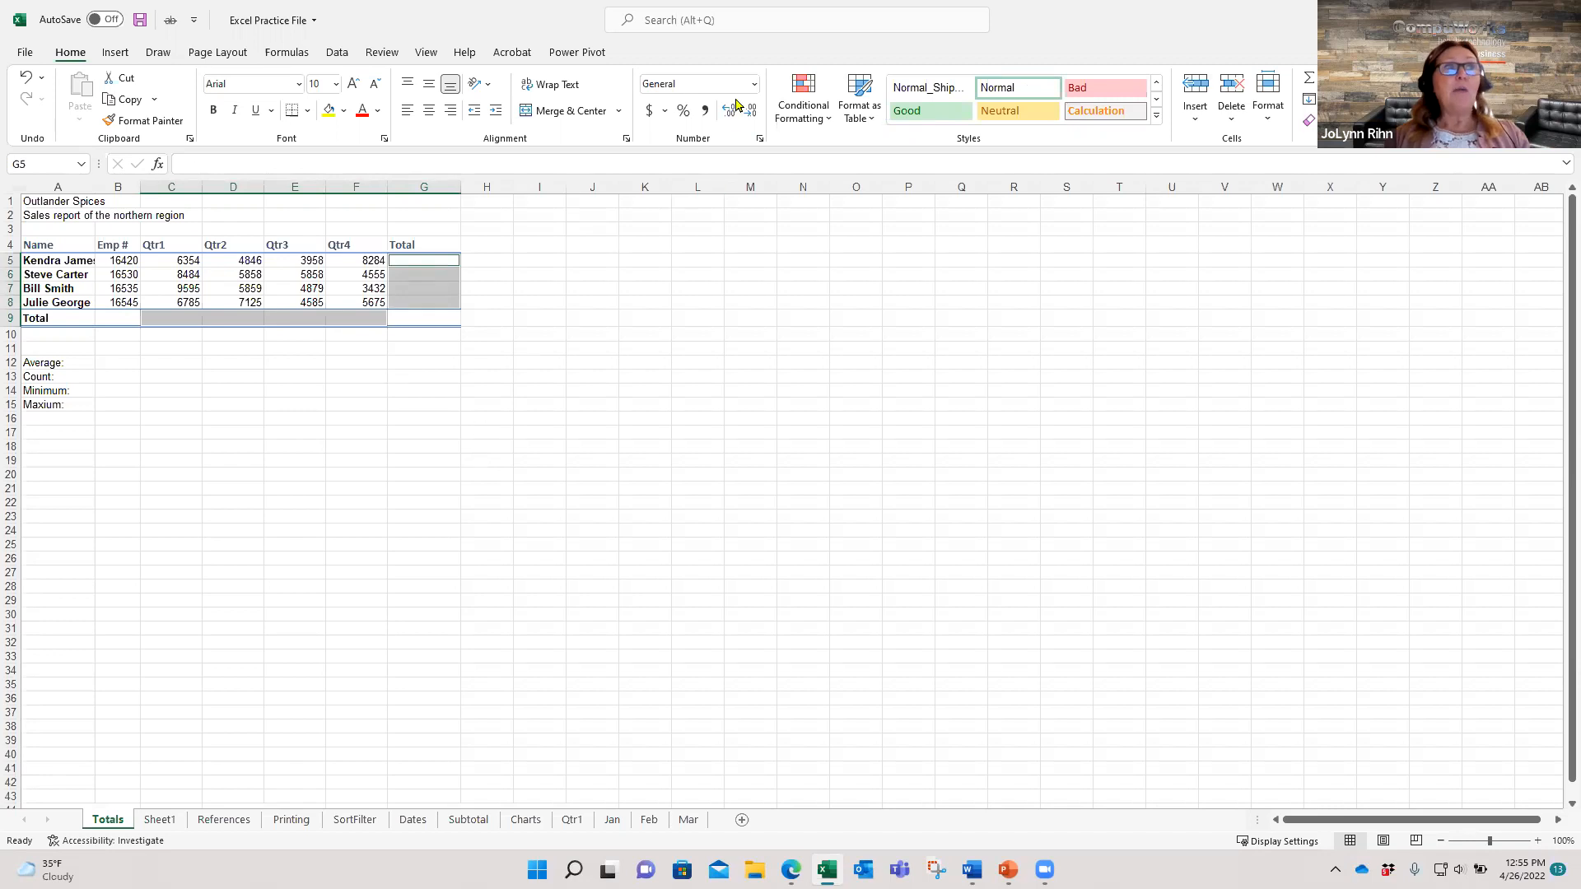
{"action": "left_click", "coordinate": [648, 115]}
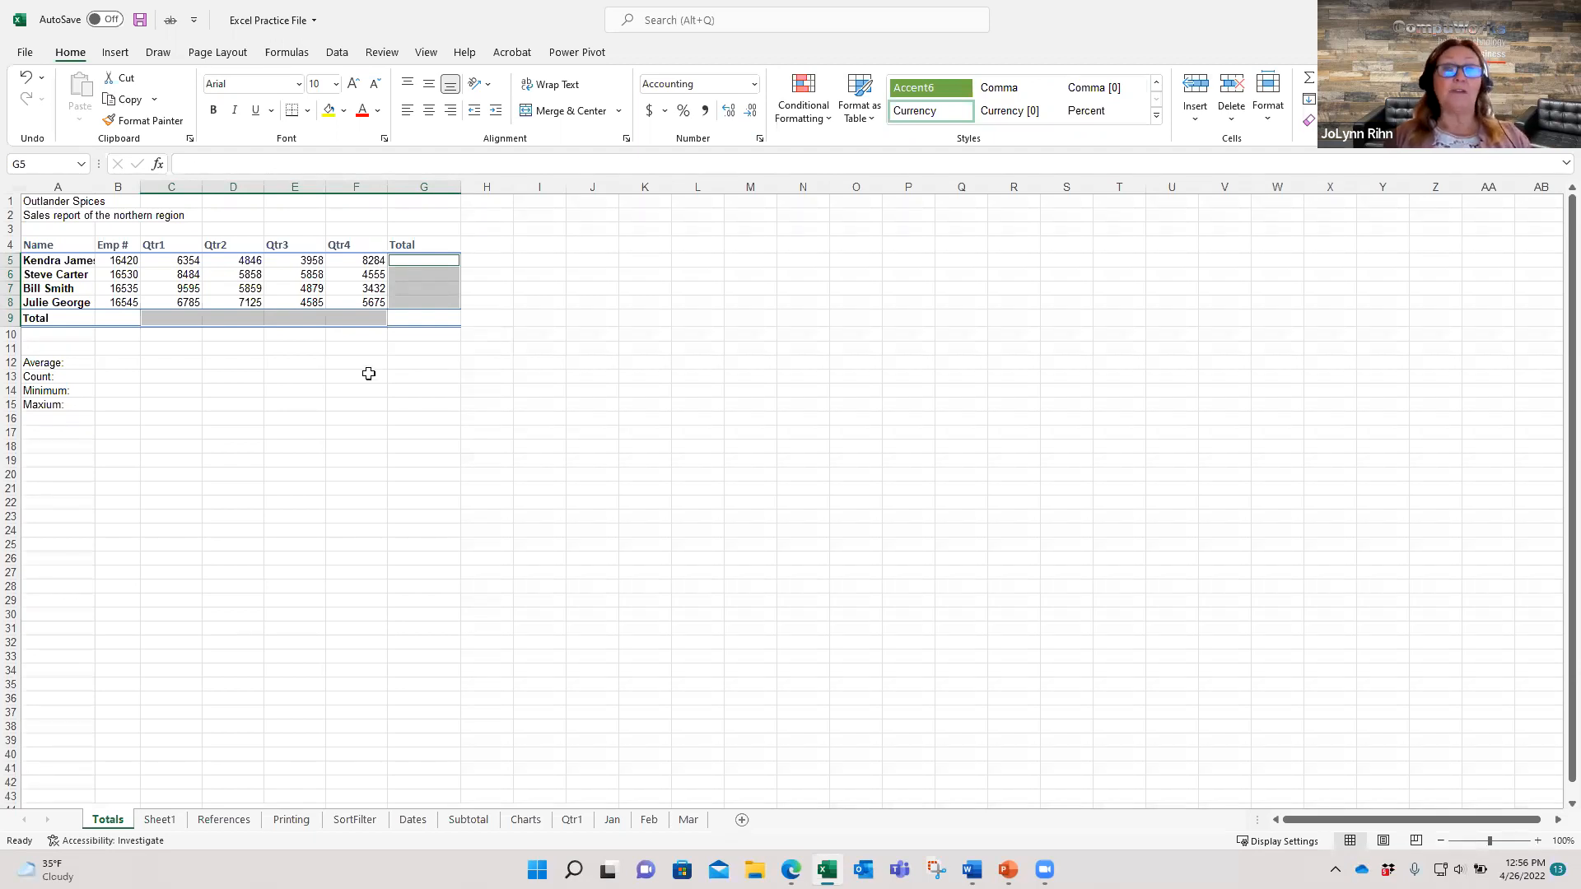
Enter the formula =C5+C6+C7+C8 in C9 to total the Qtr1 sales
{"action": "left_click", "coordinate": [177, 320]}
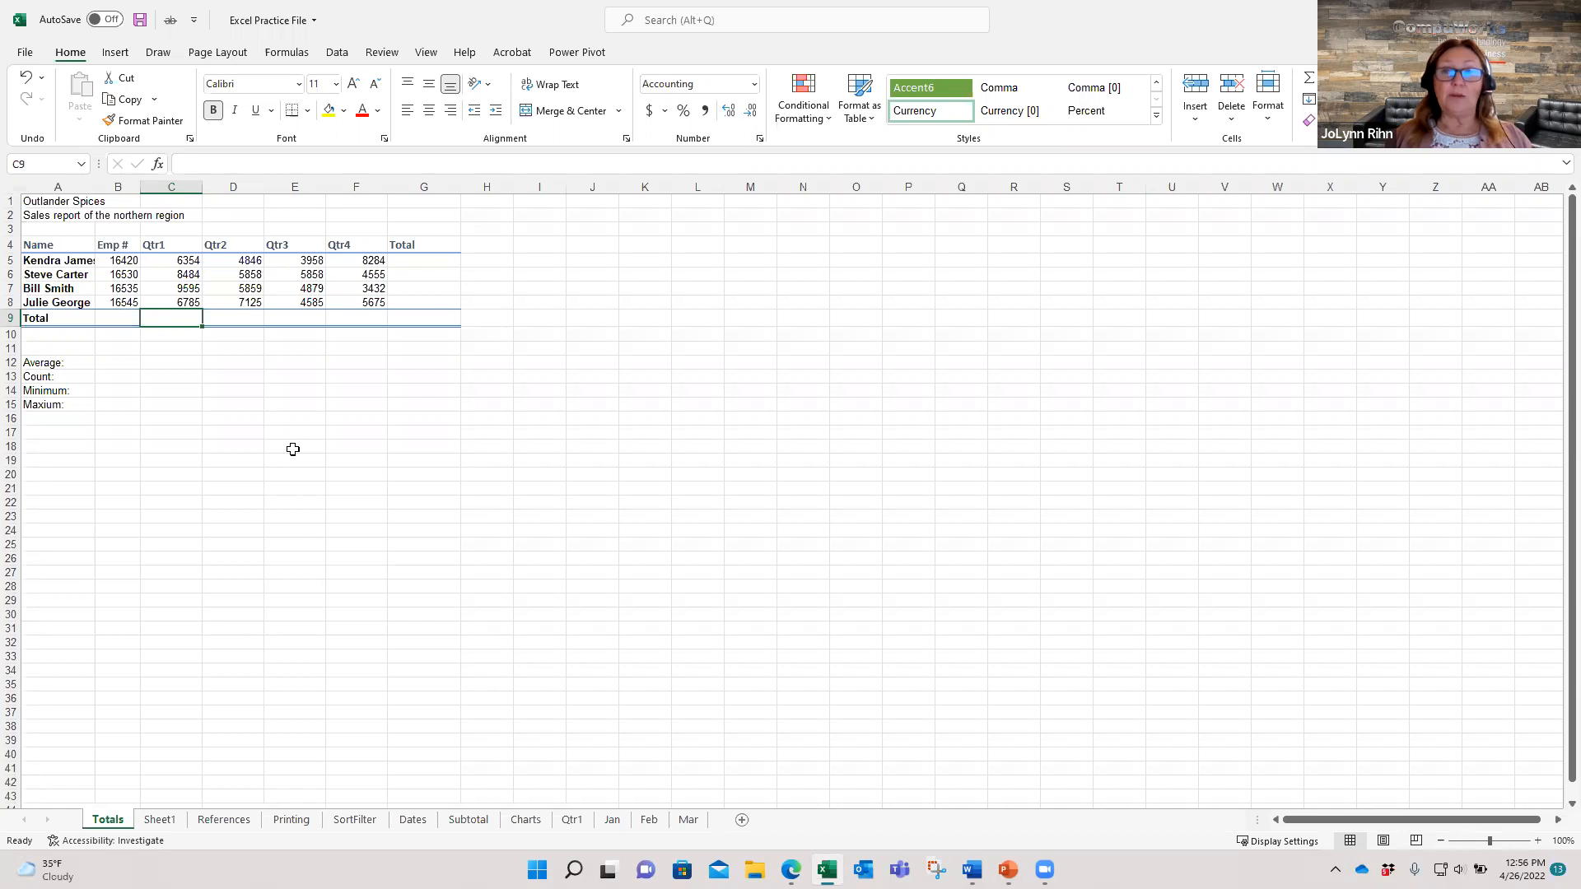
{"action": "type", "text": "="}
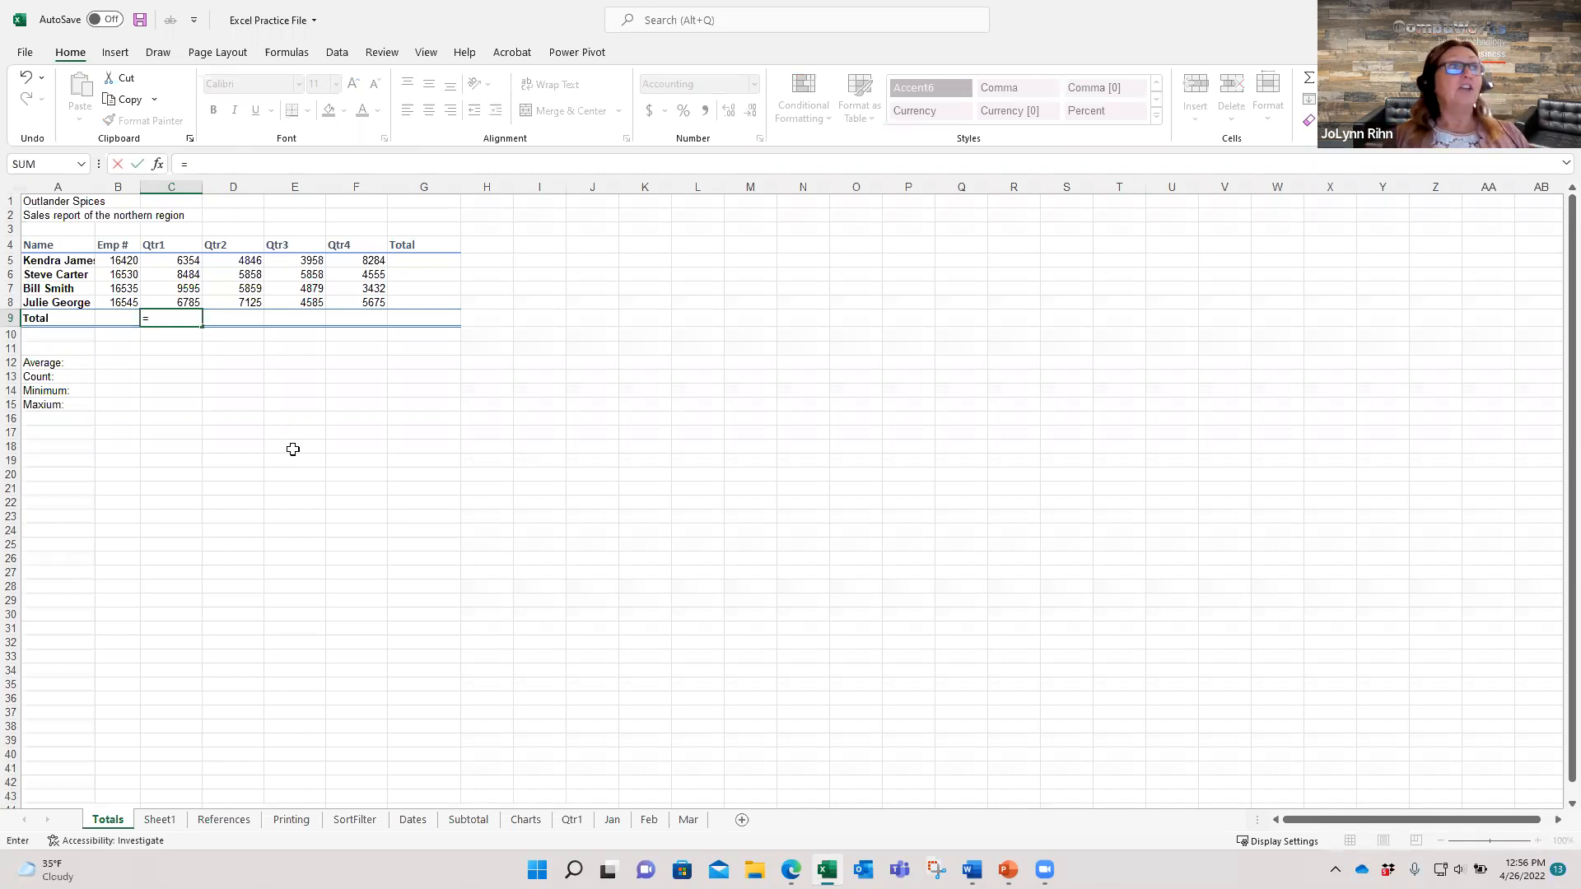
{"action": "left_click", "coordinate": [156, 264]}
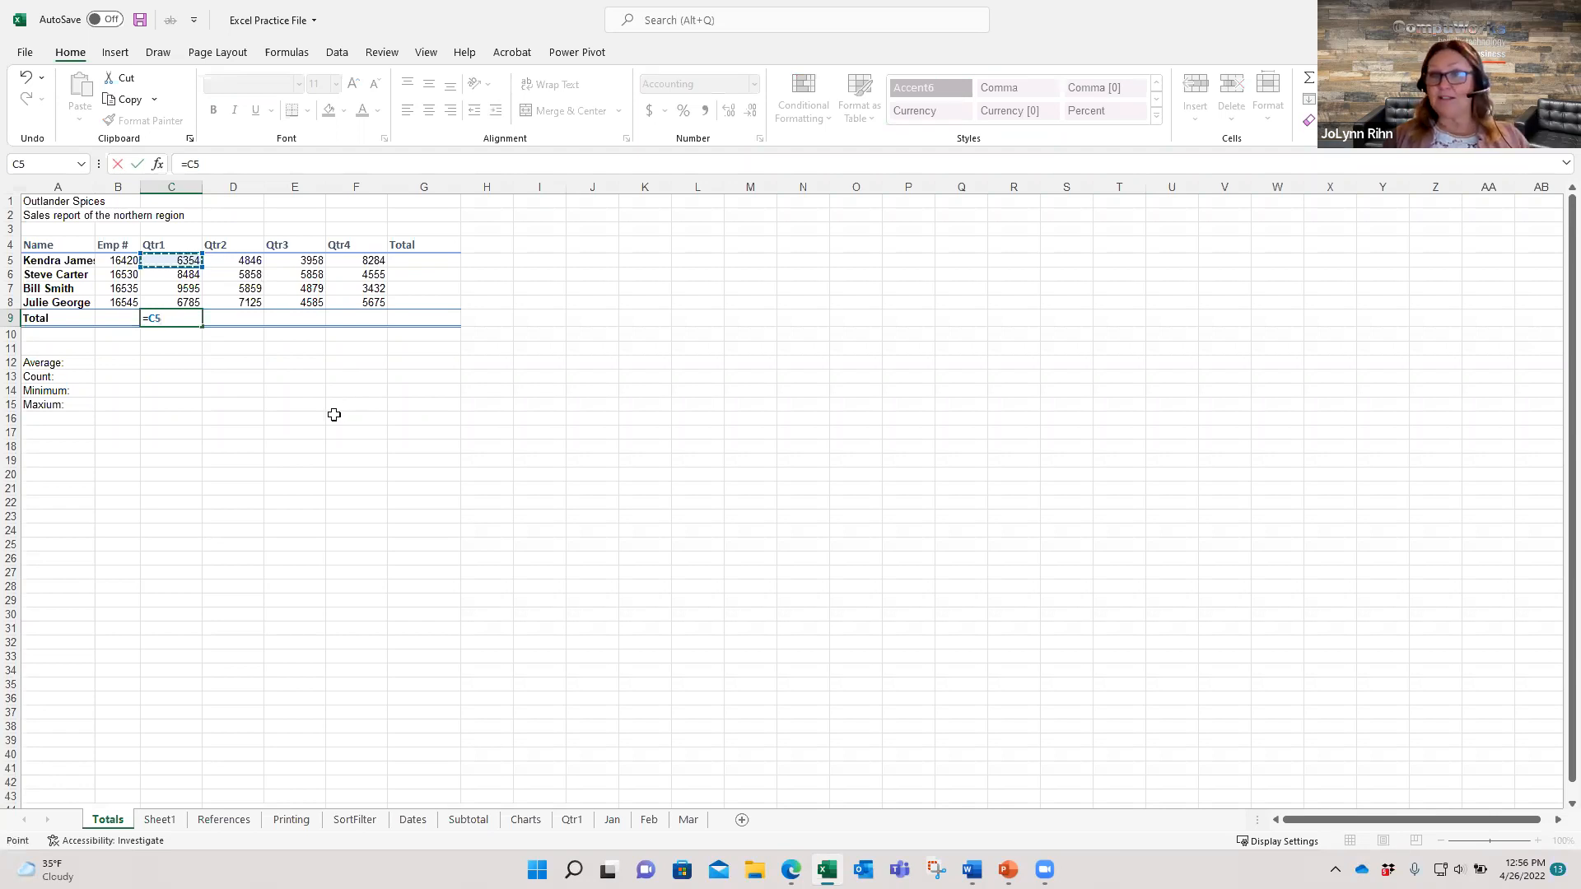
{"action": "type", "text": "+"}
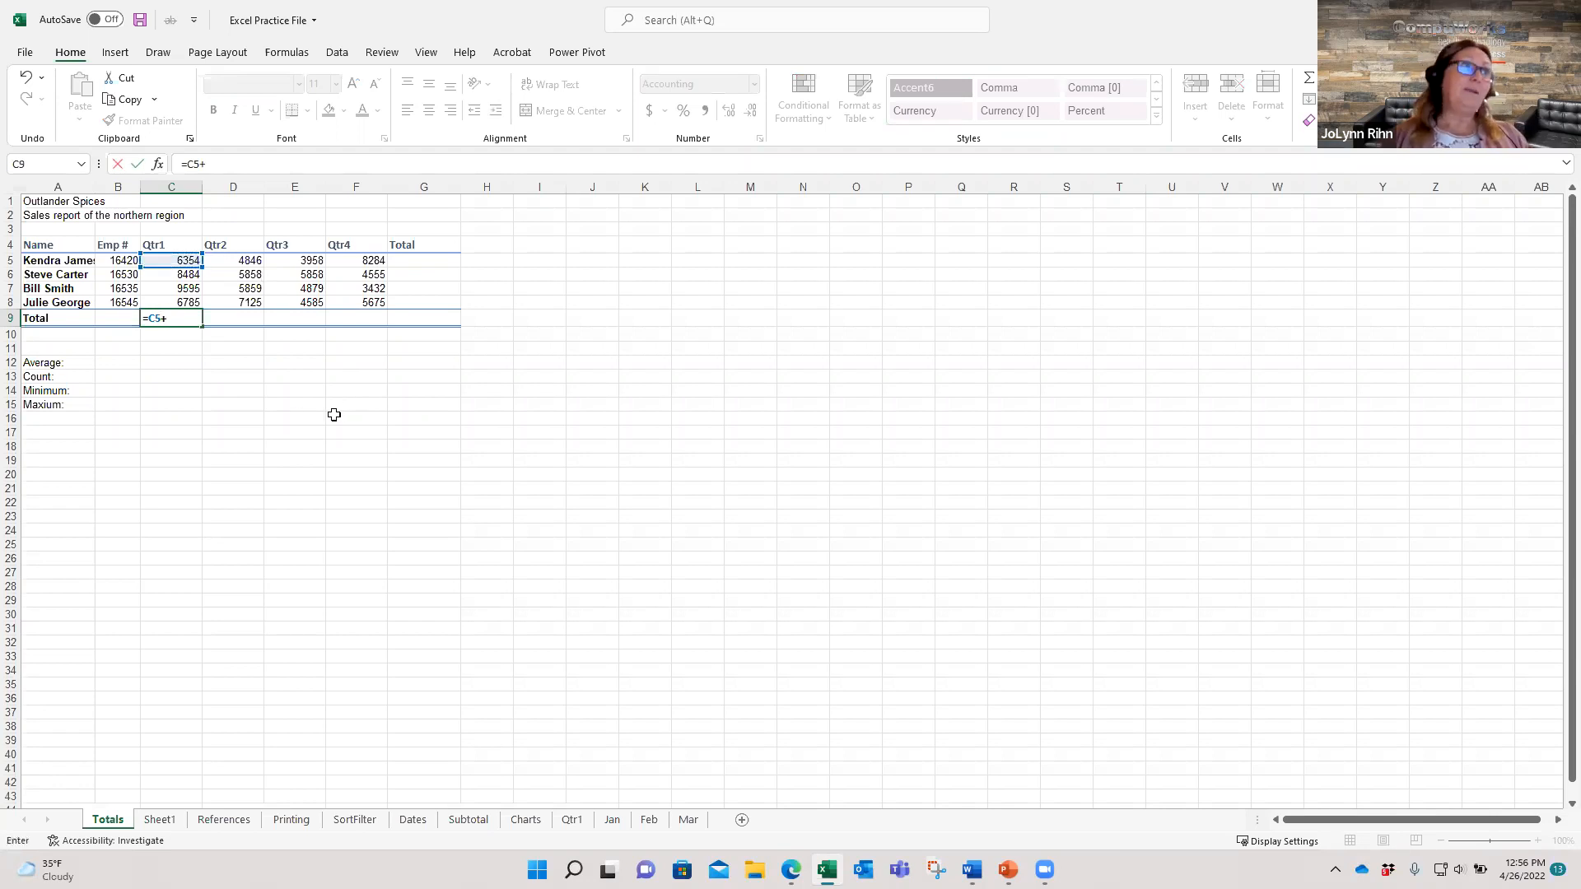
{"action": "left_click", "coordinate": [183, 272]}
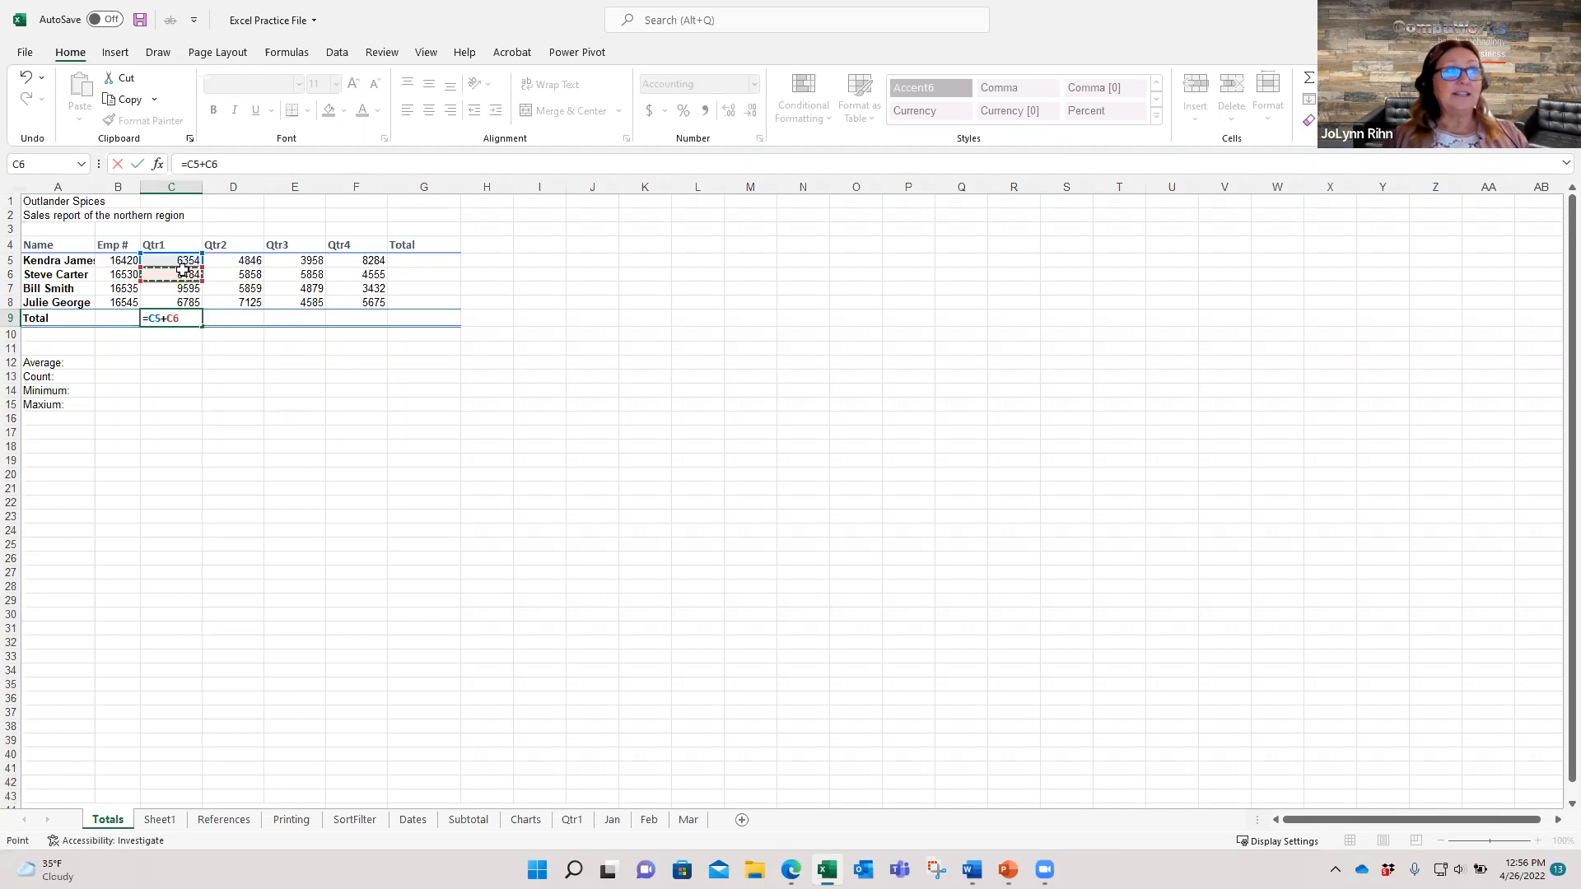
{"action": "type", "text": "+"}
{"action": "left_click", "coordinate": [169, 288]}
{"action": "type", "text": "+"}
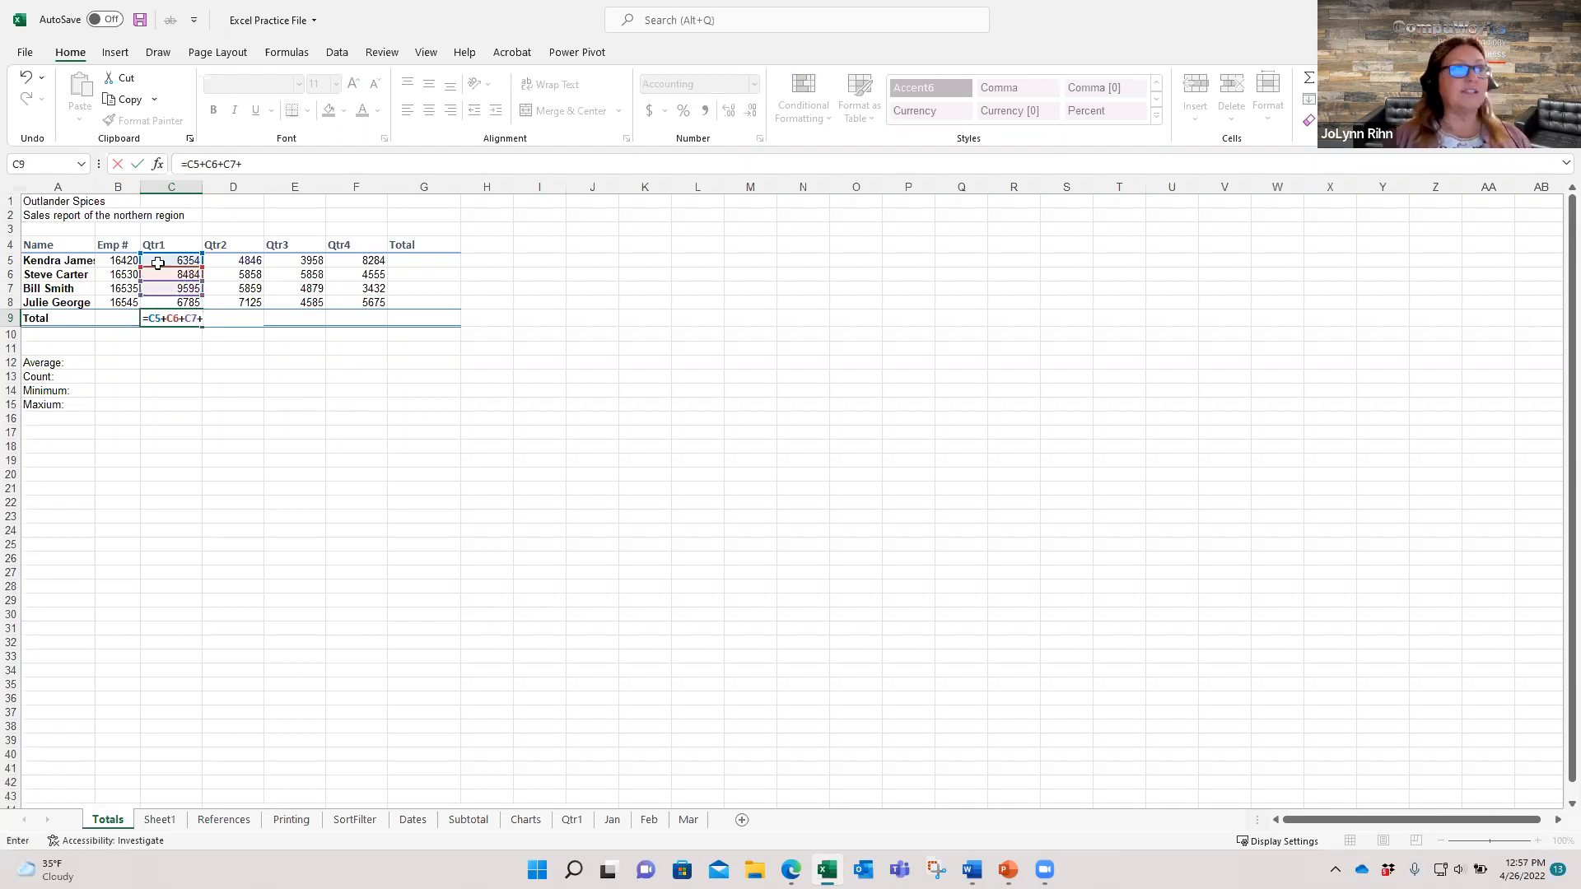
{"action": "left_click", "coordinate": [168, 302]}
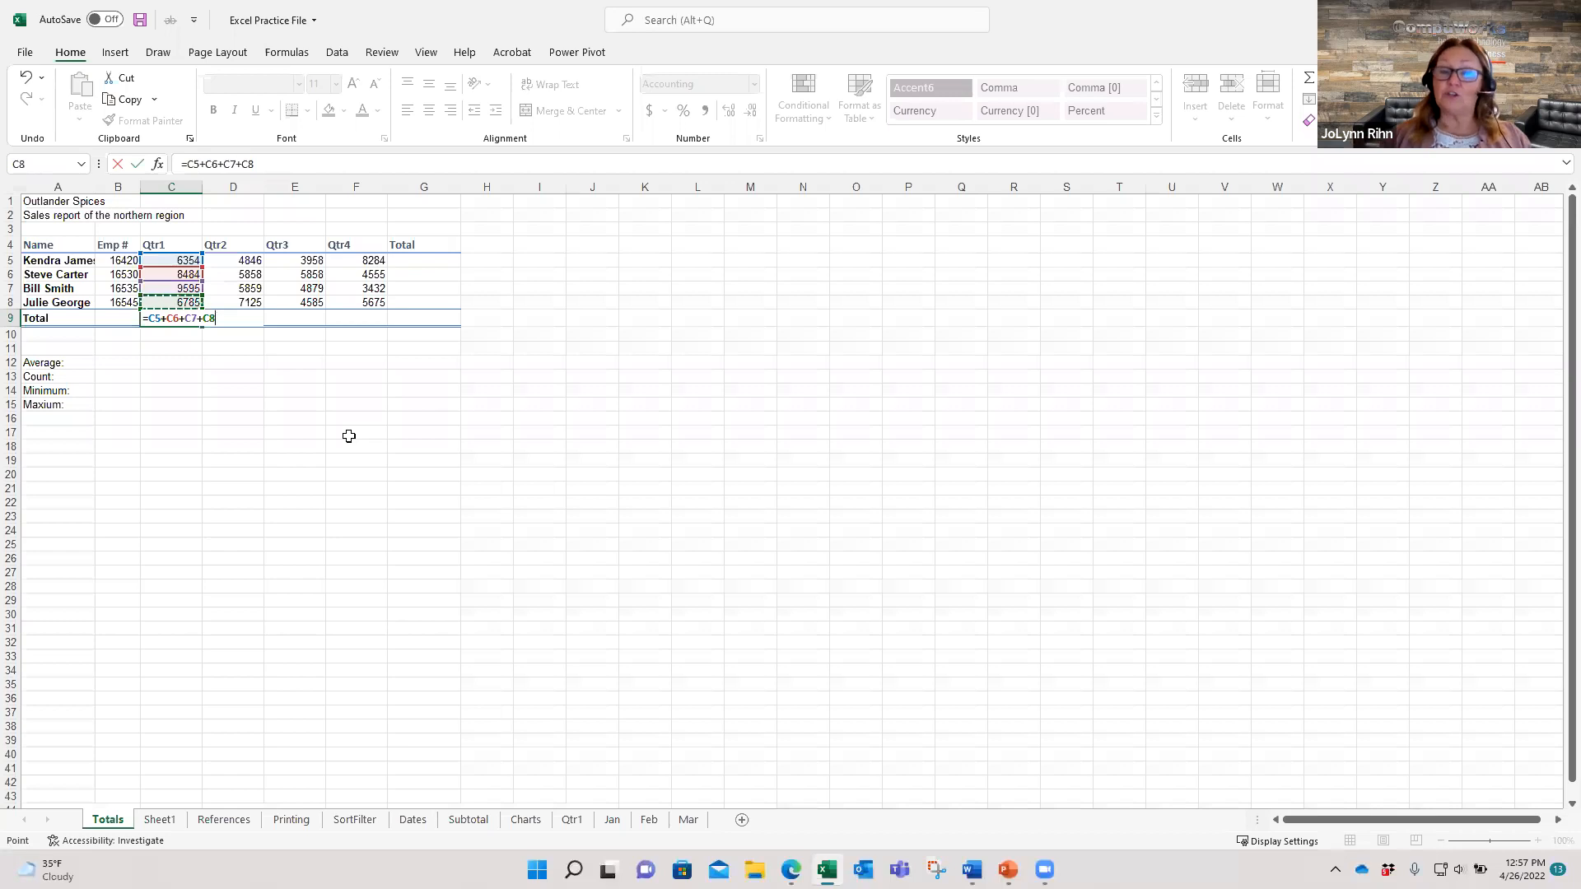
{"action": "key", "text": "Return"}
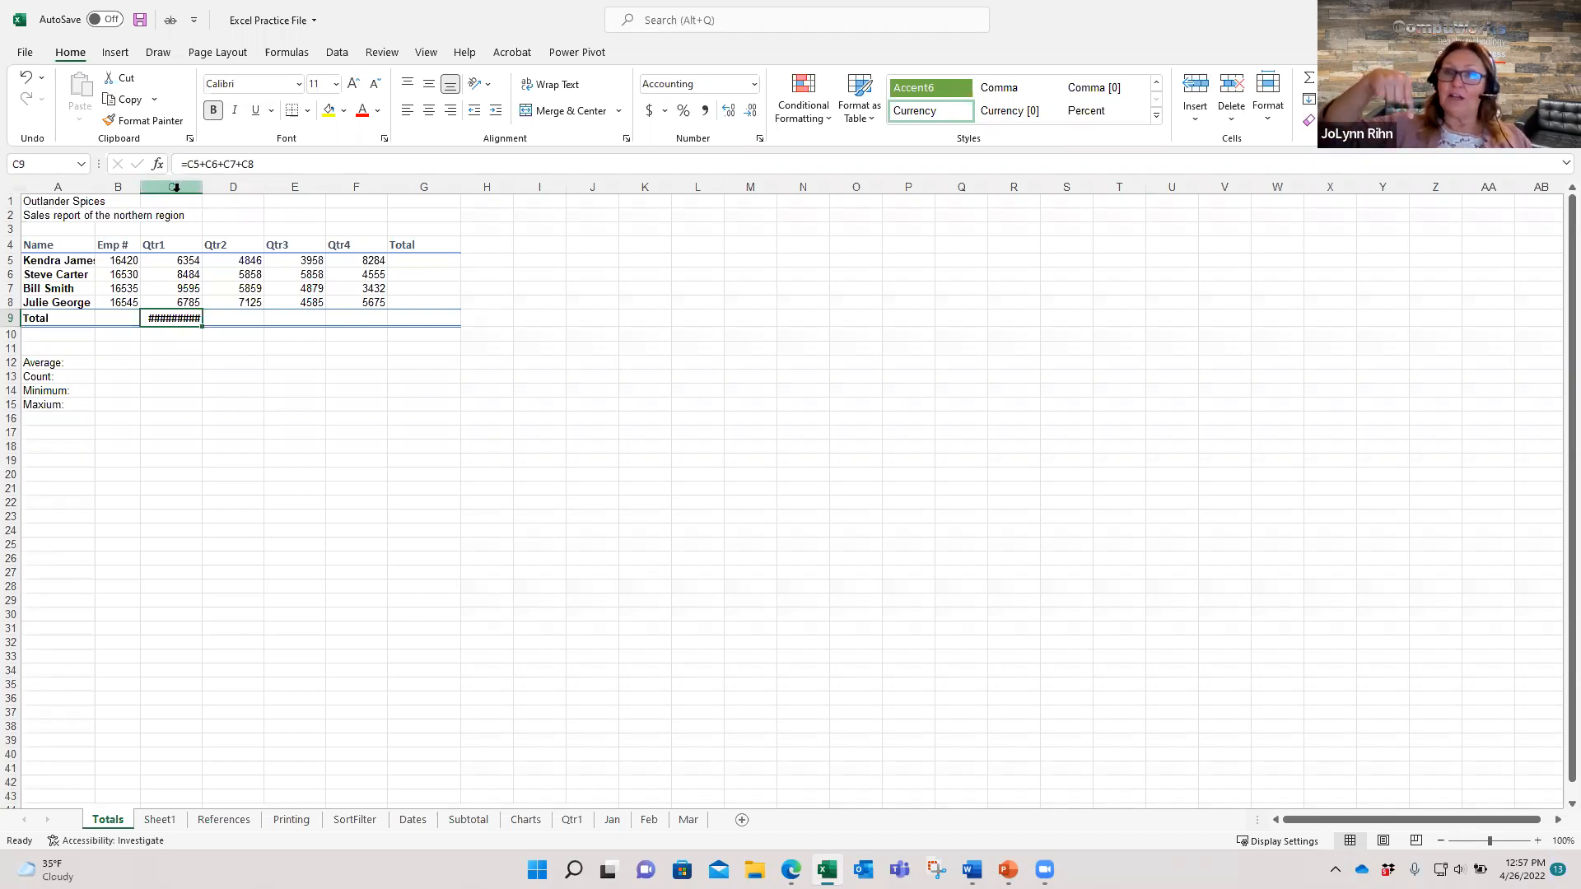
Widen the four quarter columns C through F together to a width of 14.14
{"action": "left_click_drag", "start_coordinate": [175, 187], "coordinate": [357, 187]}
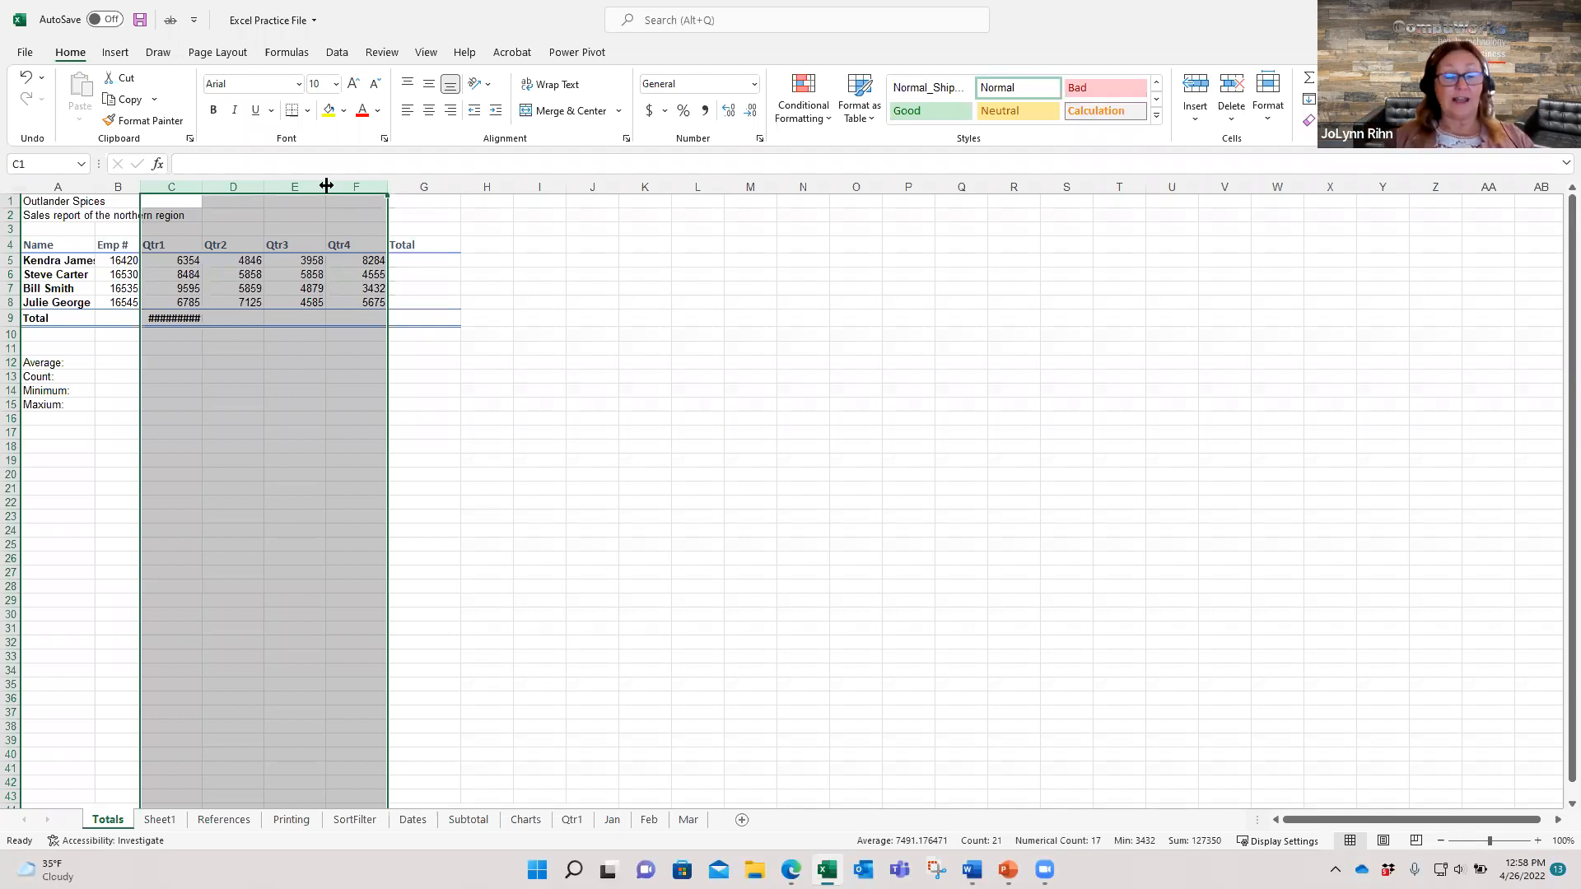
{"action": "left_click_drag", "start_coordinate": [326, 186], "coordinate": [351, 178]}
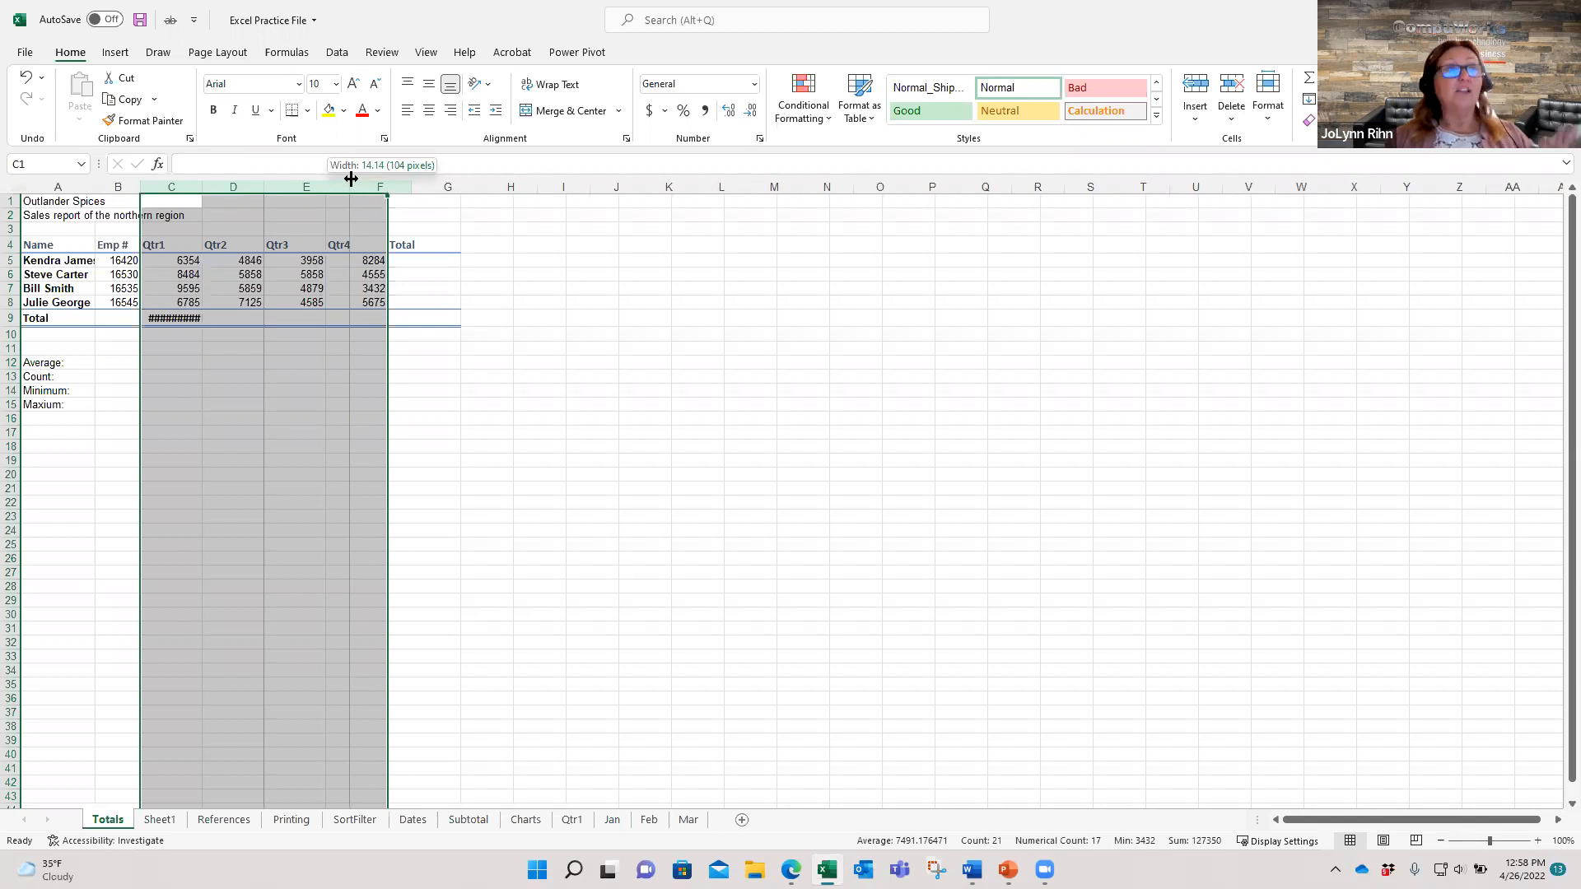
{"action": "left_click_drag", "start_coordinate": [350, 179], "coordinate": [350, 178]}
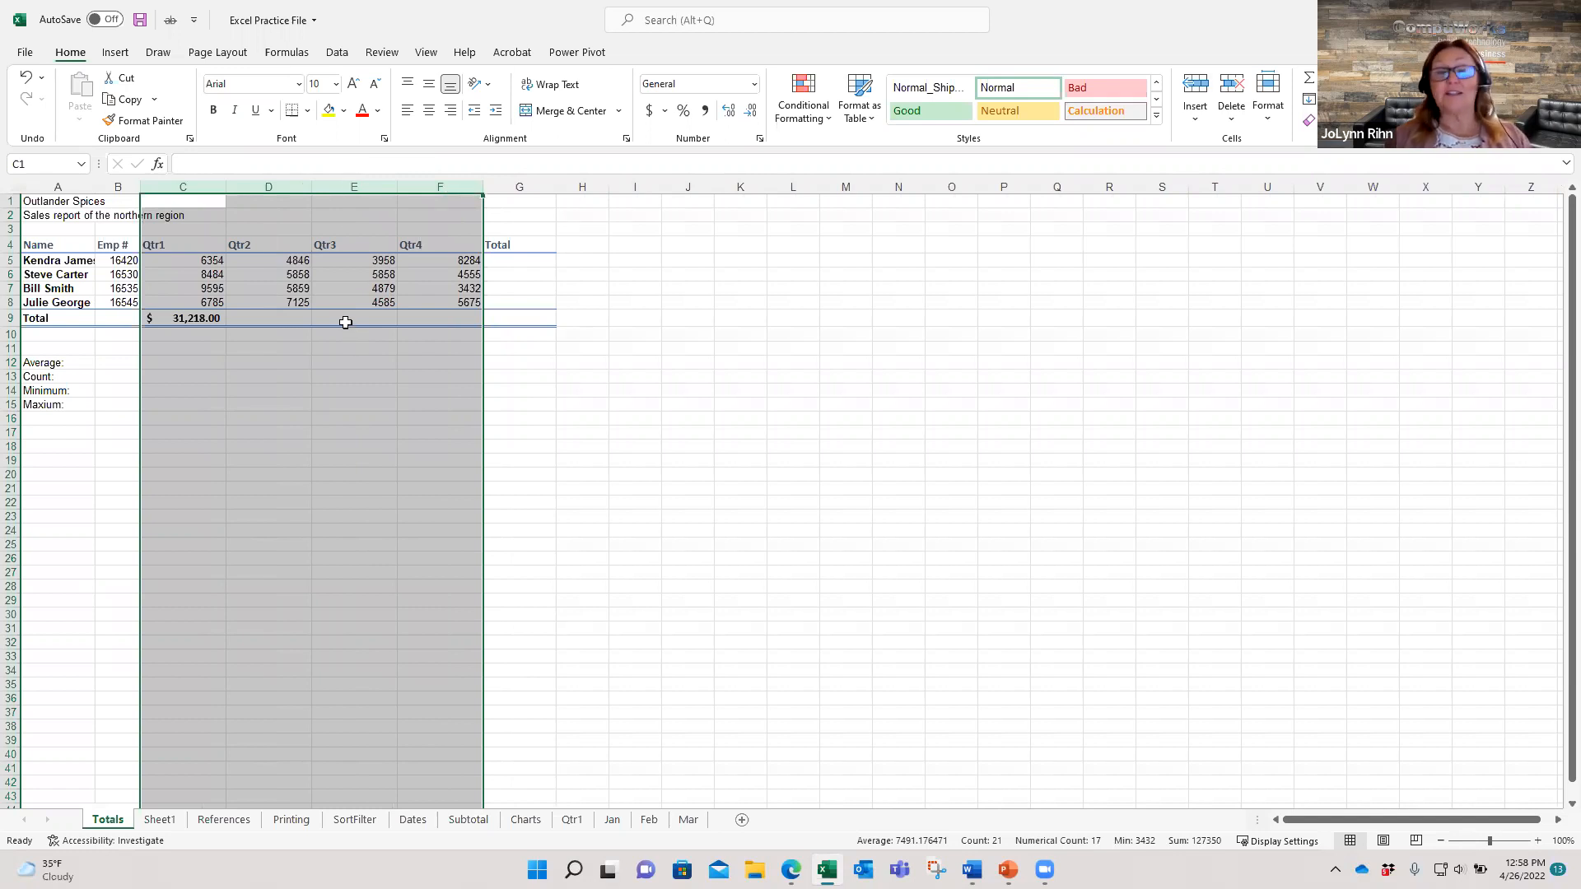
Fill the Qtr1 total formula from C9 across to F9 and check the copied formula in D9
{"action": "left_click", "coordinate": [211, 320]}
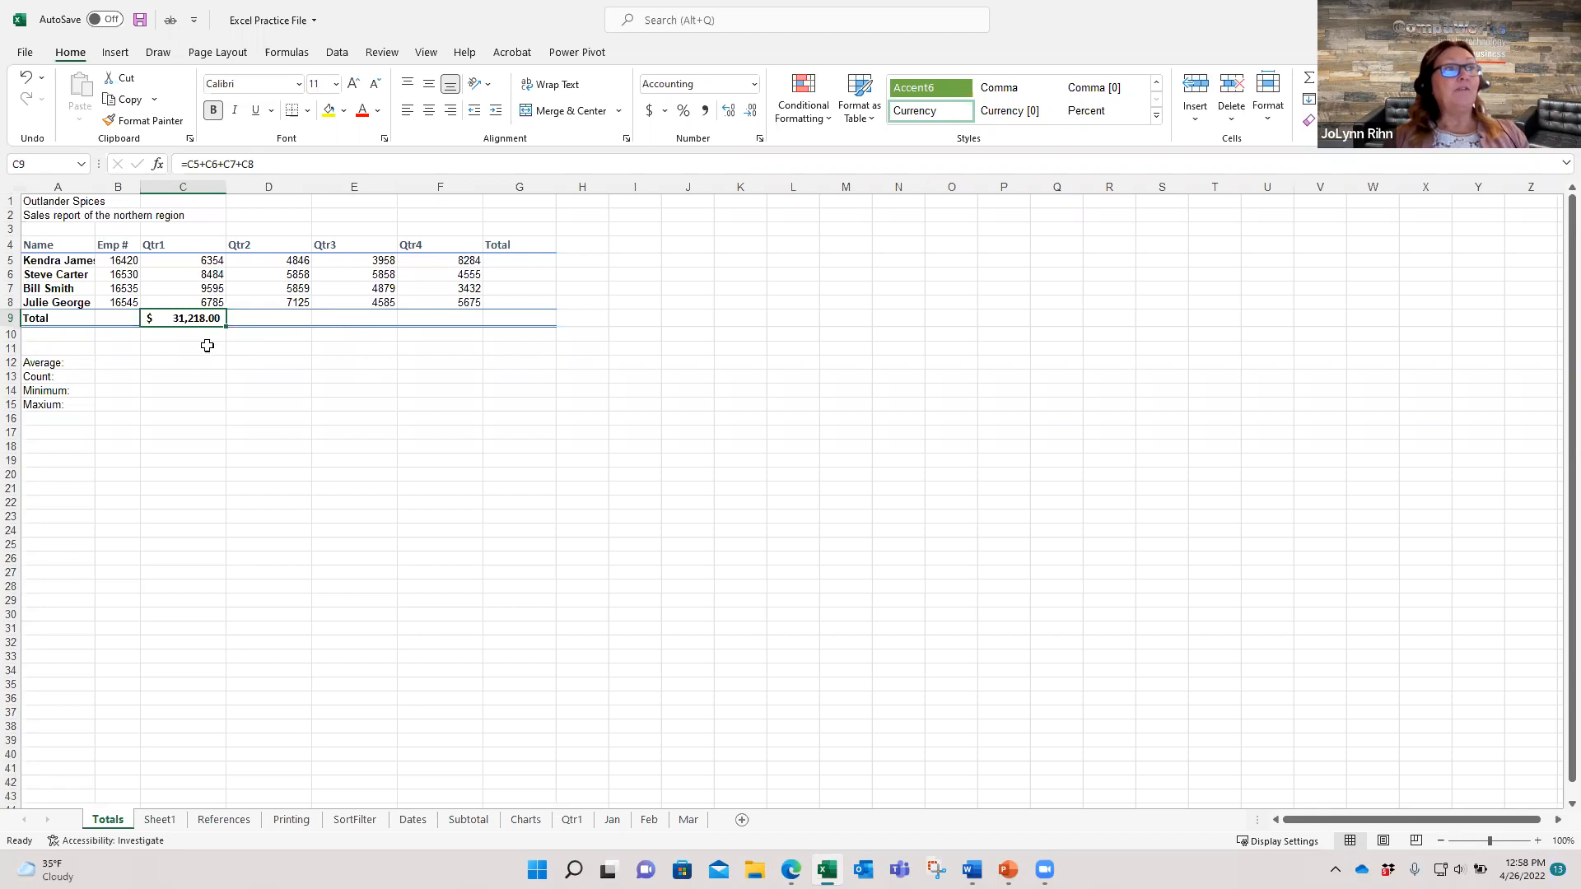
{"action": "left_click_drag", "start_coordinate": [223, 324], "coordinate": [459, 316]}
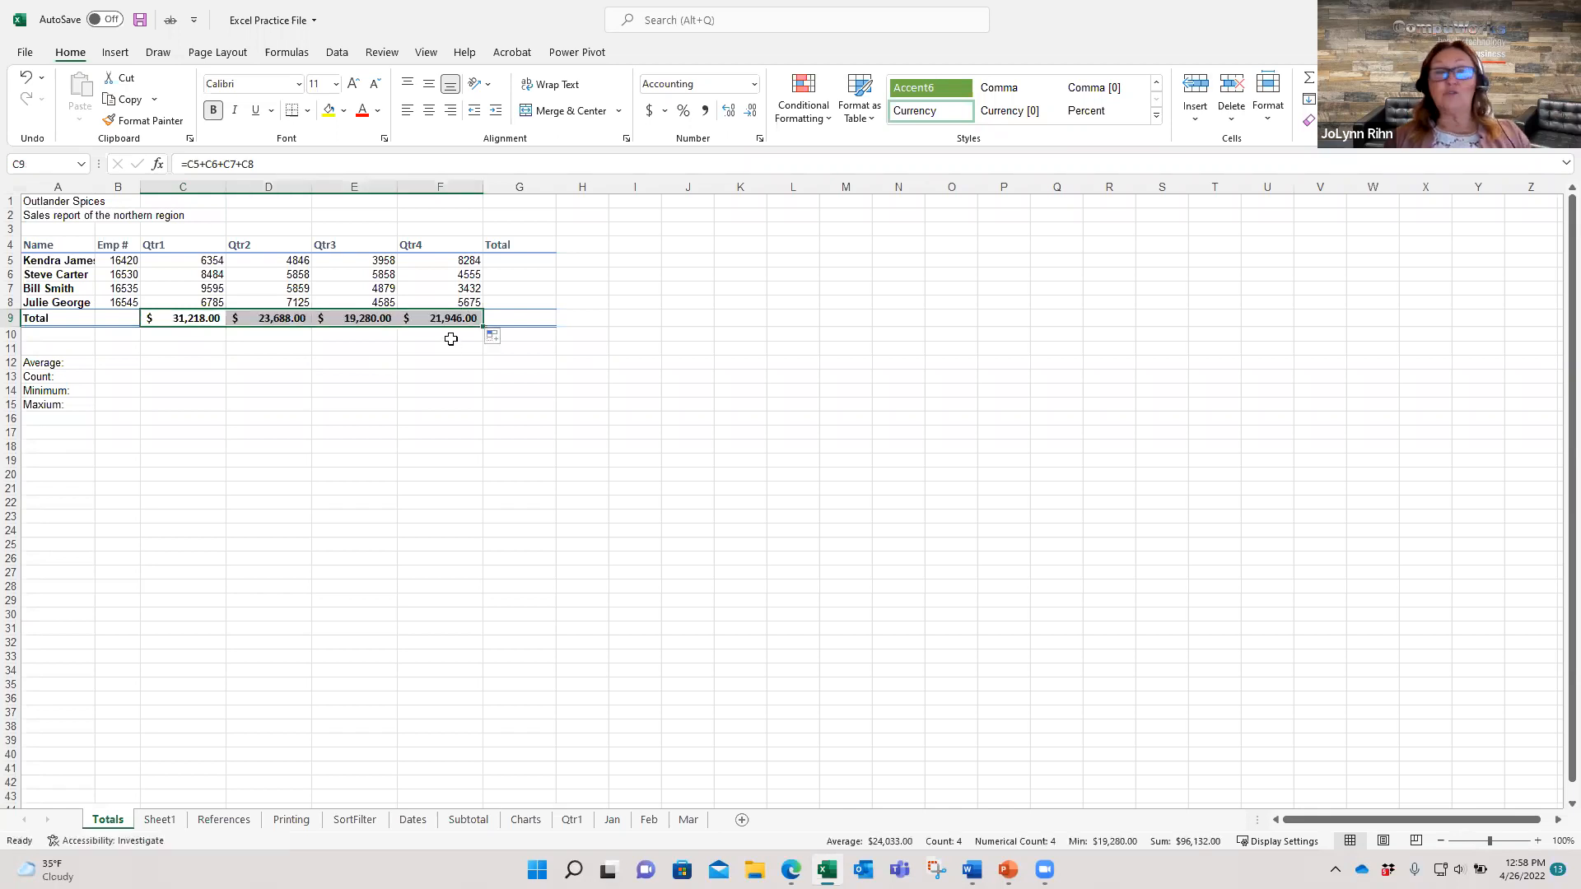
{"action": "left_click", "coordinate": [259, 314]}
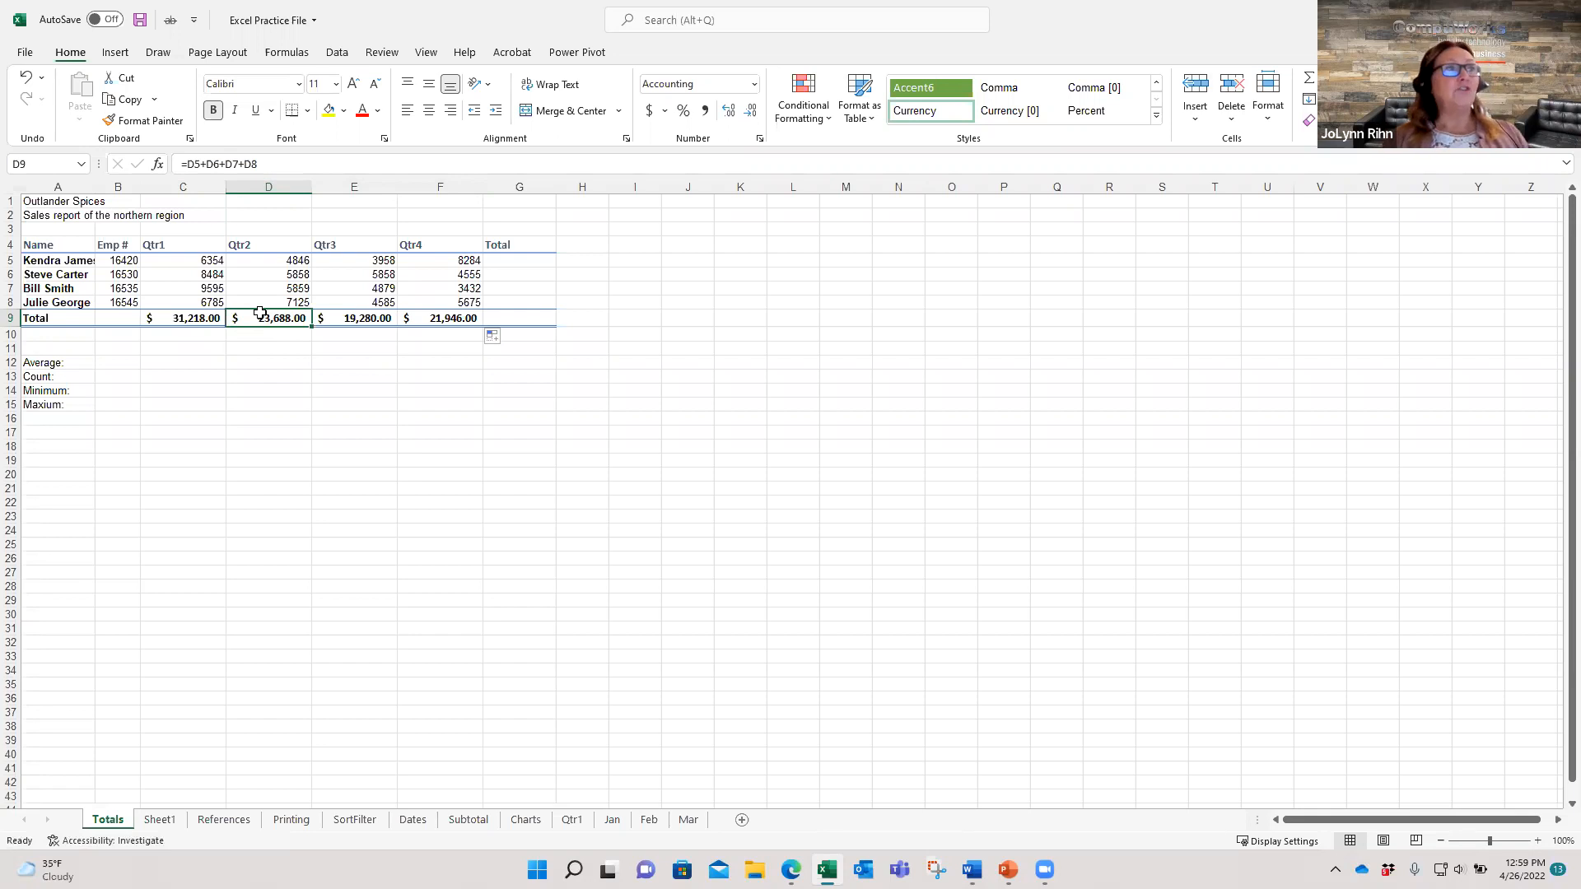
Compare the total formulas in C9 and D9, and browse the Financial, Logical, Lookup & Reference and Text functions in the function library
{"action": "left_click", "coordinate": [179, 317]}
{"action": "left_click", "coordinate": [293, 313]}
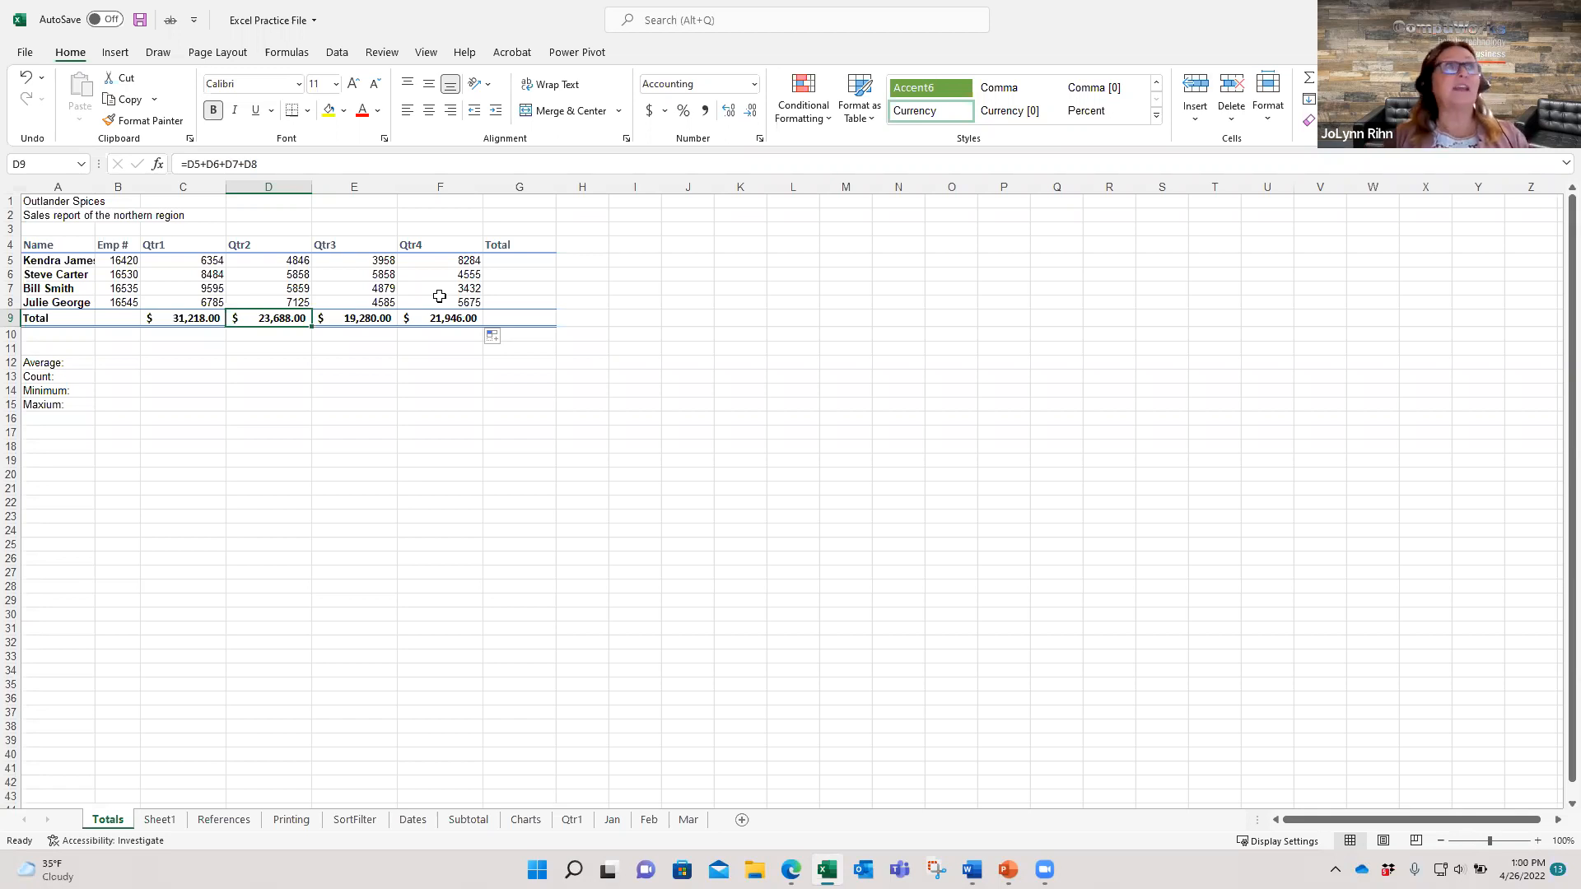
{"action": "left_click", "coordinate": [285, 56]}
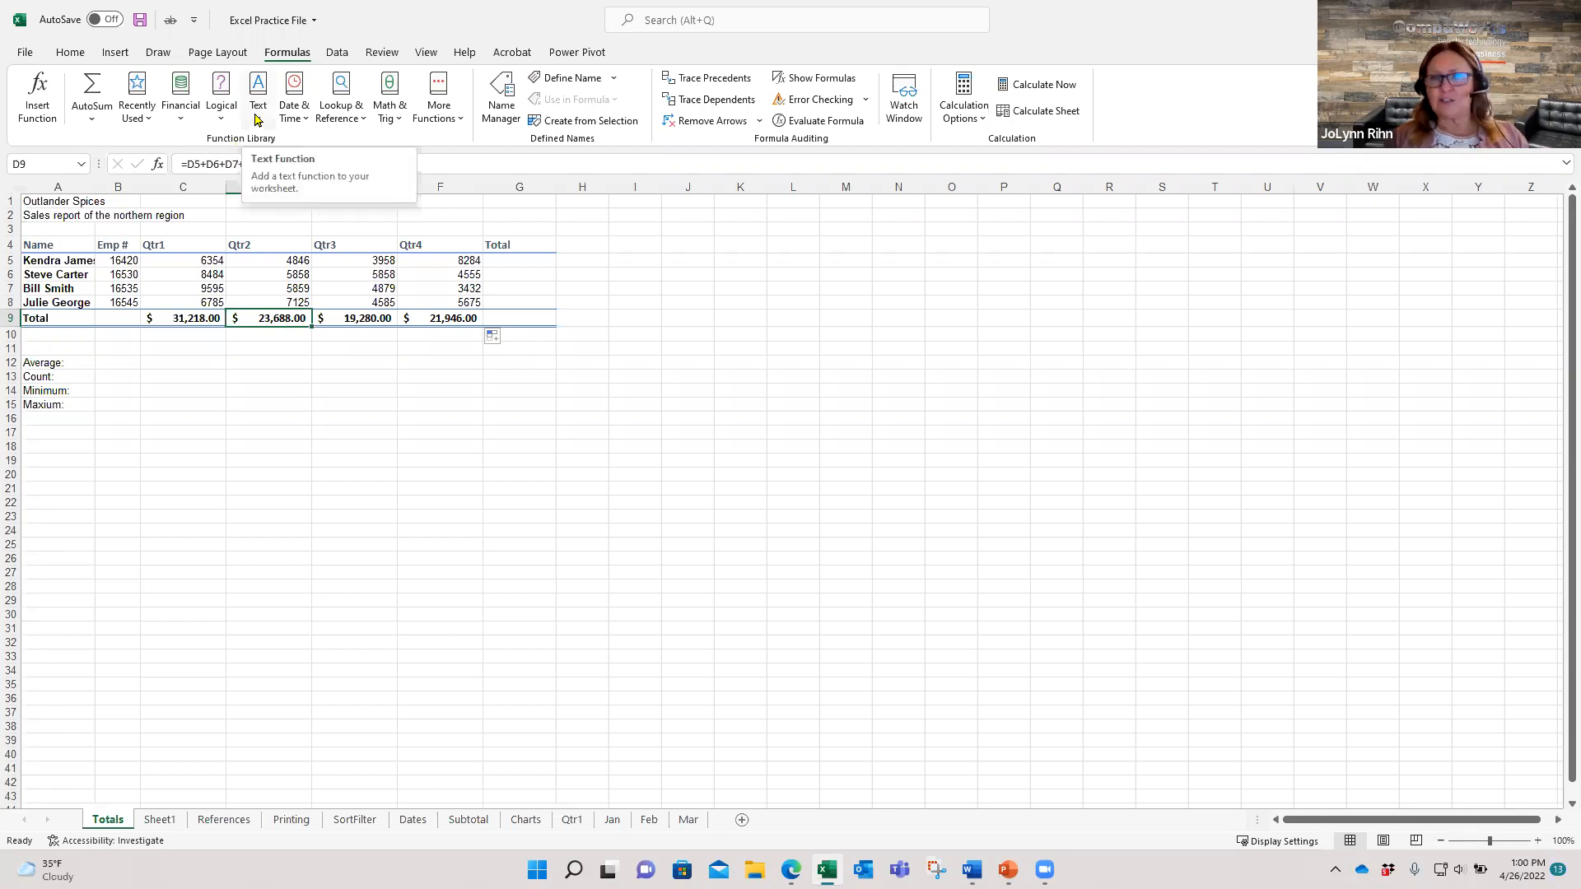
{"action": "left_click", "coordinate": [256, 120]}
{"action": "left_click", "coordinate": [222, 120]}
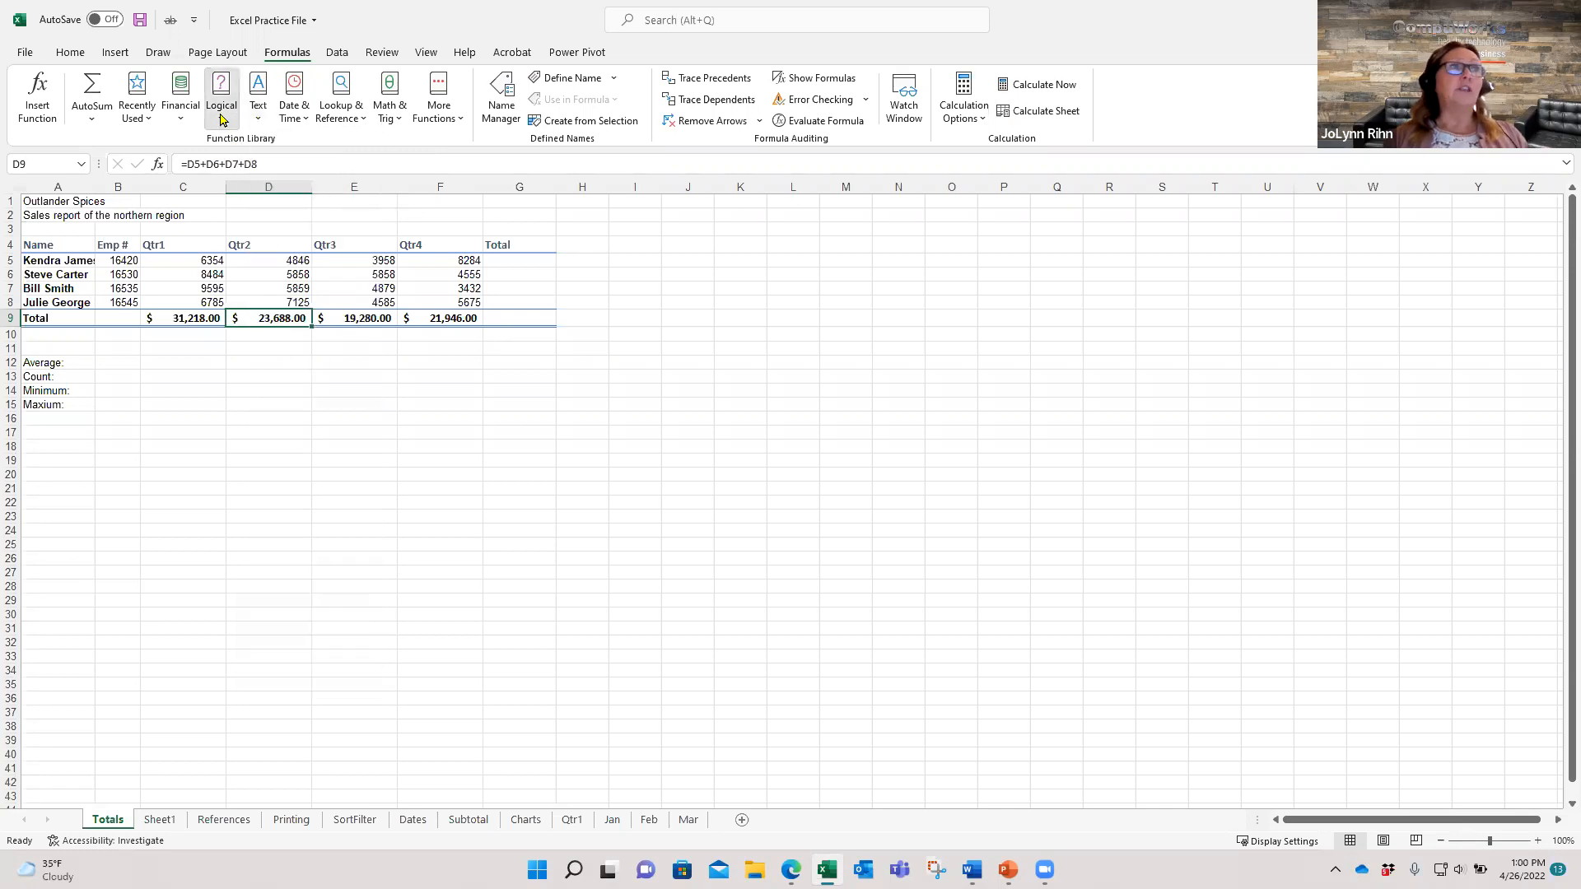
{"action": "left_click", "coordinate": [178, 124]}
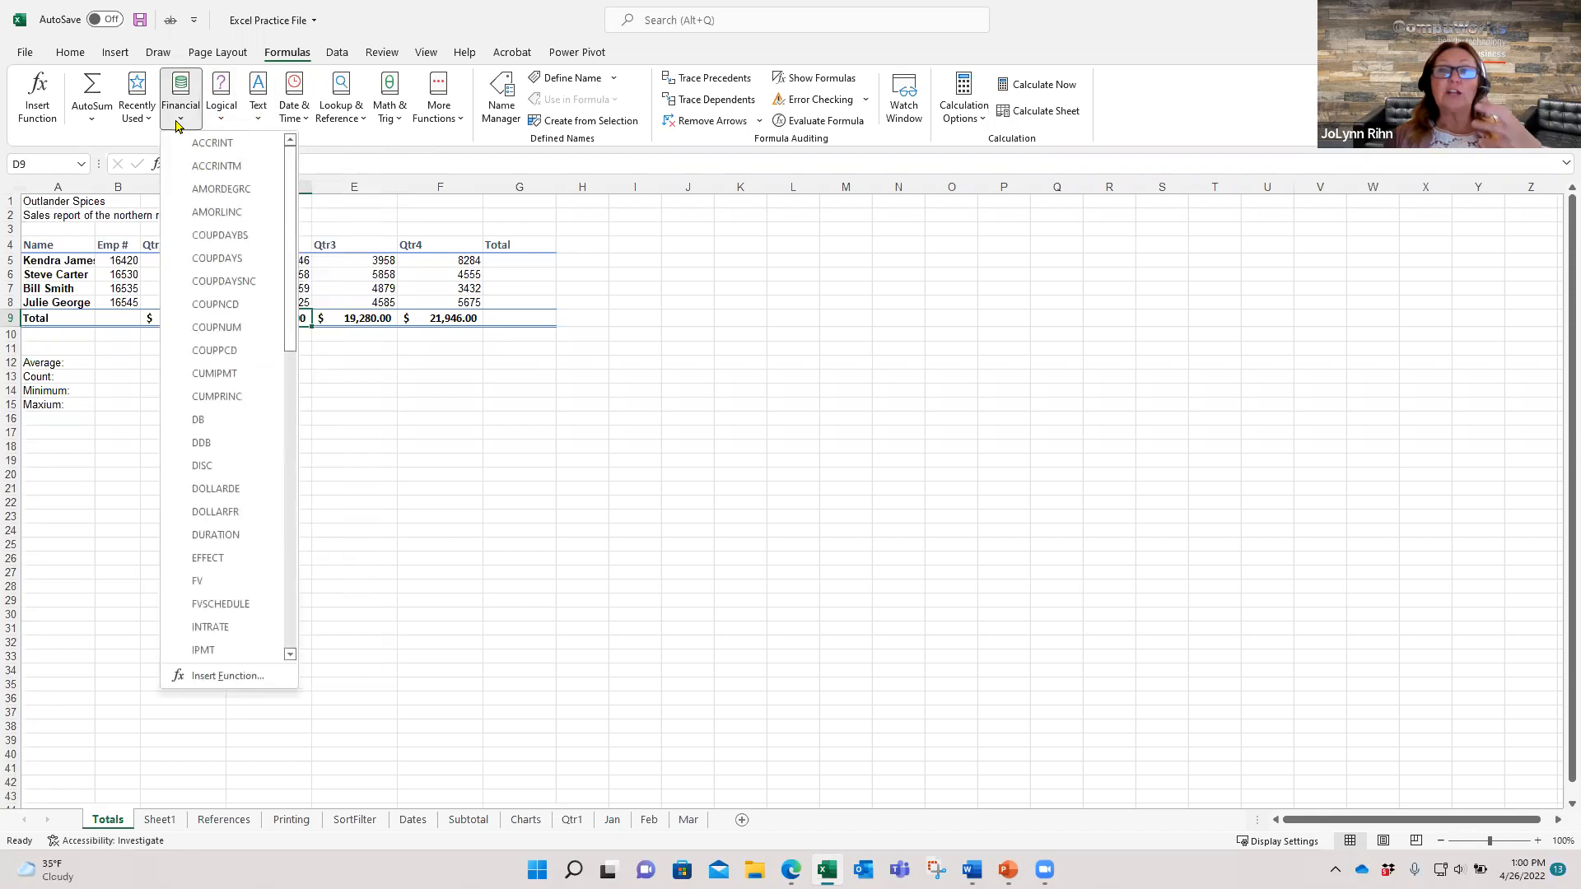
{"action": "left_click", "coordinate": [335, 119]}
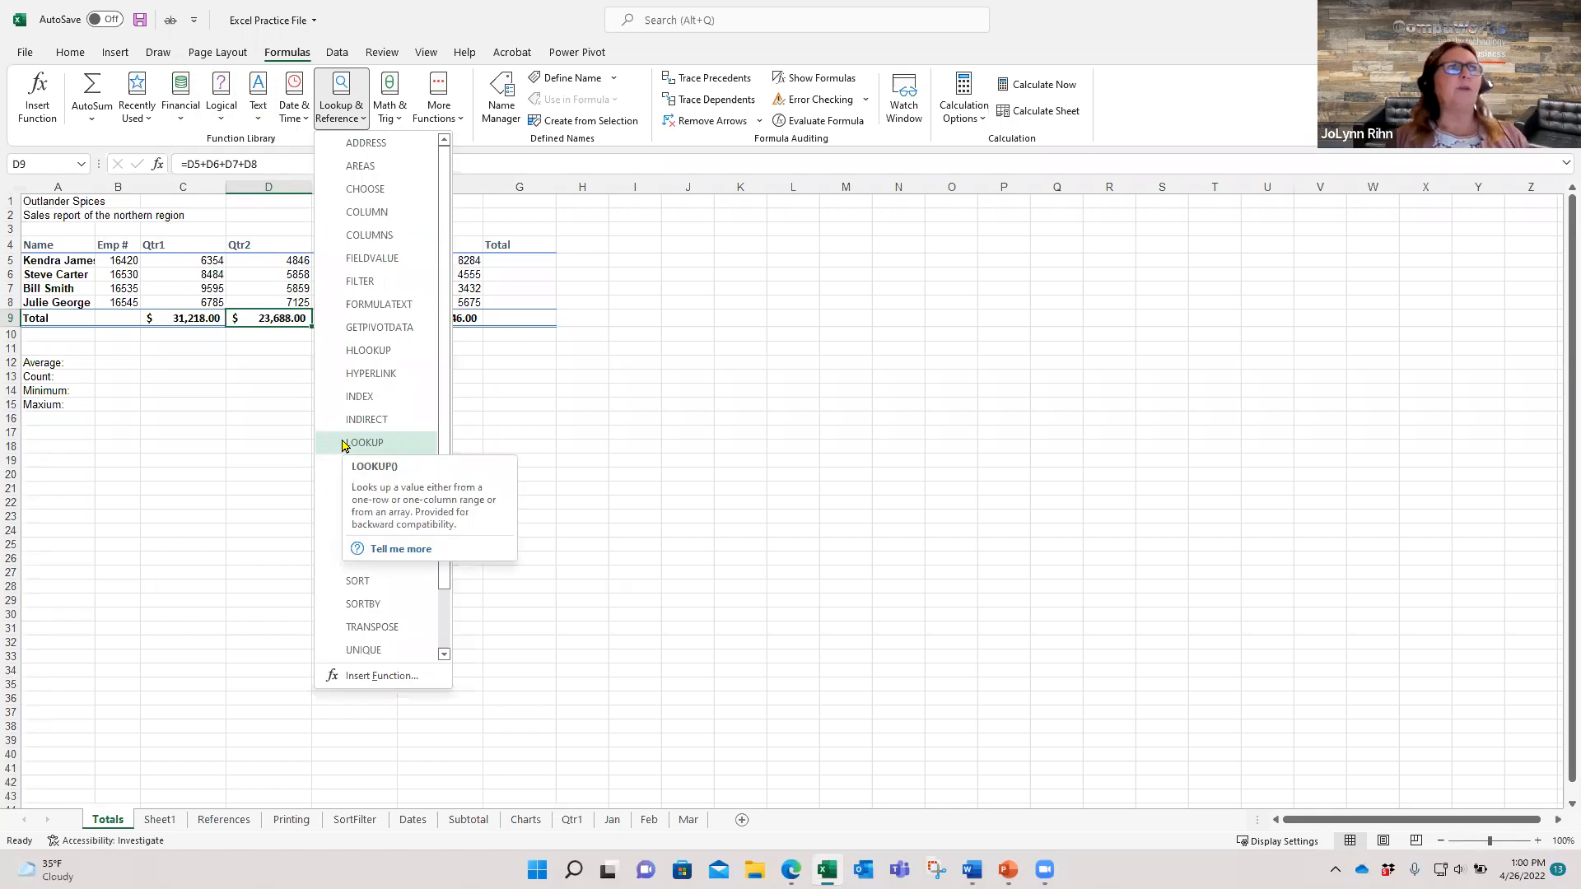
{"action": "left_click", "coordinate": [258, 108]}
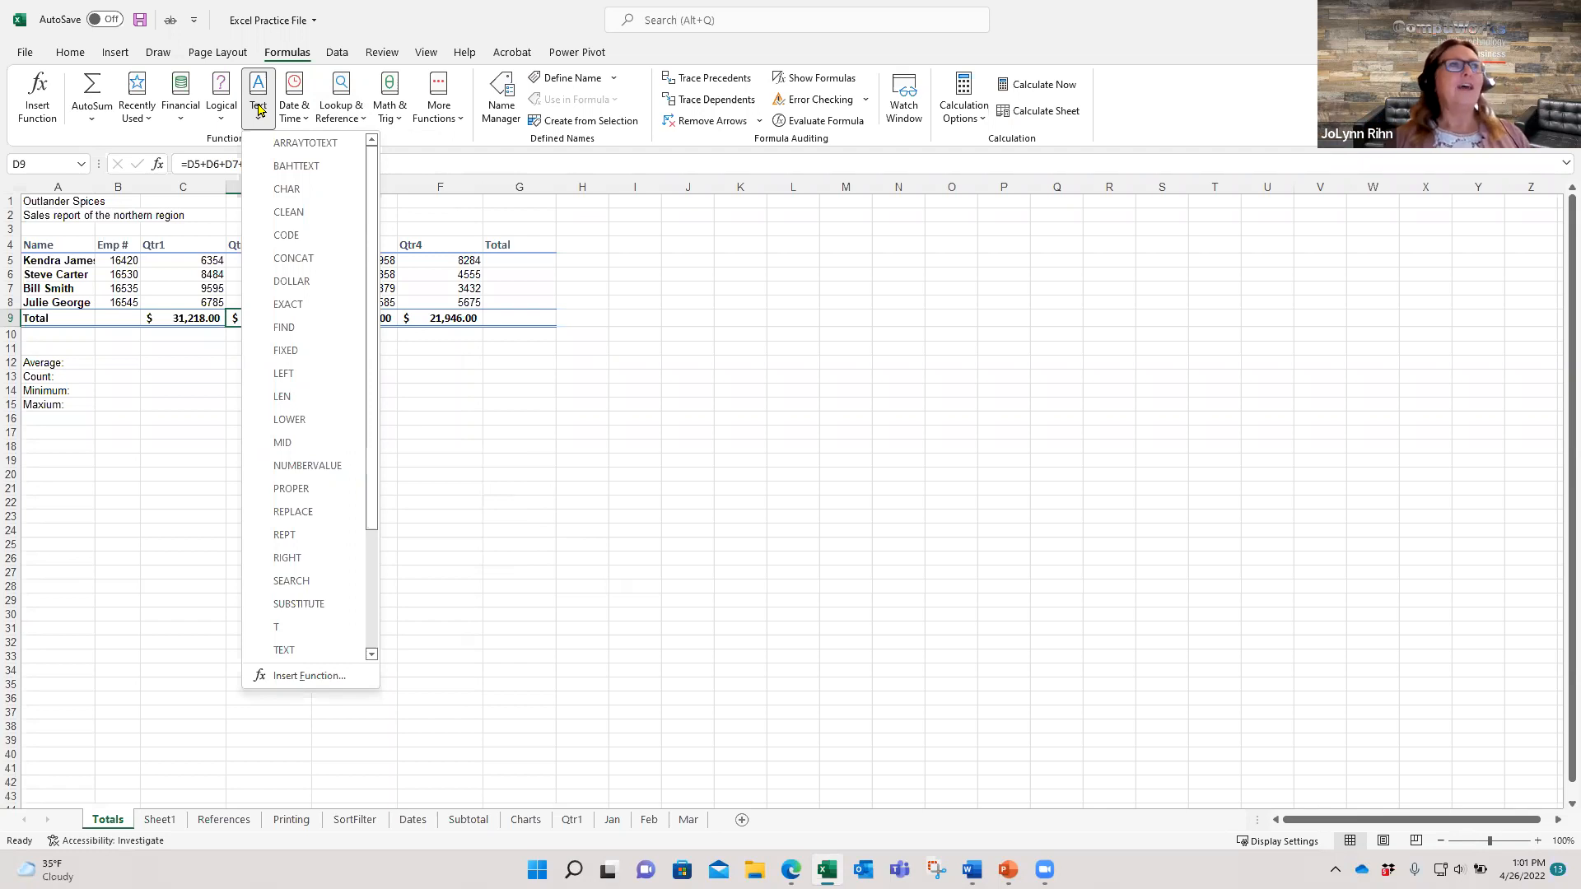
{"action": "left_click", "coordinate": [495, 259]}
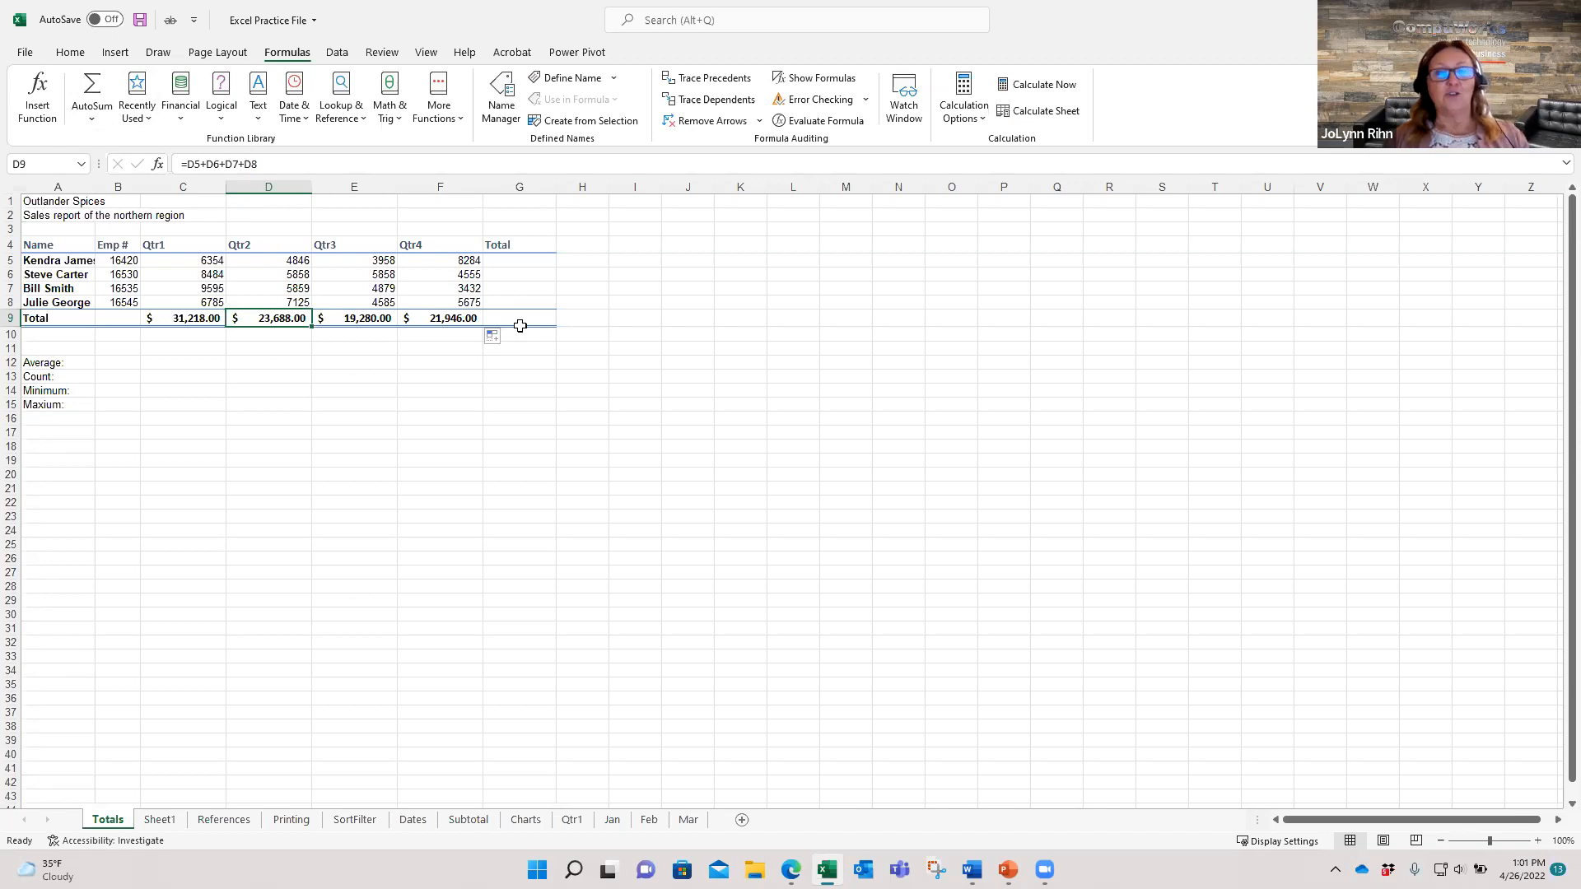
Add each salesperson's yearly total in G5:G8 with AutoSum over C5:G8, and check the SUM formulas in G5 and G7
{"action": "left_click", "coordinate": [512, 246]}
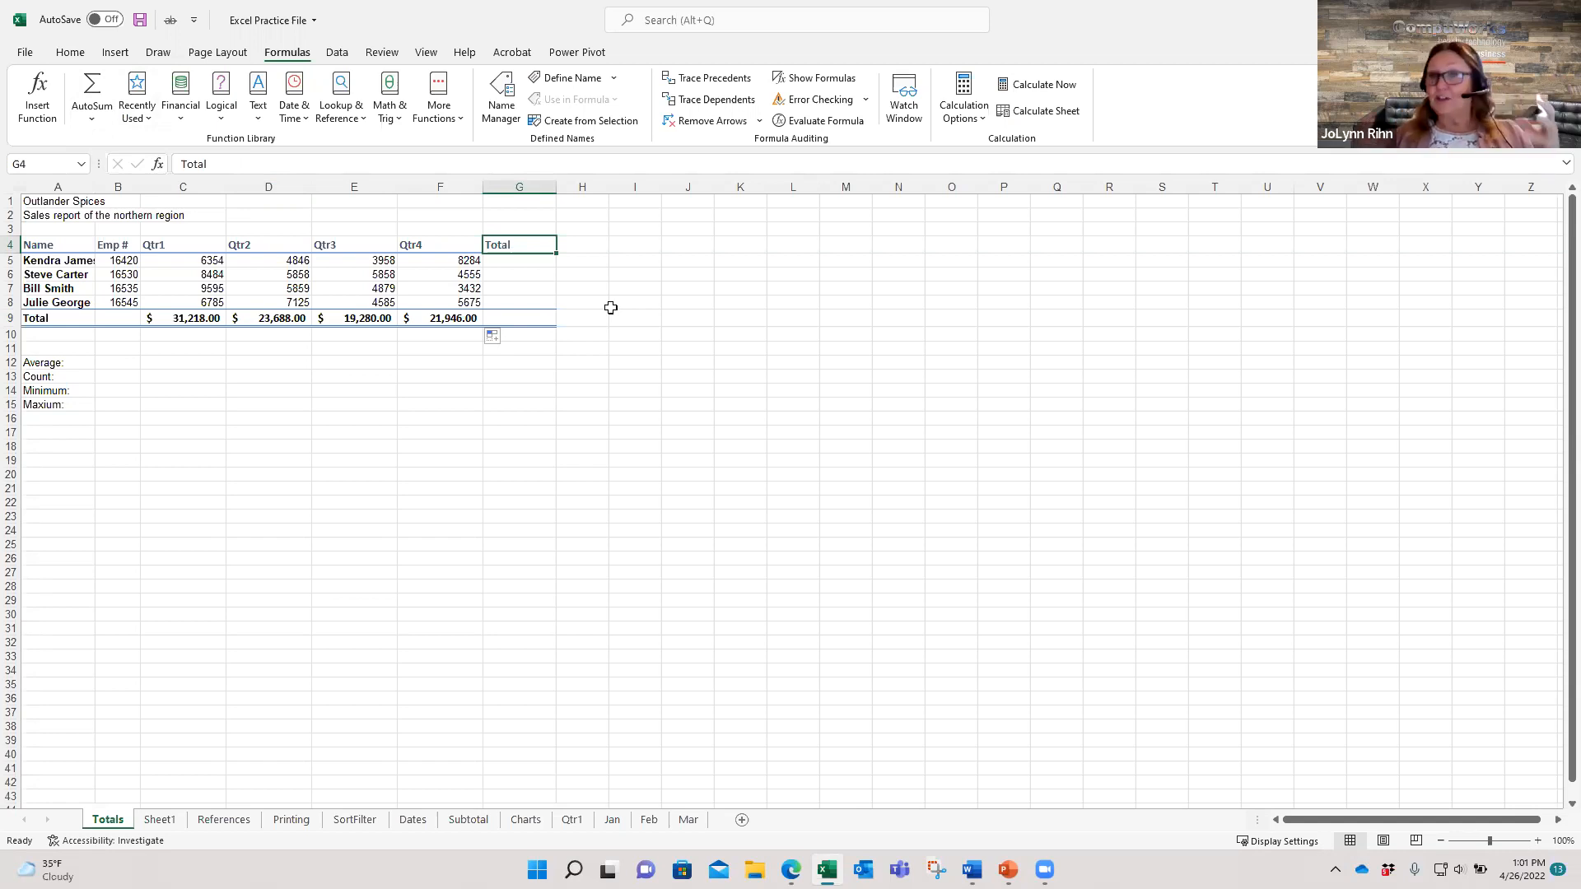
{"action": "left_click", "coordinate": [532, 265]}
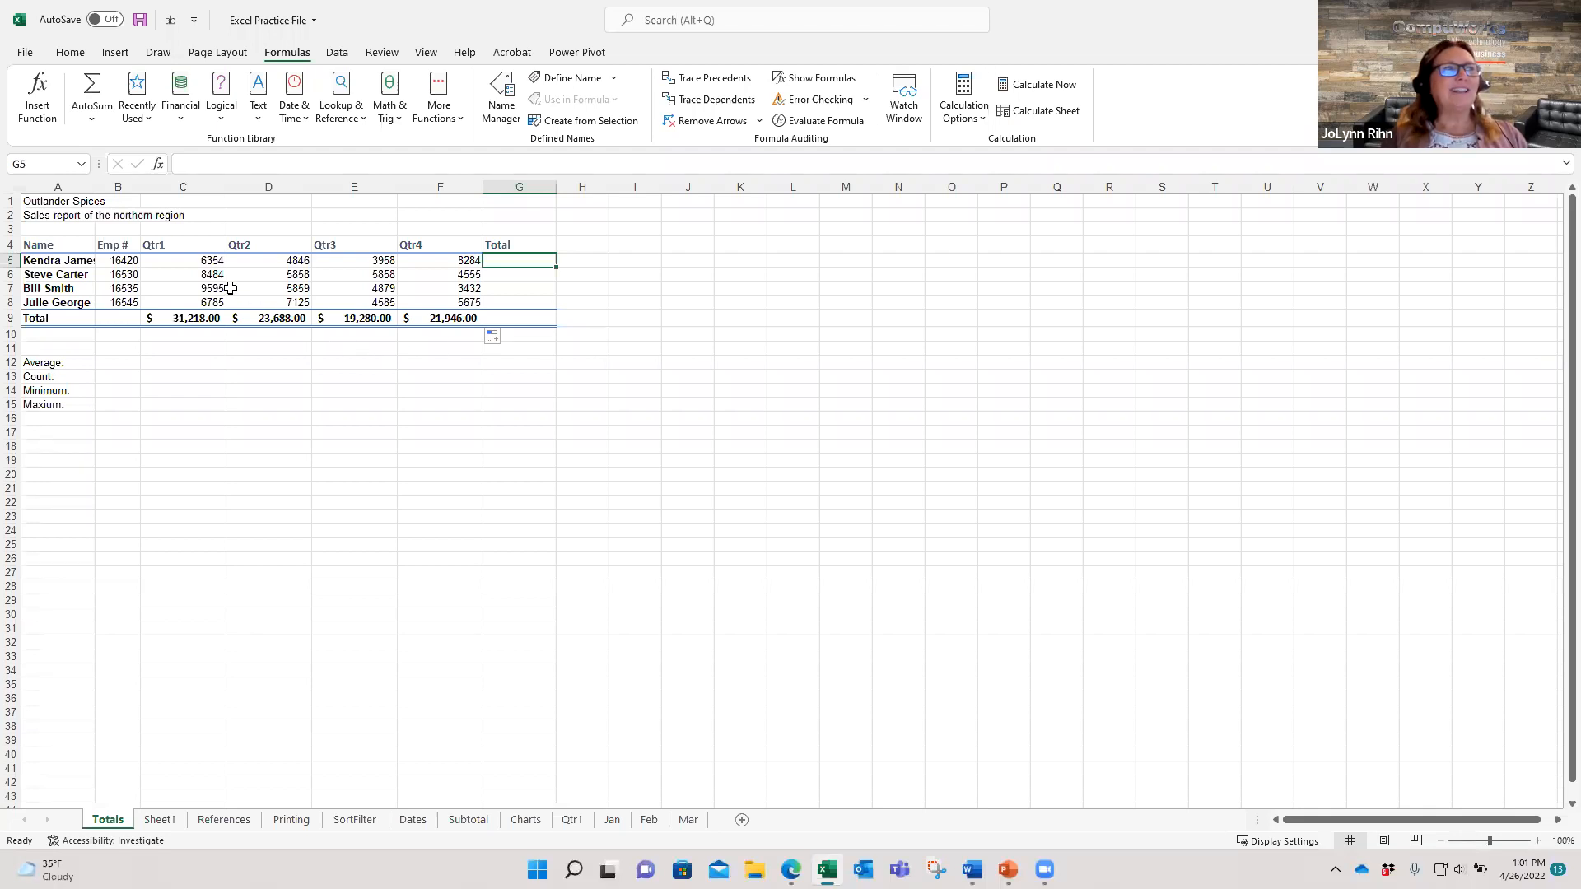
{"action": "left_click_drag", "start_coordinate": [195, 262], "coordinate": [518, 307]}
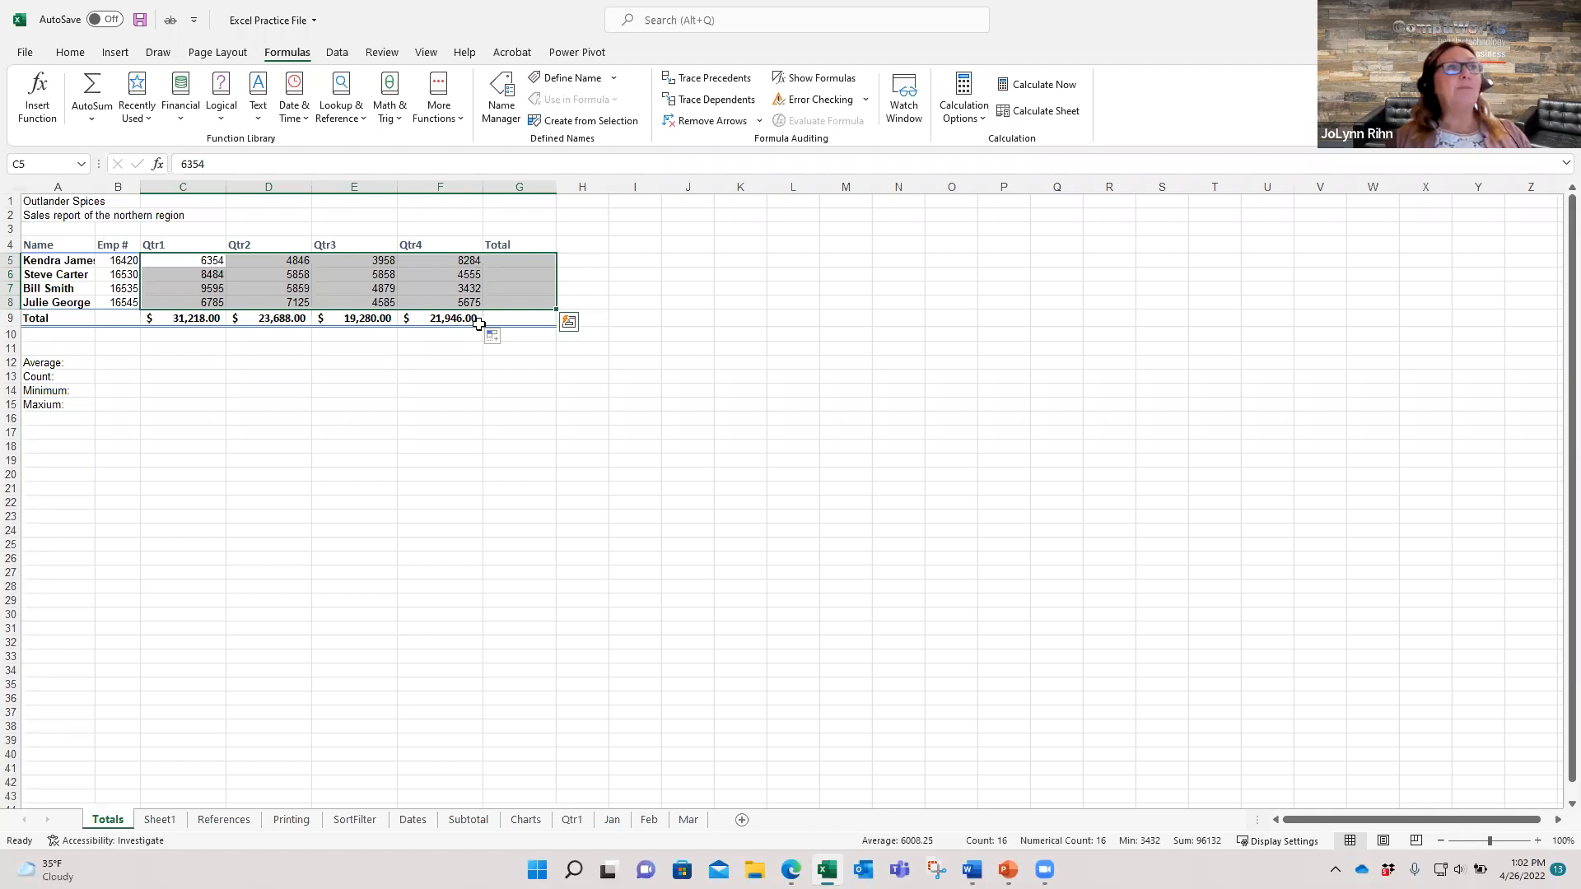
{"action": "left_click", "coordinate": [91, 89]}
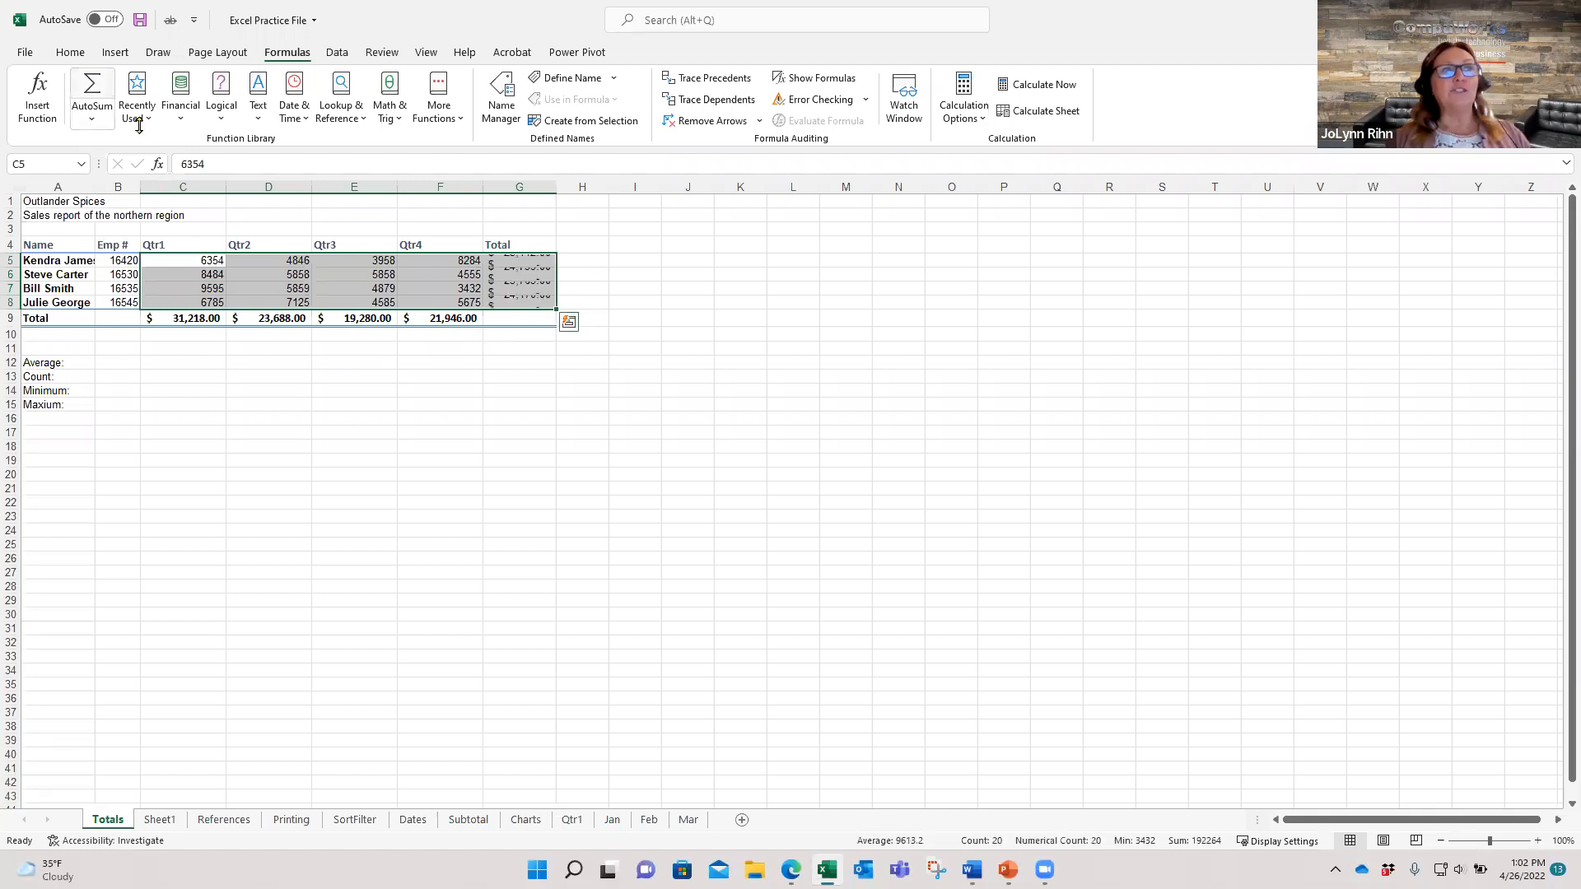
{"action": "left_click", "coordinate": [531, 262]}
{"action": "left_click", "coordinate": [531, 288]}
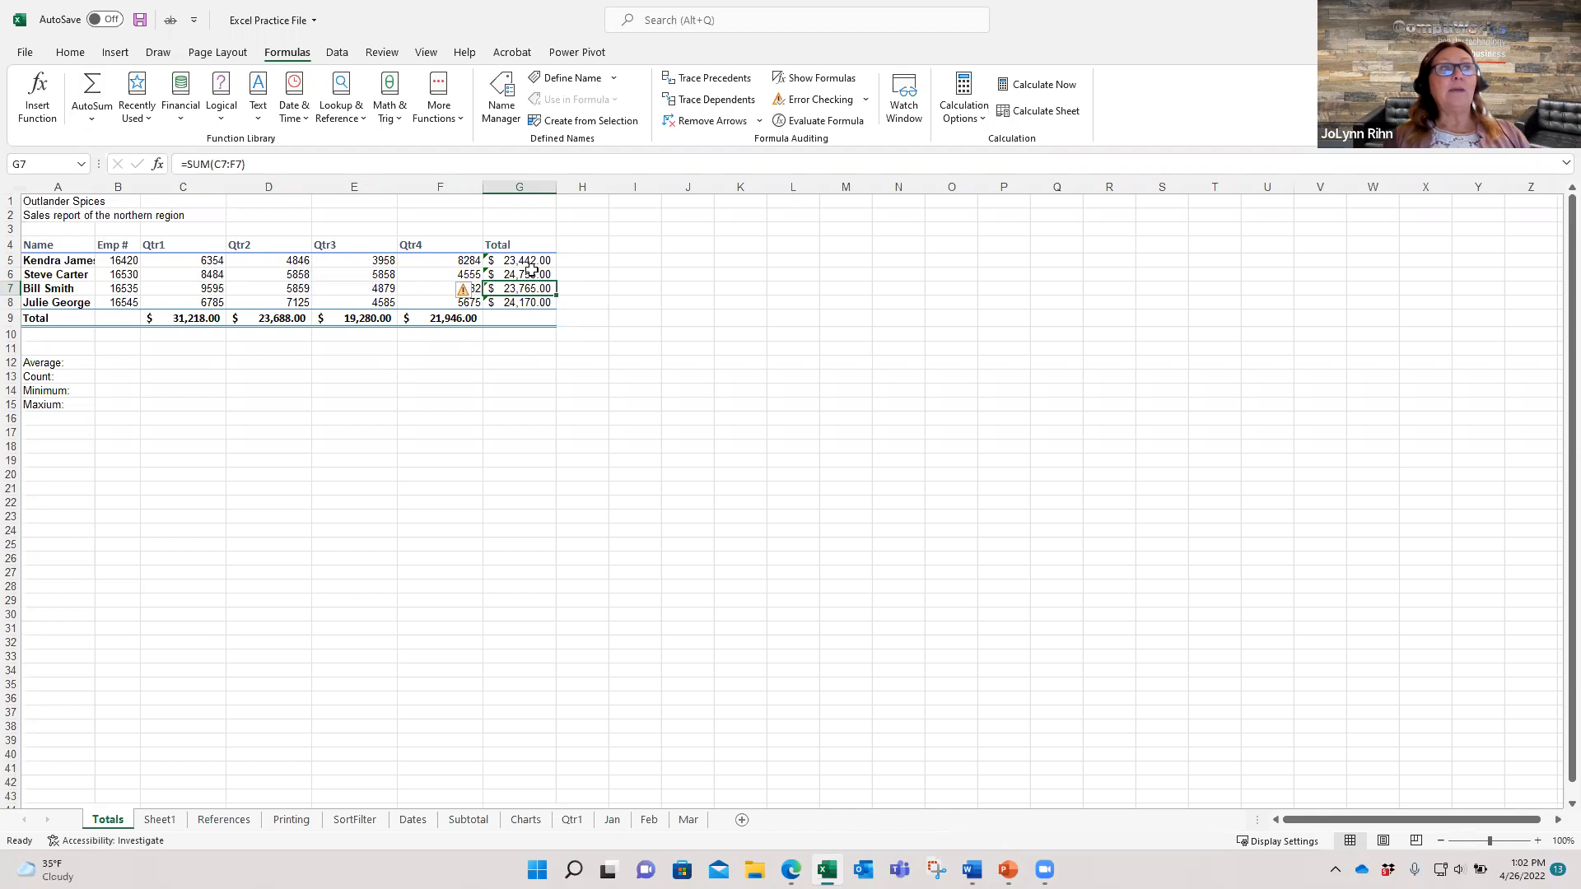
{"action": "left_click", "coordinate": [527, 259]}
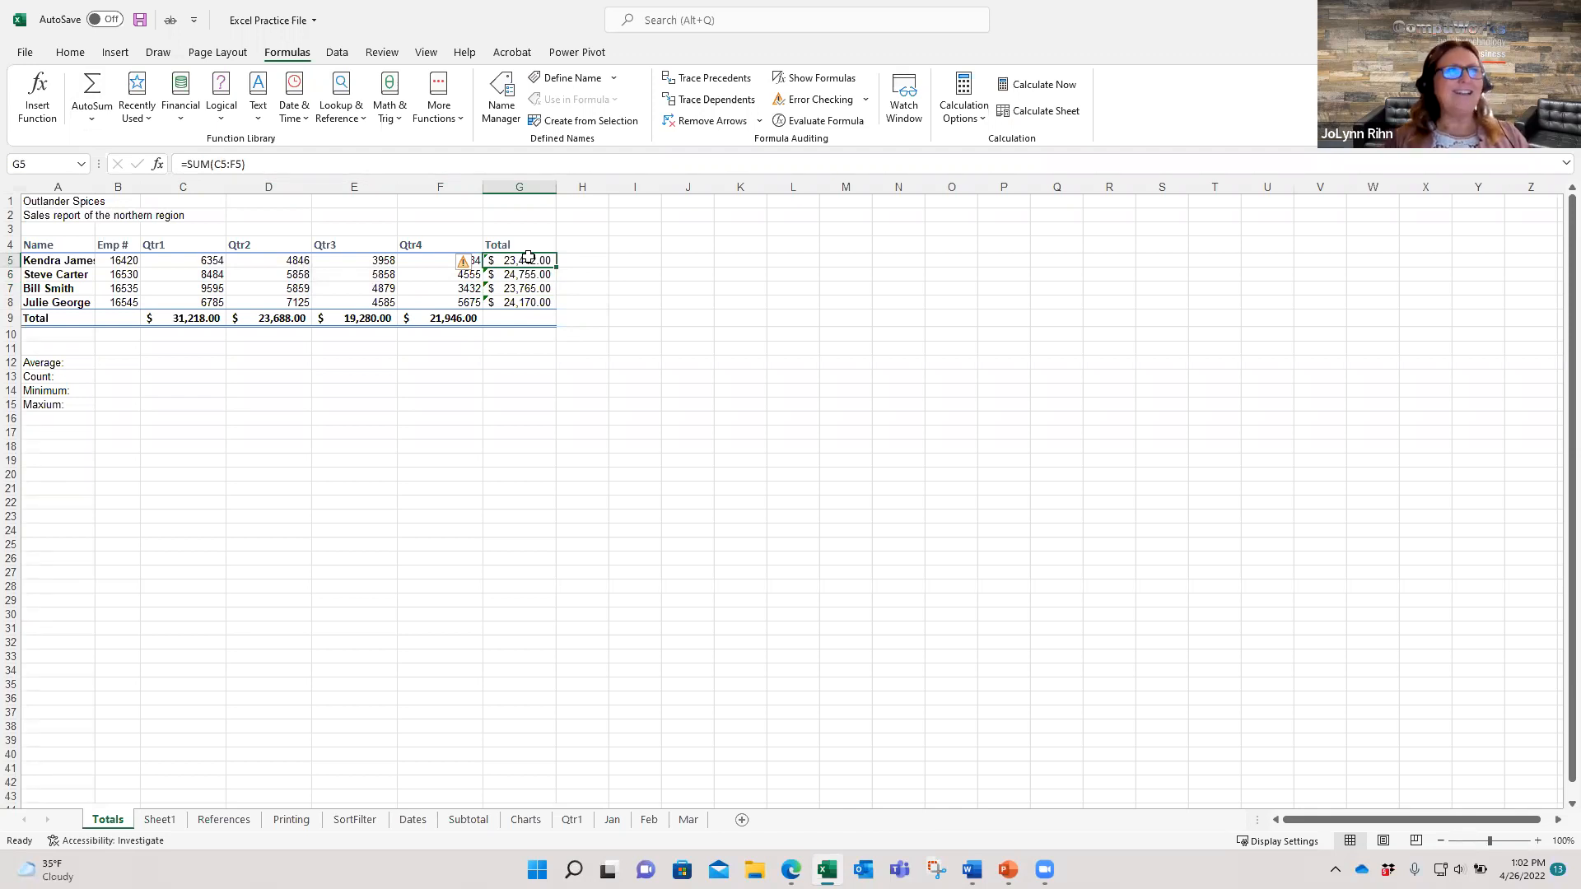
Ignore the "Formula Omits Adjacent Cells" error for the row totals in G5:G8
{"action": "left_click_drag", "start_coordinate": [528, 256], "coordinate": [531, 303]}
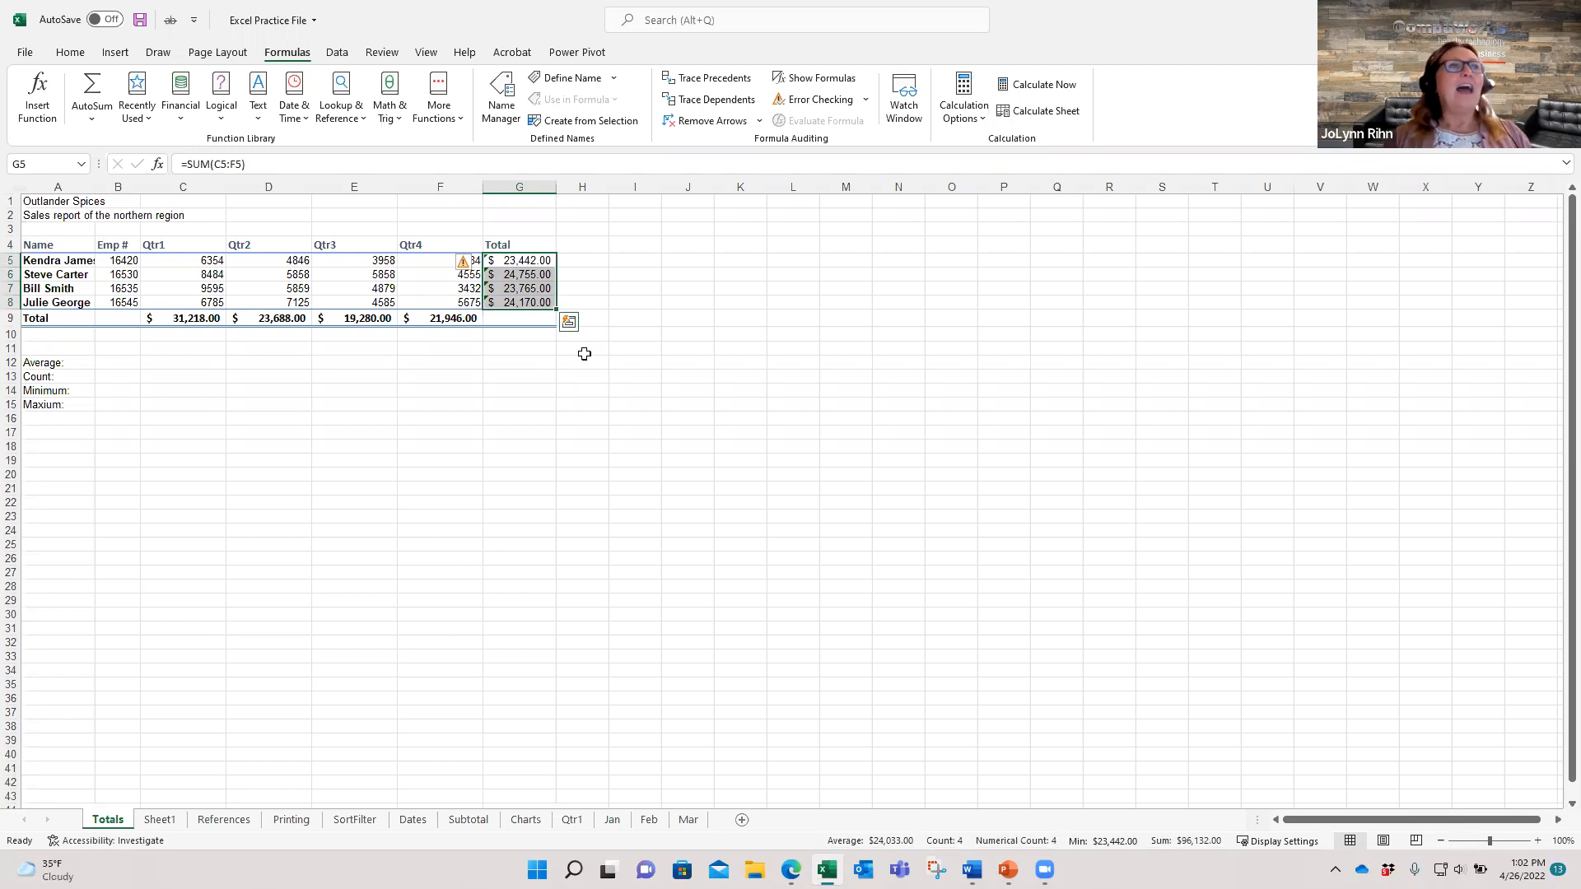
{"action": "left_click", "coordinate": [476, 264]}
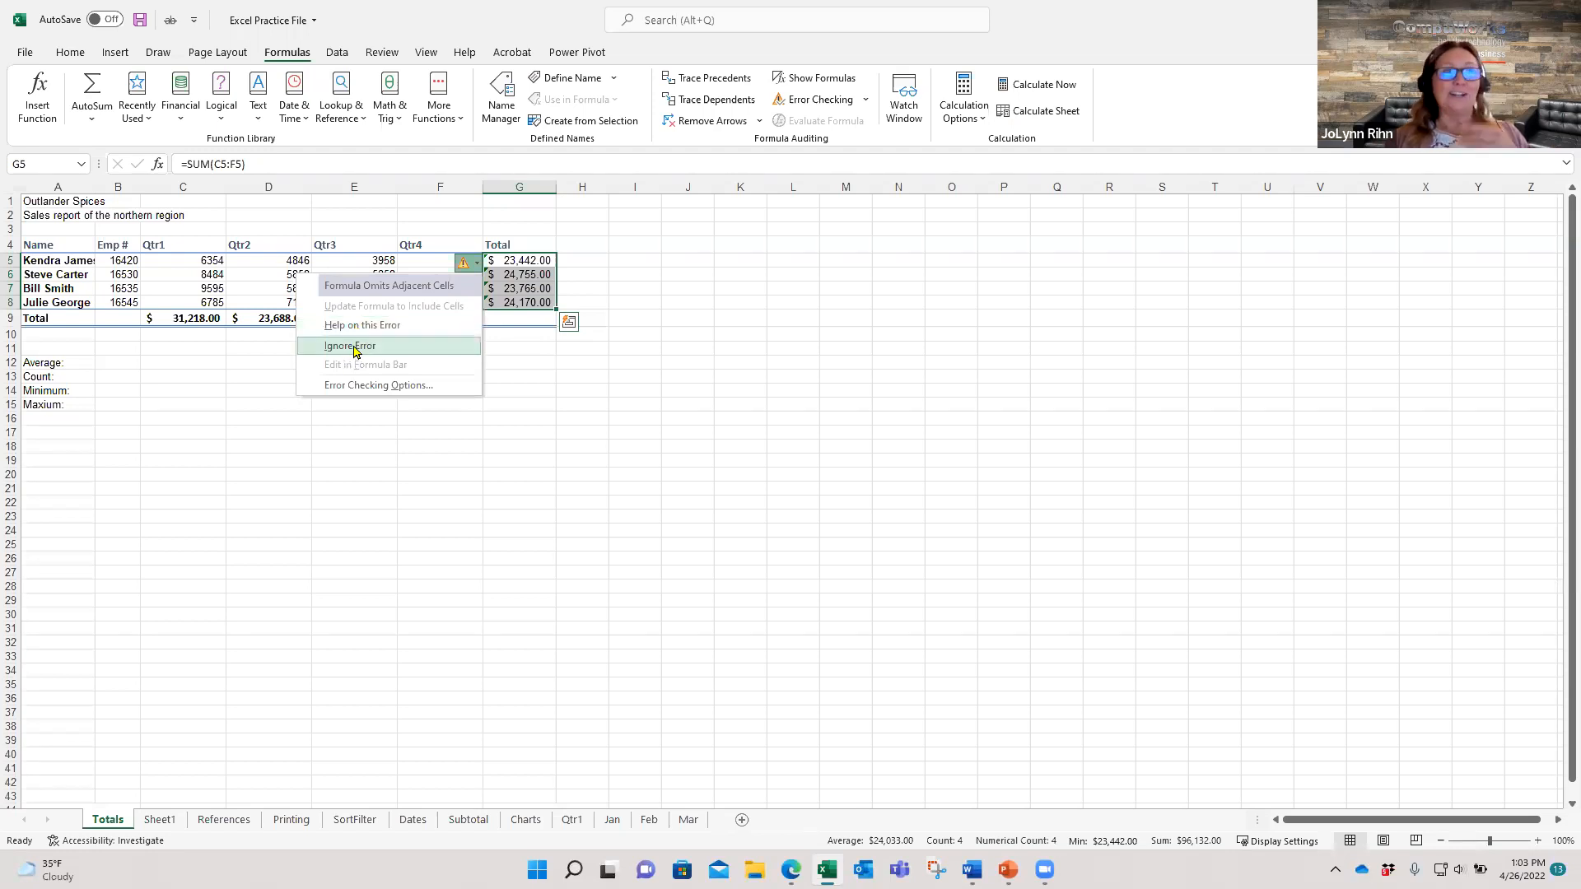
{"action": "left_click", "coordinate": [355, 350]}
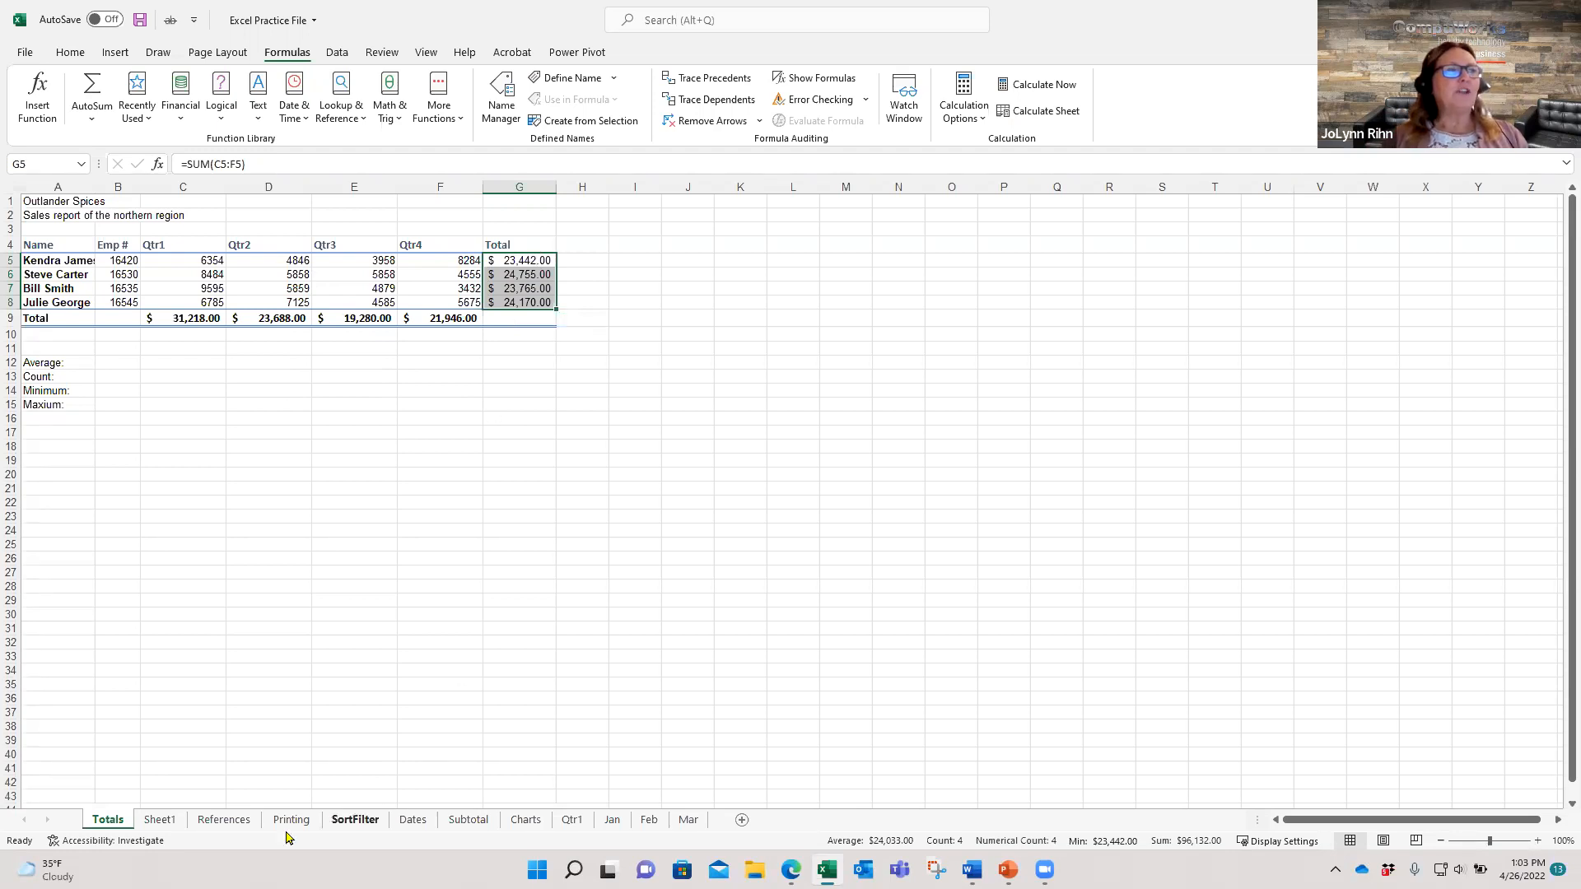
On the References sheet, fill the Total cells F5:F8 with AutoSum totals of the four quarters
{"action": "left_click", "coordinate": [230, 823]}
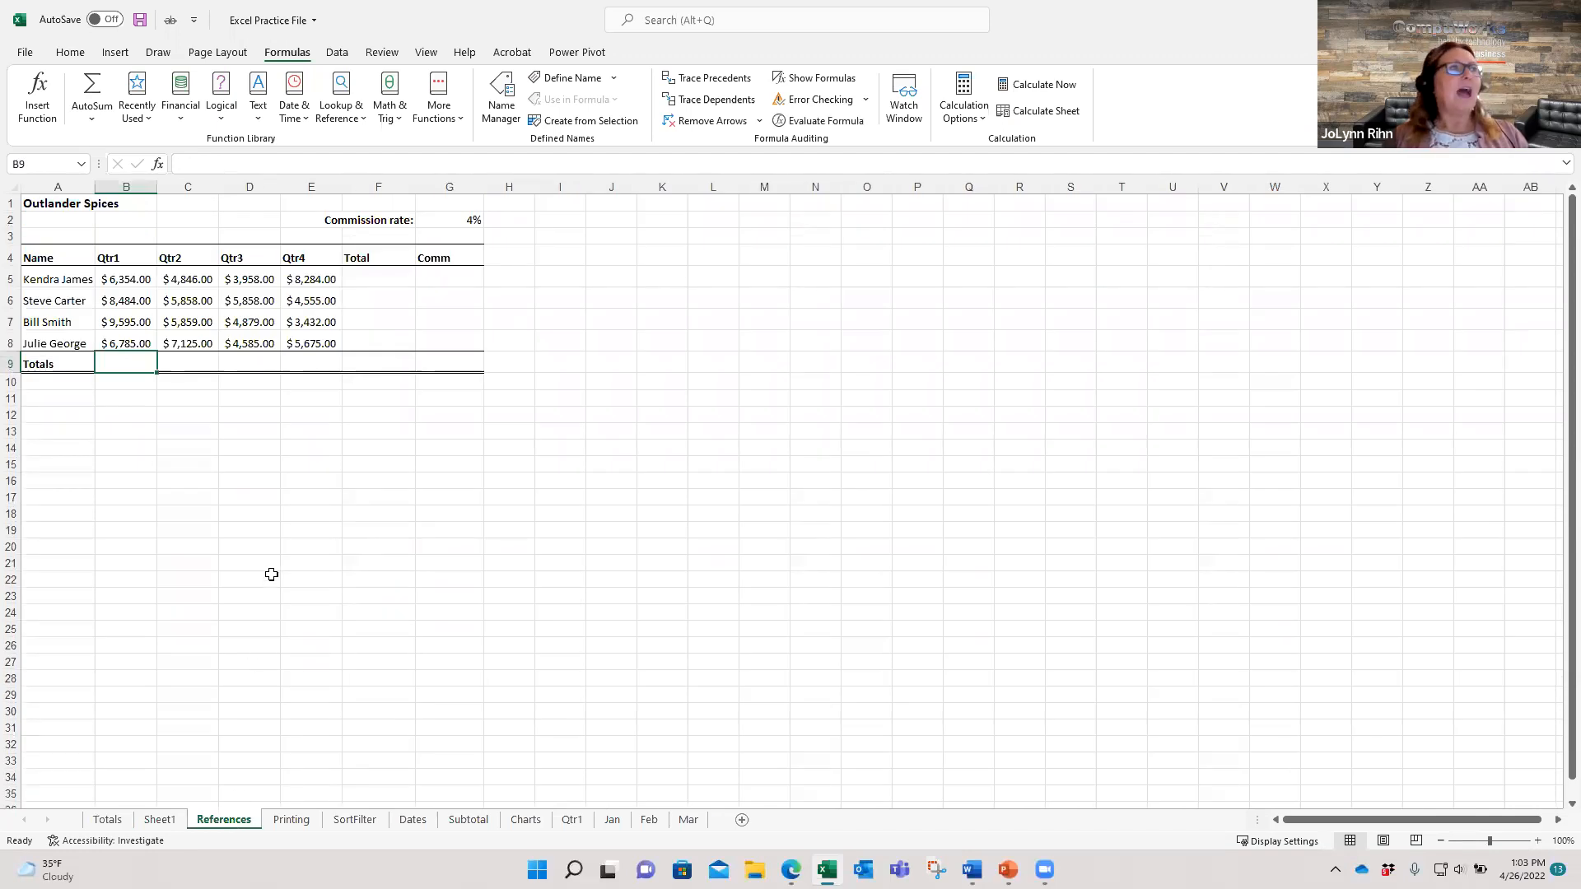
{"action": "left_click_drag", "start_coordinate": [390, 284], "coordinate": [385, 341]}
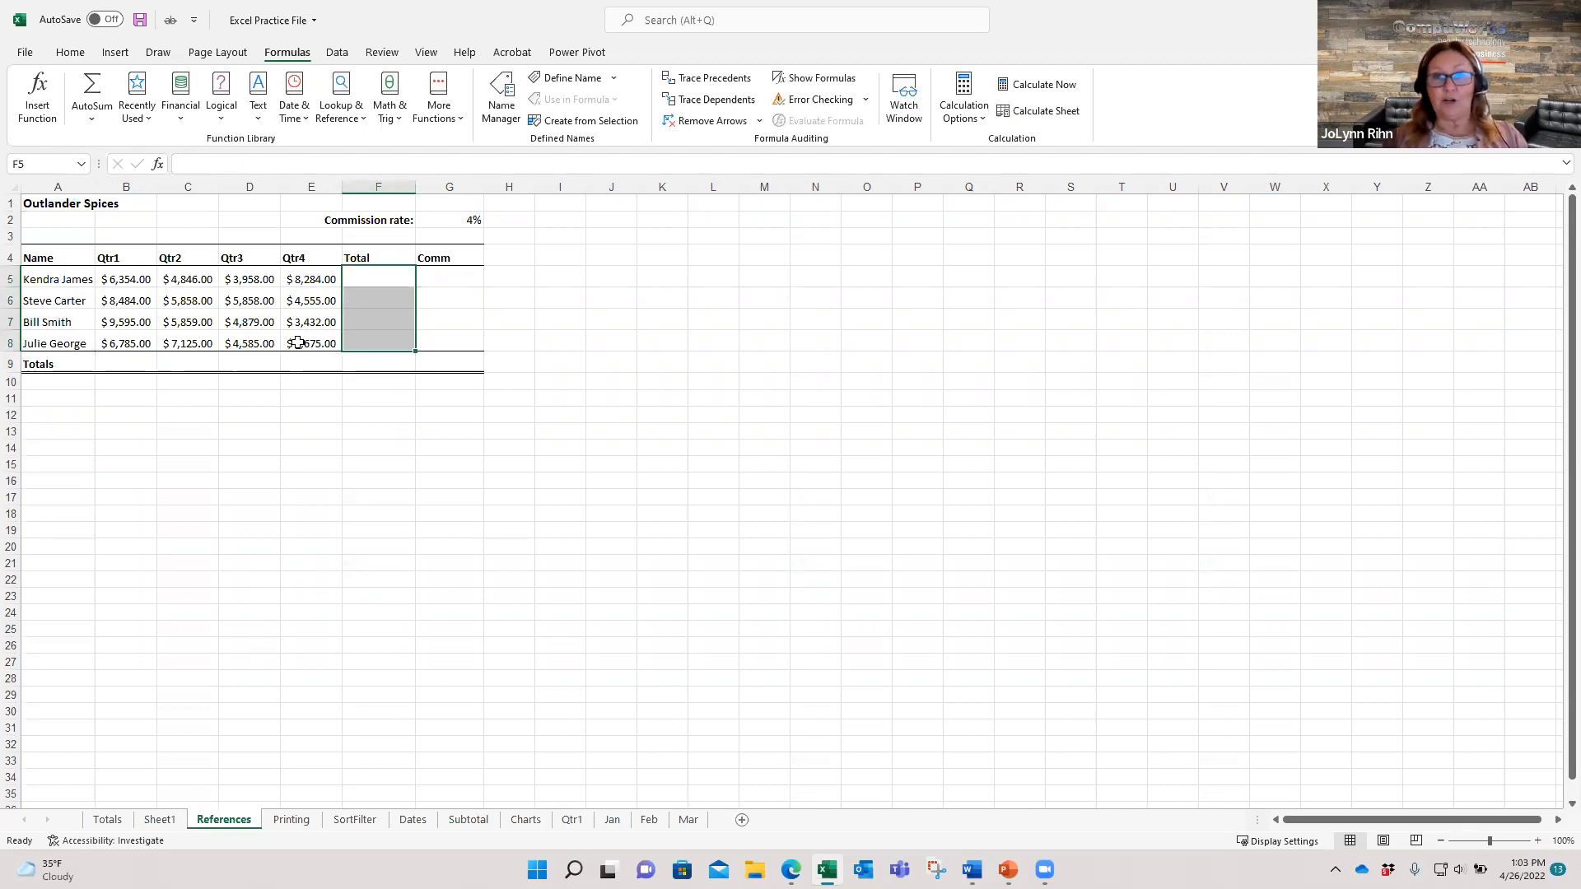
{"action": "left_click", "coordinate": [92, 86]}
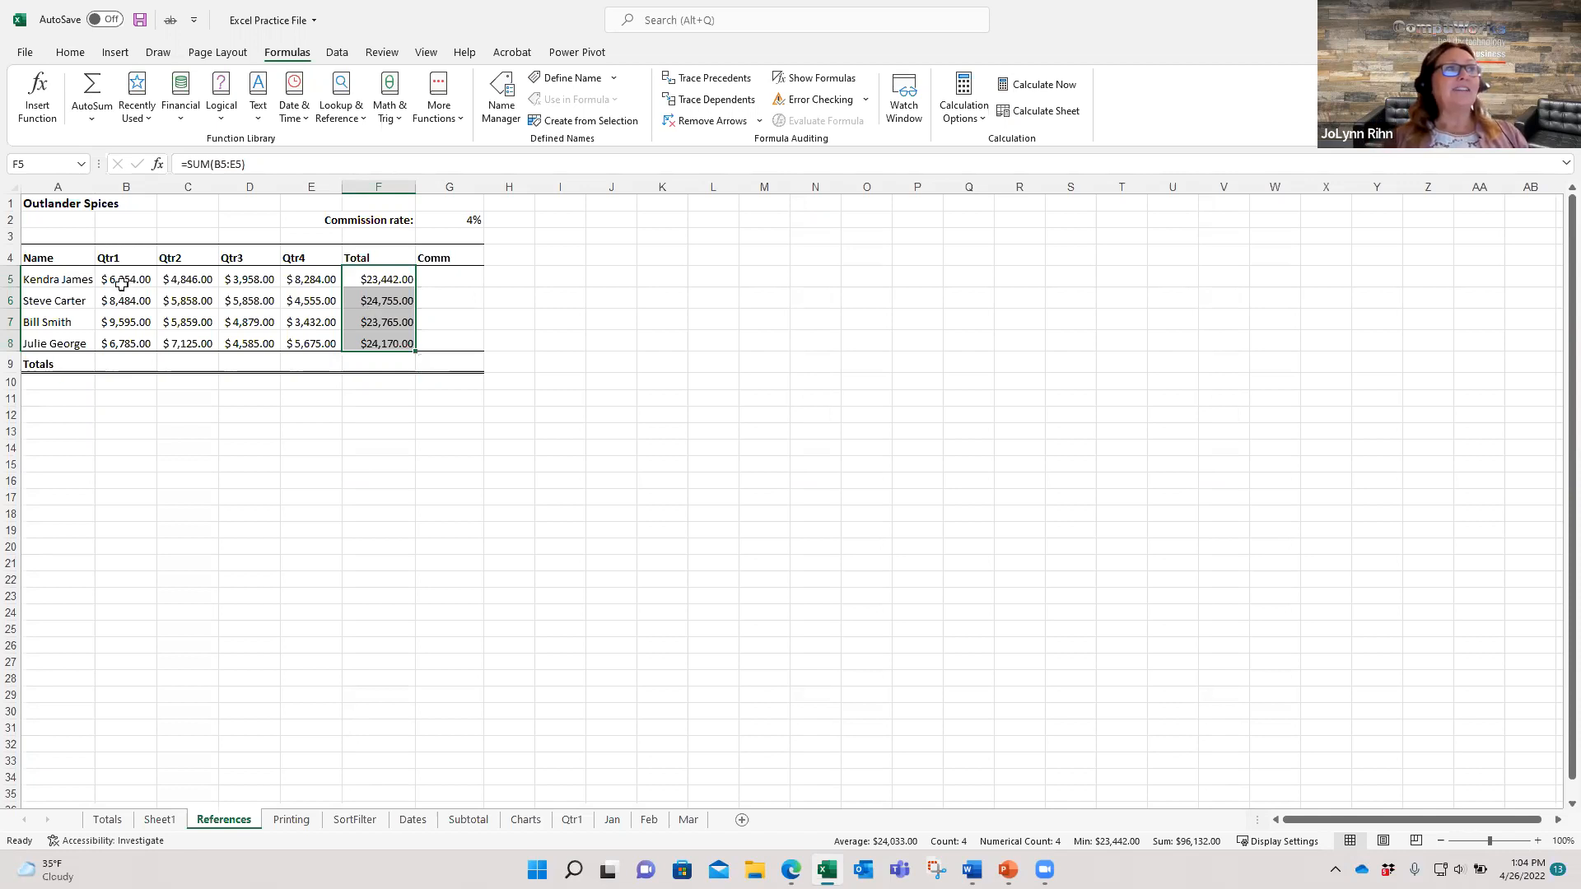
Explore the Quick Analysis options for B5:E8, use its Sum total to fill the quarter totals in row 9, and check B9's formula
{"action": "left_click_drag", "start_coordinate": [125, 283], "coordinate": [311, 343]}
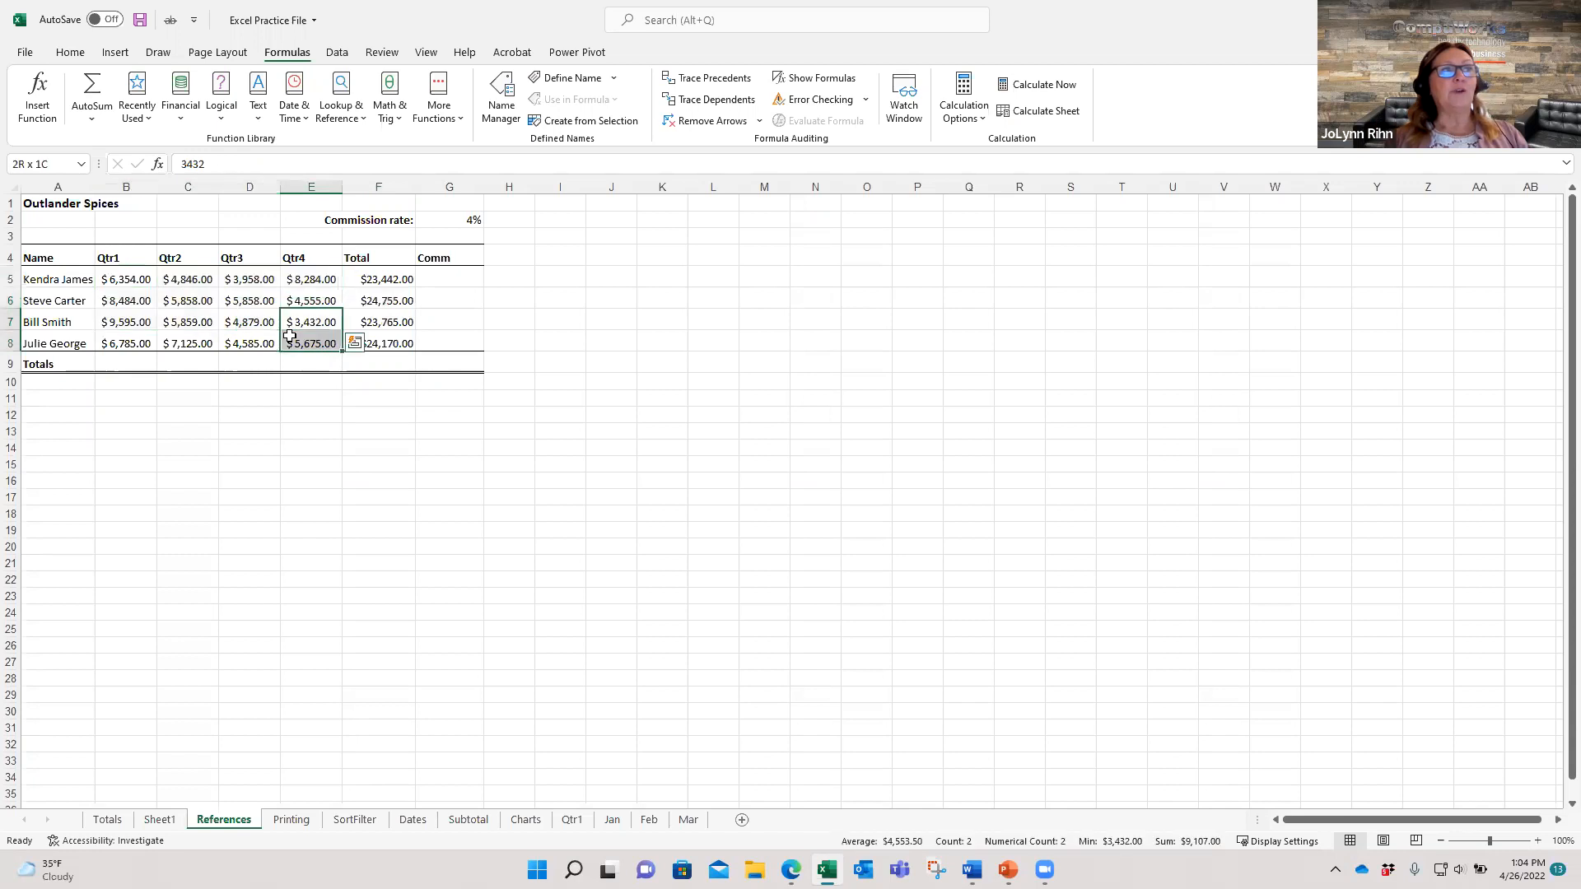
{"action": "left_click_drag", "start_coordinate": [125, 280], "coordinate": [310, 340]}
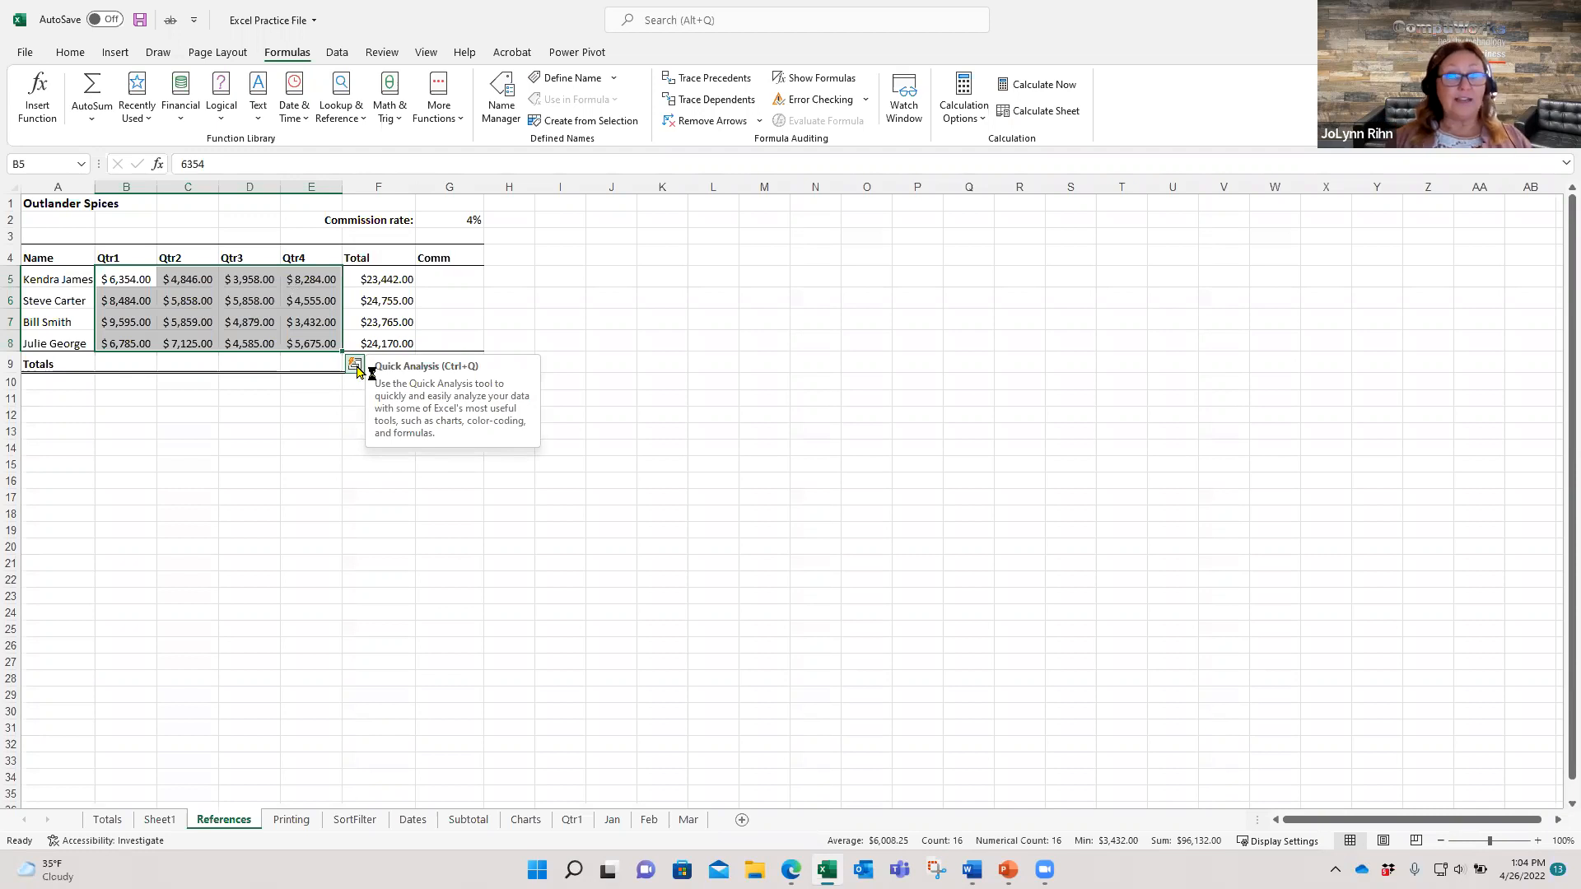
{"action": "left_click", "coordinate": [355, 365]}
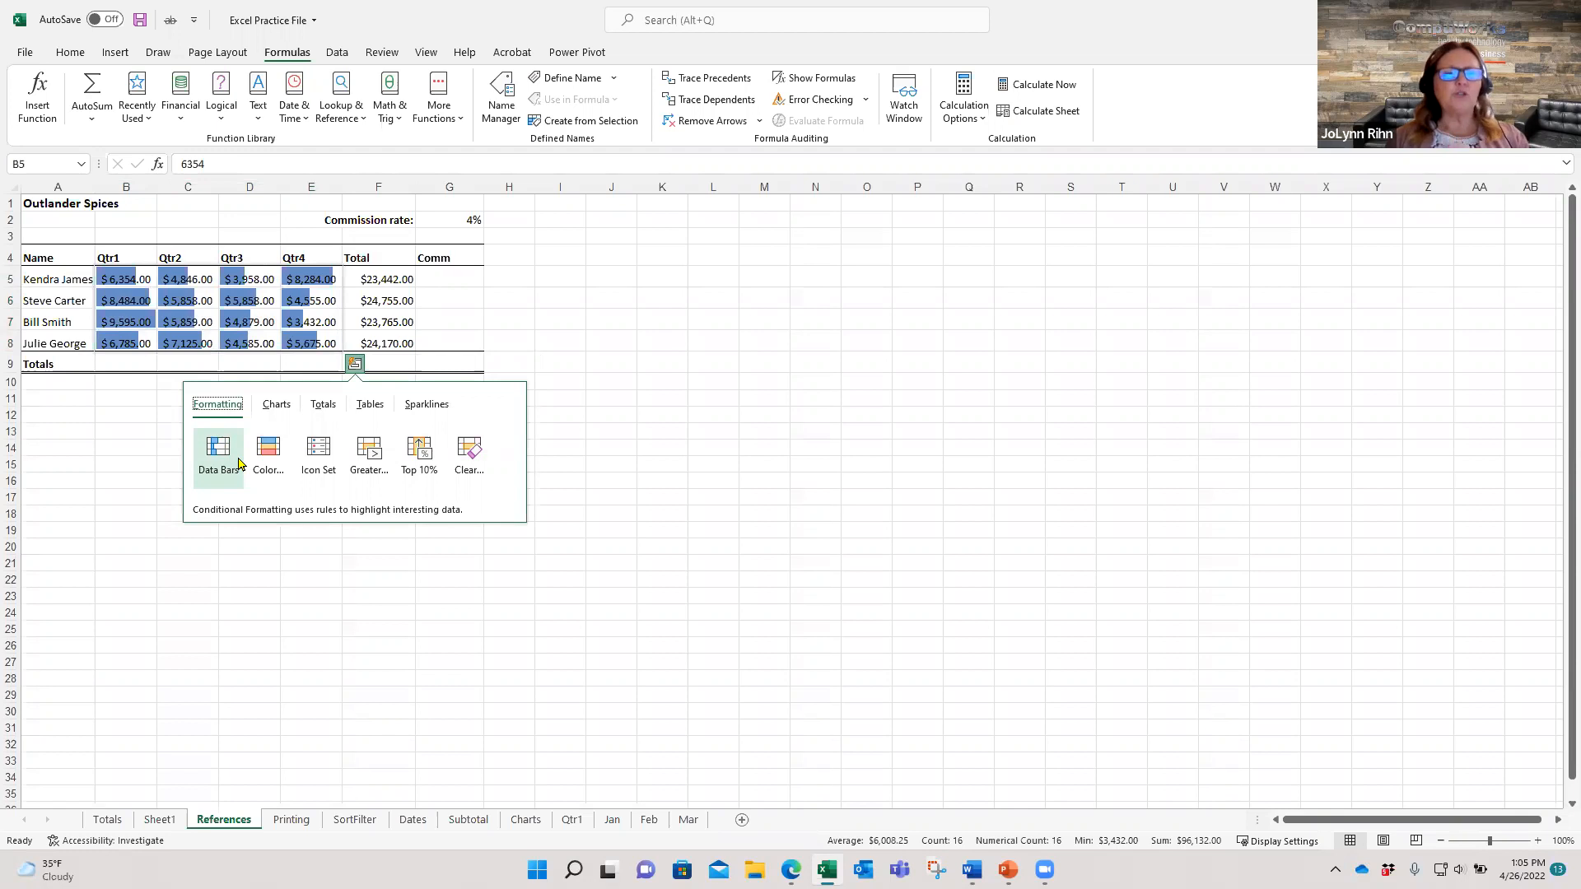
{"action": "left_click", "coordinate": [270, 409]}
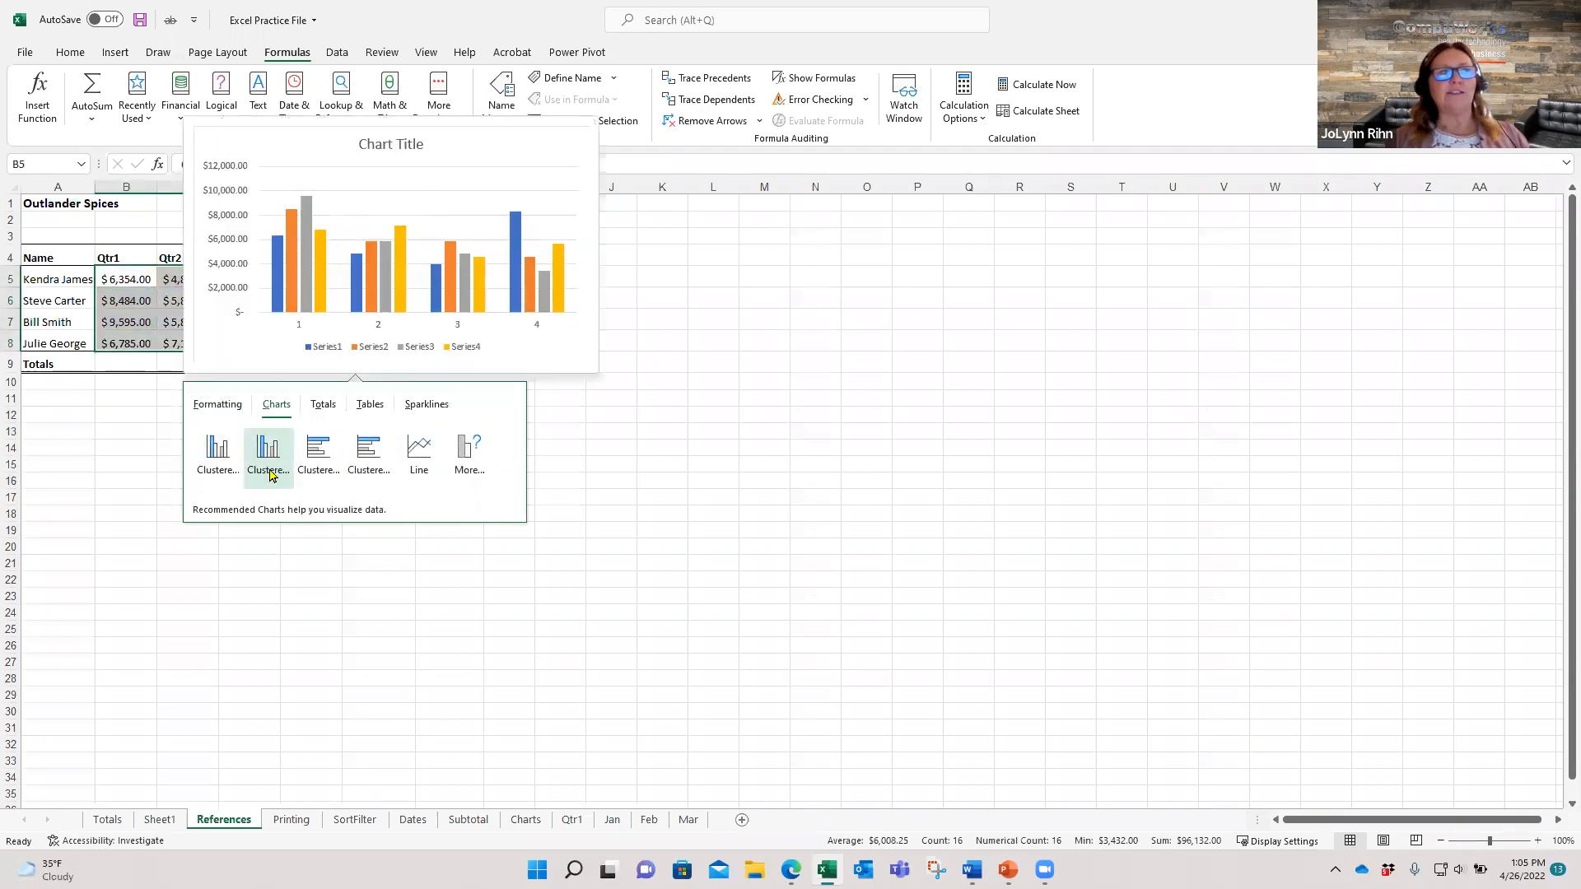
{"action": "left_click", "coordinate": [320, 411]}
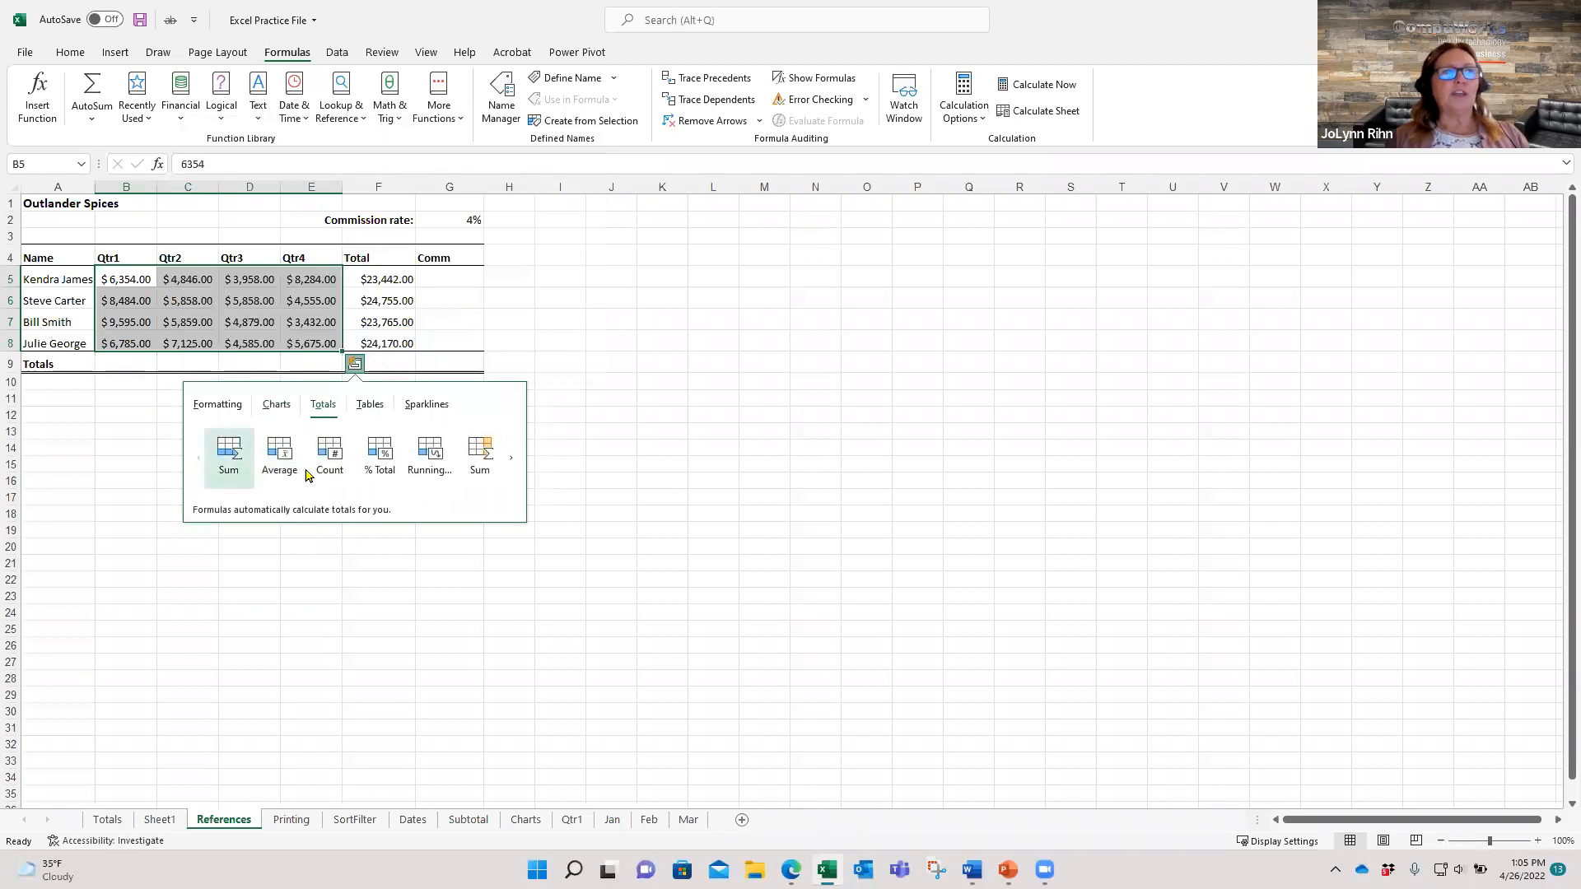
{"action": "left_click", "coordinate": [370, 404]}
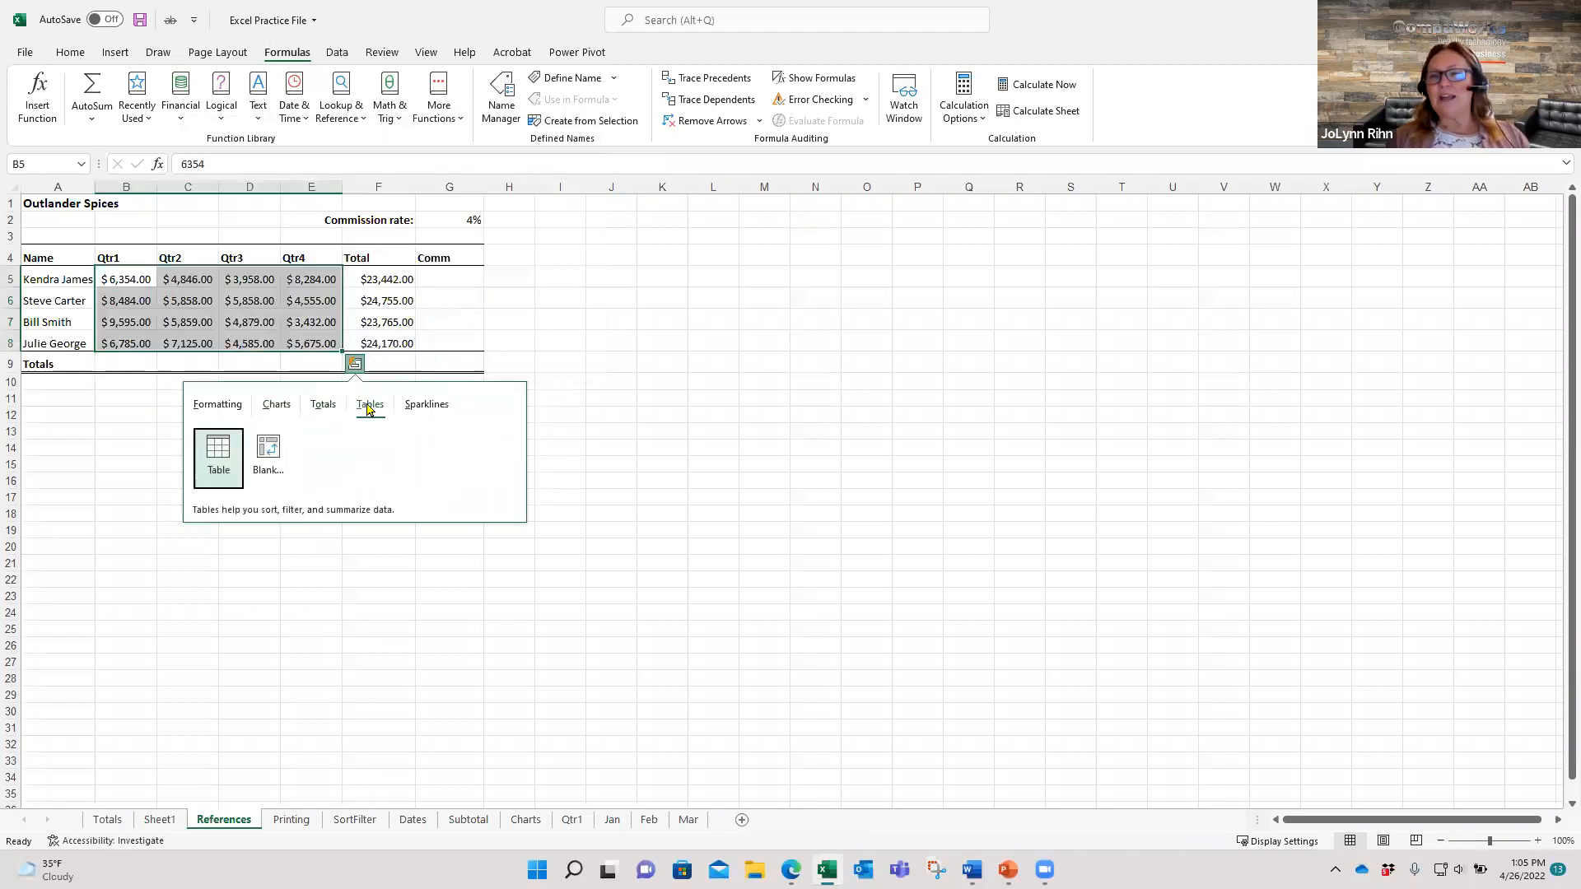
{"action": "left_click", "coordinate": [417, 408]}
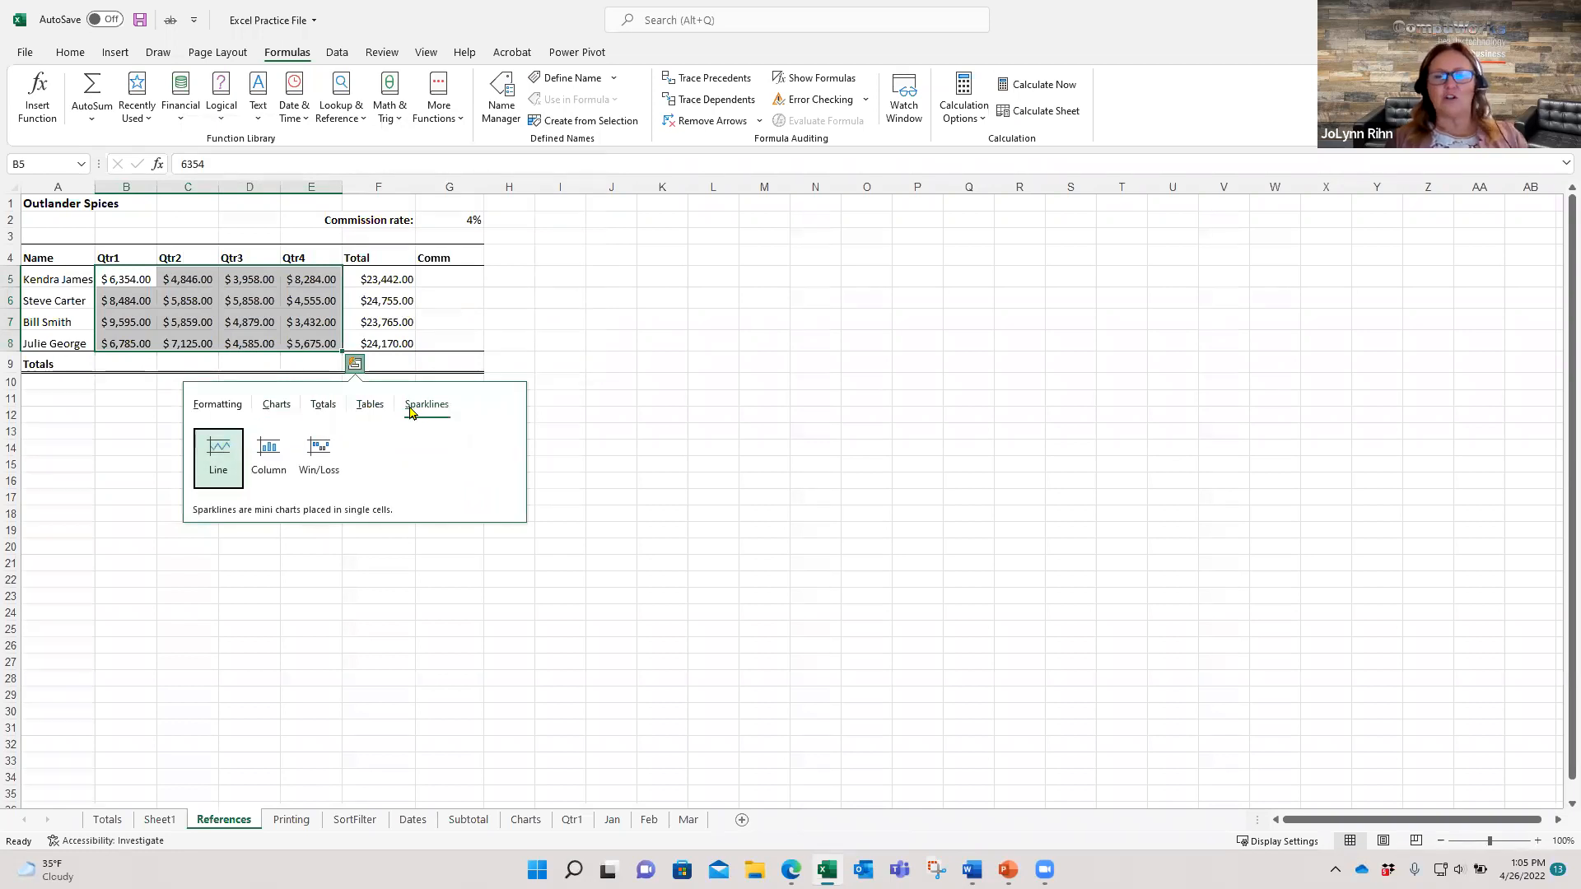
{"action": "left_click", "coordinate": [323, 412]}
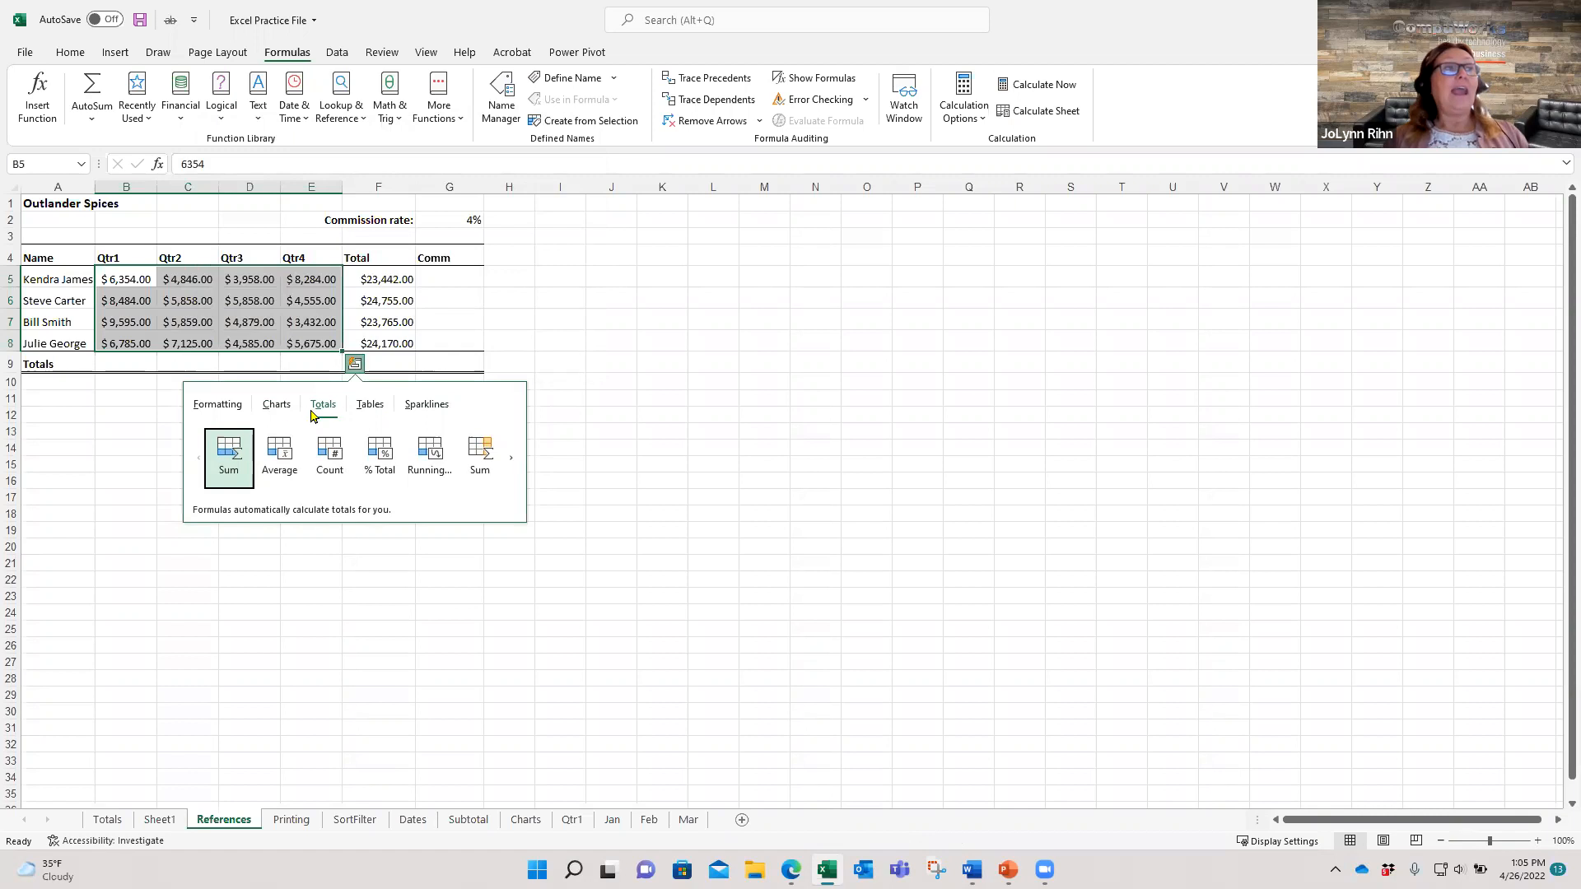
{"action": "left_click", "coordinate": [228, 470]}
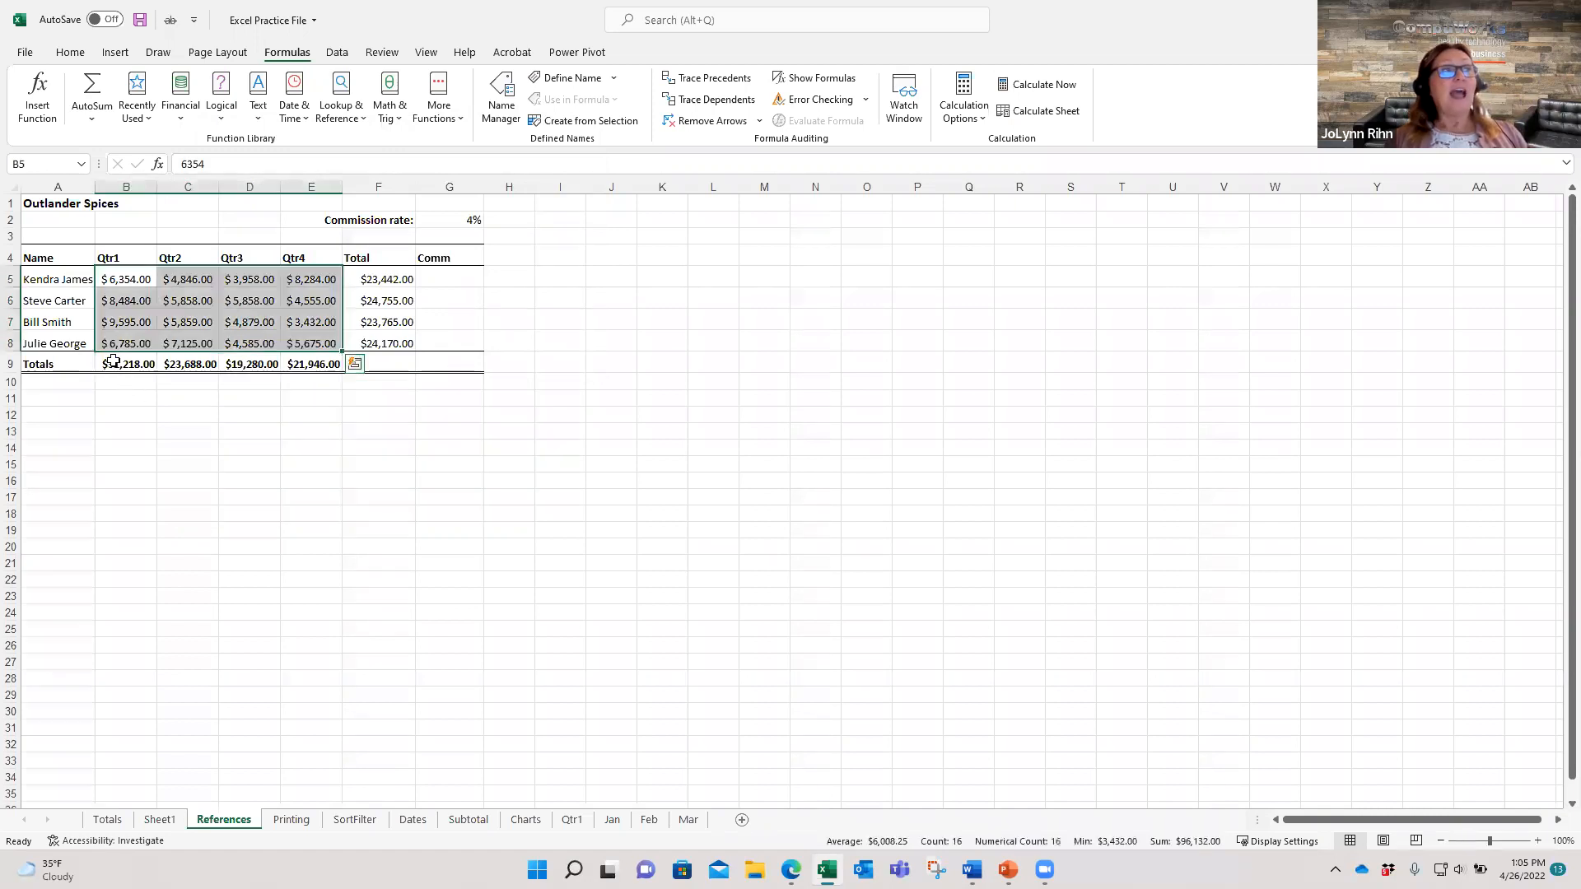
{"action": "left_click", "coordinate": [116, 363]}
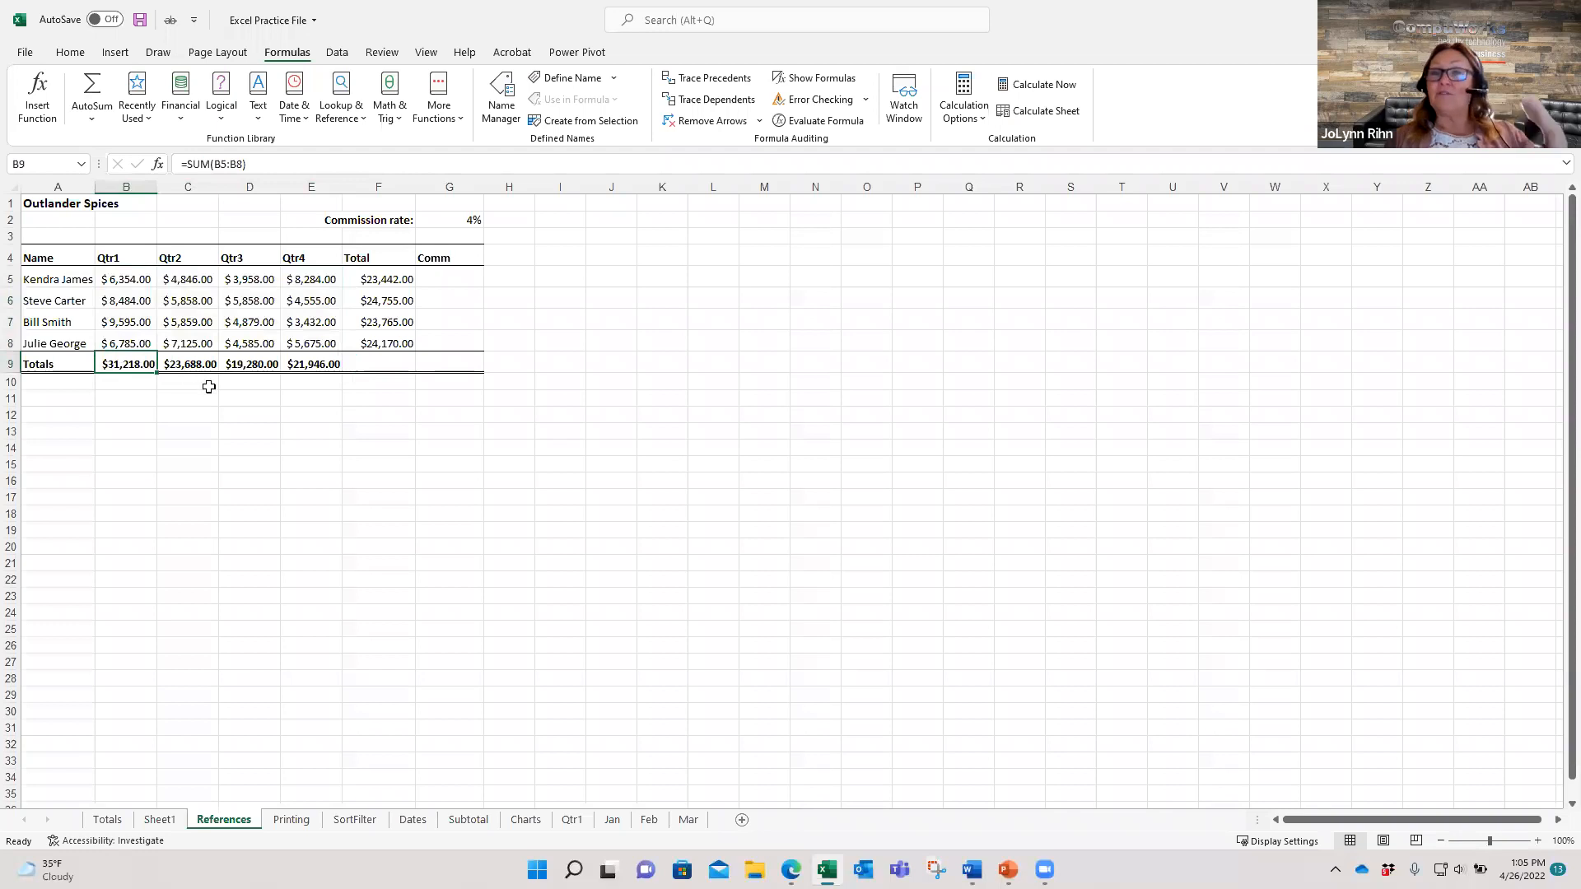
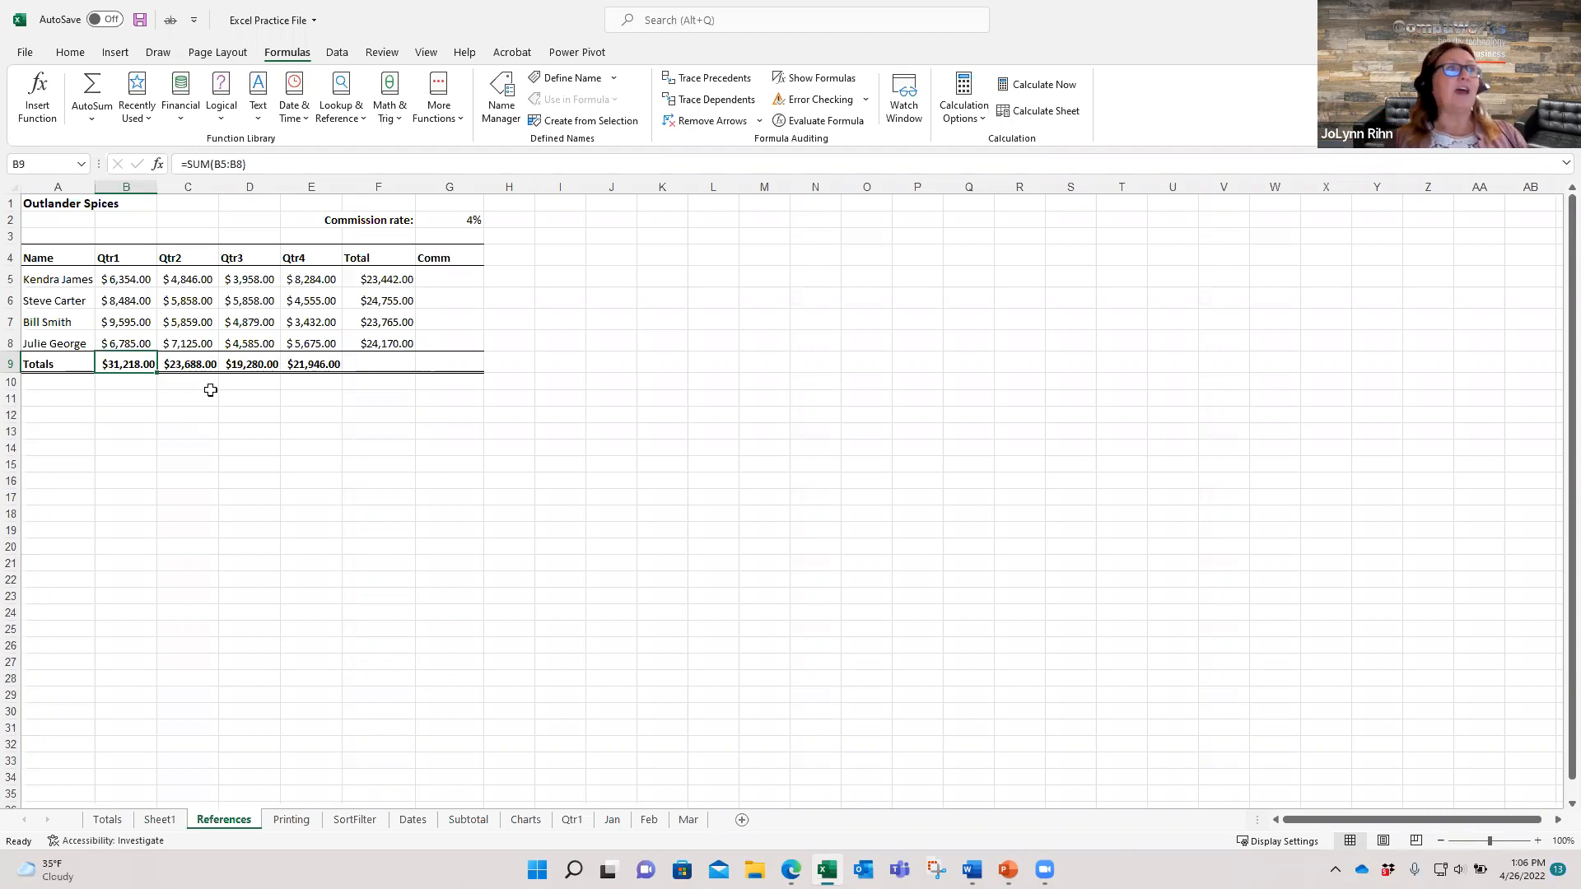
Enter the formula =SUM(B5,D7,E5) in B12 to add the three non-adjacent cells
{"action": "left_click", "coordinate": [119, 414]}
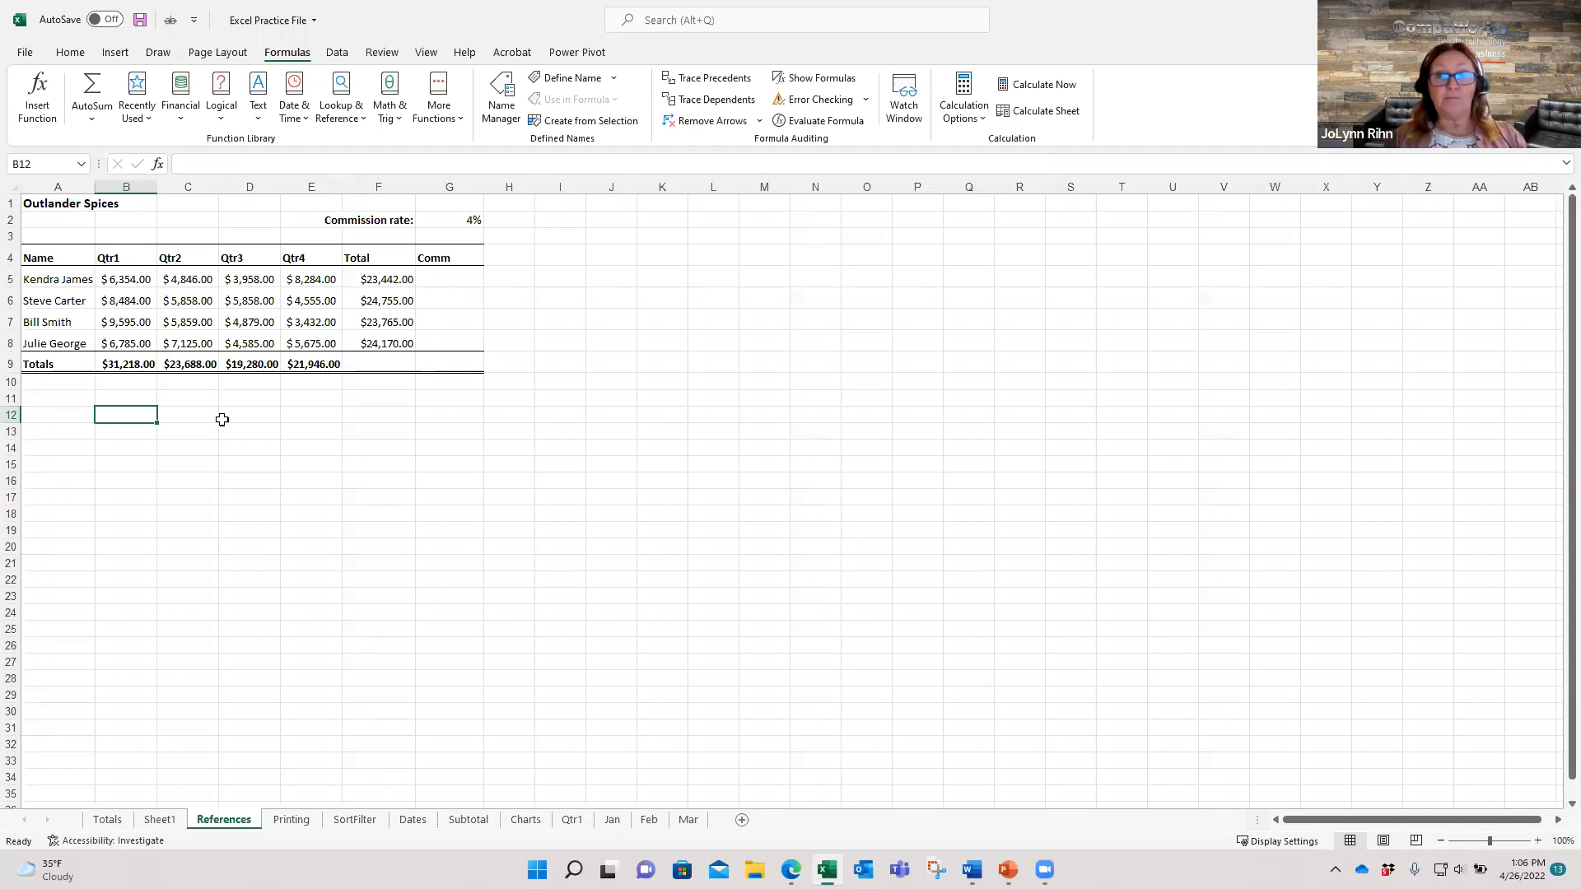
{"action": "left_click", "coordinate": [86, 88]}
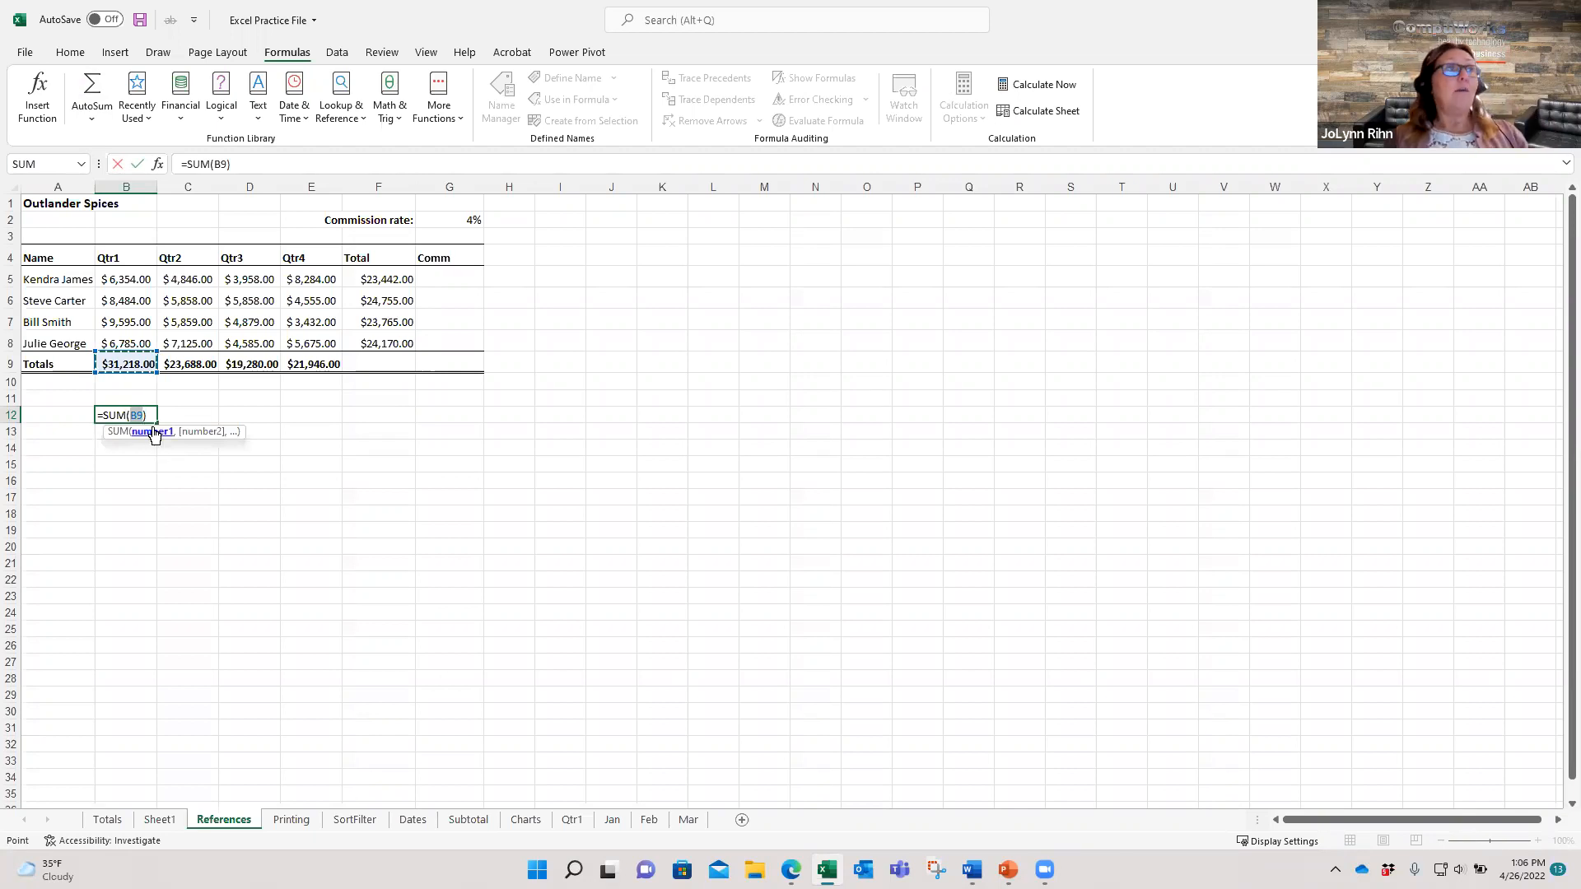
{"action": "left_click", "coordinate": [125, 279]}
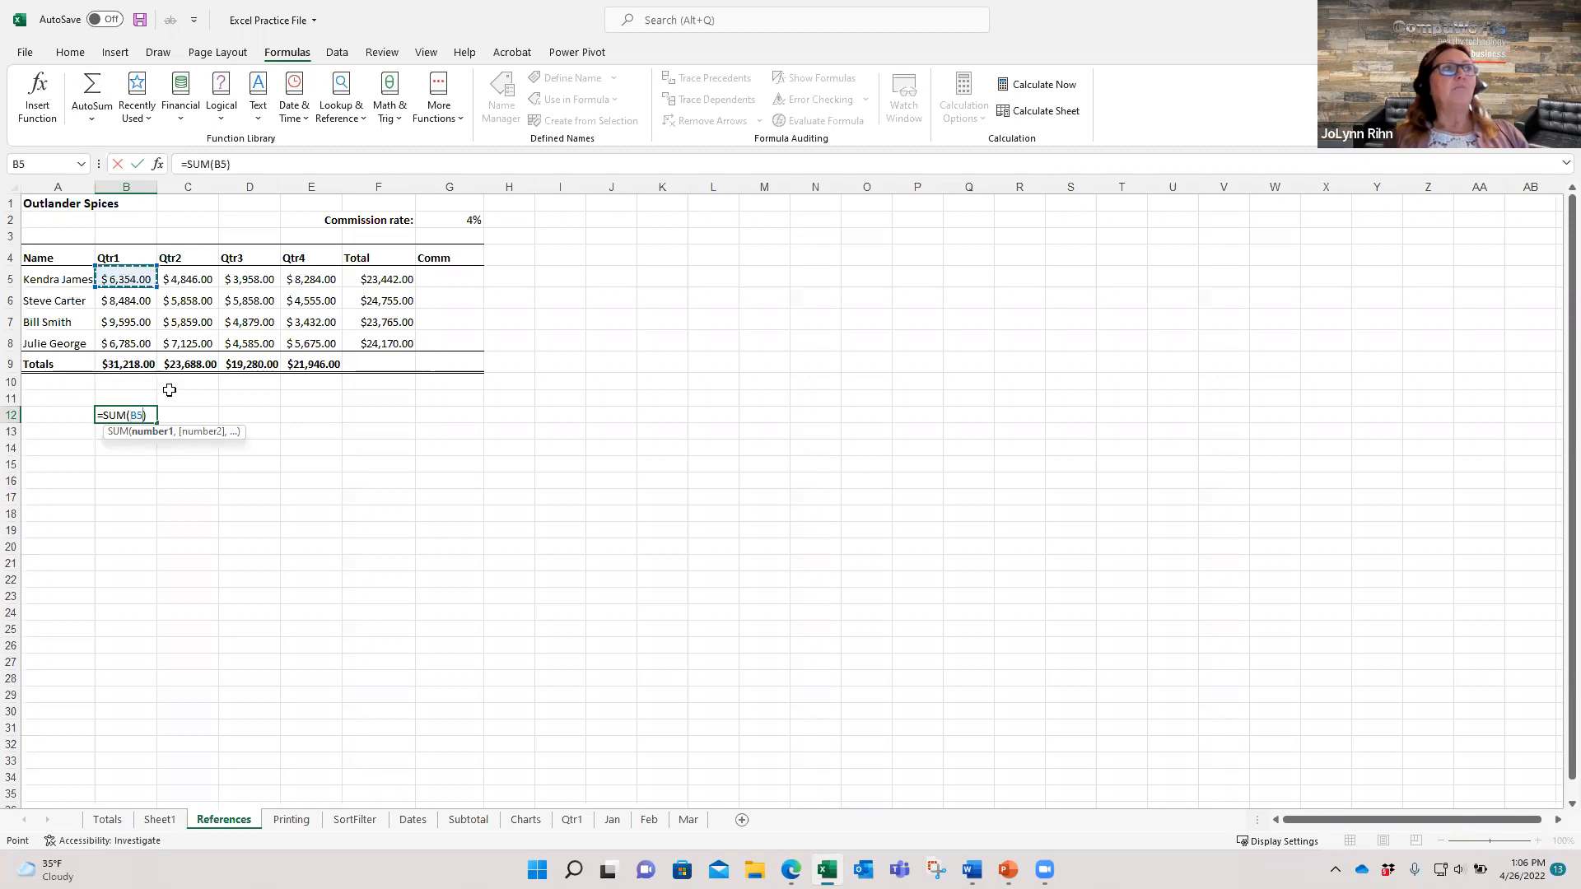
{"action": "type", "text": ","}
{"action": "left_click", "coordinate": [239, 316]}
{"action": "type", "text": ","}
{"action": "left_click", "coordinate": [314, 279]}
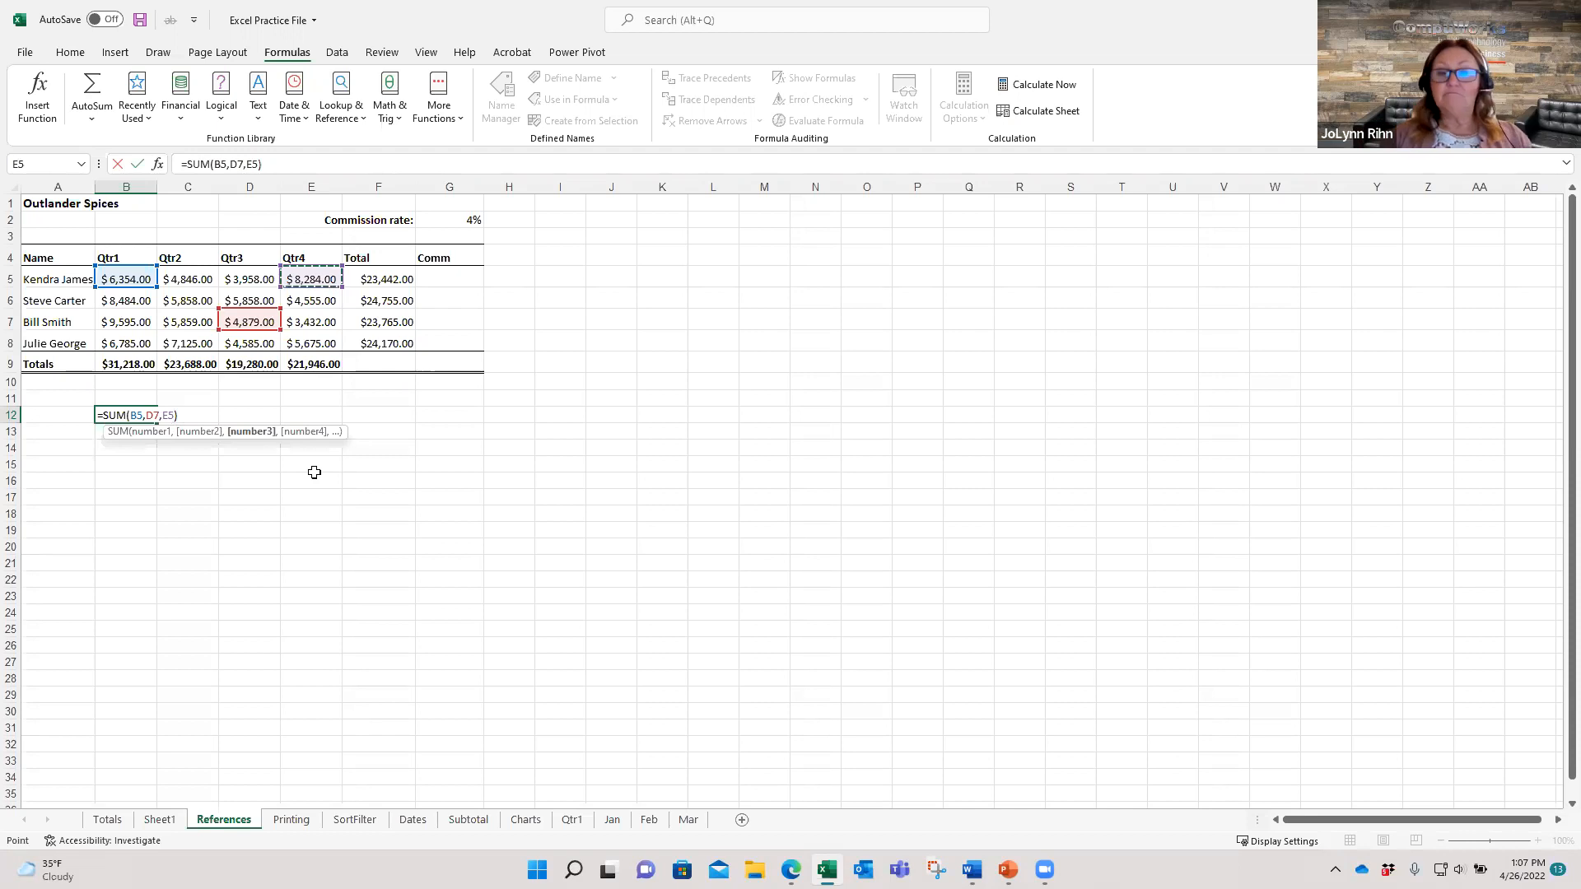
{"action": "key", "text": "ctrl+Return"}
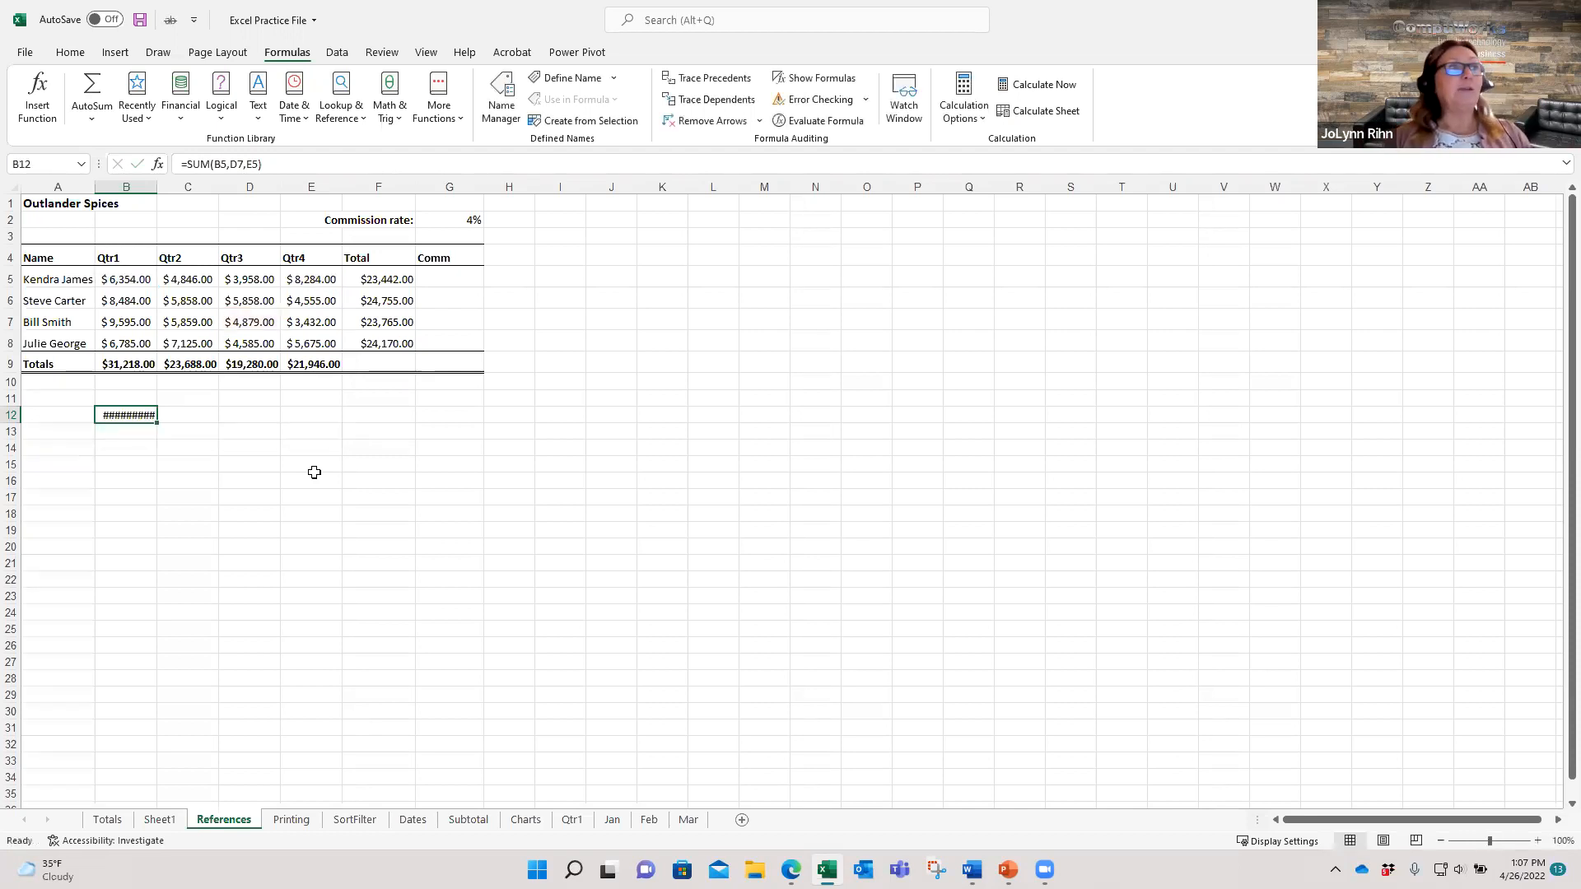
AutoFit column B to its contents and check the formula in B12
{"action": "left_click", "coordinate": [159, 198]}
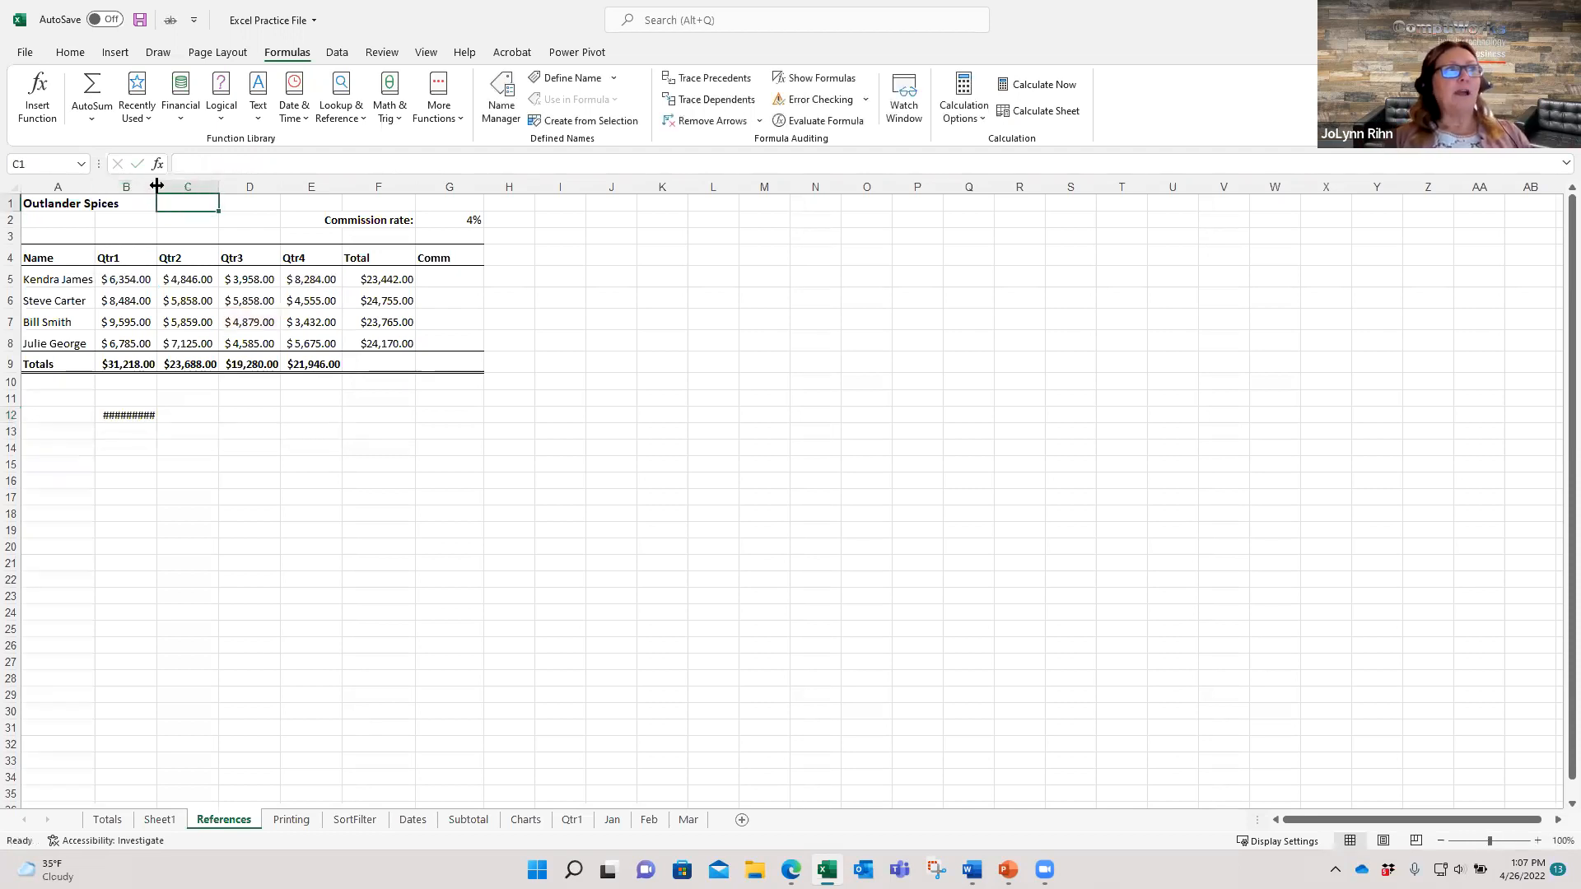
{"action": "double_click", "coordinate": [157, 185]}
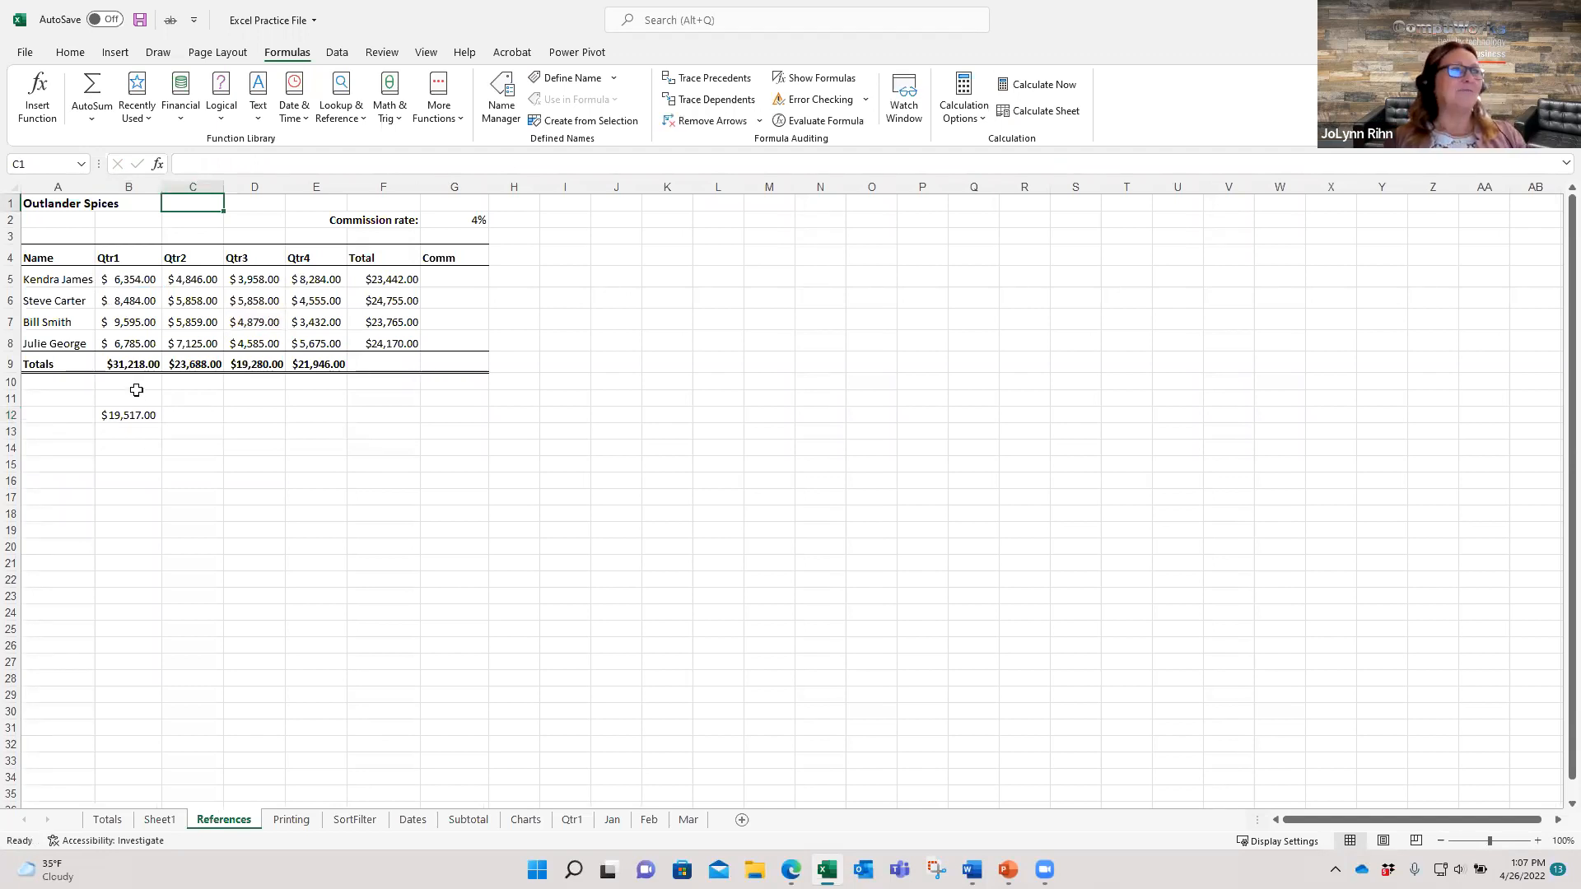
{"action": "left_click", "coordinate": [130, 415]}
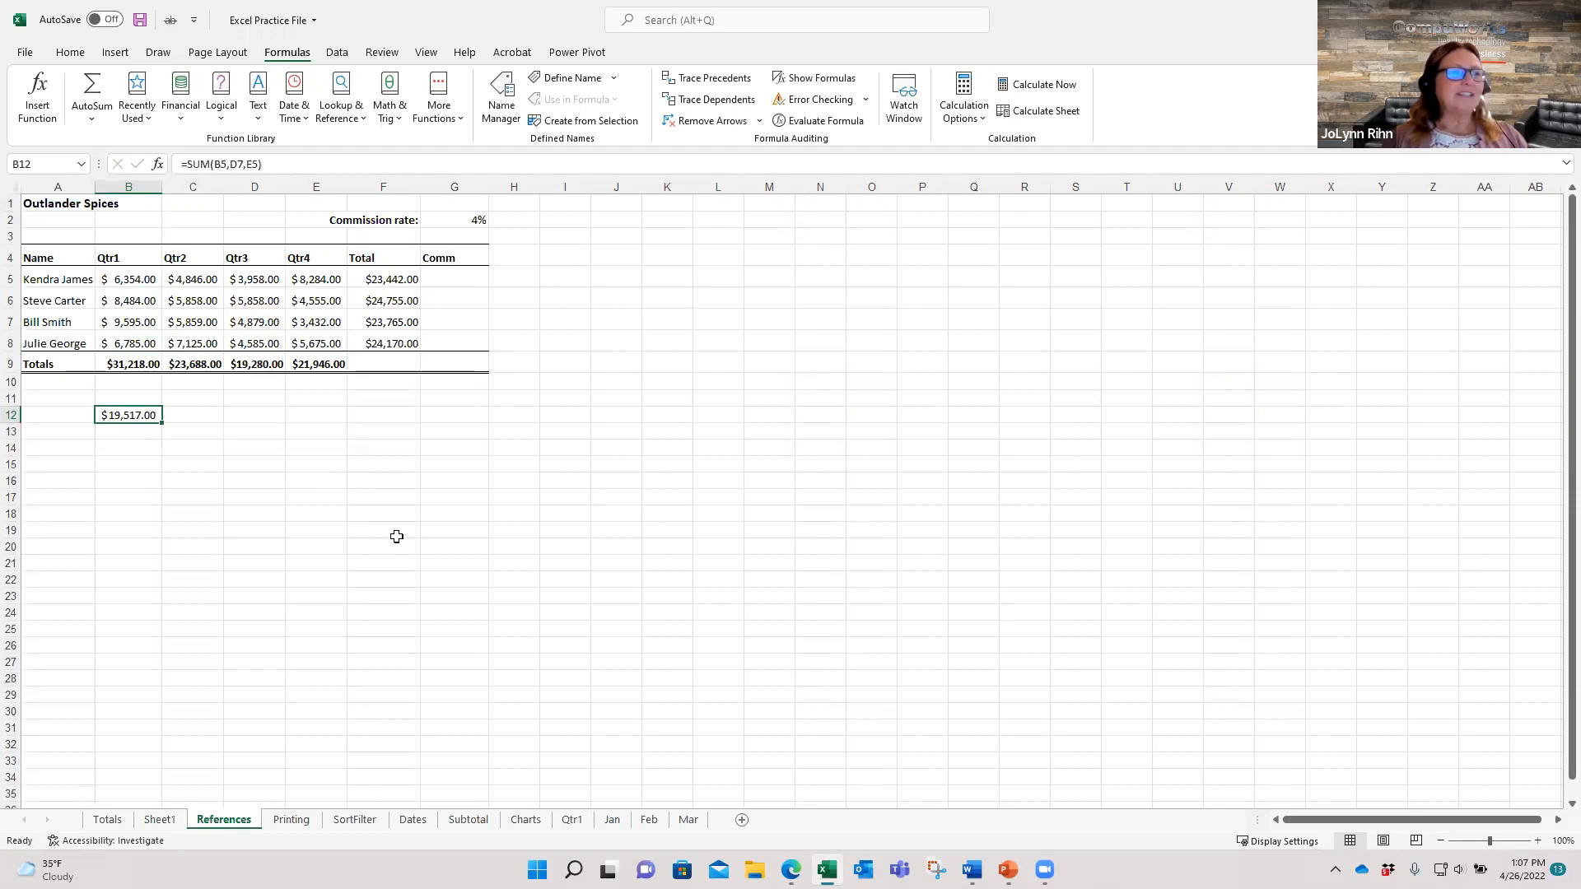
On the Dates sheet, enter the formula =TODAY() in E1 beside the Today's Date label
{"action": "left_click", "coordinate": [413, 821]}
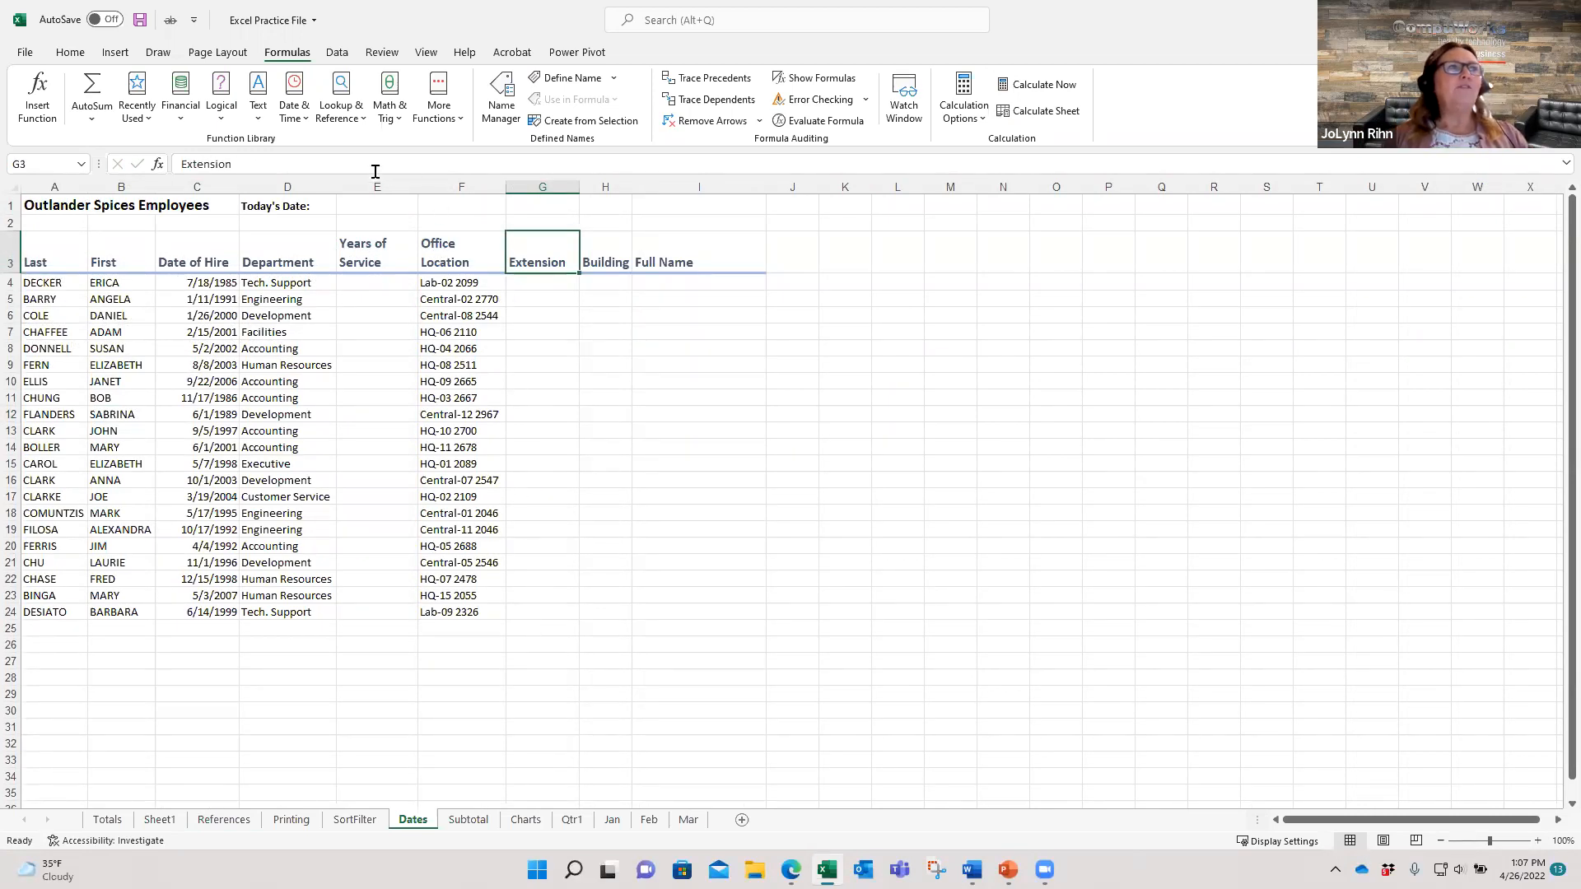
{"action": "left_click", "coordinate": [383, 206]}
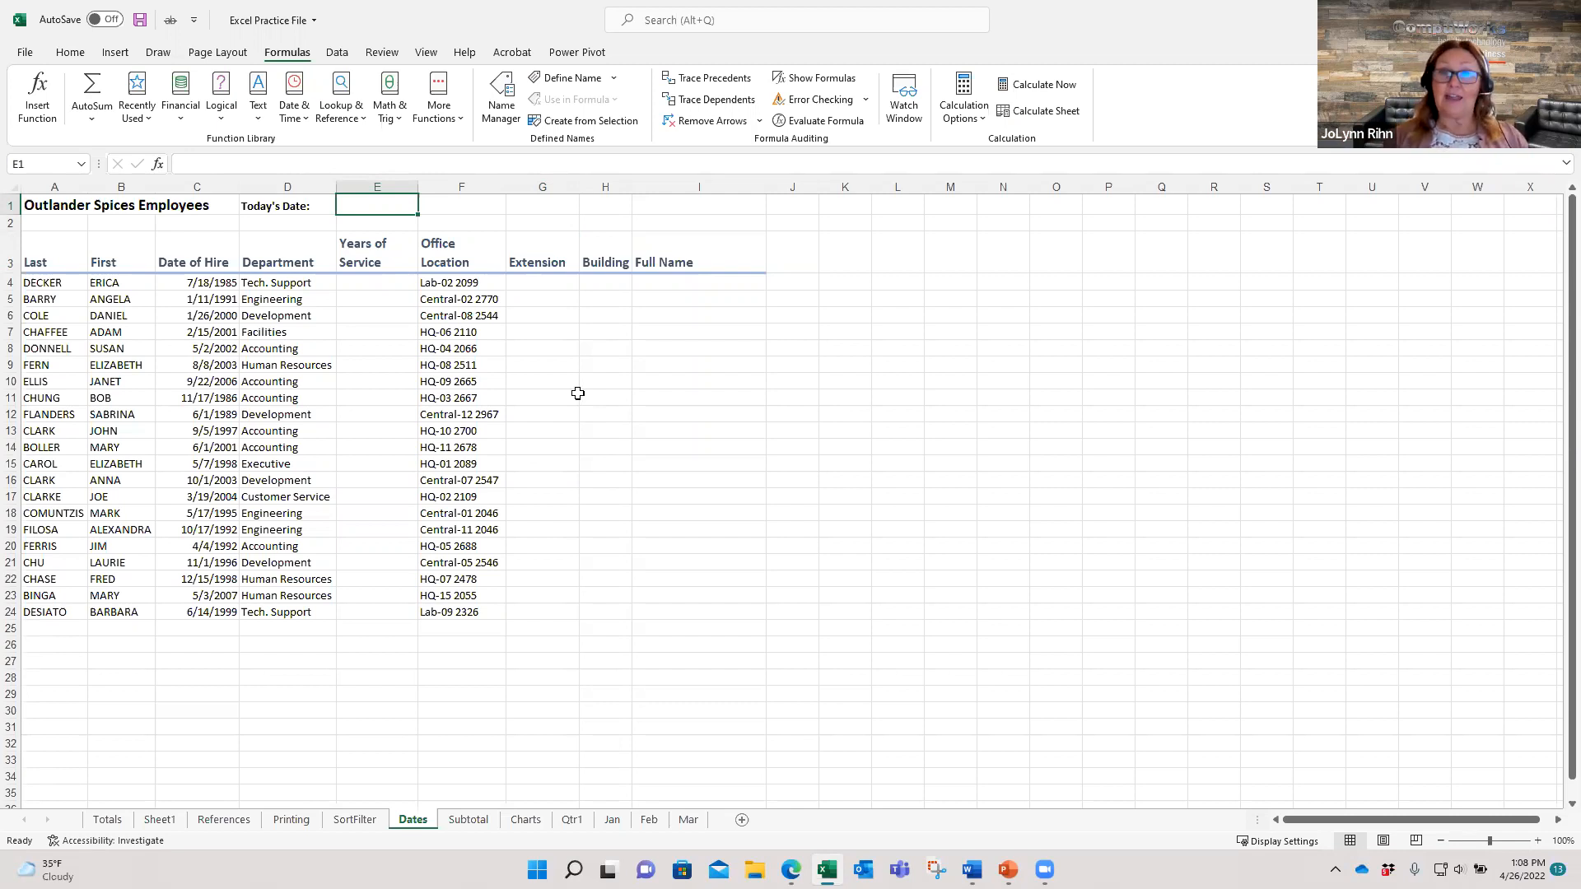
{"action": "type", "text": "=t"}
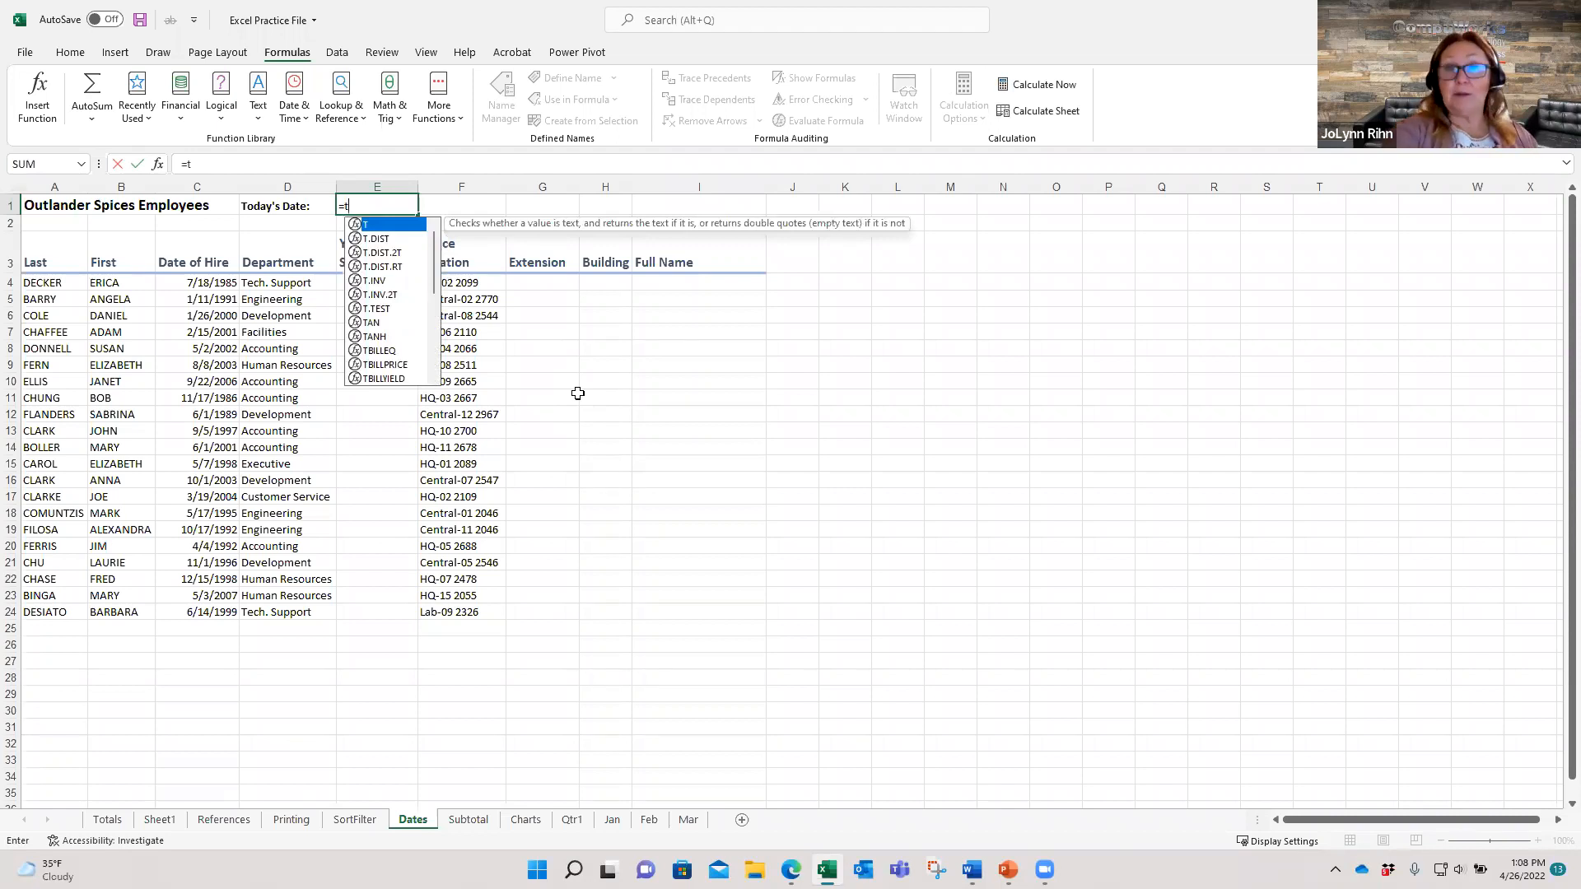
{"action": "type", "text": "o"}
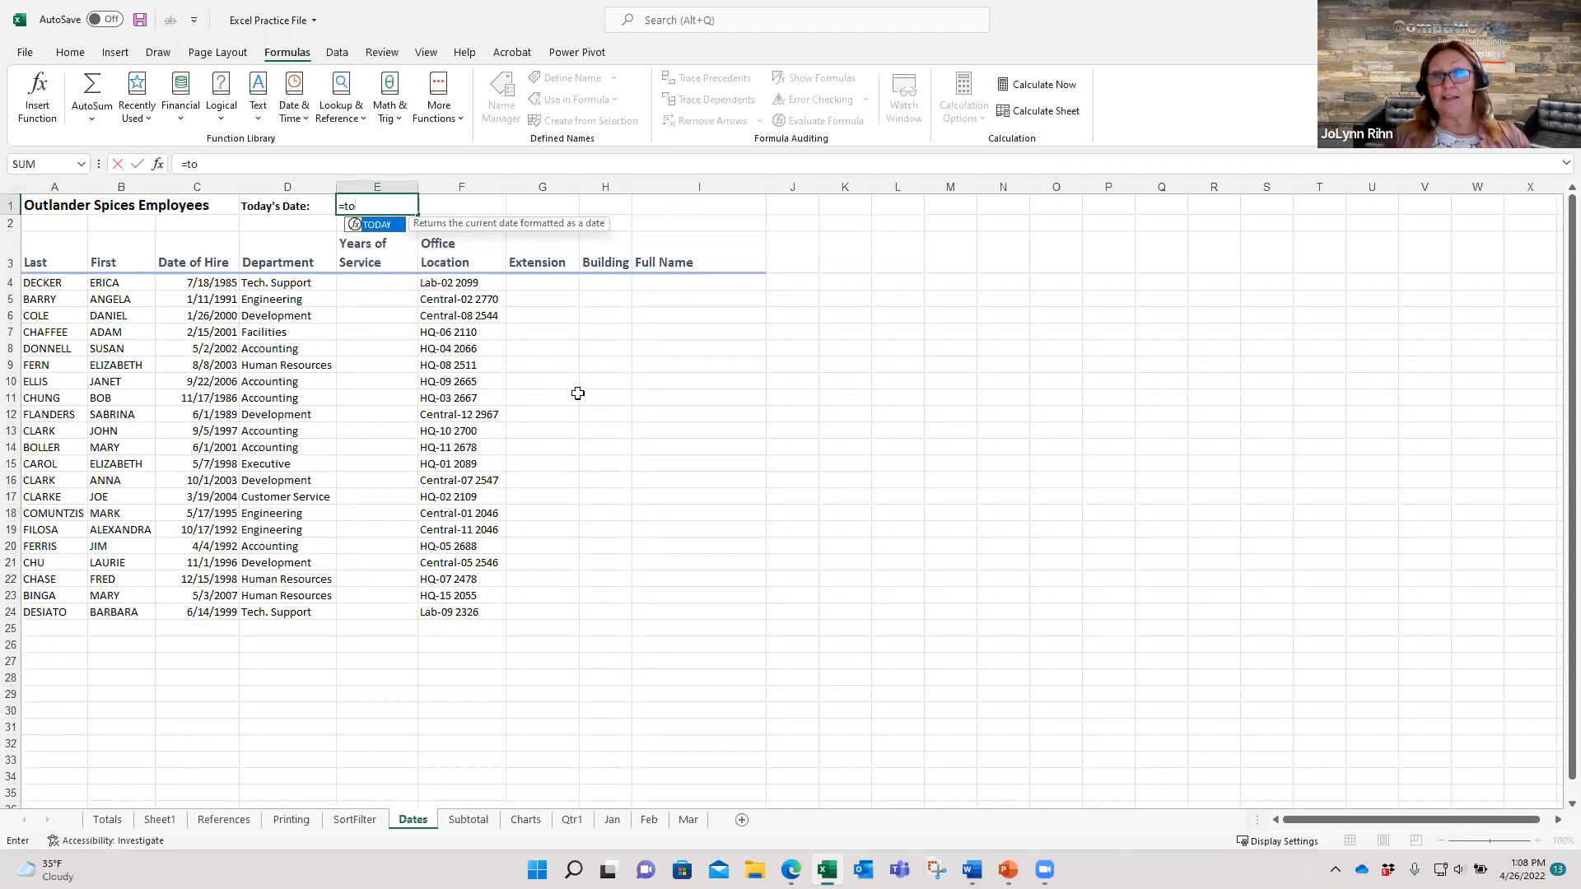
{"action": "double_click", "coordinate": [372, 226]}
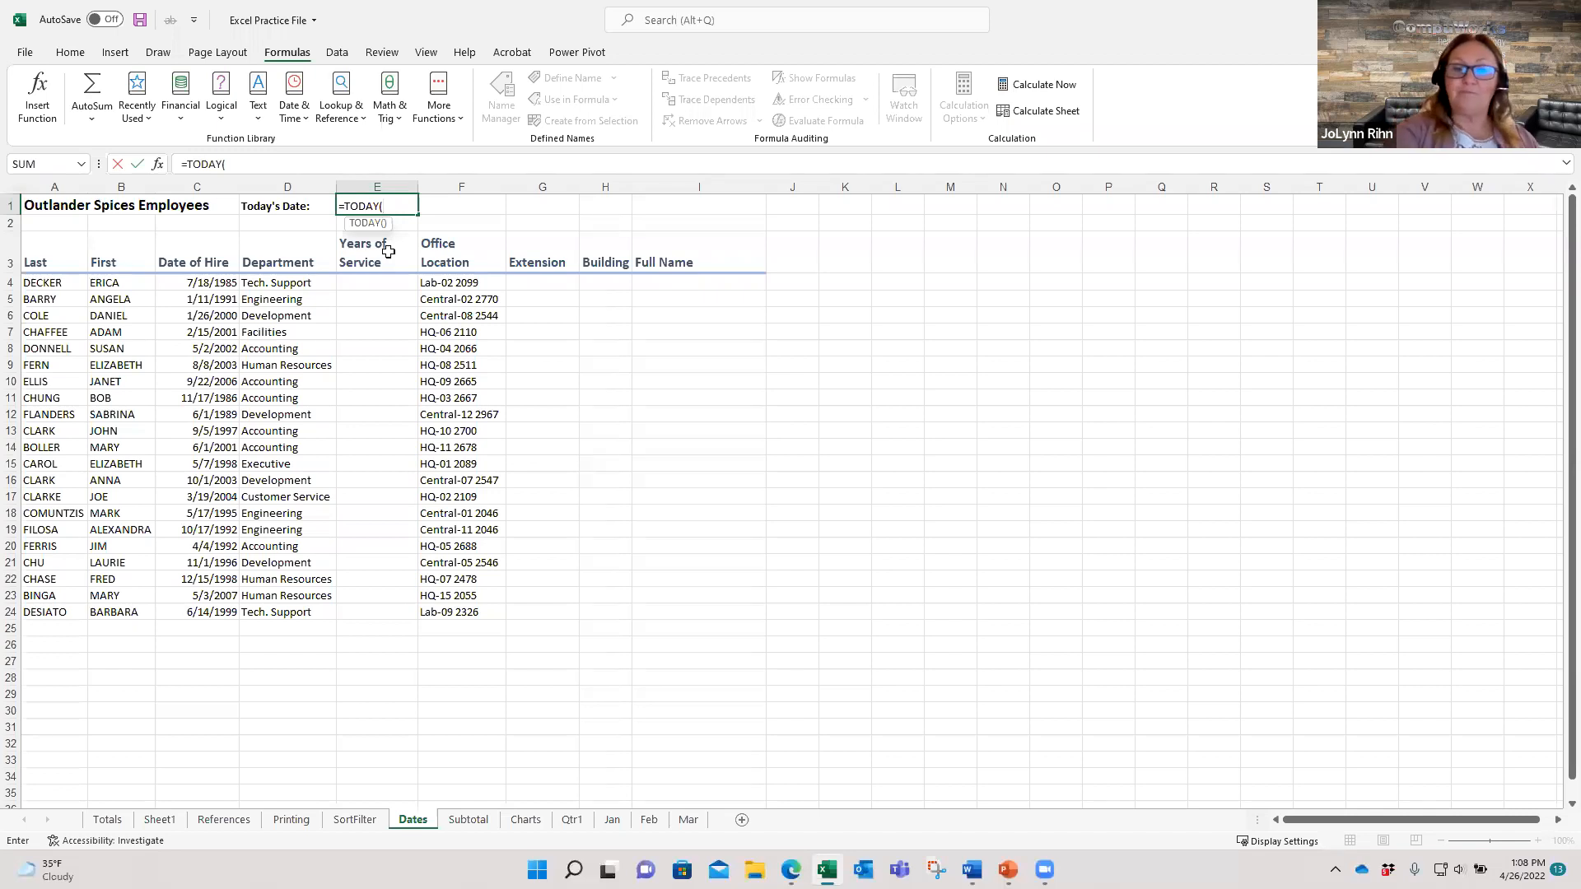
{"action": "type", "text": ")"}
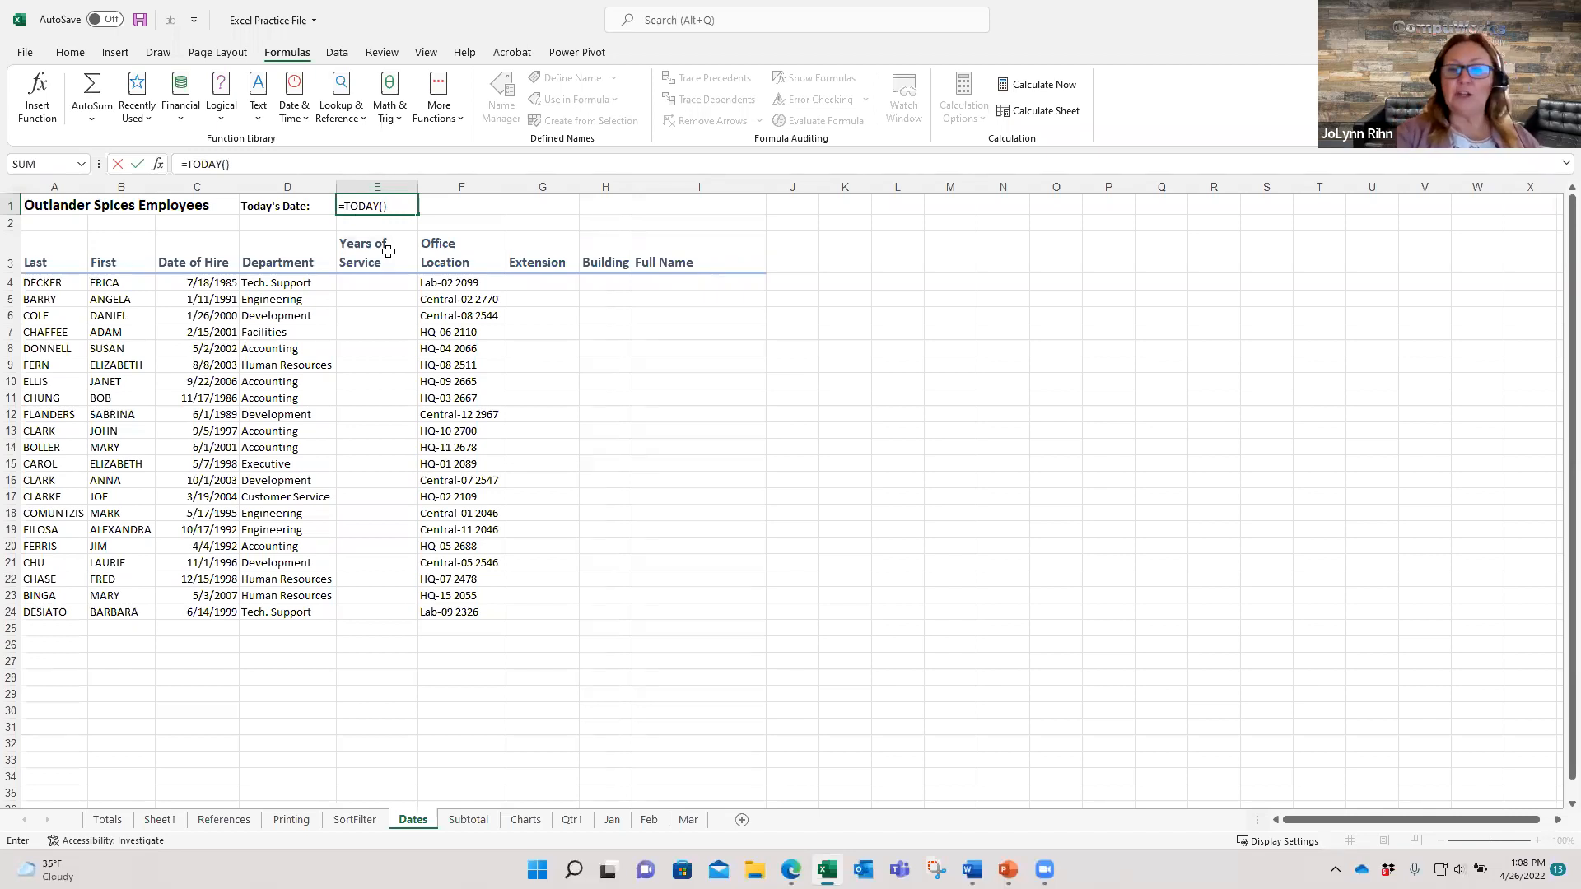
{"action": "key", "text": "ctrl+Return"}
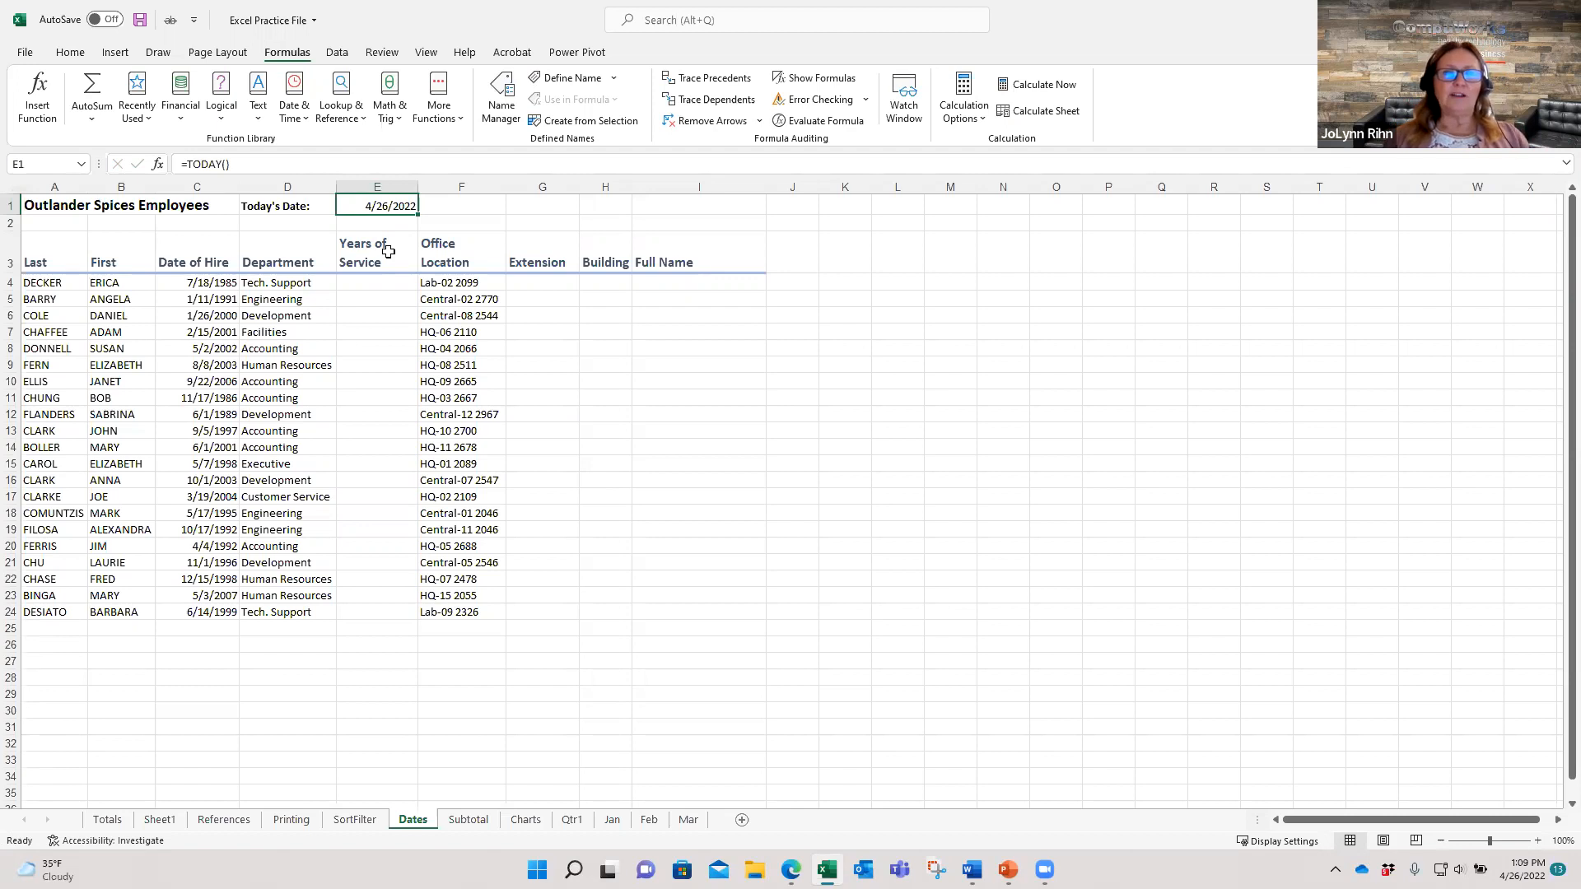
Enter the formula =YEAR(E1)-YEAR(C4) in E4 to calculate the first employee's years of service
{"action": "left_click", "coordinate": [376, 284]}
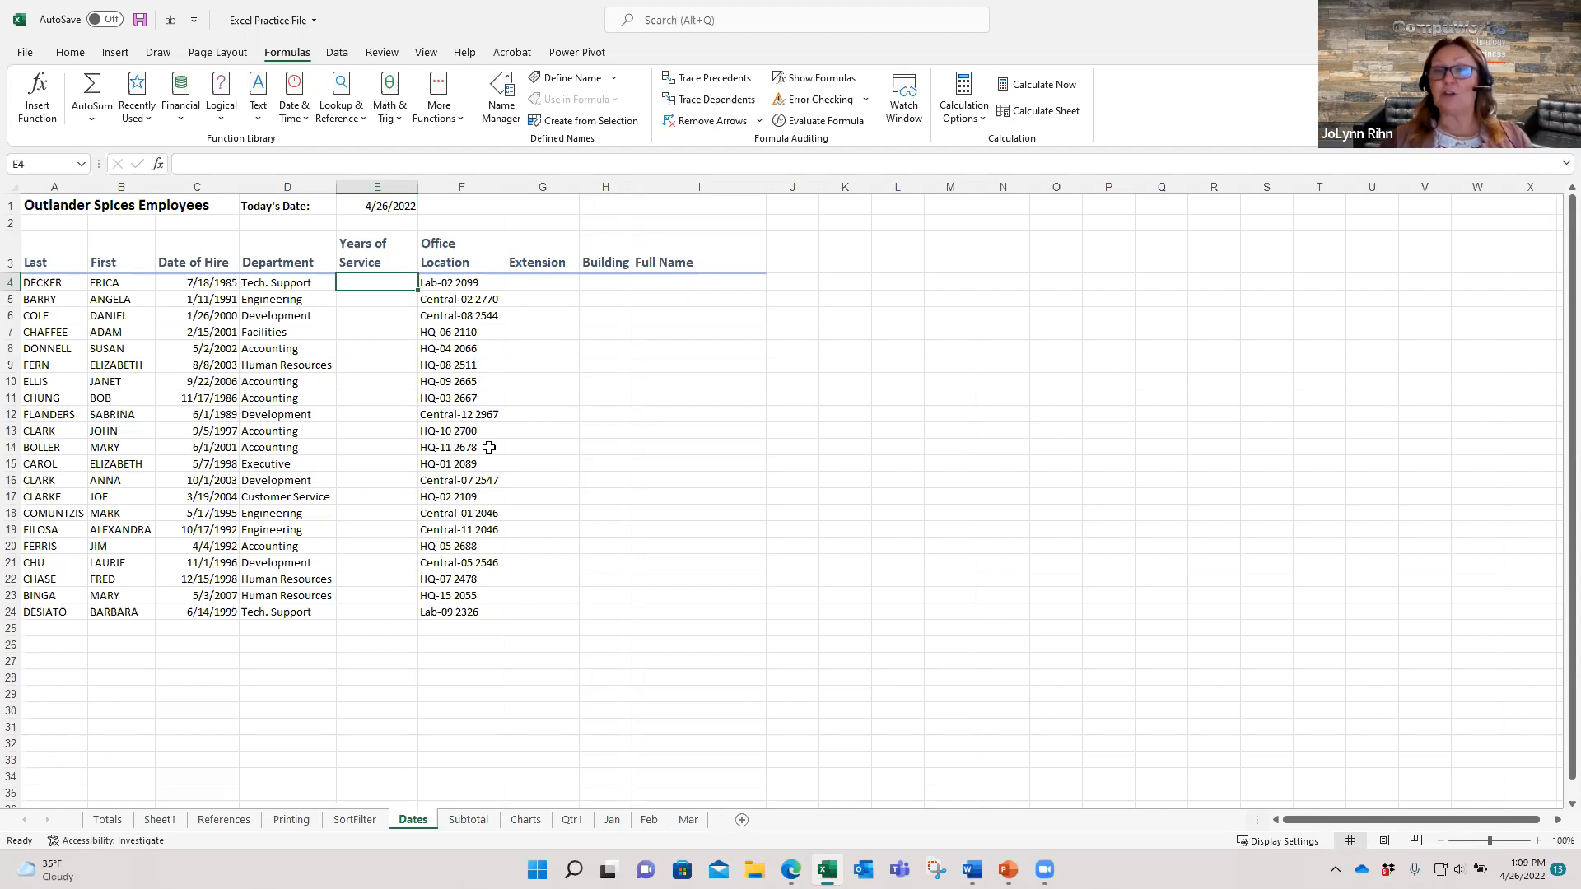
{"action": "type", "text": "=y"}
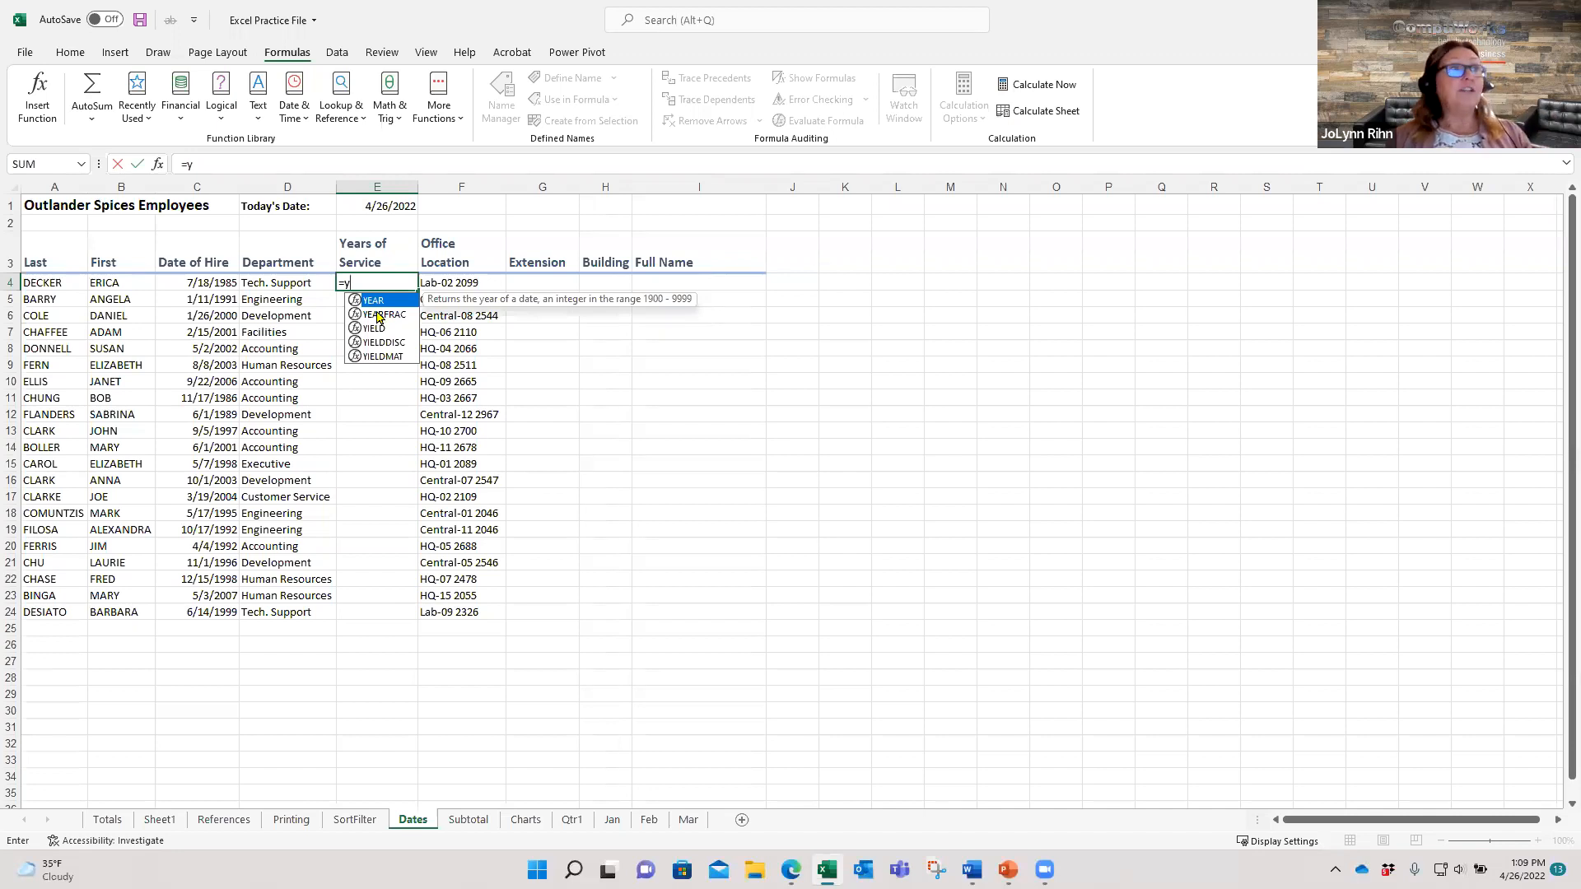
{"action": "key", "text": "Tab"}
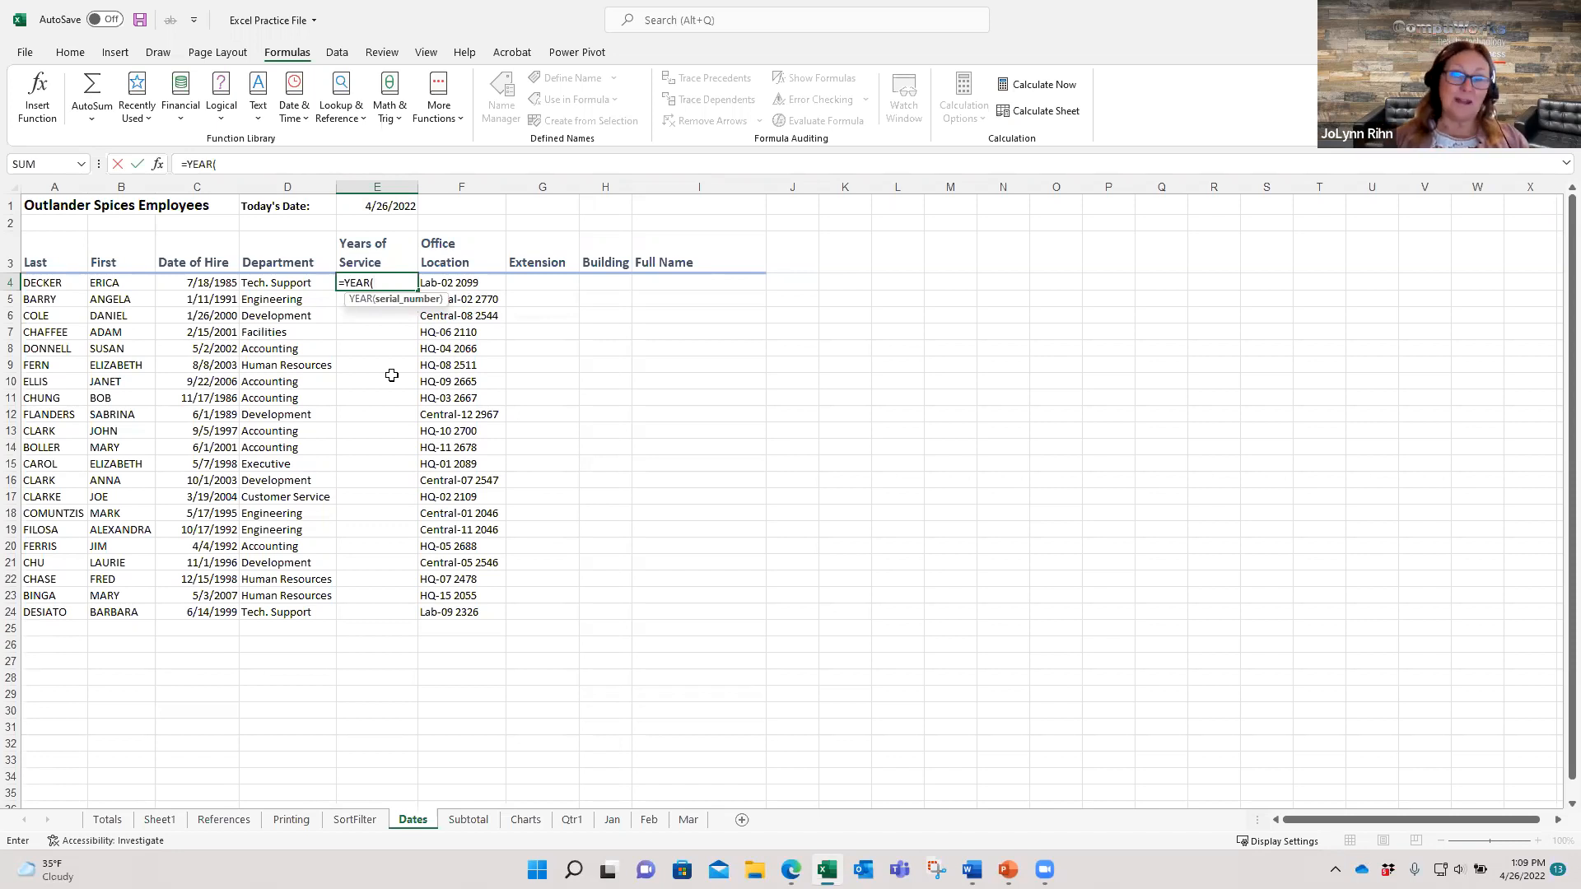
{"action": "left_click", "coordinate": [400, 202]}
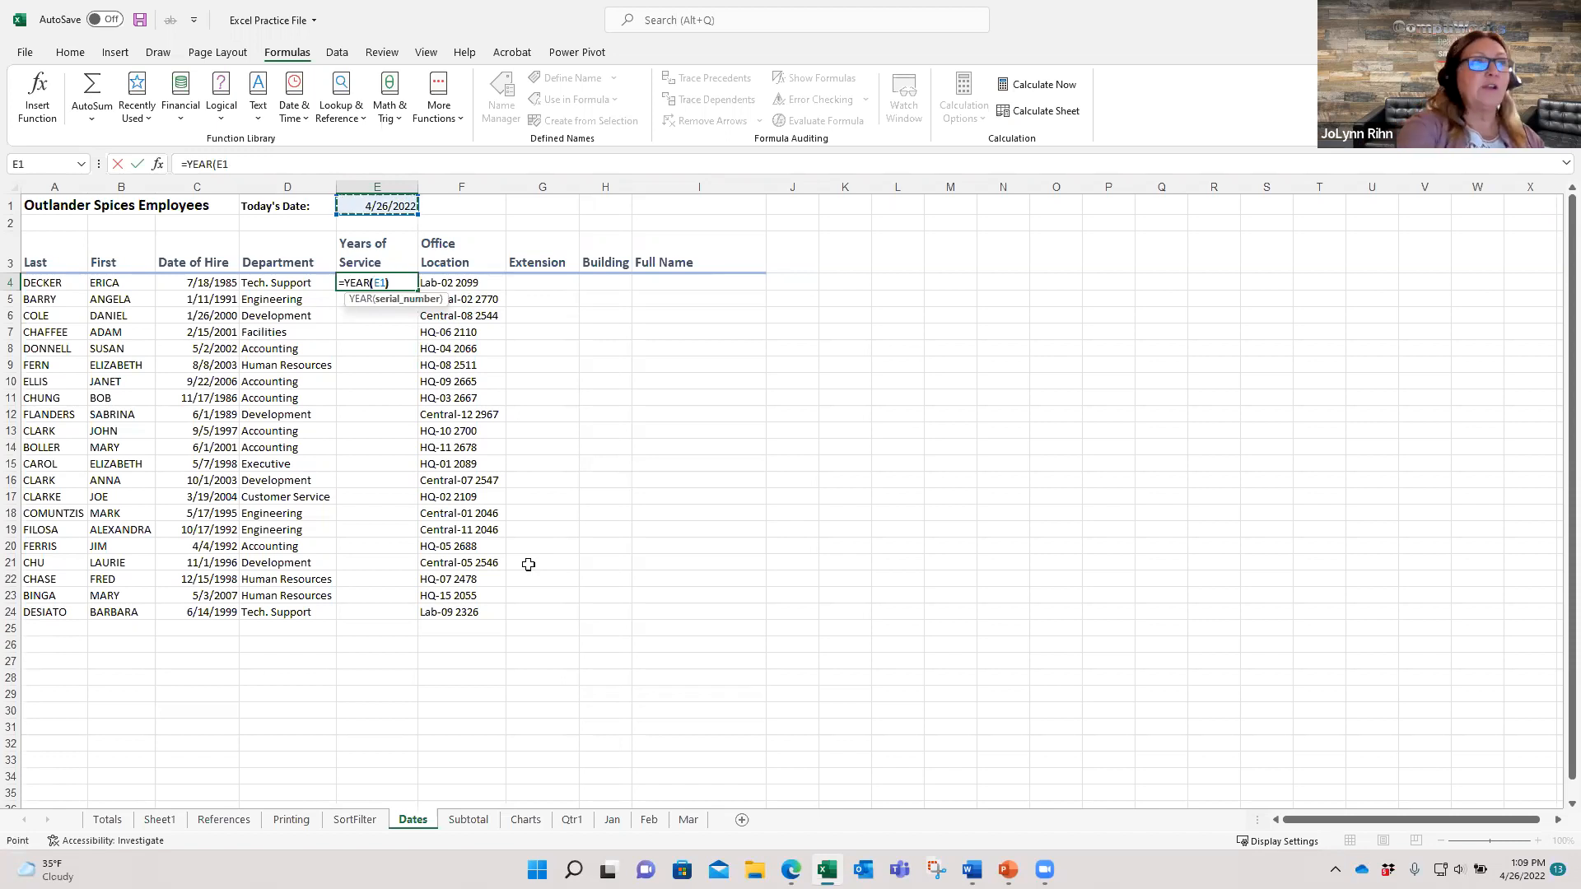
{"action": "type", "text": ")-"}
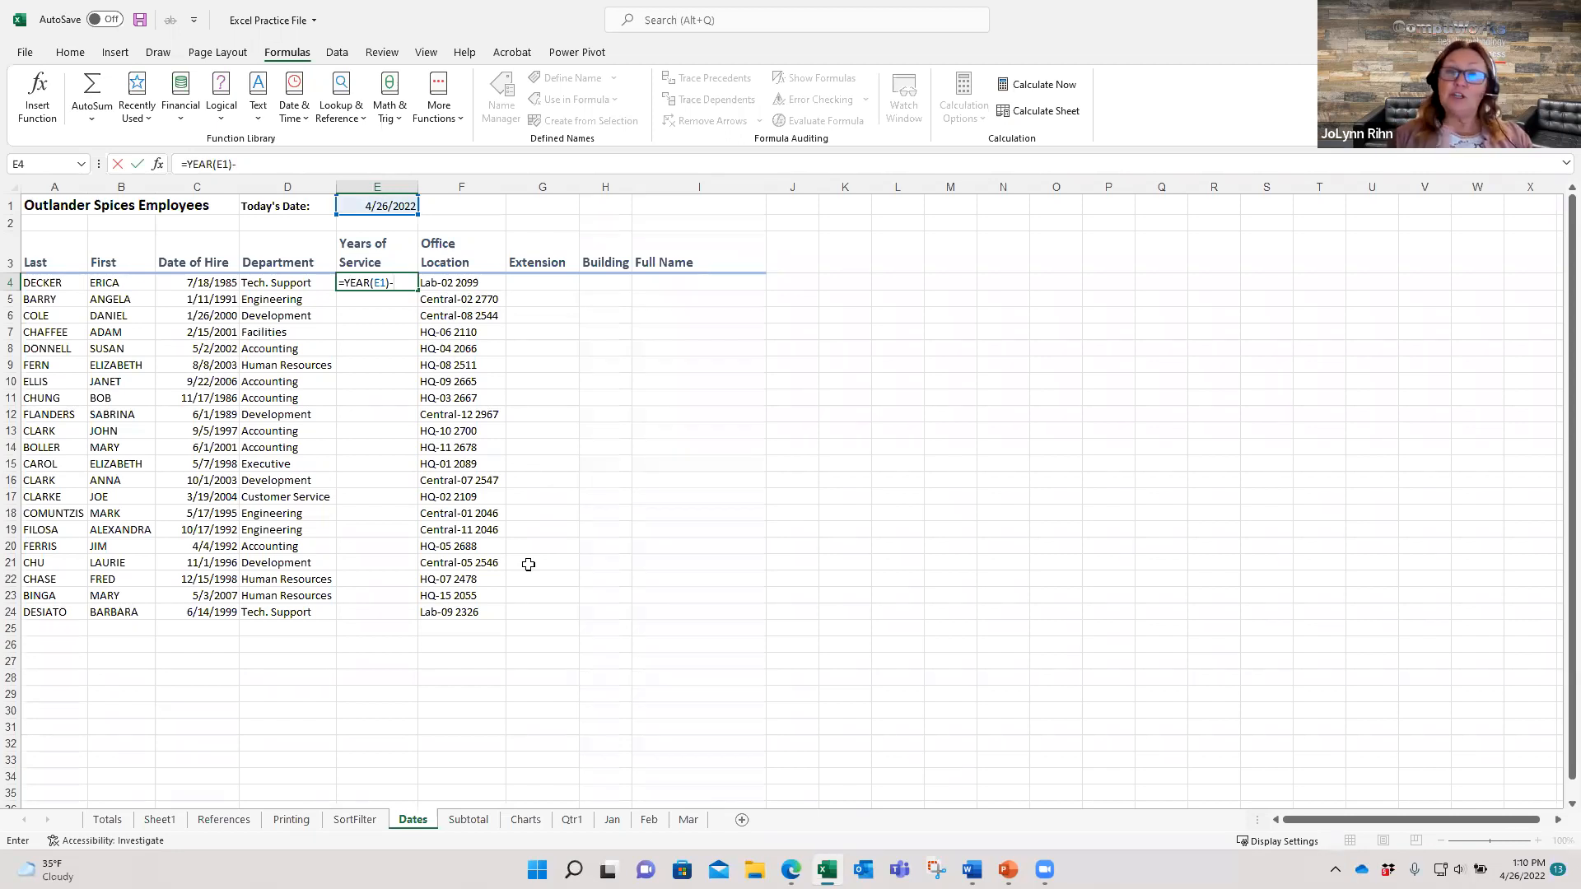
{"action": "type", "text": "y"}
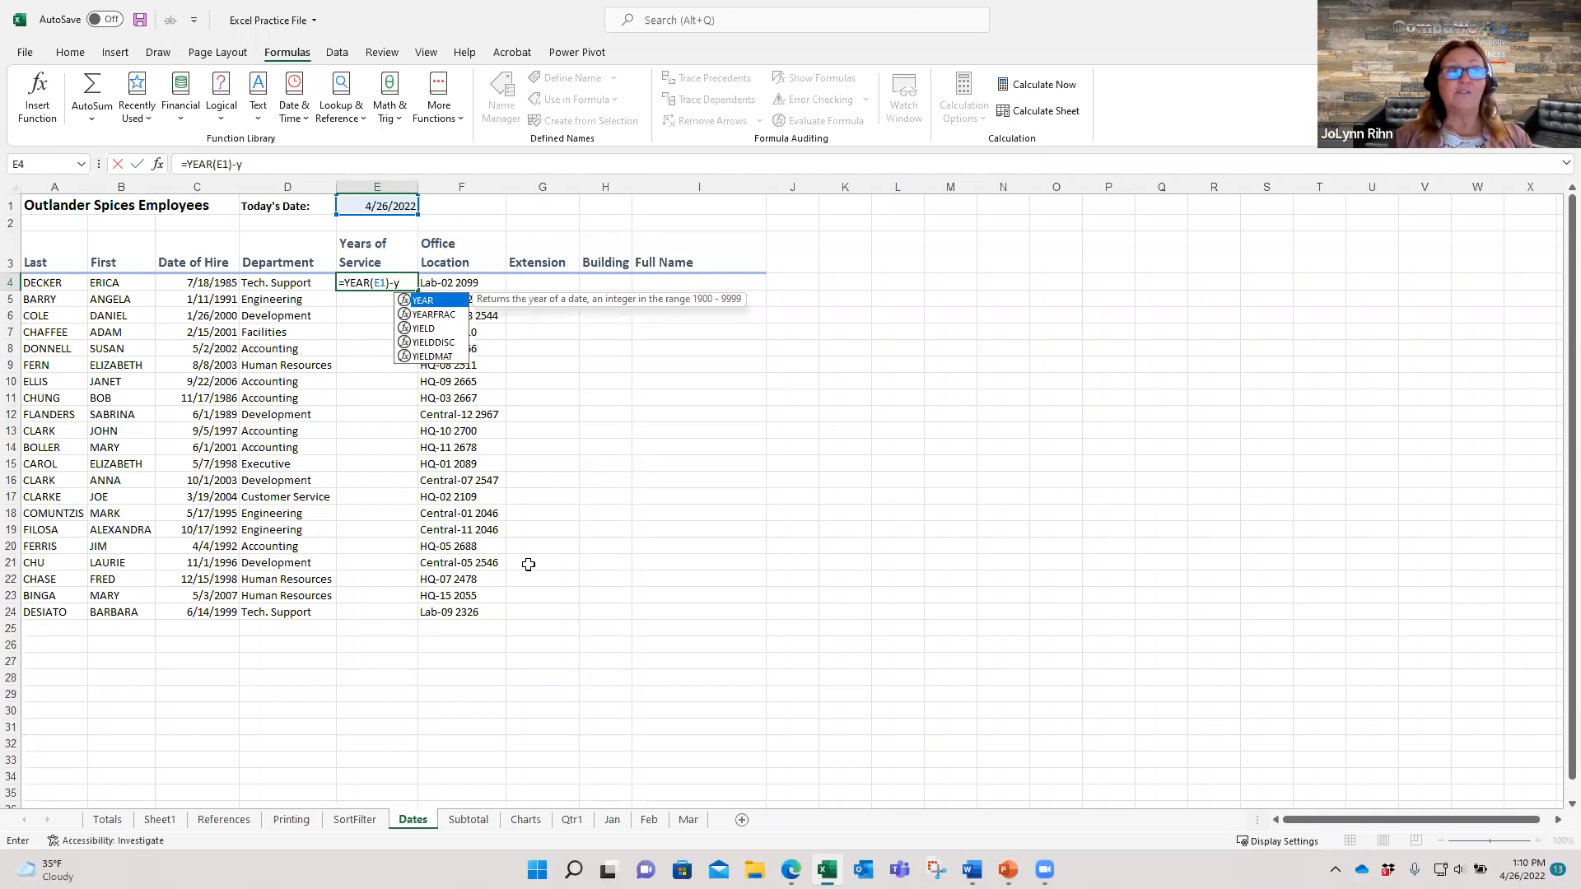
{"action": "key", "text": "Tab"}
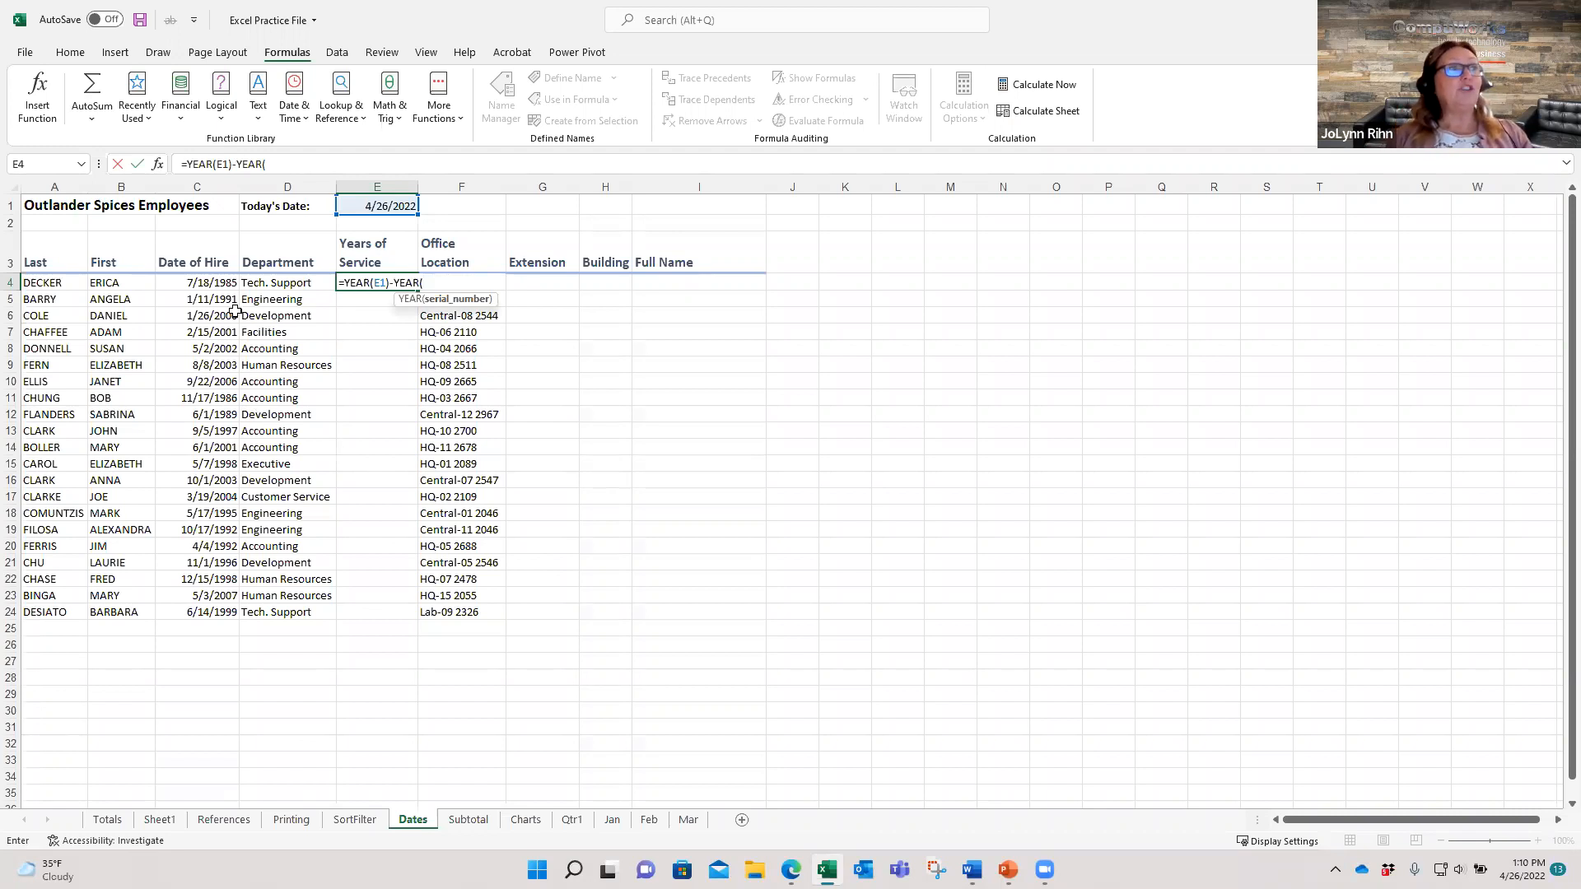
{"action": "left_click", "coordinate": [220, 280]}
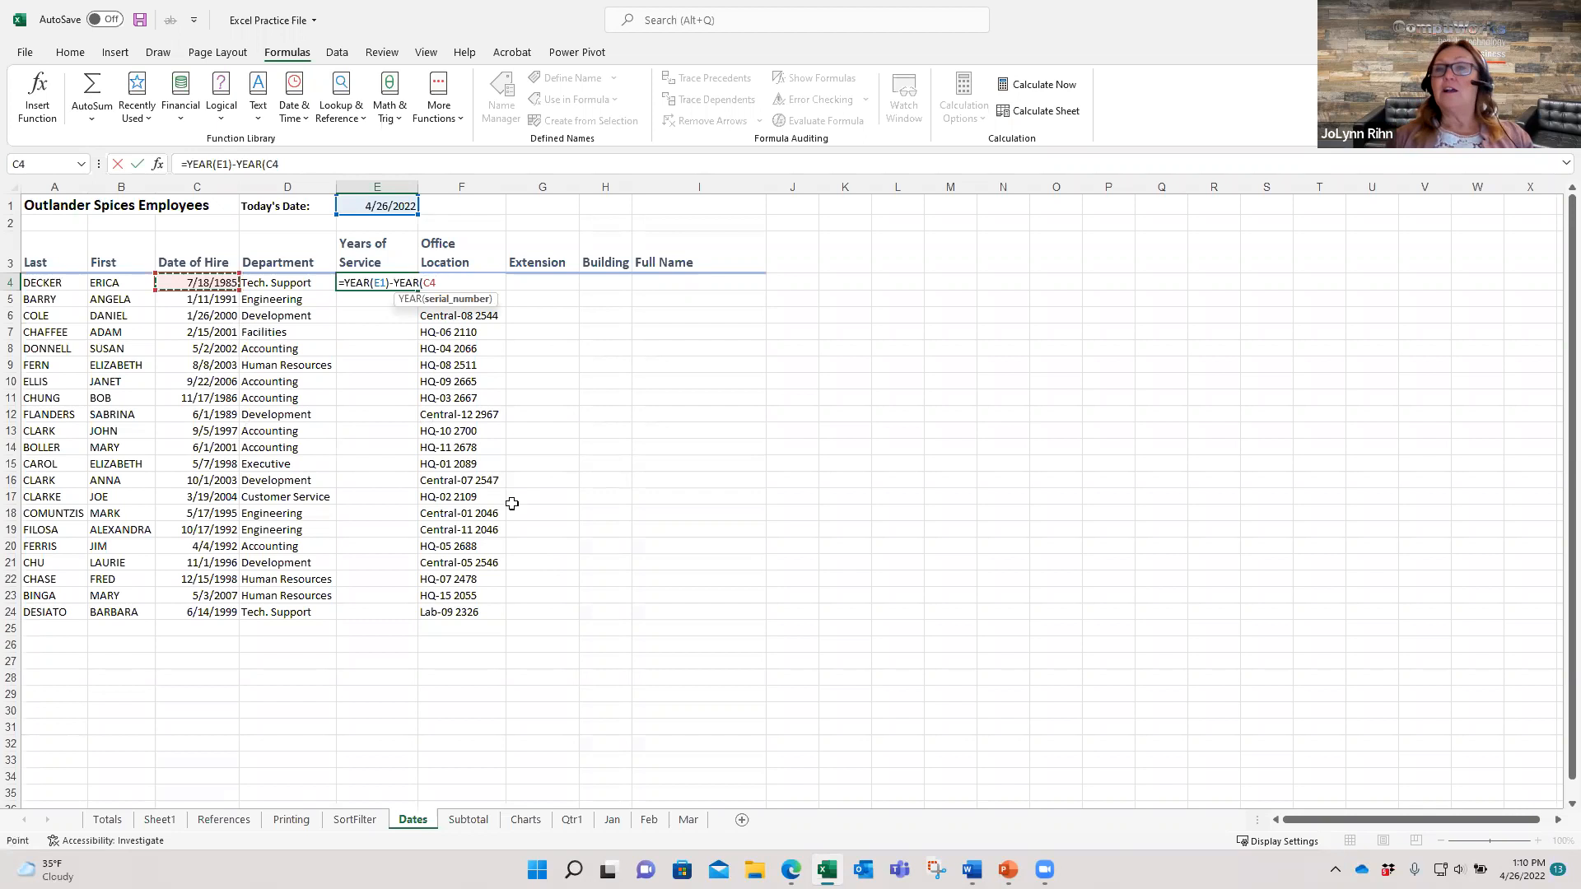
{"action": "type", "text": ")"}
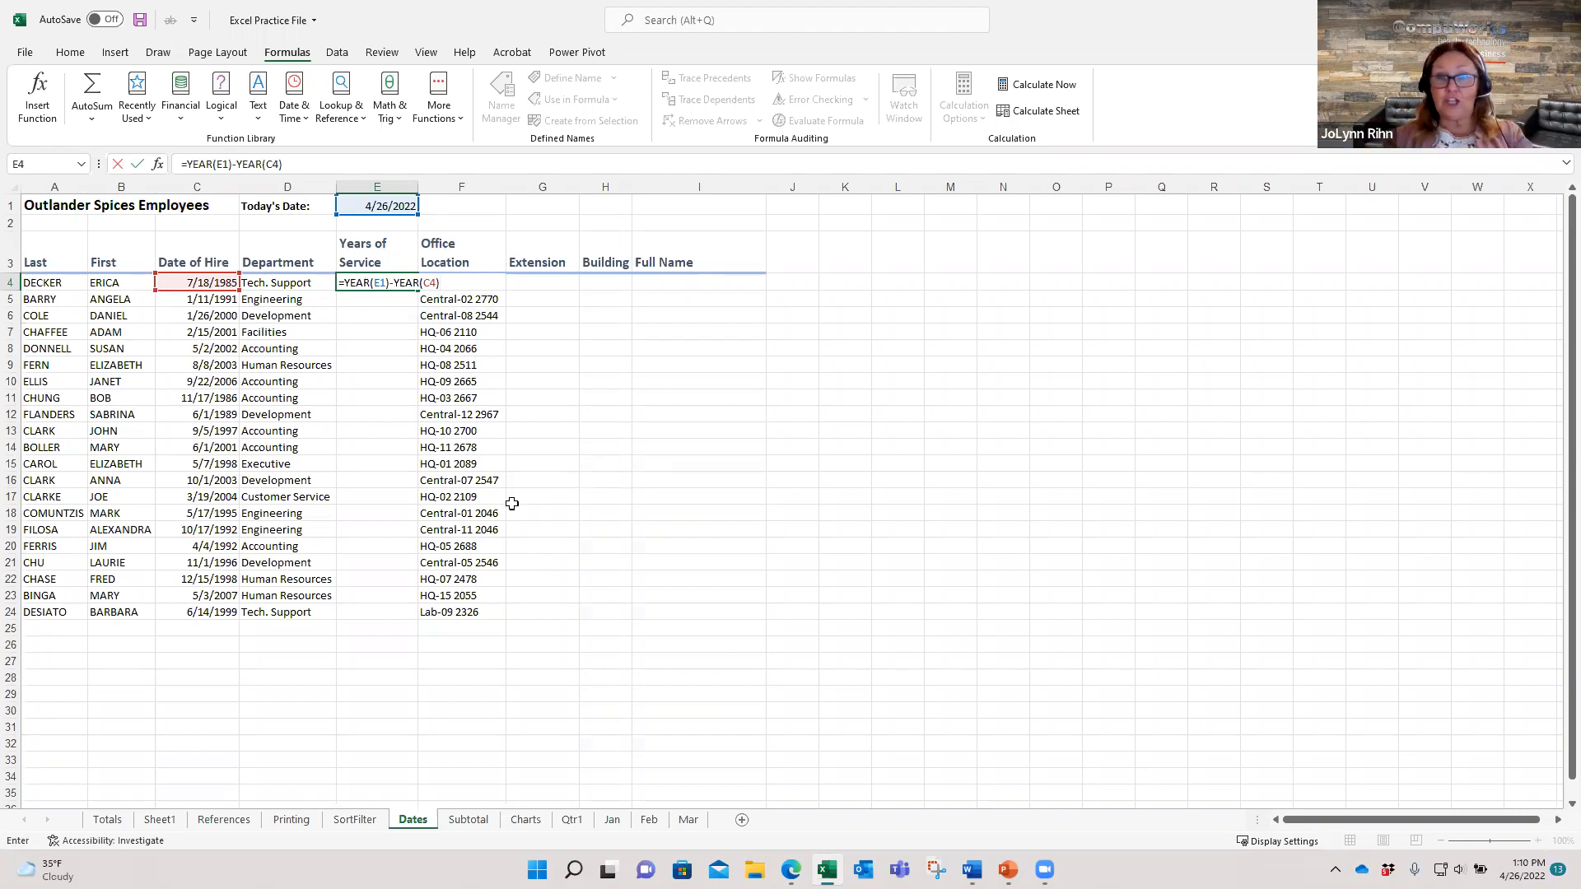
{"action": "key", "text": "ctrl+Return"}
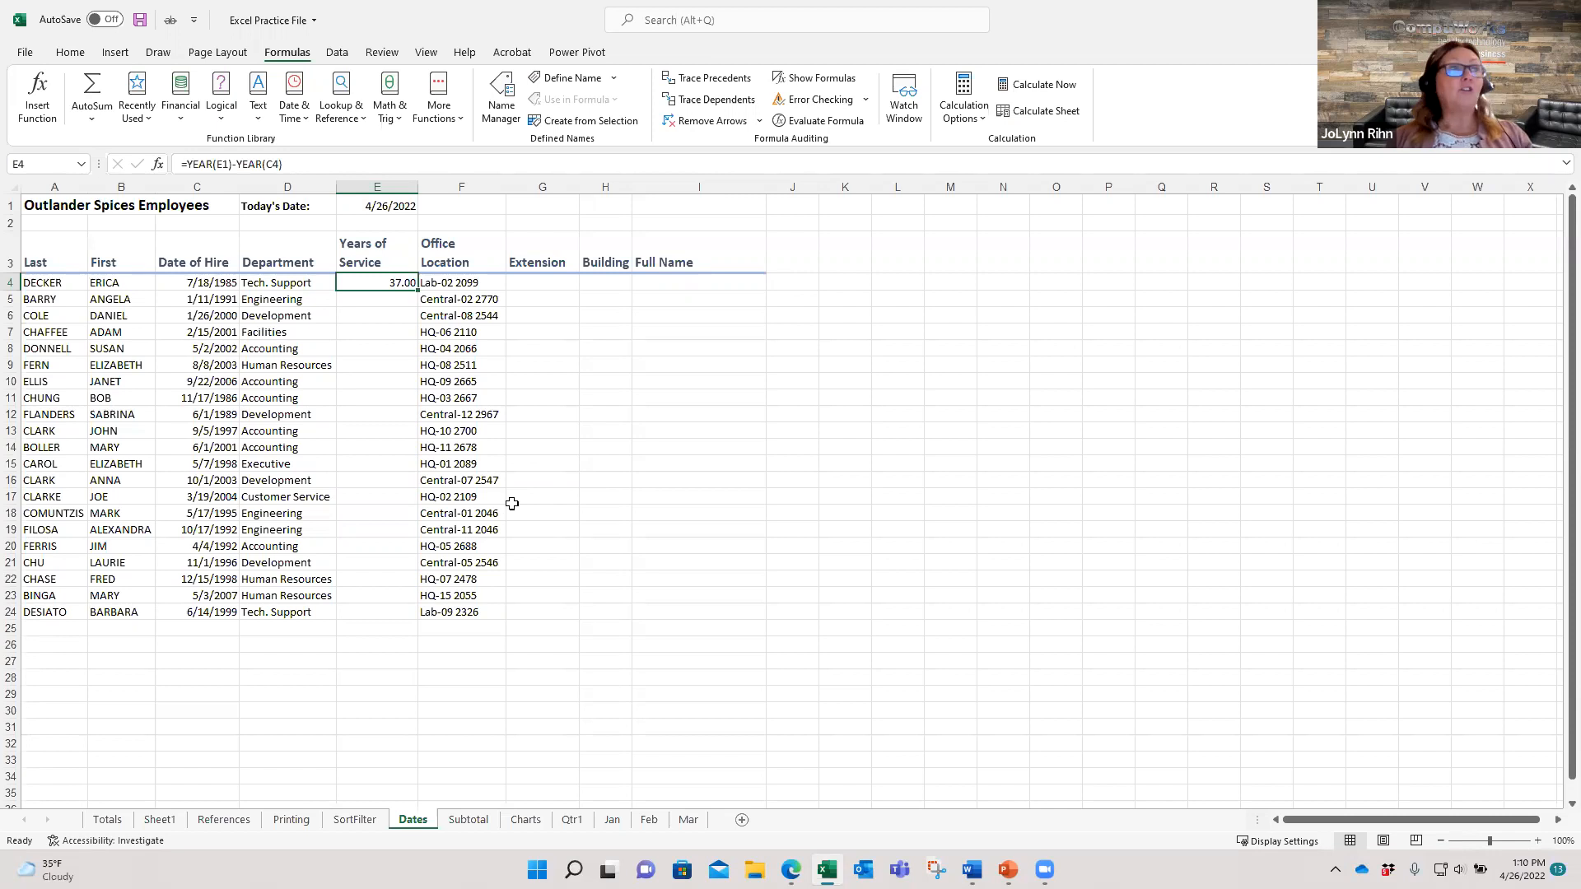
Apply the General number format to the years of service value in E4
{"action": "left_click", "coordinate": [70, 52]}
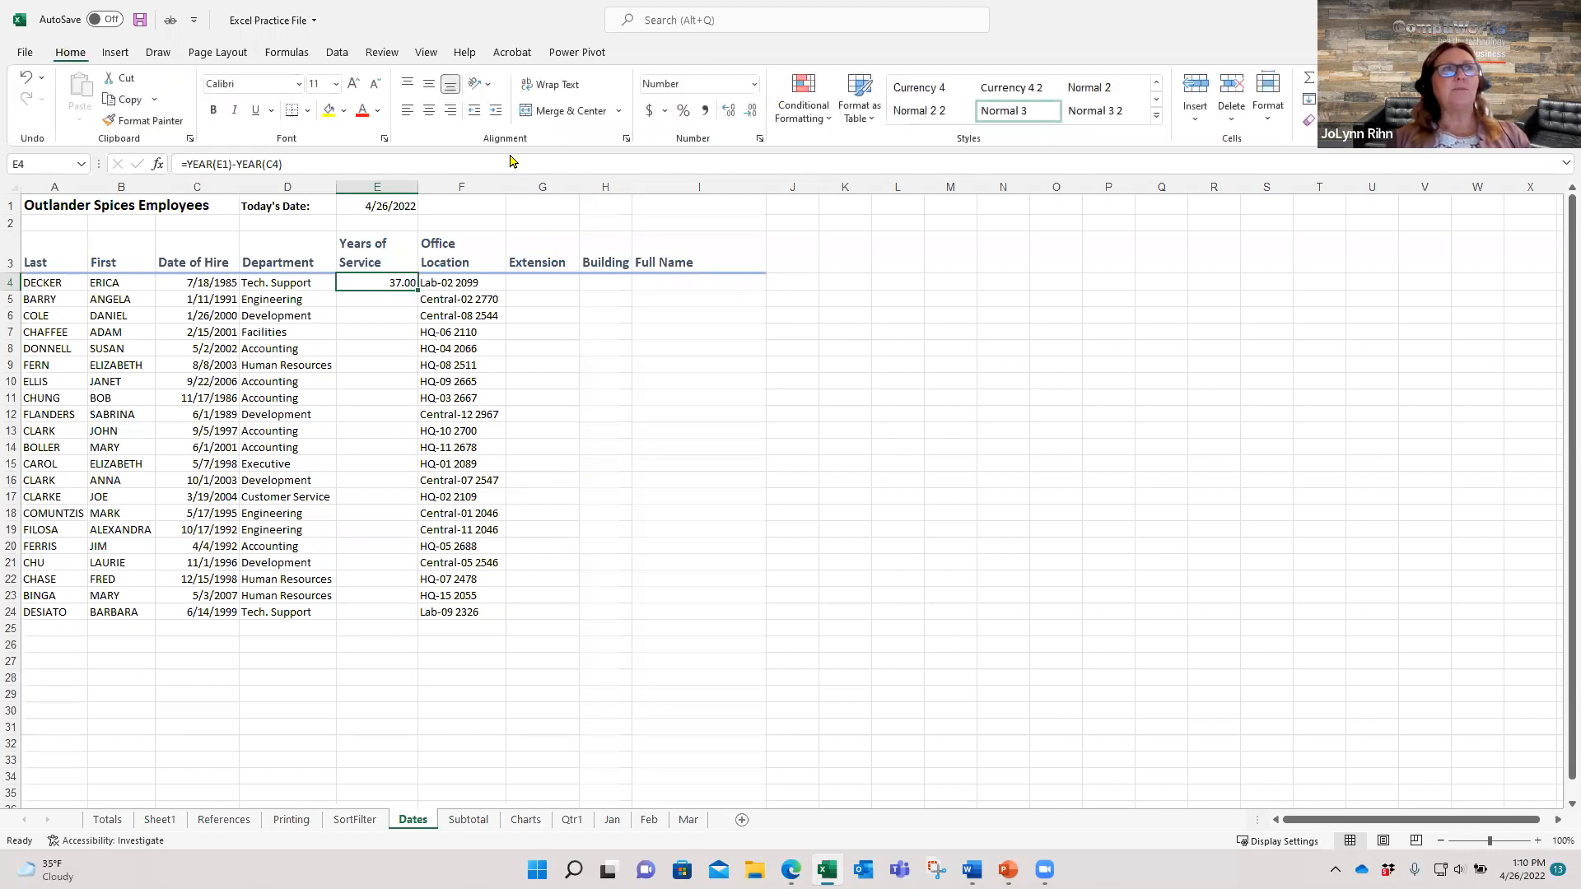
{"action": "left_click", "coordinate": [754, 85]}
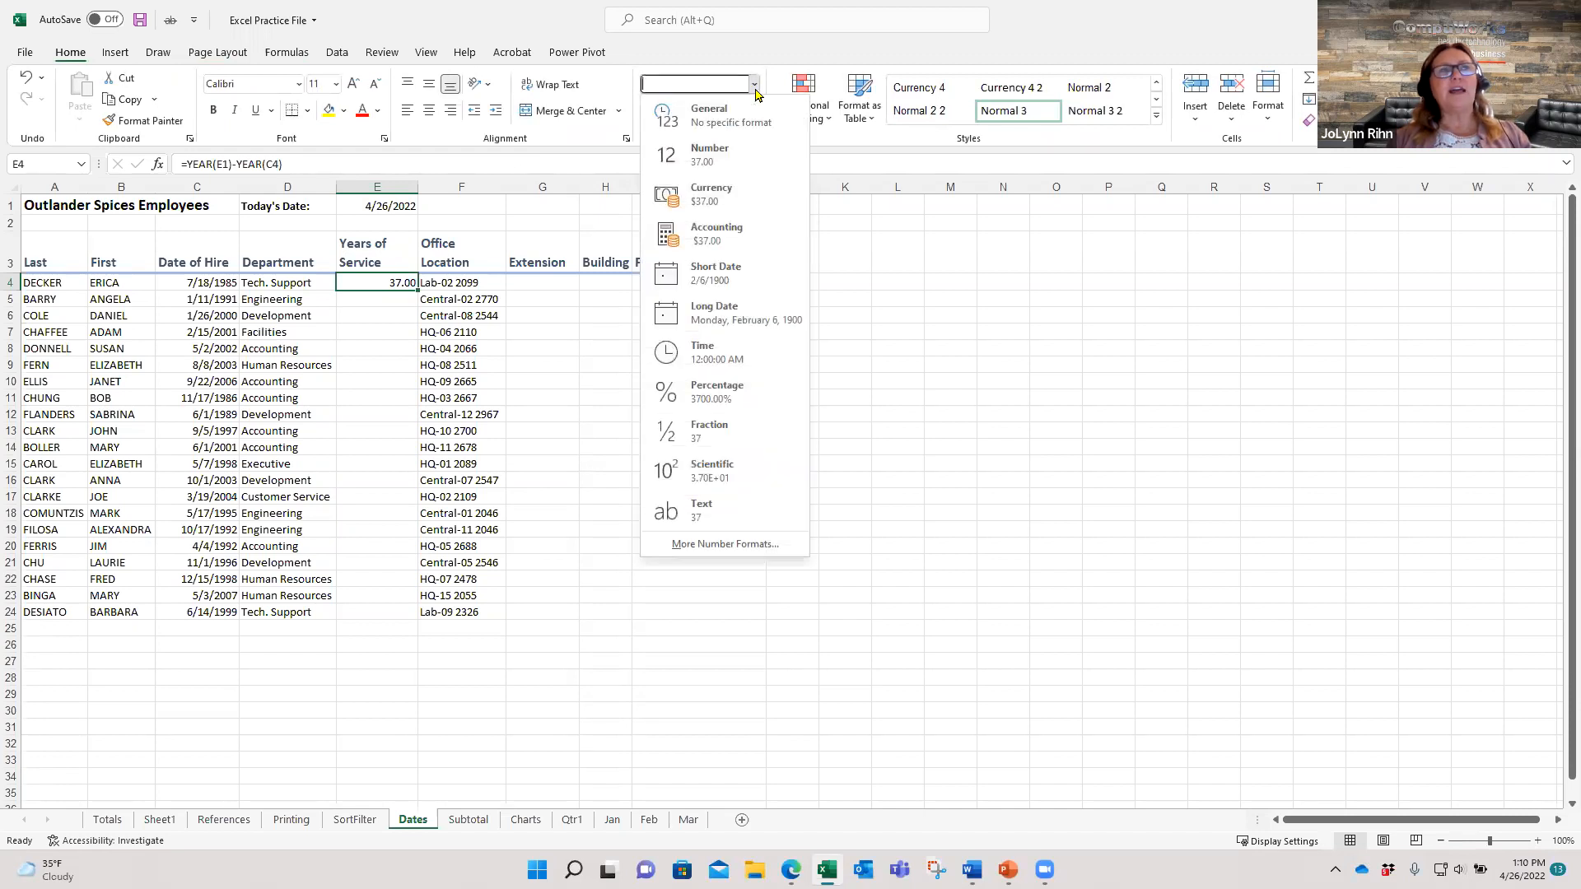
{"action": "left_click", "coordinate": [728, 123]}
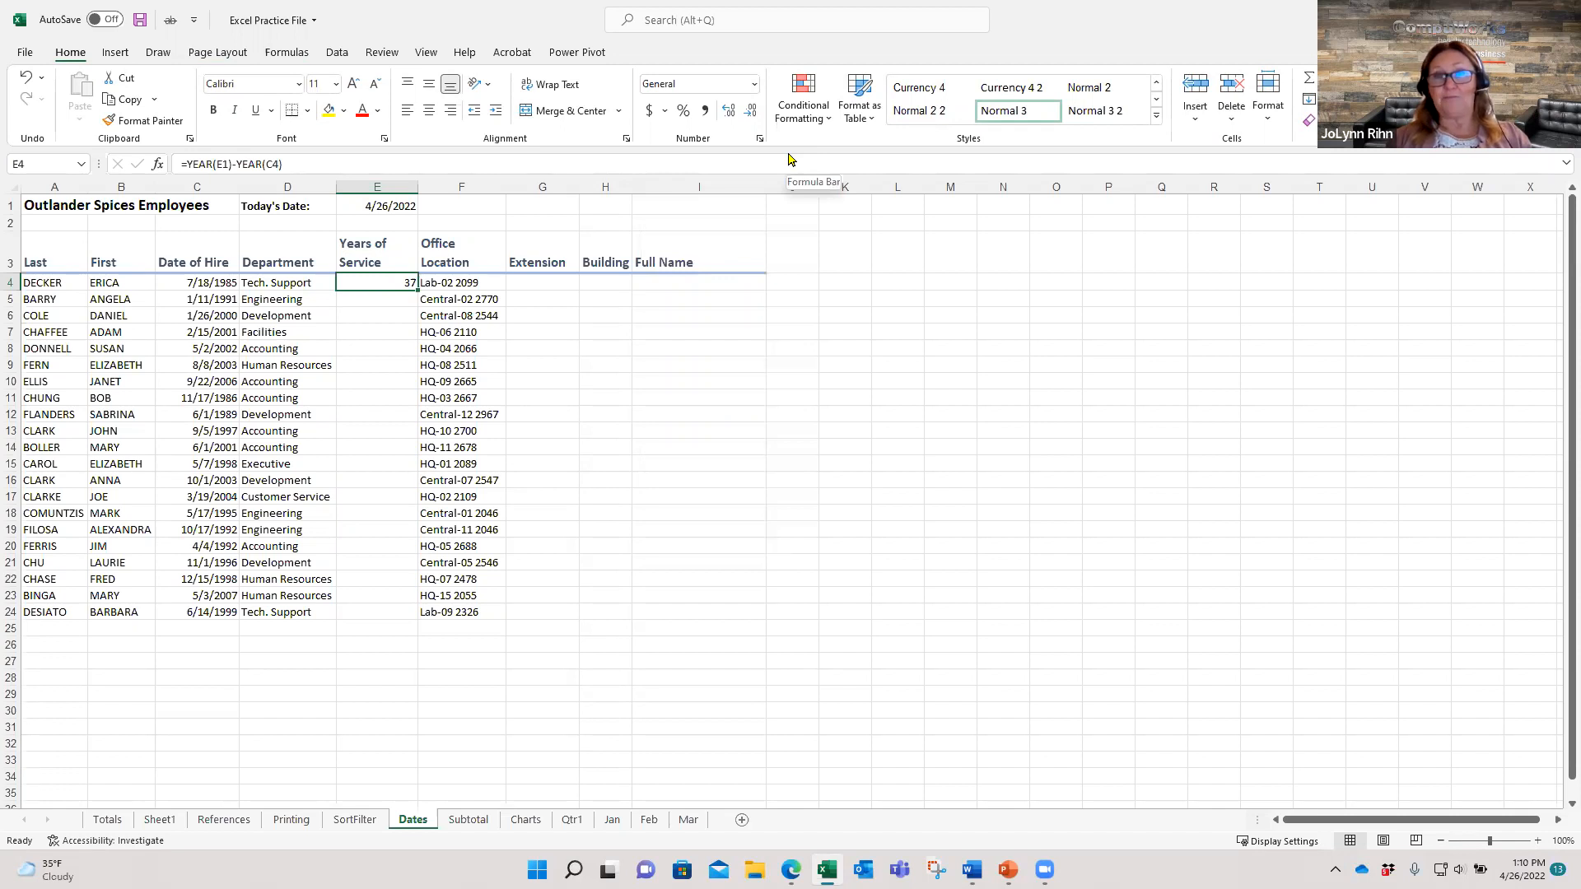
Try to fill the E4 formula down to E24, and compare the formulas in E5 and E4
{"action": "double_click", "coordinate": [416, 288]}
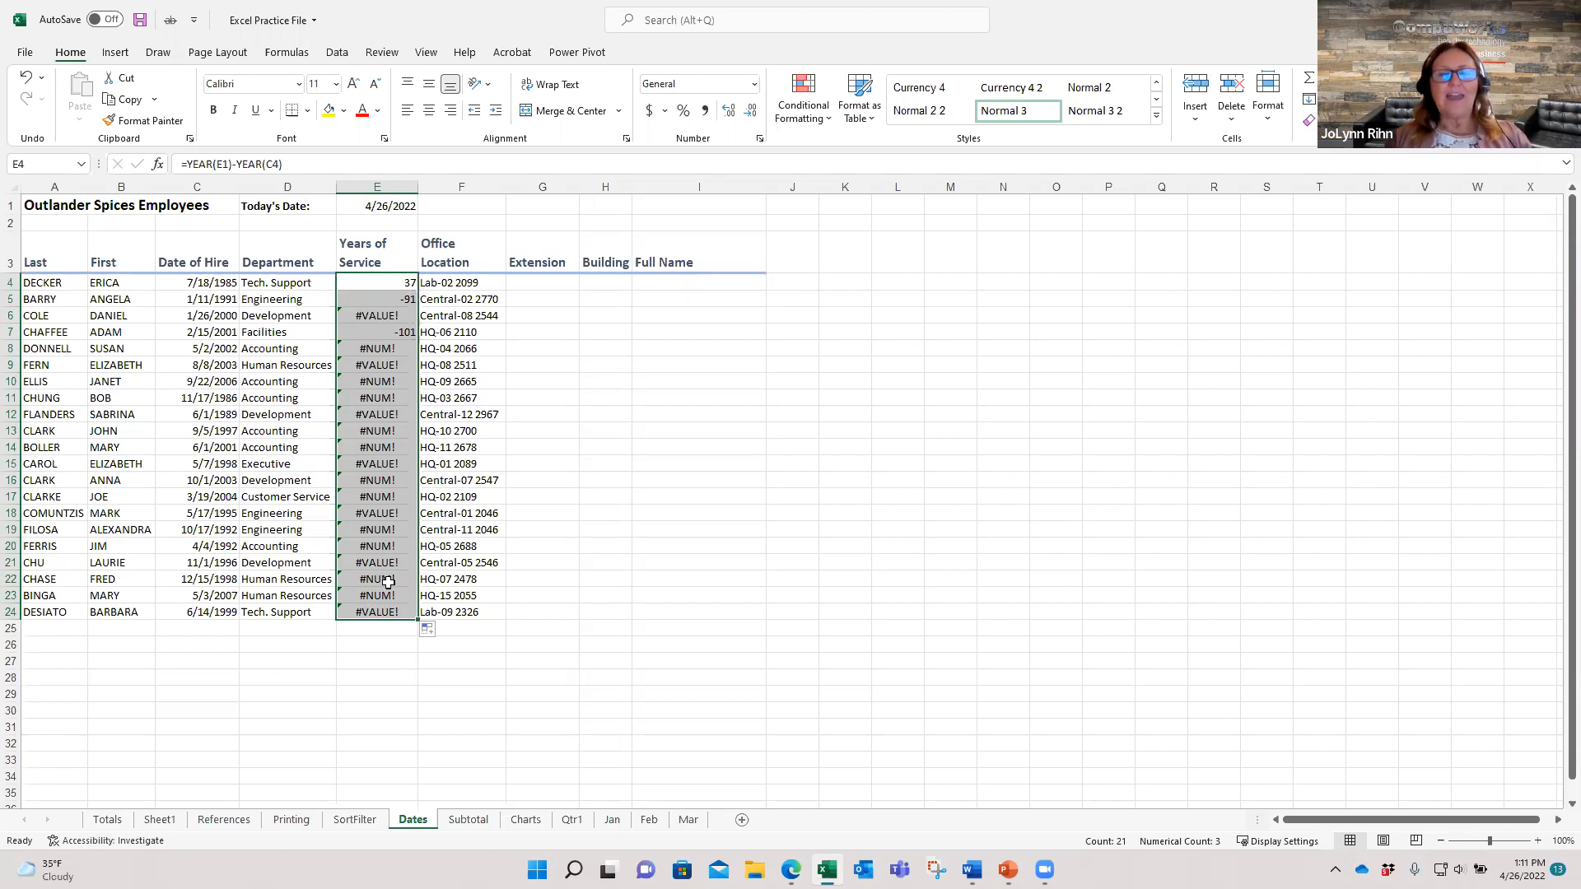
{"action": "left_click", "coordinate": [387, 302]}
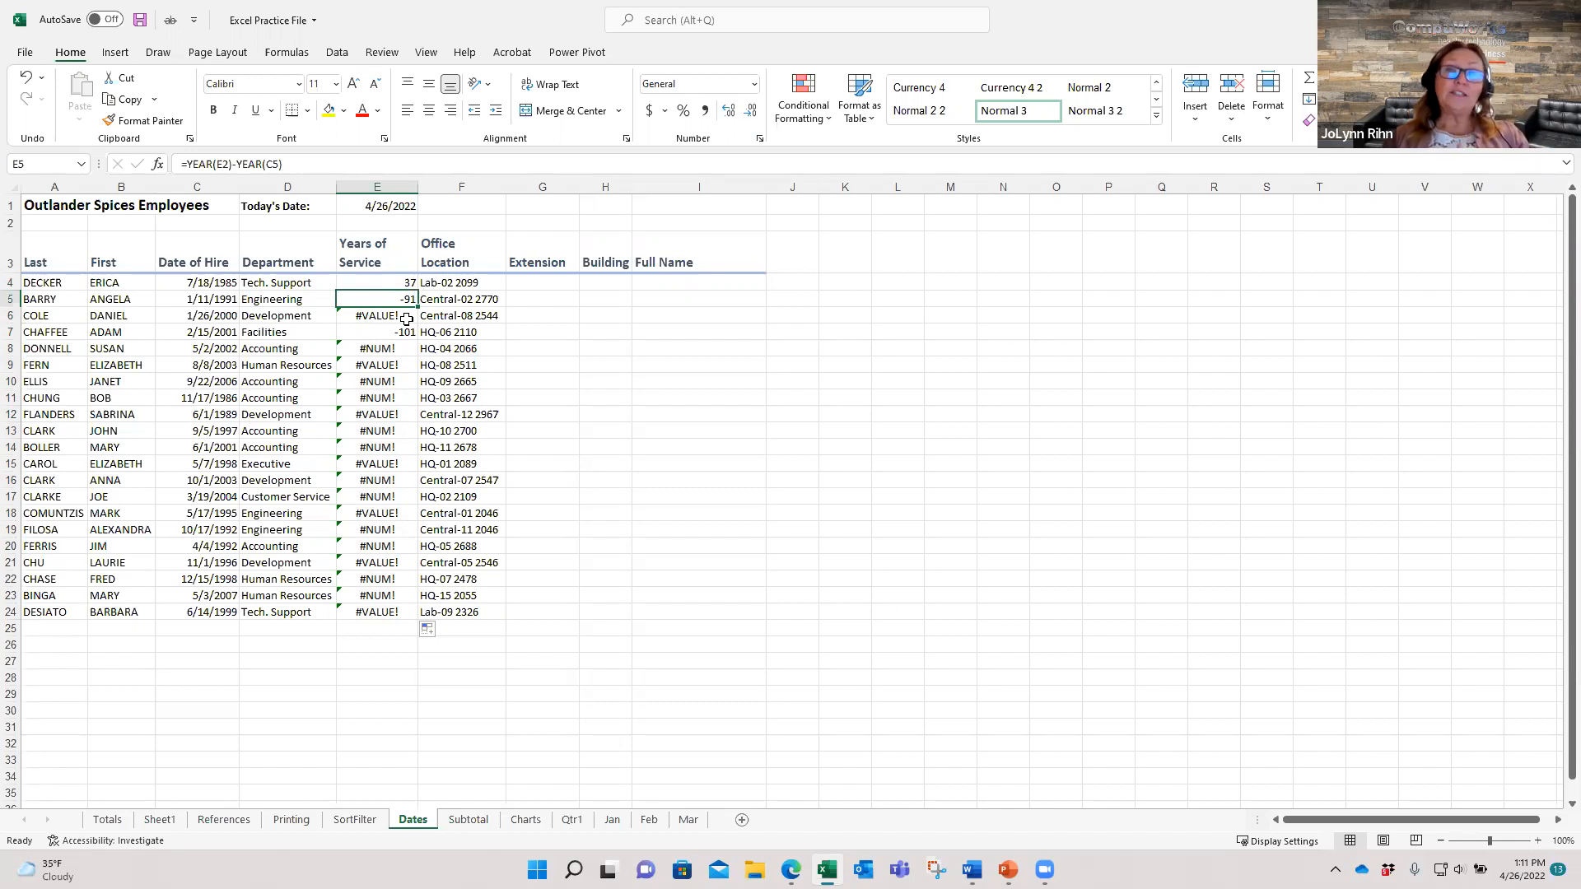
{"action": "left_click", "coordinate": [395, 283]}
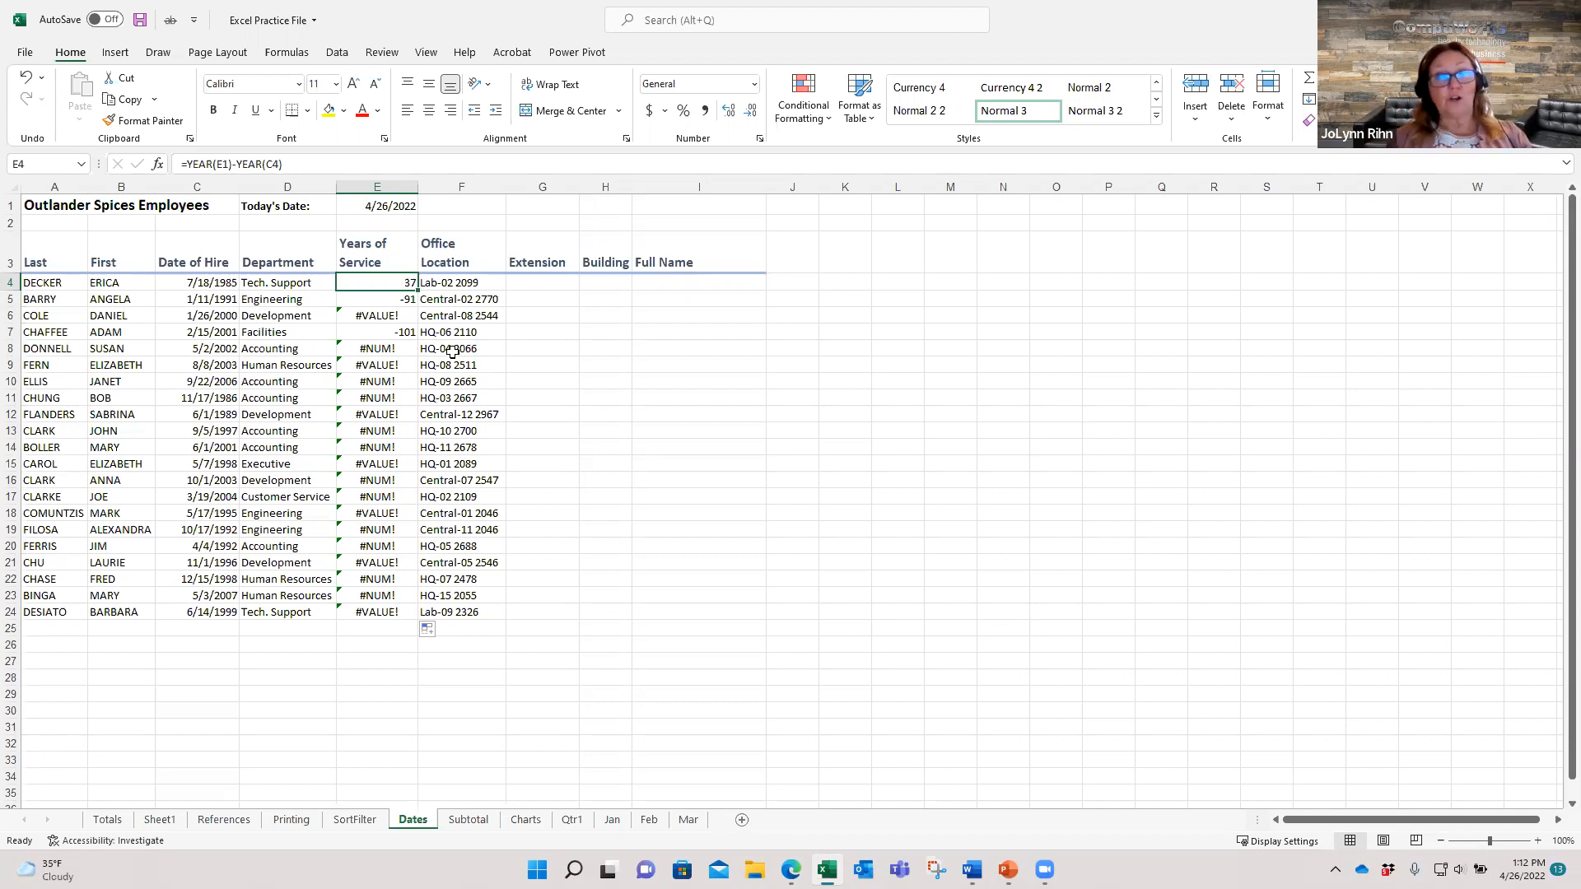
Make the E1 reference in E4 absolute, giving =YEAR($E$1)-YEAR(C4), and fill the formula down to E24
{"action": "left_click", "coordinate": [224, 164]}
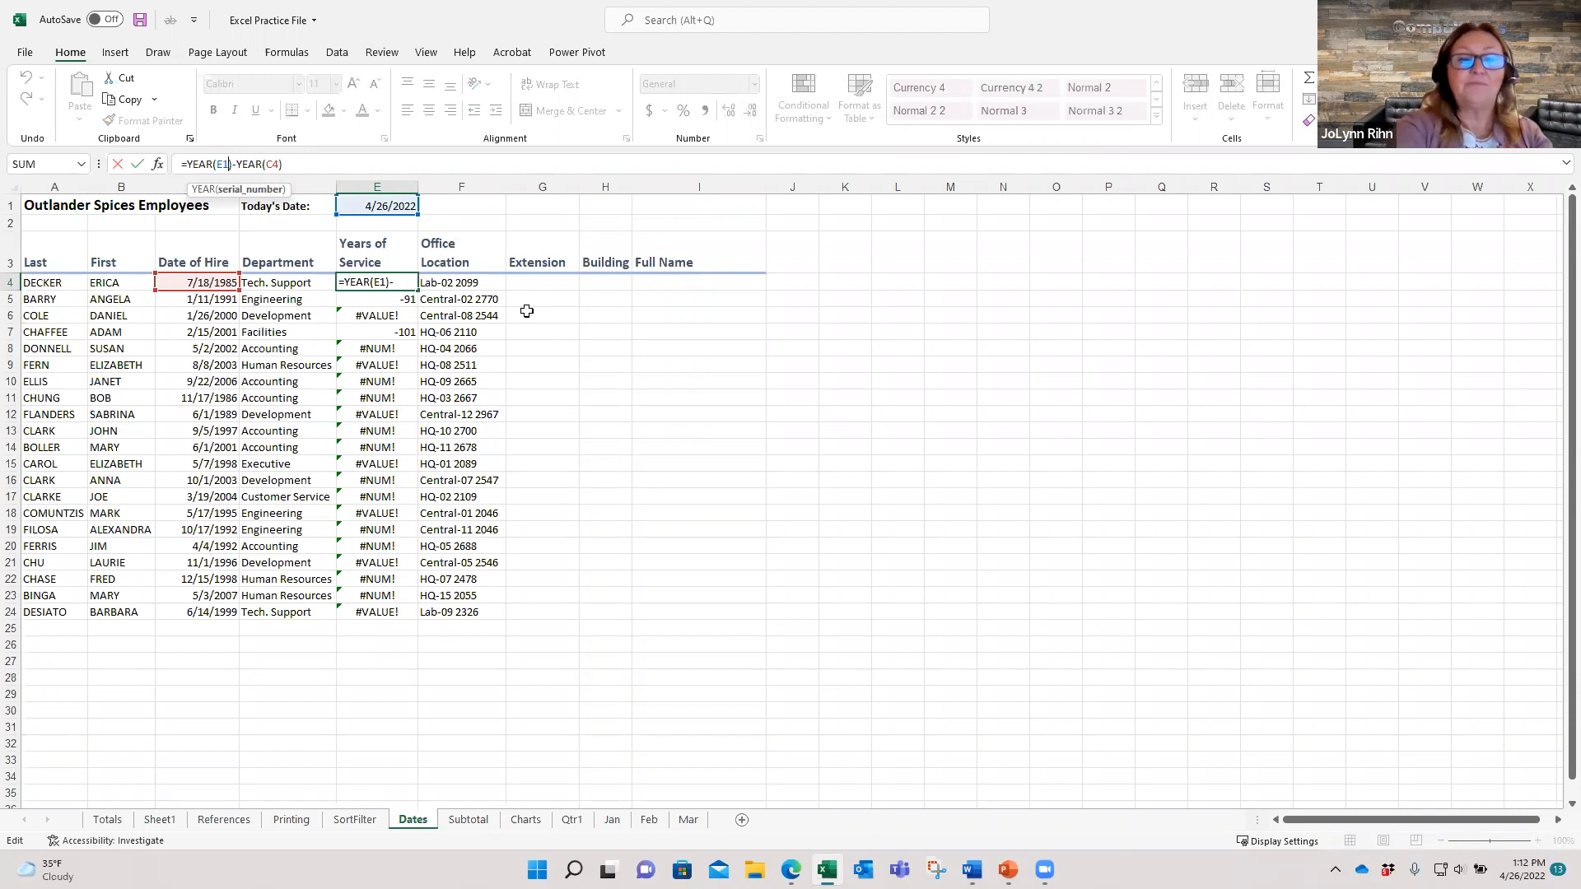
{"action": "key", "text": "F4"}
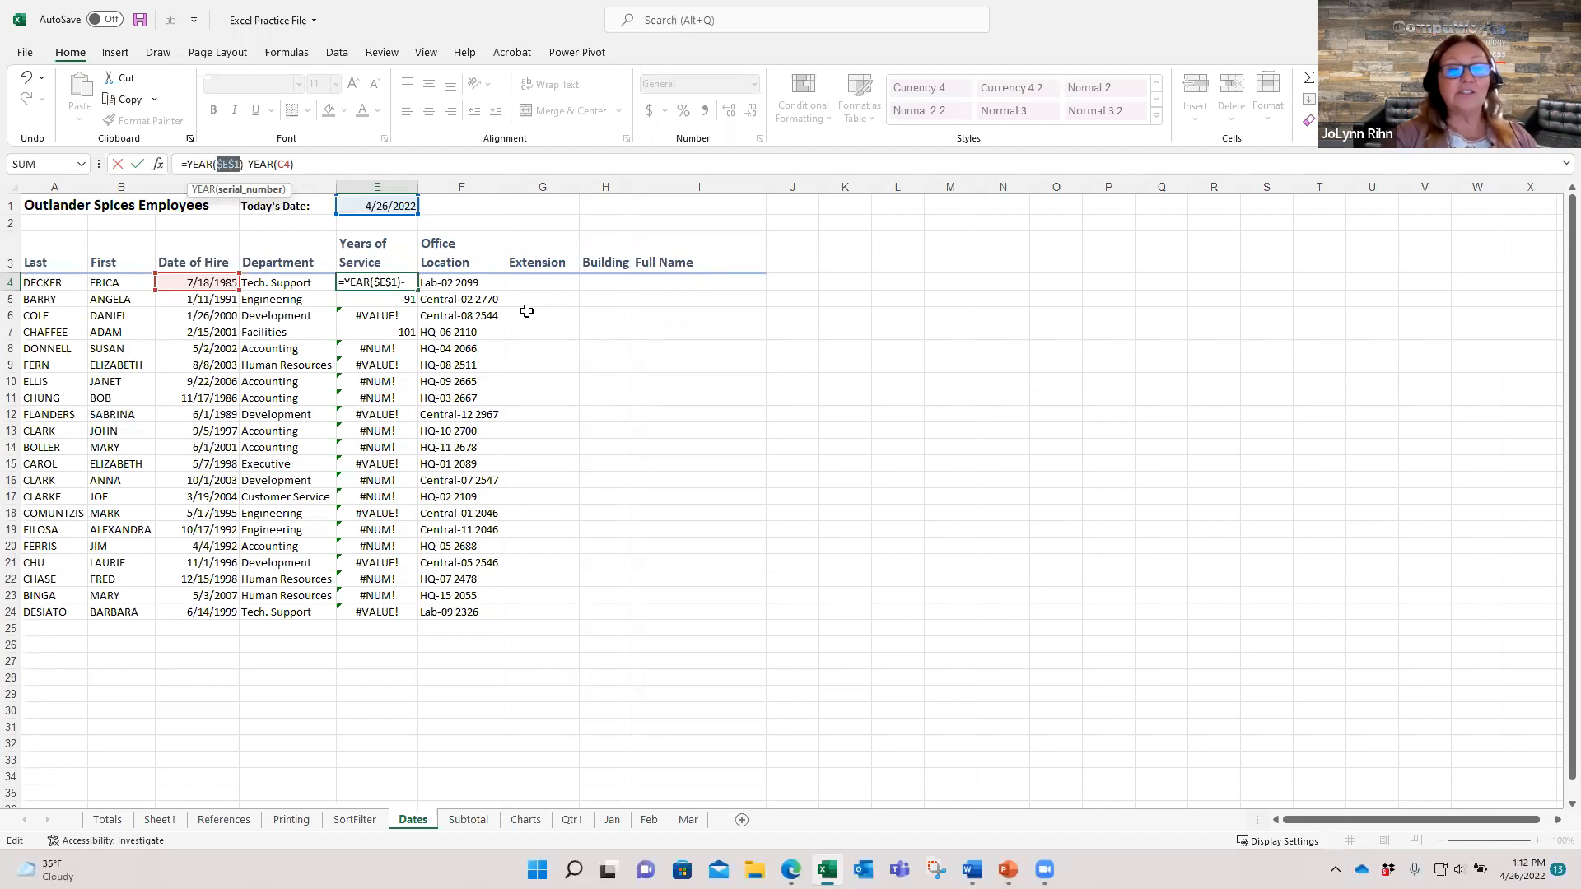
{"action": "key", "text": "ctrl+Return"}
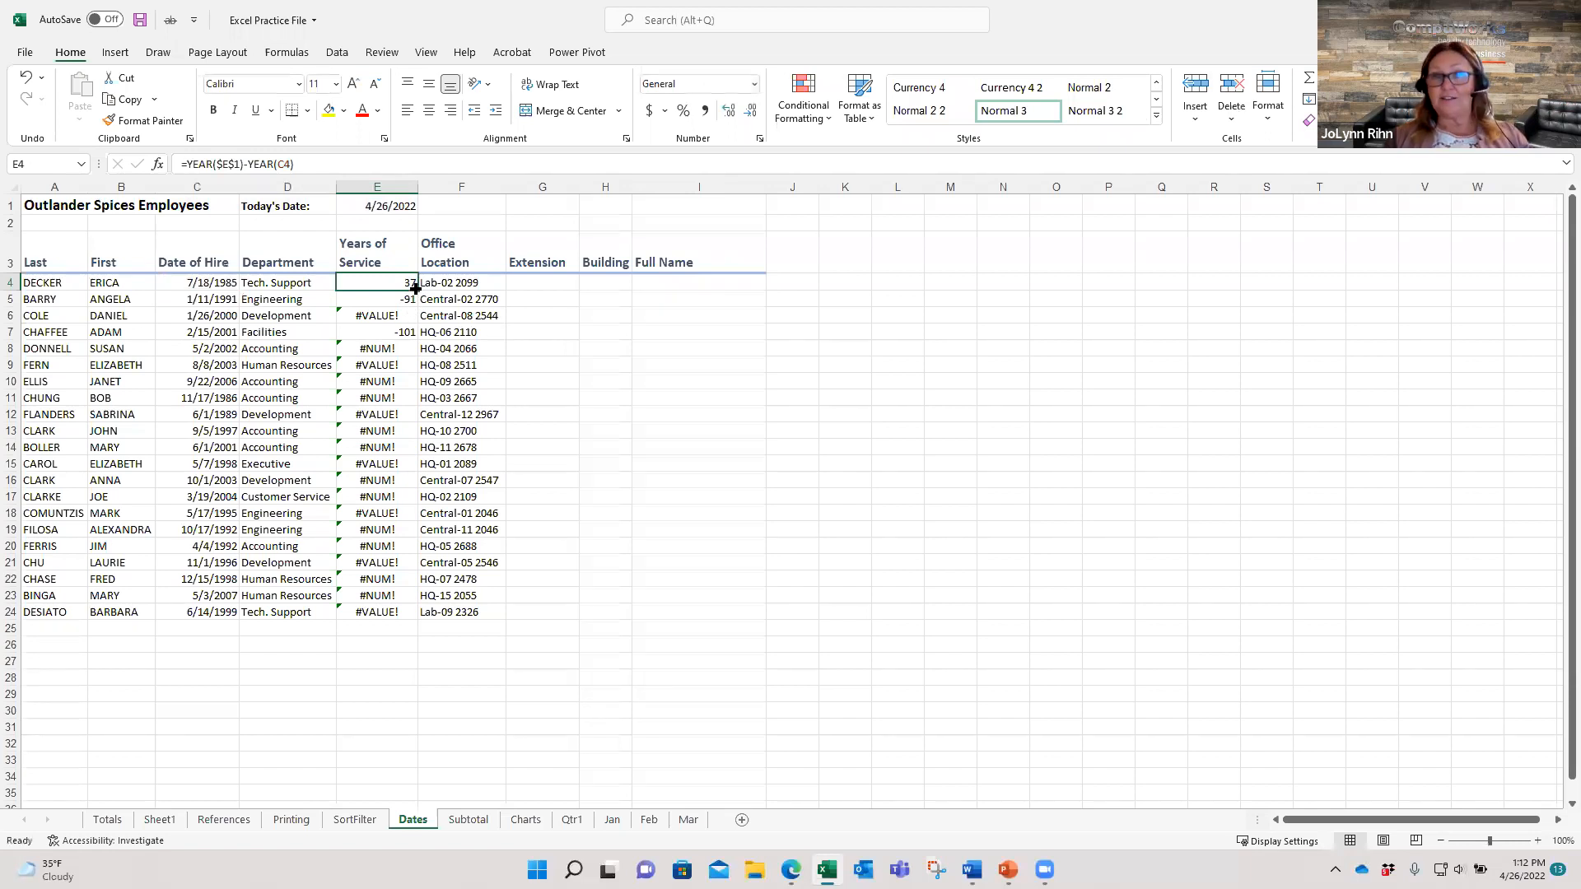
{"action": "double_click", "coordinate": [415, 289]}
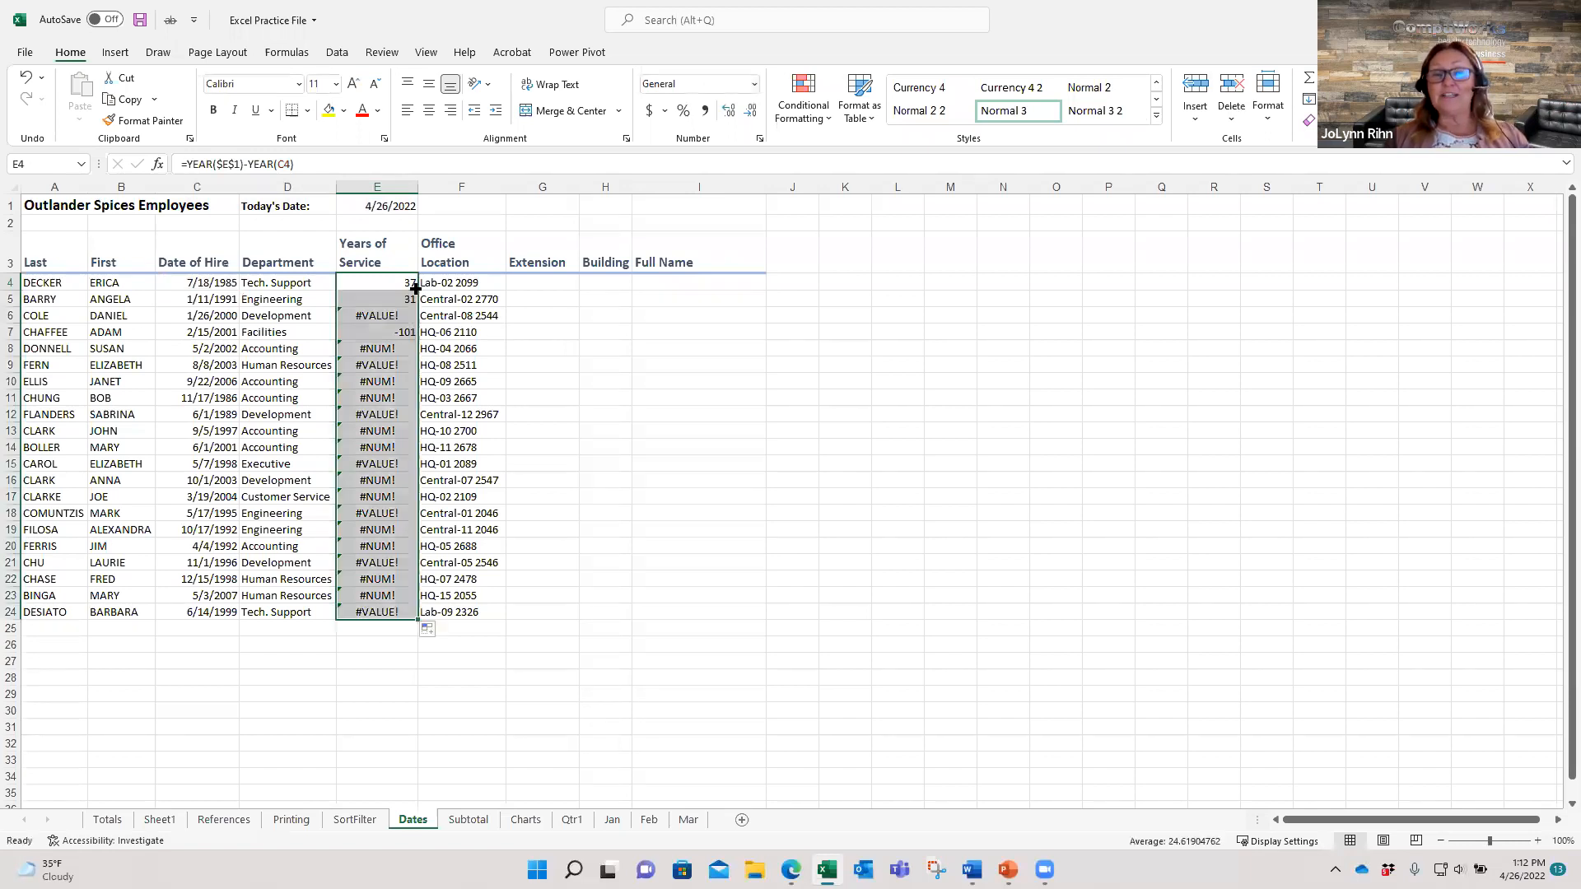
Check the references in the copied Years of Service formulas in E6, E9 and E11
{"action": "left_click", "coordinate": [387, 316]}
{"action": "left_click", "coordinate": [388, 365]}
{"action": "left_click", "coordinate": [392, 398]}
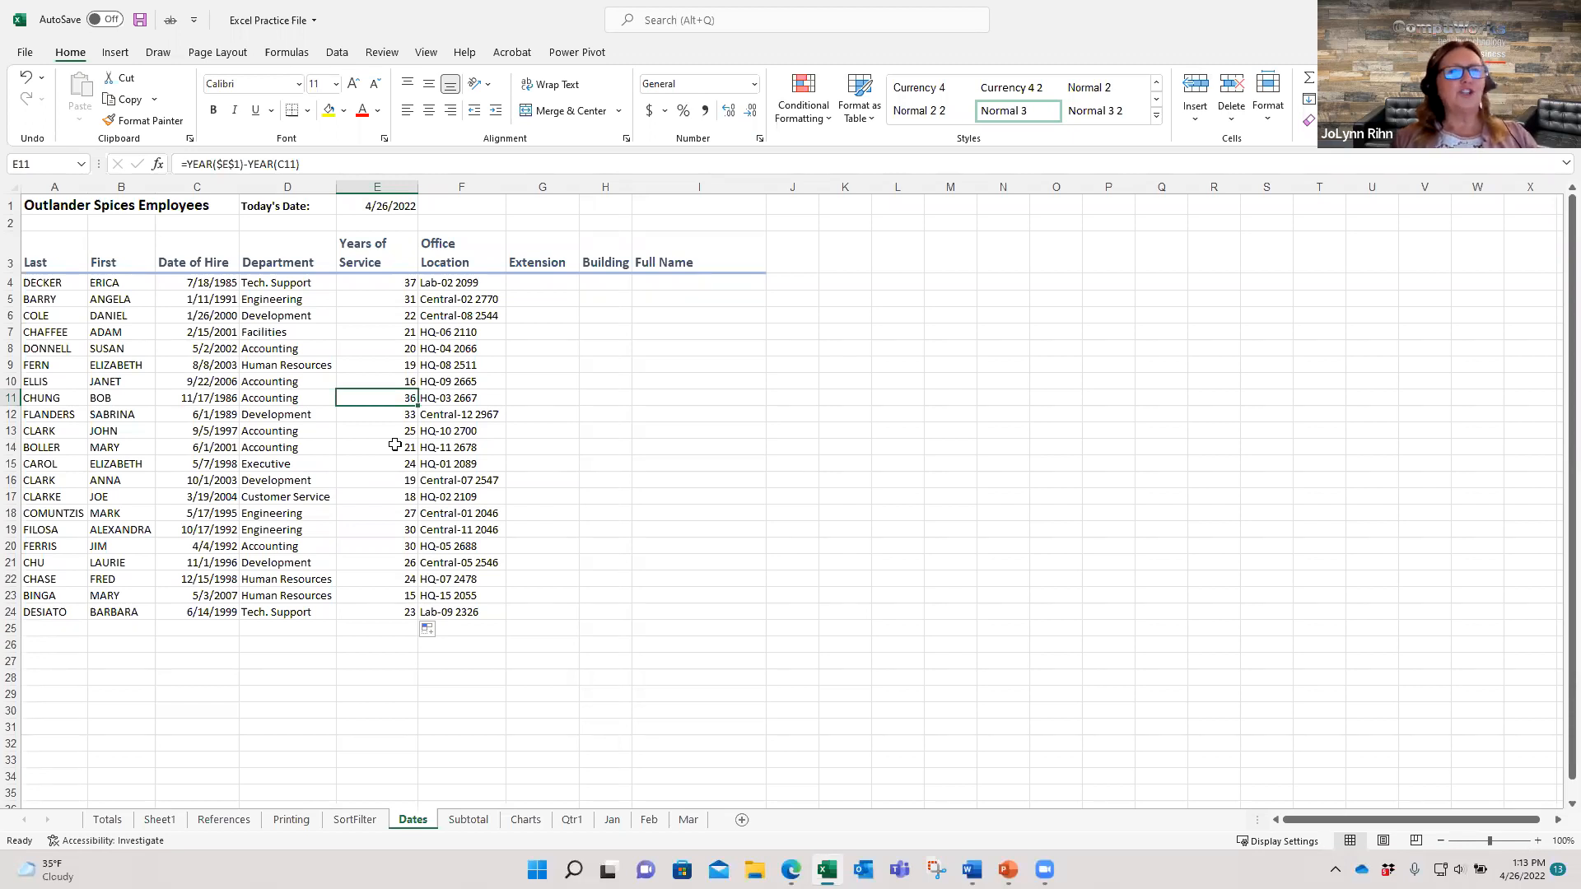
Extract the four-character extension into G4 with =RIGHT(F4,4) and fill the formula down to G24
{"action": "left_click", "coordinate": [551, 284]}
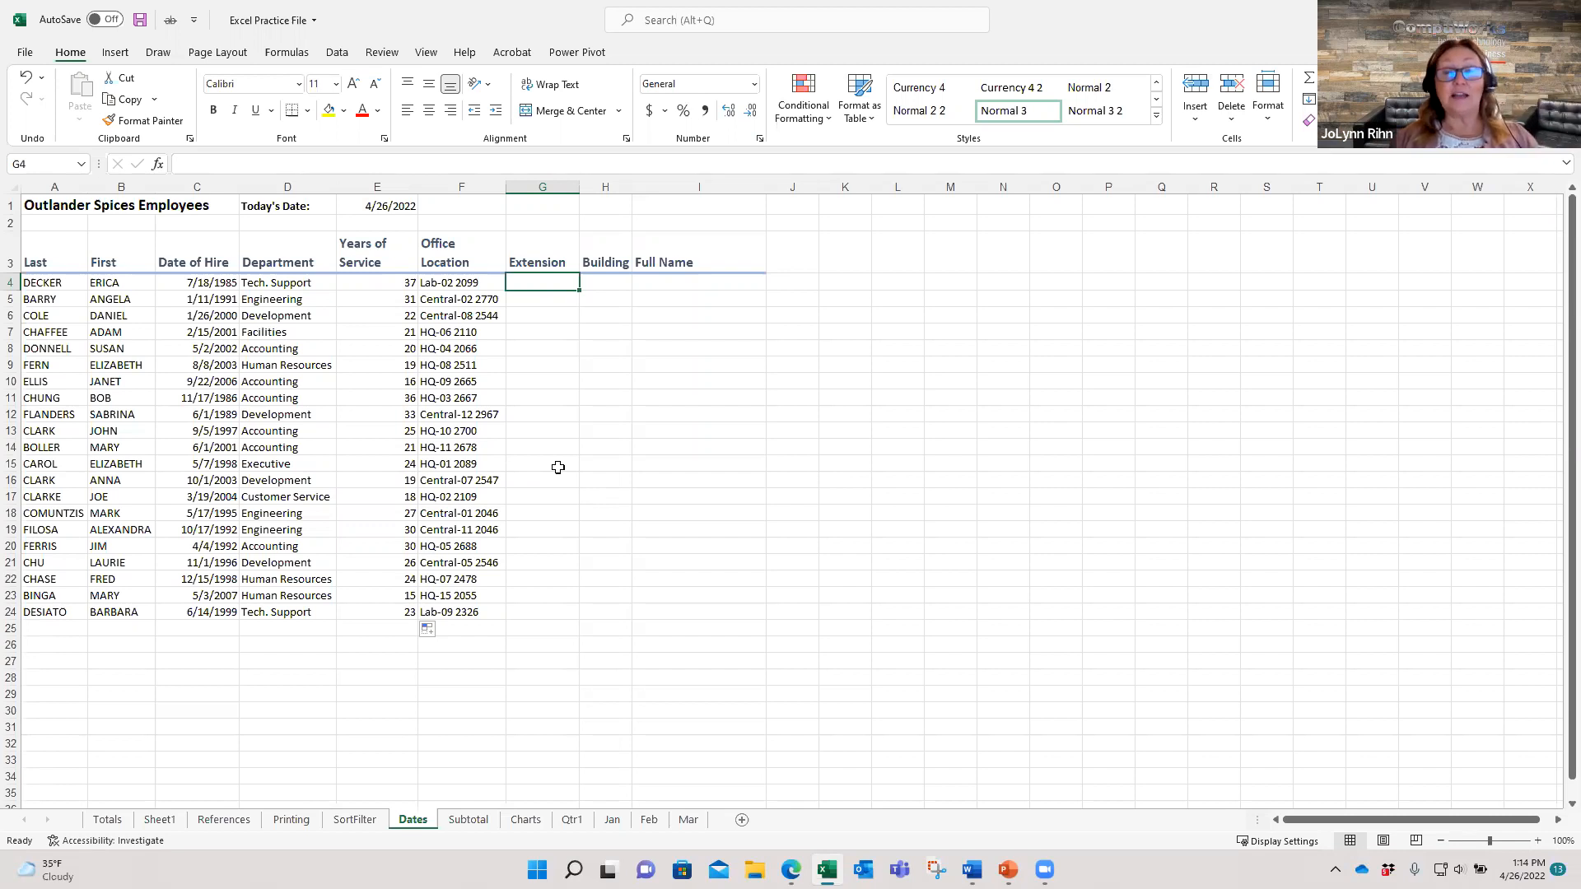
{"action": "type", "text": "="}
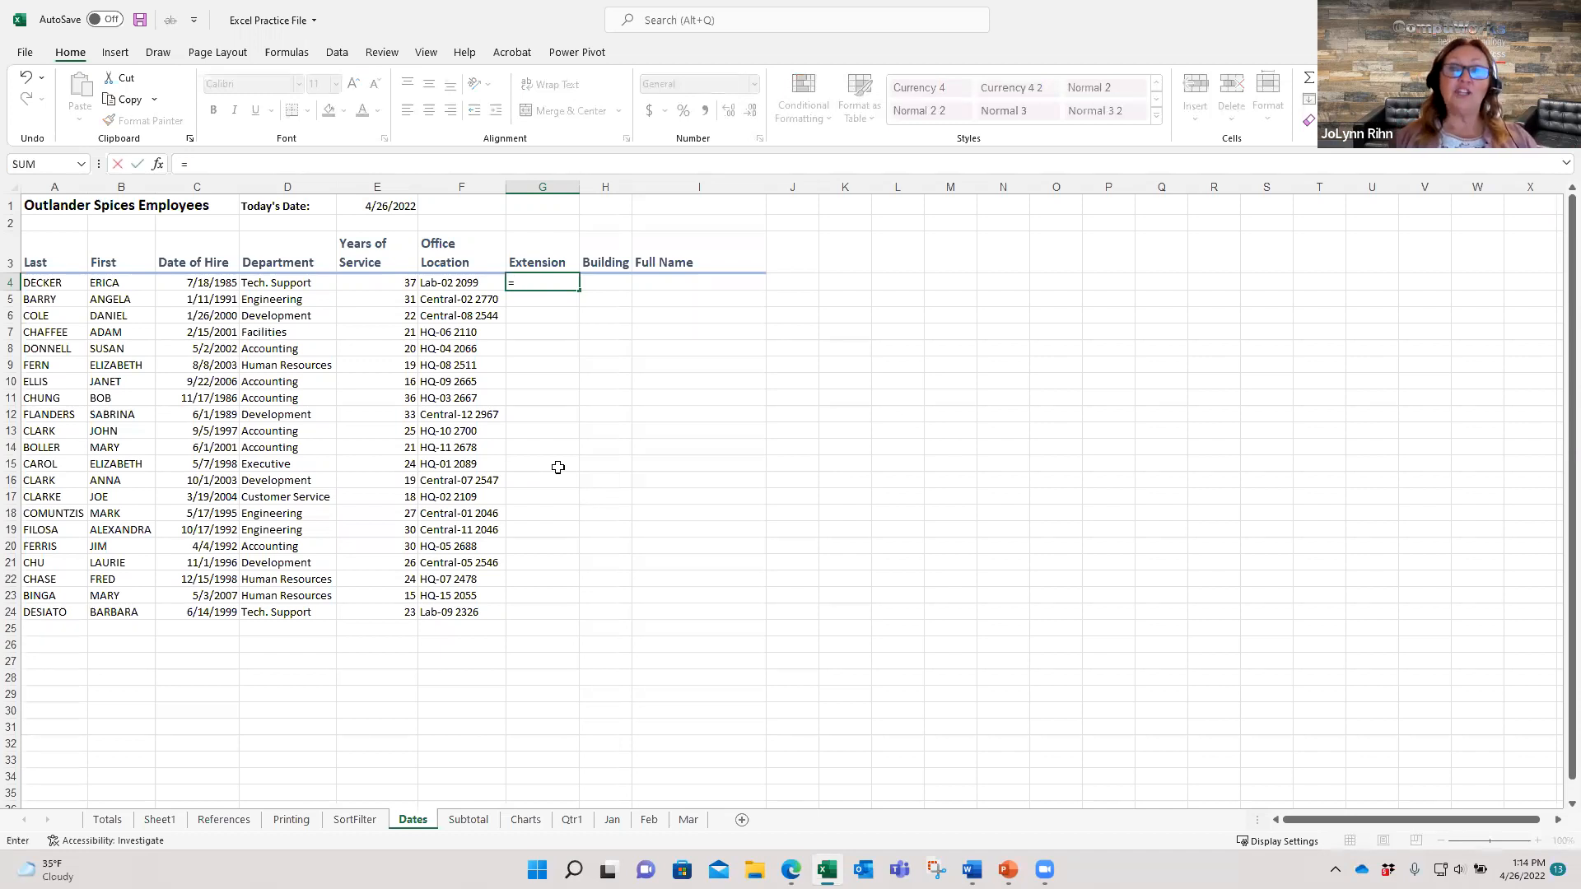
{"action": "type", "text": "r"}
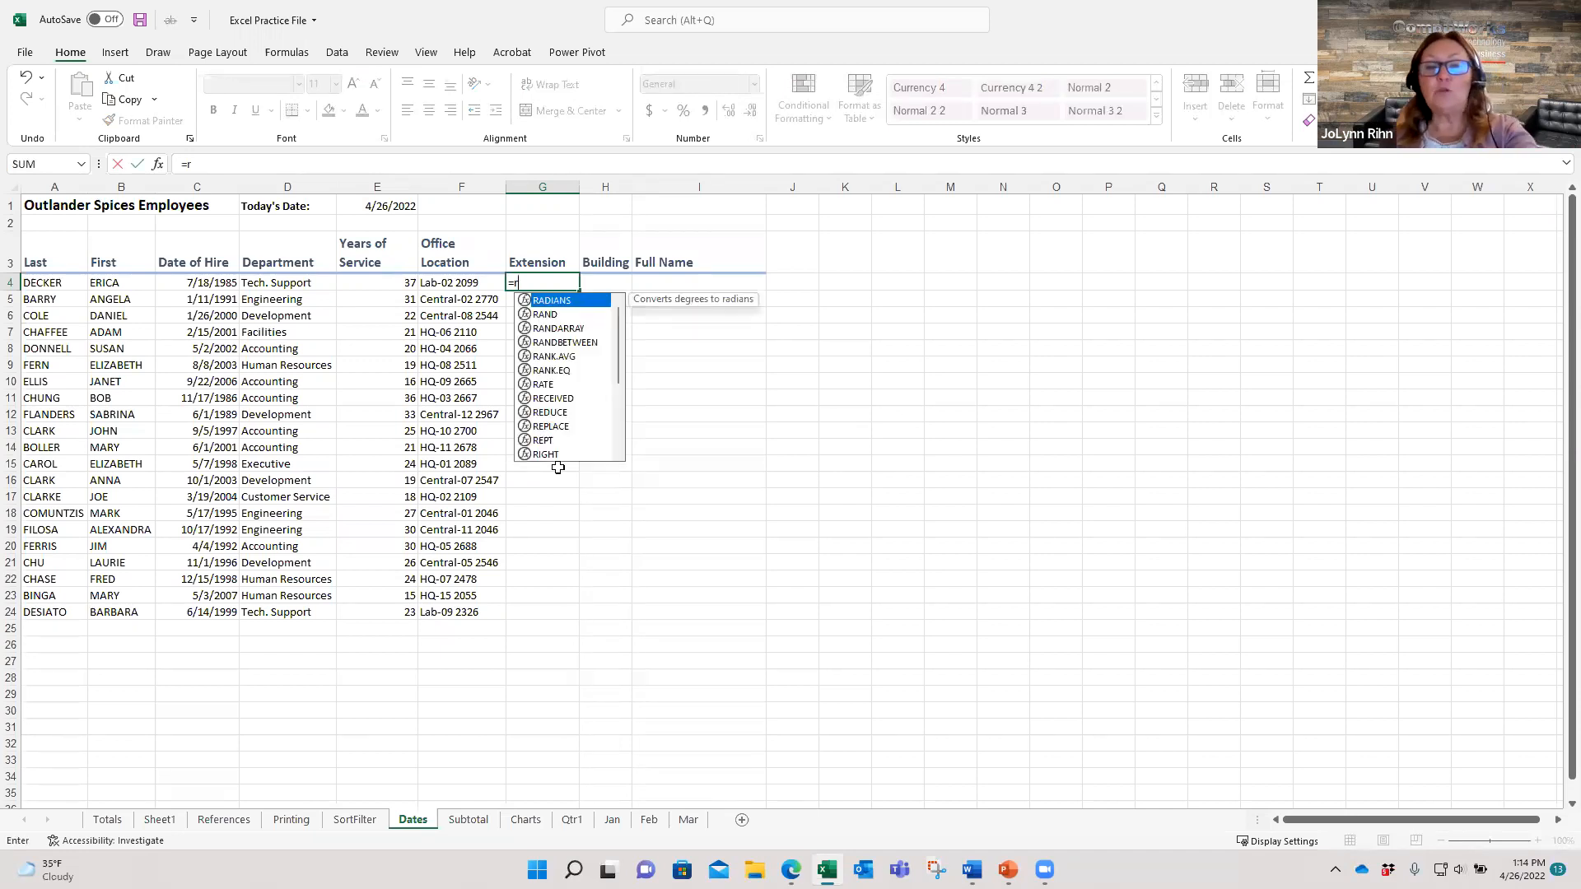
{"action": "type", "text": "i"}
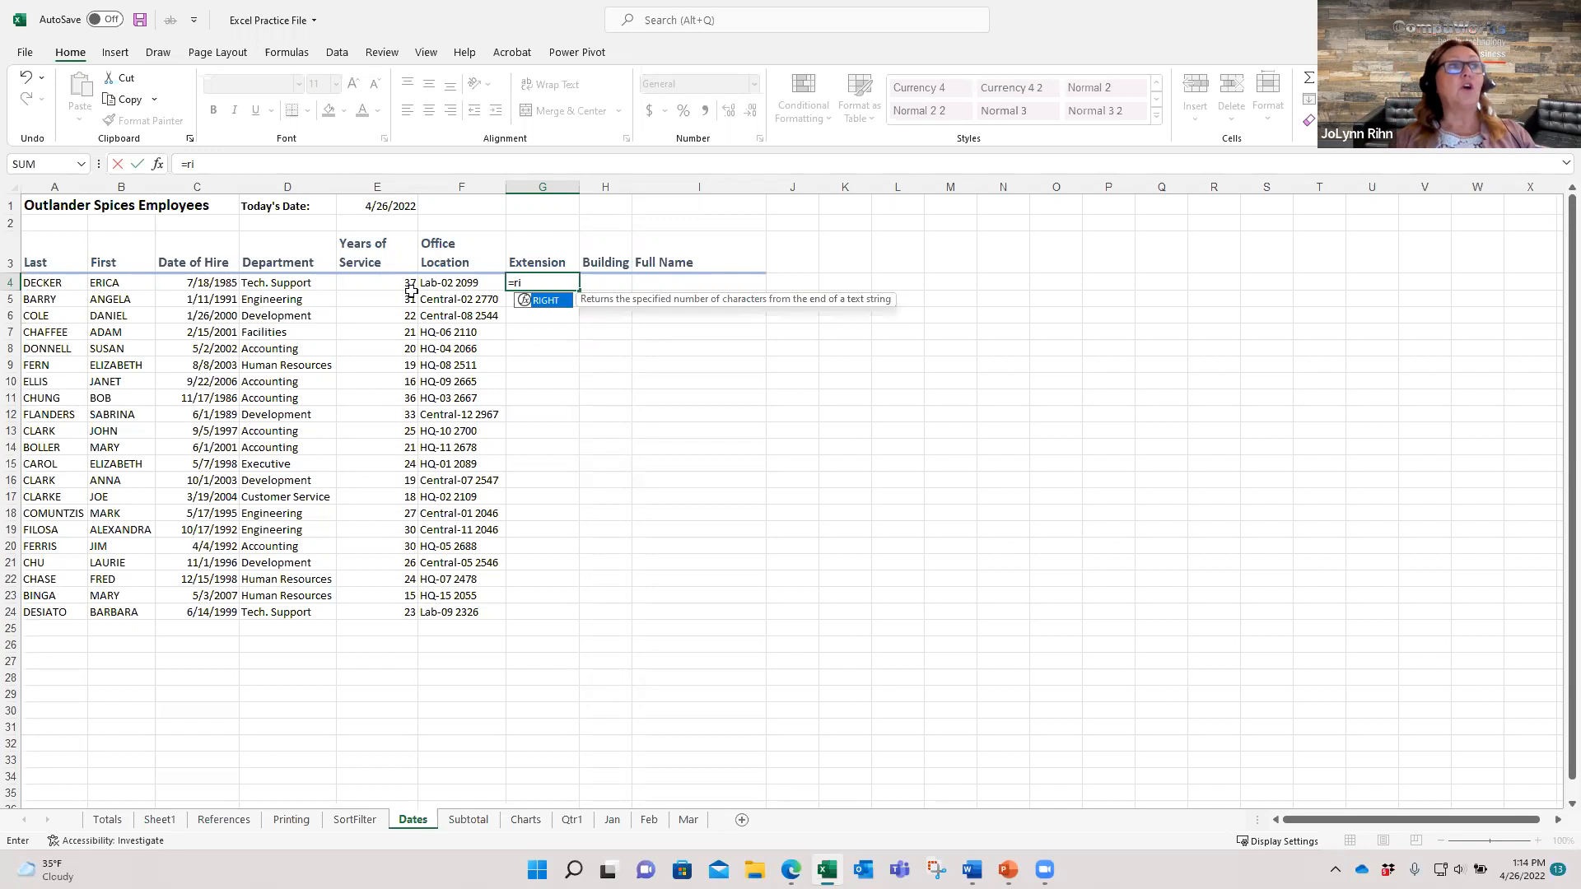
{"action": "left_click", "coordinate": [439, 288]}
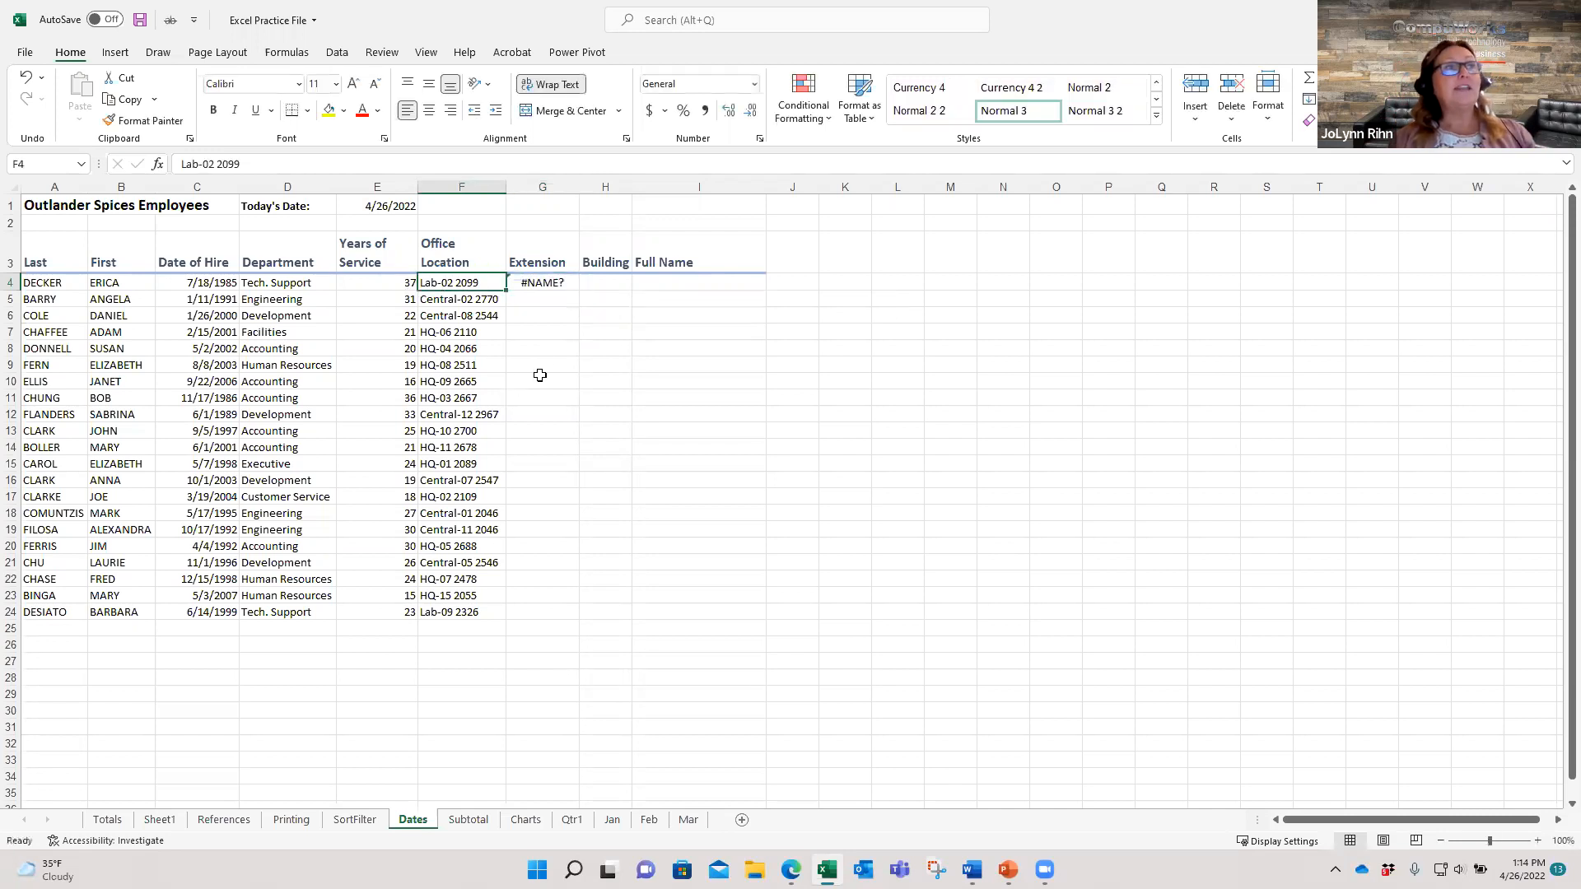
{"action": "left_click", "coordinate": [555, 277]}
{"action": "left_click", "coordinate": [210, 164]}
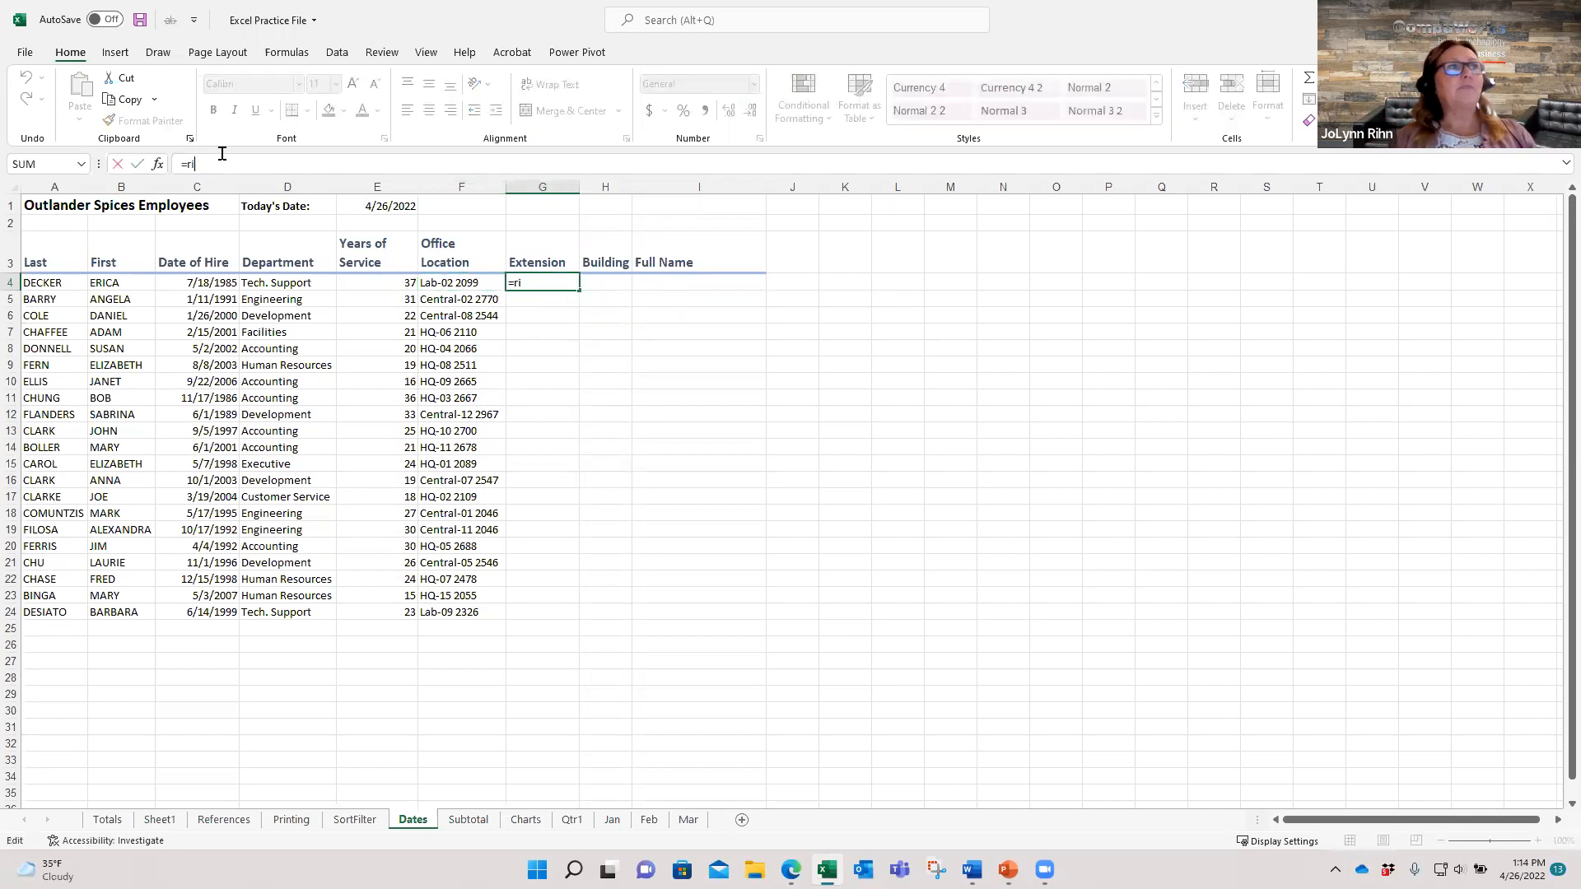
{"action": "type", "text": "ght"}
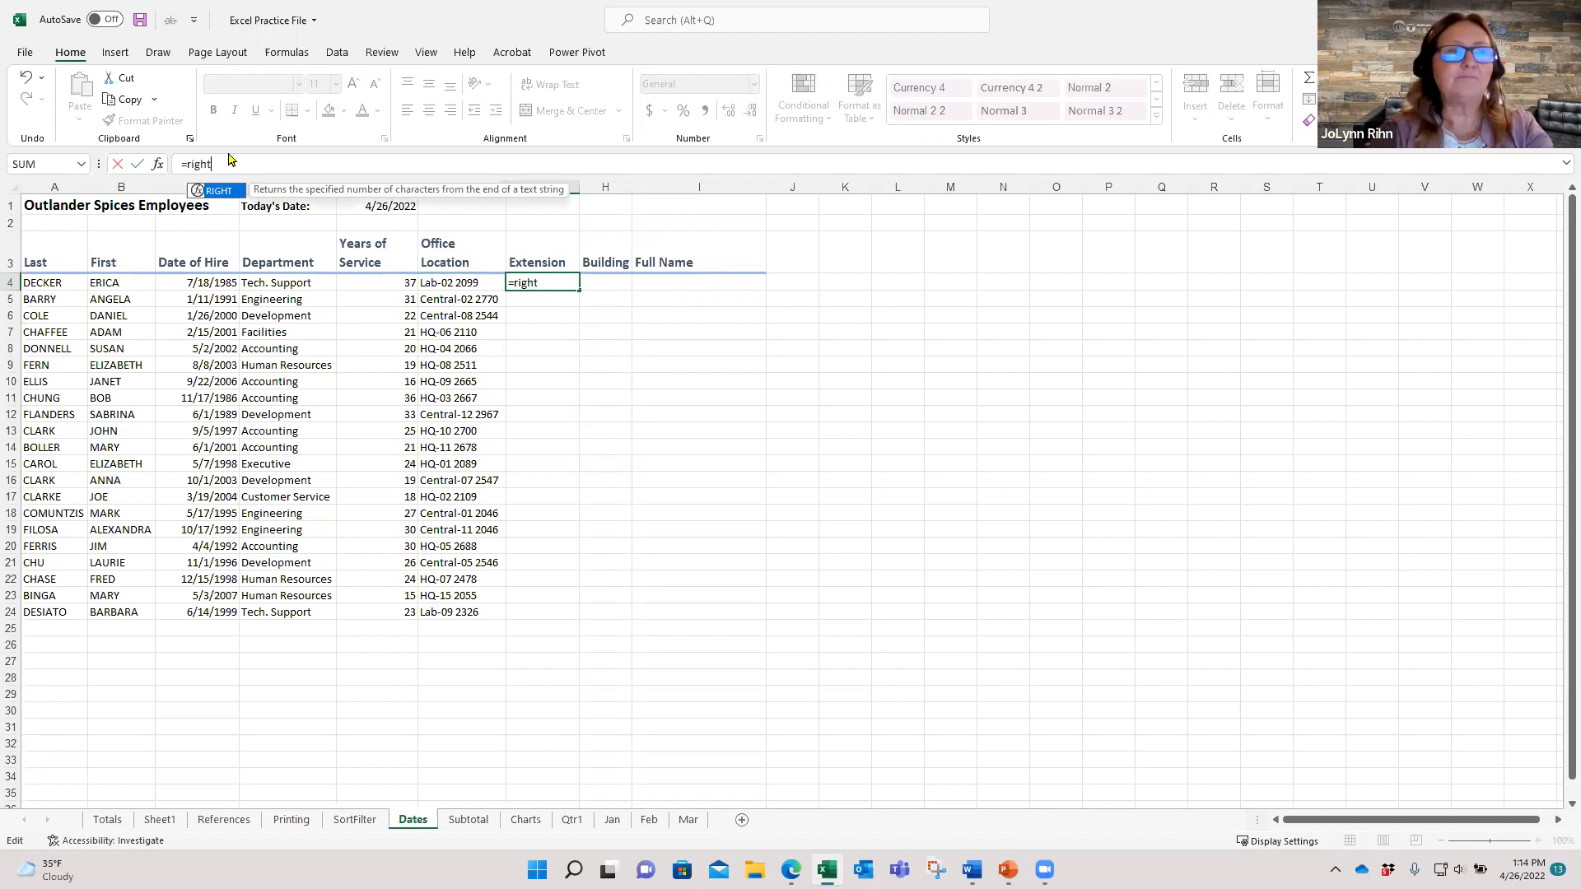
{"action": "type", "text": "("}
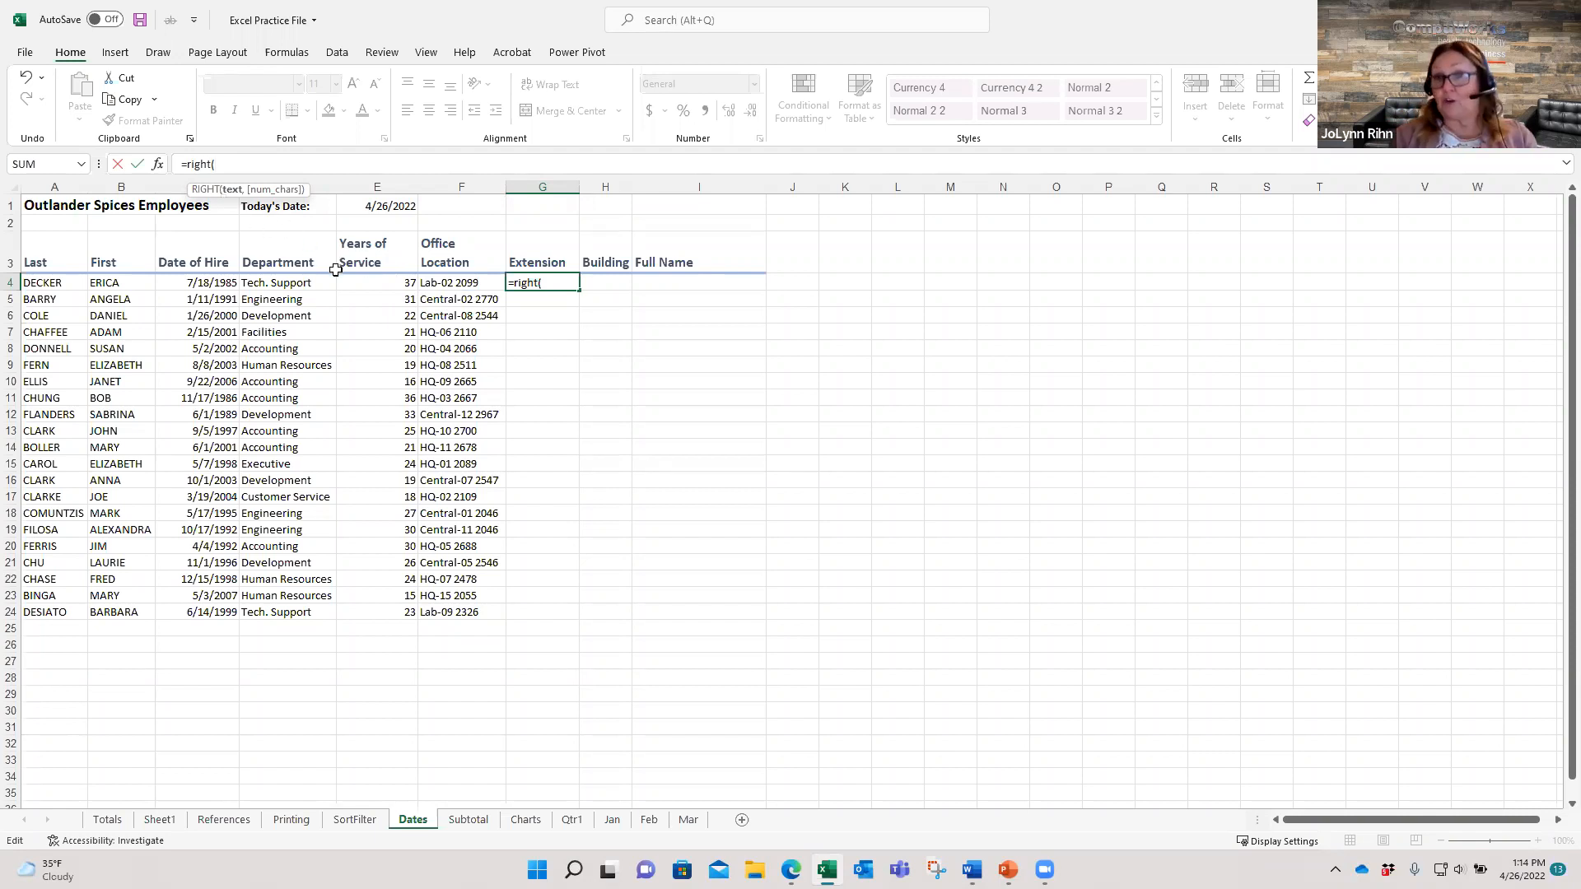
{"action": "left_click", "coordinate": [445, 281]}
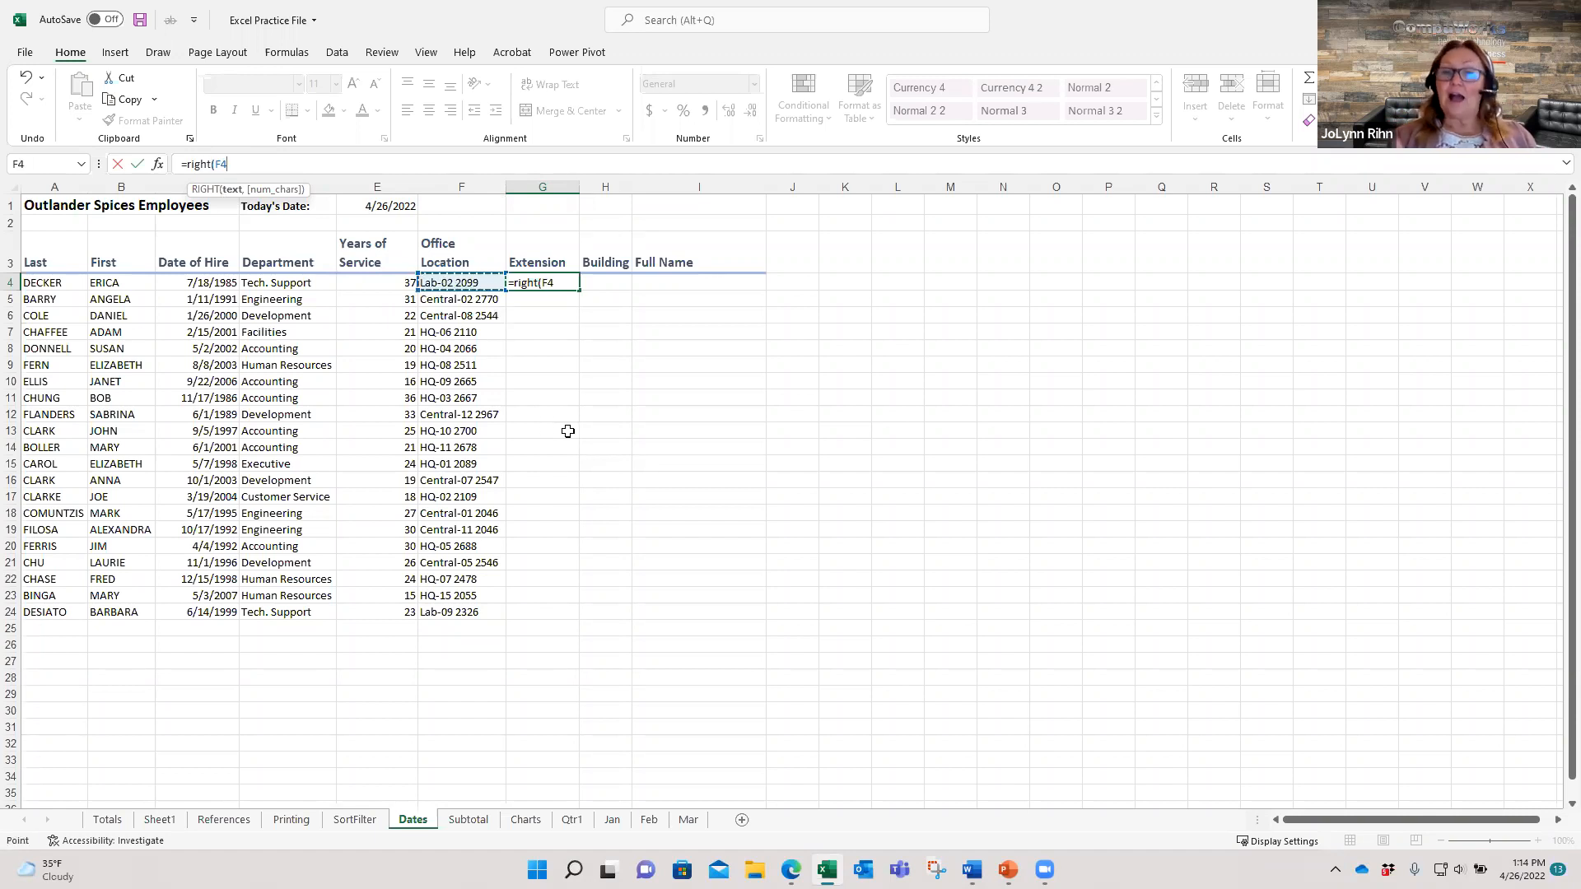
{"action": "type", "text": ","}
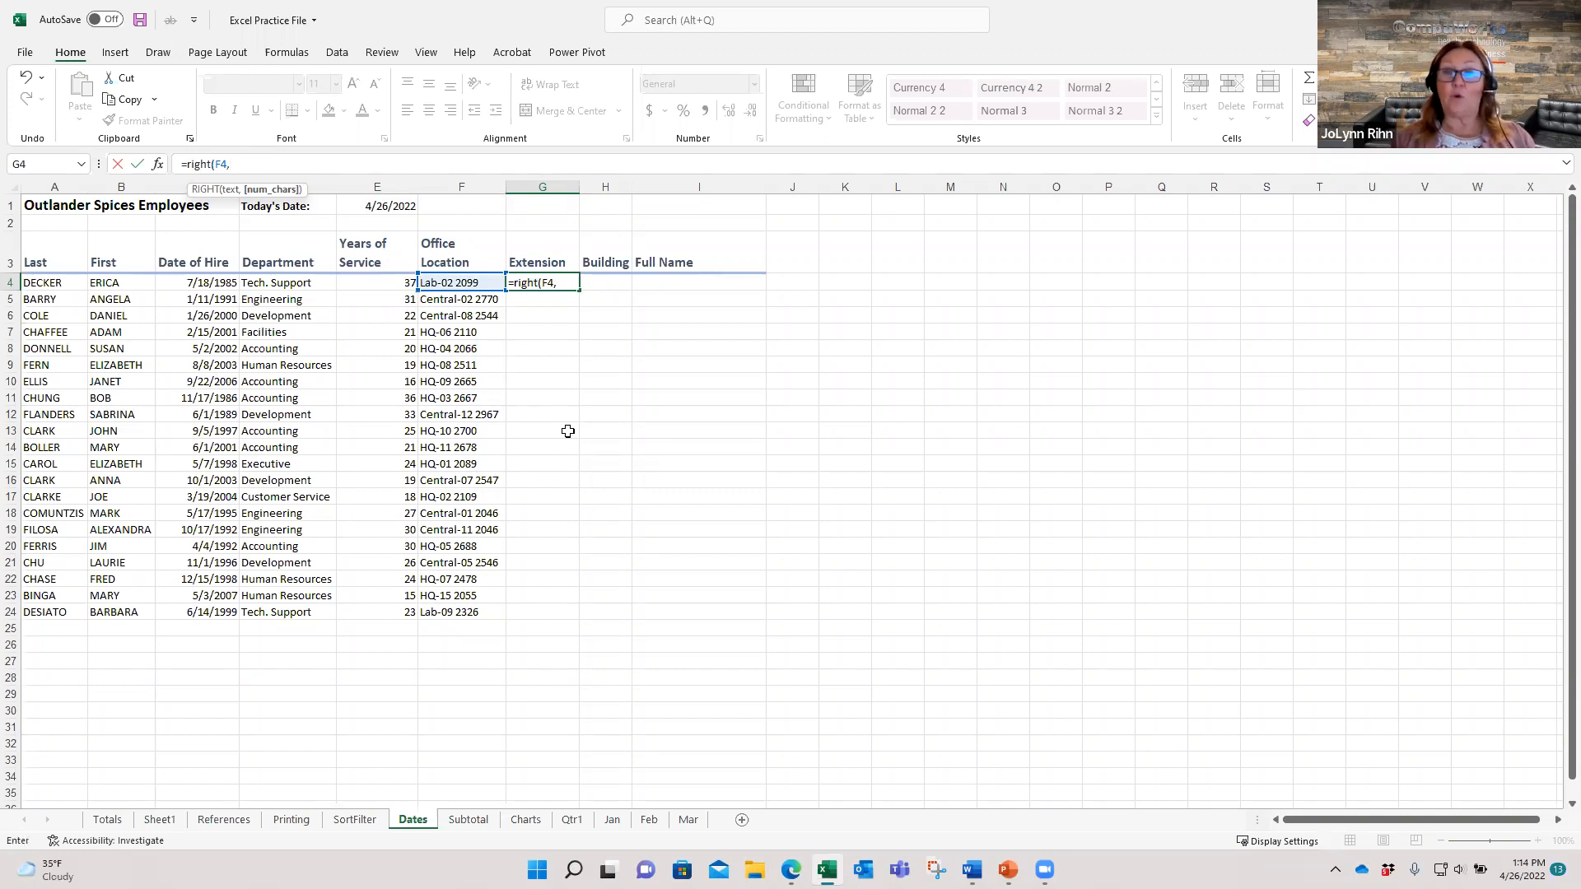
{"action": "type", "text": "4"}
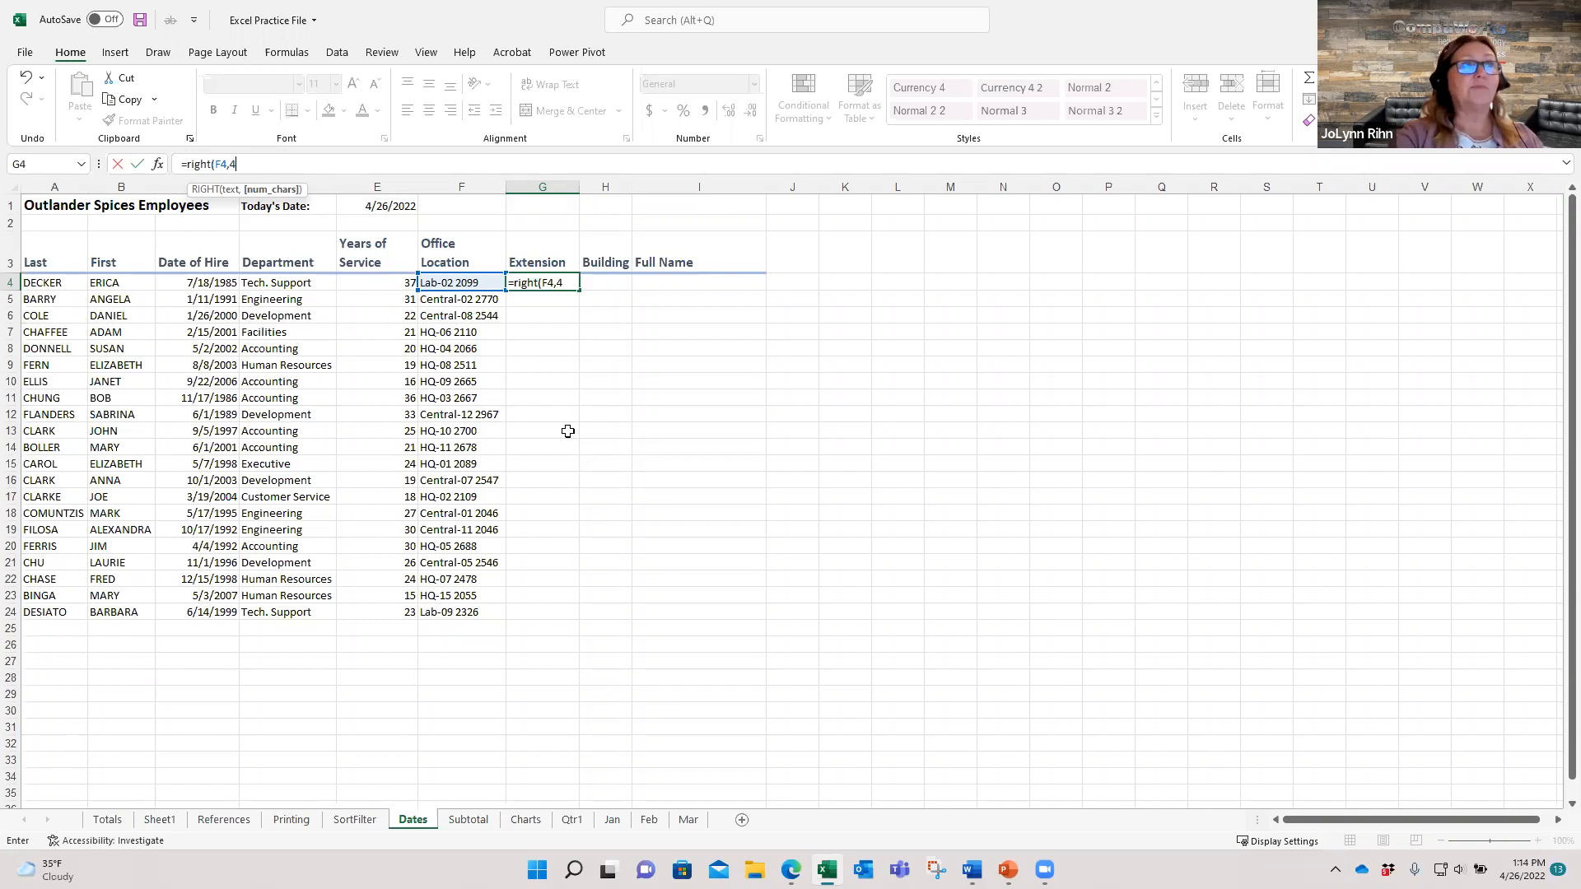
{"action": "key", "text": "ctrl+Return"}
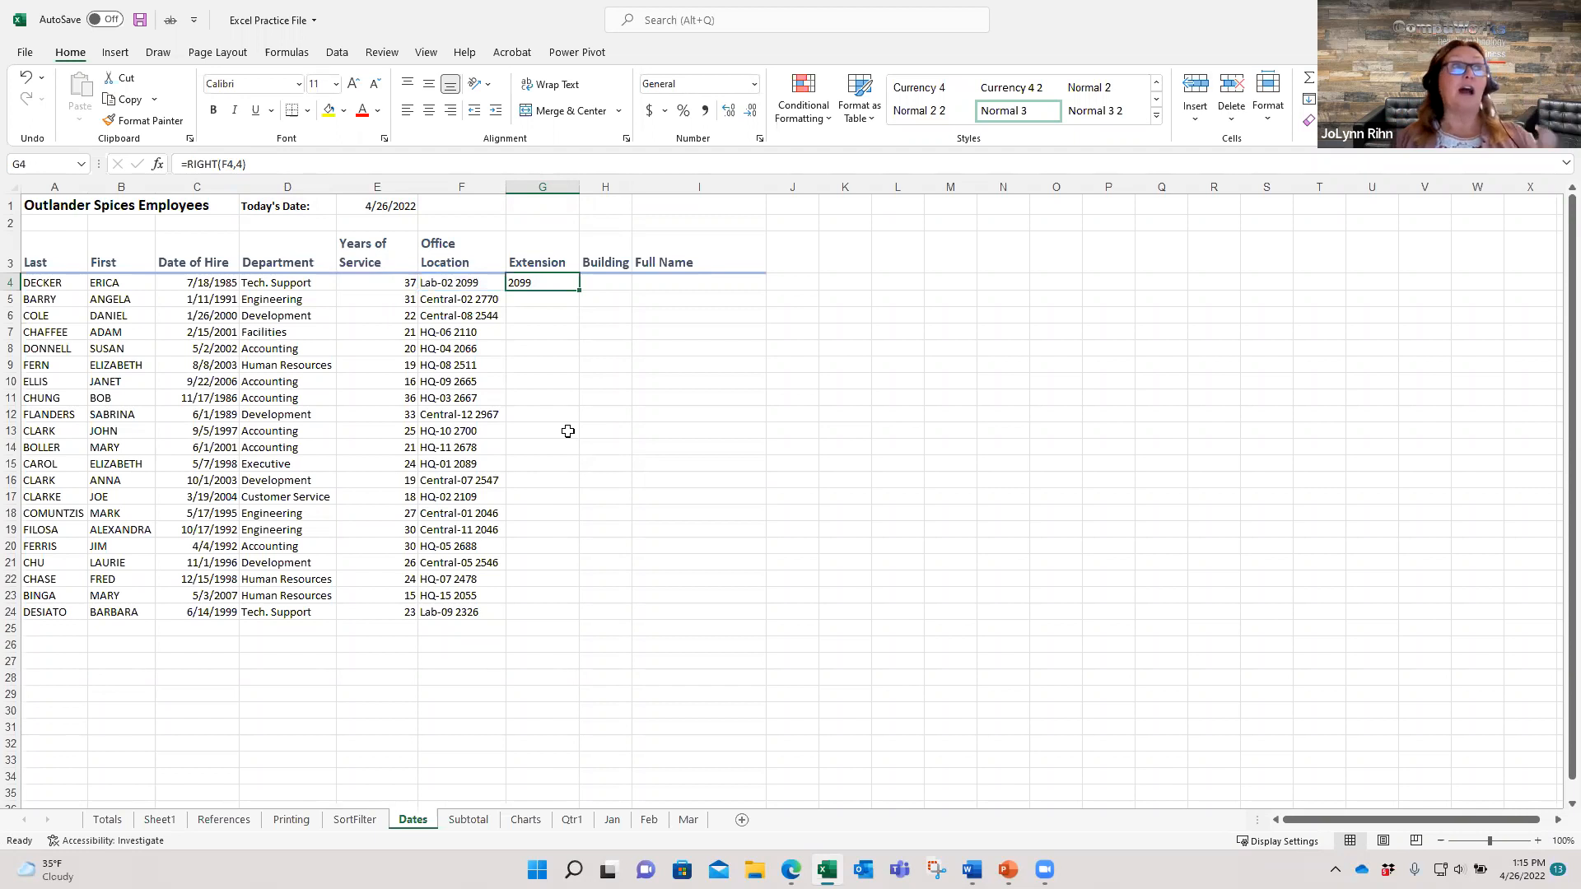
{"action": "double_click", "coordinate": [579, 290]}
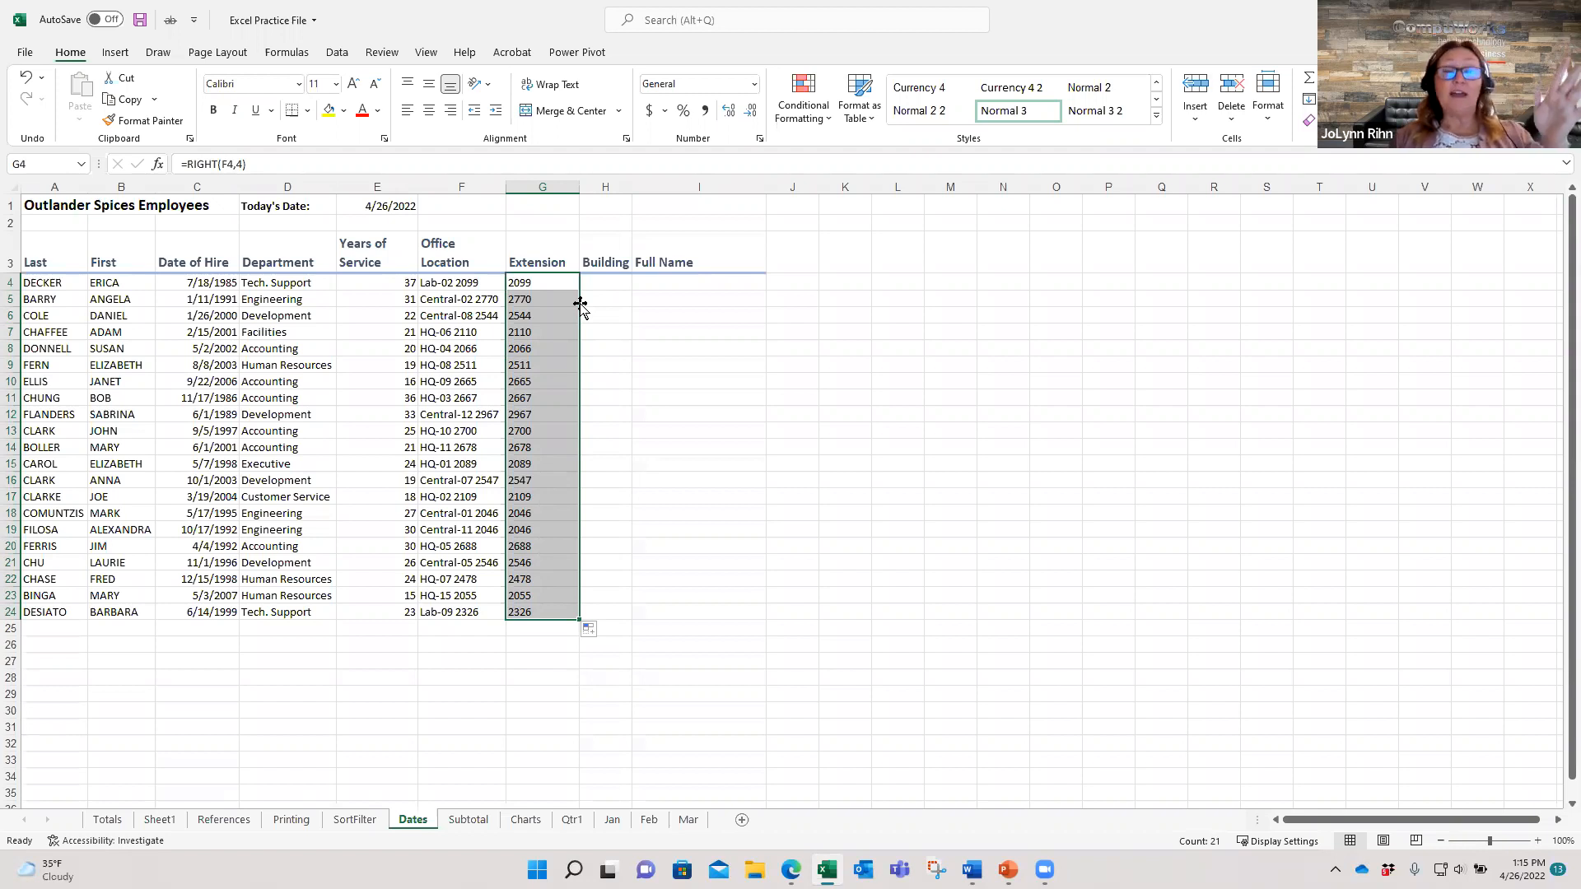
Replace the last three digits of the office location in F4 with 999
{"action": "left_click", "coordinate": [491, 284]}
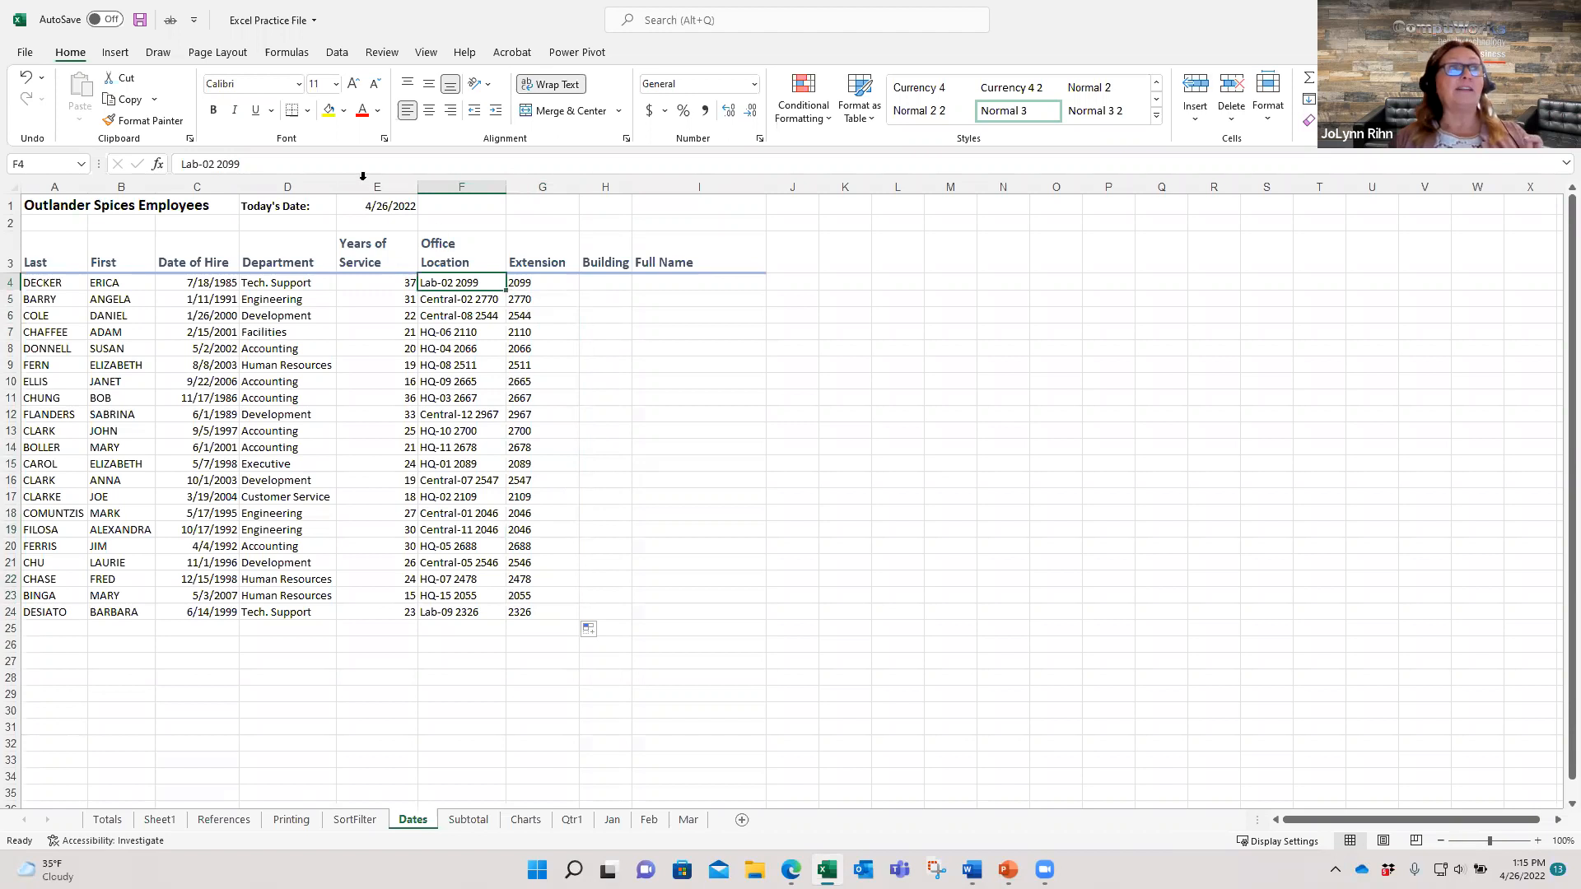
{"action": "left_click", "coordinate": [255, 162]}
{"action": "left_click_drag", "start_coordinate": [229, 160], "coordinate": [245, 163]}
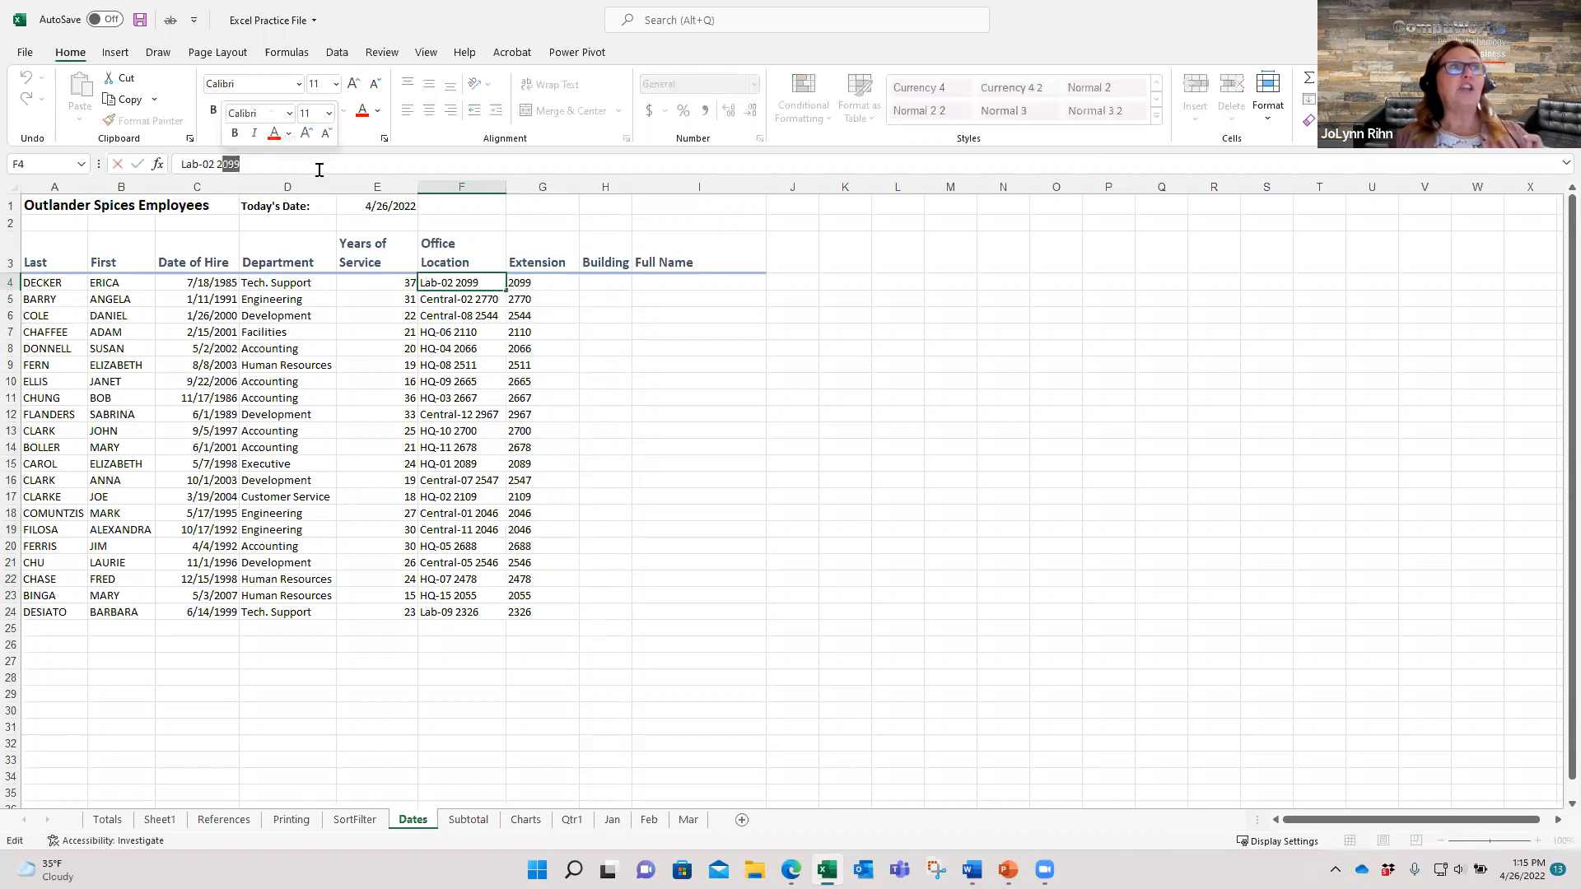
{"action": "type", "text": "999"}
{"action": "key", "text": "Return"}
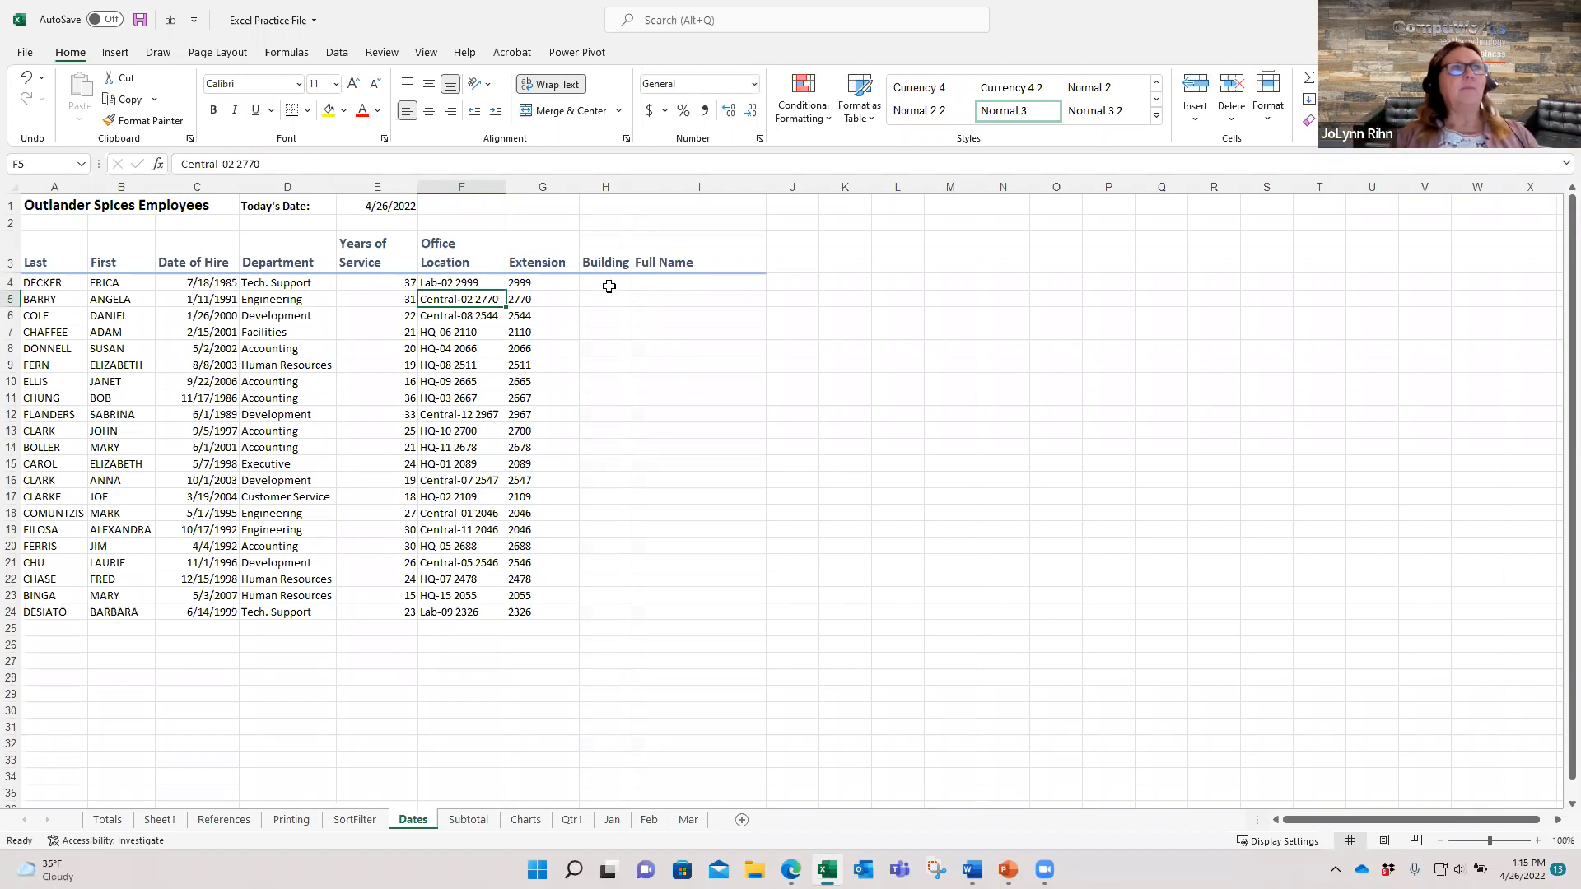
Enter Lab as the example building in H4 and Flash Fill the rest of the Building column
{"action": "left_click", "coordinate": [608, 288]}
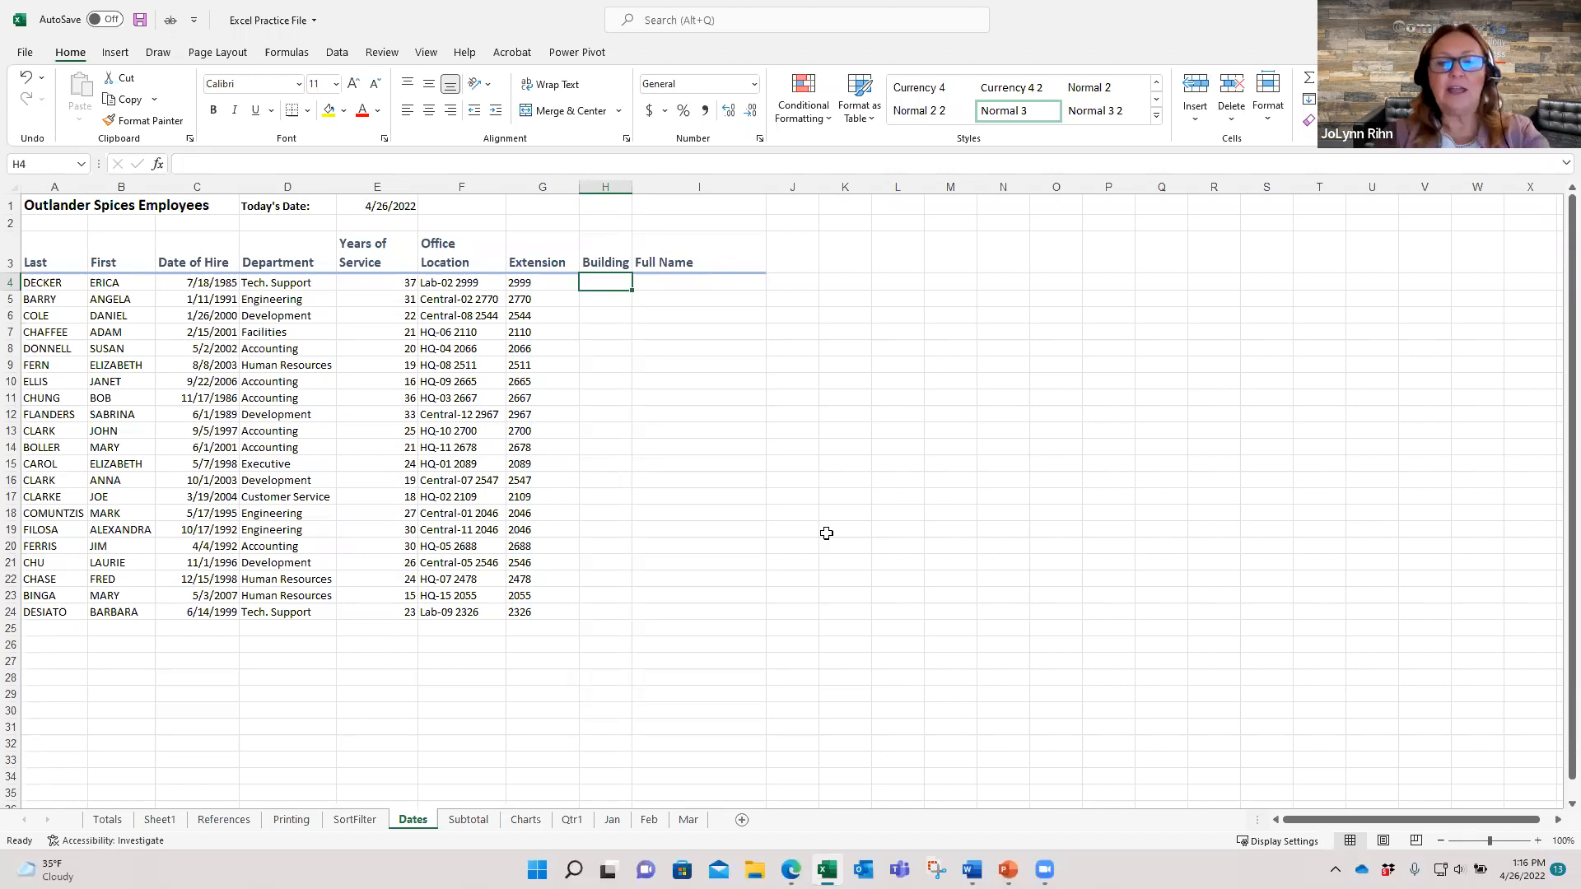
{"action": "type", "text": "Lab"}
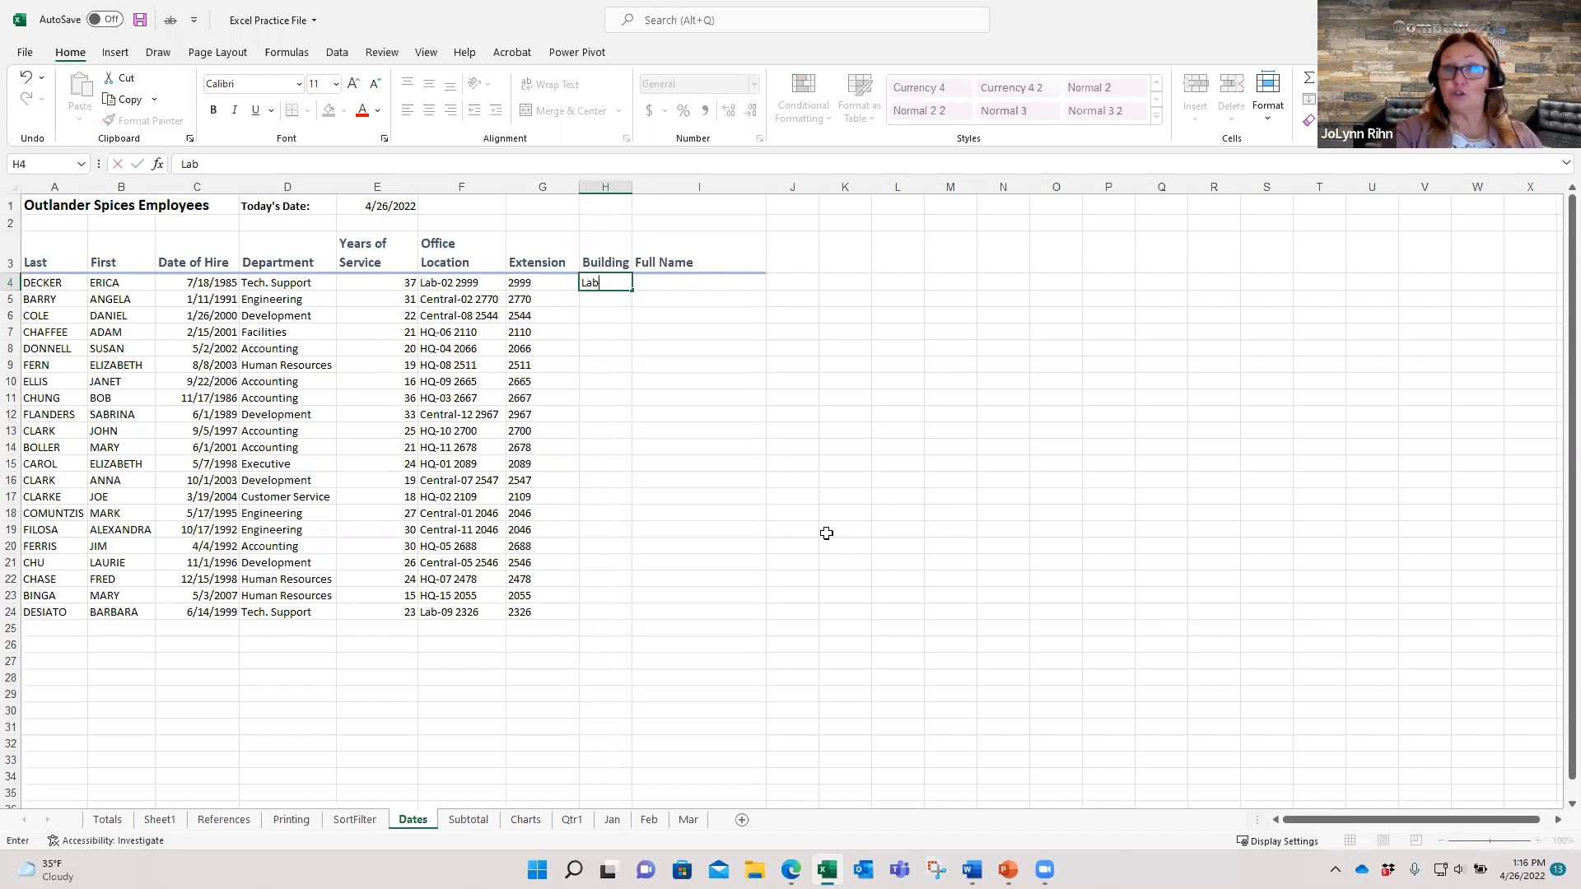
{"action": "key", "text": "ctrl+Return"}
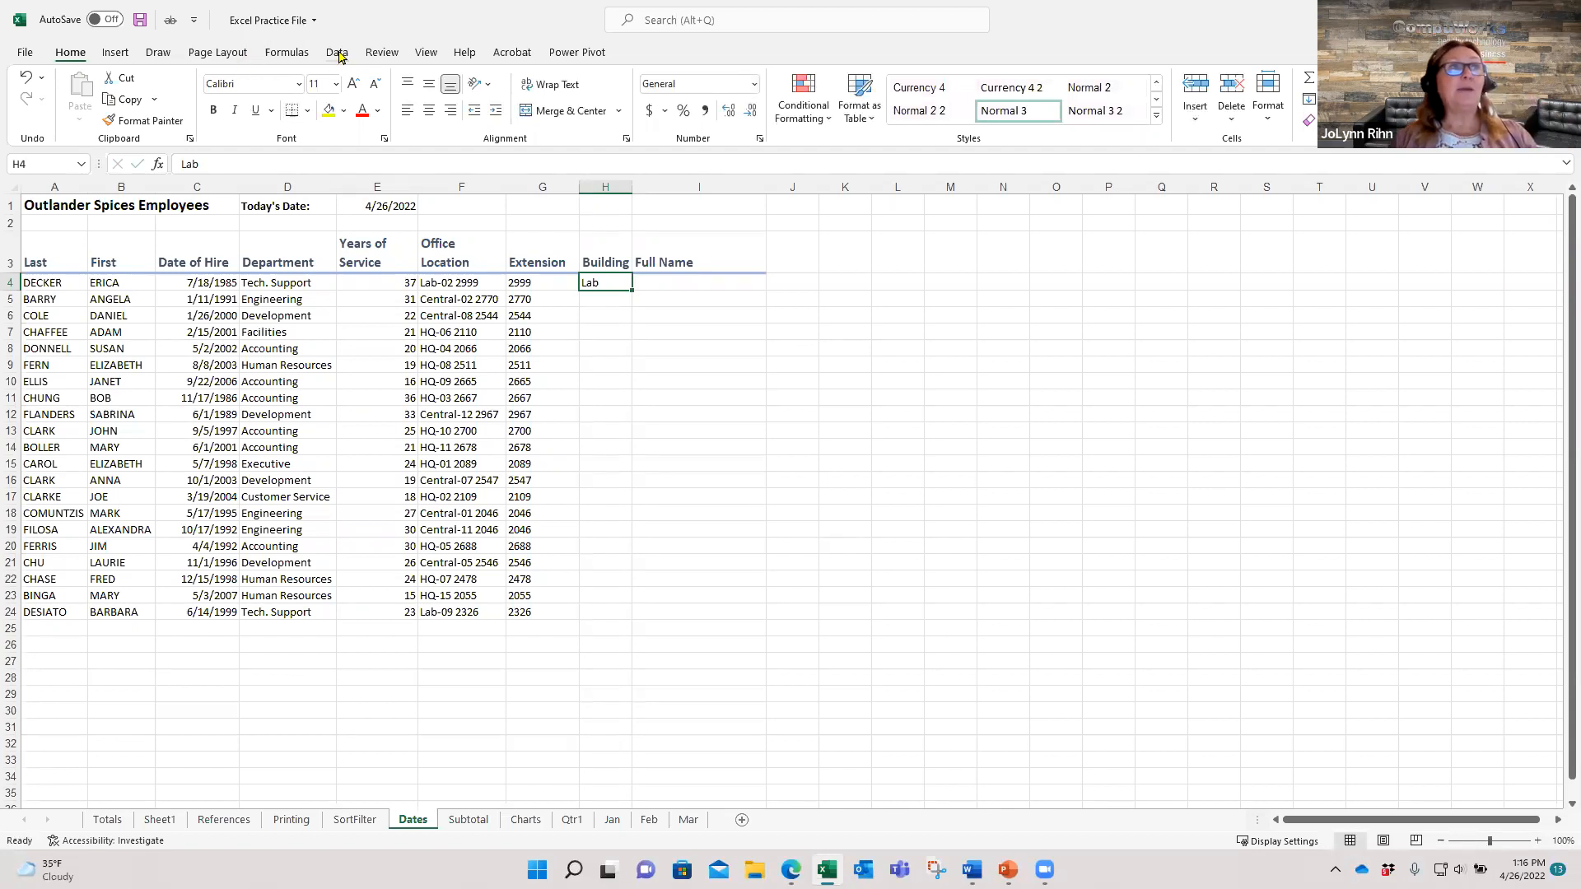
{"action": "left_click", "coordinate": [337, 53]}
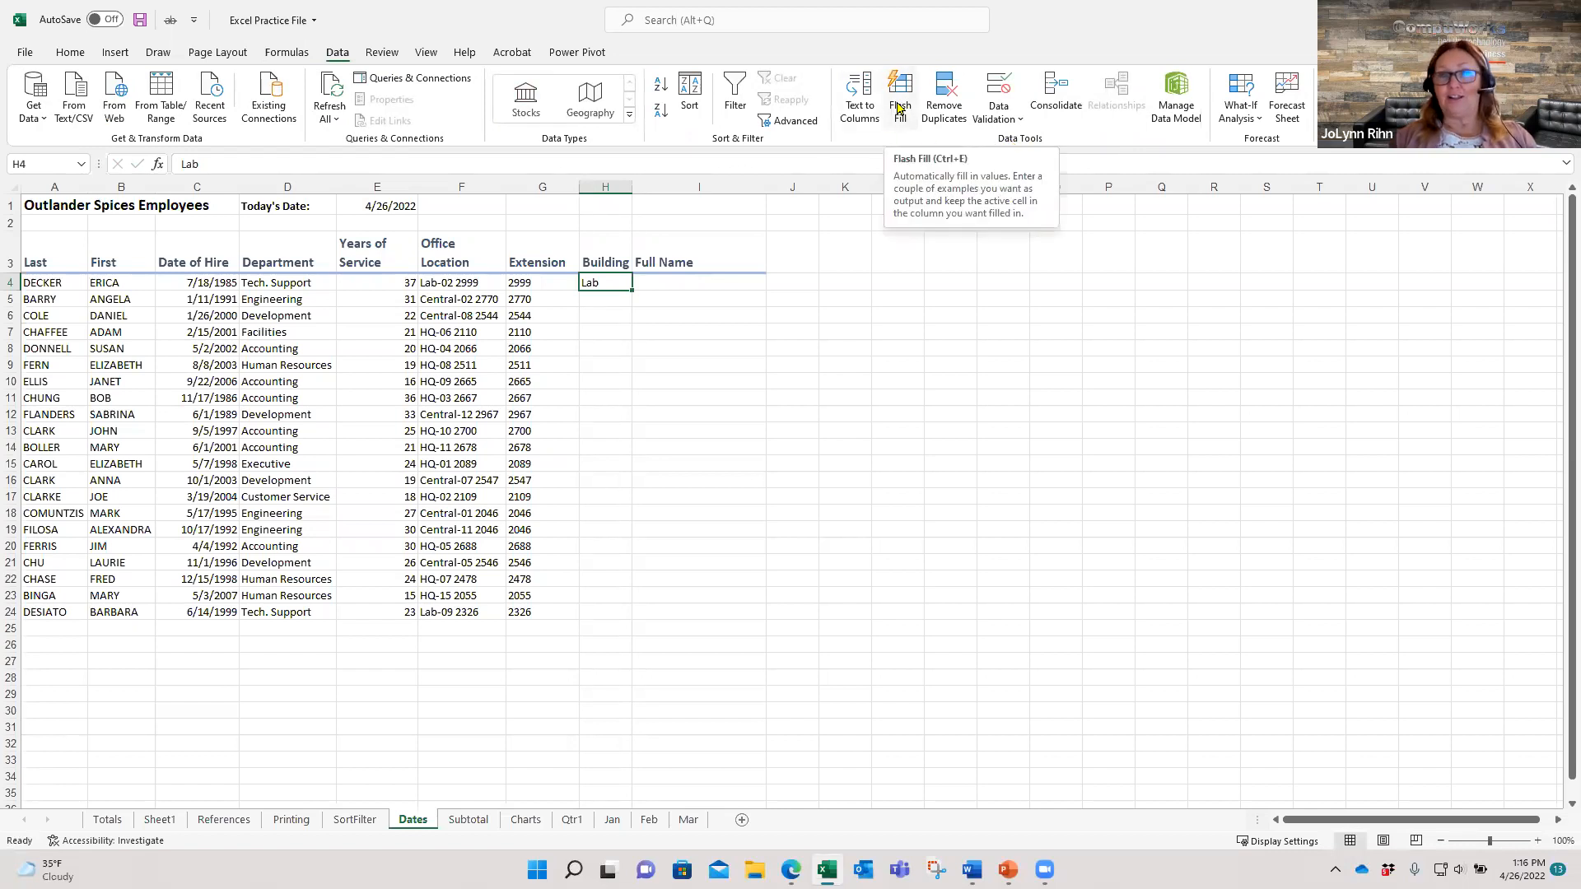
{"action": "left_click", "coordinate": [898, 108]}
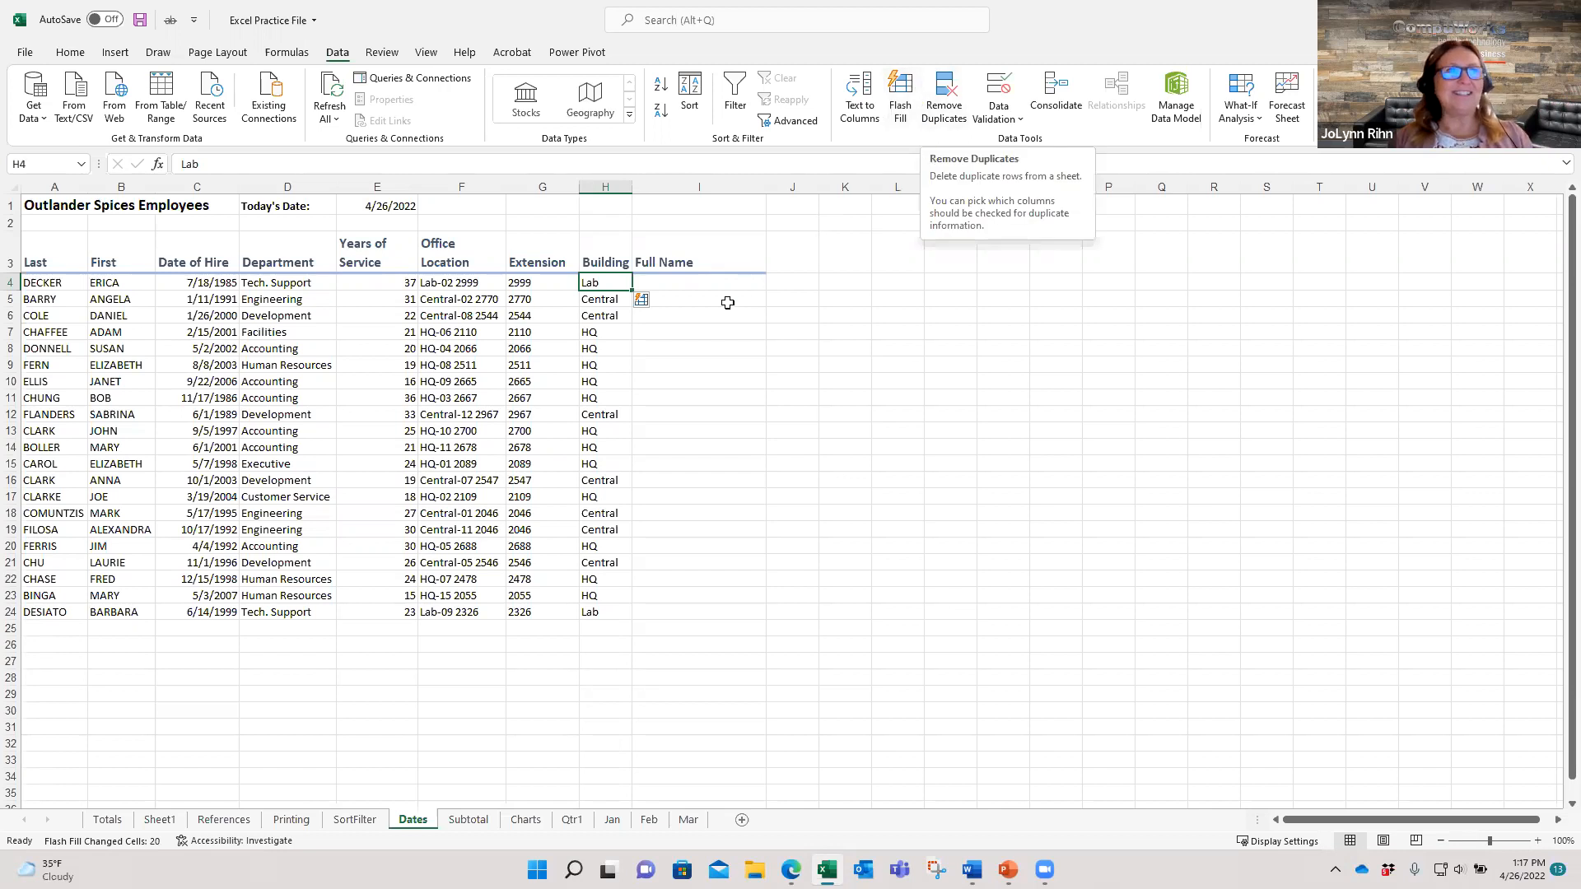
Enter the first employee's first and last name in proper case in I4, and Flash Fill the Full Name column
{"action": "left_click", "coordinate": [710, 285]}
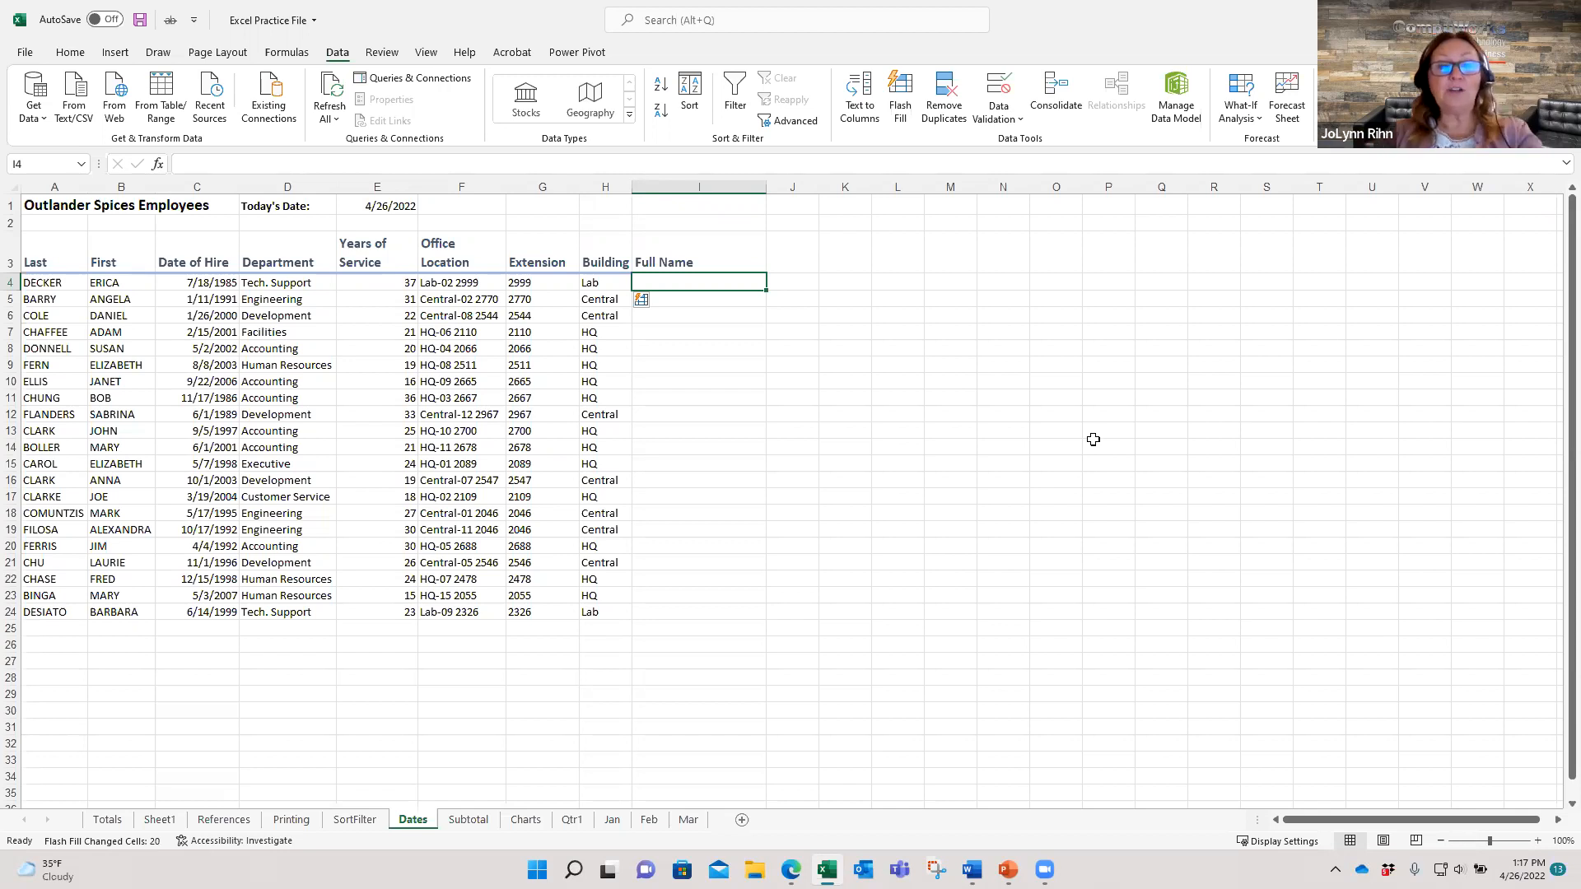
{"action": "type", "text": "Erica "}
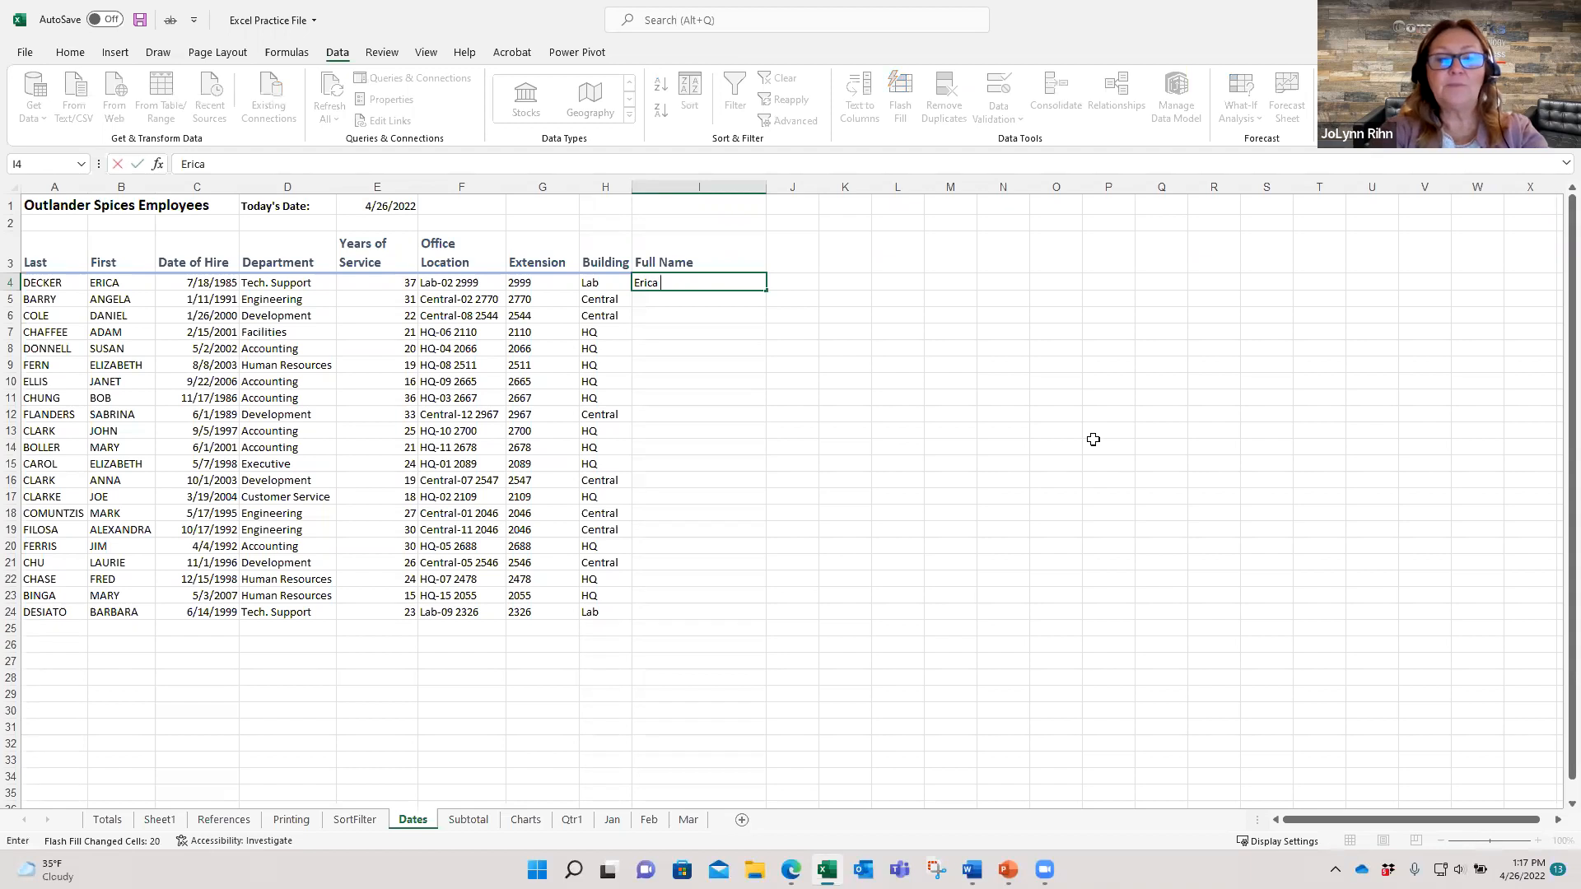
{"action": "type", "text": "Decker"}
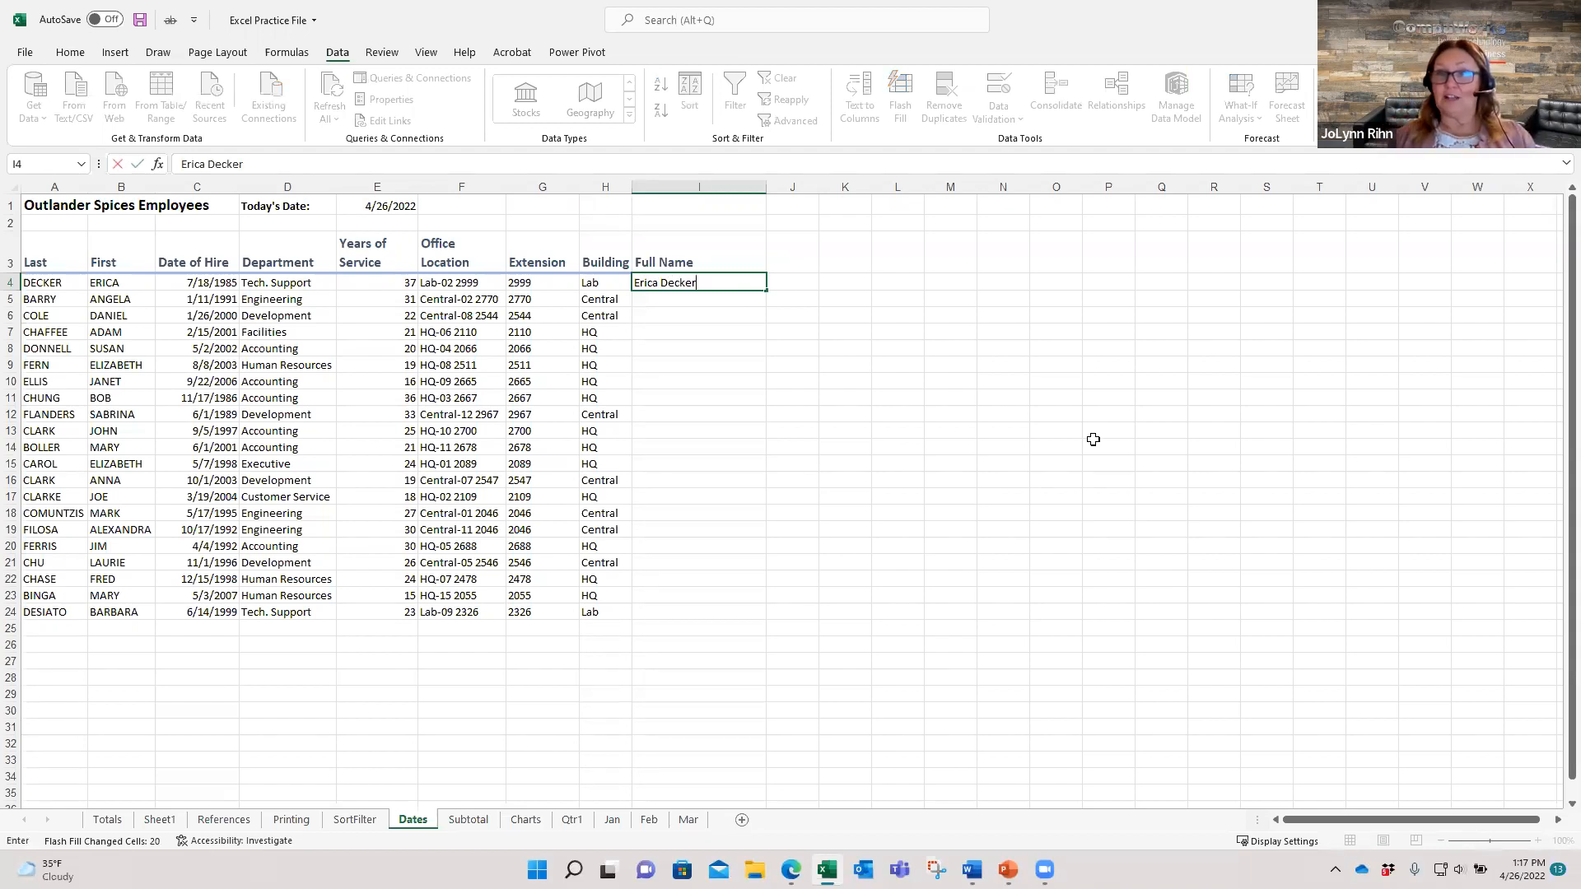
{"action": "key", "text": "ctrl+Return"}
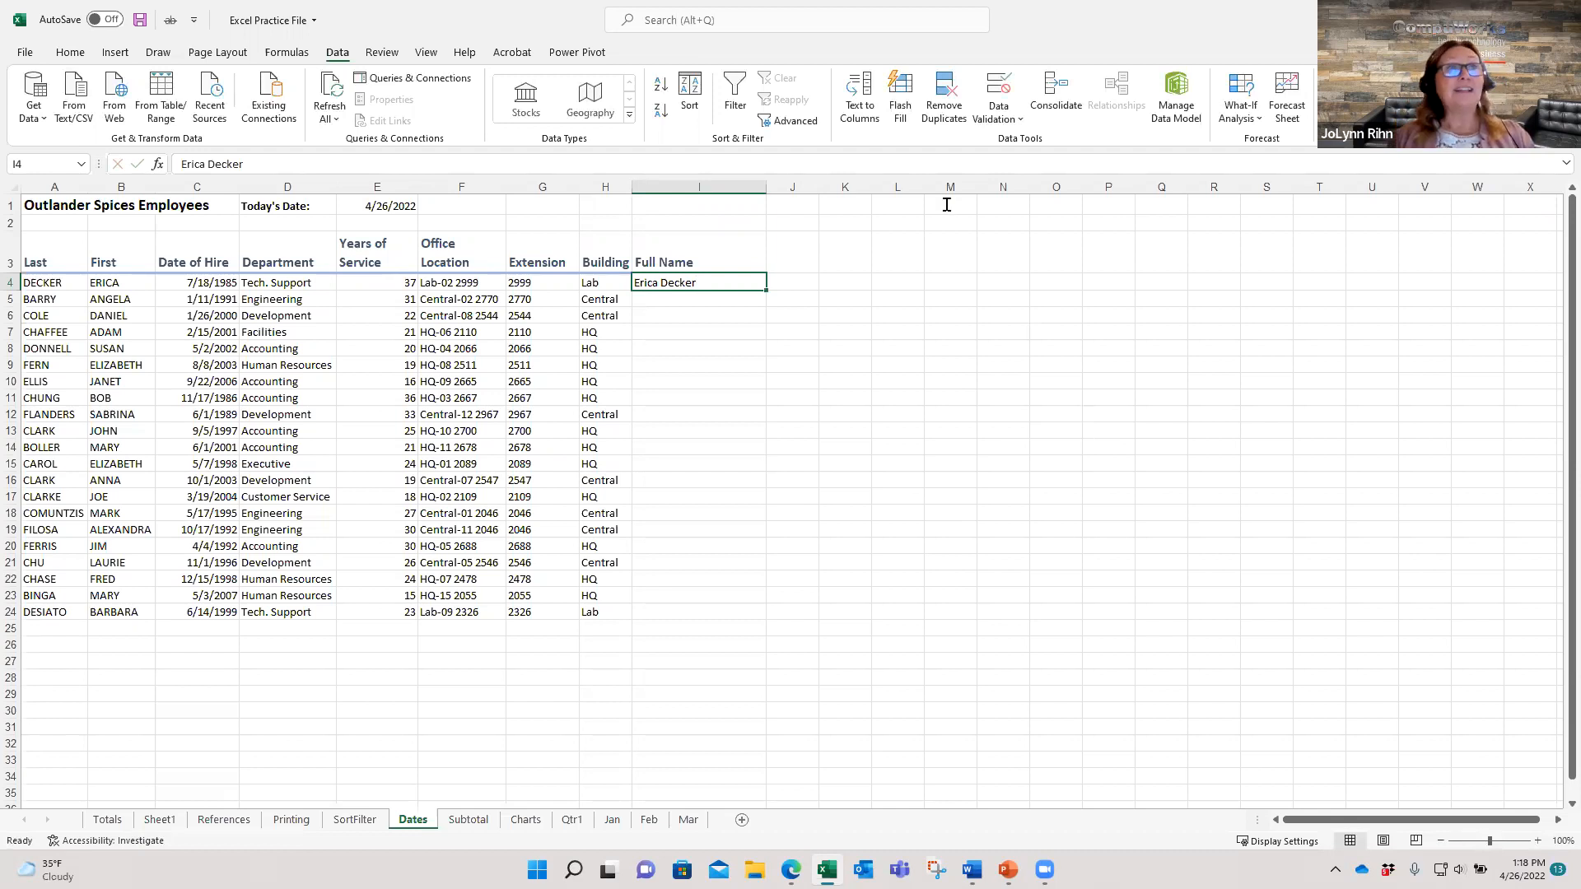
{"action": "left_click", "coordinate": [900, 105]}
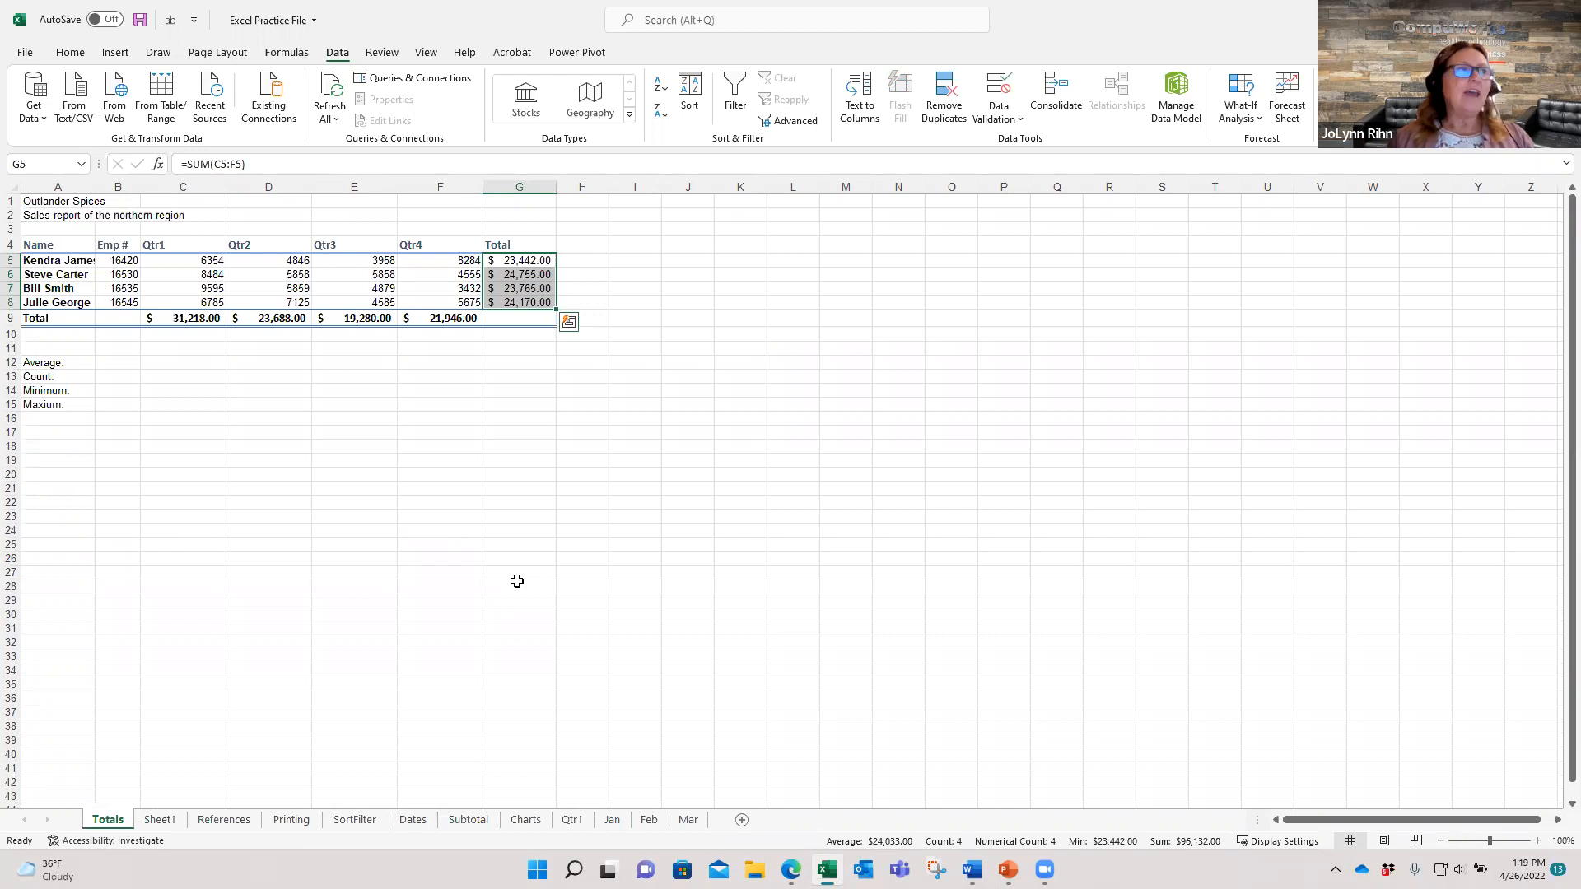
Select the Average result cell B12 on the Totals sheet and widen column B
{"action": "left_click", "coordinate": [117, 363]}
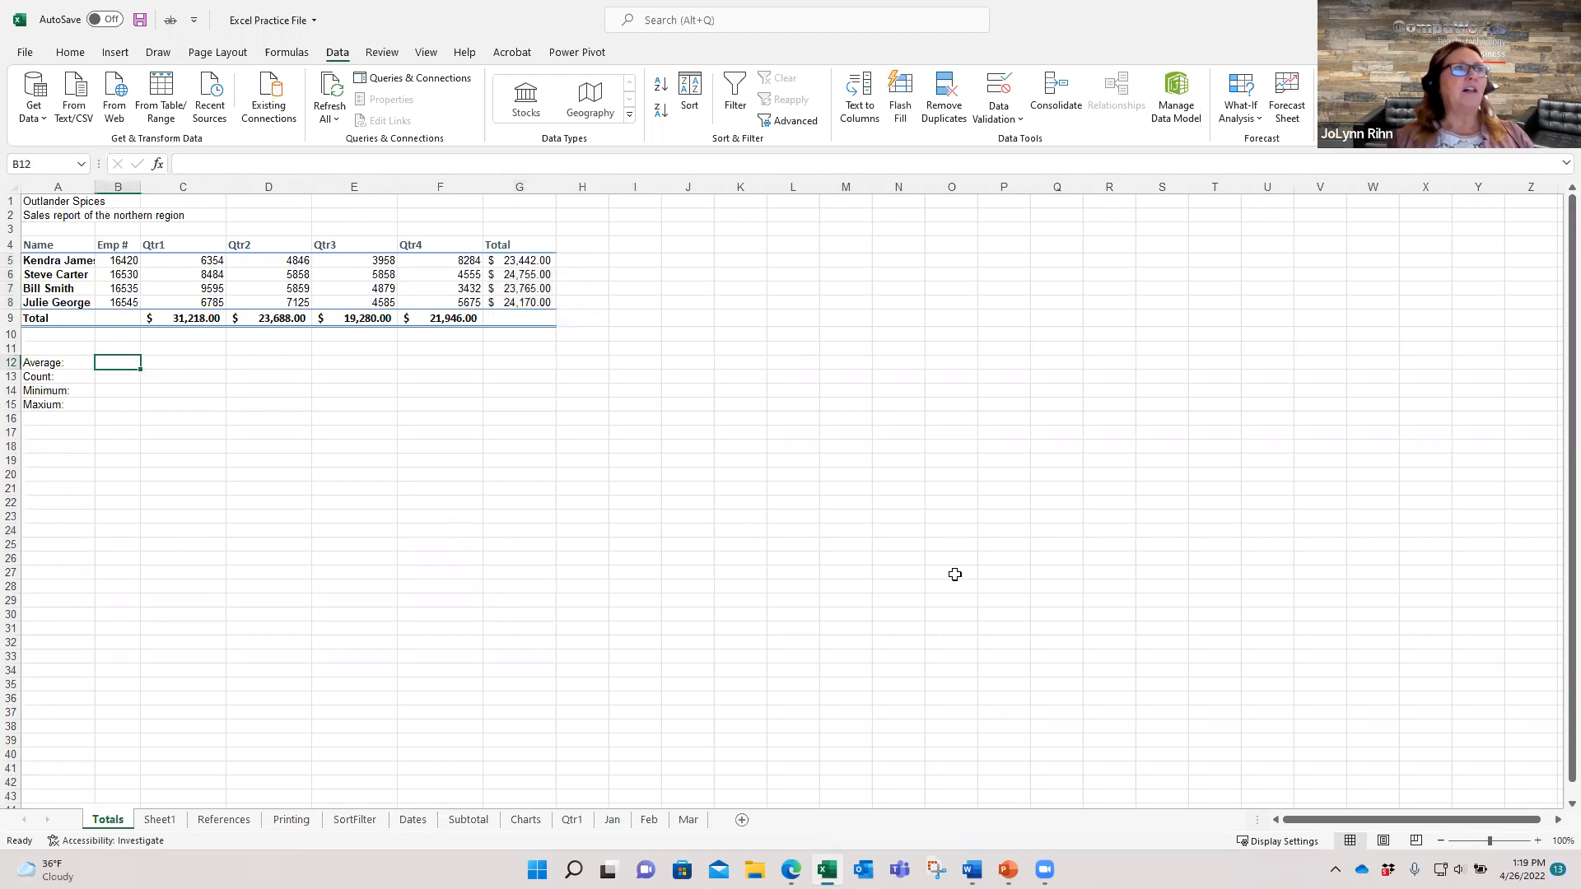
{"action": "left_click_drag", "start_coordinate": [141, 187], "coordinate": [187, 188]}
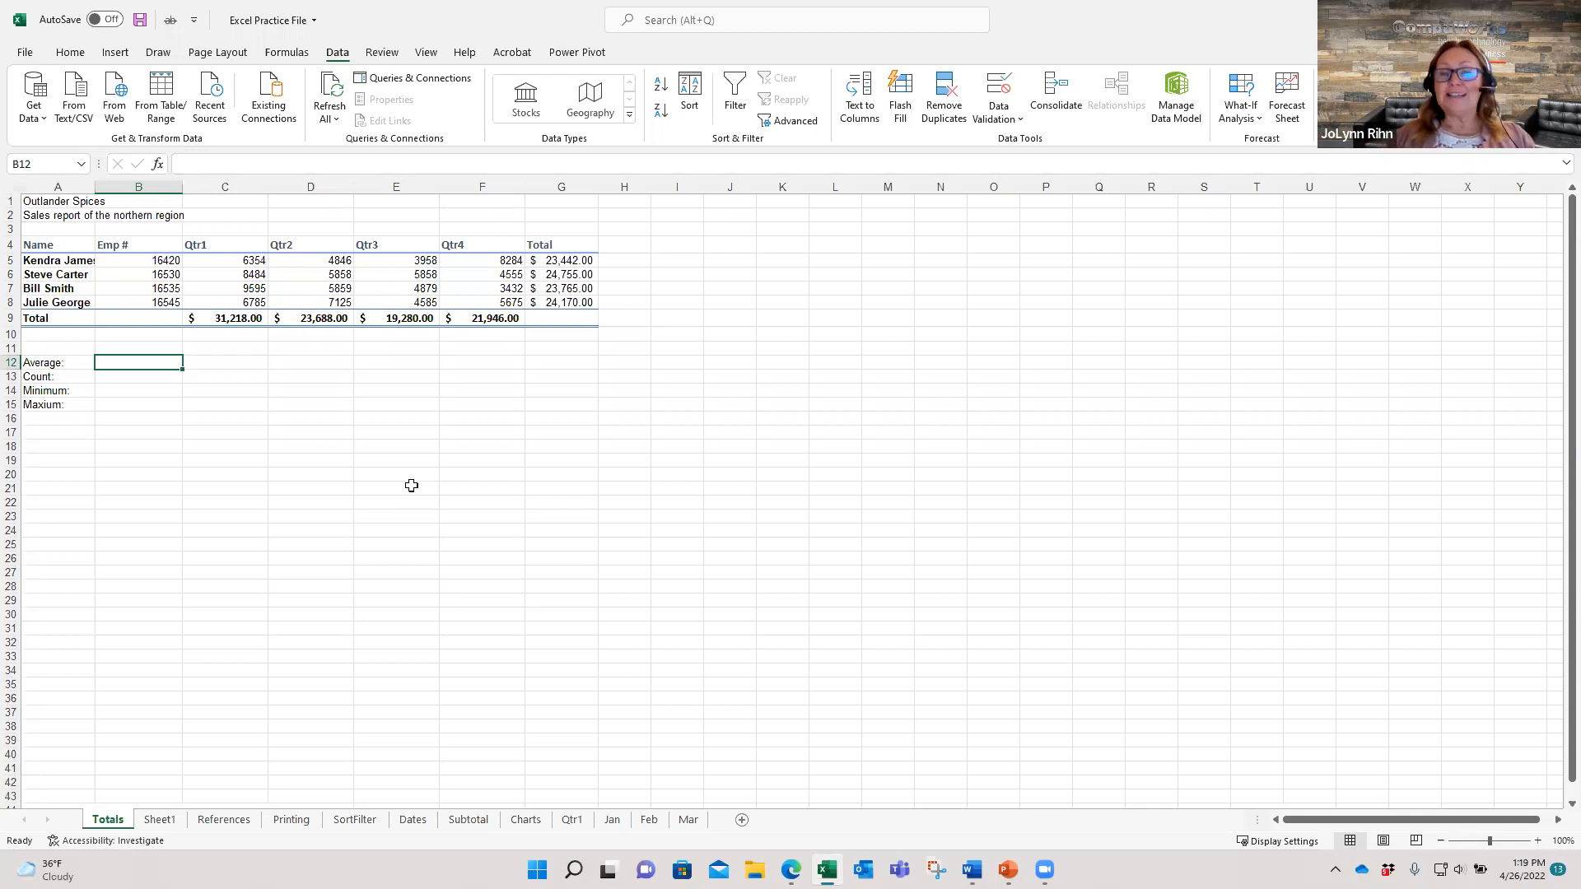
{"action": "type", "text": "="}
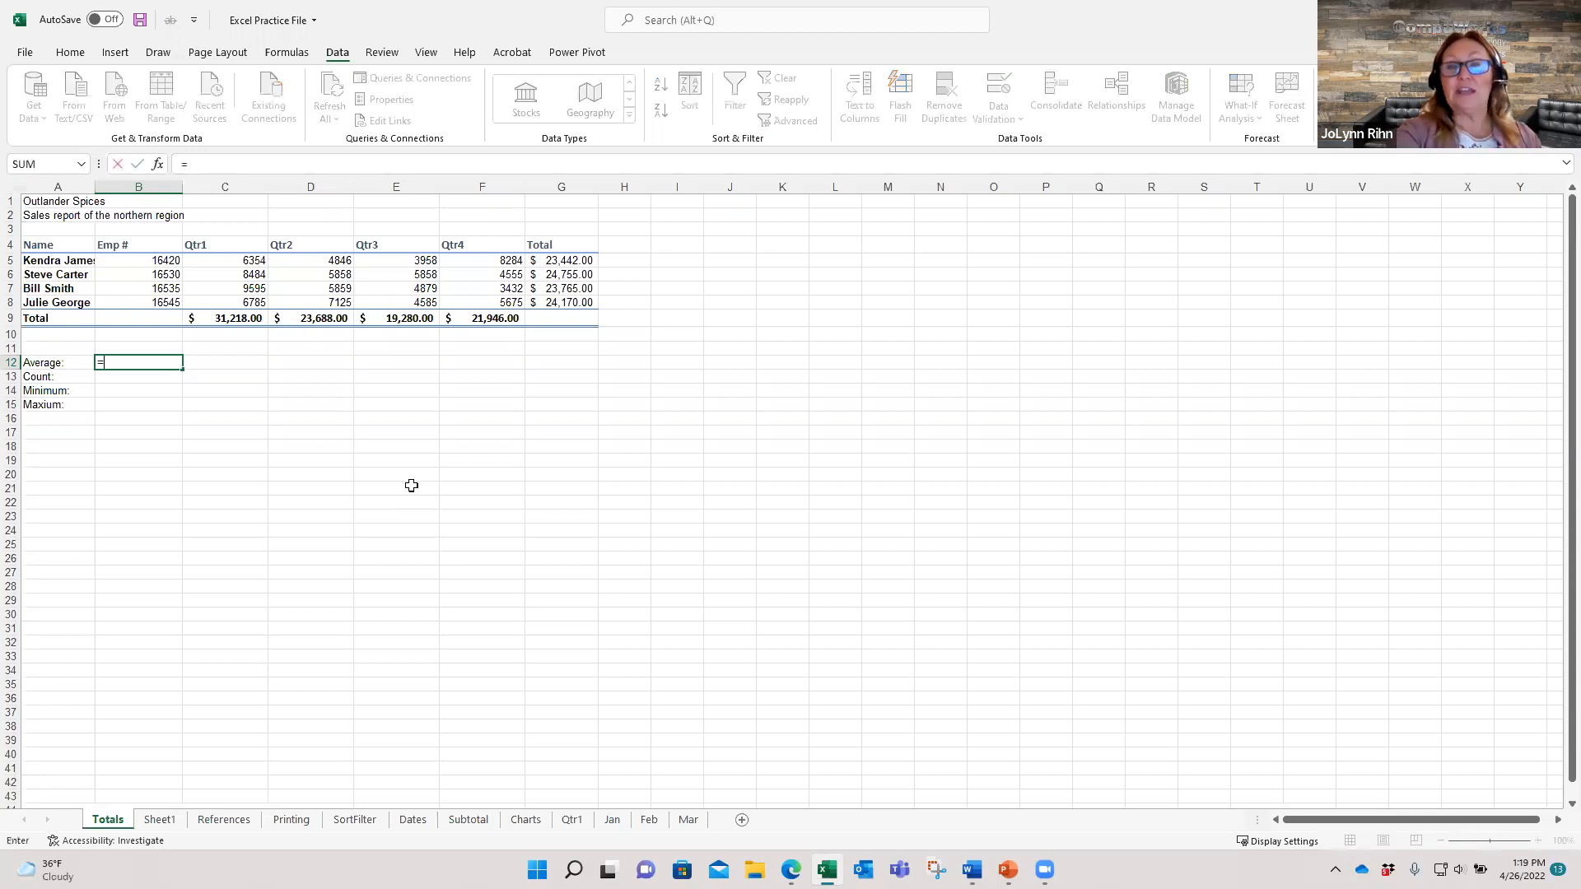
{"action": "type", "text": "a"}
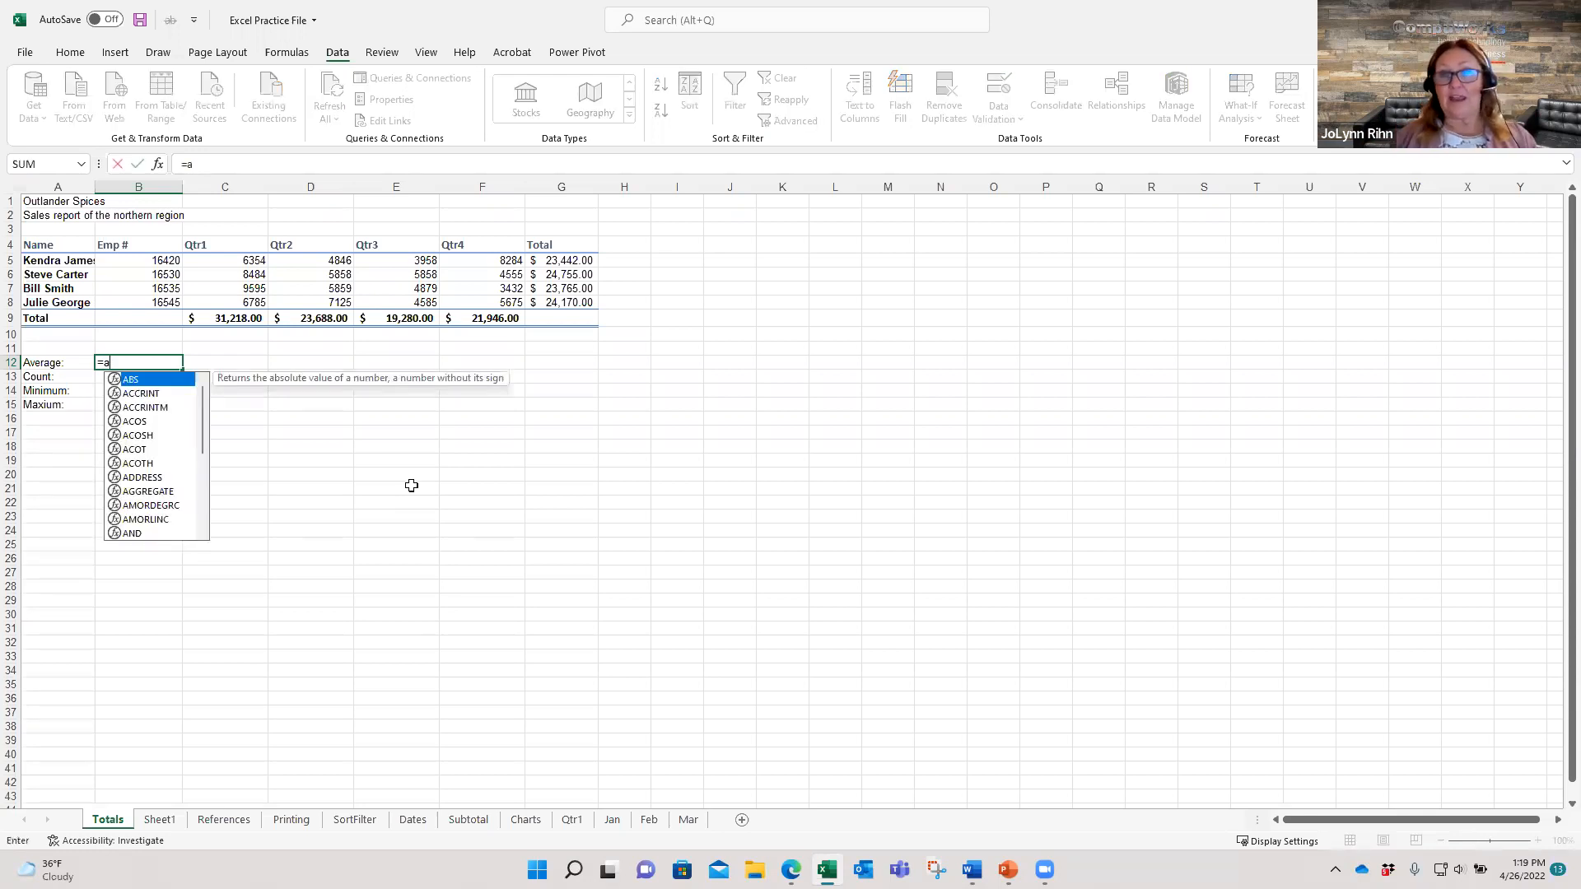
{"action": "type", "text": "v"}
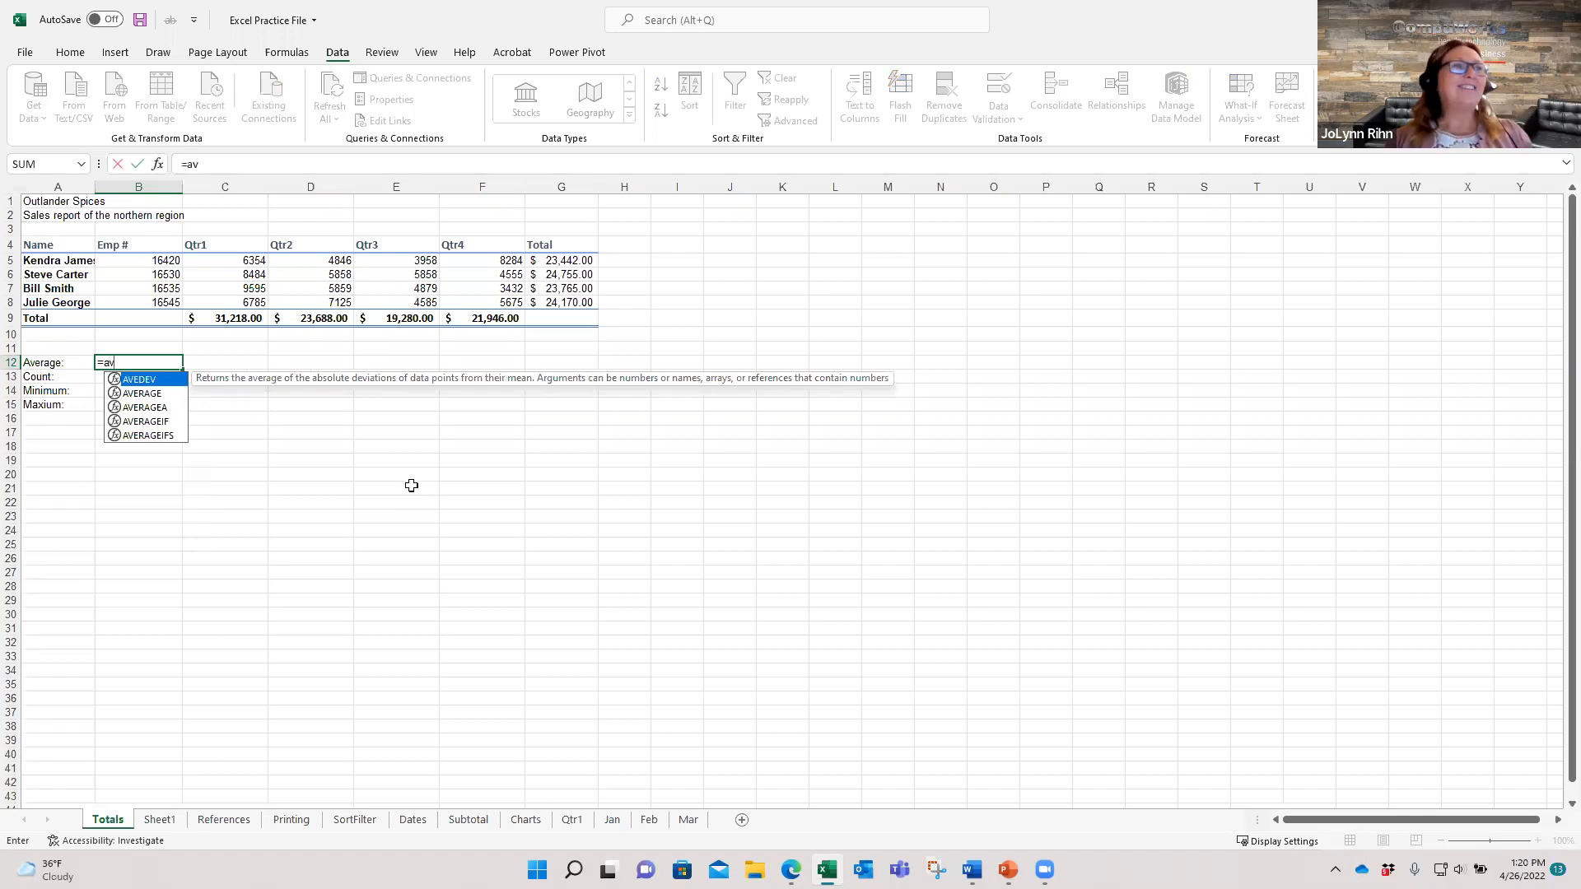
{"action": "double_click", "coordinate": [141, 393]}
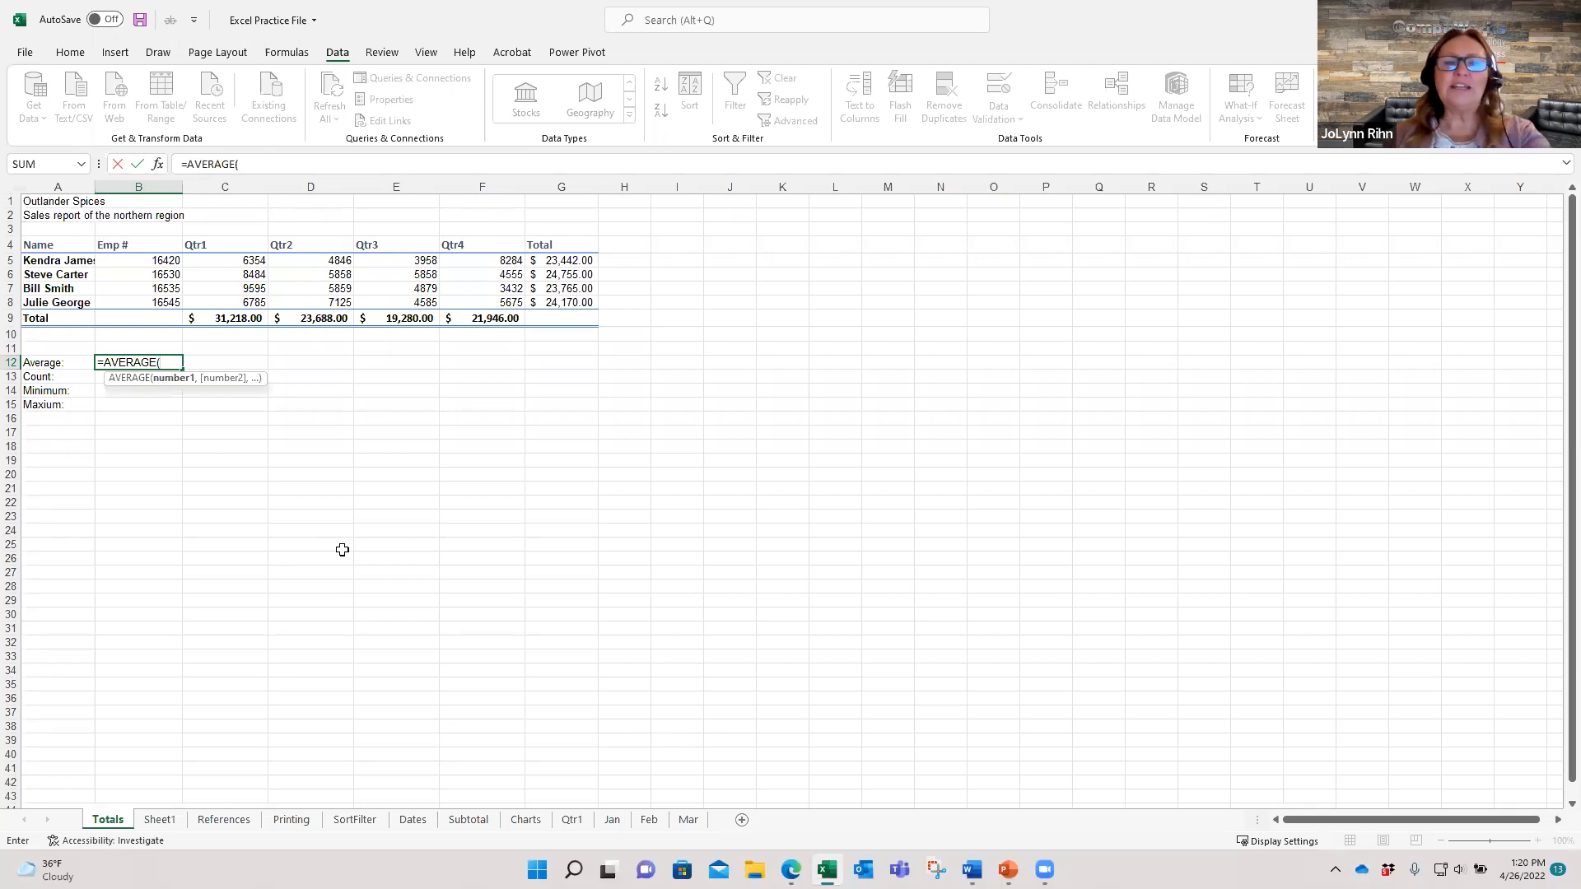
{"action": "key", "text": "Escape"}
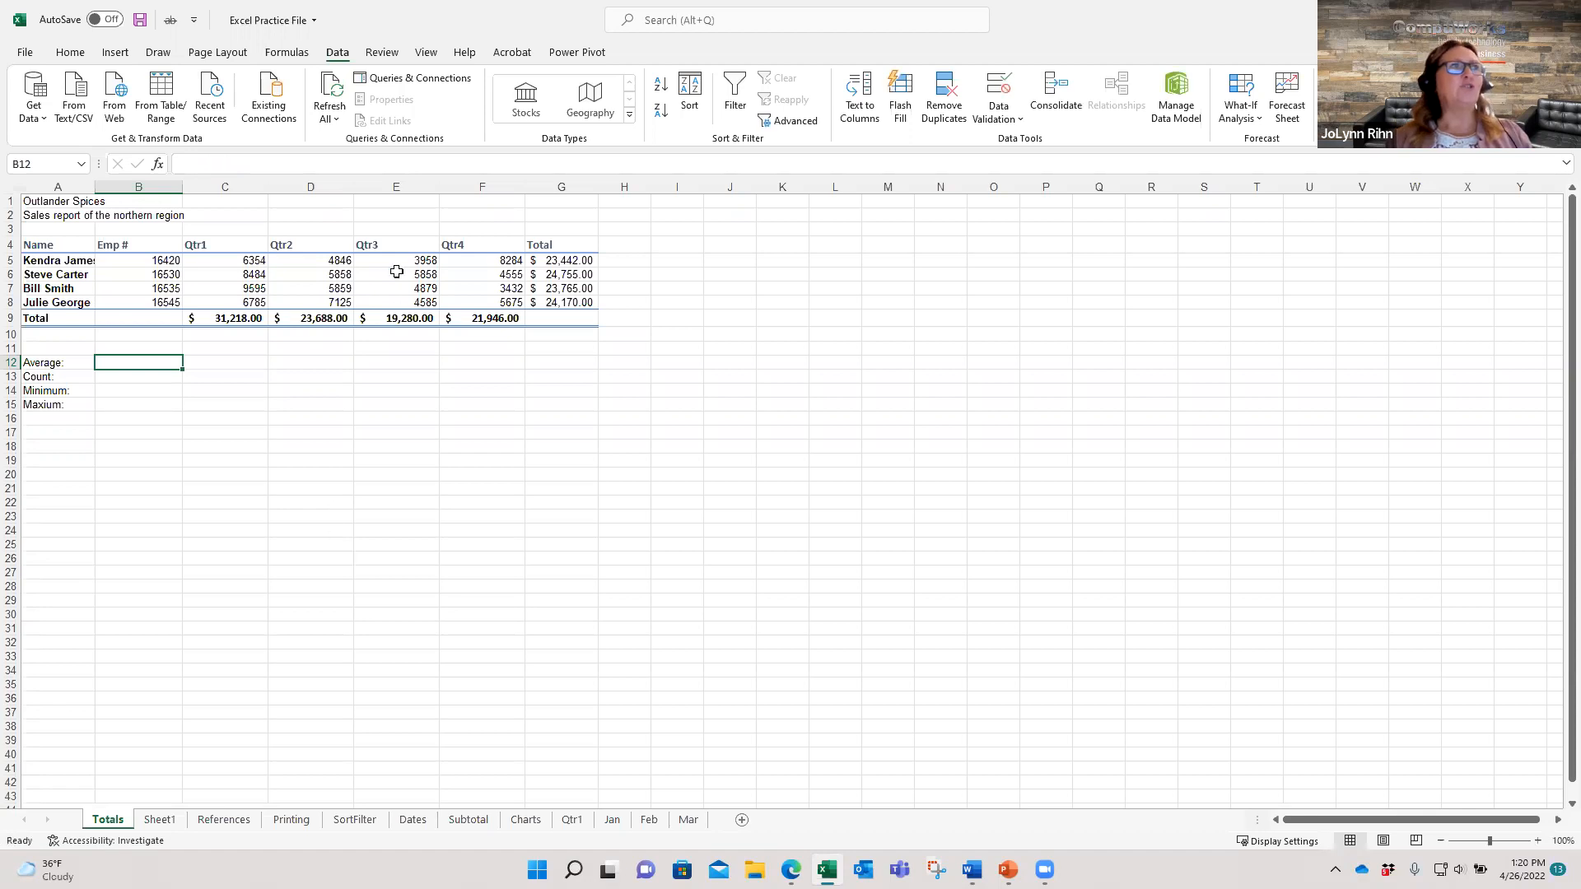
{"action": "left_click", "coordinate": [283, 55]}
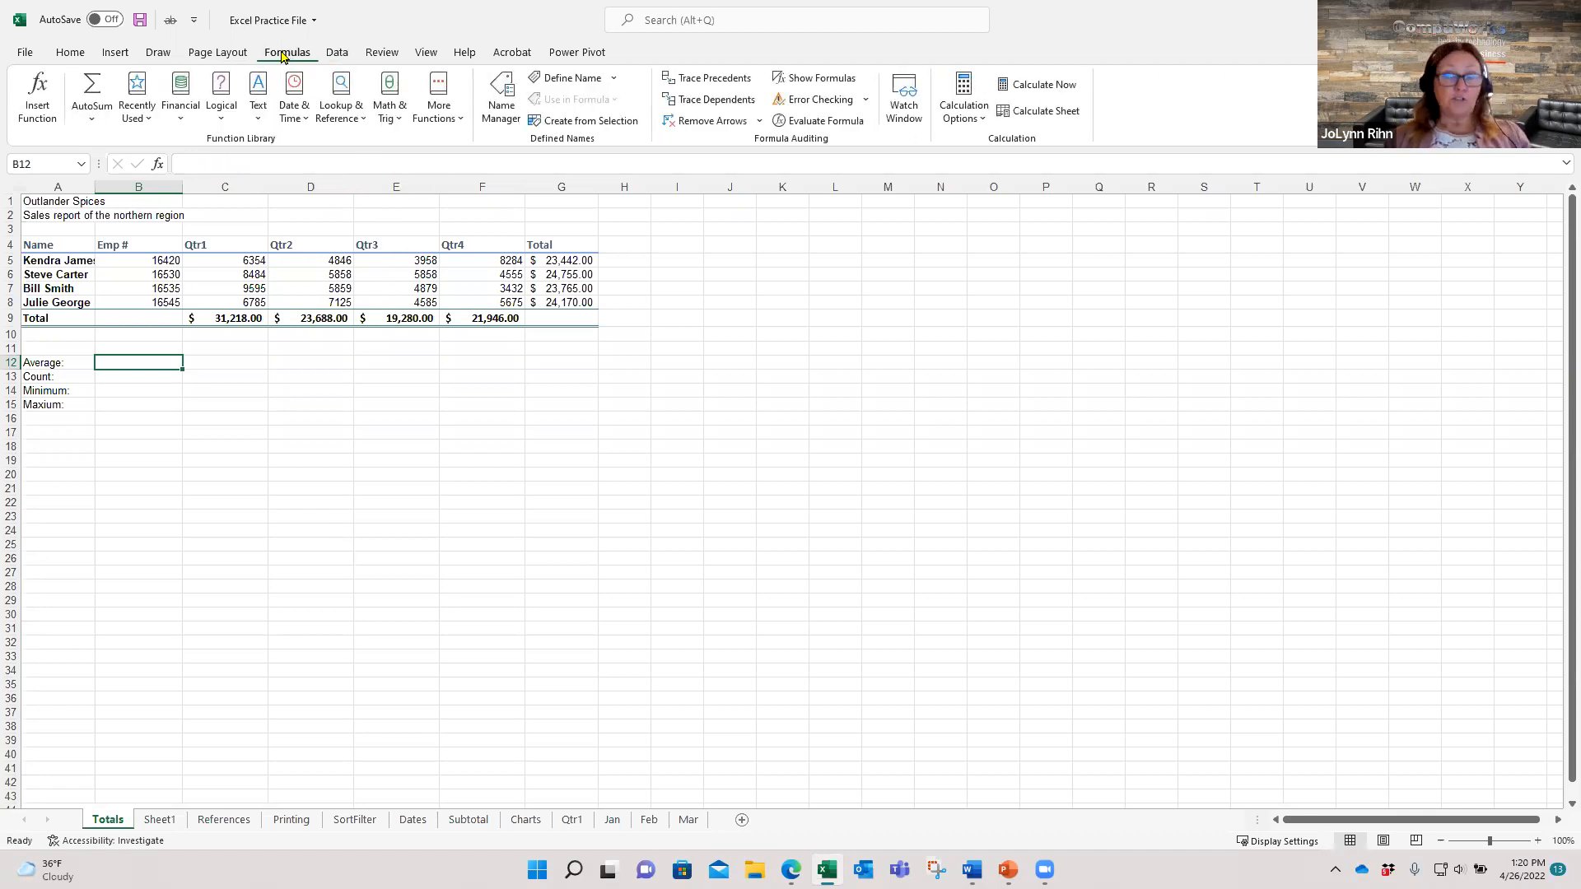
{"action": "left_click", "coordinate": [70, 54]}
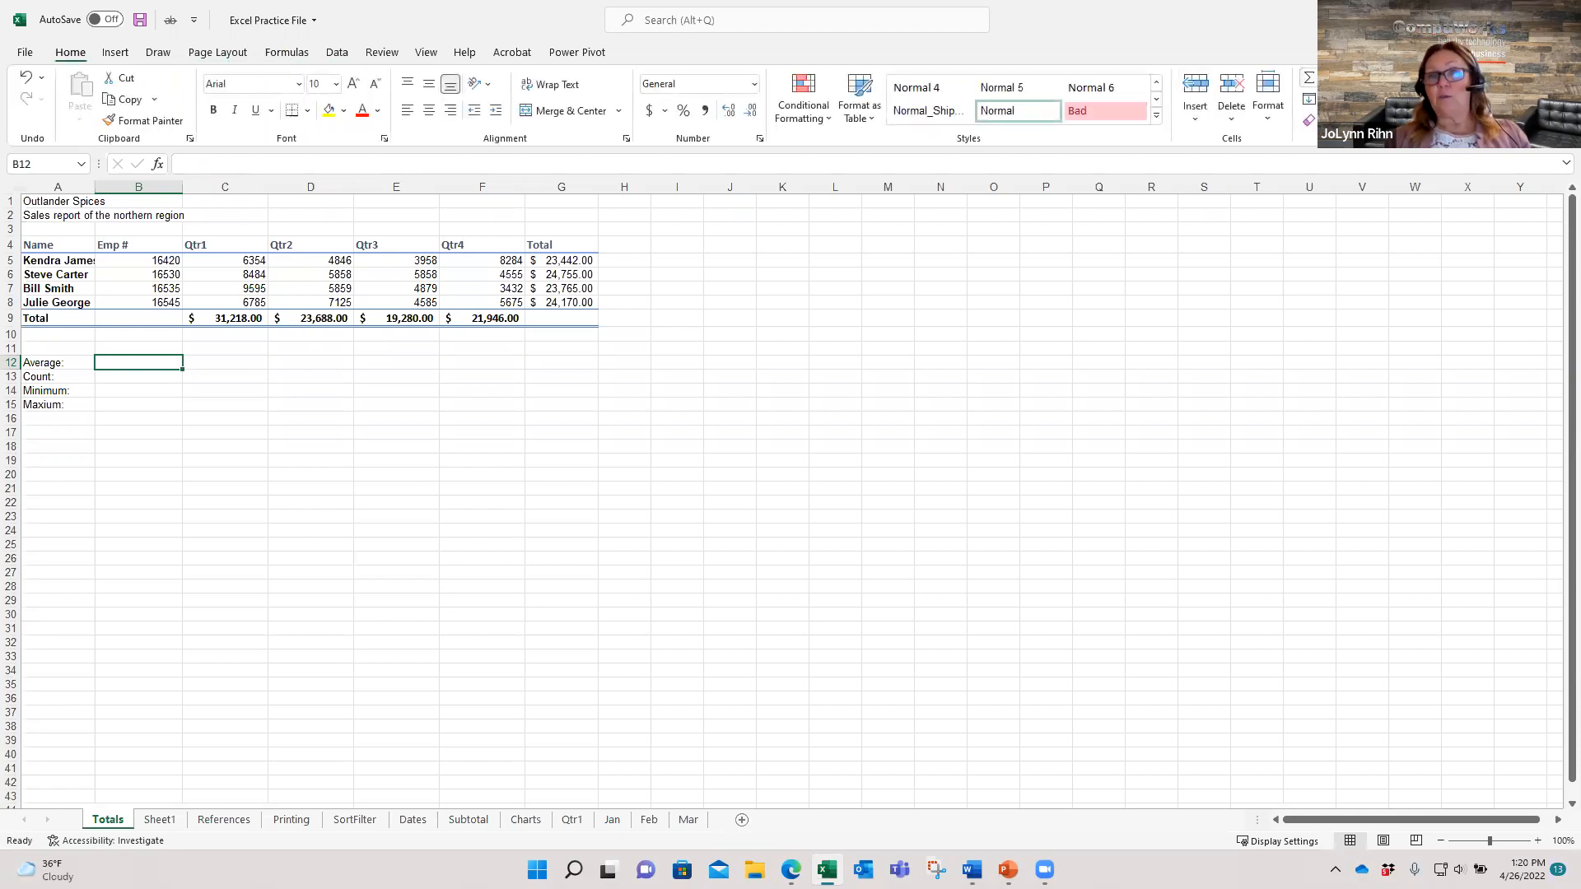
Calculate the average of all employees' quarterly sales, C5:F8, in B12
{"action": "left_click", "coordinate": [1318, 77]}
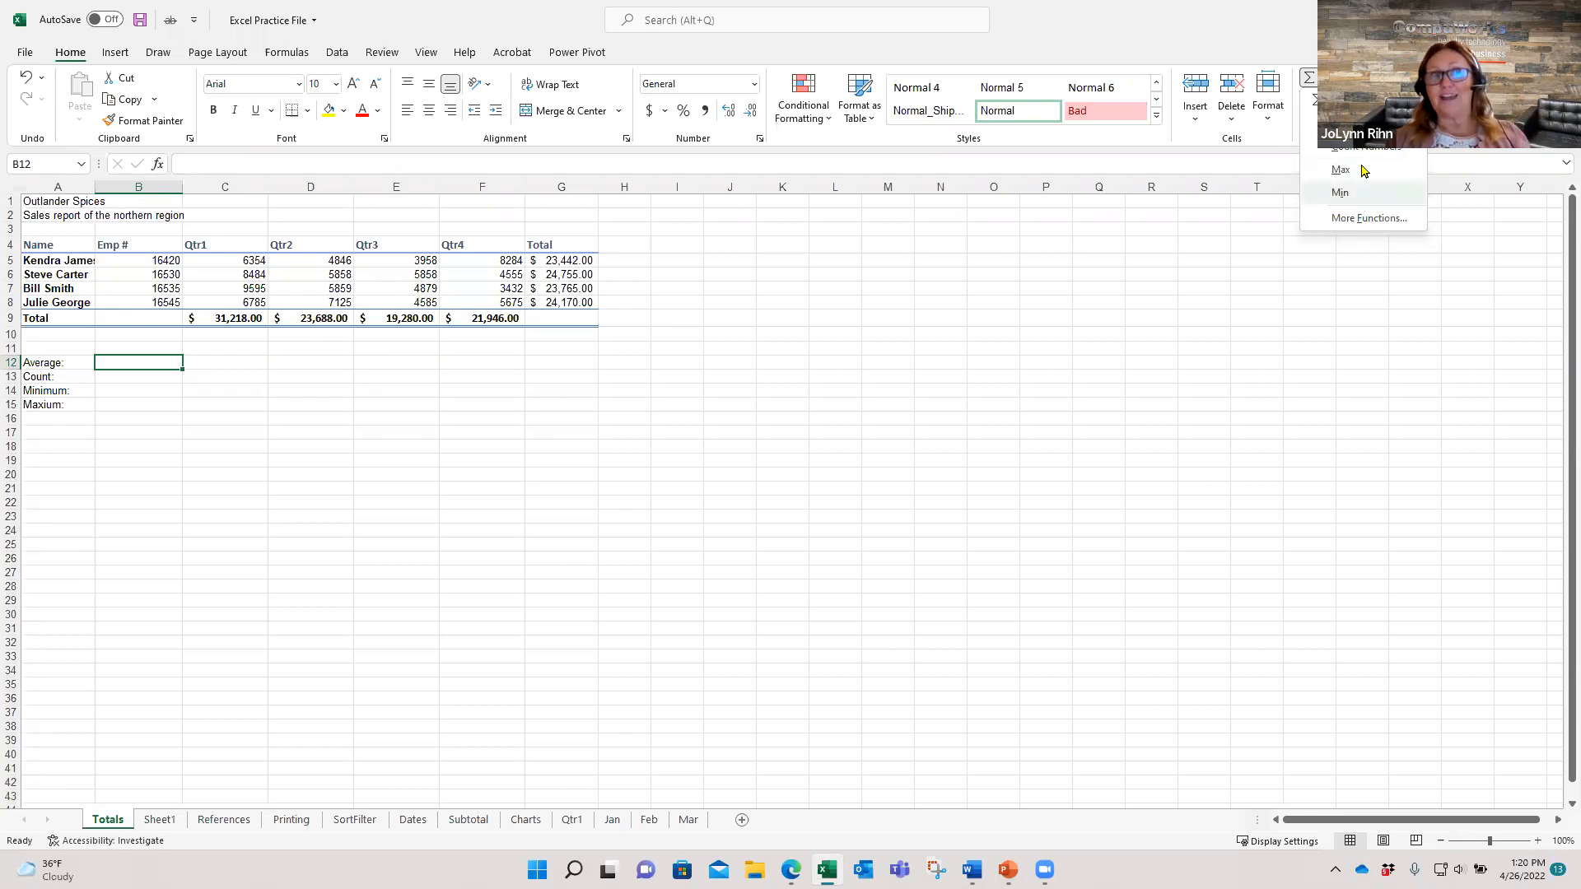
{"action": "left_click", "coordinate": [1347, 124]}
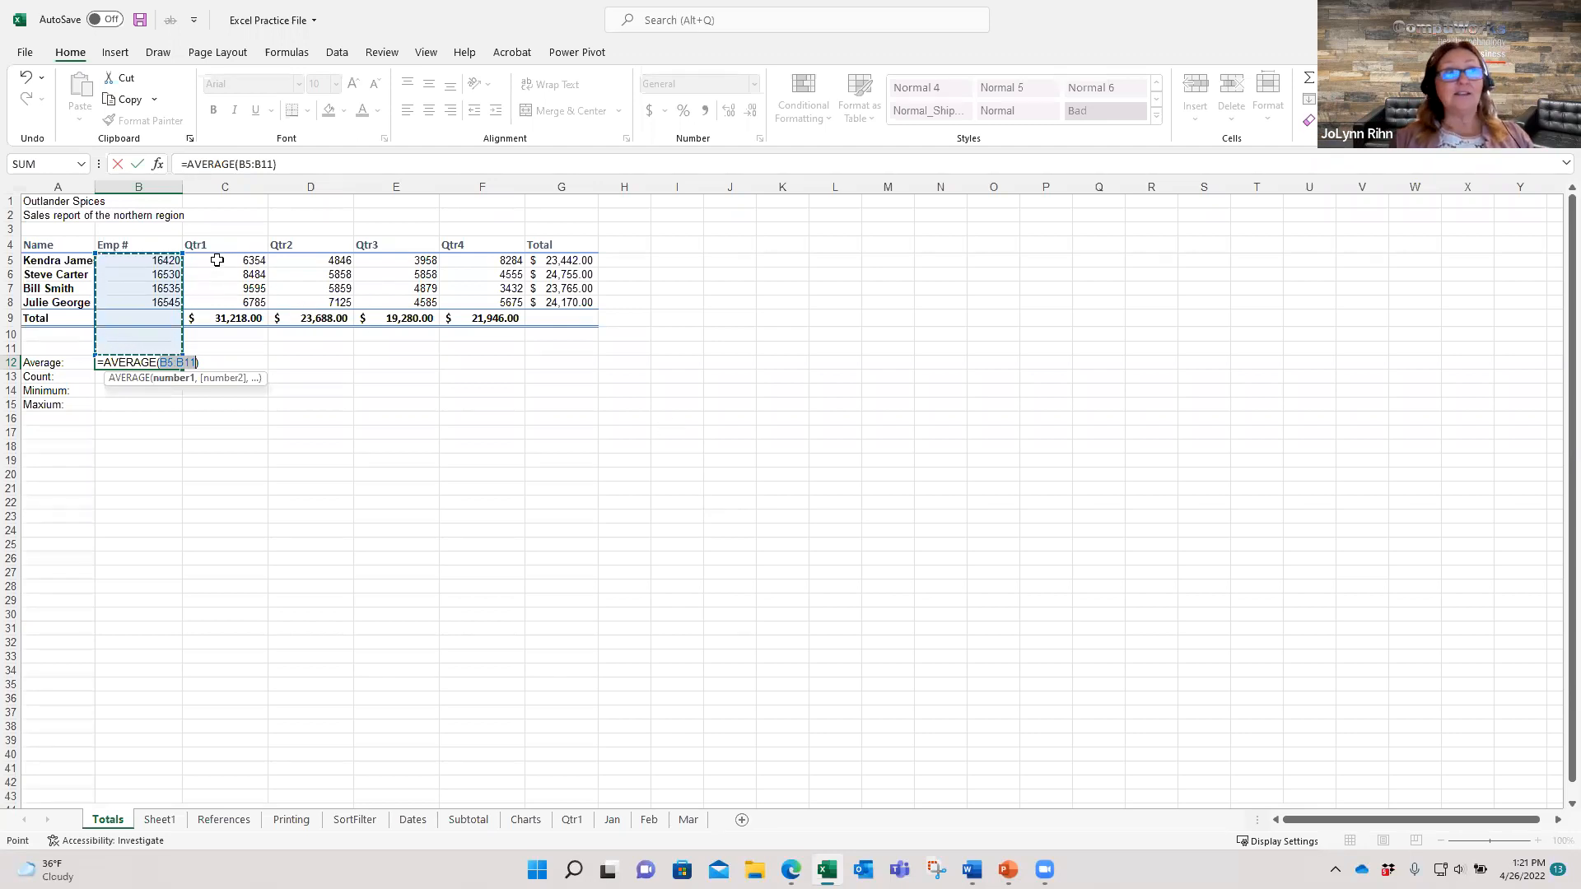
{"action": "left_click_drag", "start_coordinate": [216, 260], "coordinate": [479, 301]}
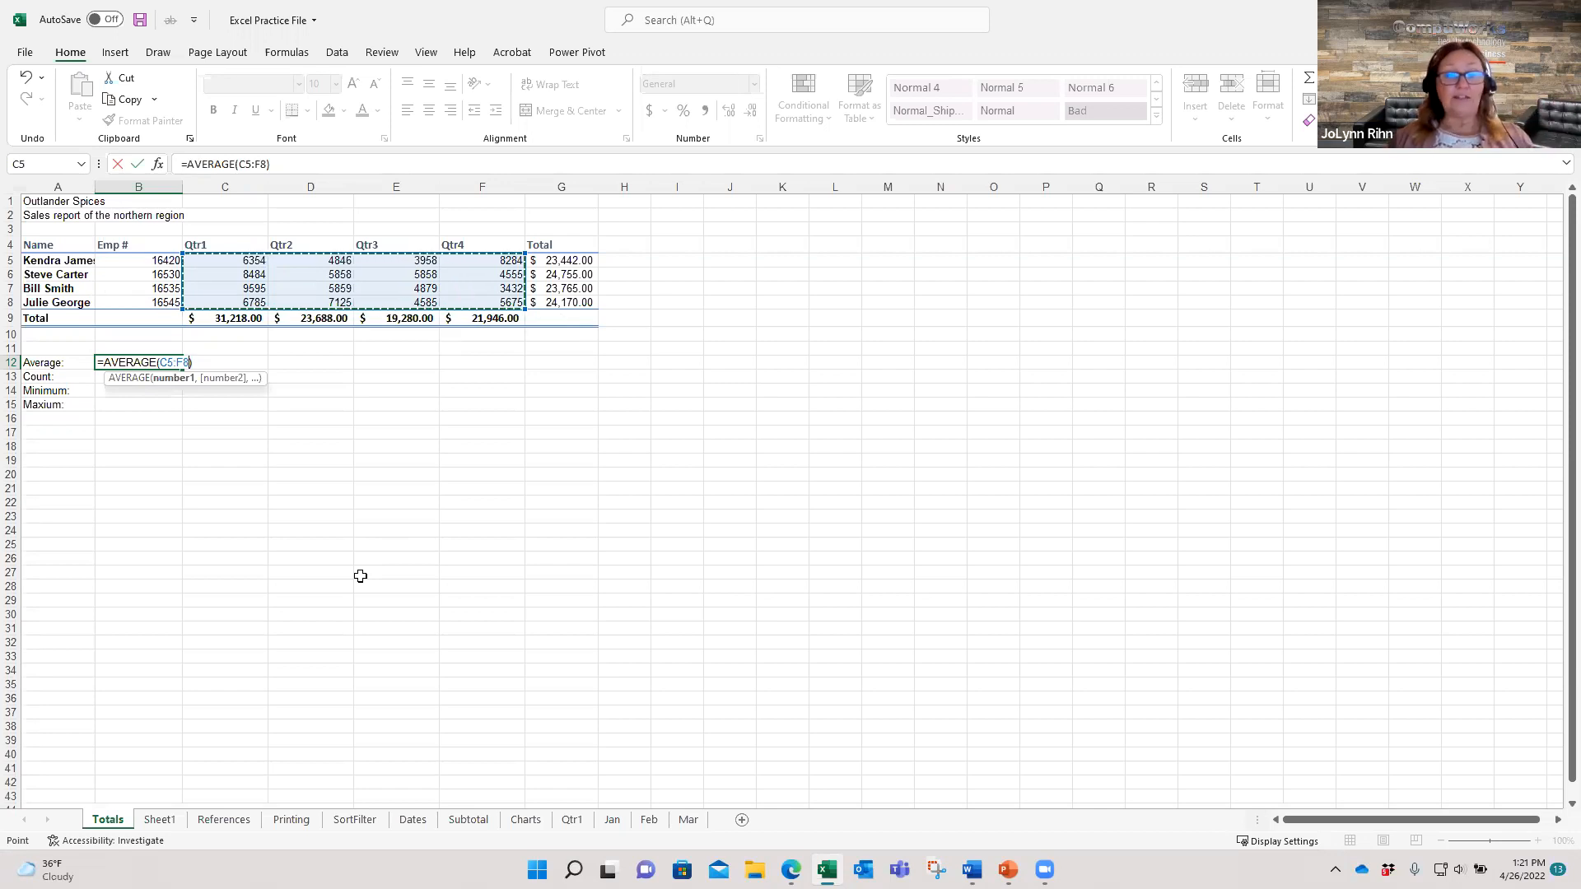
{"action": "key", "text": "ctrl+Return"}
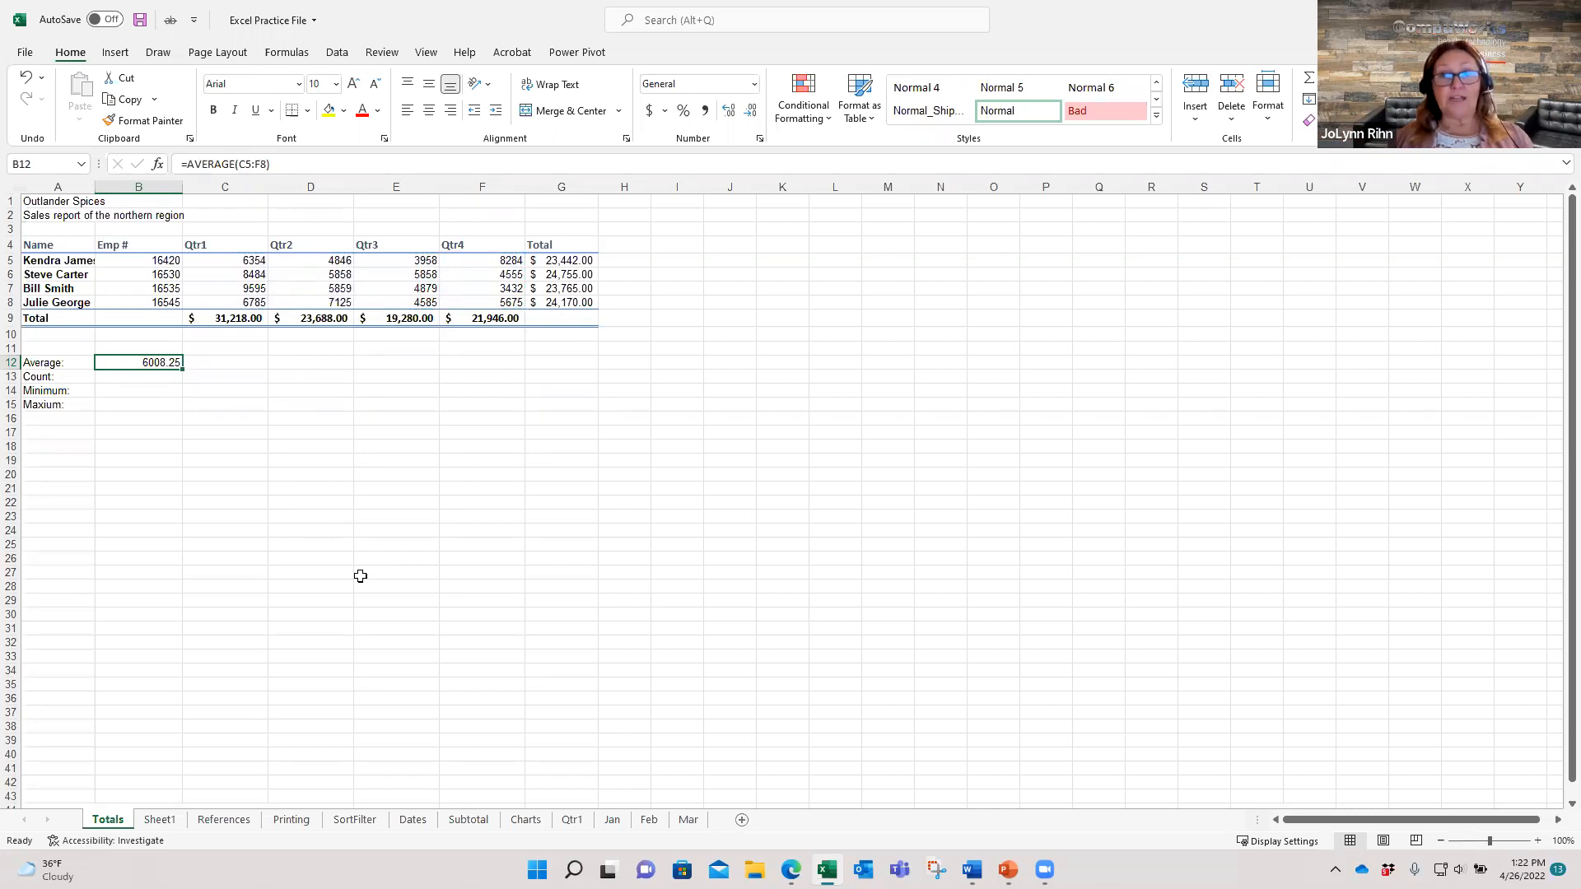
Change the first employee's Qtr1 sales figure in C5 to 10000
{"action": "left_click", "coordinate": [206, 267]}
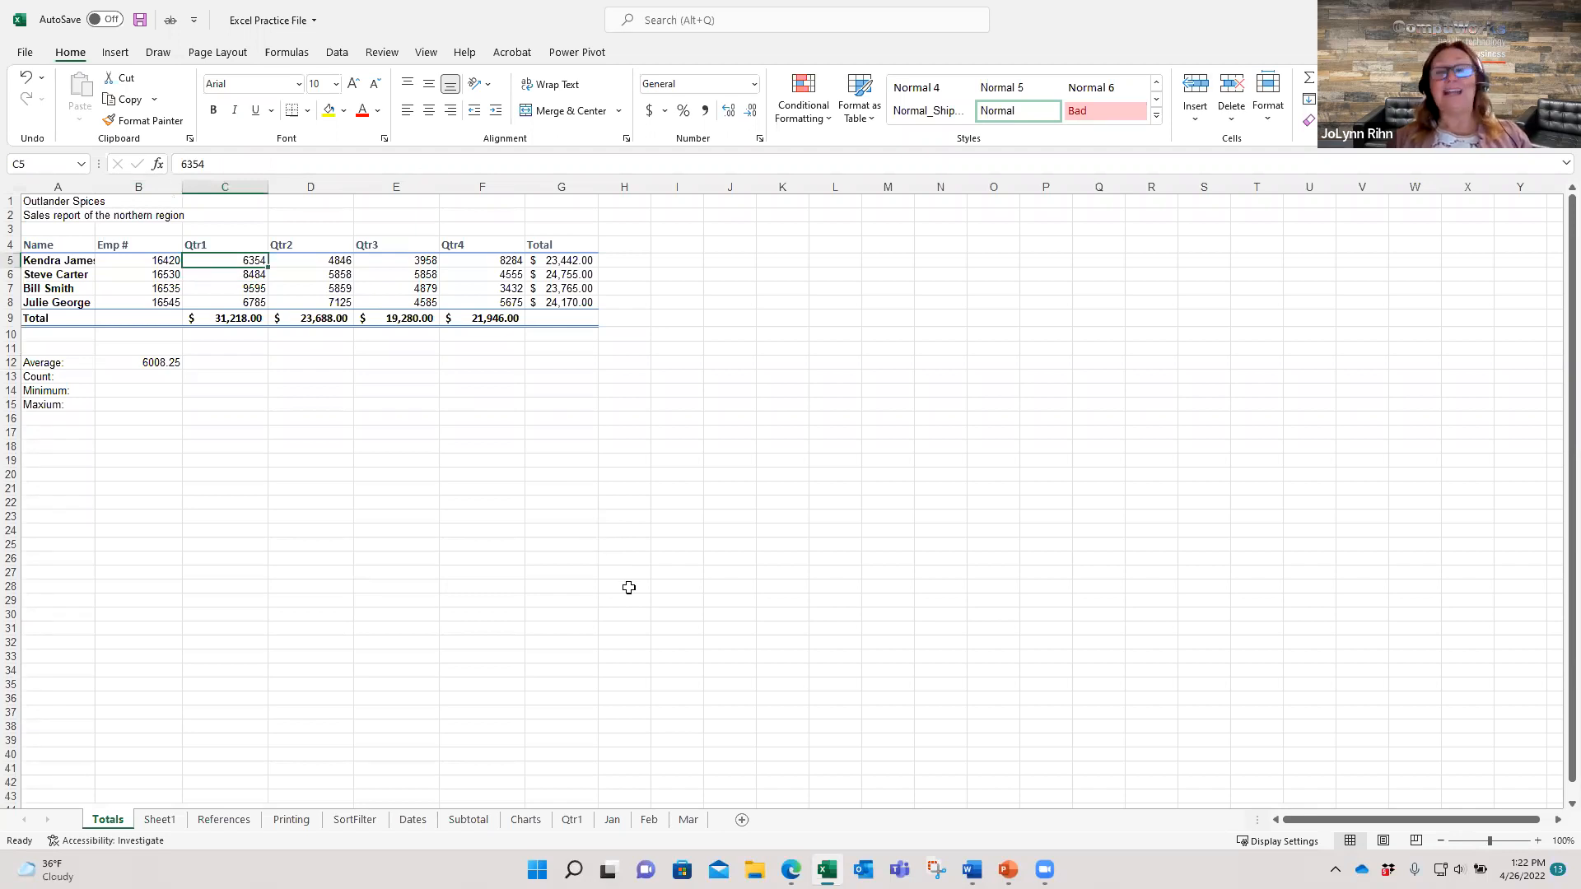
{"action": "type", "text": "100"}
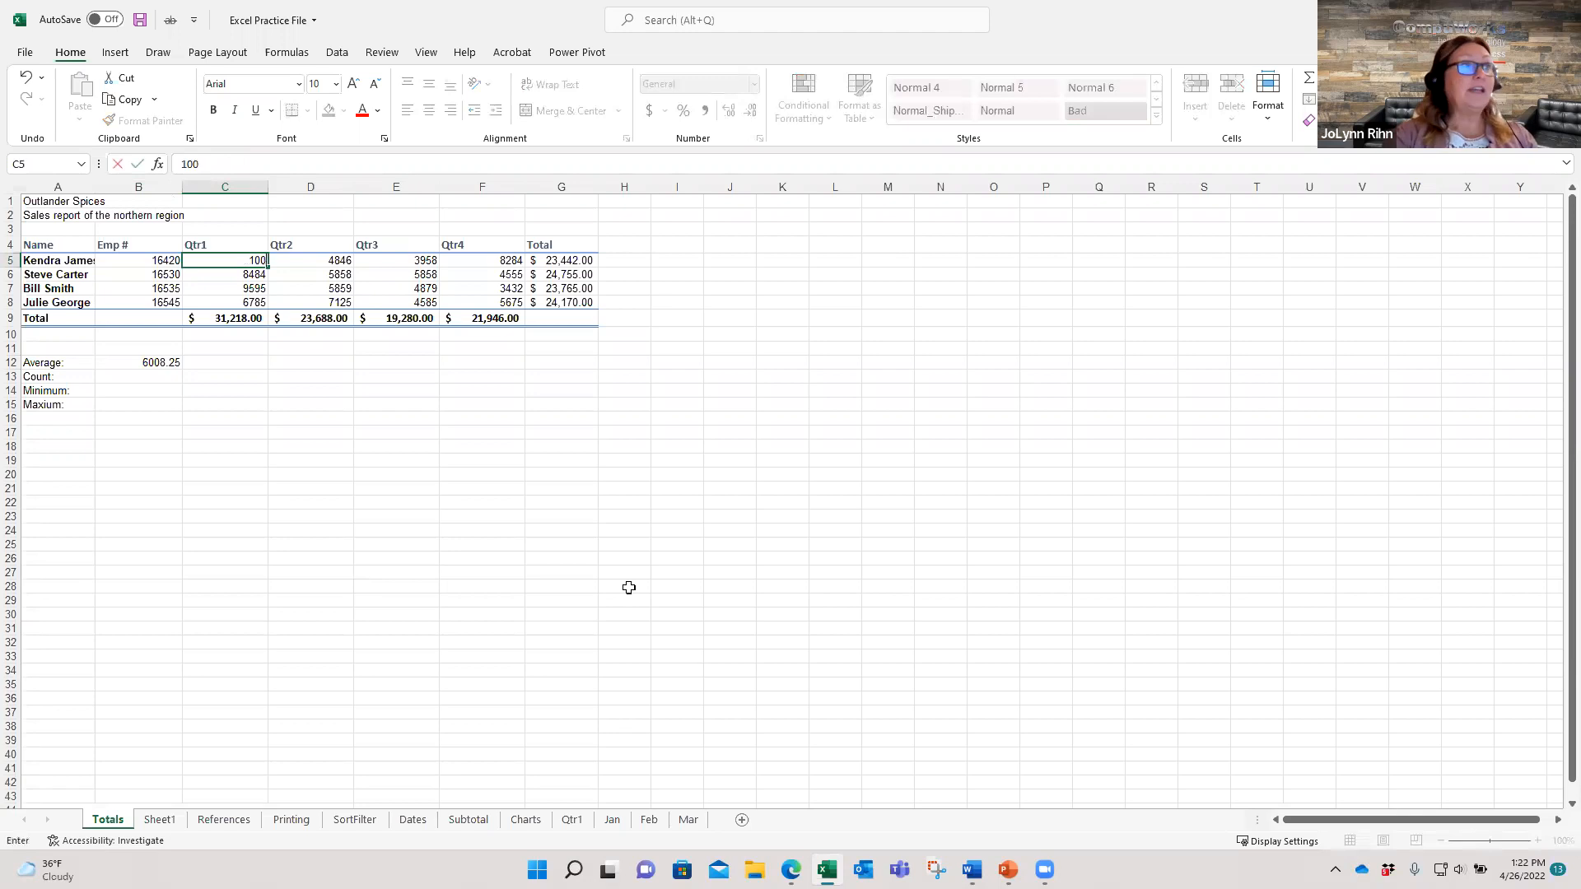
{"action": "type", "text": "00"}
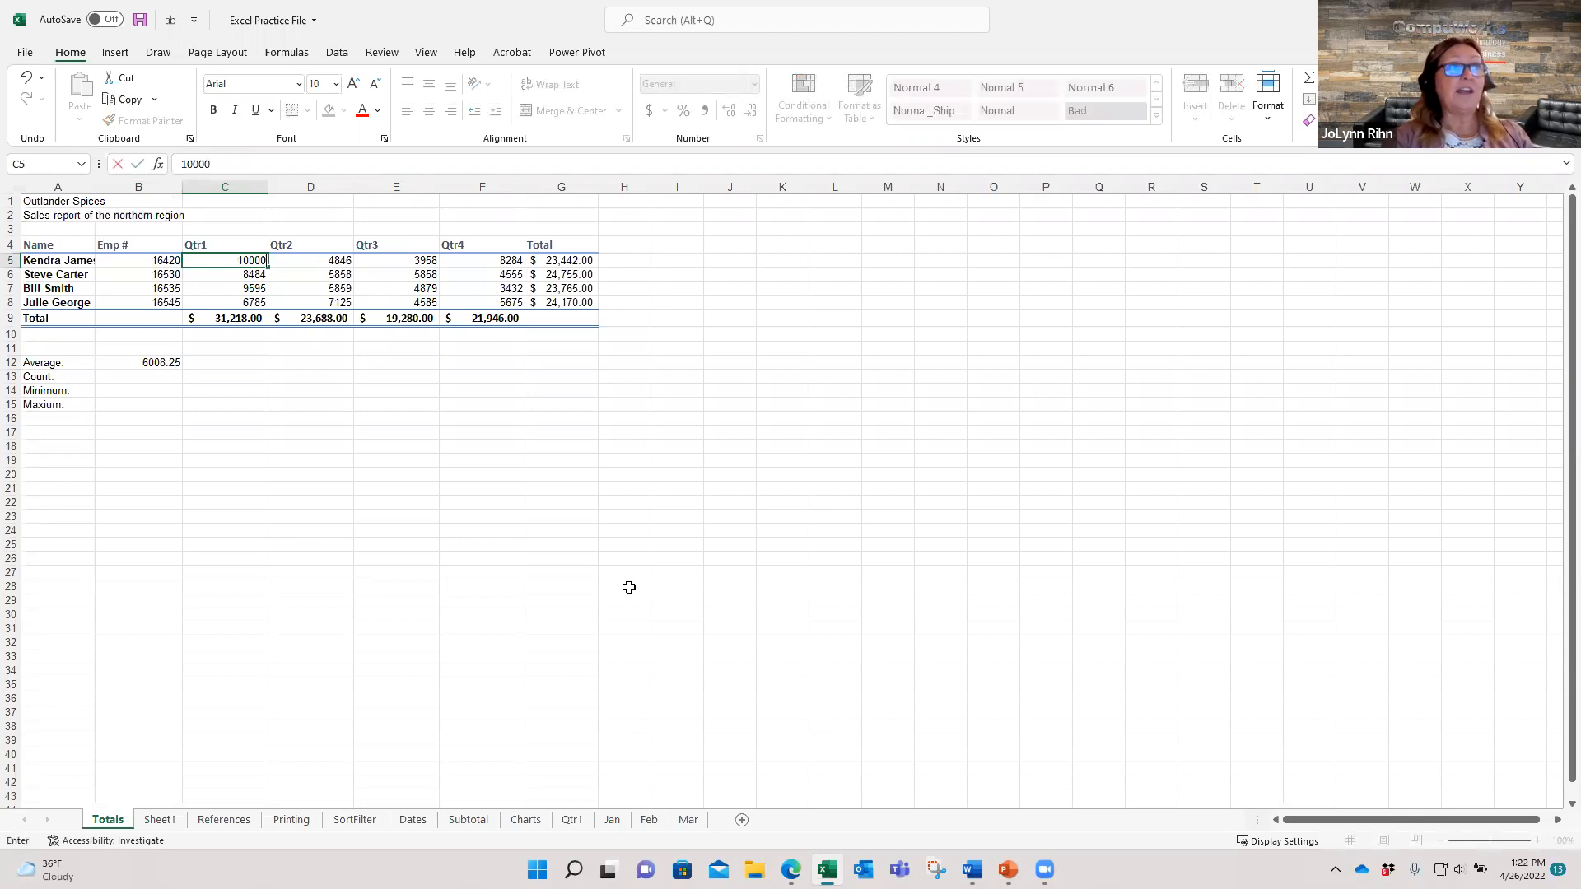
{"action": "key", "text": "Return"}
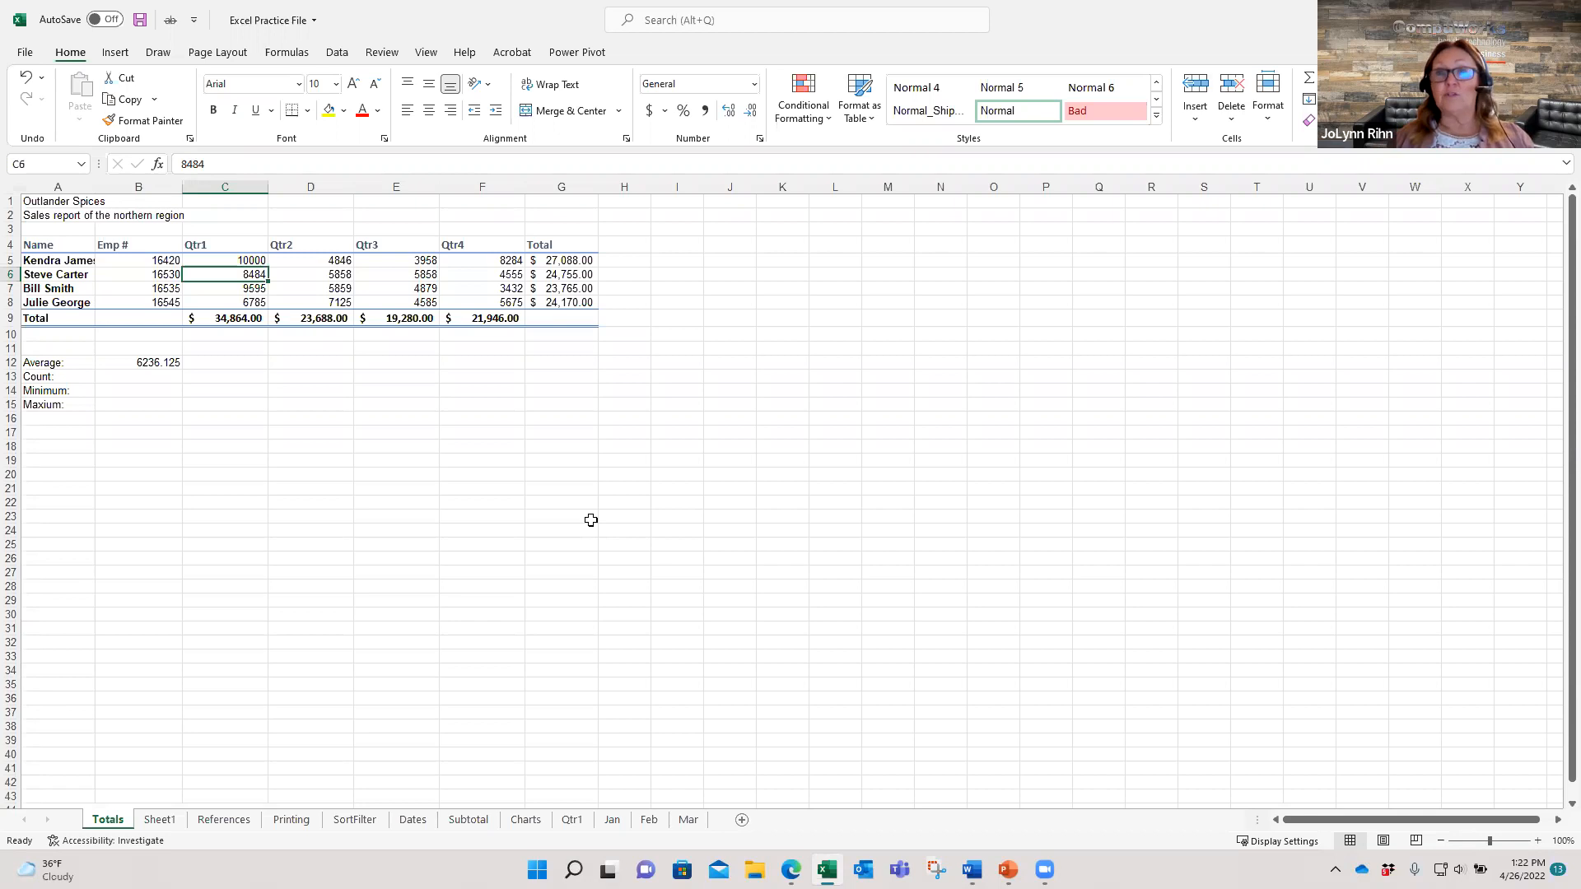
Write the formula =C9+D9*2 in C11, using the Qtr1 and Qtr2 totals, and keep it open for editing
{"action": "left_click", "coordinate": [202, 349]}
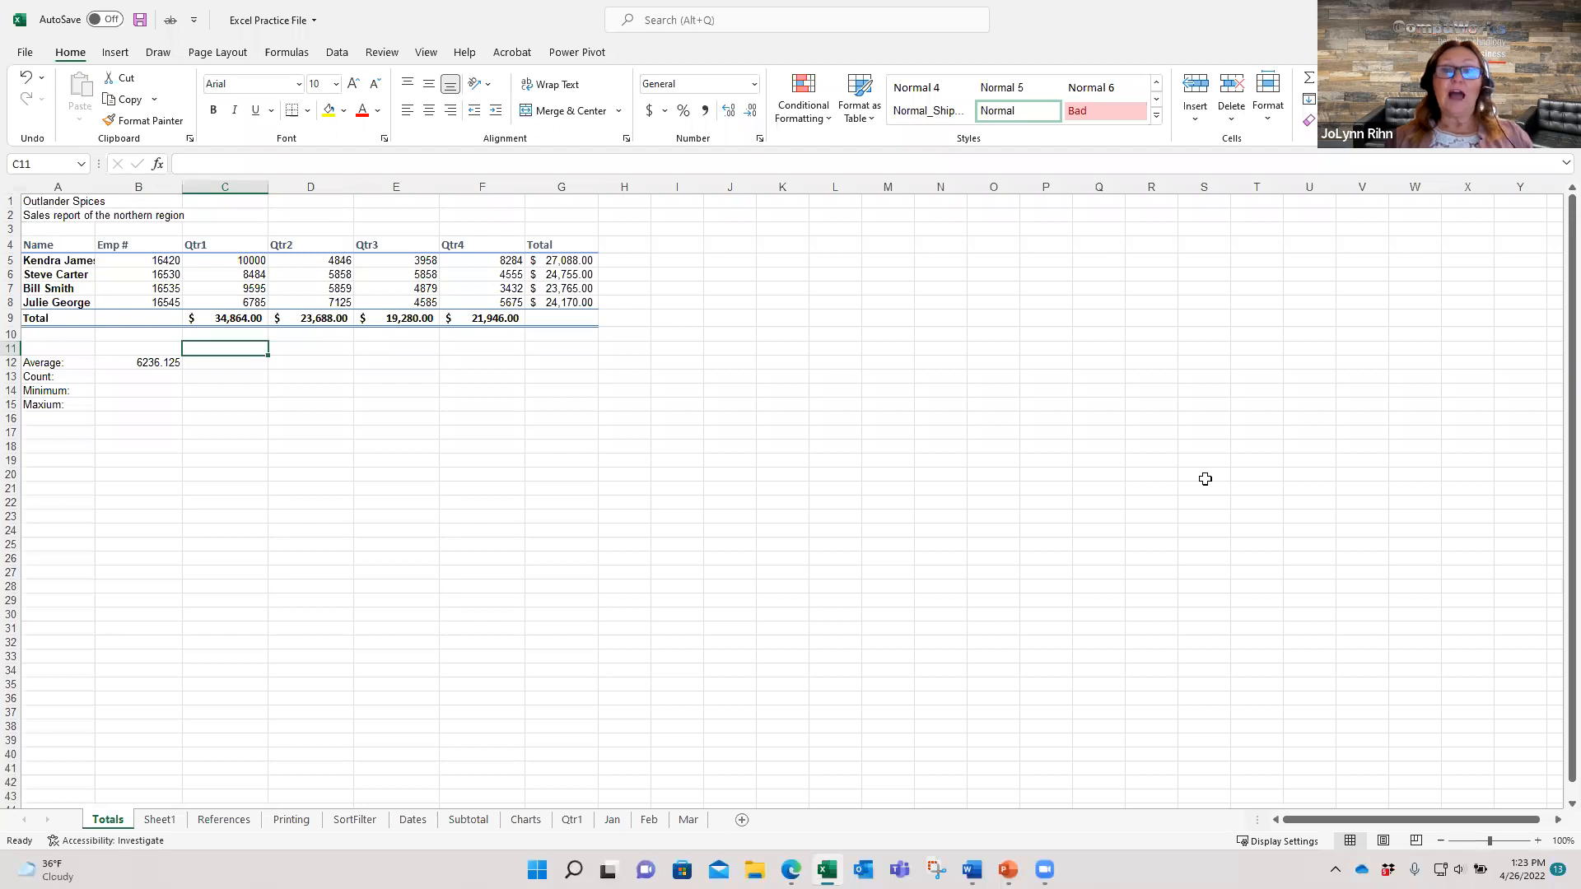
{"action": "type", "text": "="}
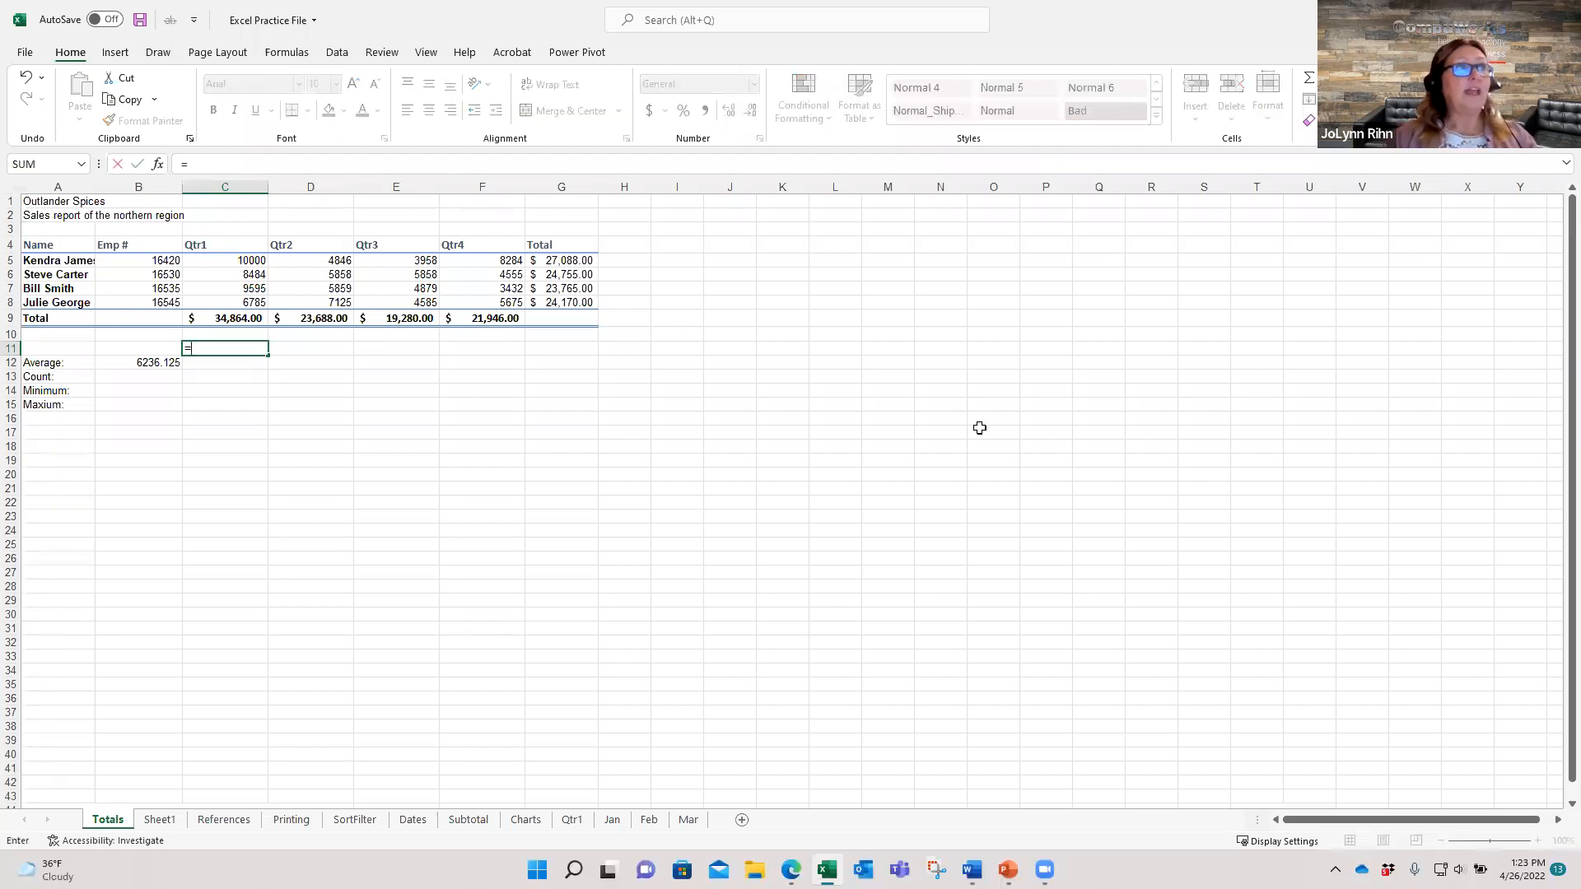
{"action": "left_click", "coordinate": [247, 318]}
{"action": "type", "text": "+"}
{"action": "left_click", "coordinate": [313, 319]}
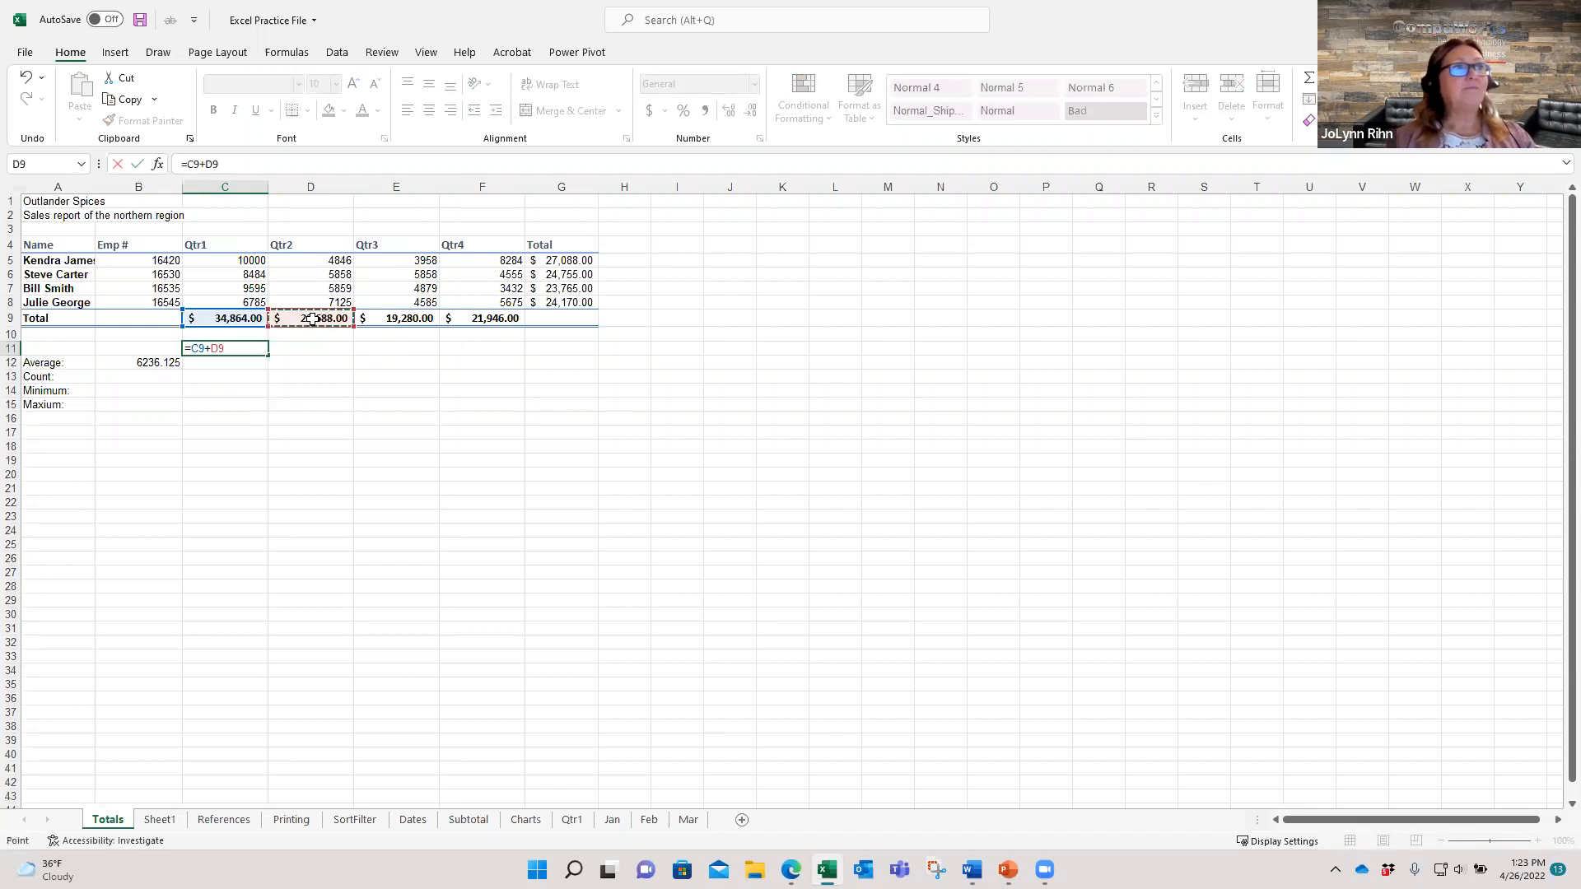
{"action": "type", "text": "*"}
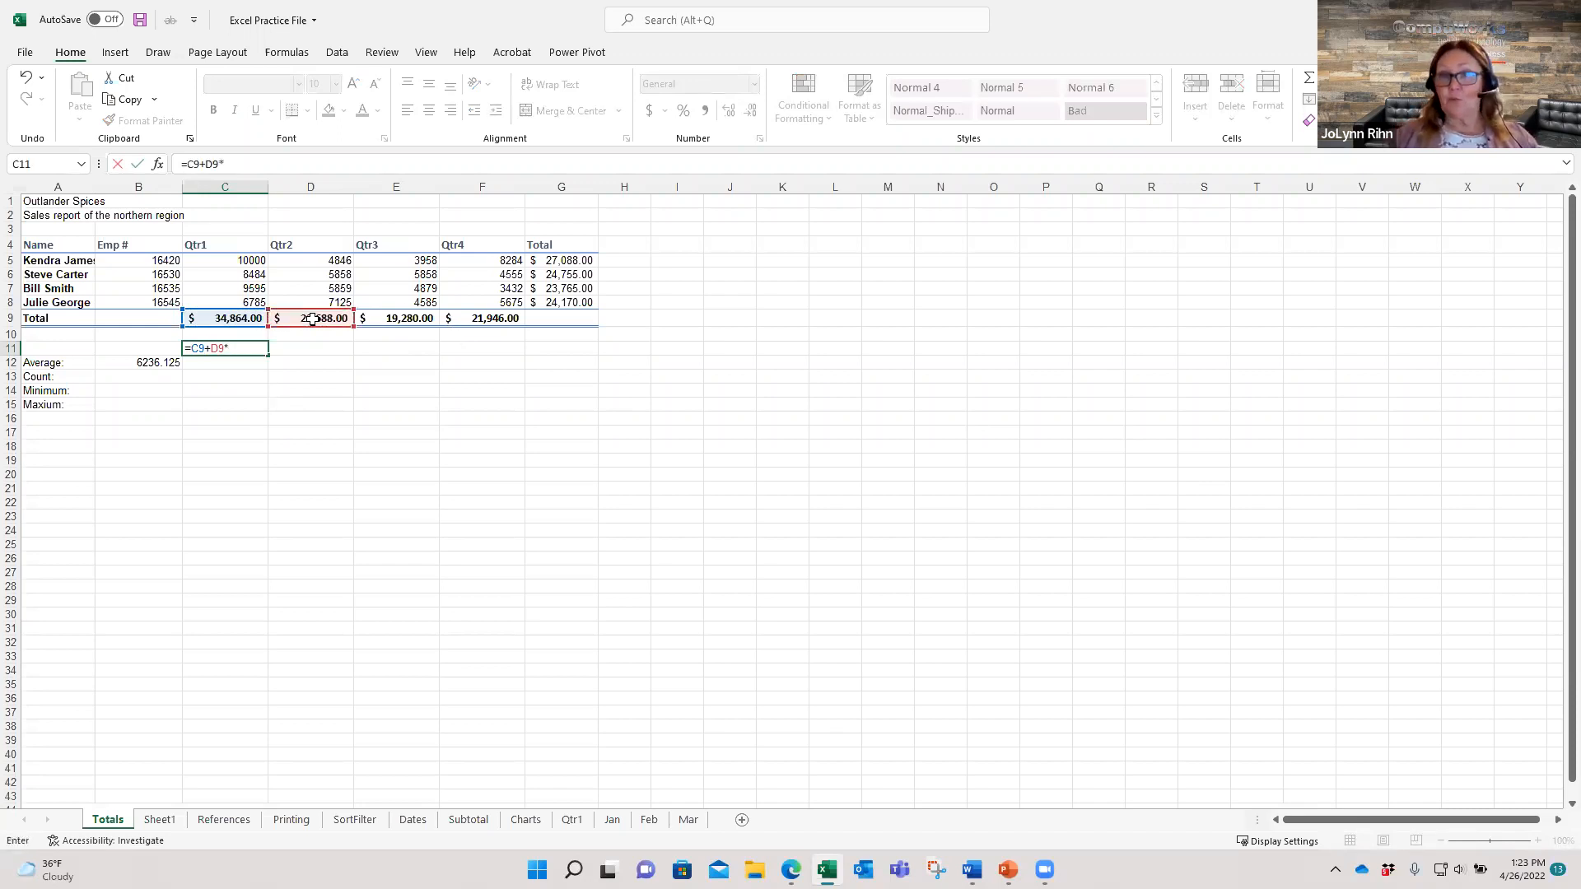
{"action": "type", "text": "2"}
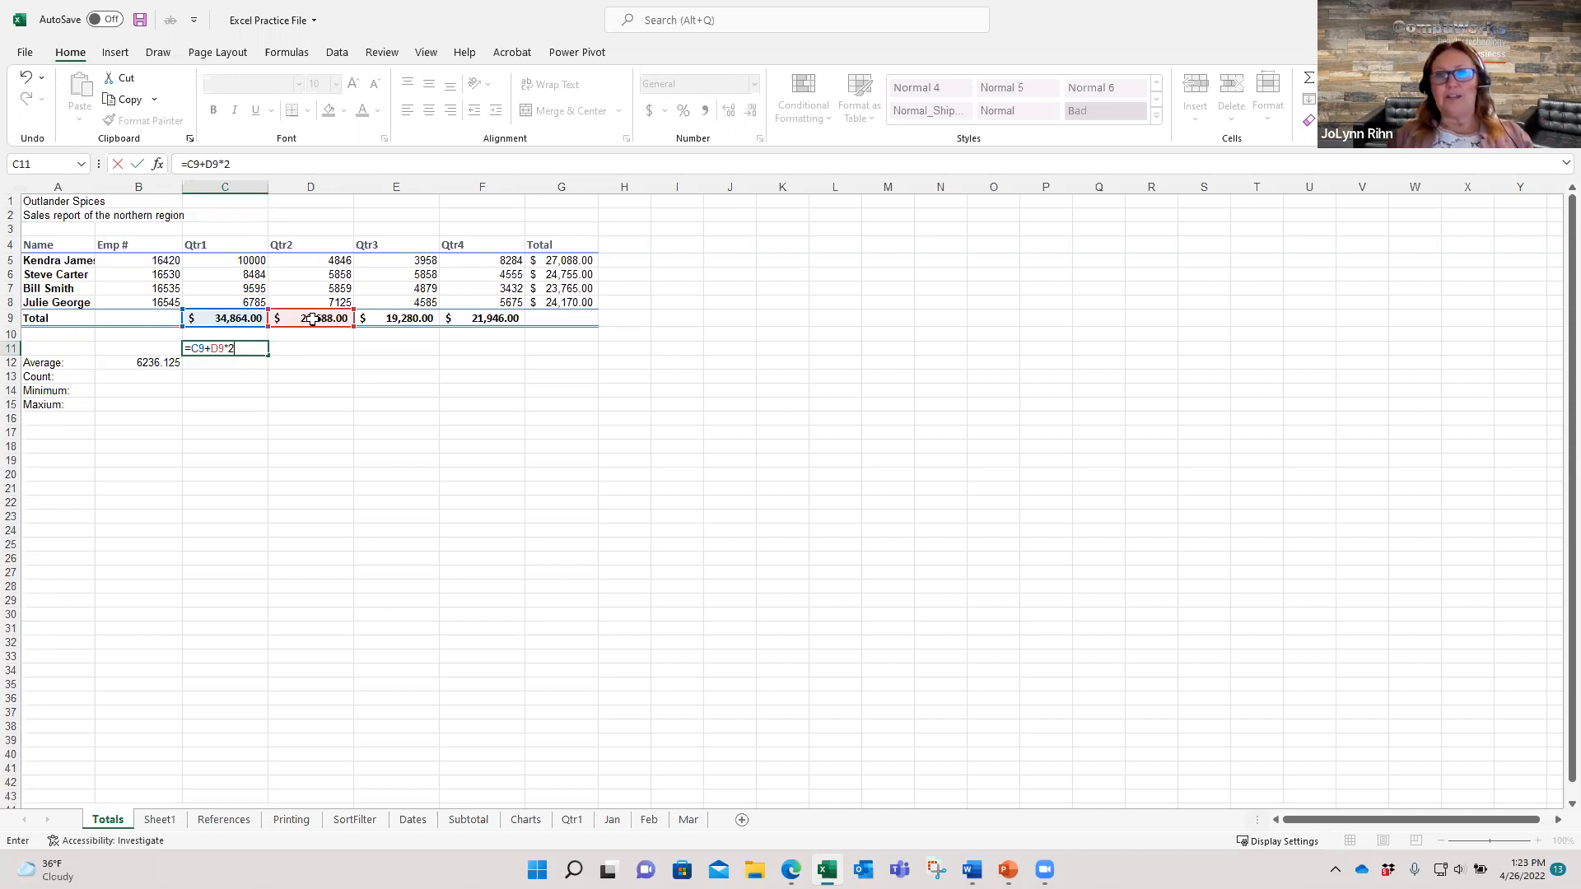
Enclose the addition in parentheses so the C11 formula reads =(C9+D9)*2, and enter it
{"action": "left_click", "coordinate": [188, 164]}
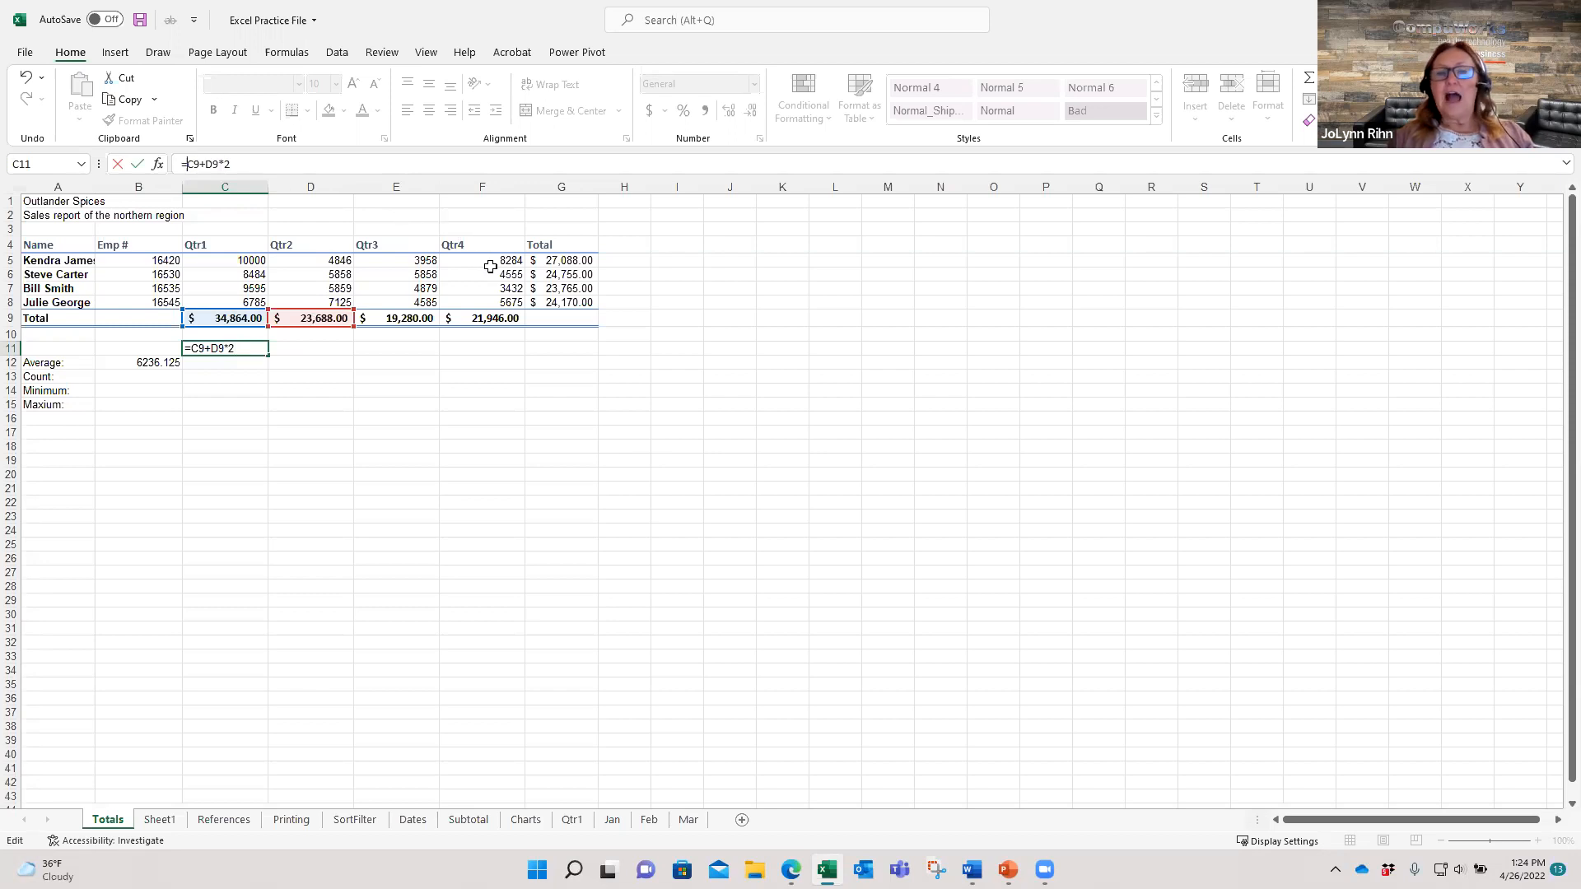
{"action": "type", "text": "("}
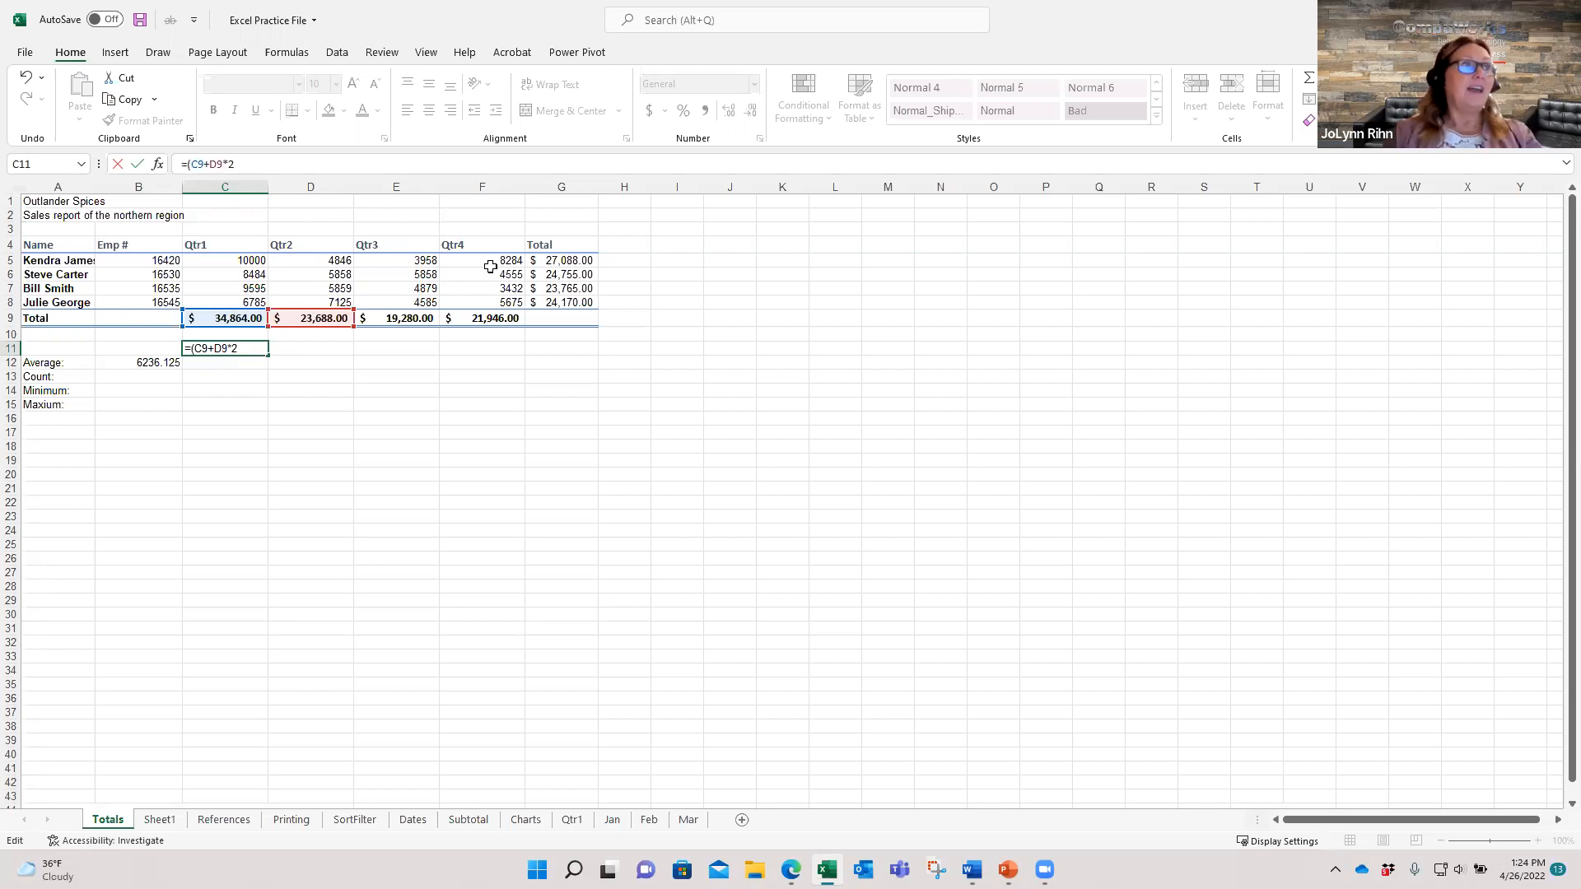
{"action": "left_click", "coordinate": [223, 165]}
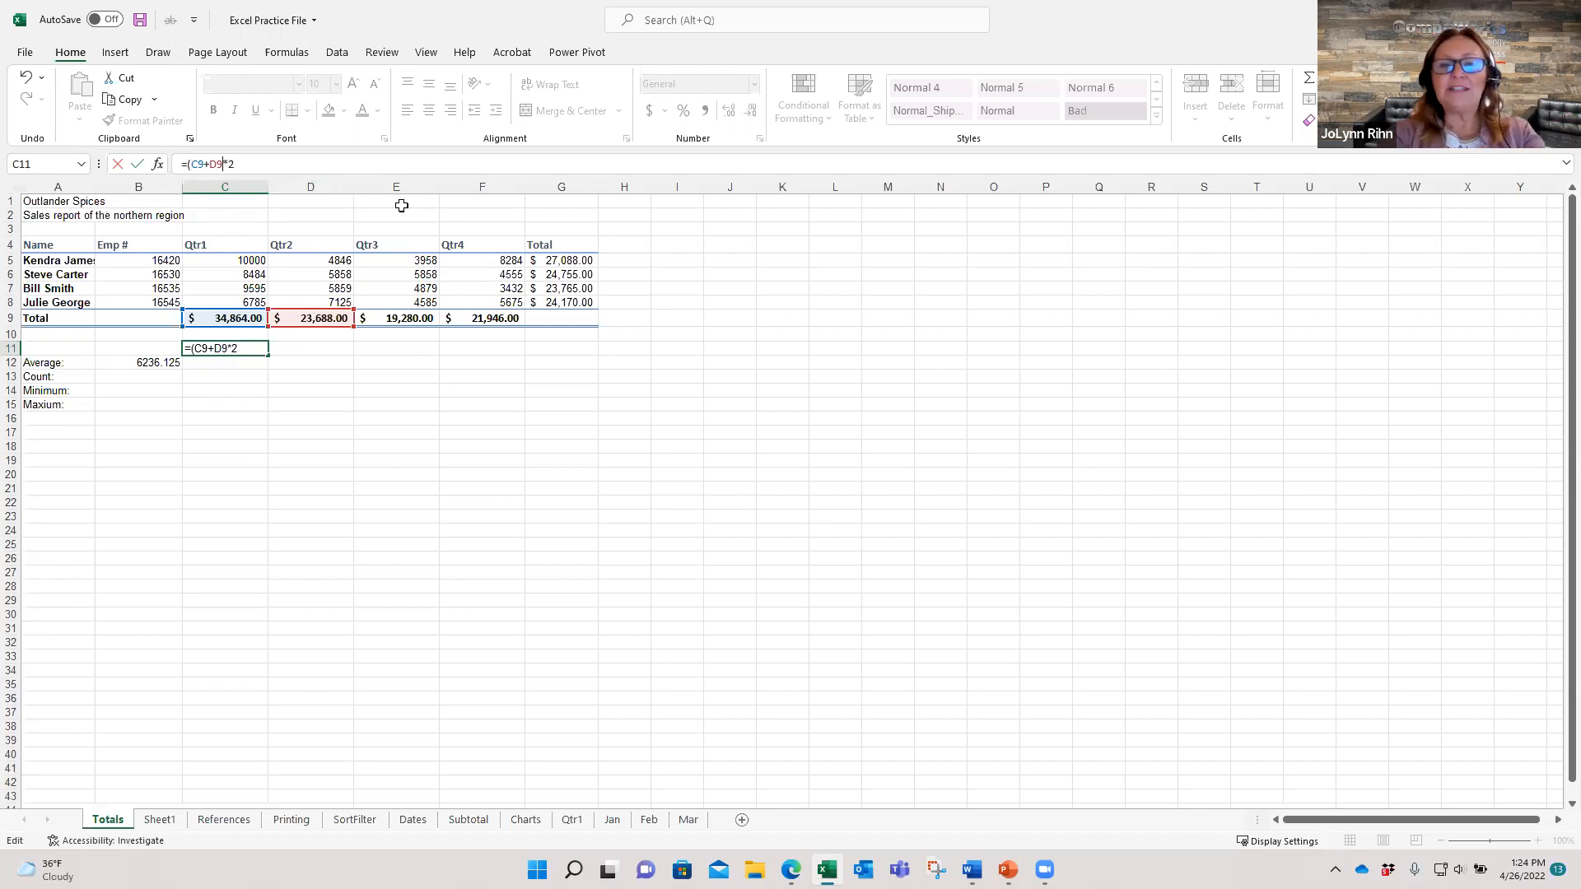
{"action": "type", "text": ")"}
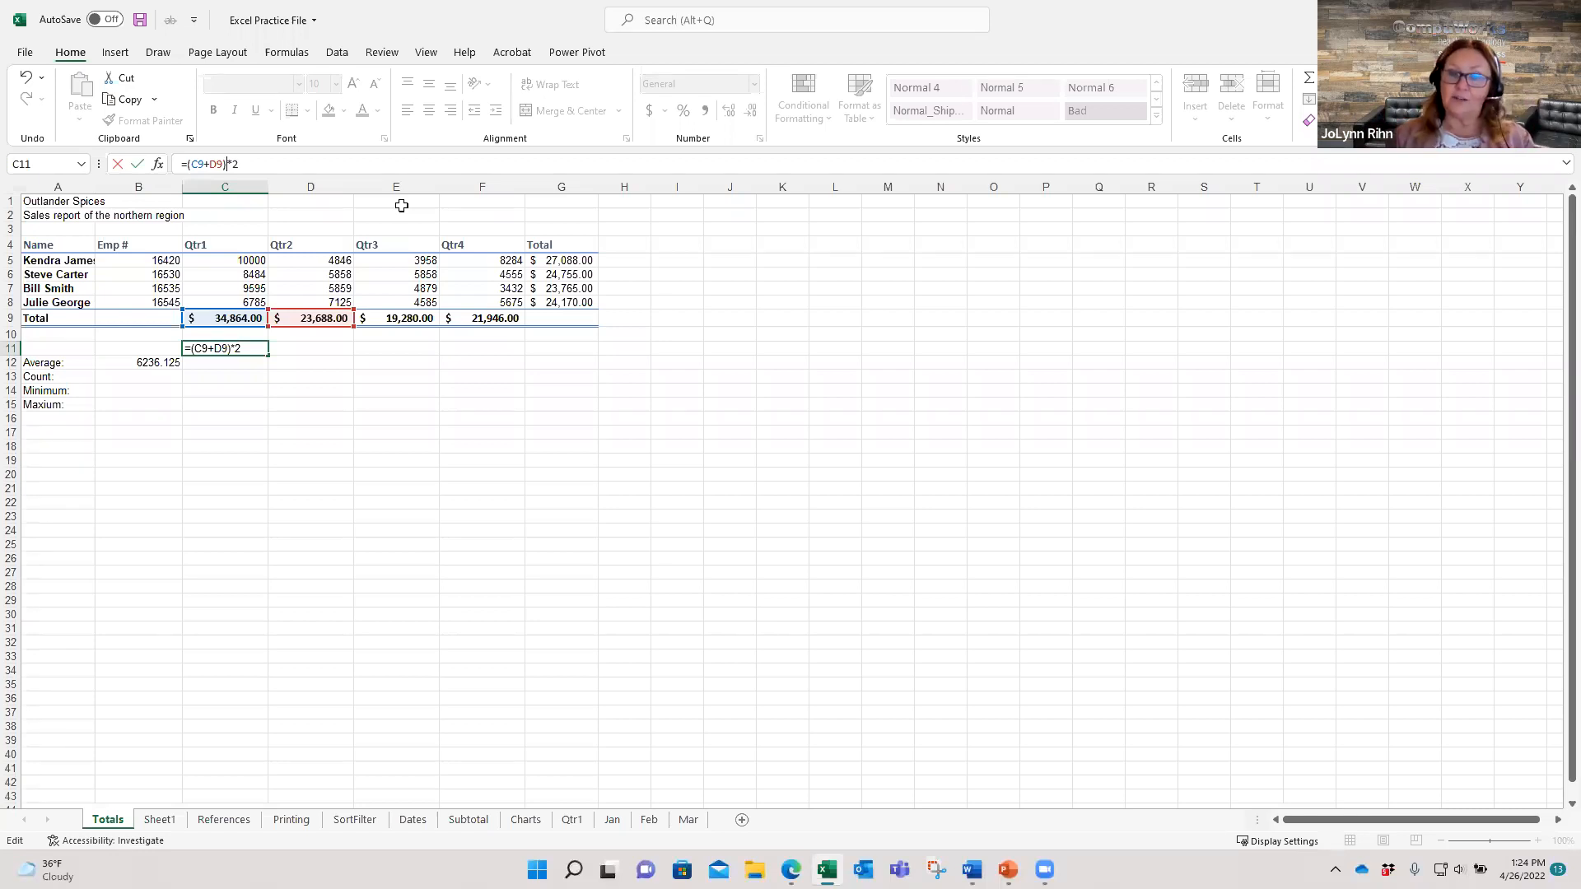
{"action": "key", "text": "ctrl+Return"}
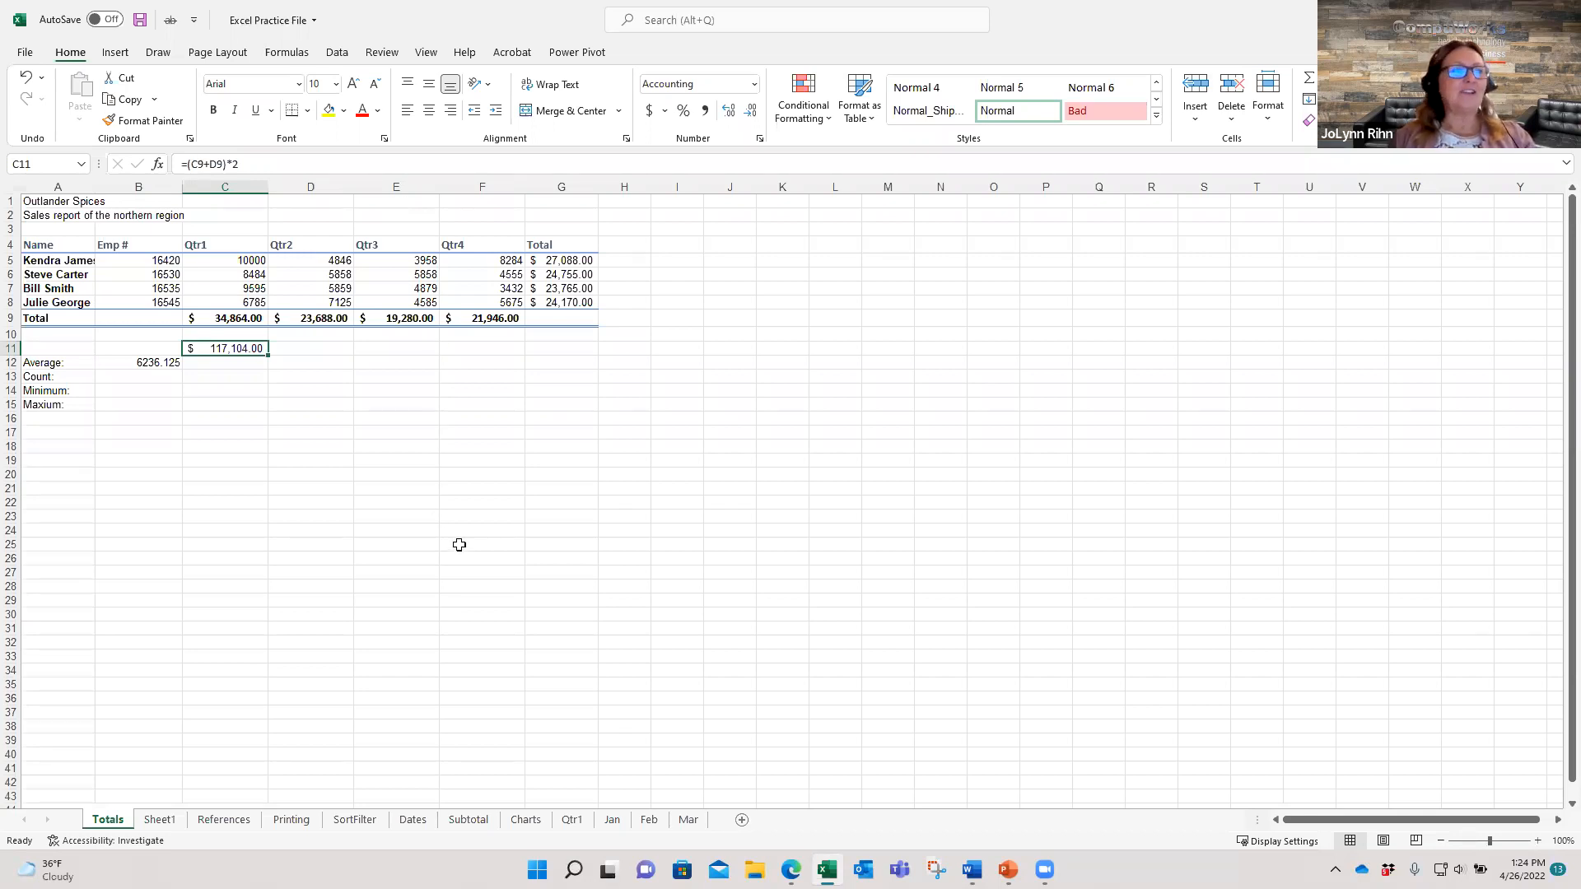
Turn on filtering for the employee list on the SortFilter sheet
{"action": "left_click", "coordinate": [360, 821]}
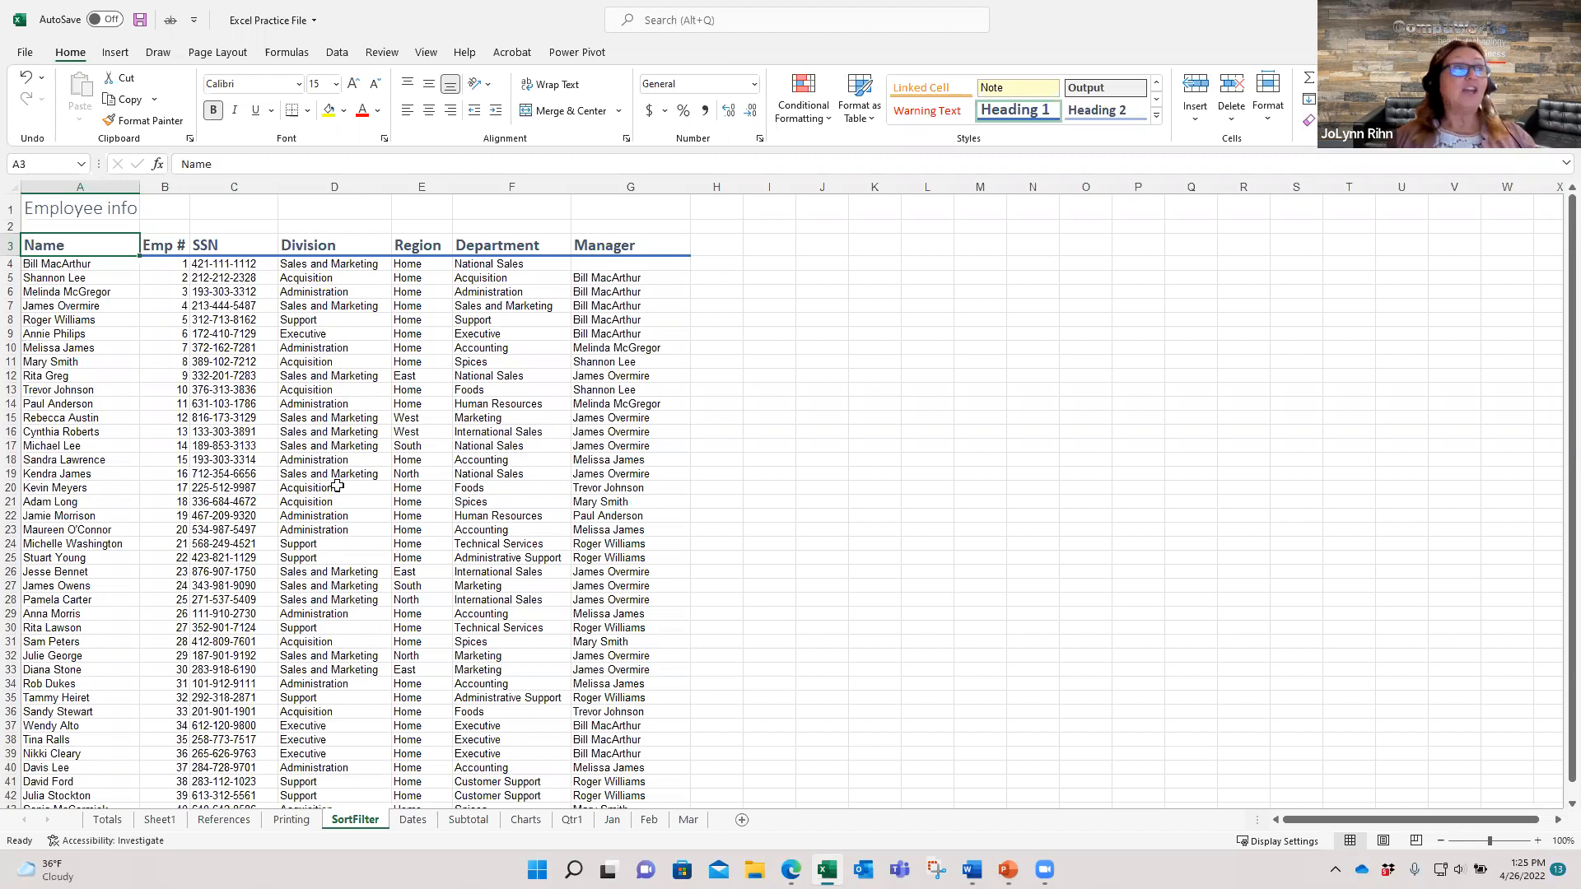
{"action": "left_click", "coordinate": [227, 348]}
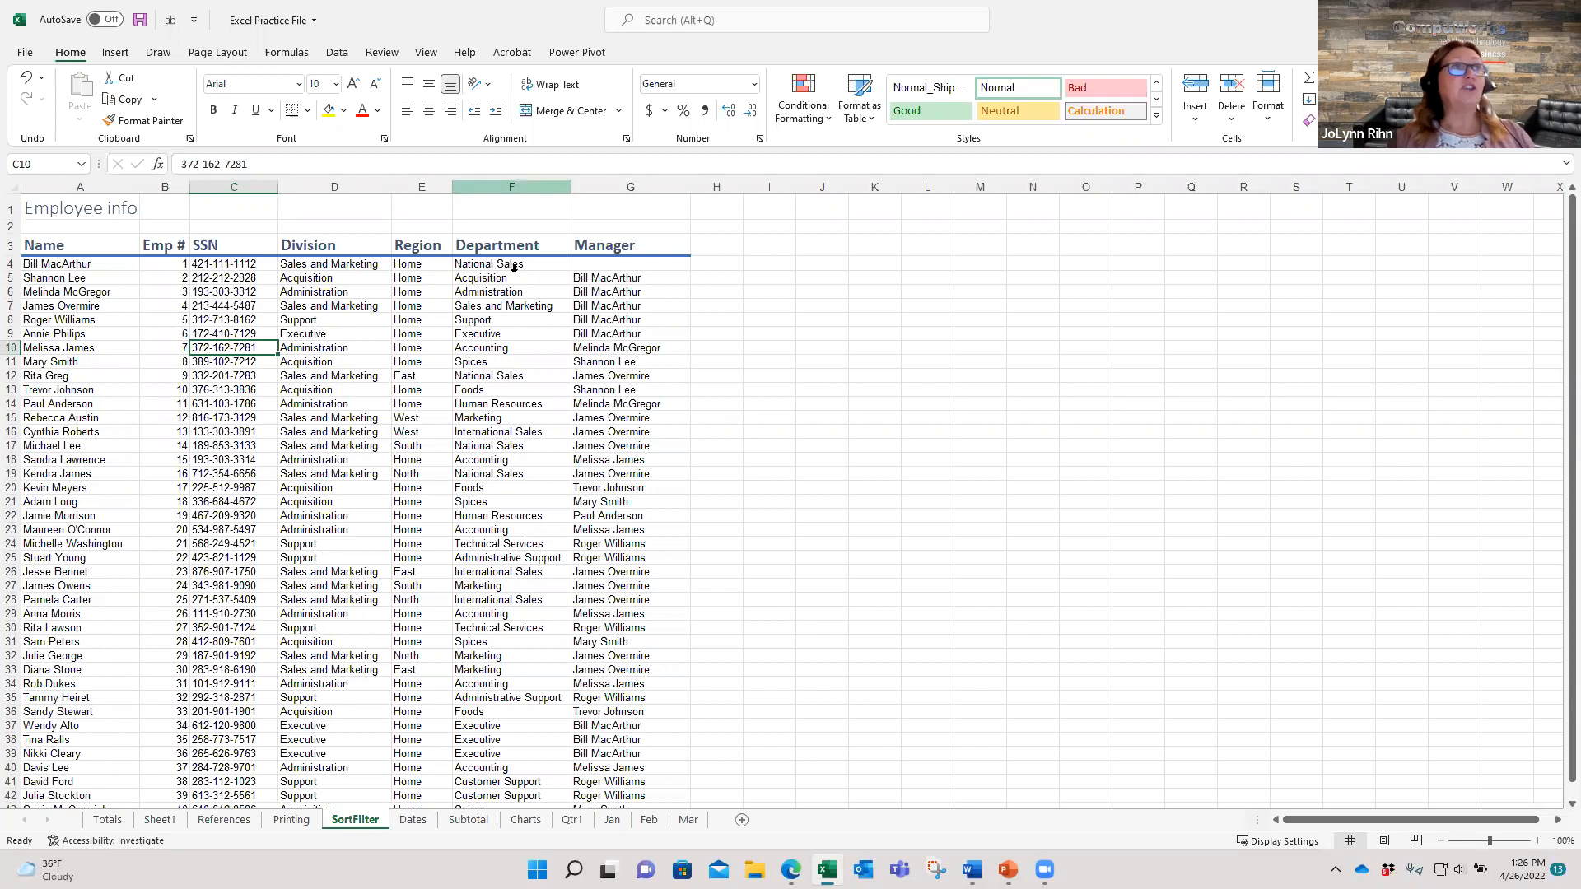
{"action": "left_click", "coordinate": [337, 52]}
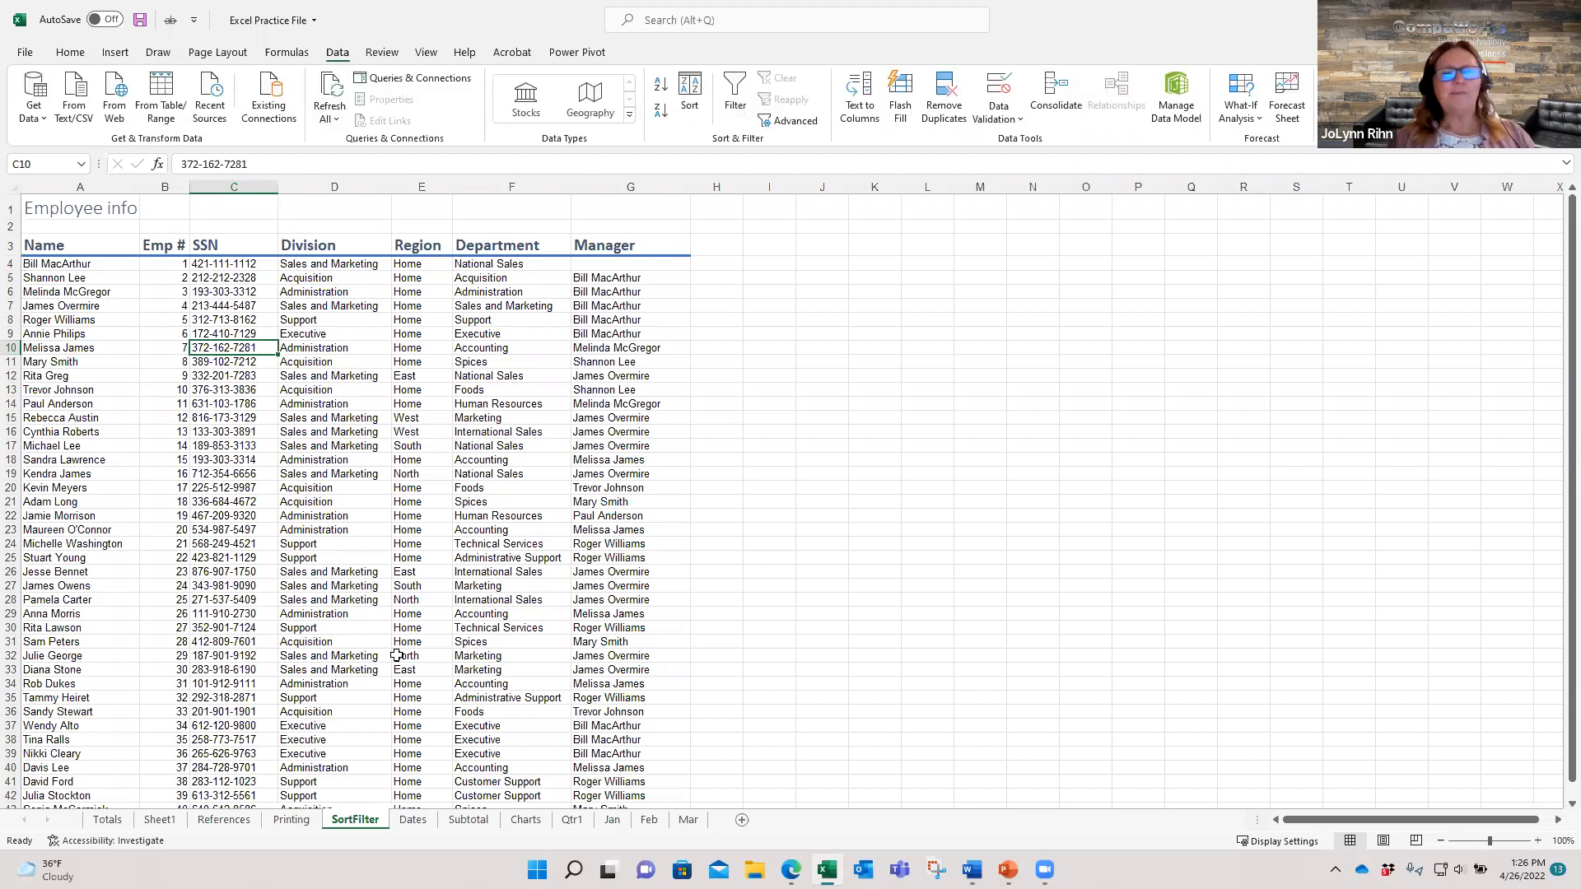
{"action": "left_click", "coordinate": [732, 107]}
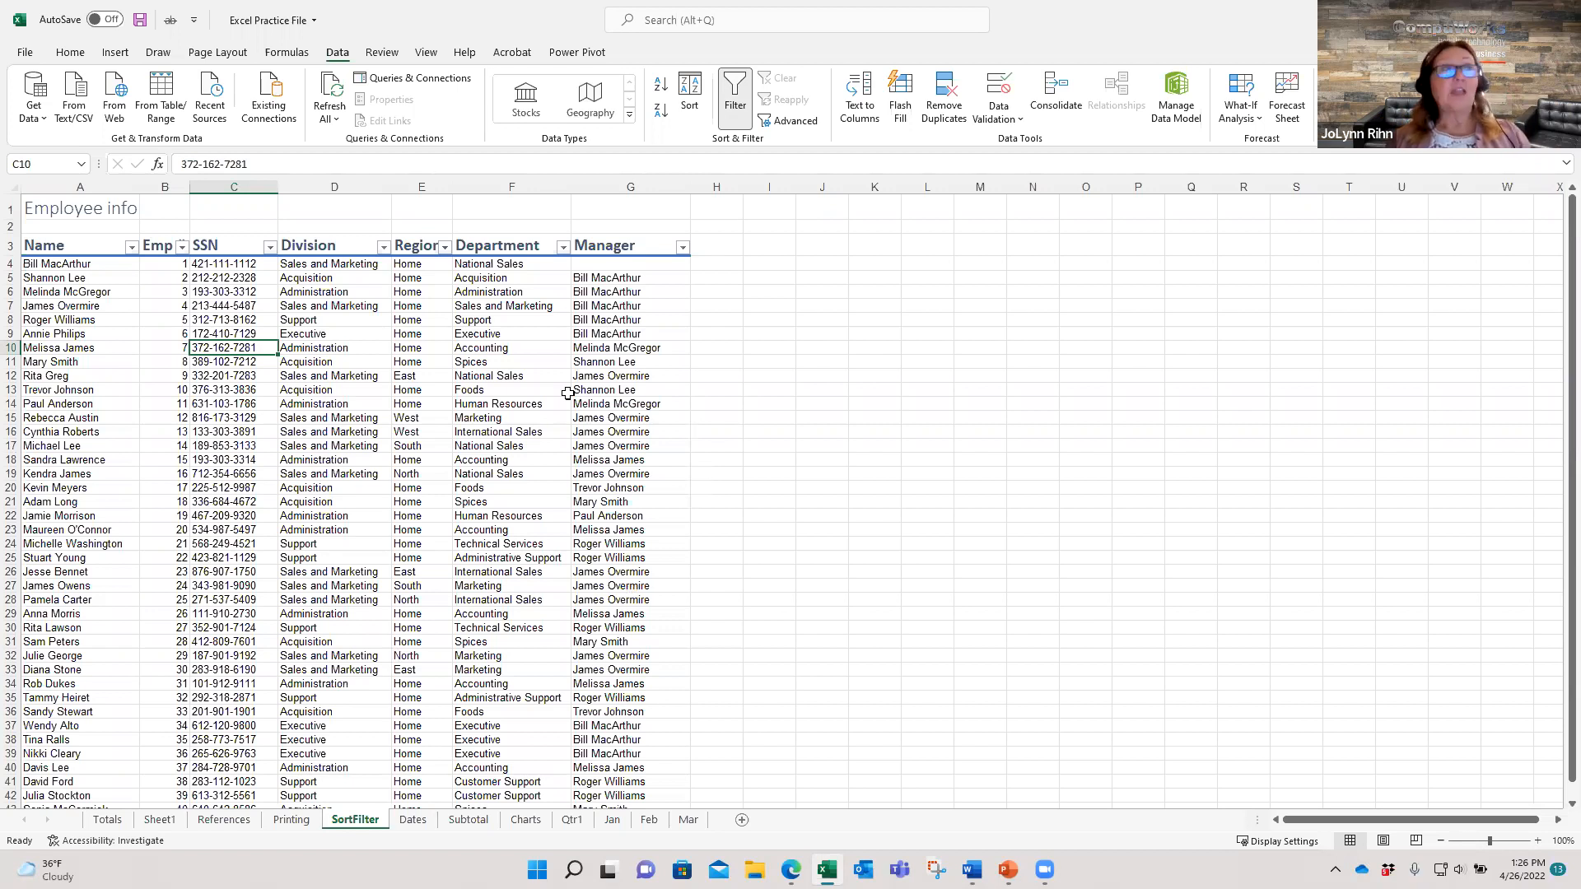
Filter the Department column to show only Executive, and clear that Department filter
{"action": "left_click", "coordinate": [563, 247]}
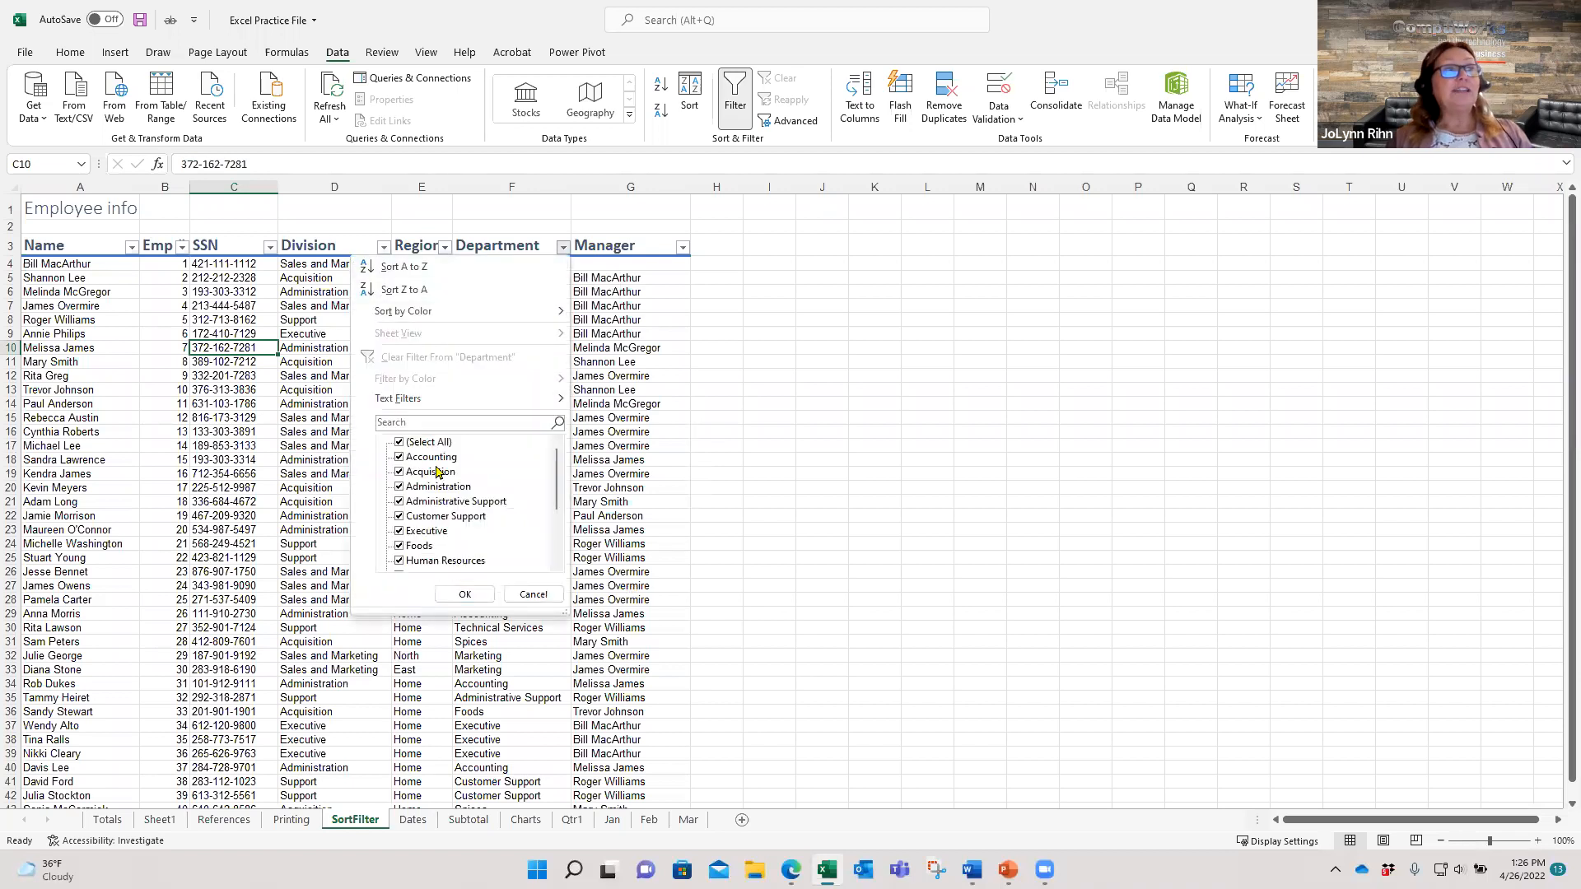
{"action": "scroll", "coordinate": [435, 494], "scroll_direction": "down", "scroll_amount": 2}
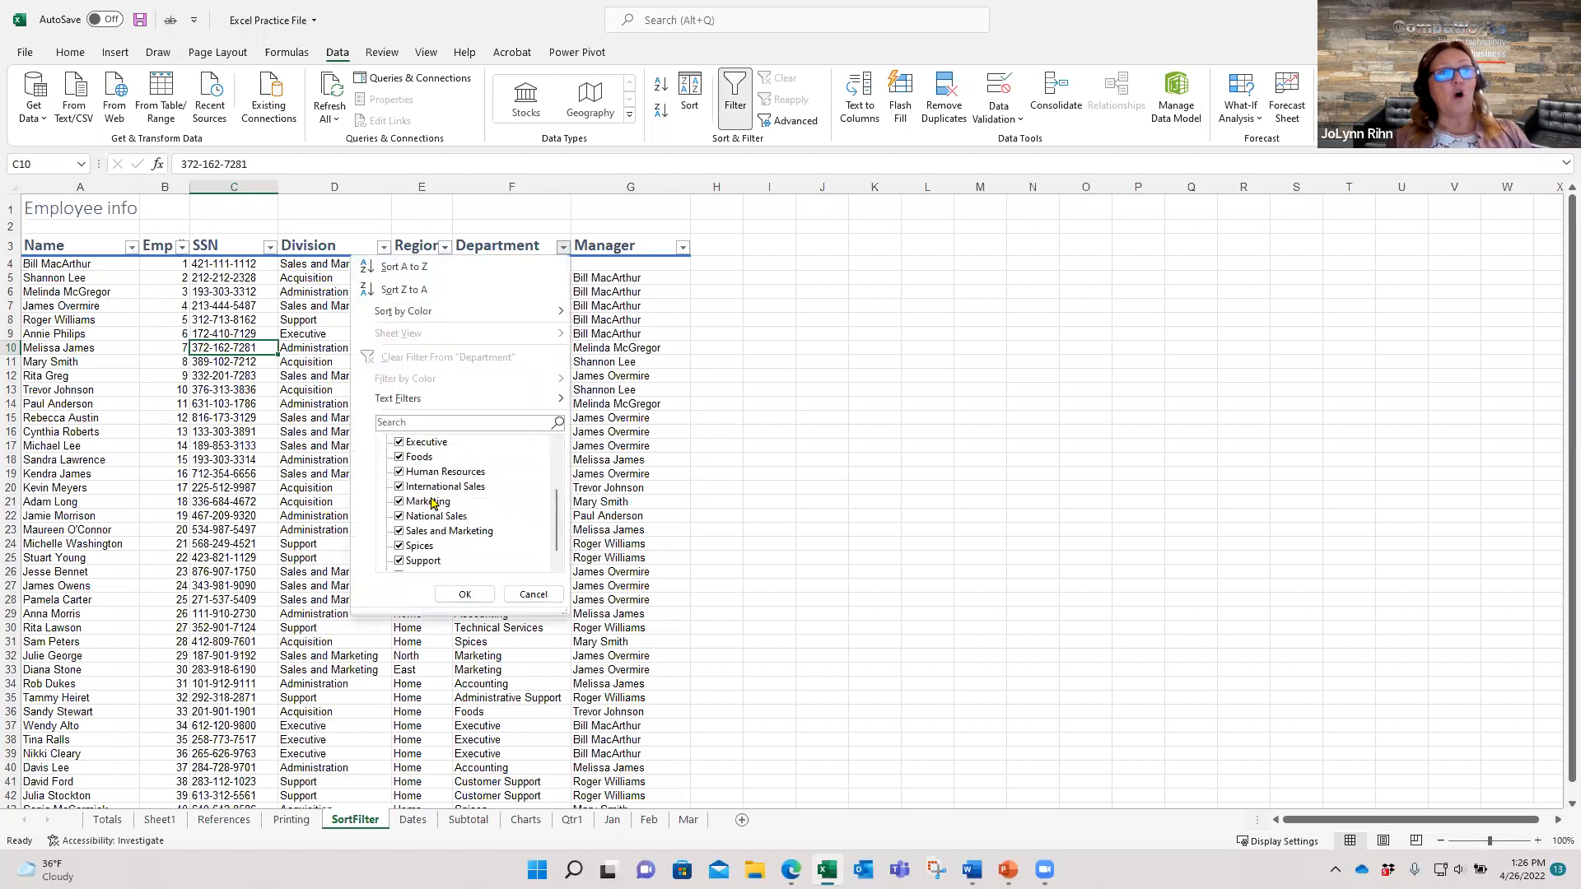
{"action": "scroll", "coordinate": [437, 531], "scroll_direction": "up", "scroll_amount": 2}
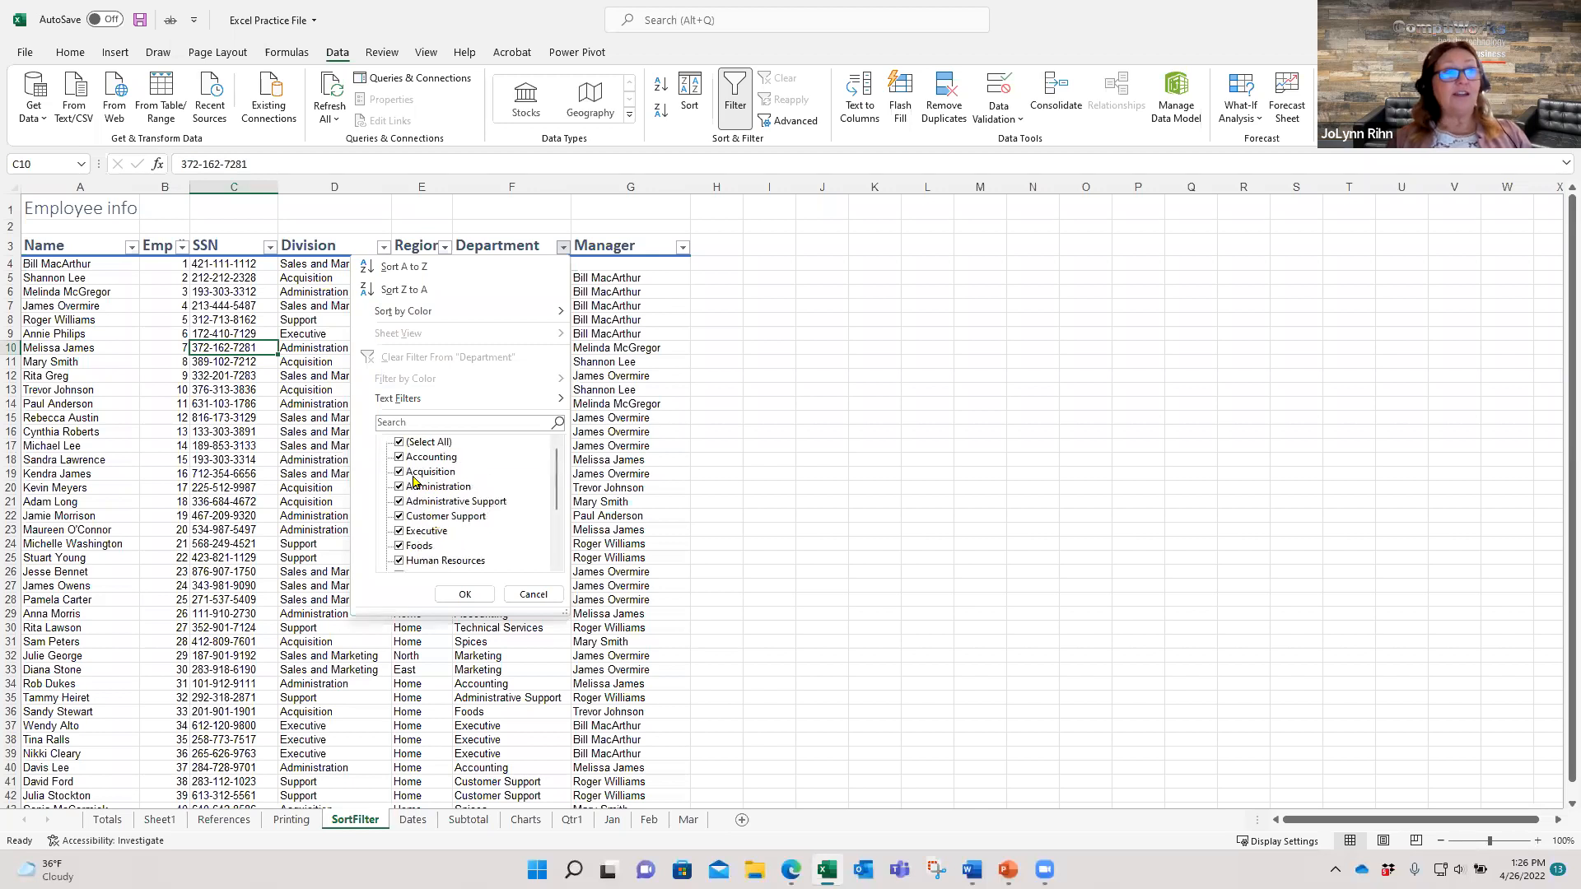
{"action": "left_click", "coordinate": [399, 444]}
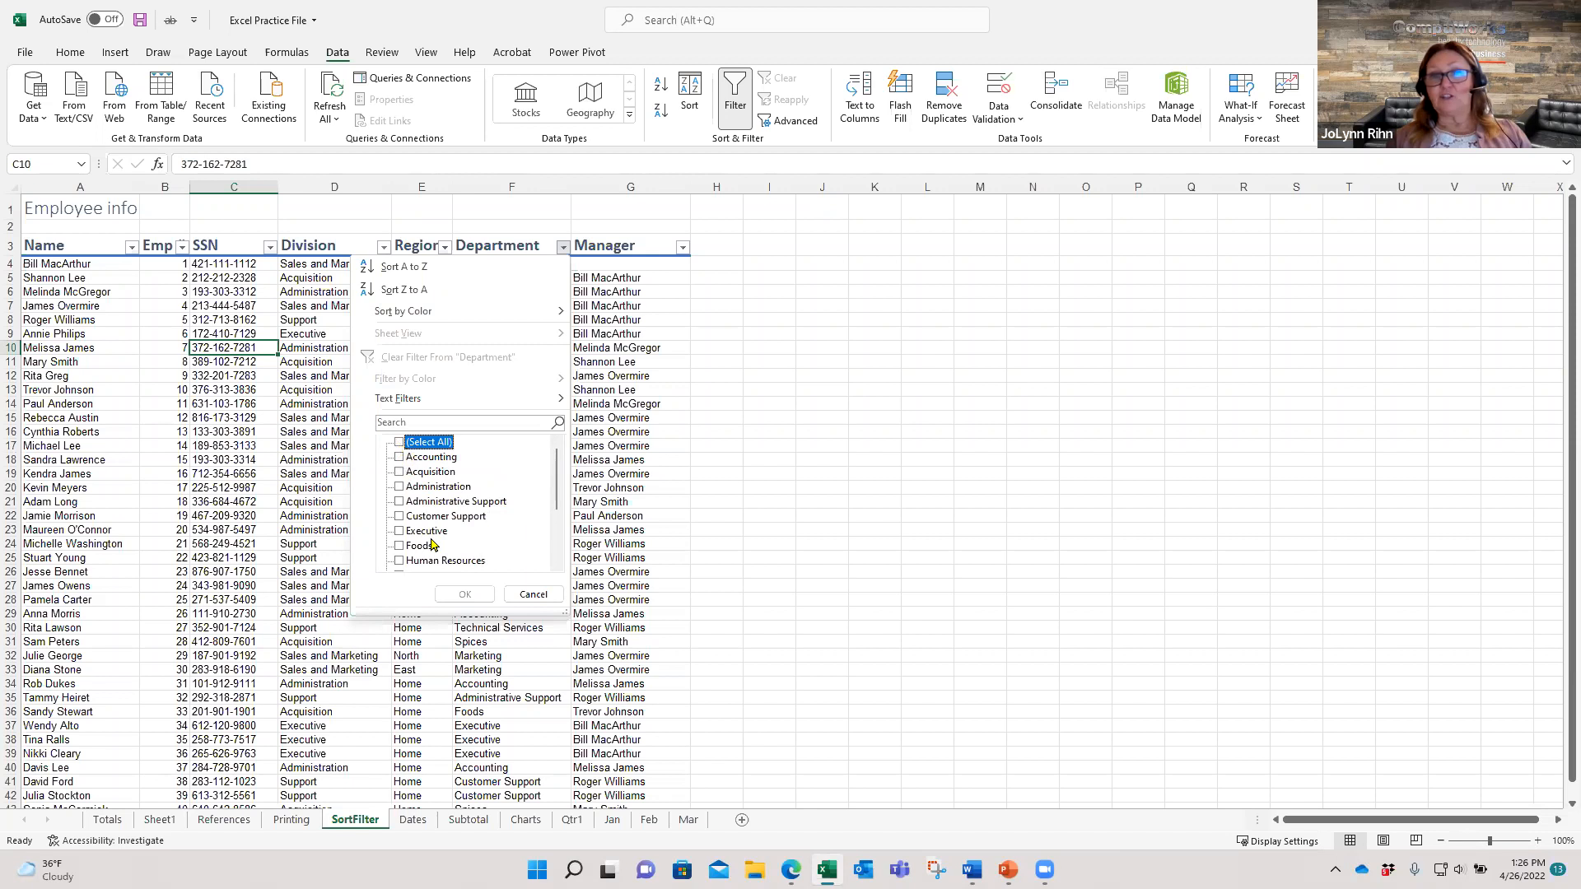
{"action": "left_click", "coordinate": [400, 531]}
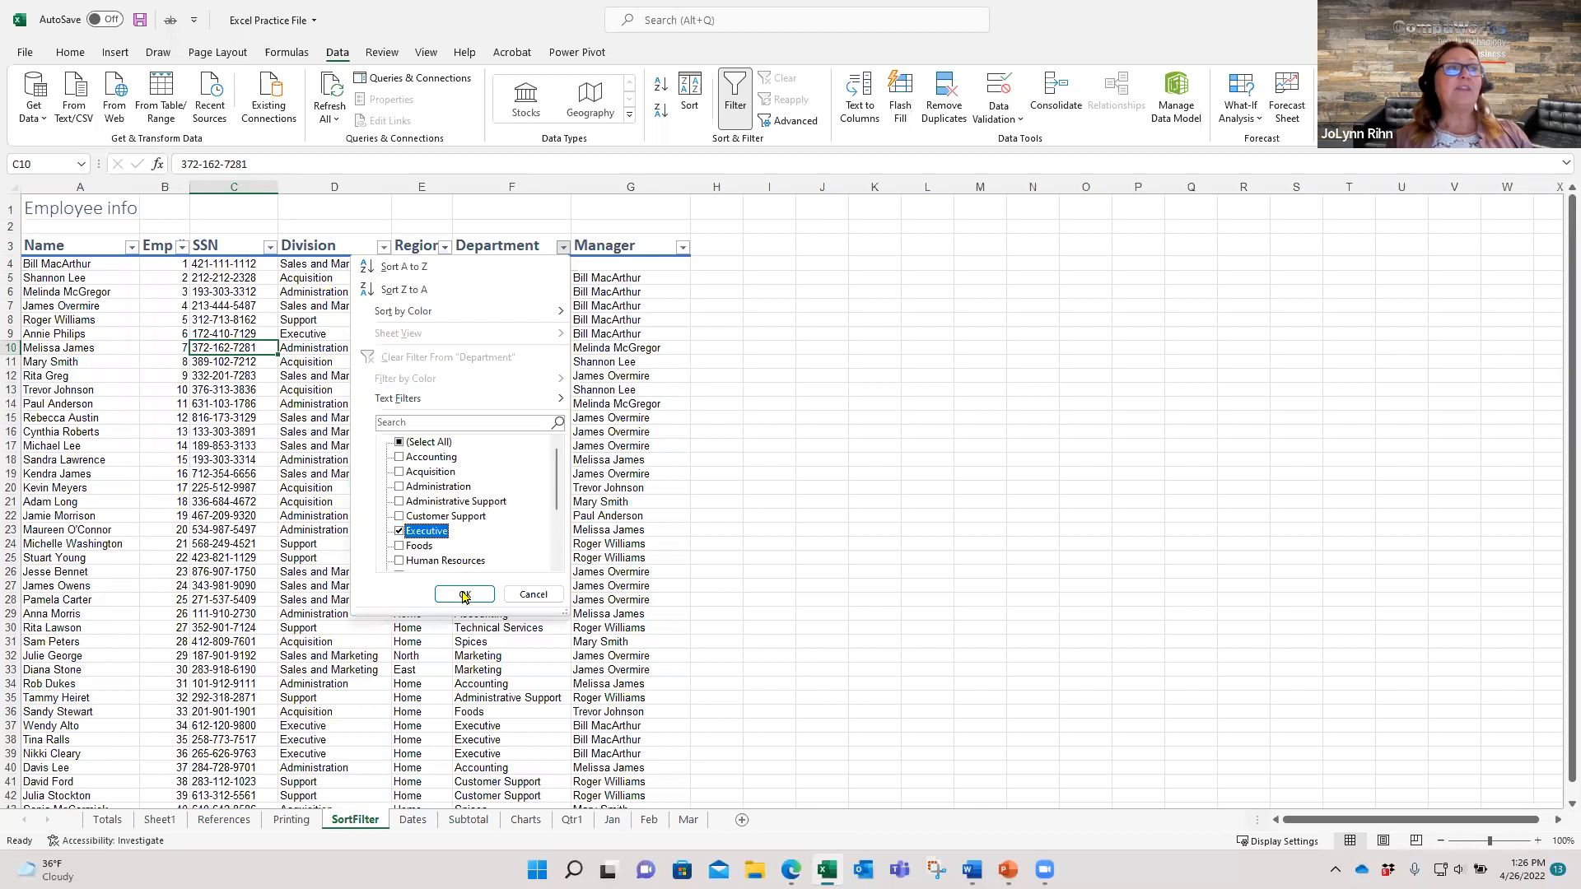
{"action": "left_click", "coordinate": [463, 593]}
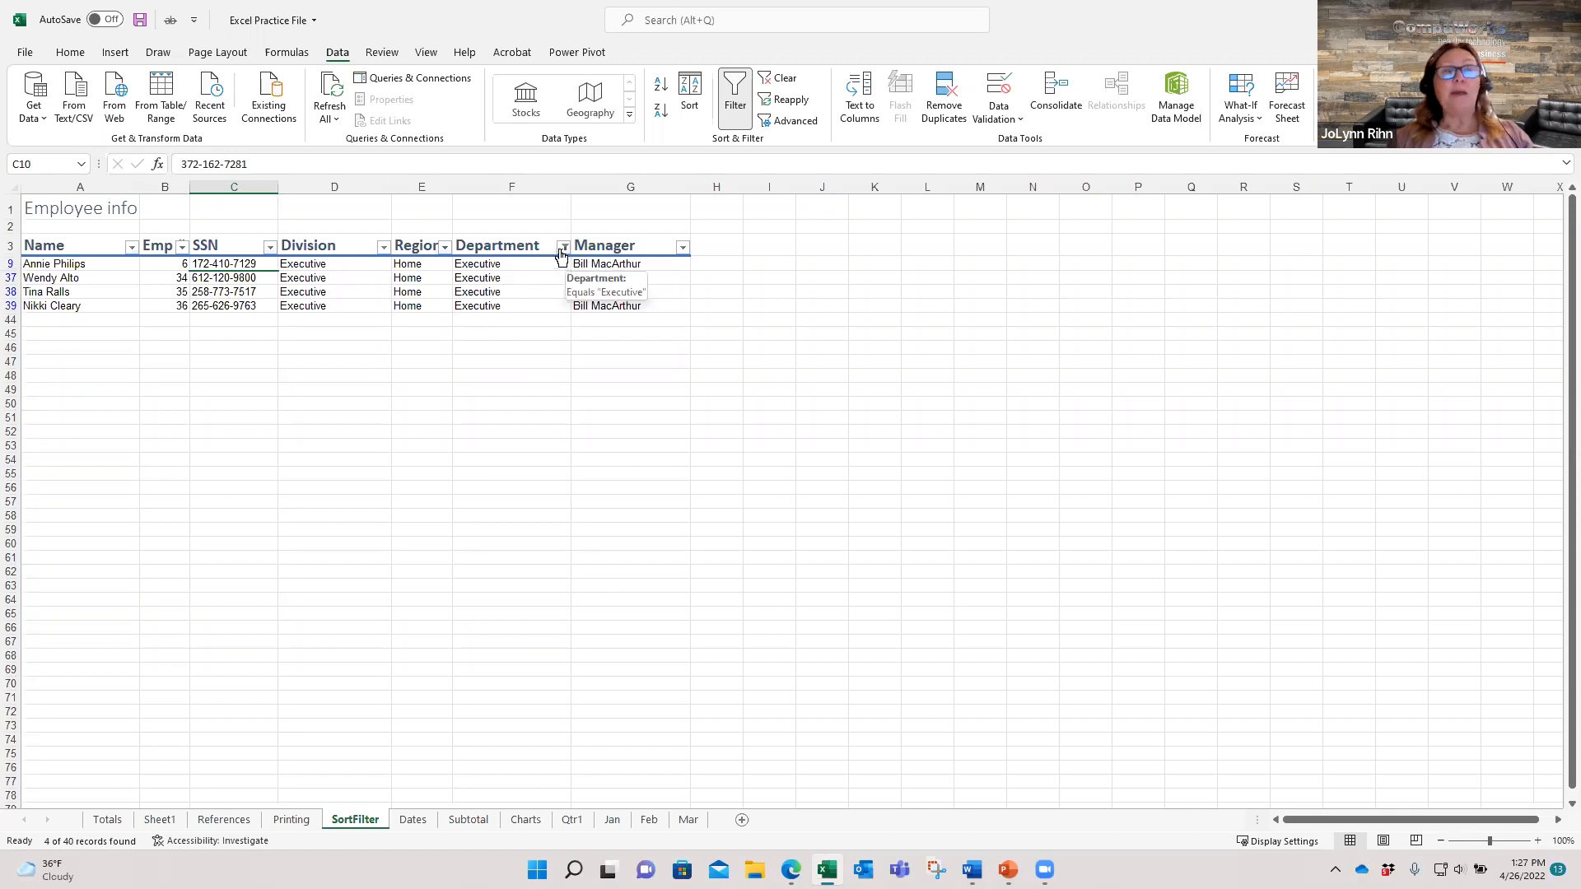
{"action": "left_click", "coordinate": [564, 247]}
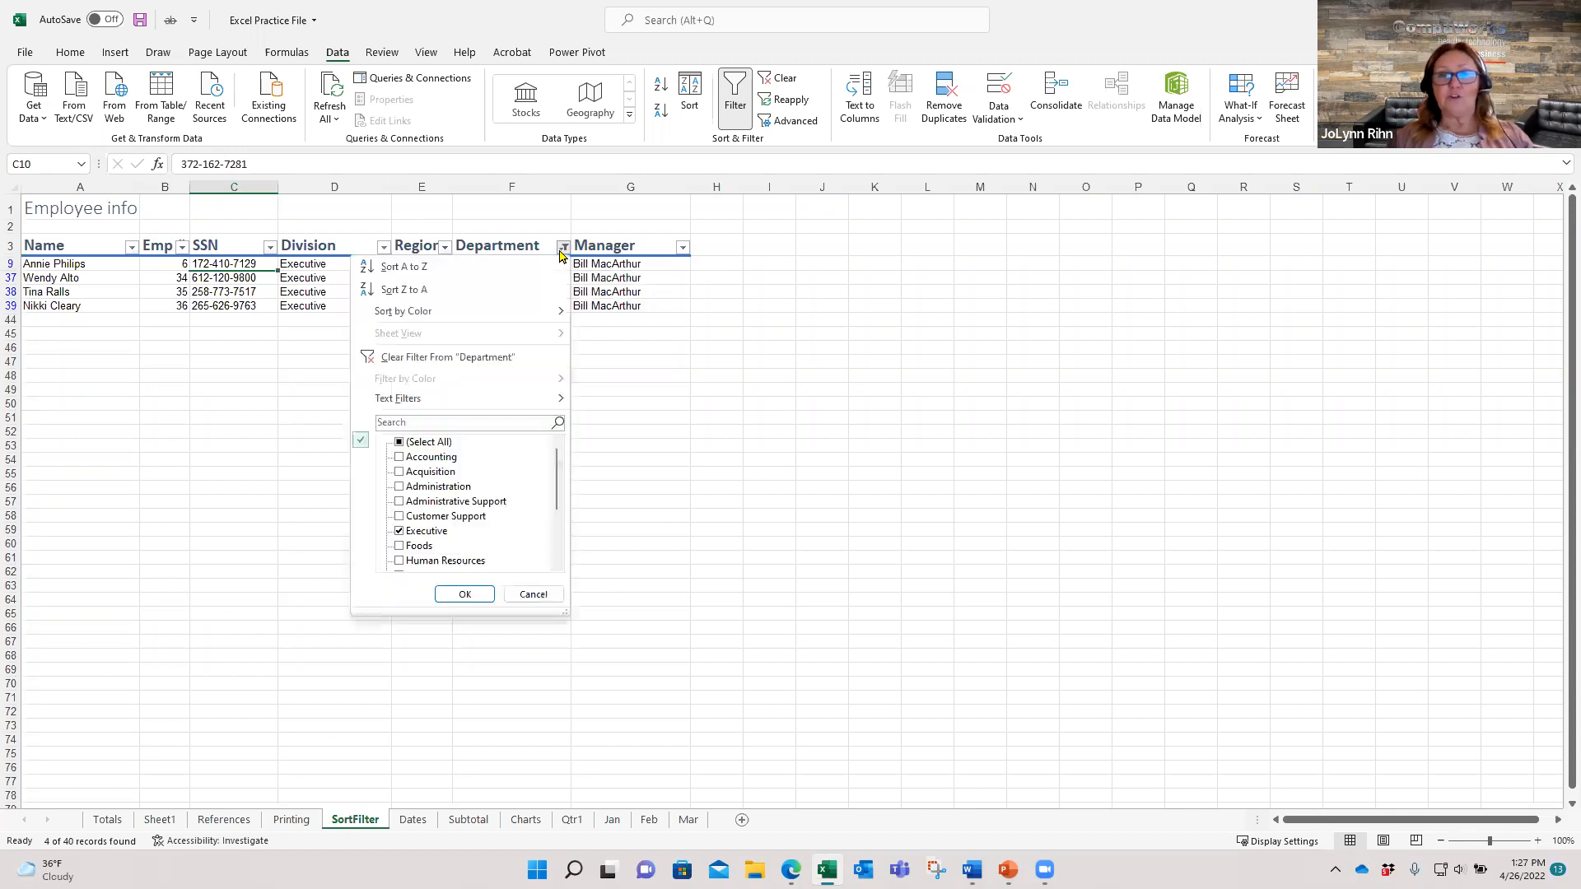
{"action": "left_click", "coordinate": [491, 357]}
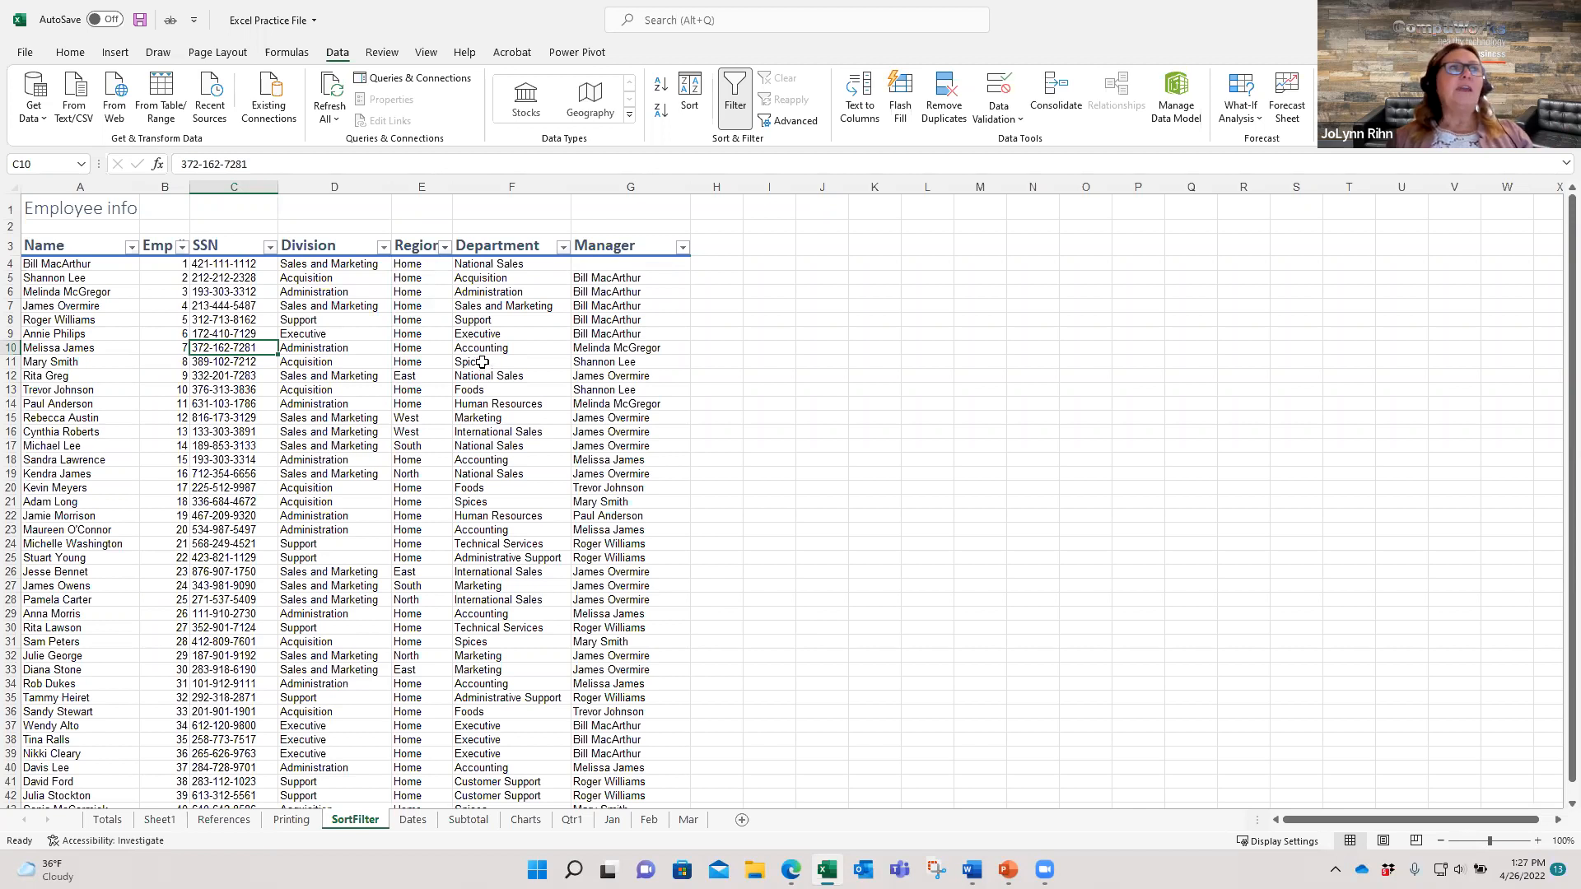
Sort the employee list by Region from A to Z, keeping all regions included
{"action": "left_click", "coordinate": [427, 279]}
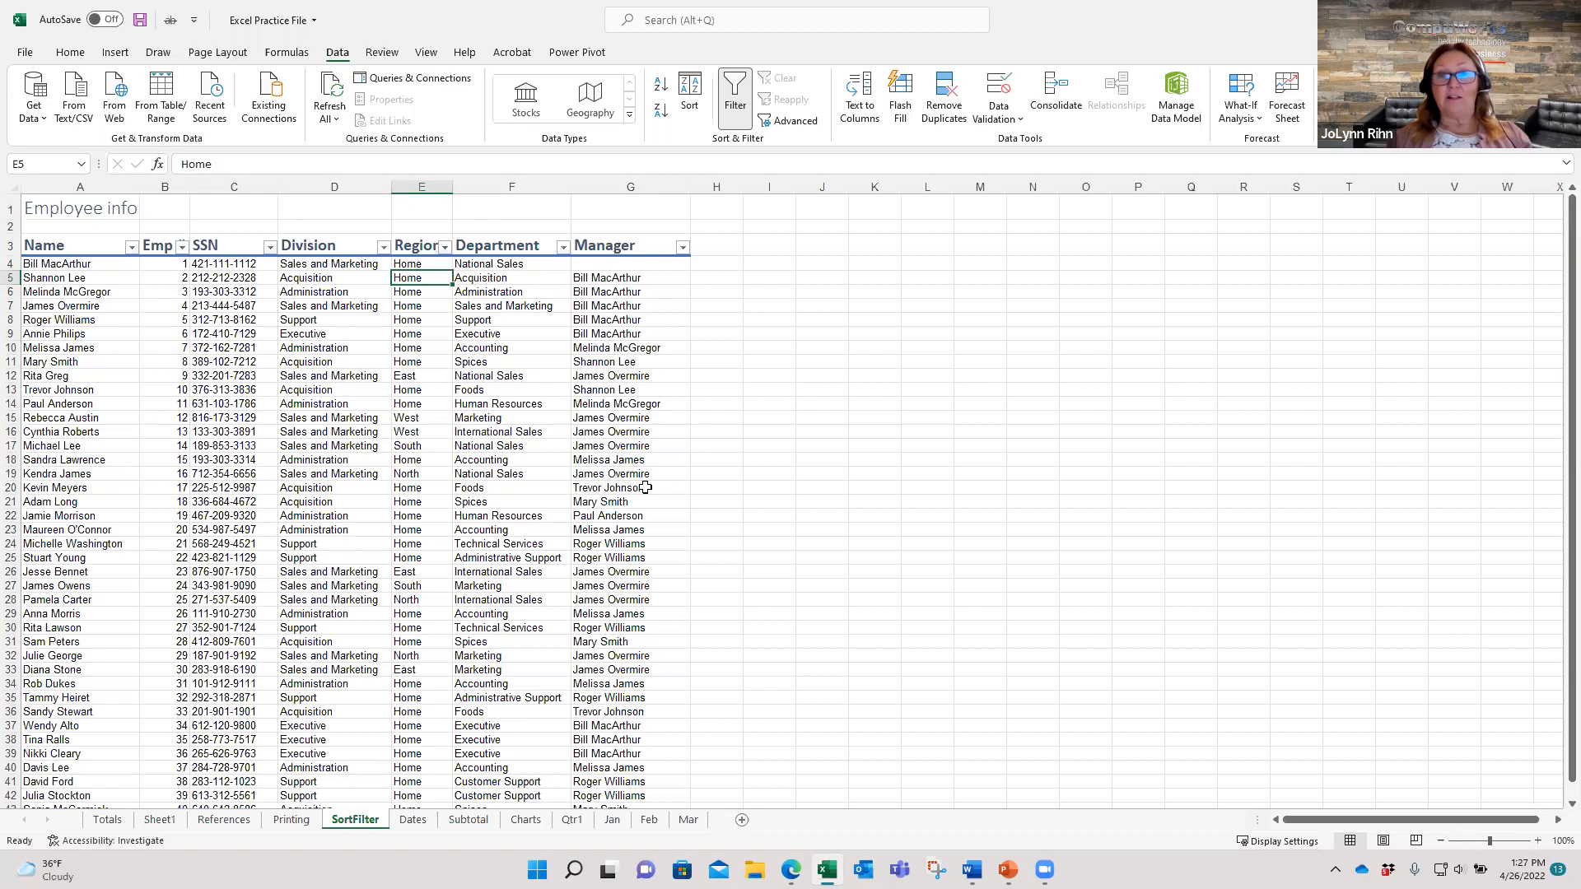
{"action": "left_click", "coordinate": [445, 247]}
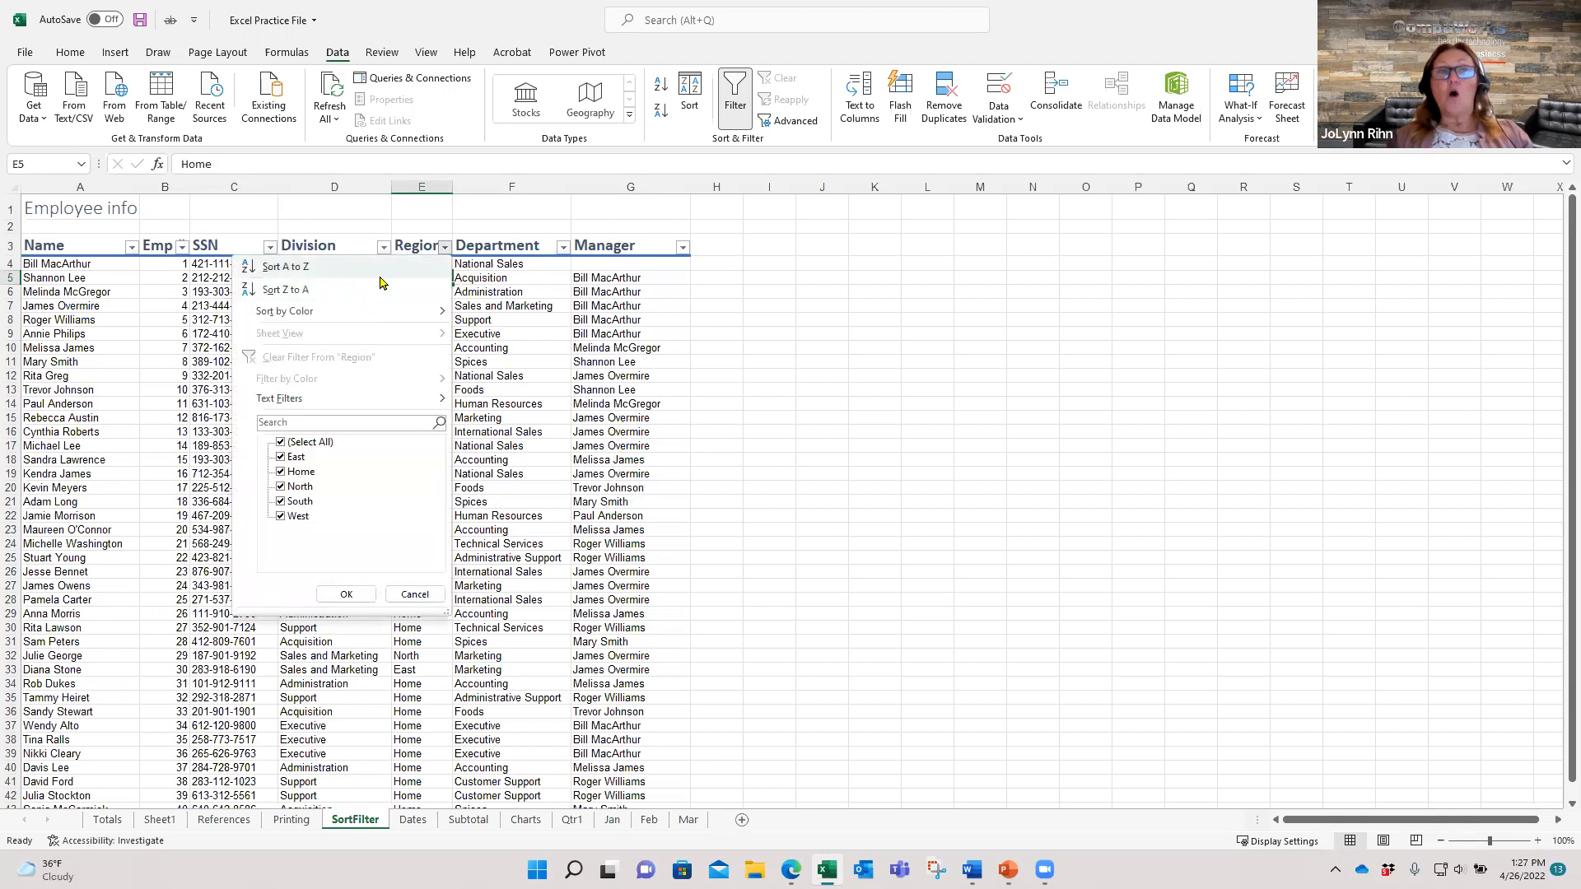
{"action": "left_click", "coordinate": [346, 594]}
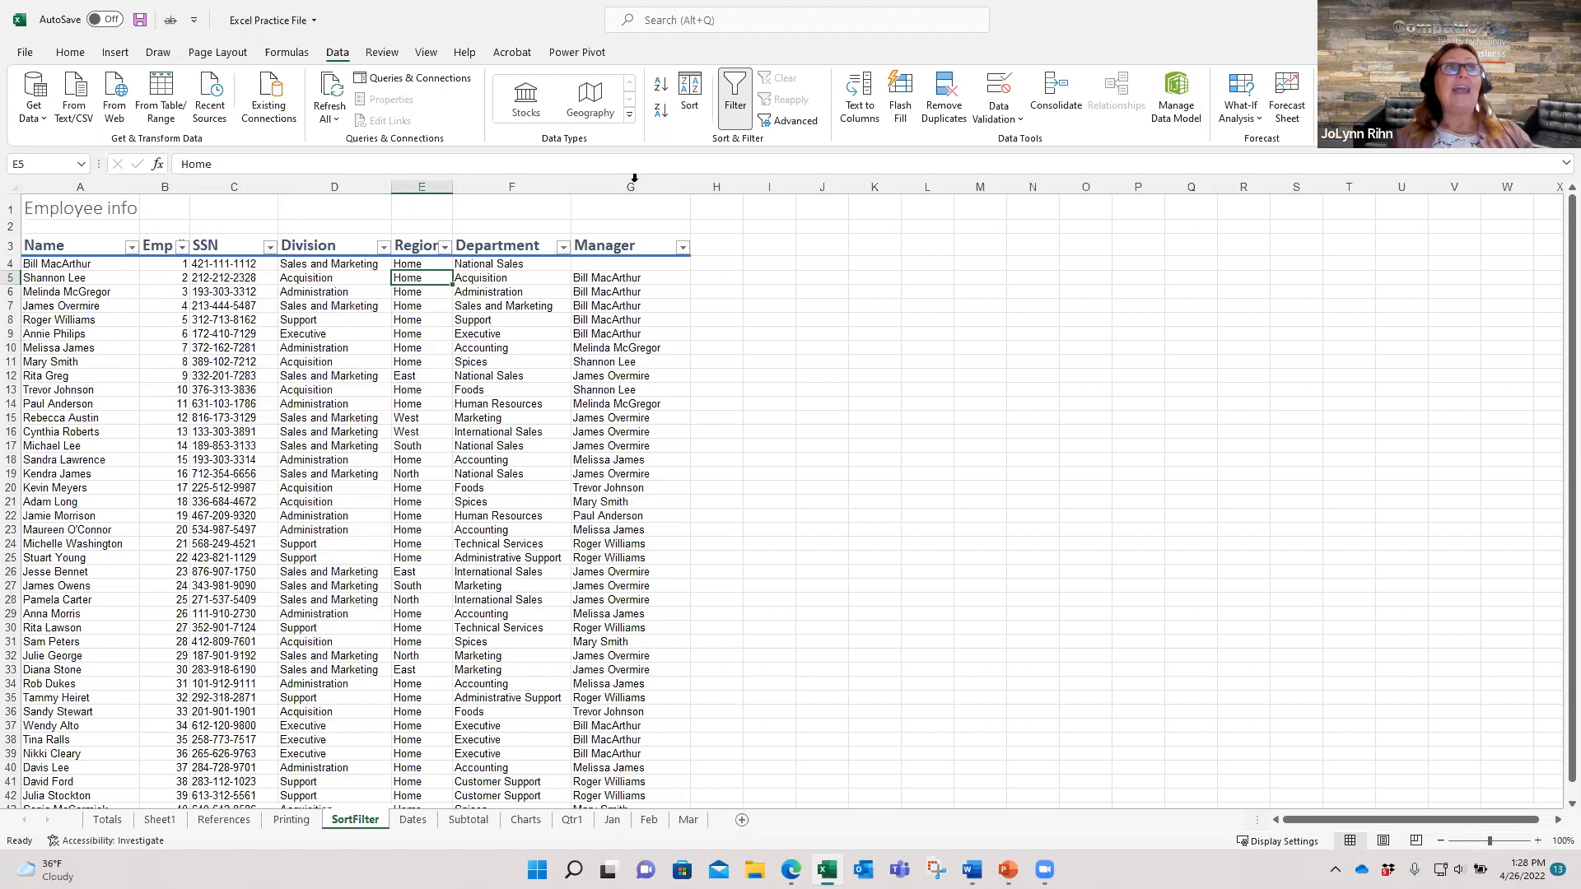
{"action": "left_click", "coordinate": [659, 95]}
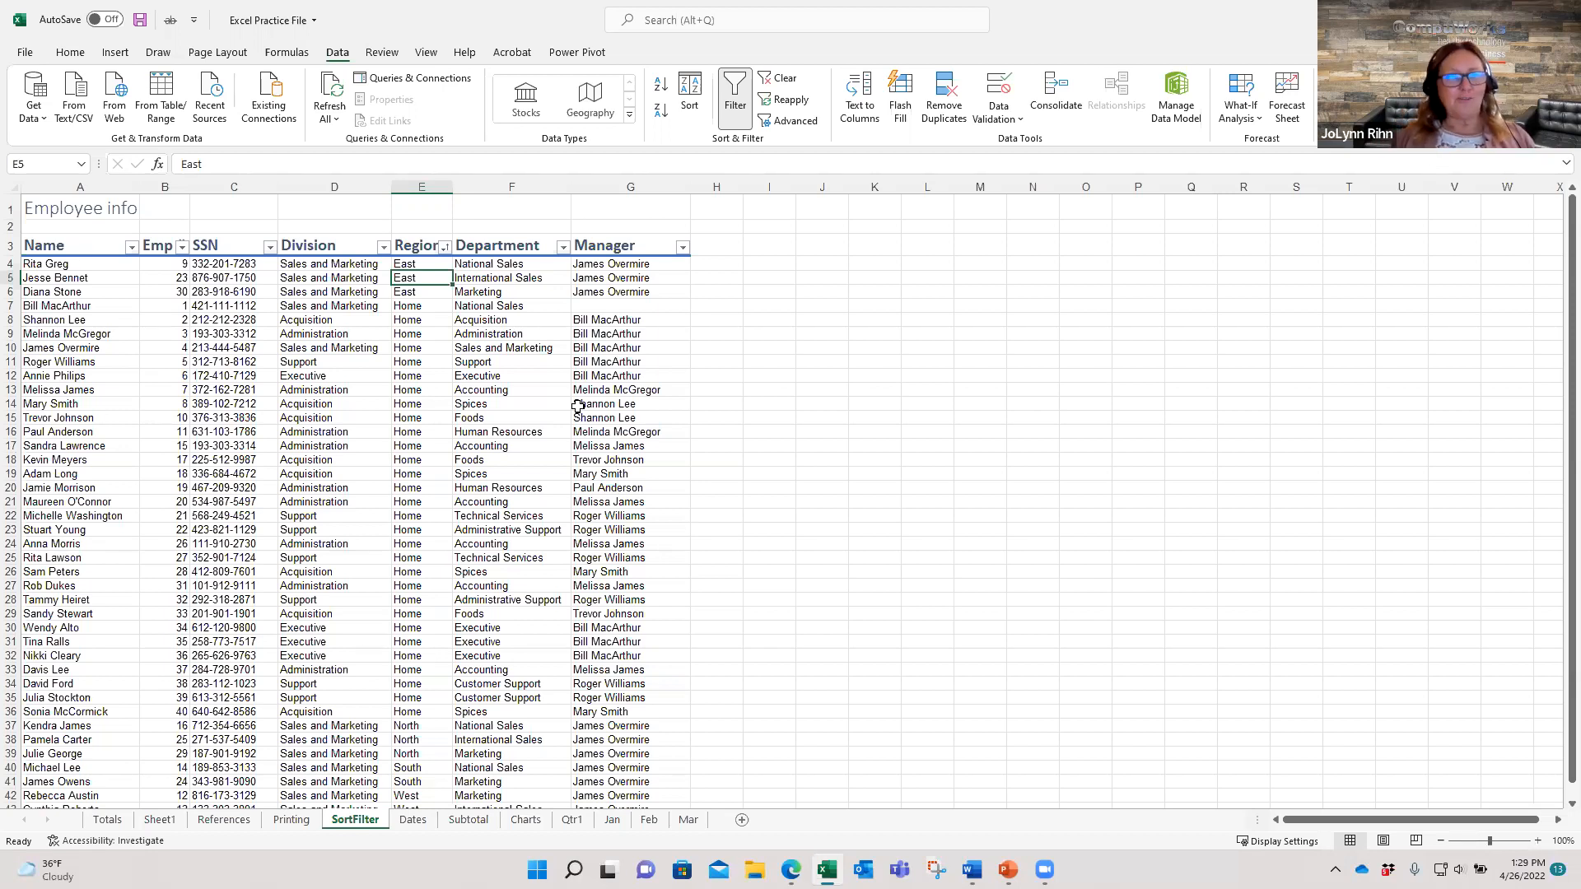
Filter the Division column to show only Sales and Marketing and Support
{"action": "left_click", "coordinate": [383, 248]}
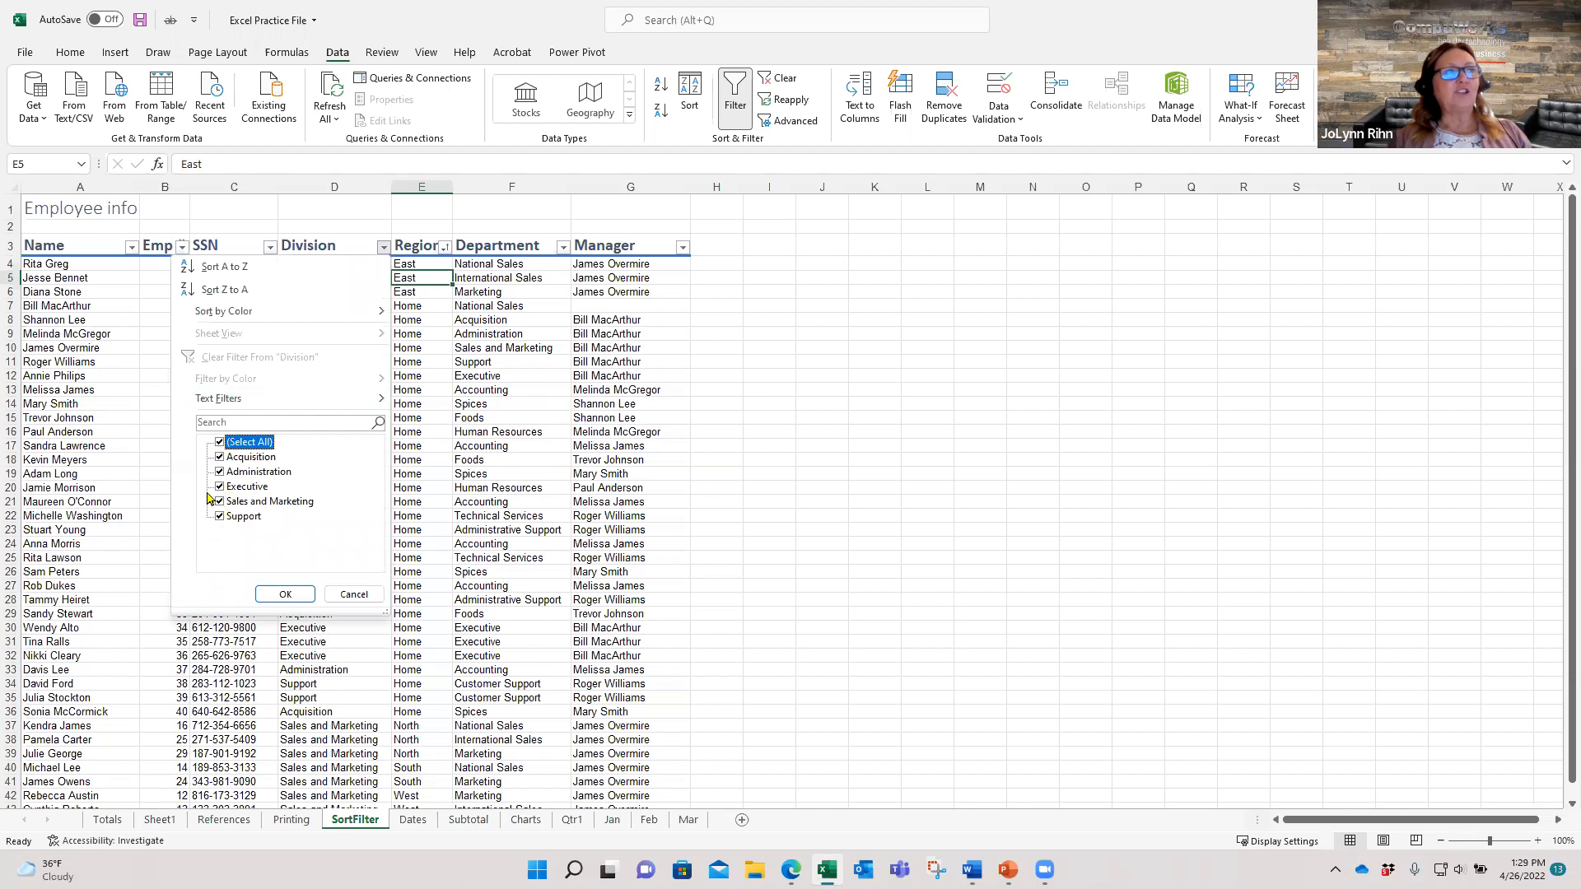
{"action": "left_click", "coordinate": [219, 442]}
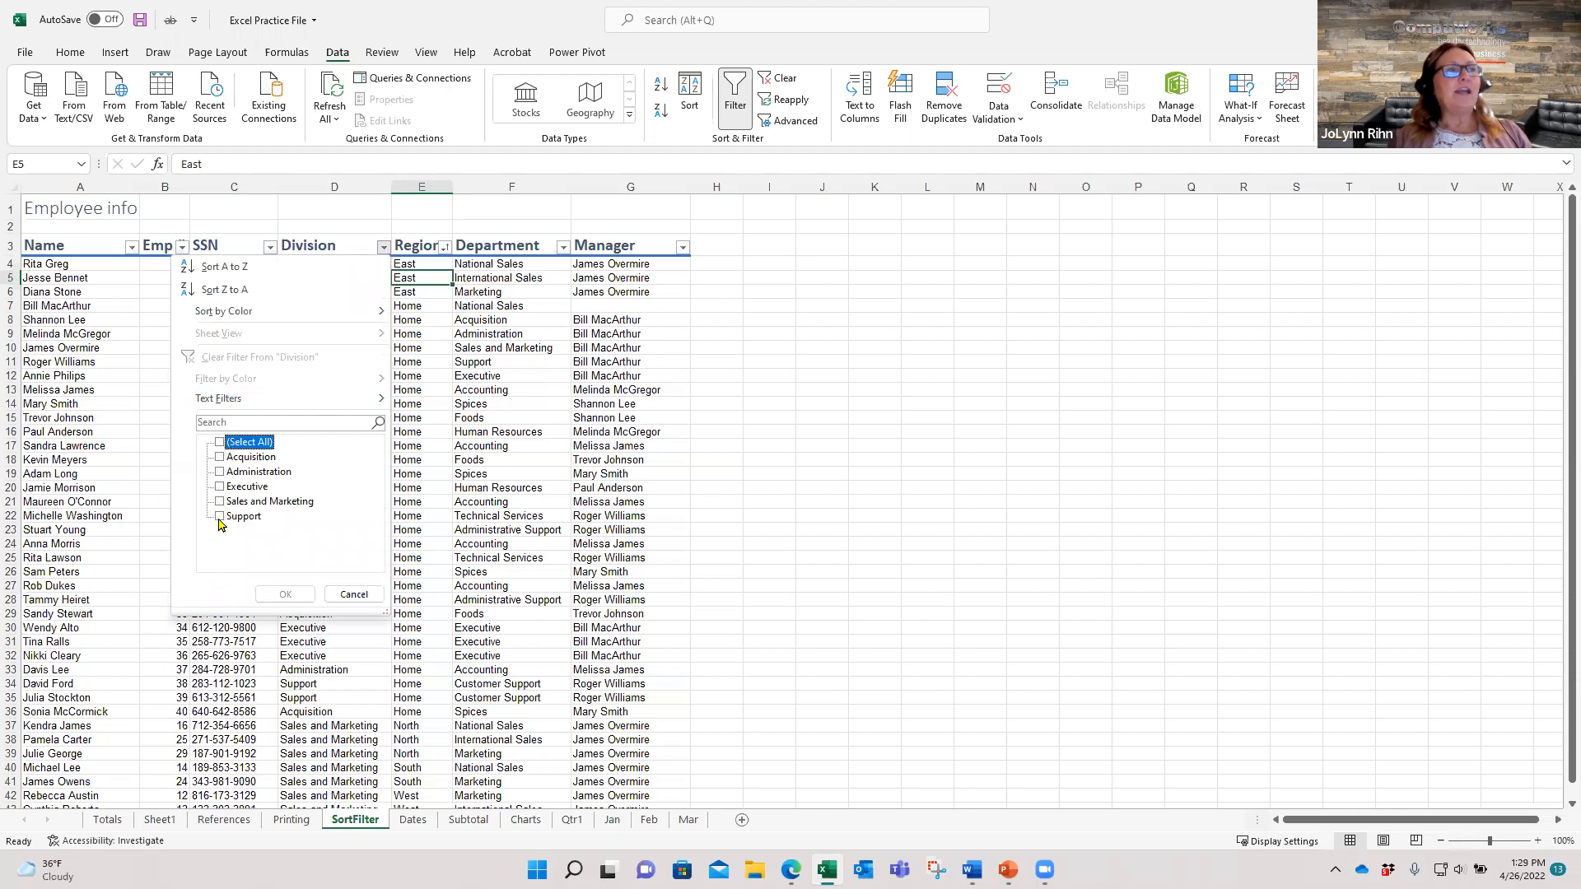
{"action": "left_click", "coordinate": [219, 502]}
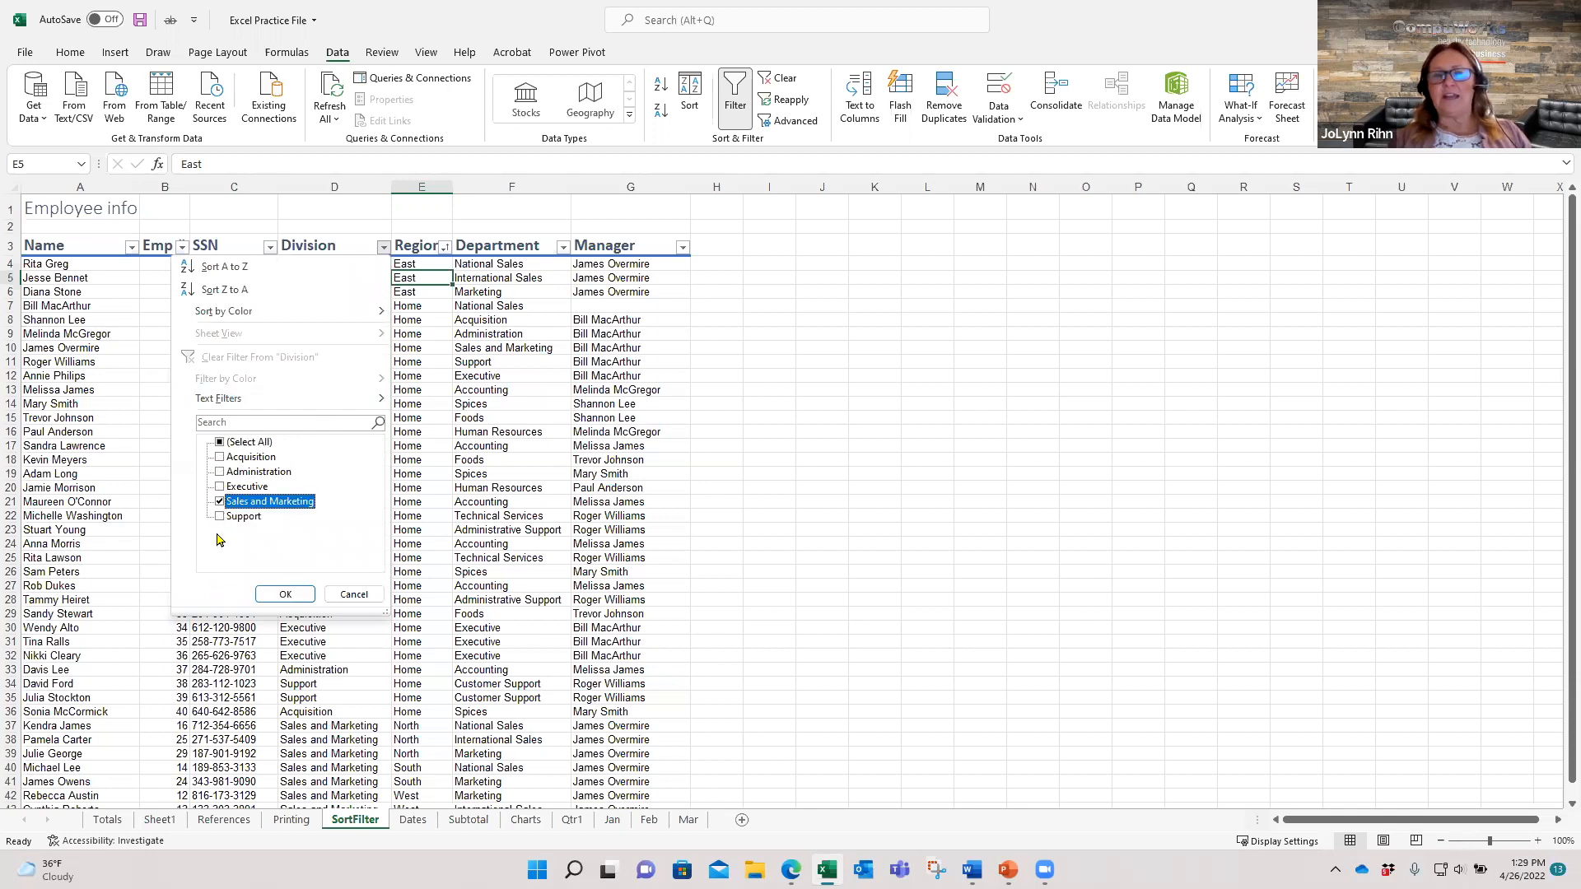
{"action": "left_click", "coordinate": [219, 517]}
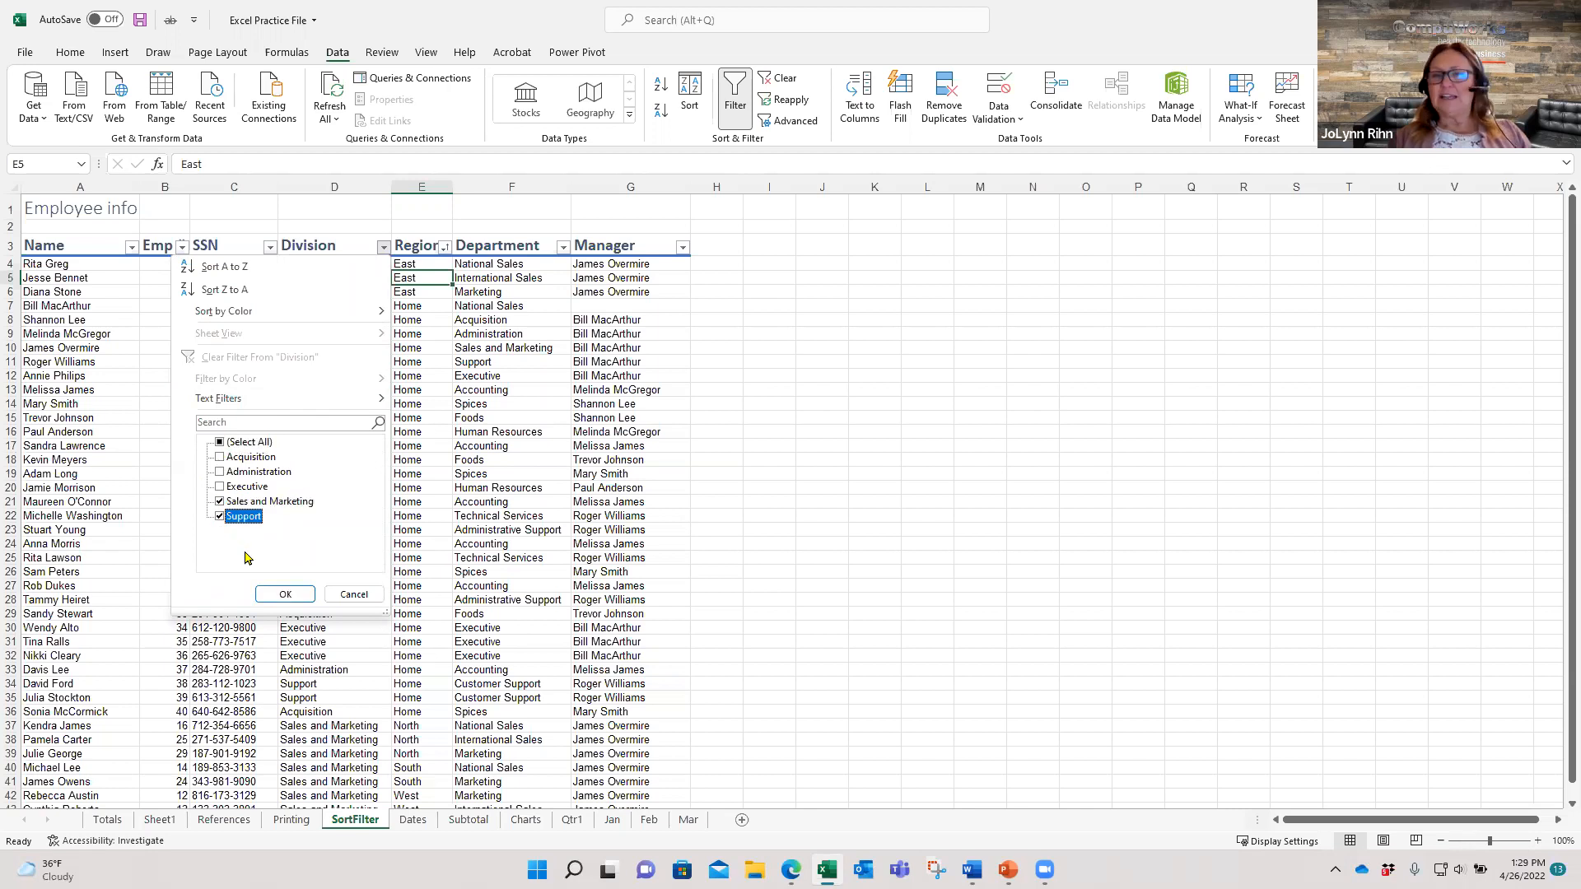
{"action": "left_click", "coordinate": [277, 594]}
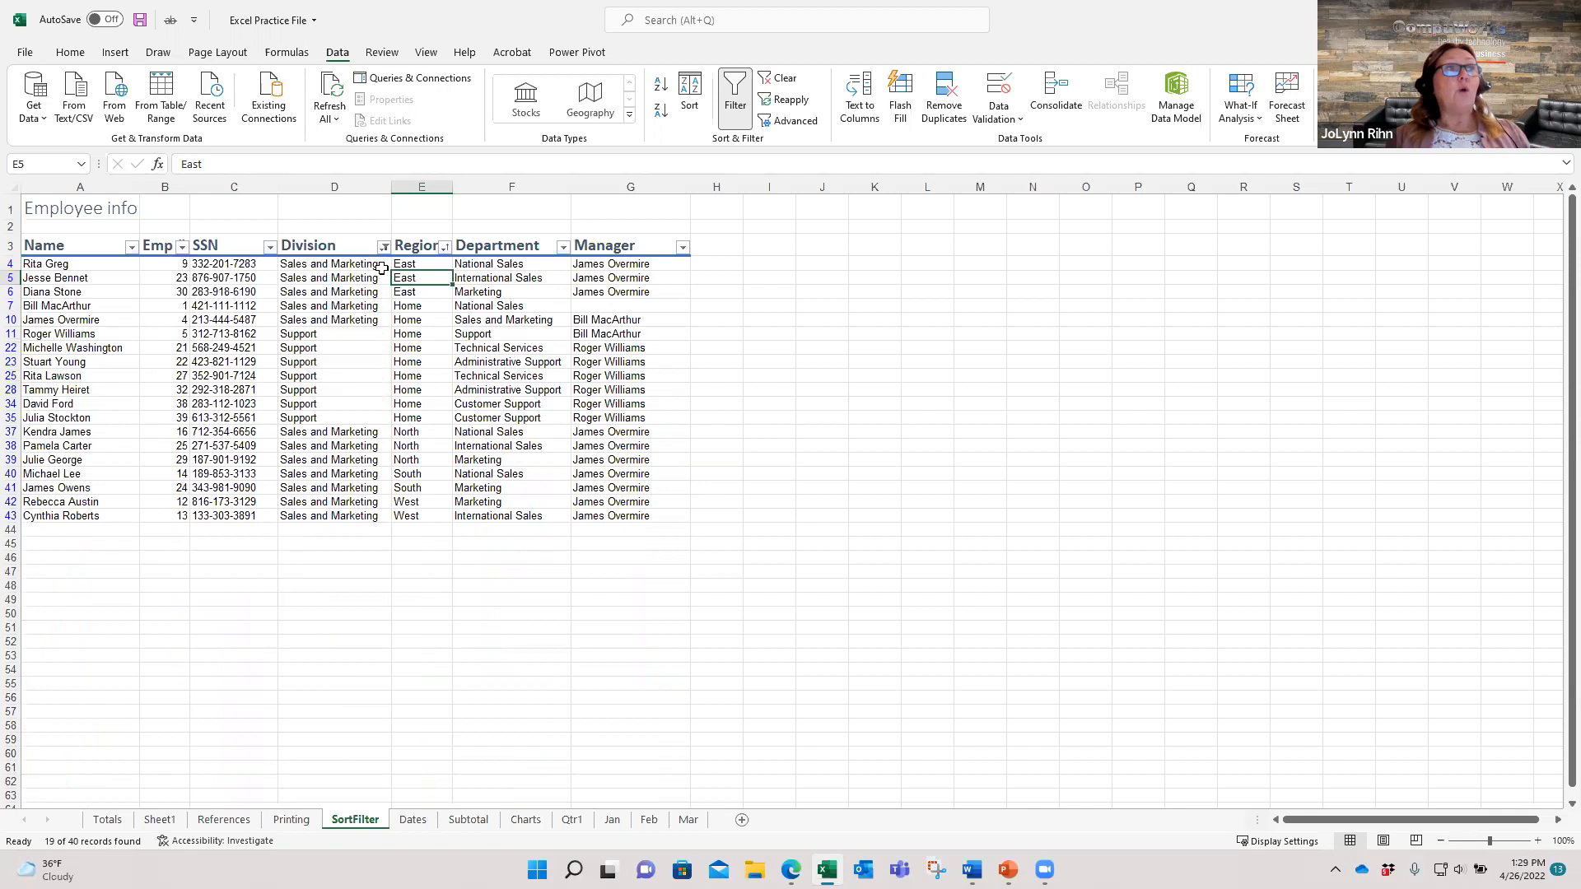
Filter the Region column to show only Home, in addition to the Division filter
{"action": "left_click", "coordinate": [445, 248]}
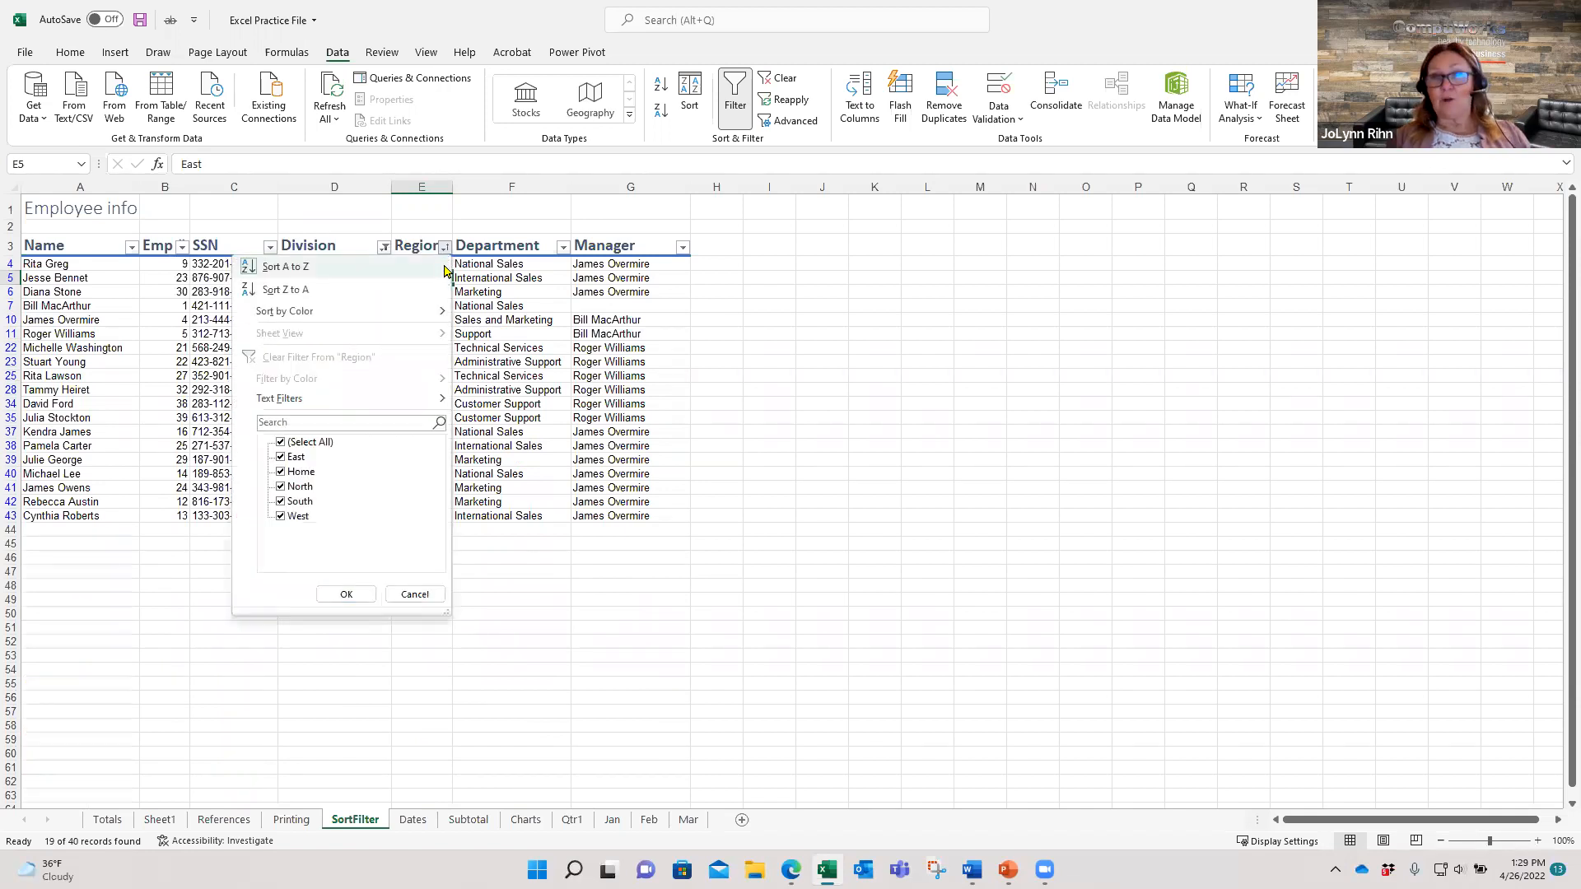
{"action": "left_click", "coordinate": [281, 446]}
{"action": "left_click", "coordinate": [281, 472]}
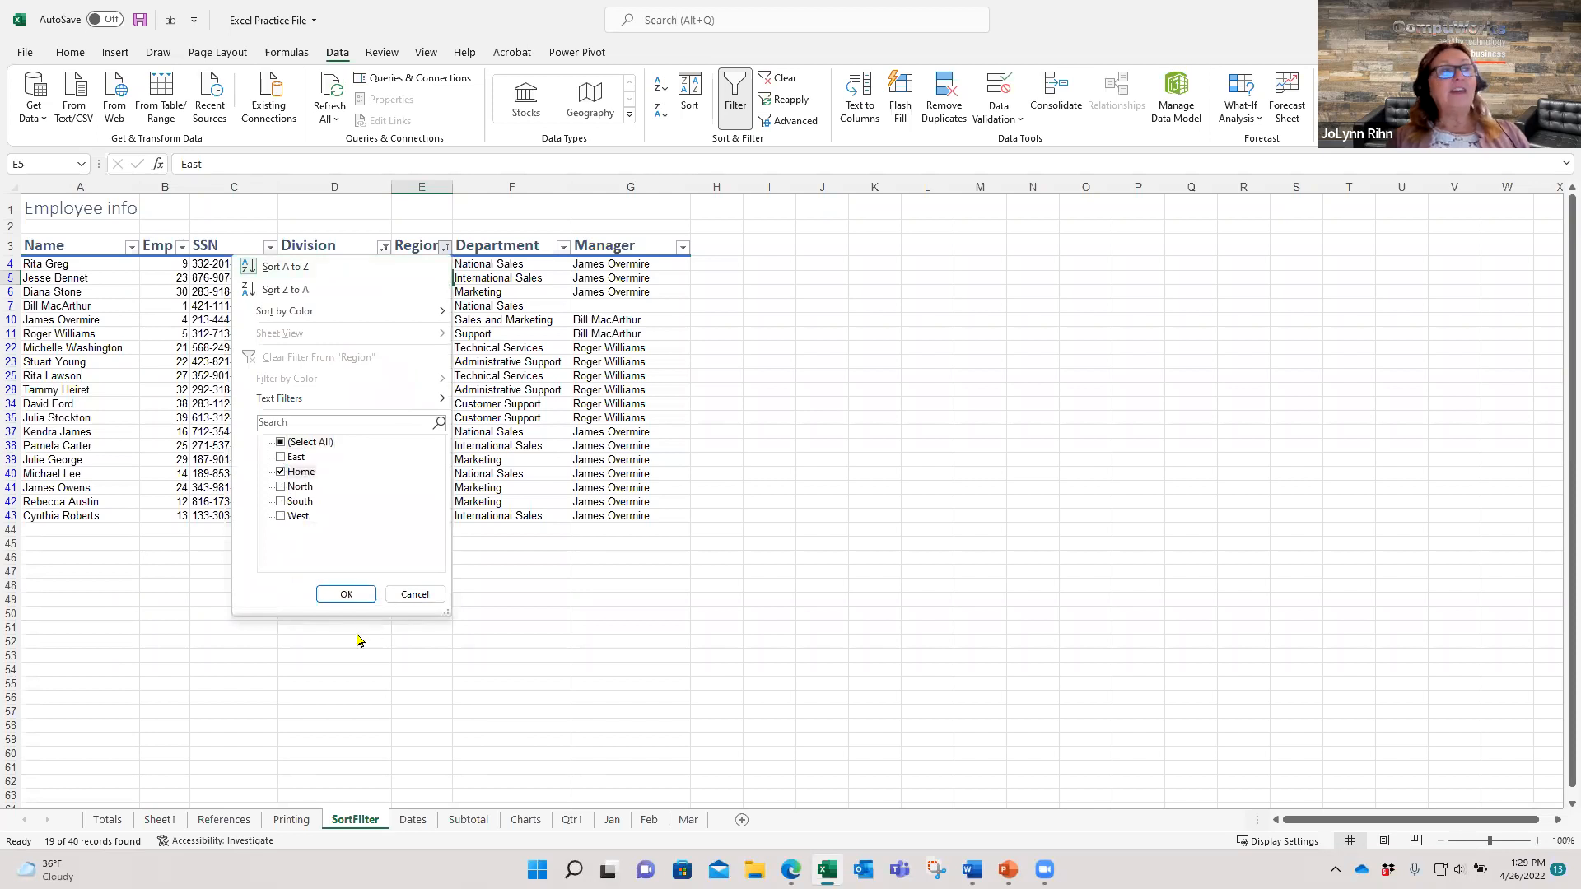
{"action": "left_click", "coordinate": [347, 594]}
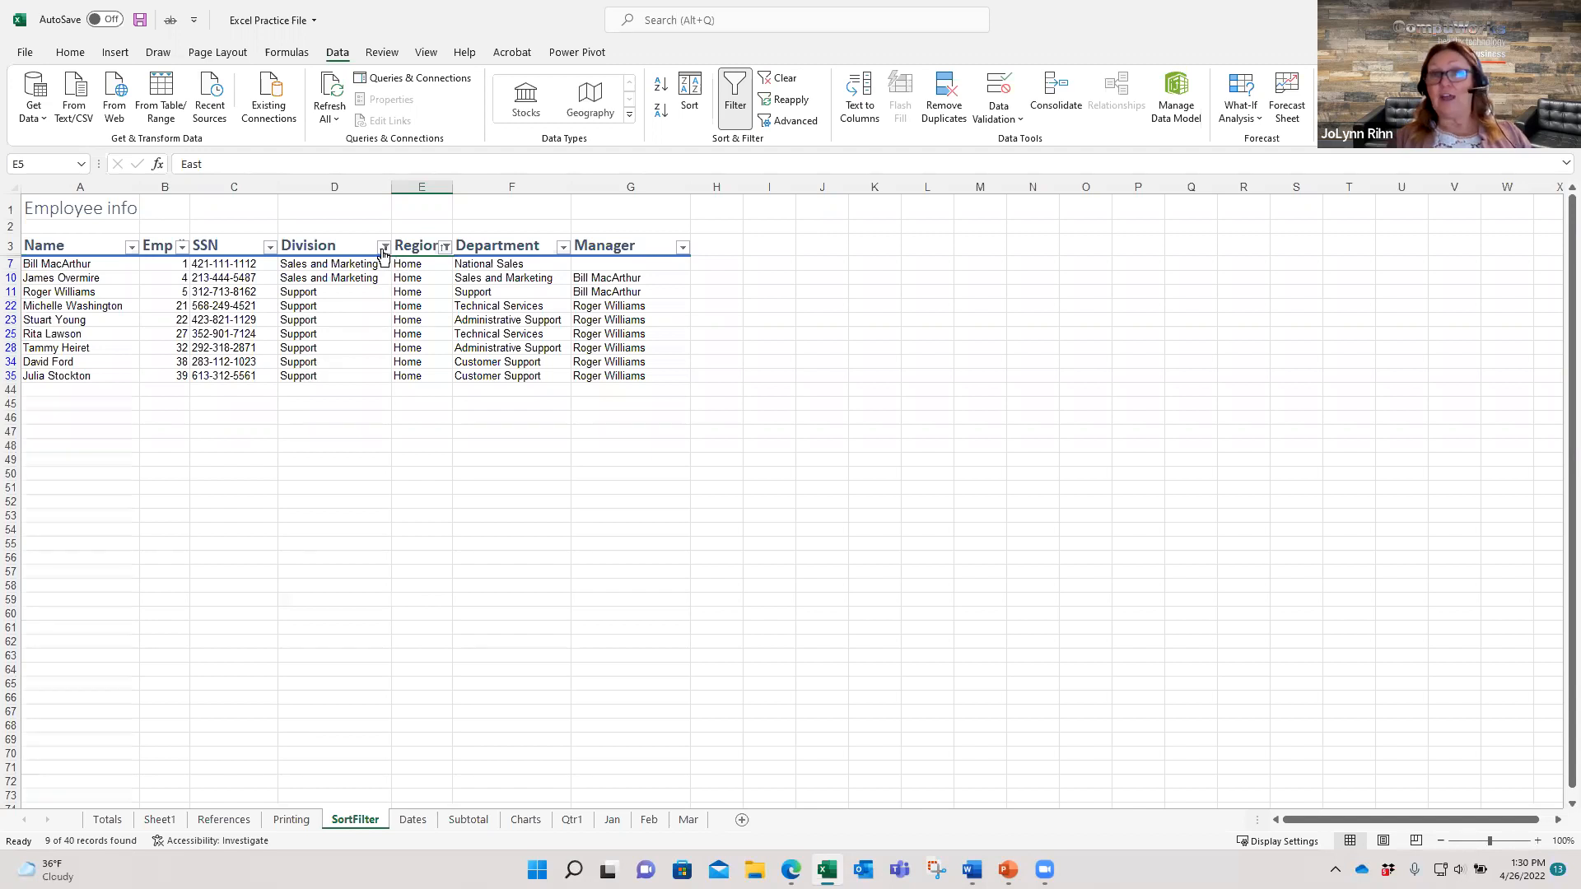
Clear the Division and Region filters, and turn off filtering for the employee list
{"action": "left_click", "coordinate": [383, 248]}
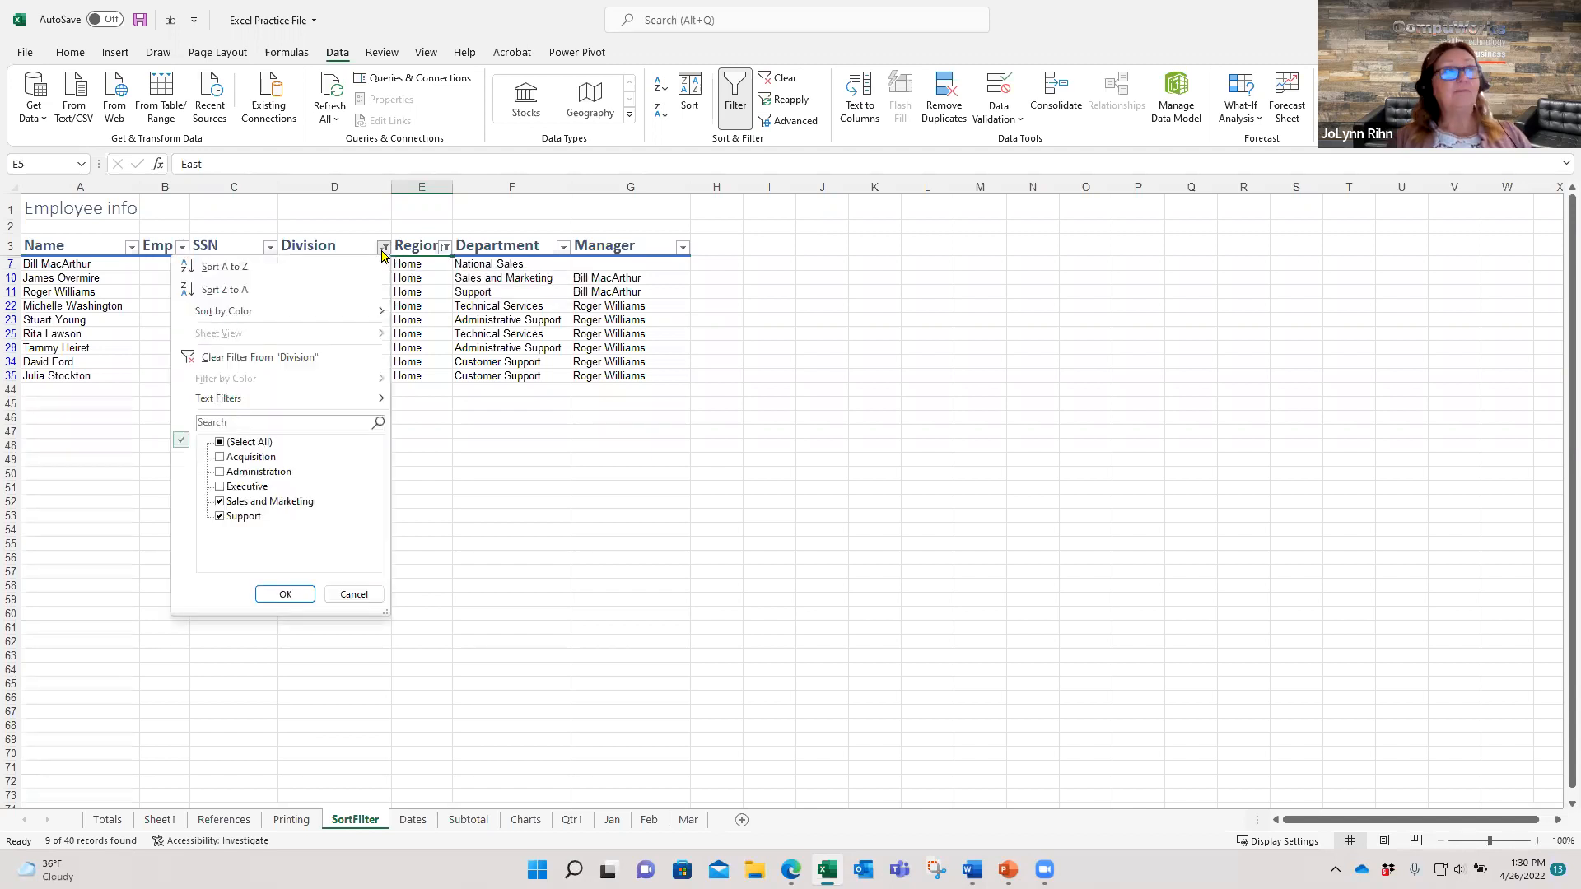
{"action": "left_click", "coordinate": [298, 359]}
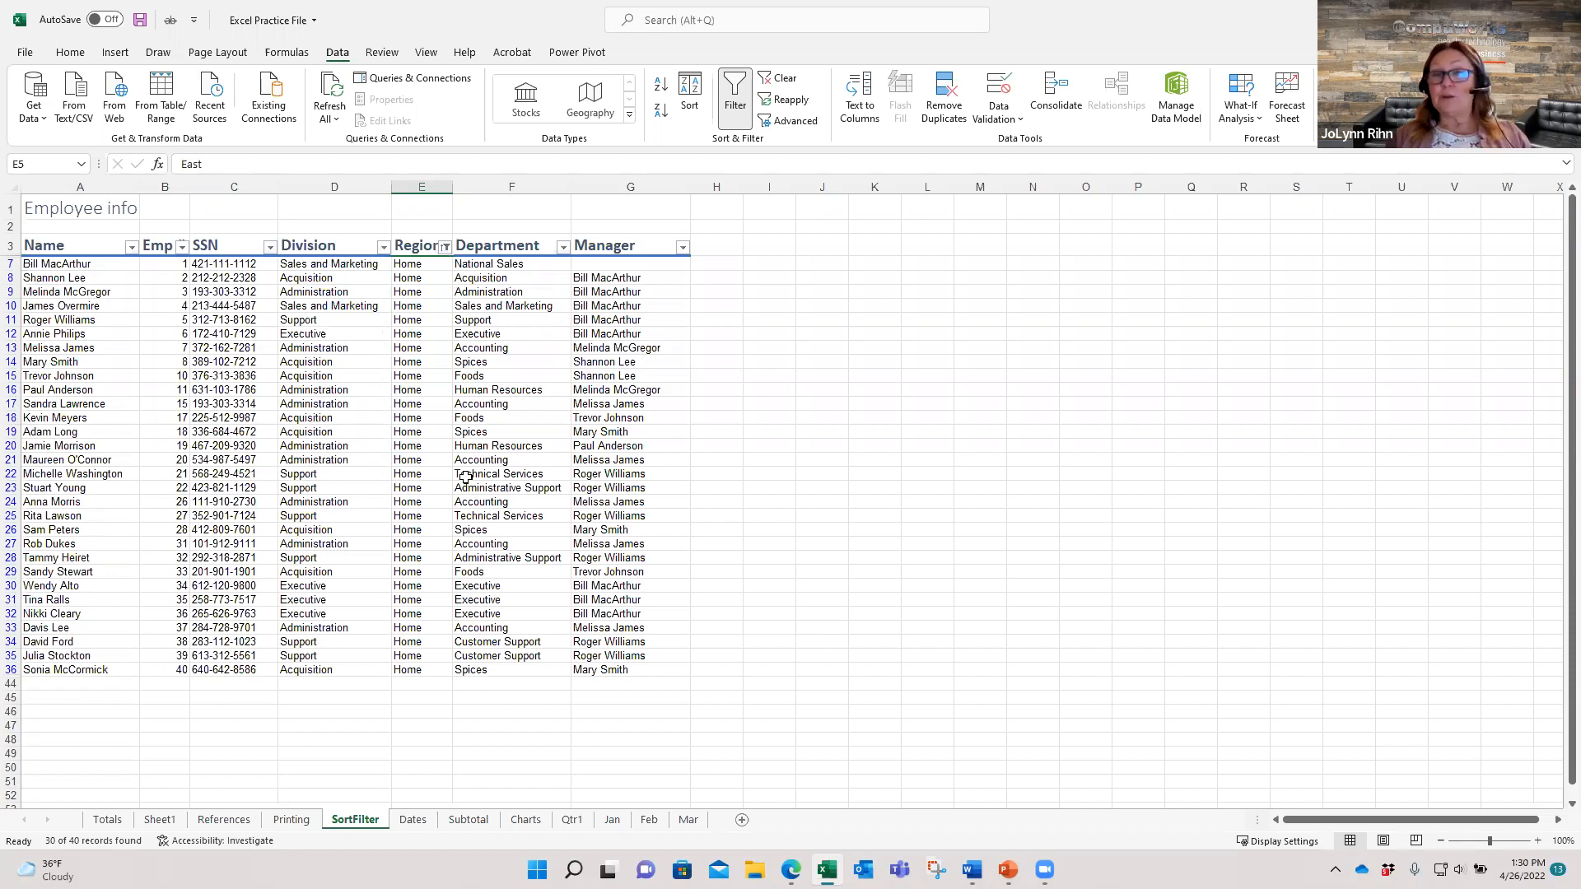
{"action": "left_click", "coordinate": [444, 248]}
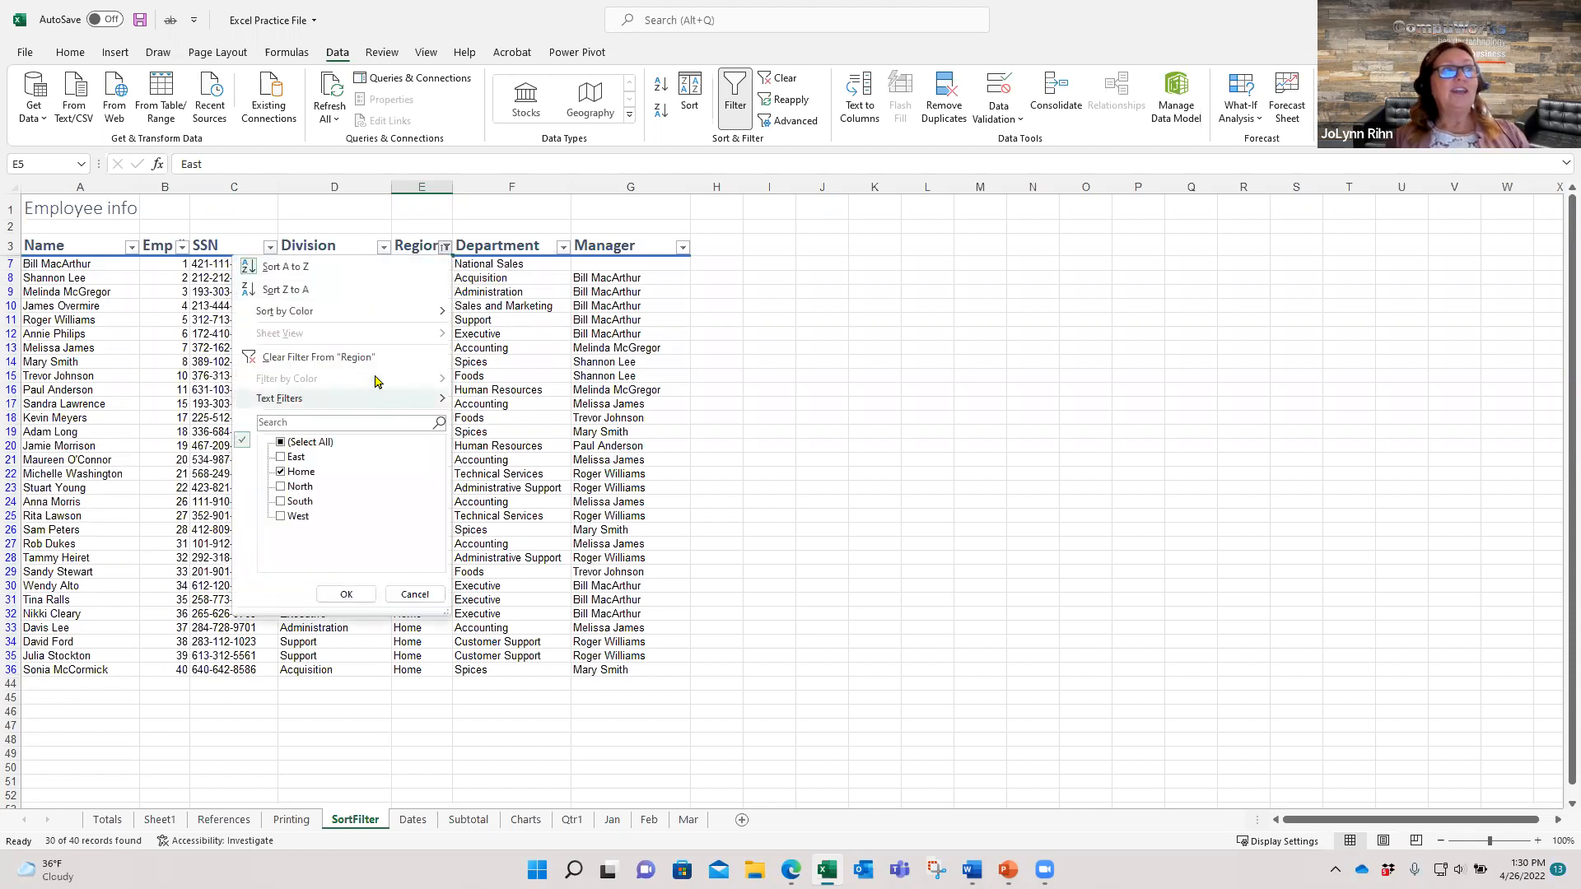
{"action": "left_click", "coordinate": [353, 359]}
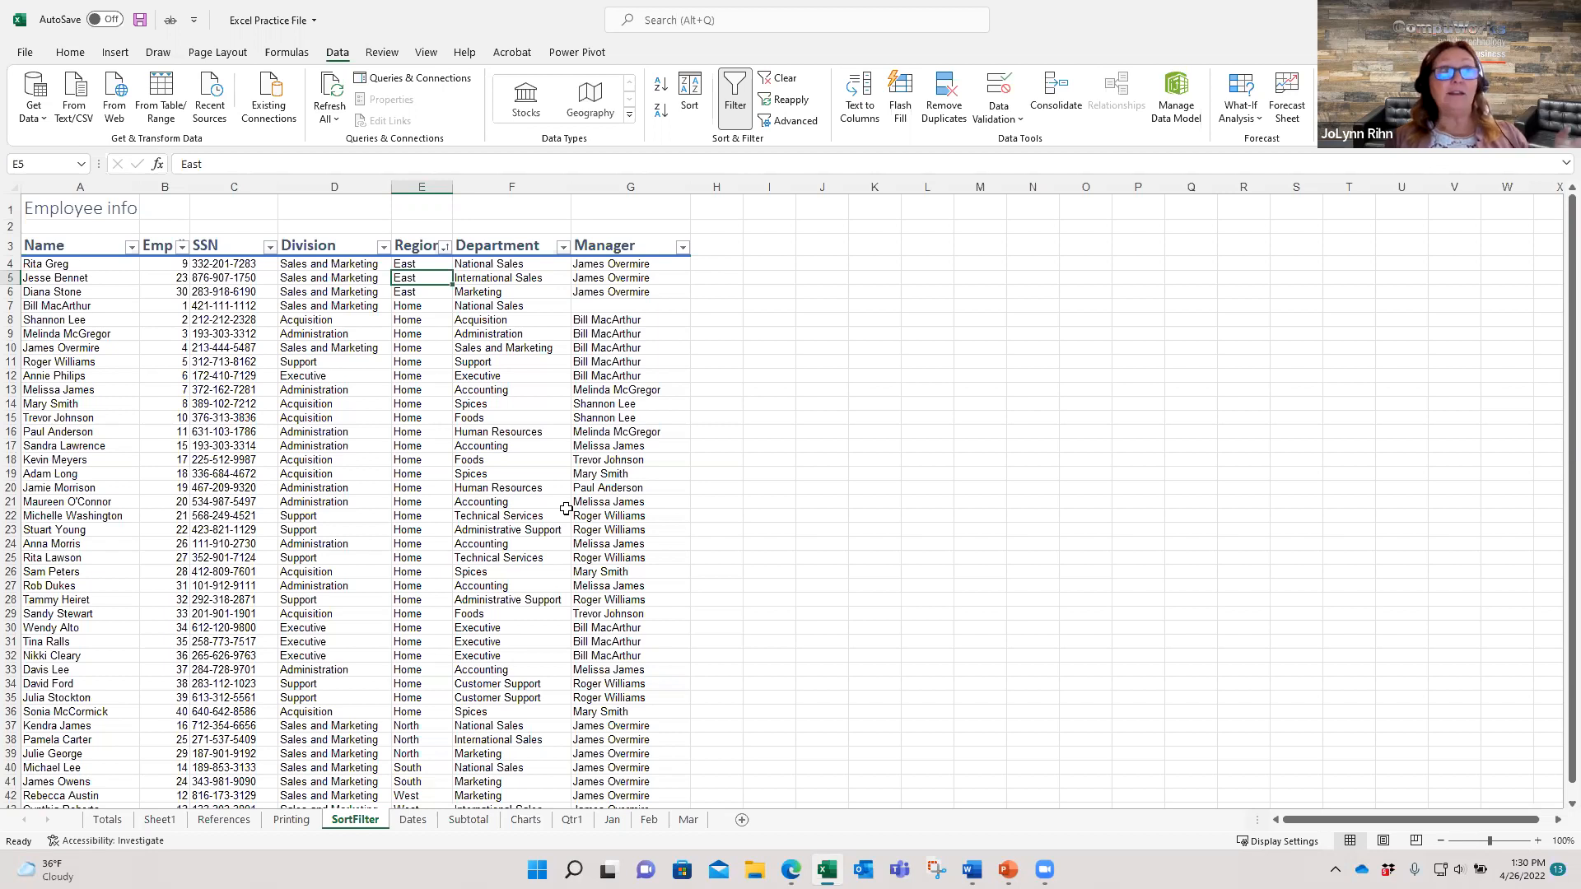
{"action": "left_click", "coordinate": [735, 107]}
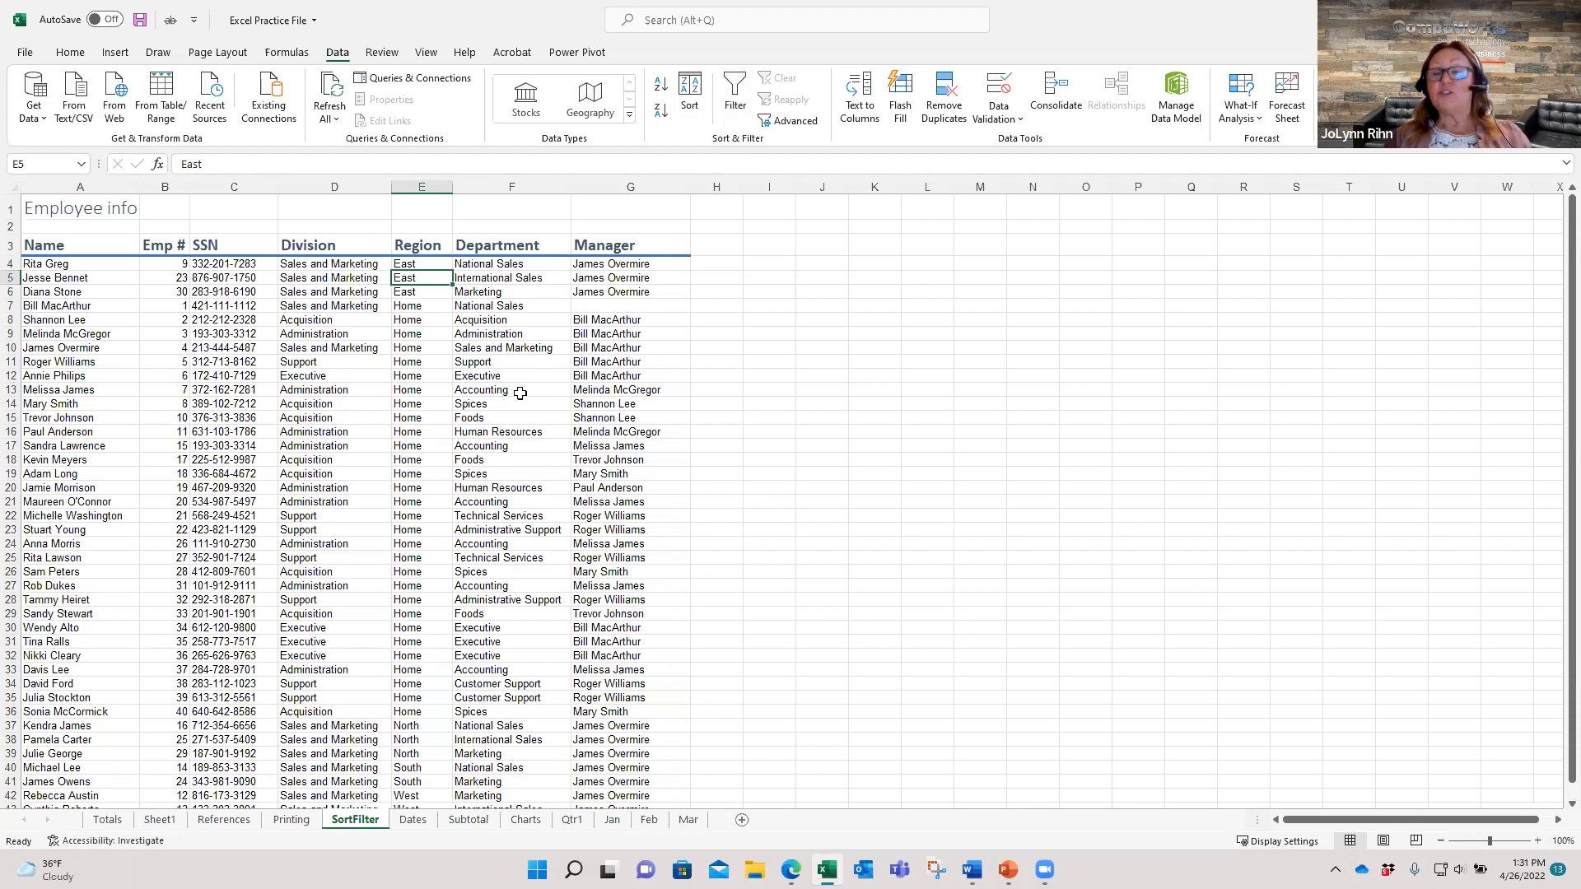
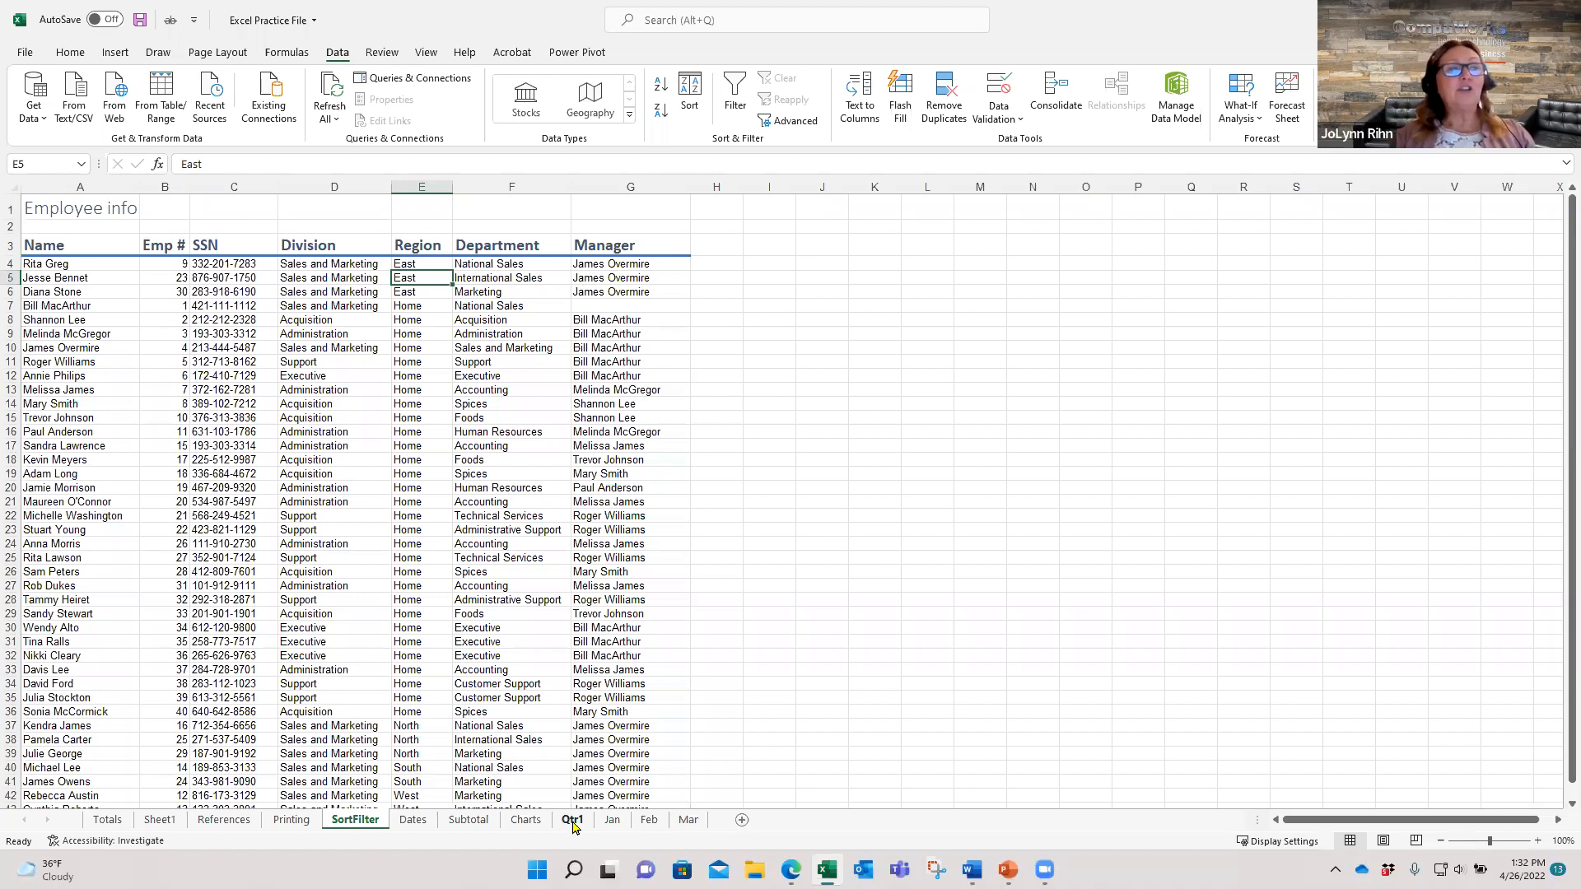
Look through the Qtr1, Jan, Feb and Mar sheets to compare the layout of their sales tables
{"action": "left_click", "coordinate": [573, 820]}
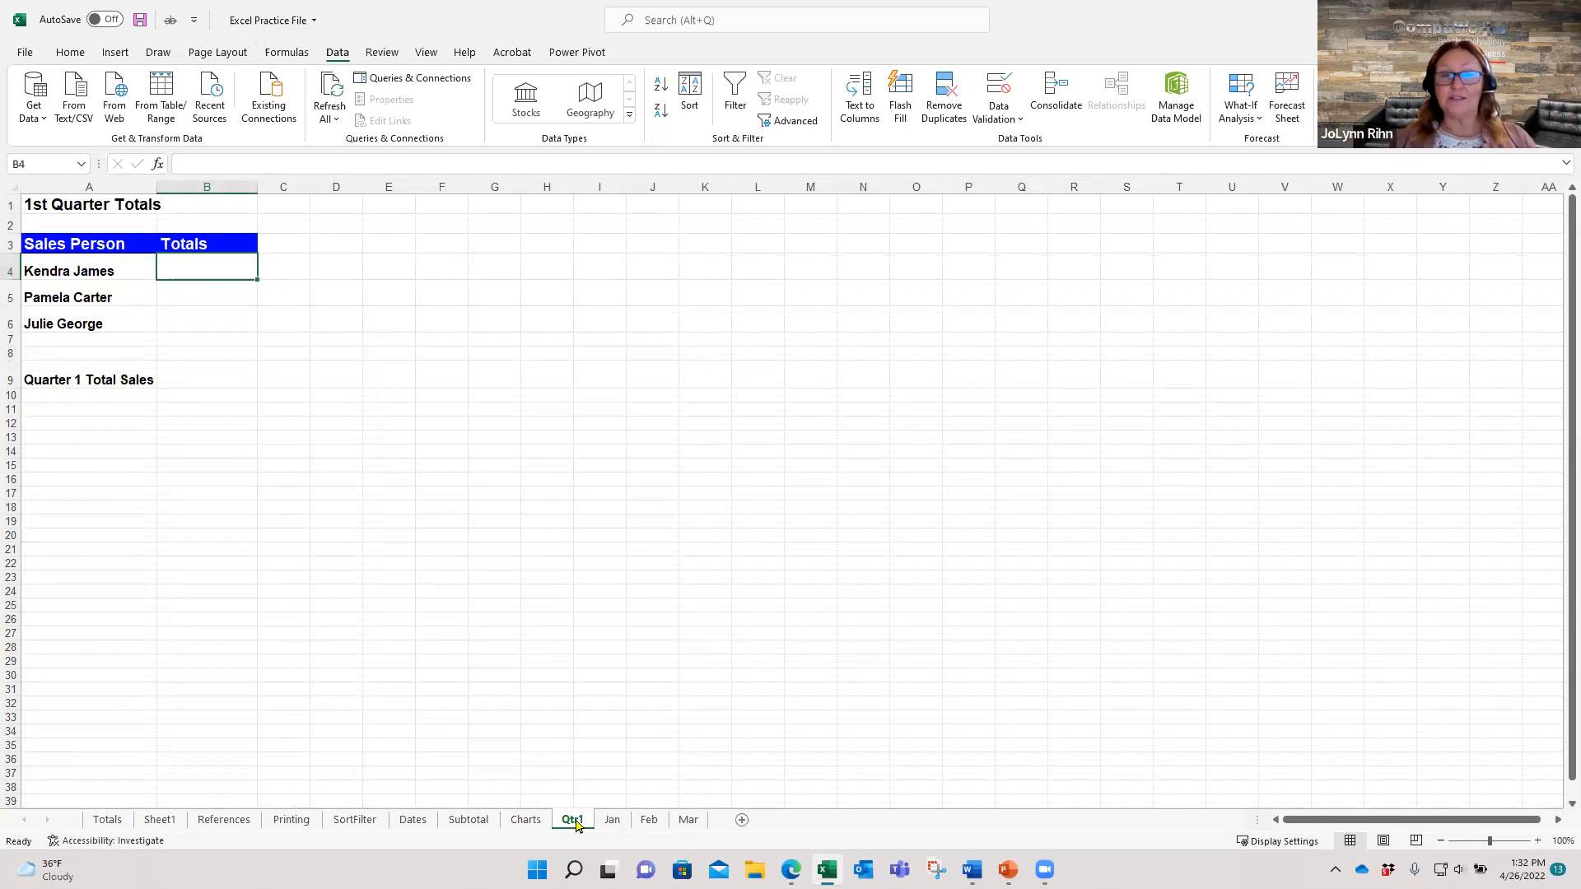
{"action": "left_click", "coordinate": [613, 827]}
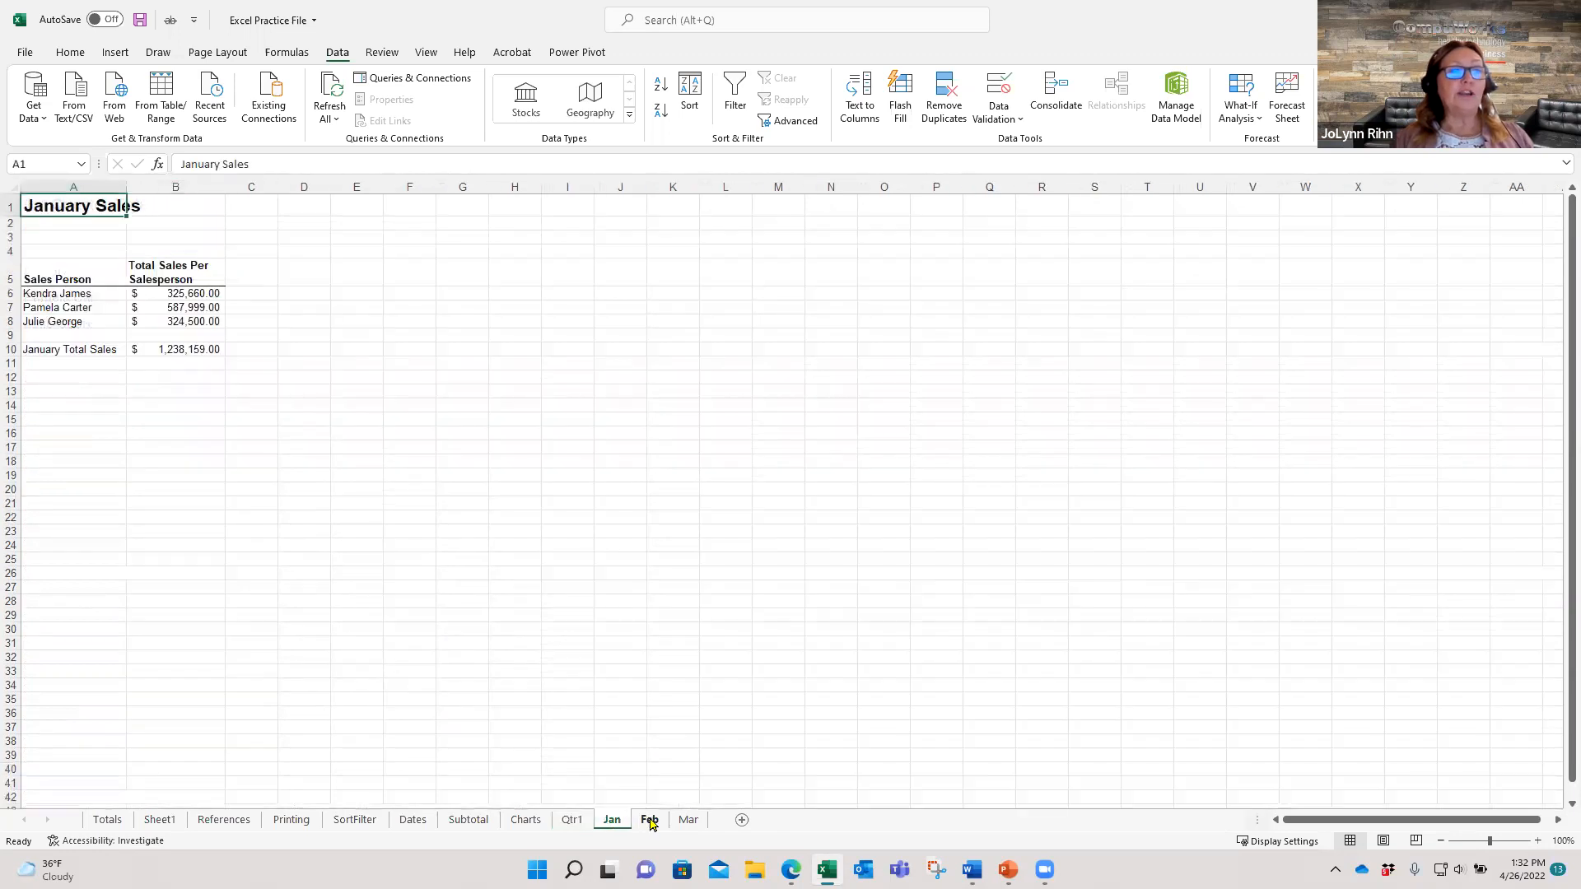
{"action": "key", "text": "ctrl+Page_Down"}
{"action": "left_click", "coordinate": [684, 821]}
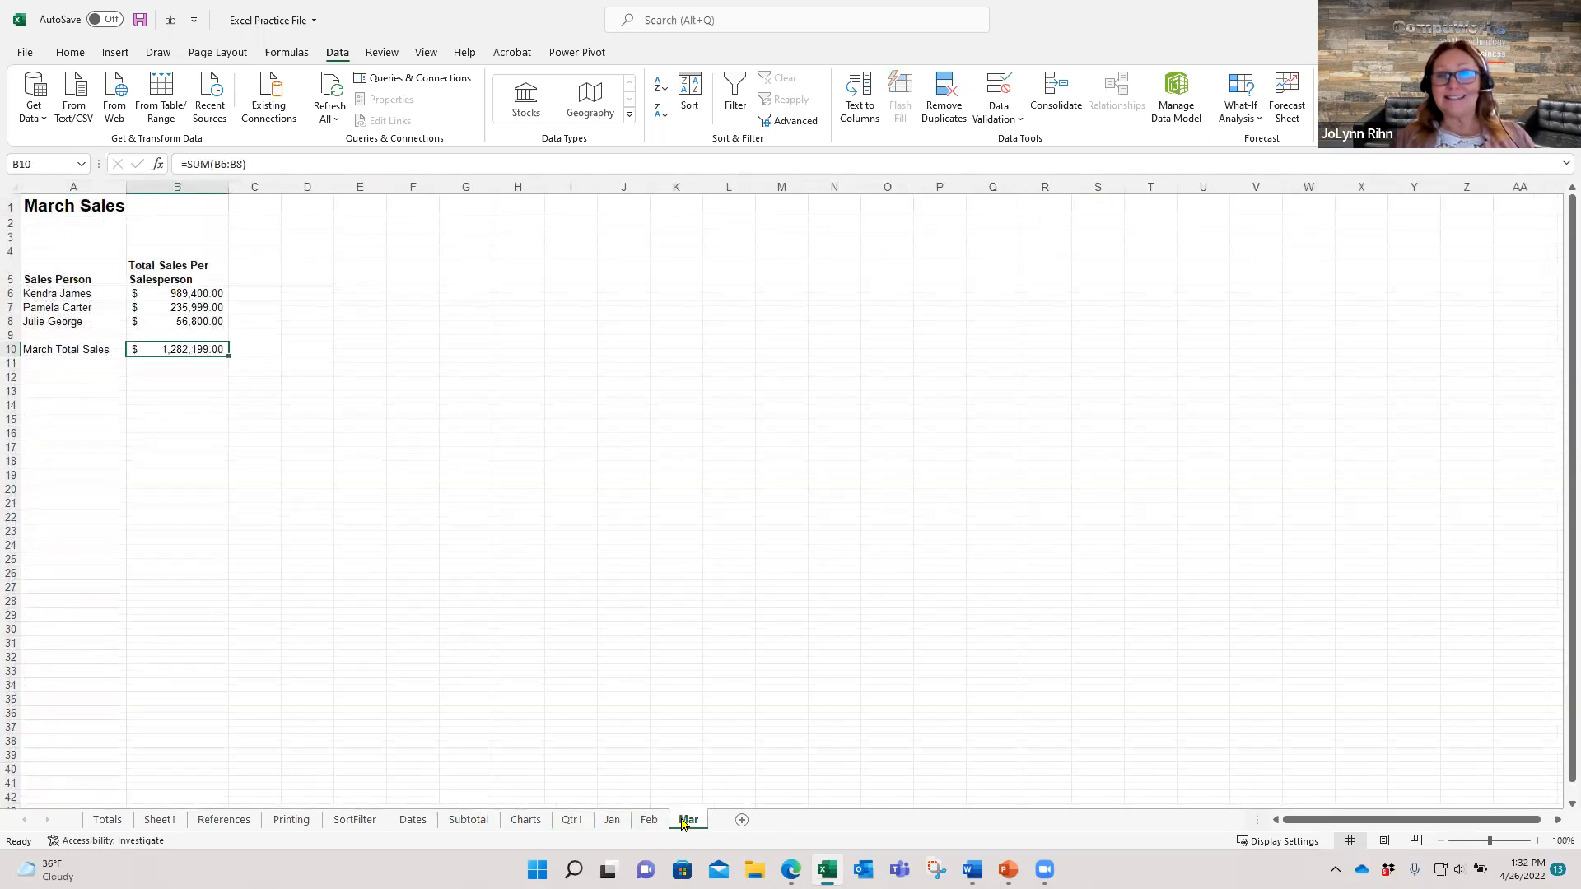
Total the first salesperson's three months in cell B4 of the Qtr1 sheet with the cross-sheet formula =Jan!B6+Feb!B6+Mar!B6
{"action": "left_click", "coordinate": [580, 824]}
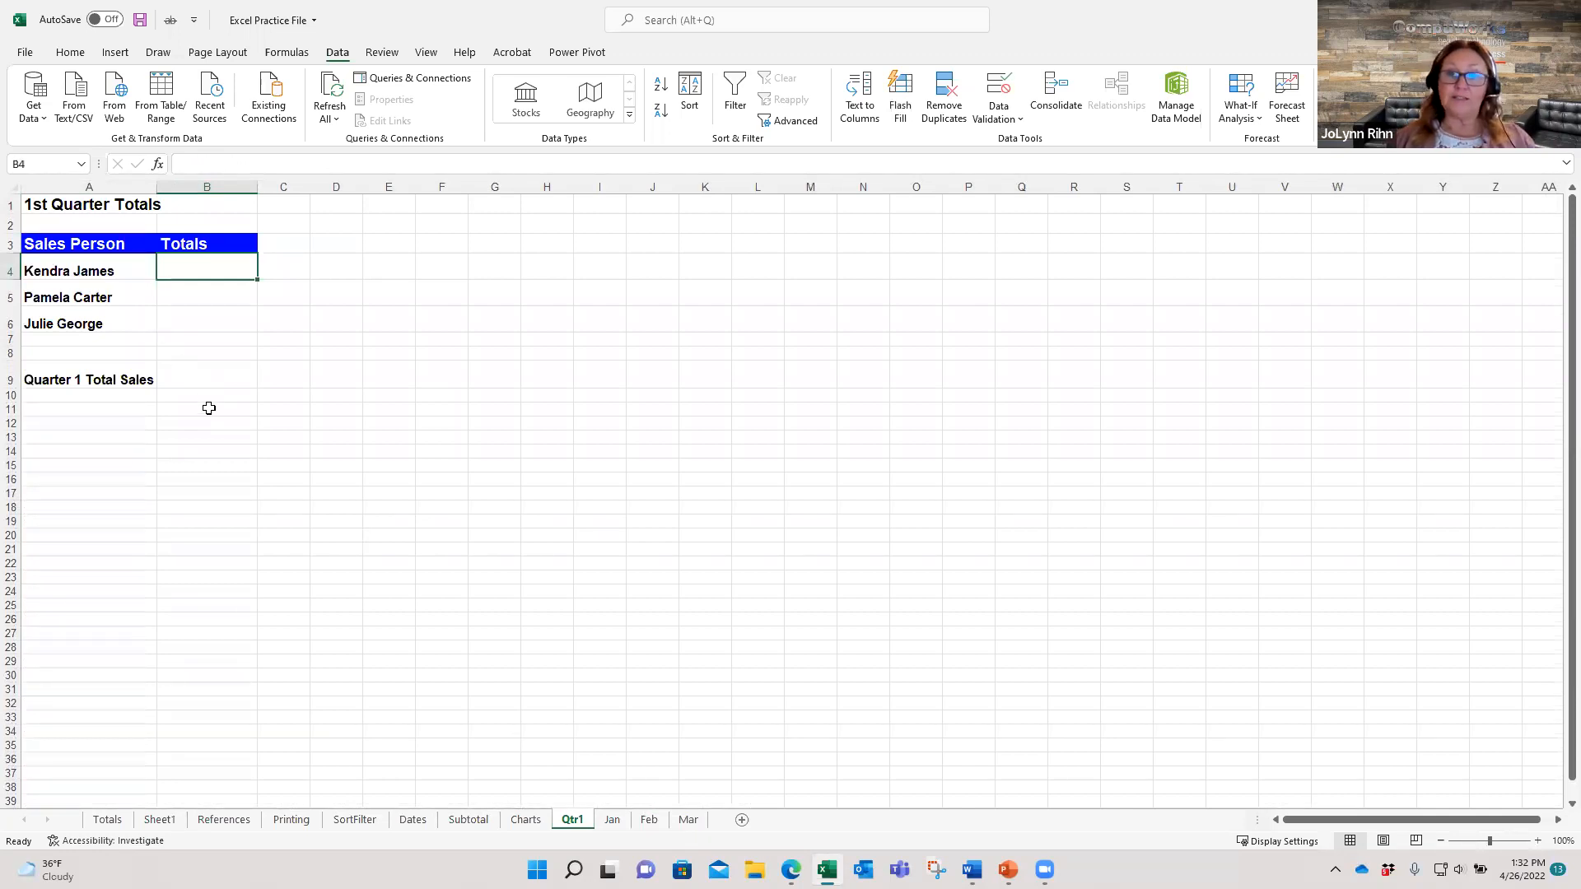
{"action": "type", "text": "="}
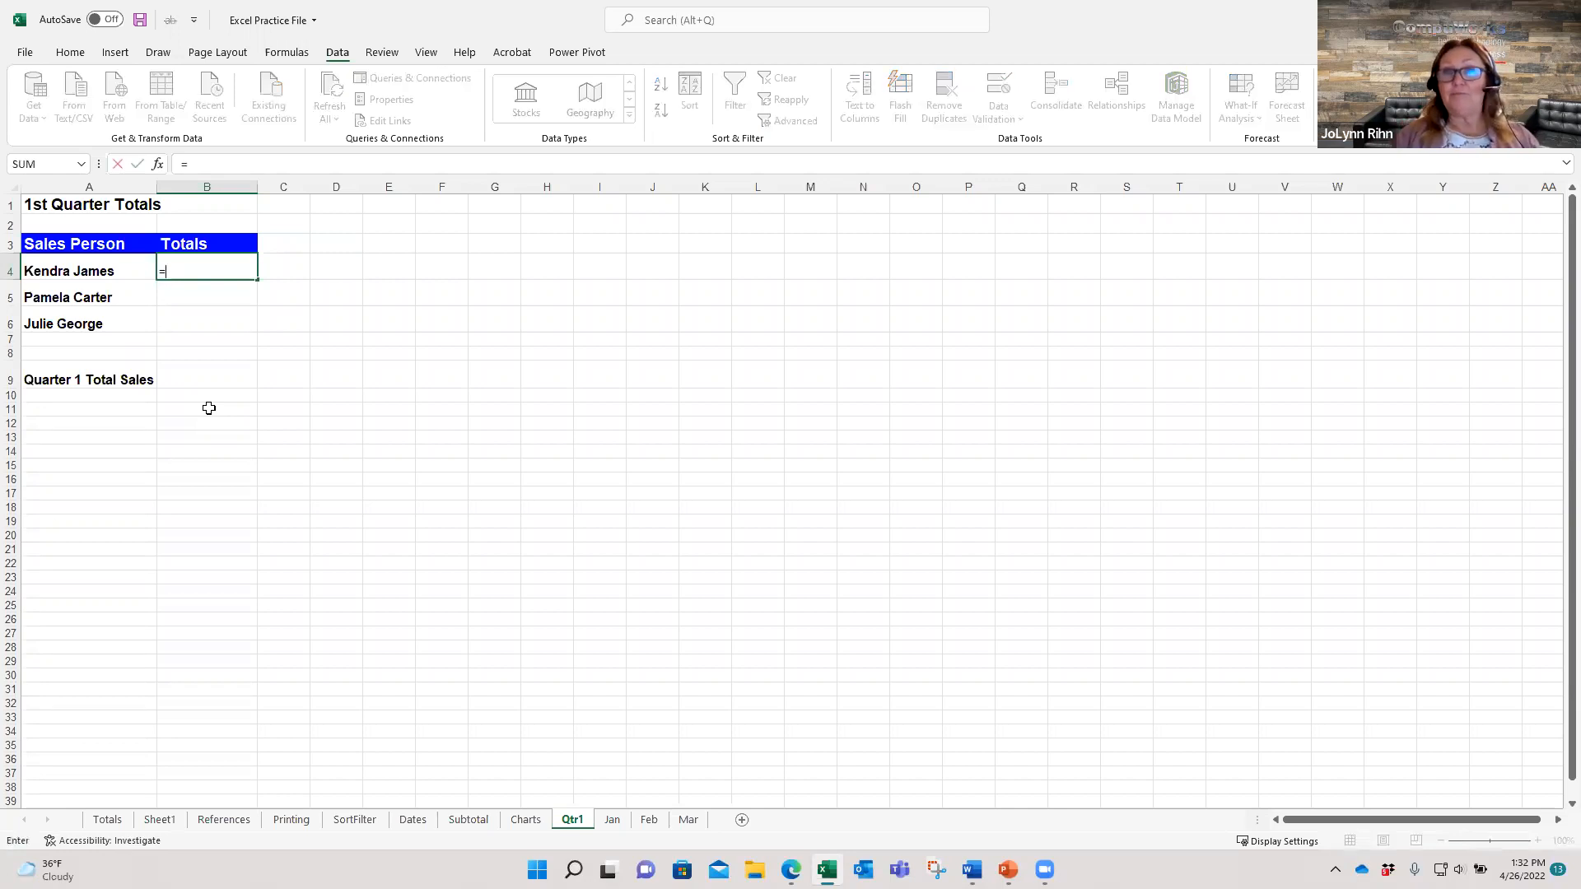
{"action": "left_click", "coordinate": [616, 835]}
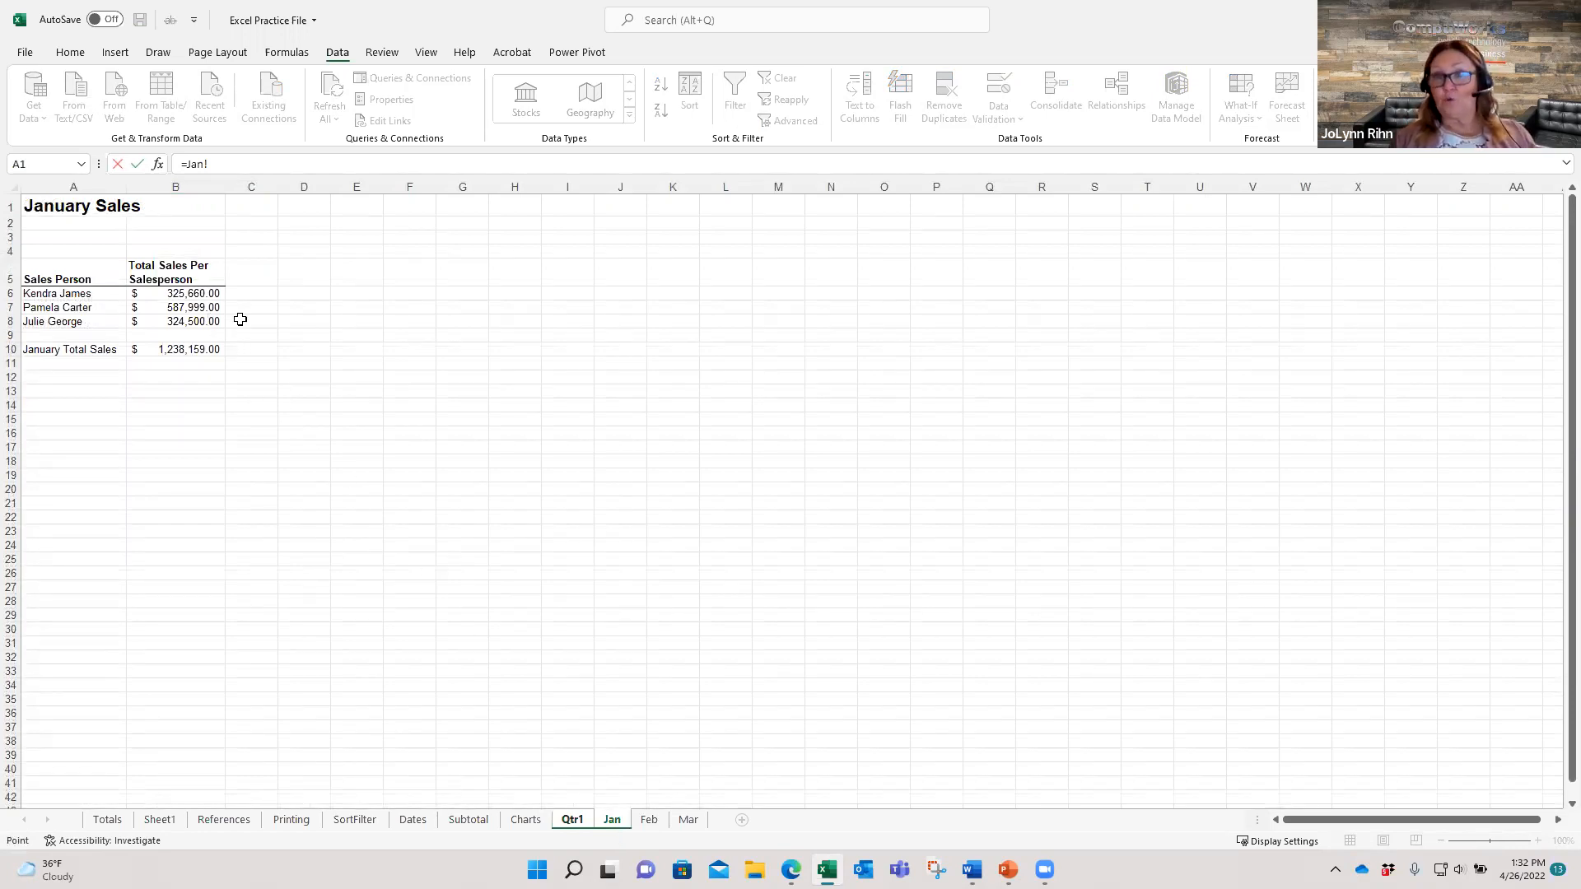
{"action": "left_click", "coordinate": [214, 294]}
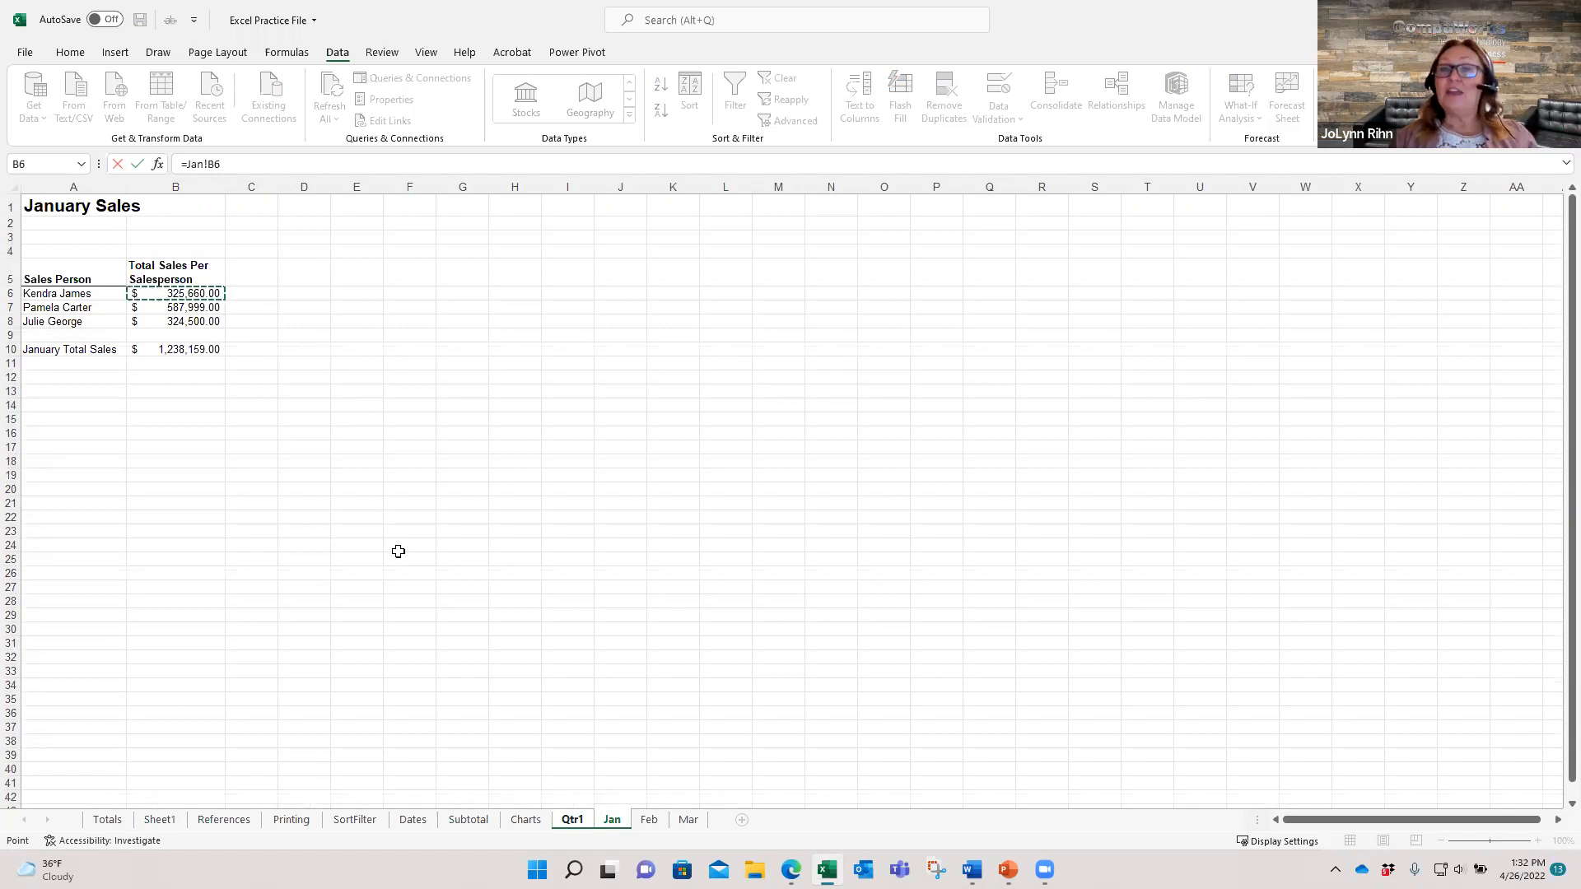
{"action": "type", "text": "+"}
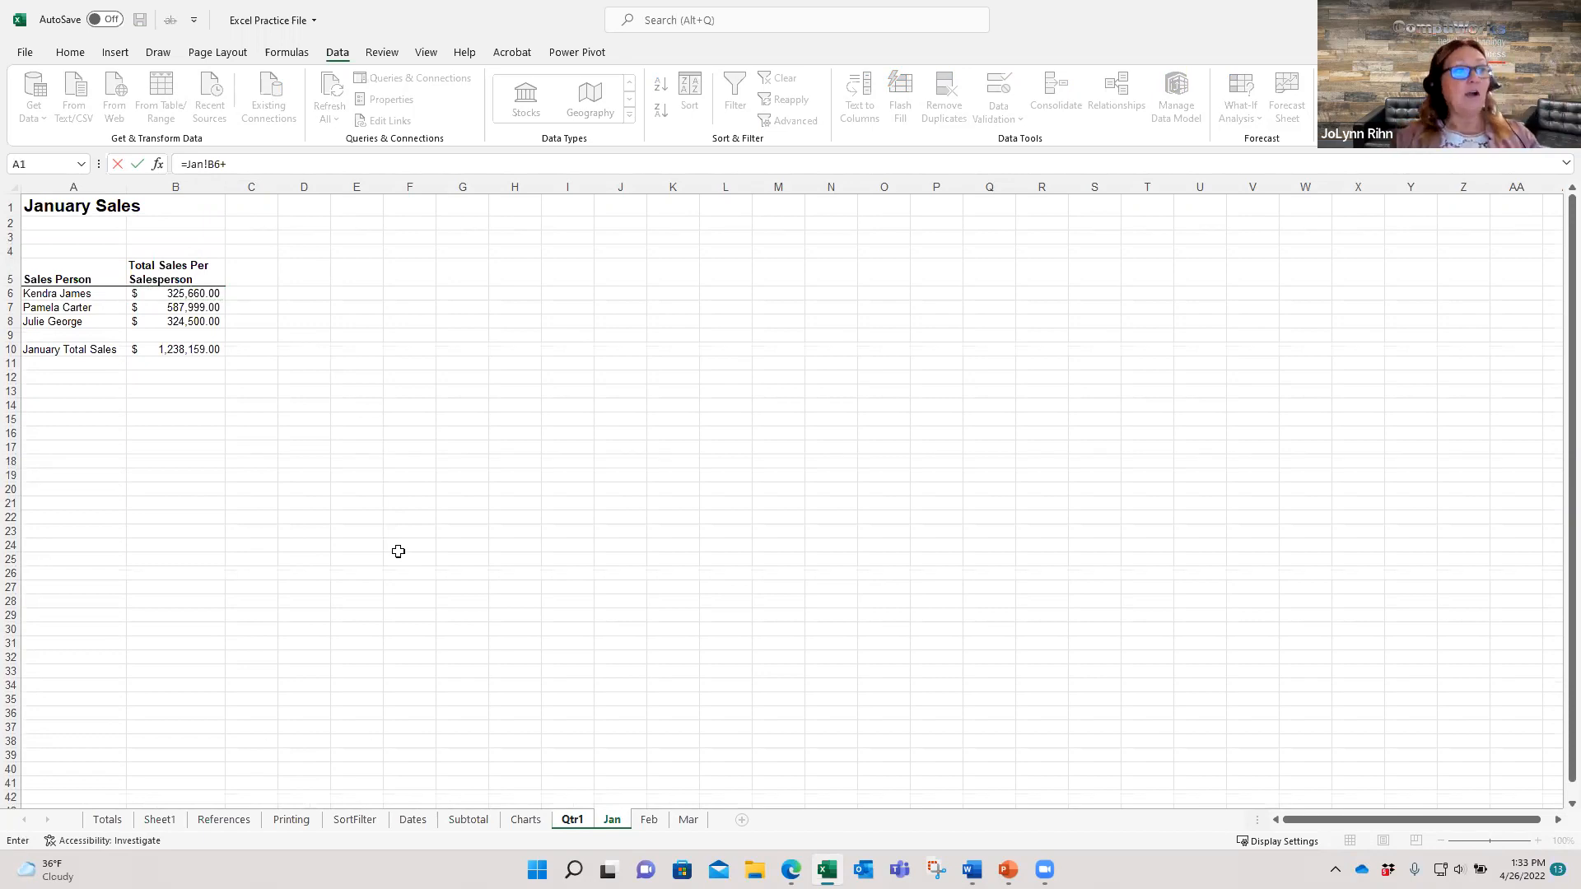
{"action": "left_click", "coordinate": [650, 820]}
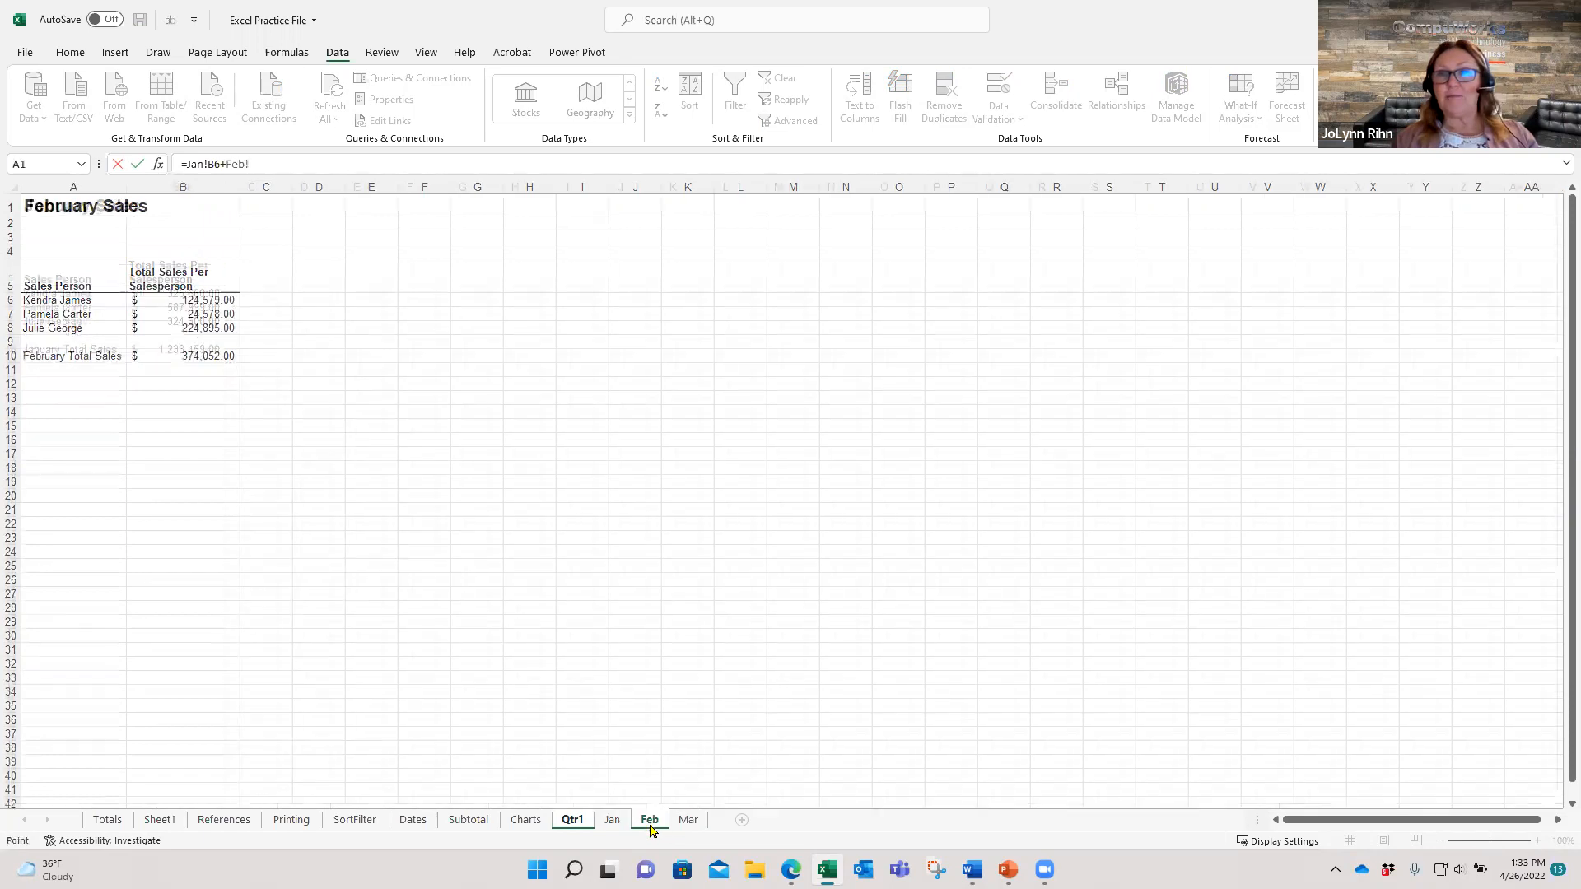
{"action": "left_click", "coordinate": [188, 302]}
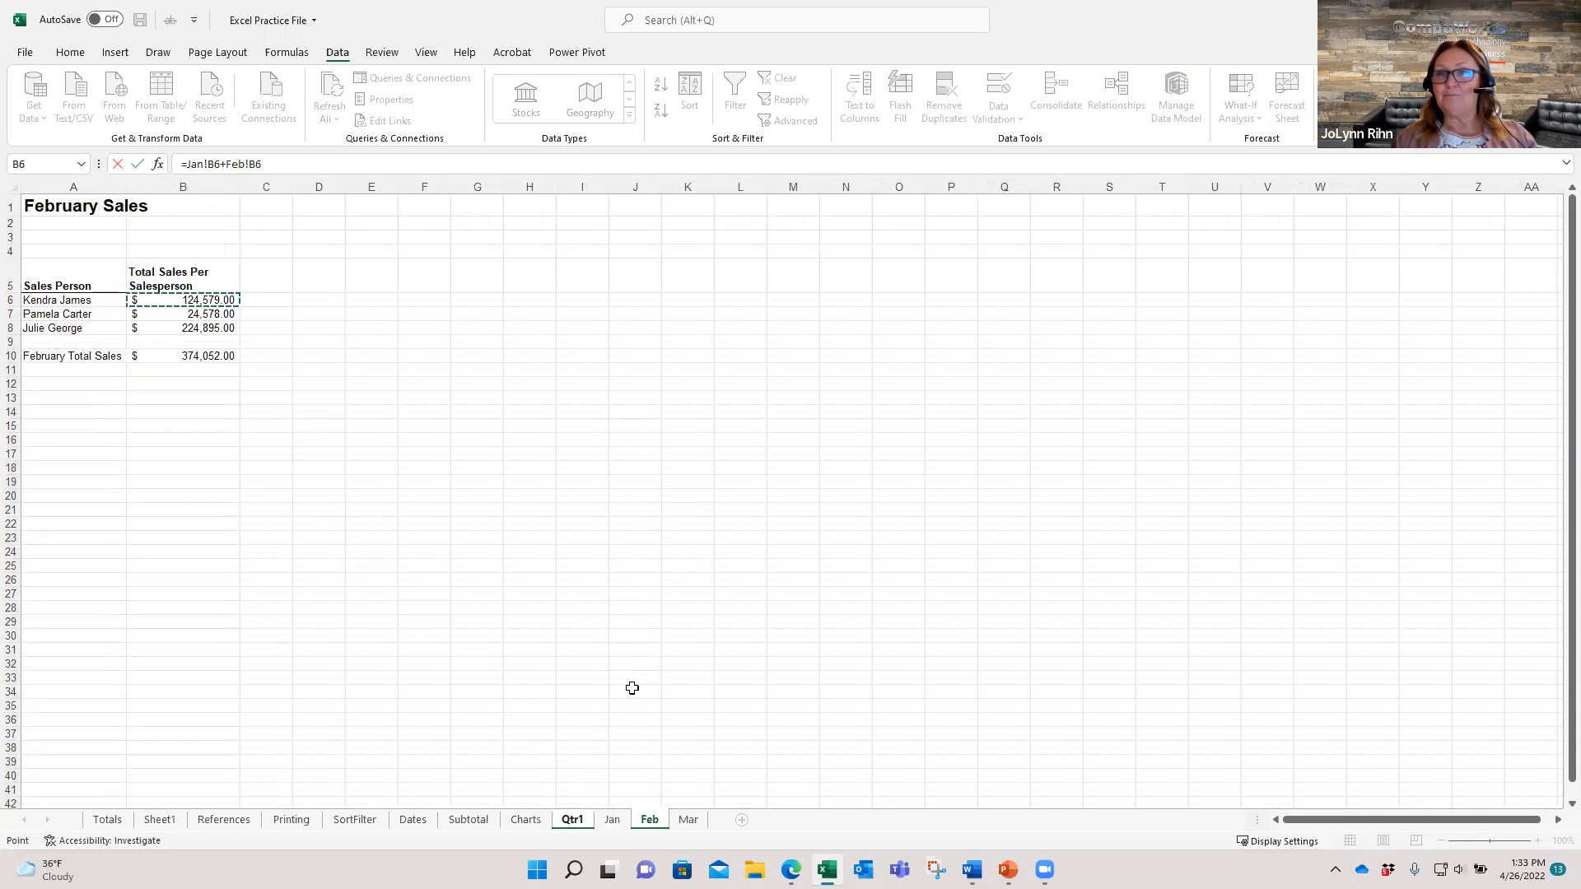
{"action": "type", "text": "+"}
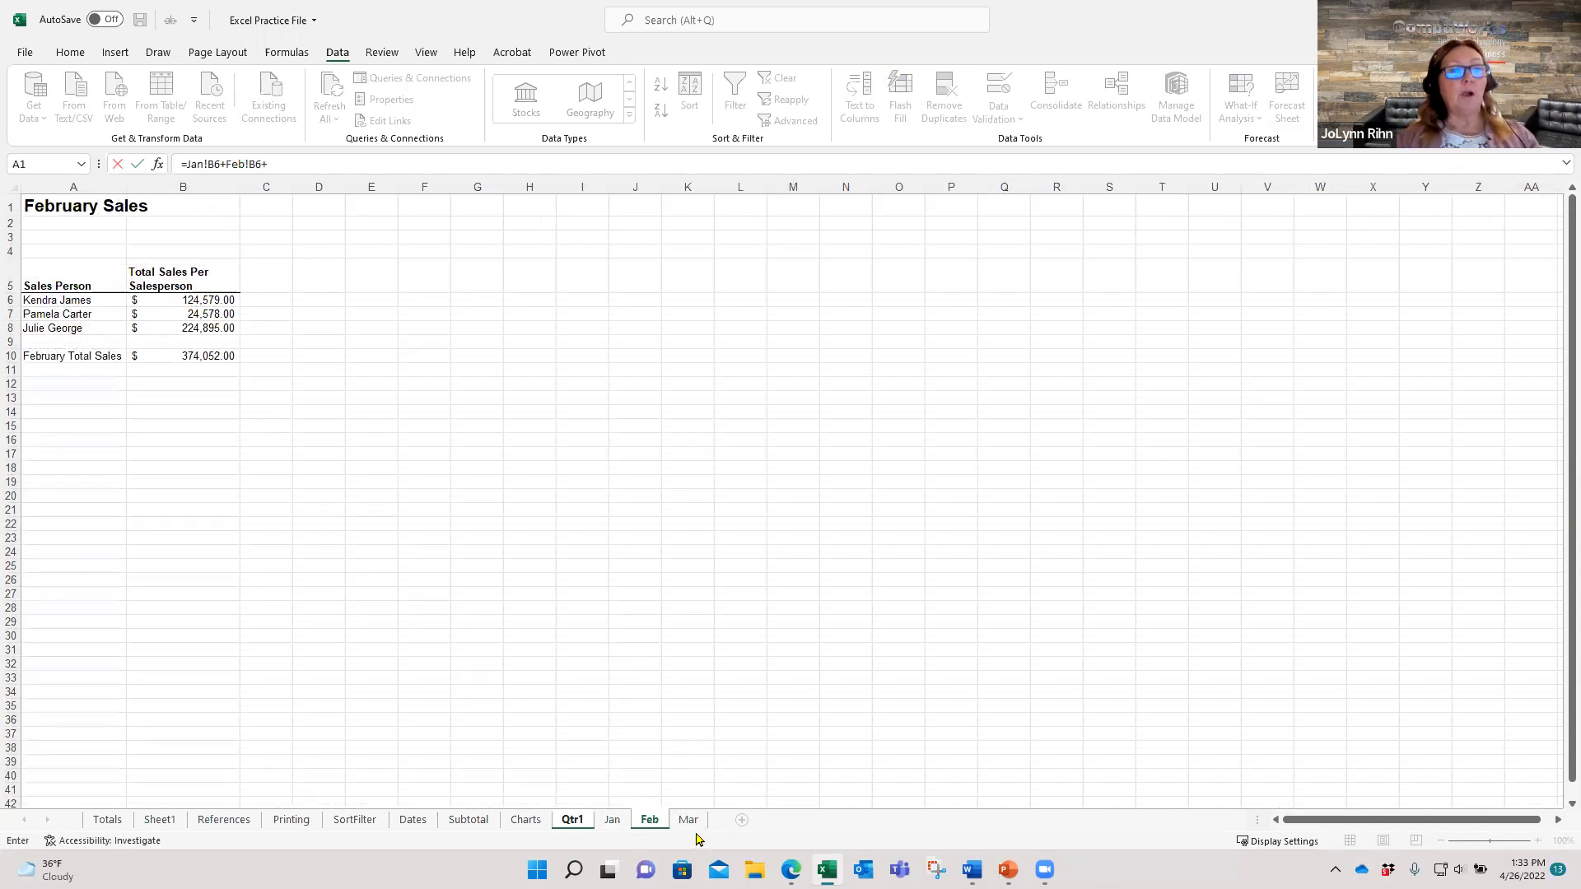
{"action": "left_click", "coordinate": [690, 822]}
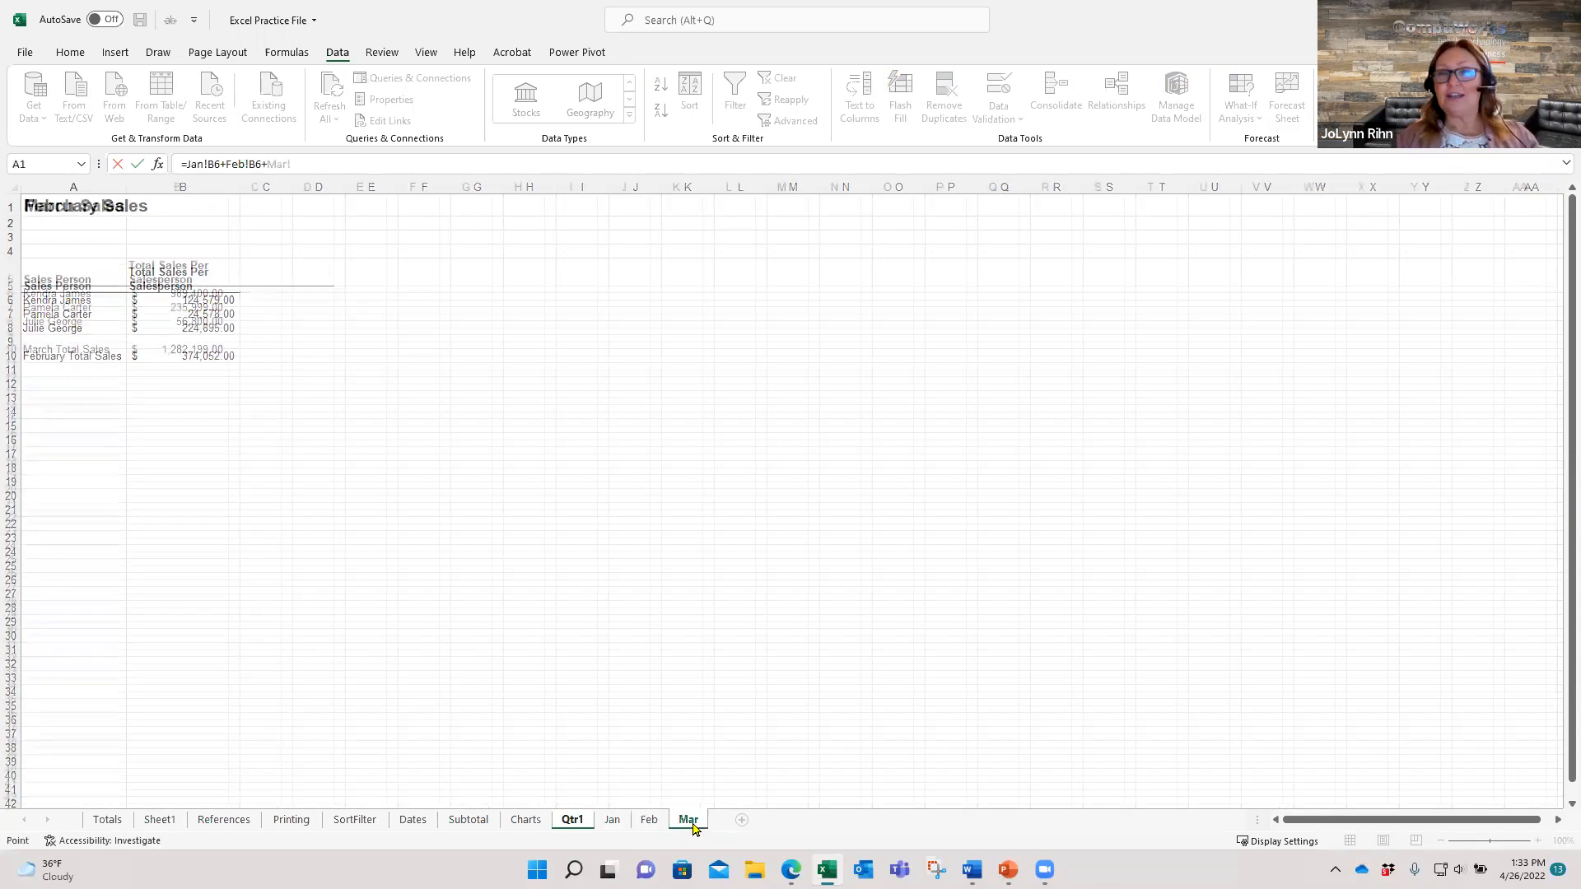
{"action": "left_click", "coordinate": [216, 294]}
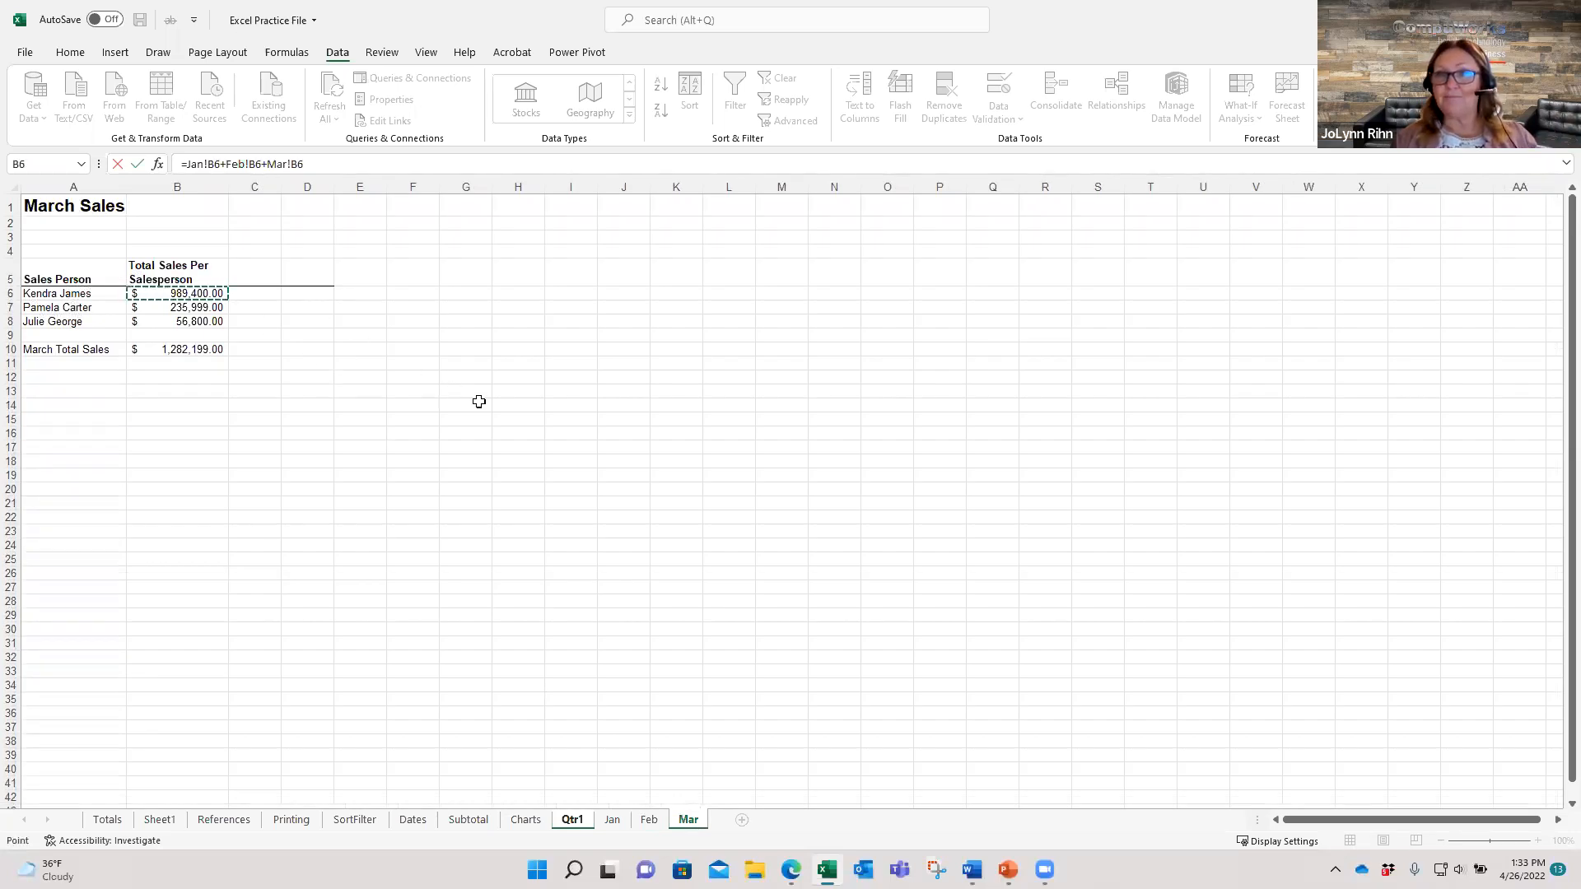
{"action": "key", "text": "Return"}
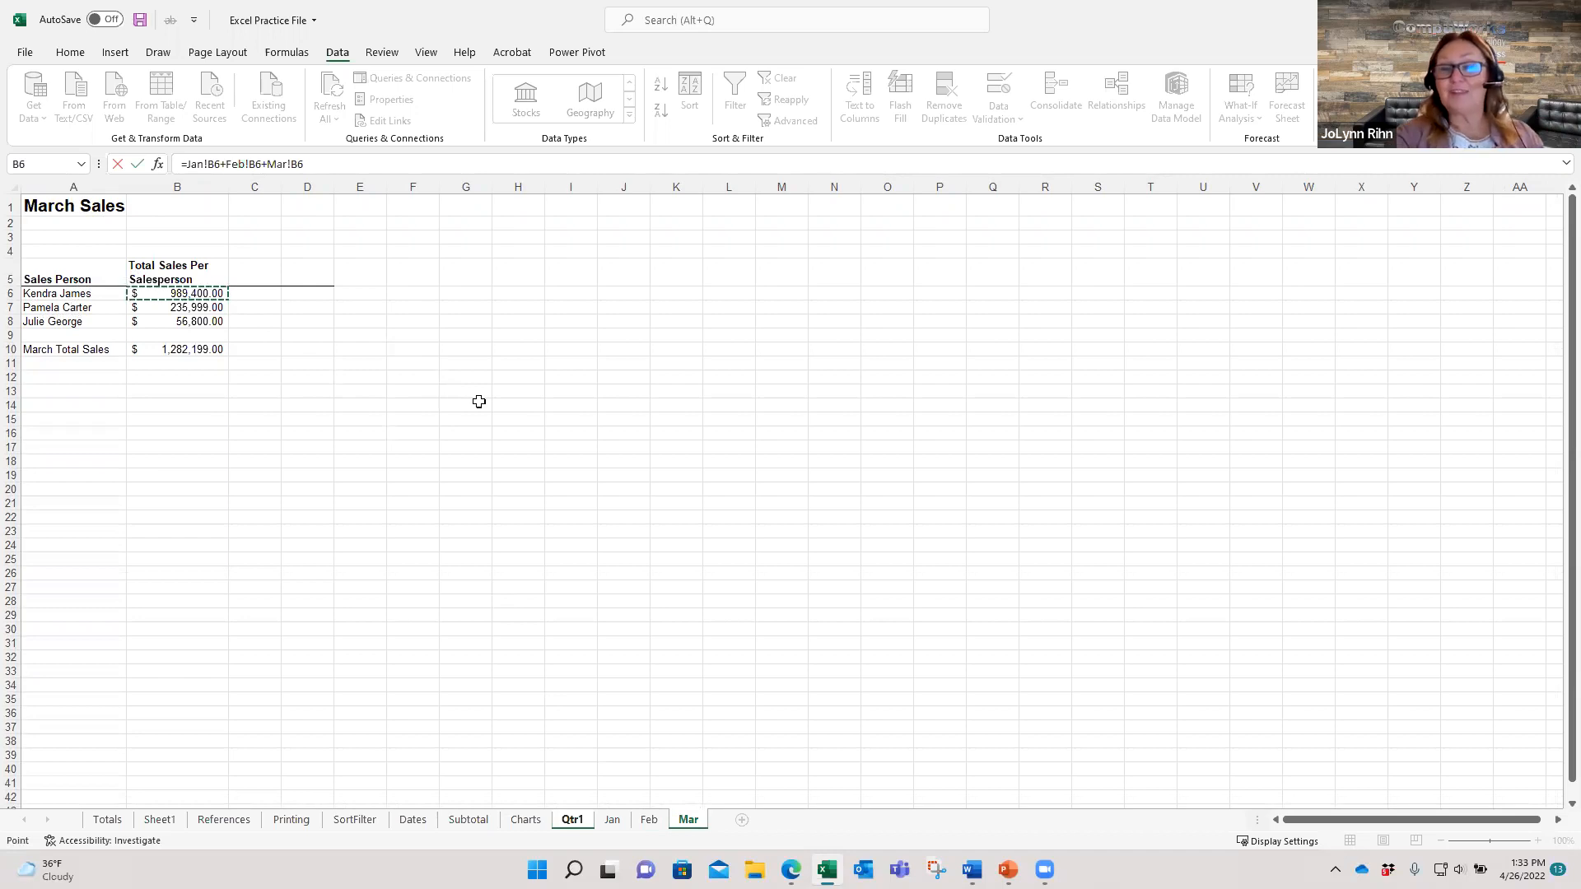
{"action": "left_click", "coordinate": [194, 271]}
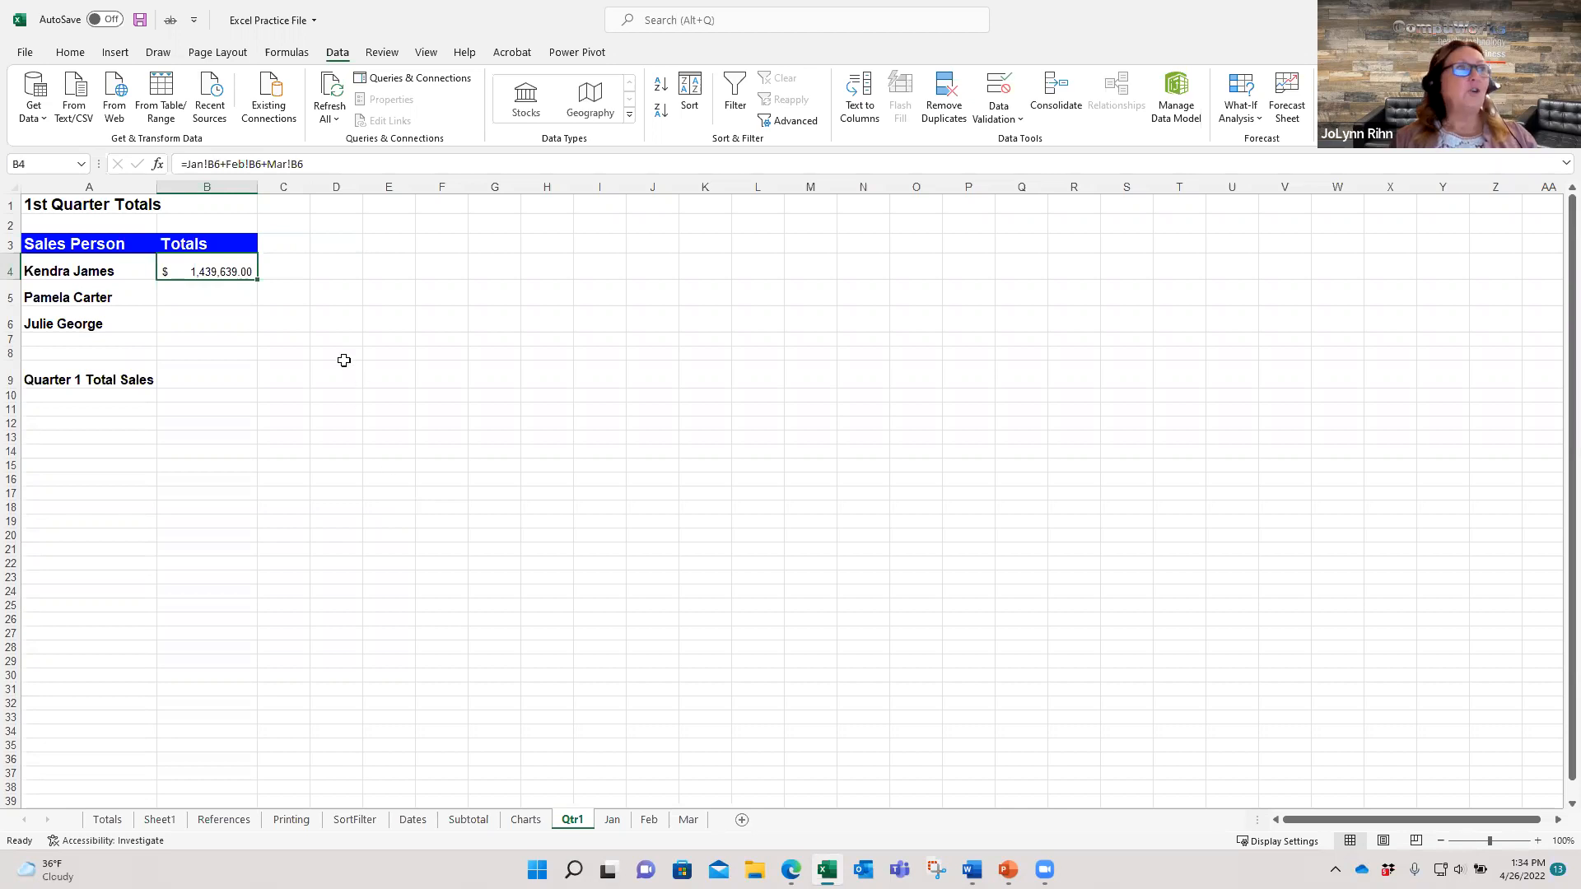
Enter the self-referencing formula =150+b5 in cell B5 of the Qtr1 sheet to demonstrate a circular reference
{"action": "left_click", "coordinate": [185, 295]}
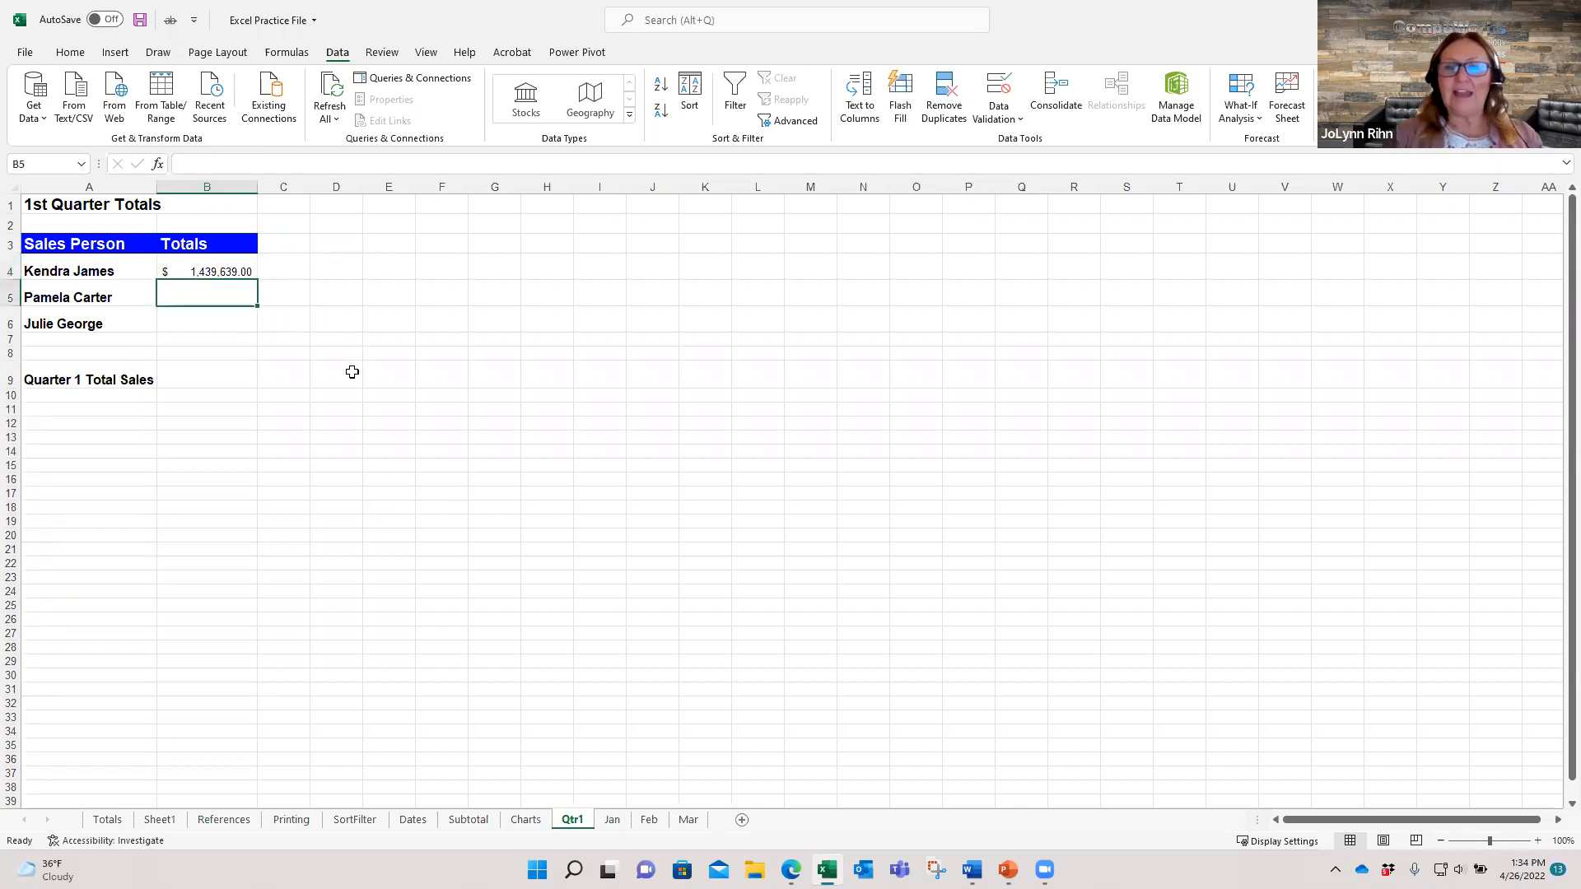
{"action": "type", "text": "=150"}
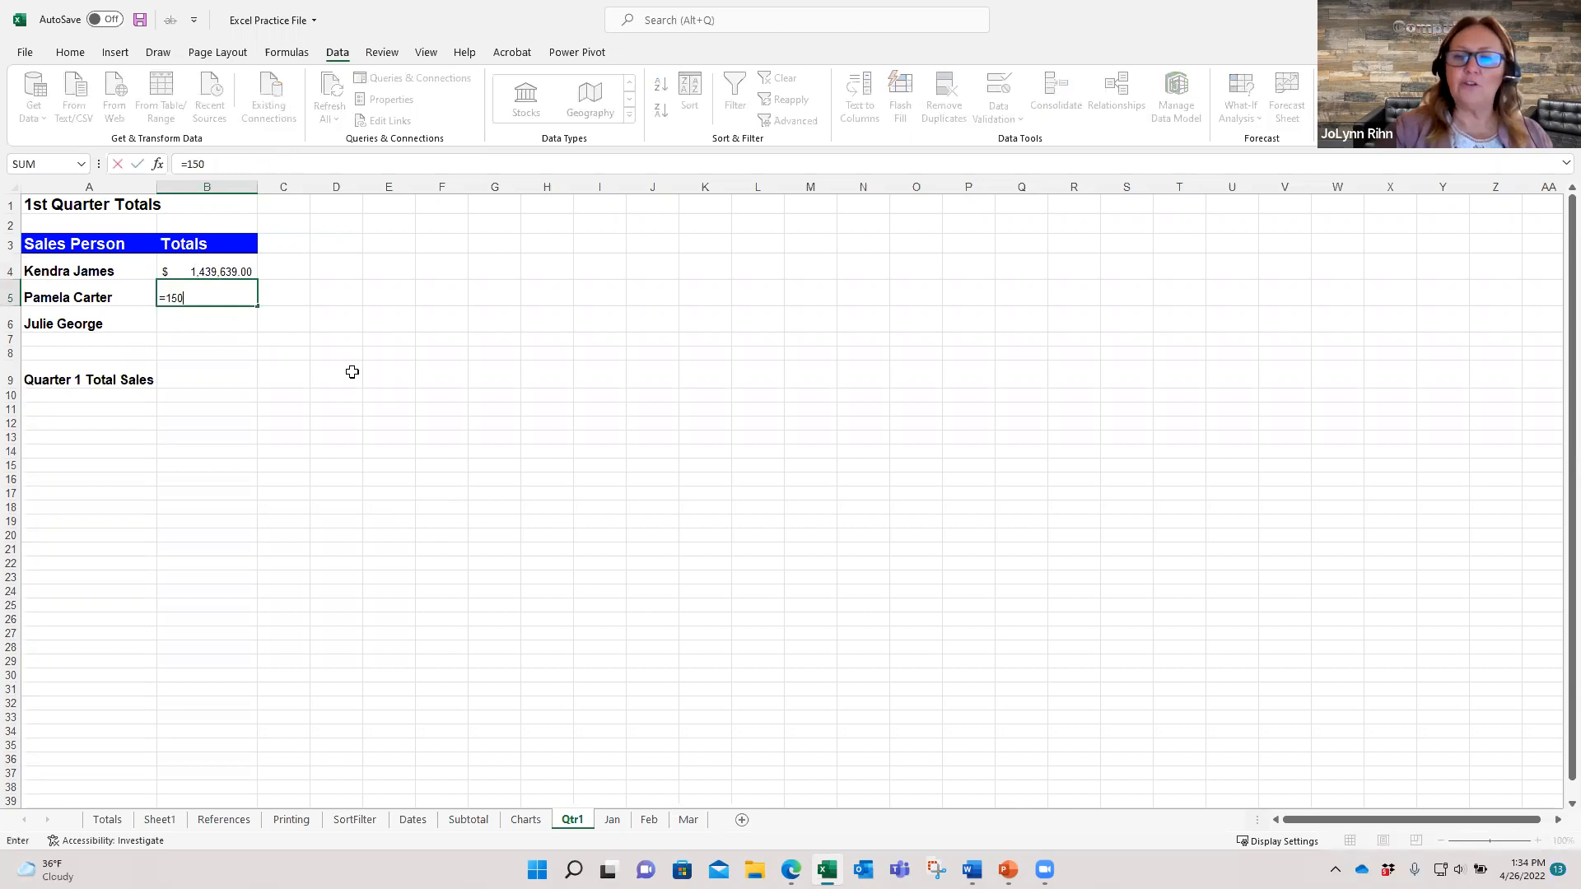
{"action": "type", "text": "+"}
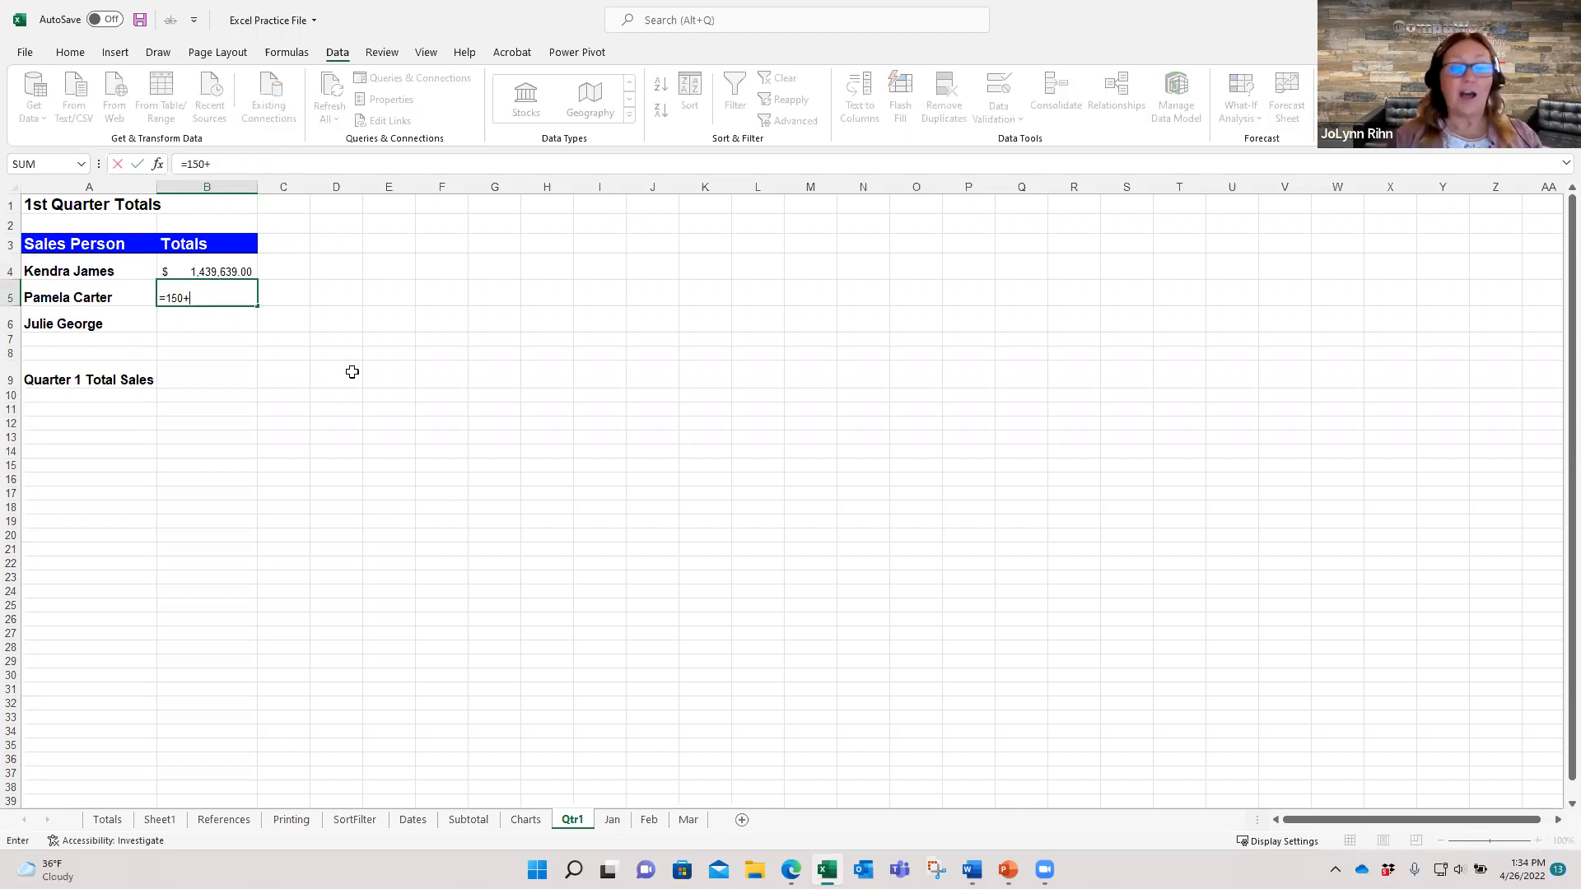
{"action": "type", "text": "b5"}
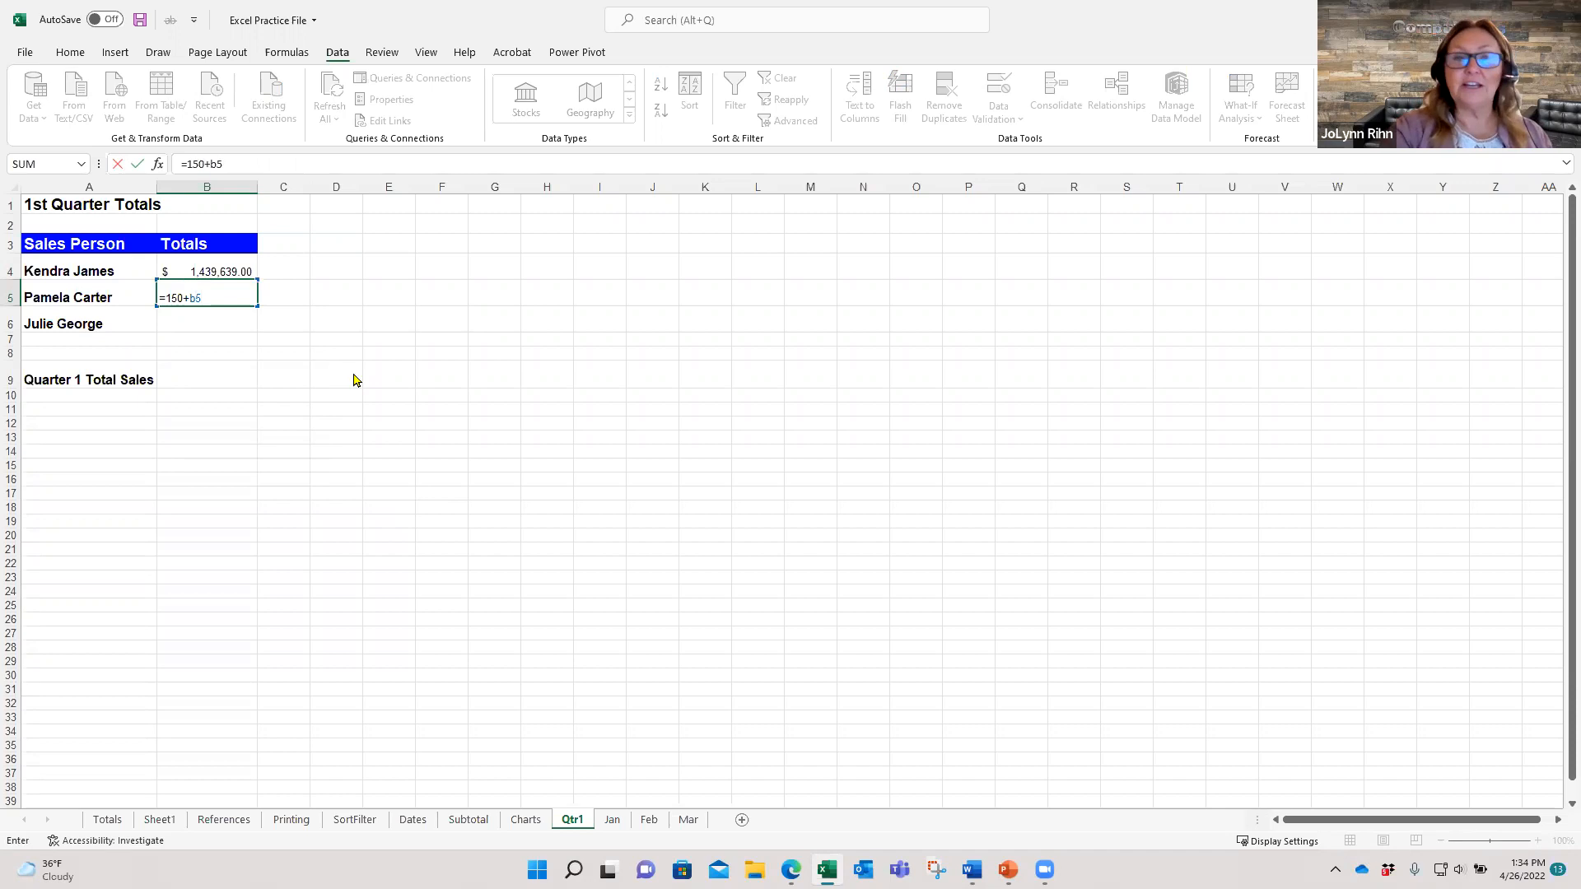
{"action": "key", "text": "Return"}
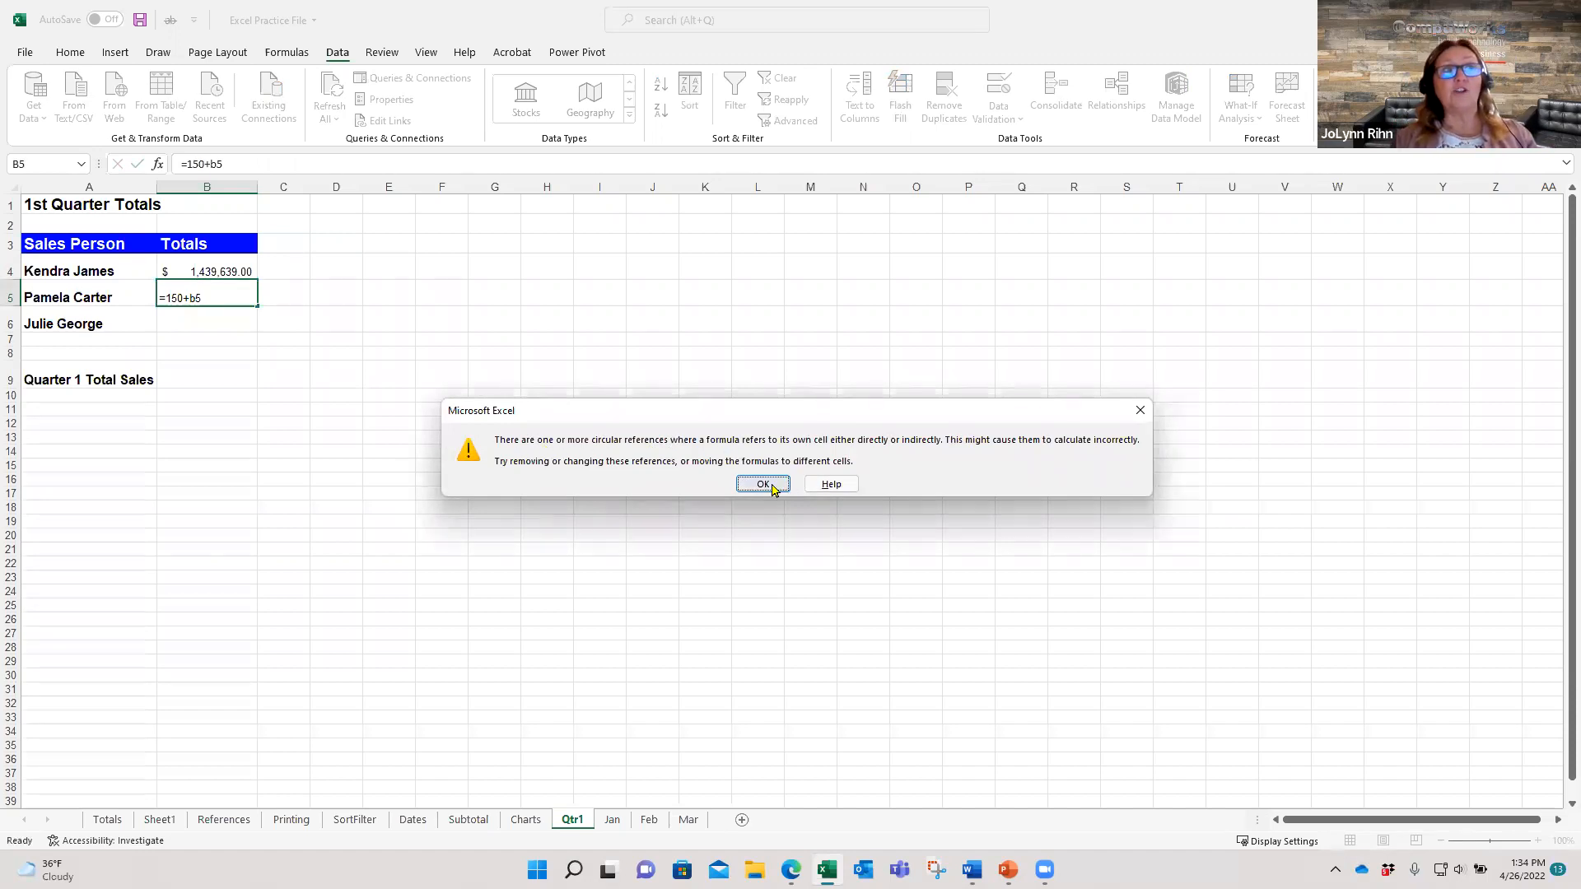
{"action": "left_click", "coordinate": [772, 484]}
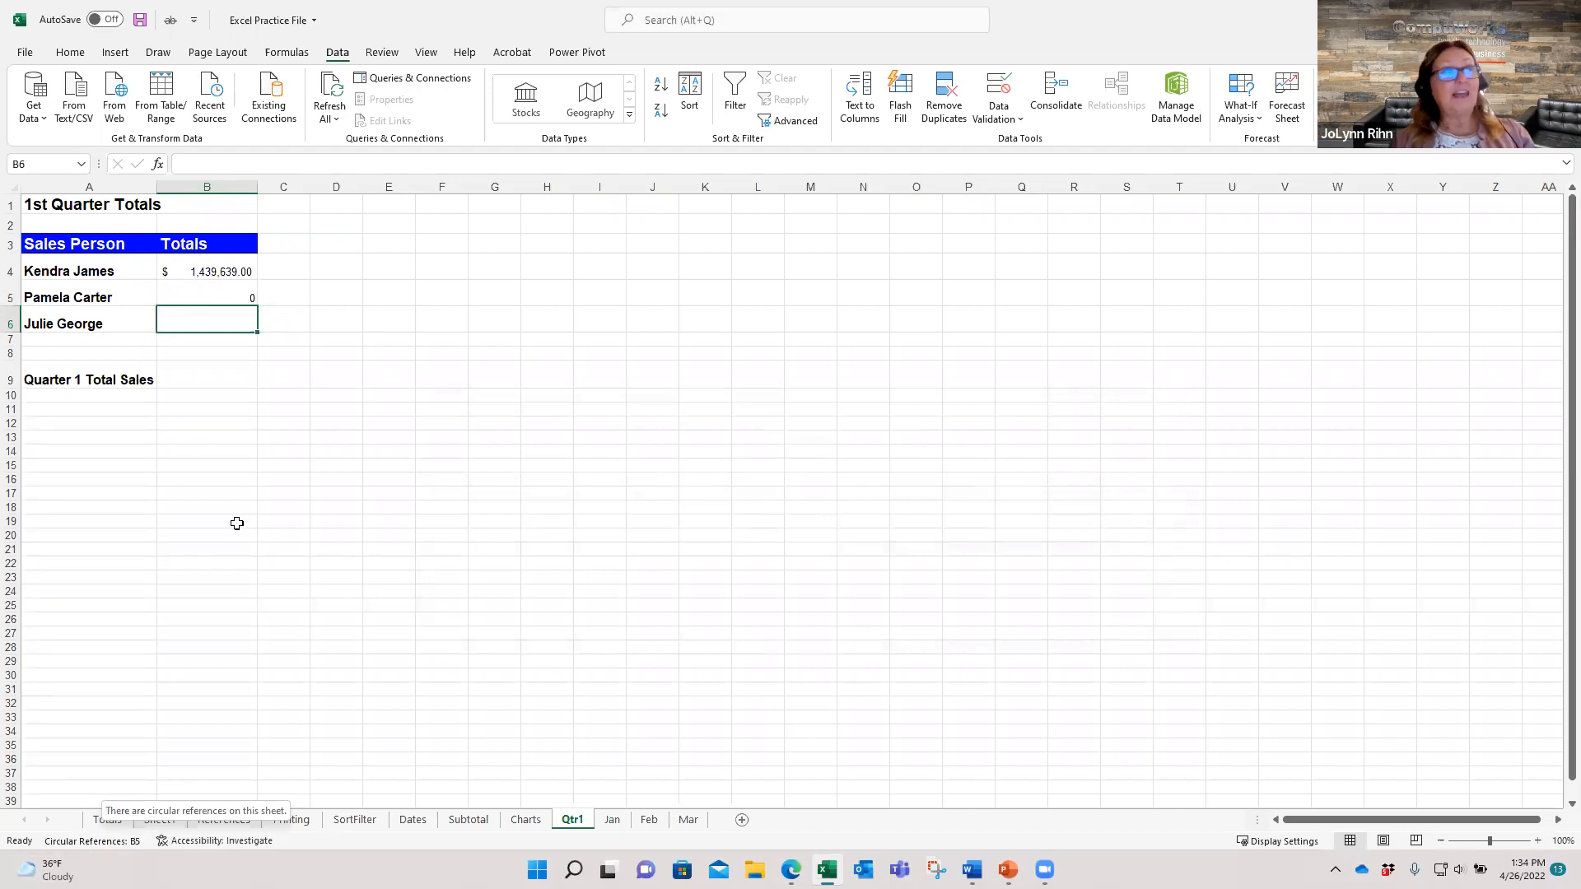
Delete the circular formula from cell B5 of the Qtr1 sheet
{"action": "left_click", "coordinate": [227, 298]}
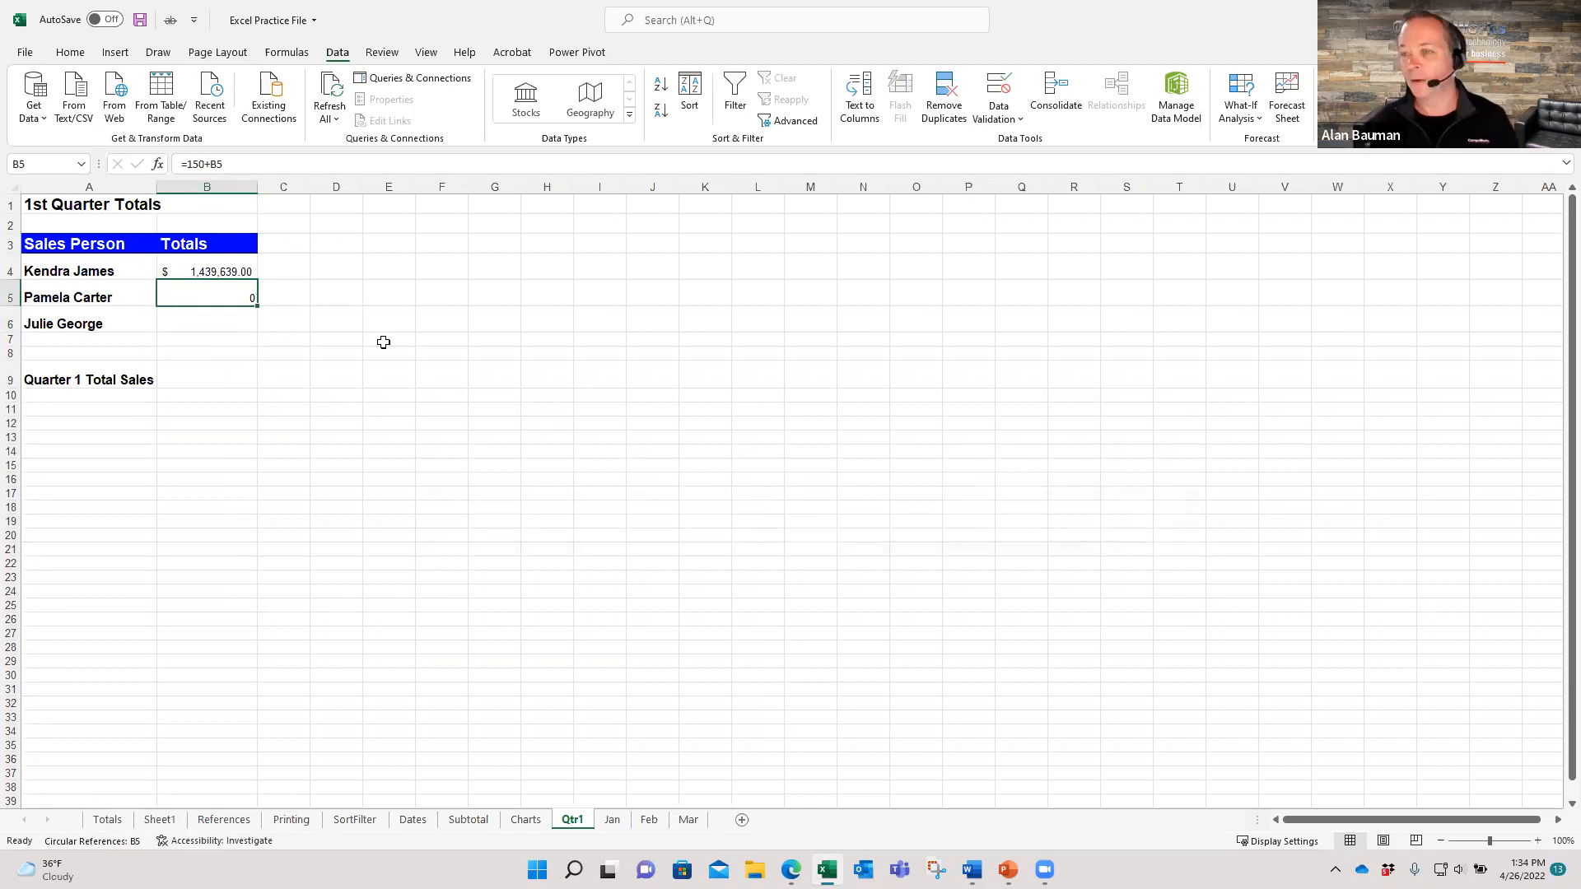
{"action": "key", "text": "Delete"}
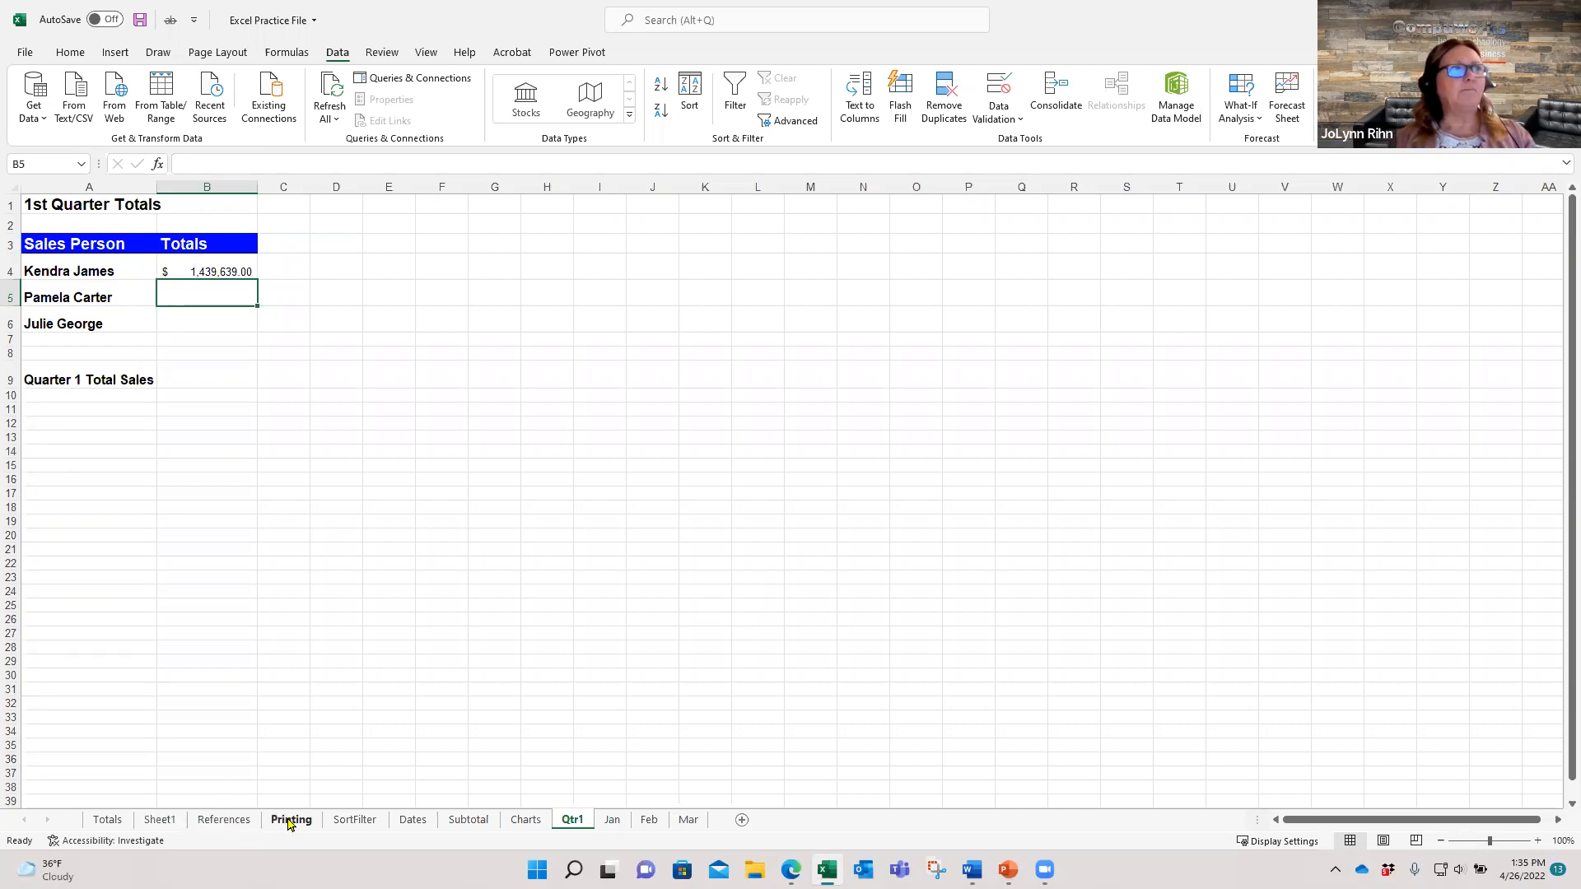
Create a new cell style named BlueBold from the formatting of the Sales Person header in cell A3
{"action": "left_click", "coordinate": [91, 244]}
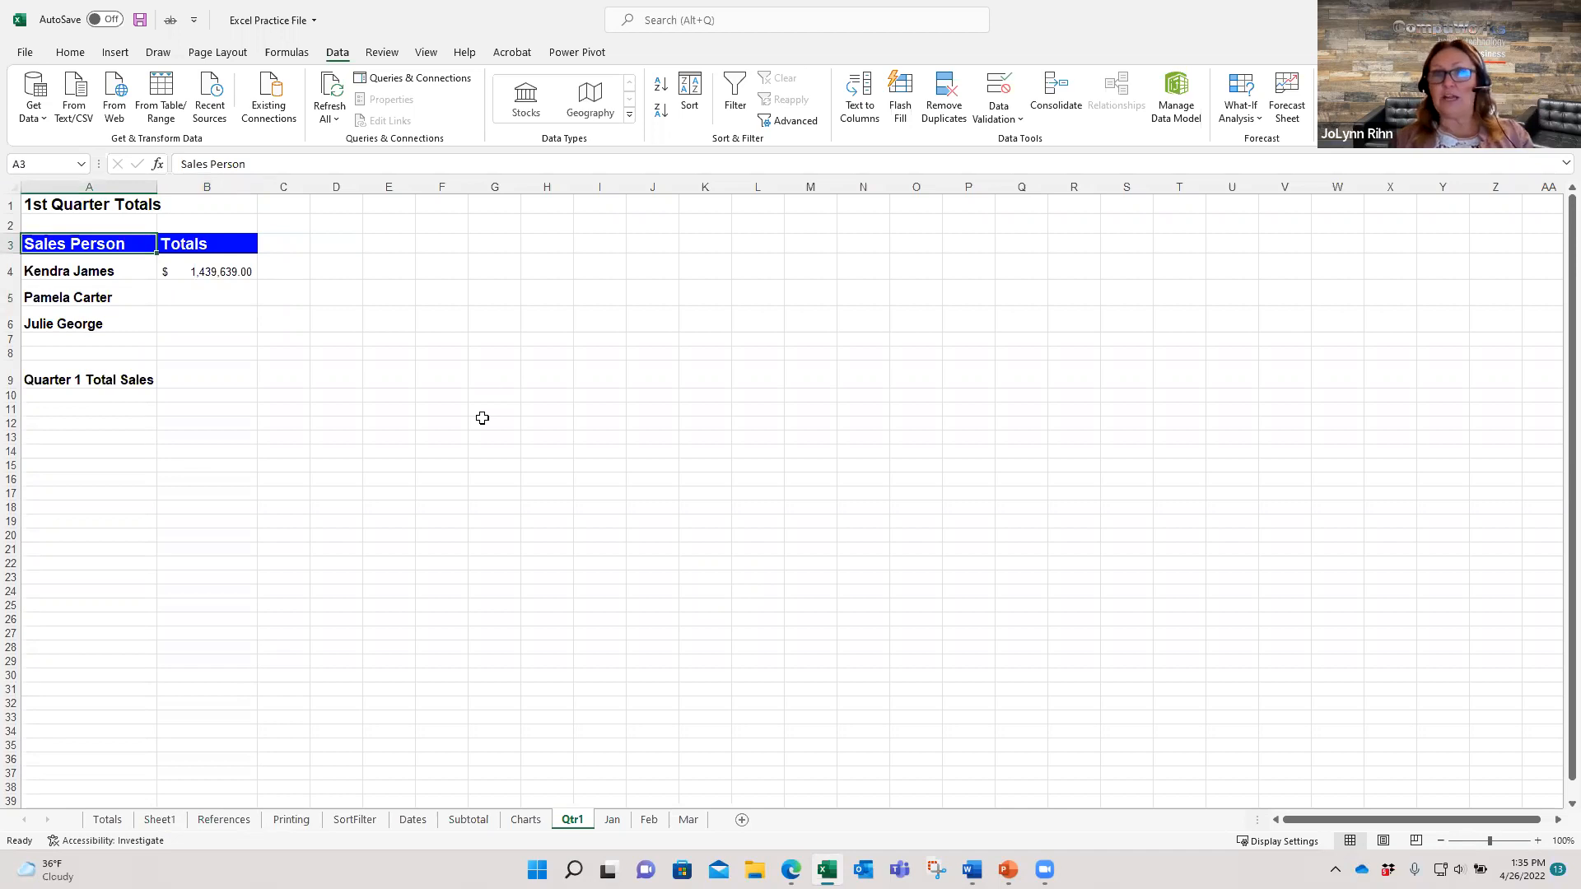
{"action": "left_click", "coordinate": [70, 53]}
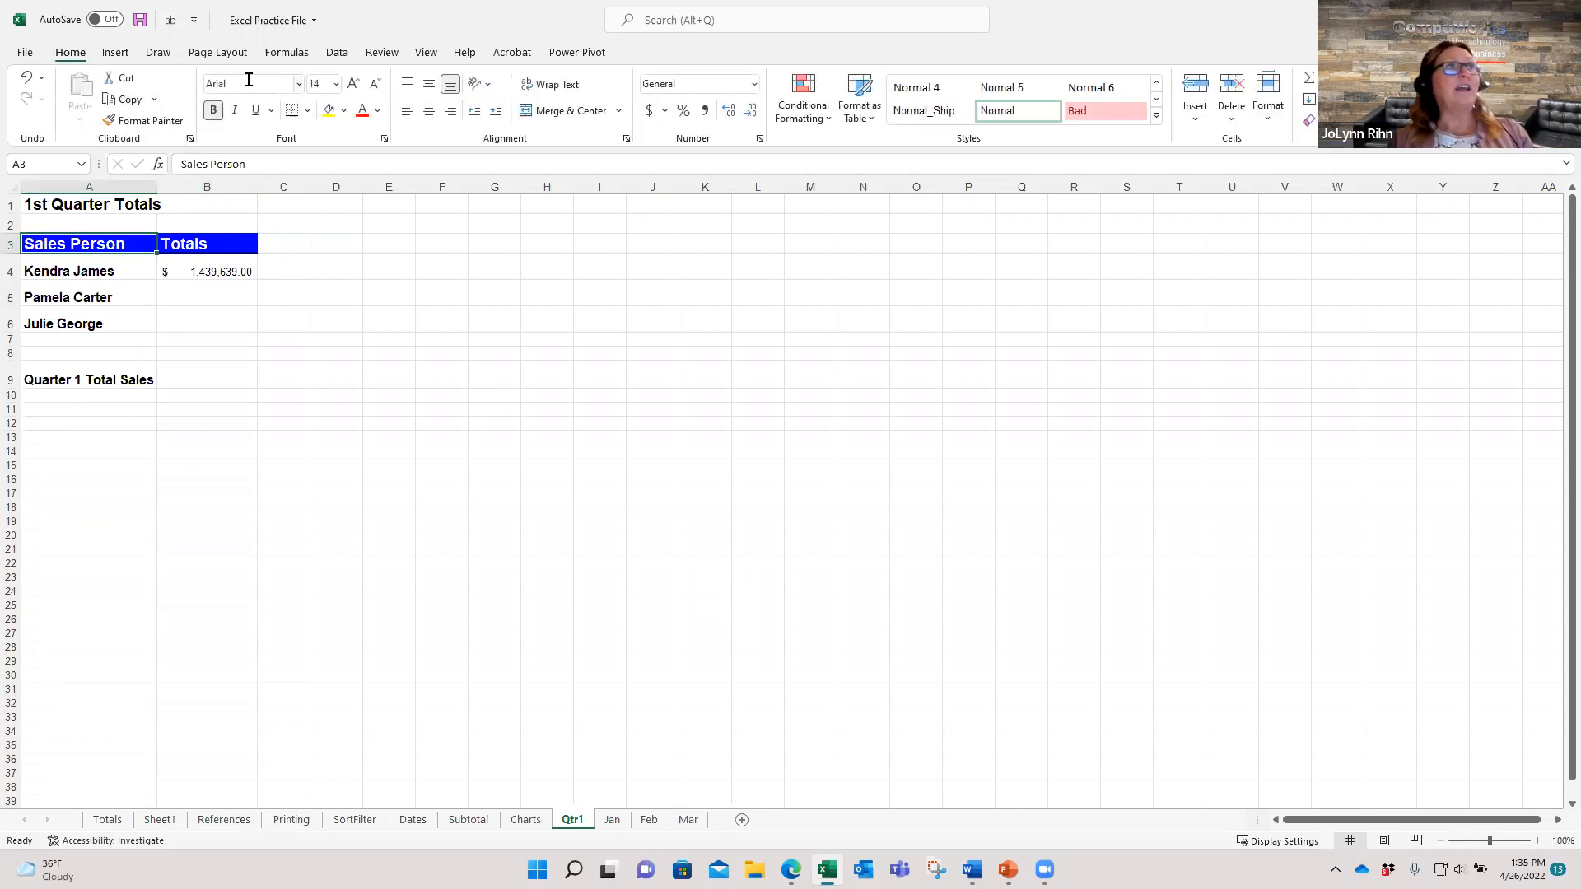
{"action": "left_click", "coordinate": [1156, 118]}
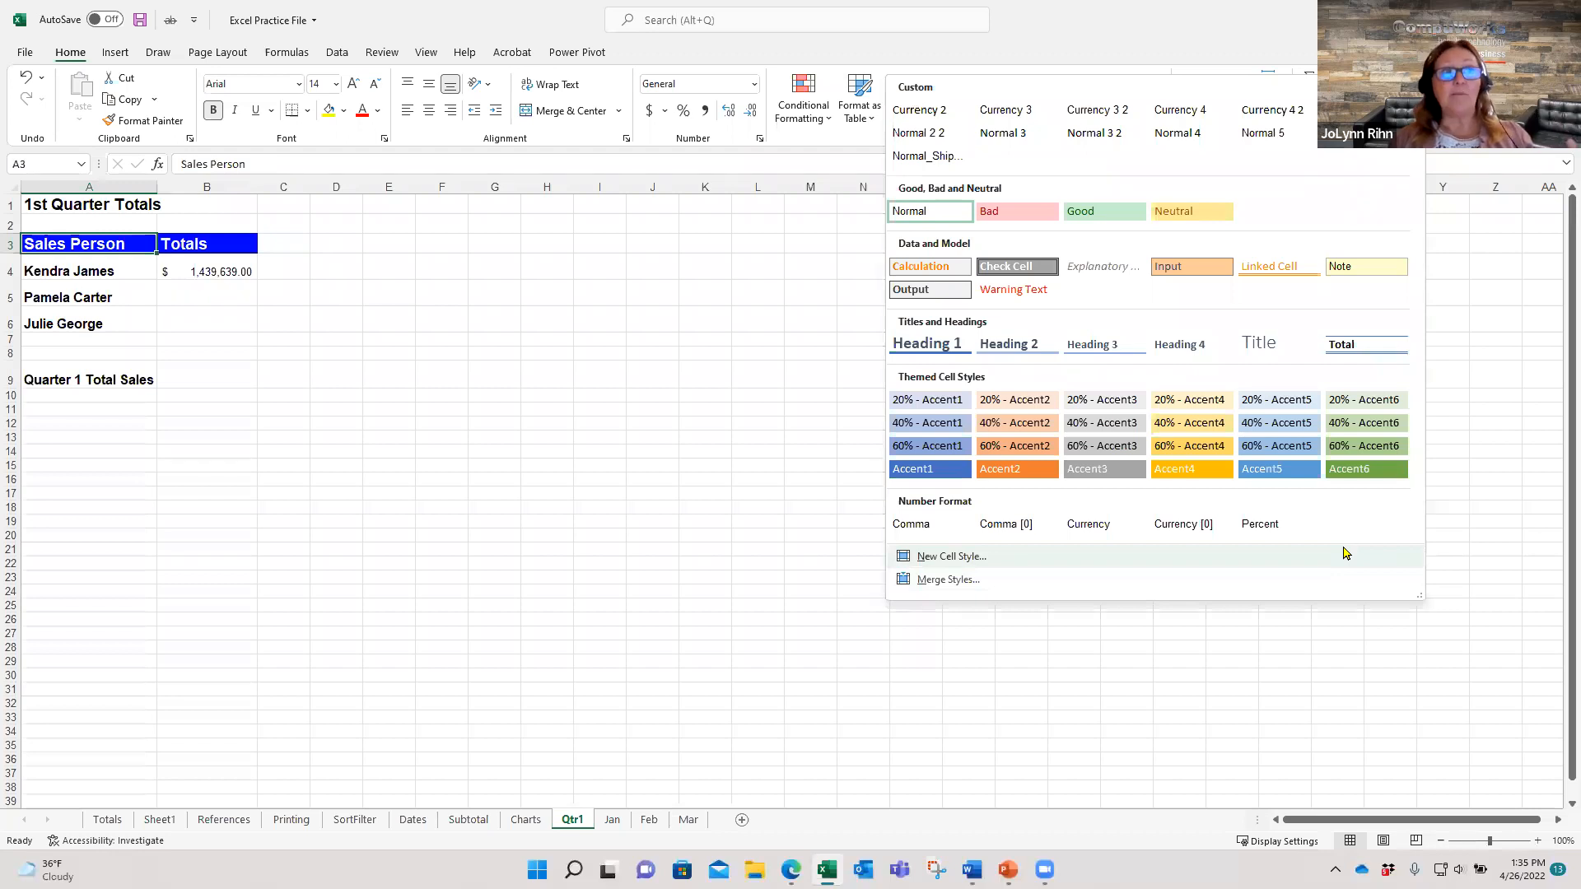
{"action": "left_click", "coordinate": [951, 558]}
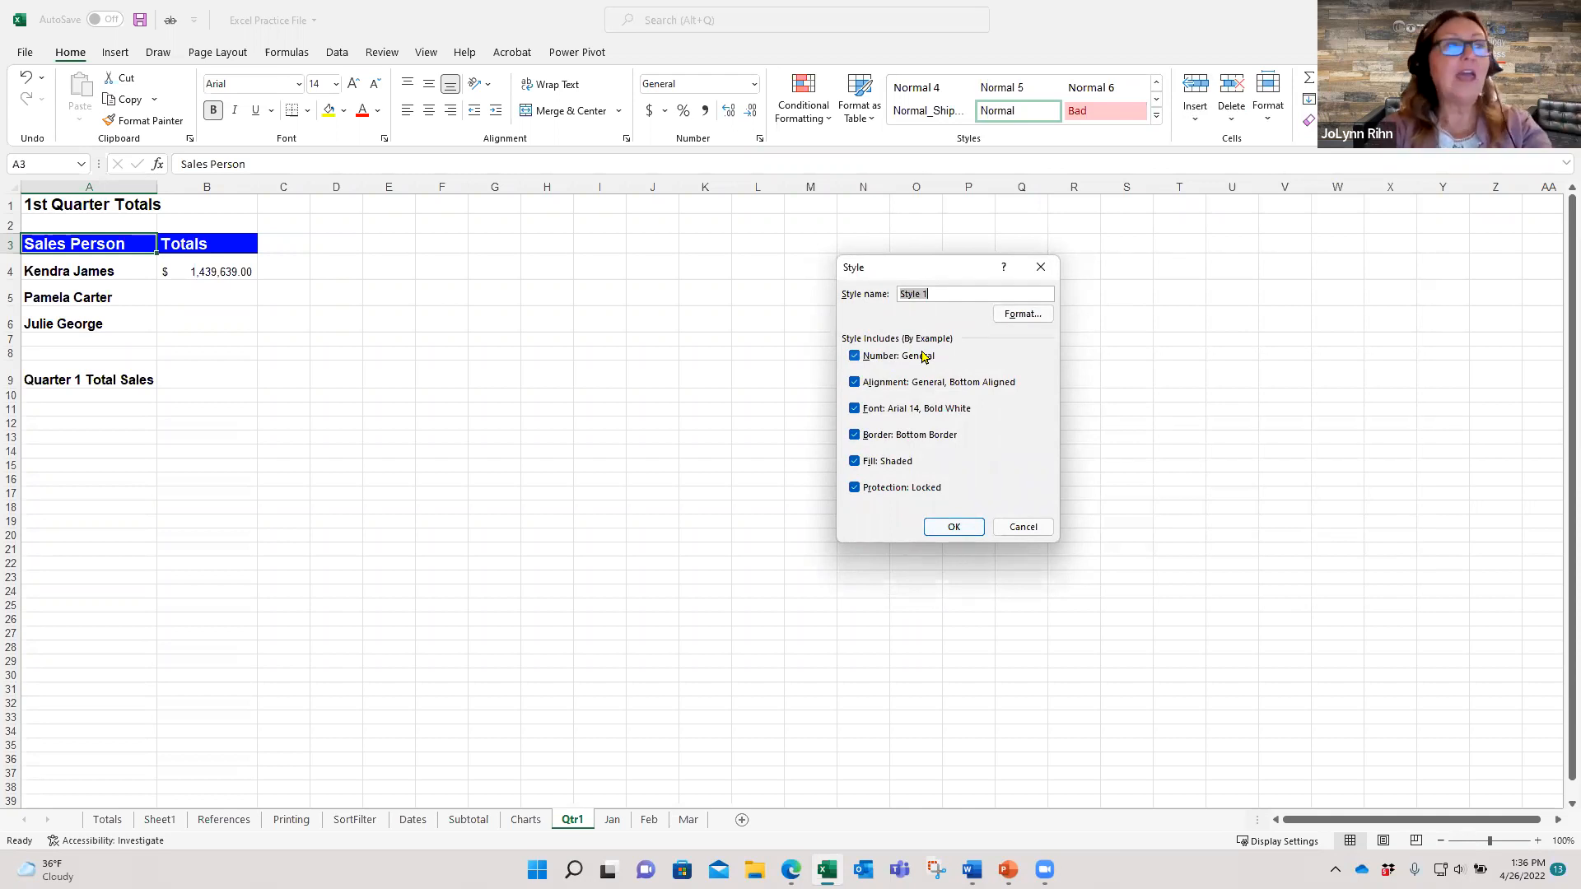
{"action": "type", "text": "BlueBold"}
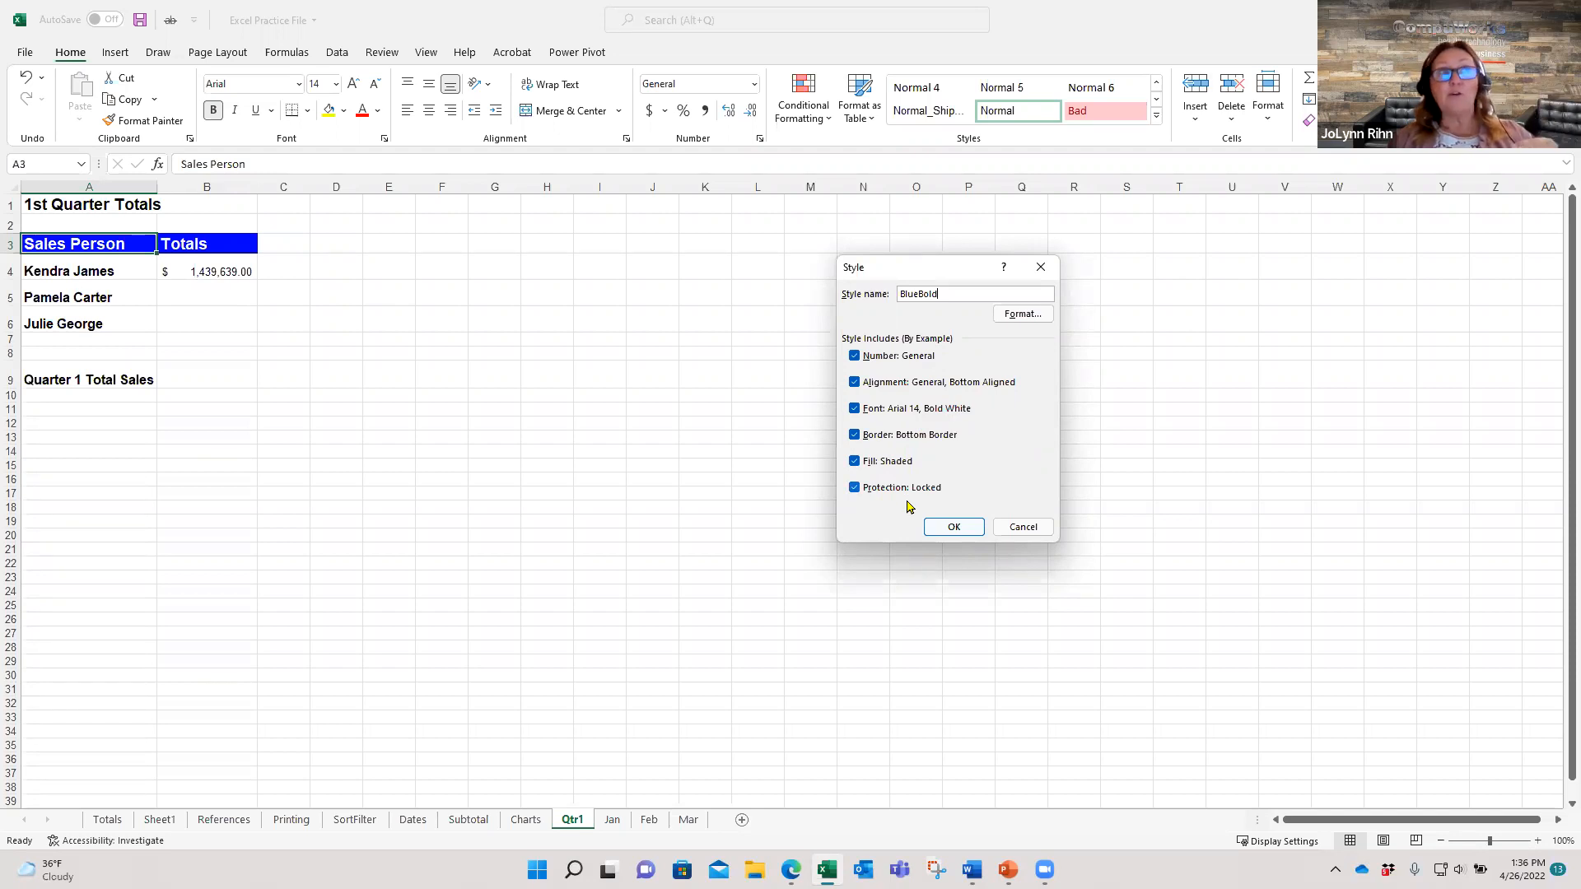
{"action": "left_click", "coordinate": [952, 525]}
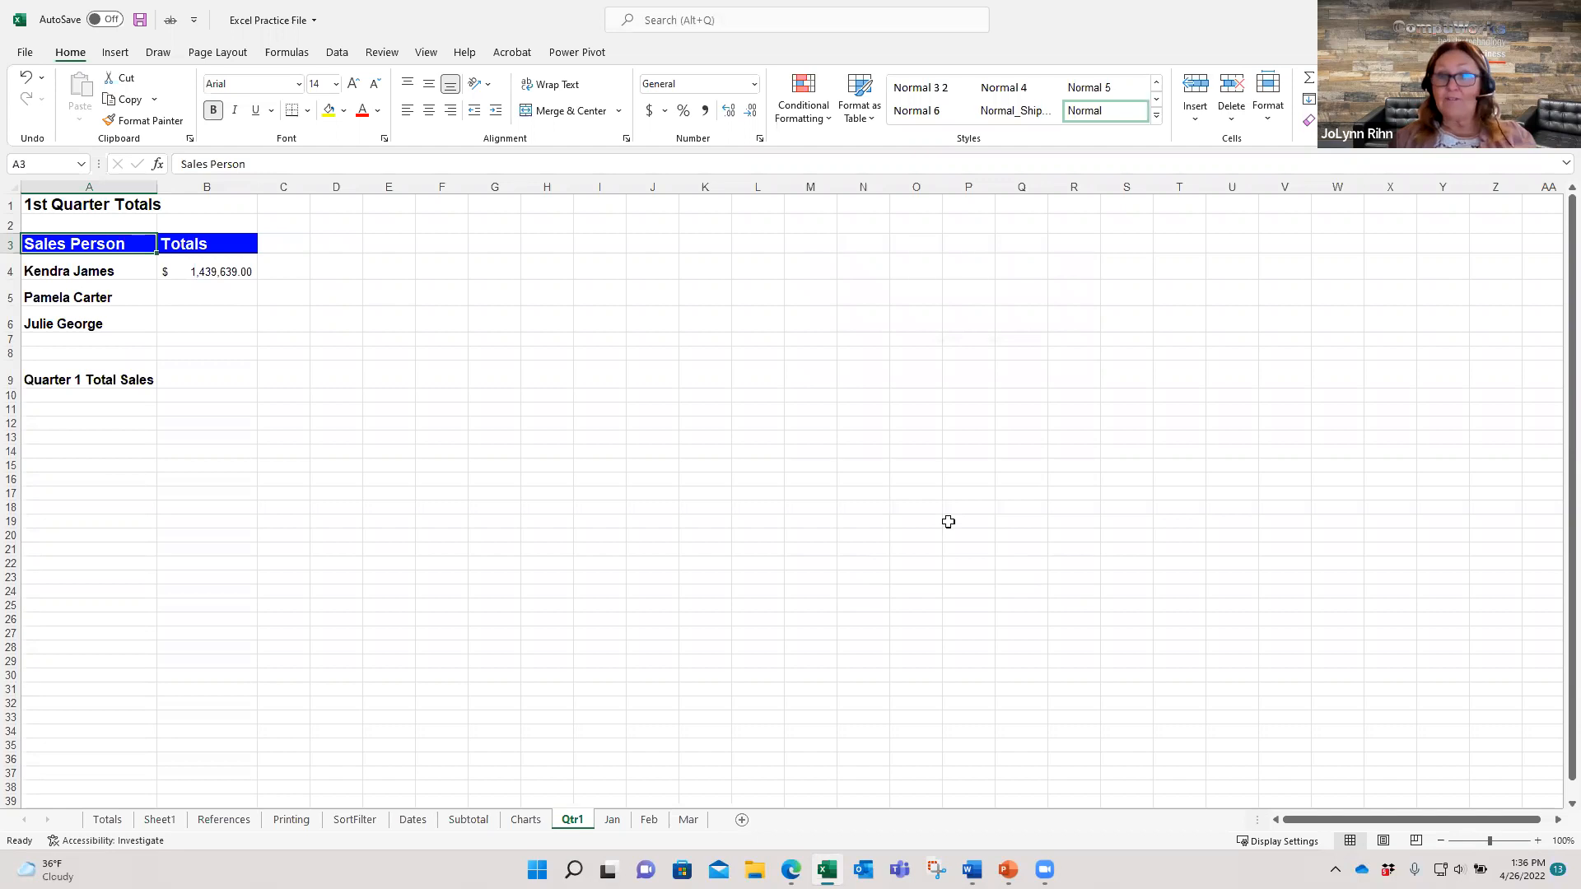
Apply the BlueBold cell style to the Quarter 1 Total Sales label in cell A9
{"action": "left_click", "coordinate": [66, 381]}
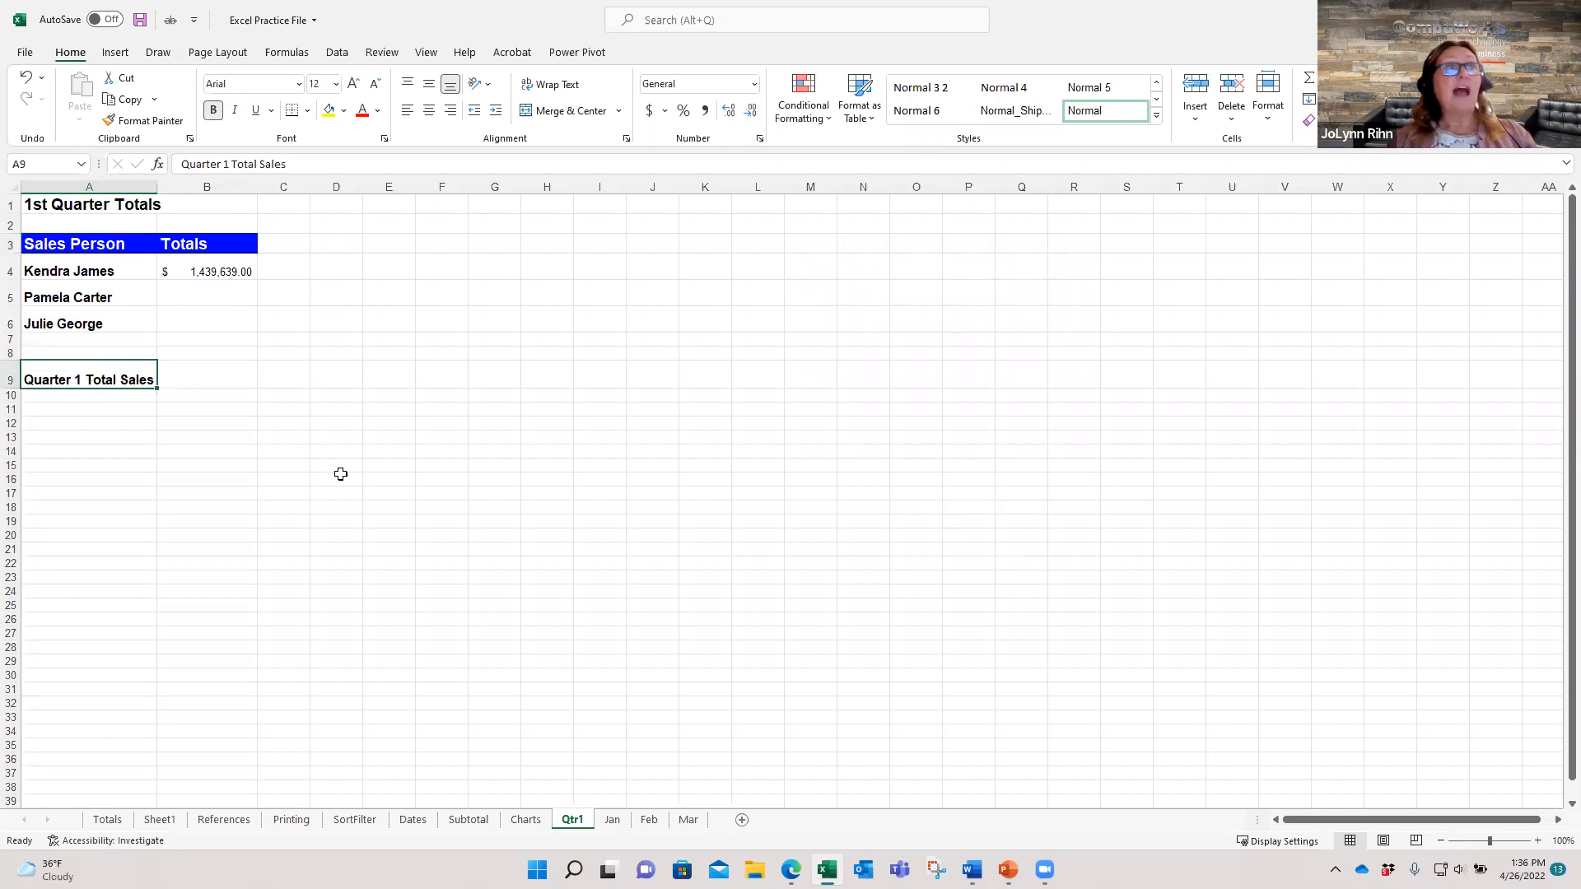
{"action": "left_click", "coordinate": [1156, 116]}
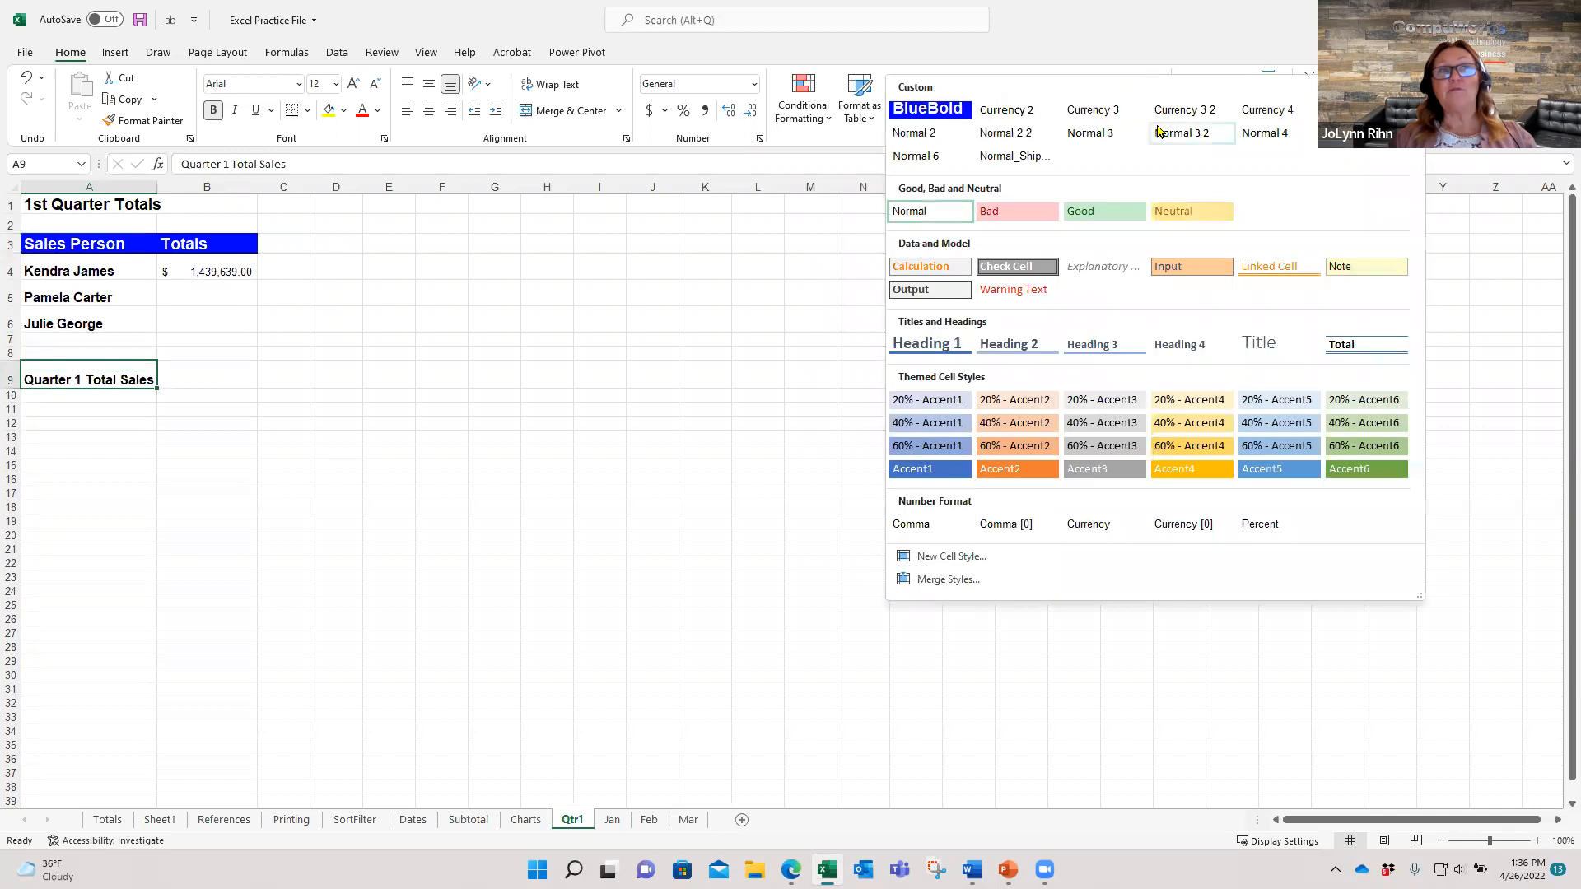
{"action": "left_click", "coordinate": [930, 110]}
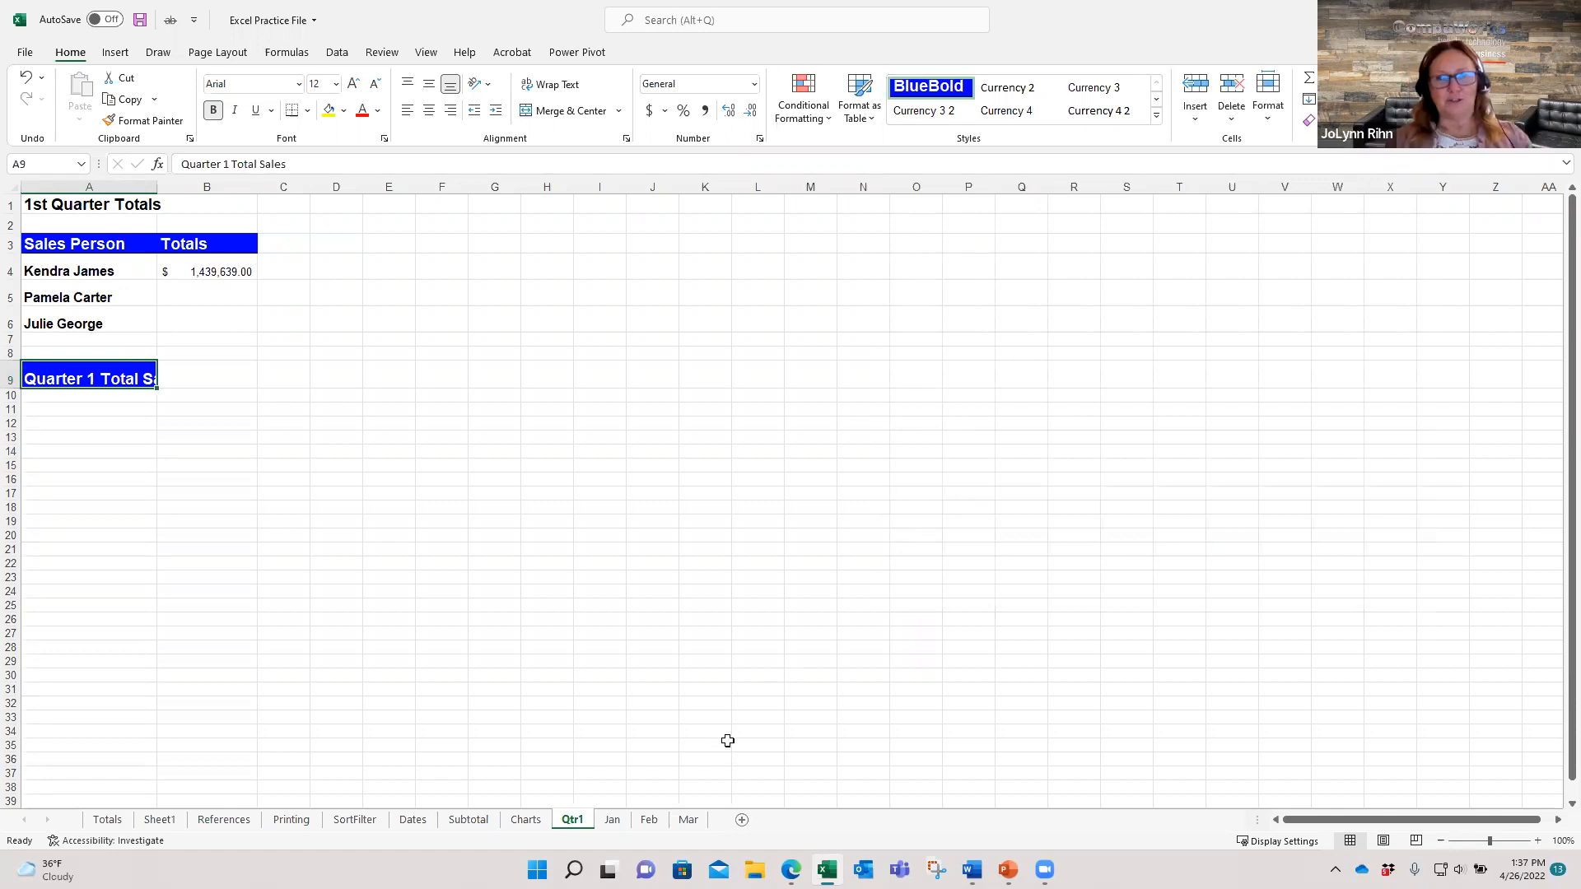
Clear all formatting from the entire SortFilter sheet while keeping its contents
{"action": "left_click", "coordinate": [354, 820]}
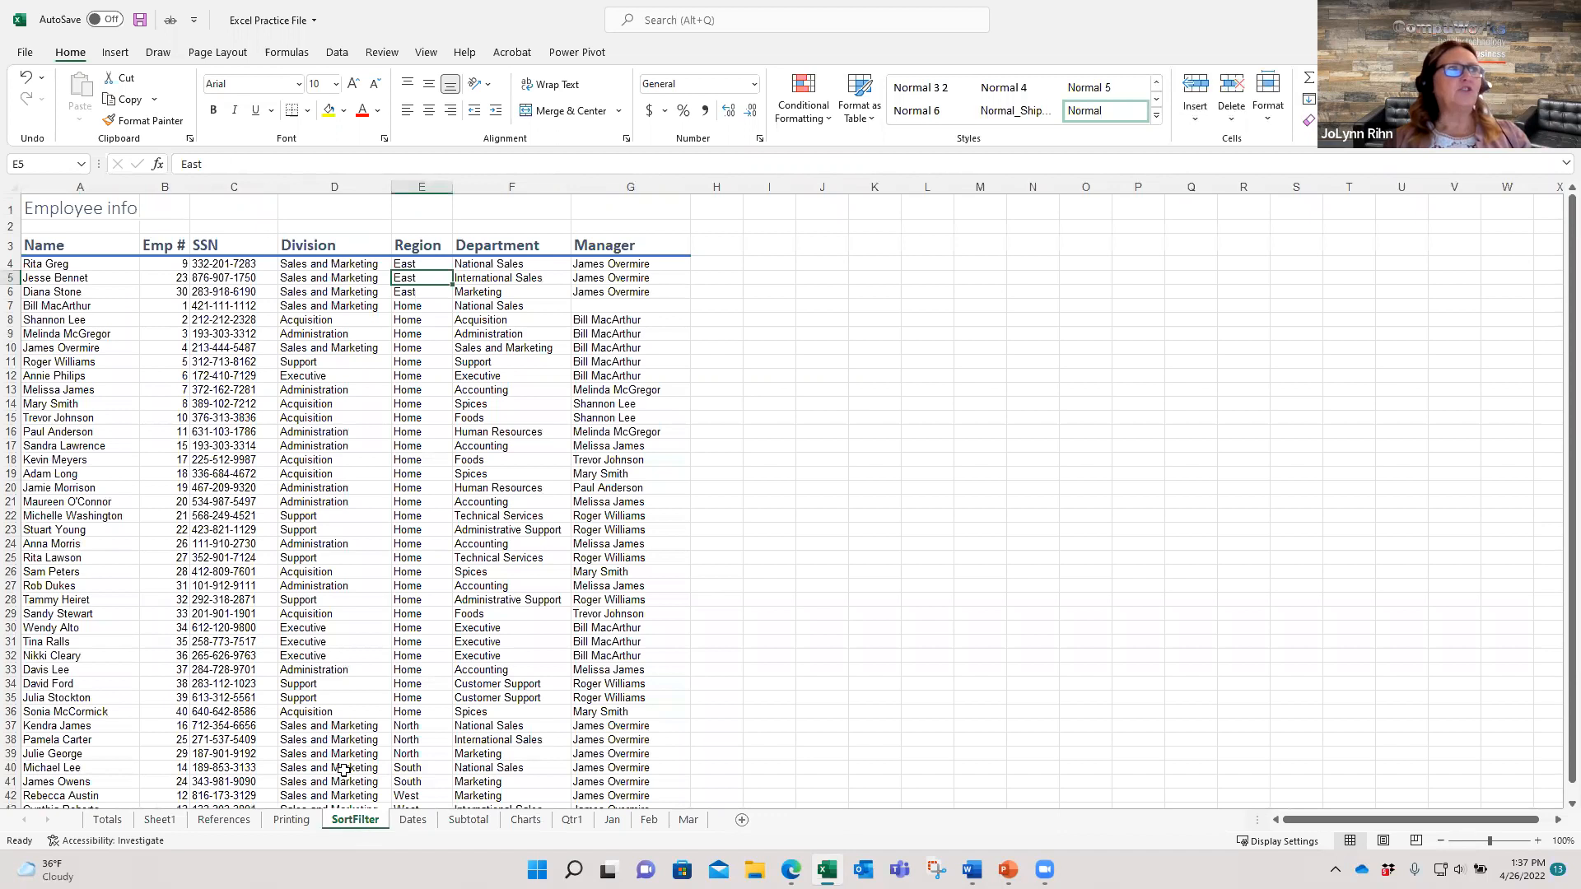
{"action": "left_click", "coordinate": [75, 209]}
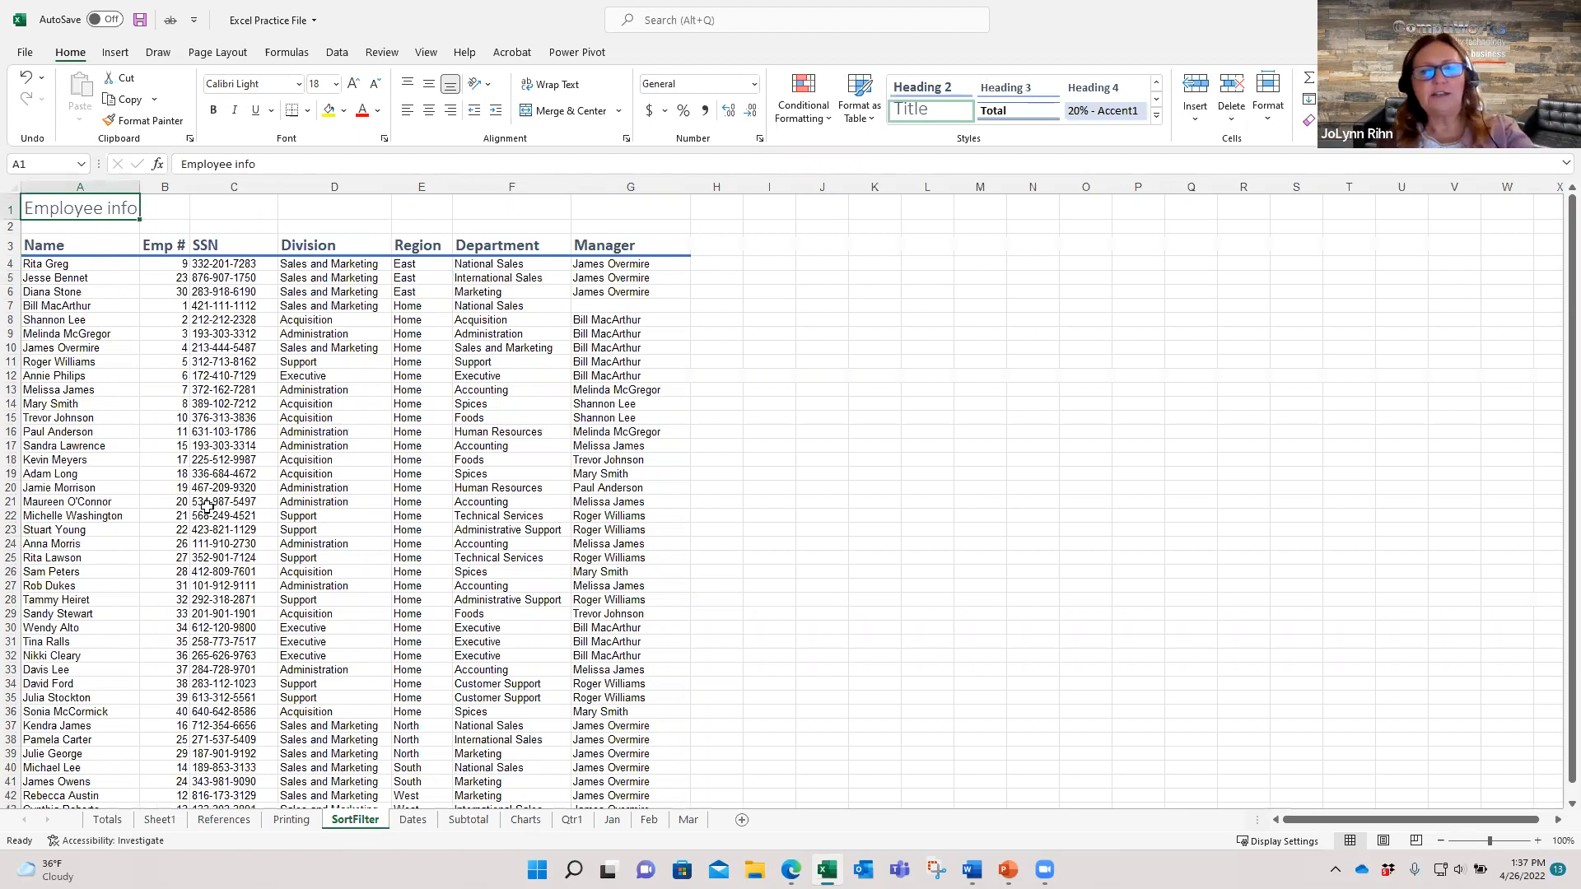
{"action": "left_click", "coordinate": [306, 209]}
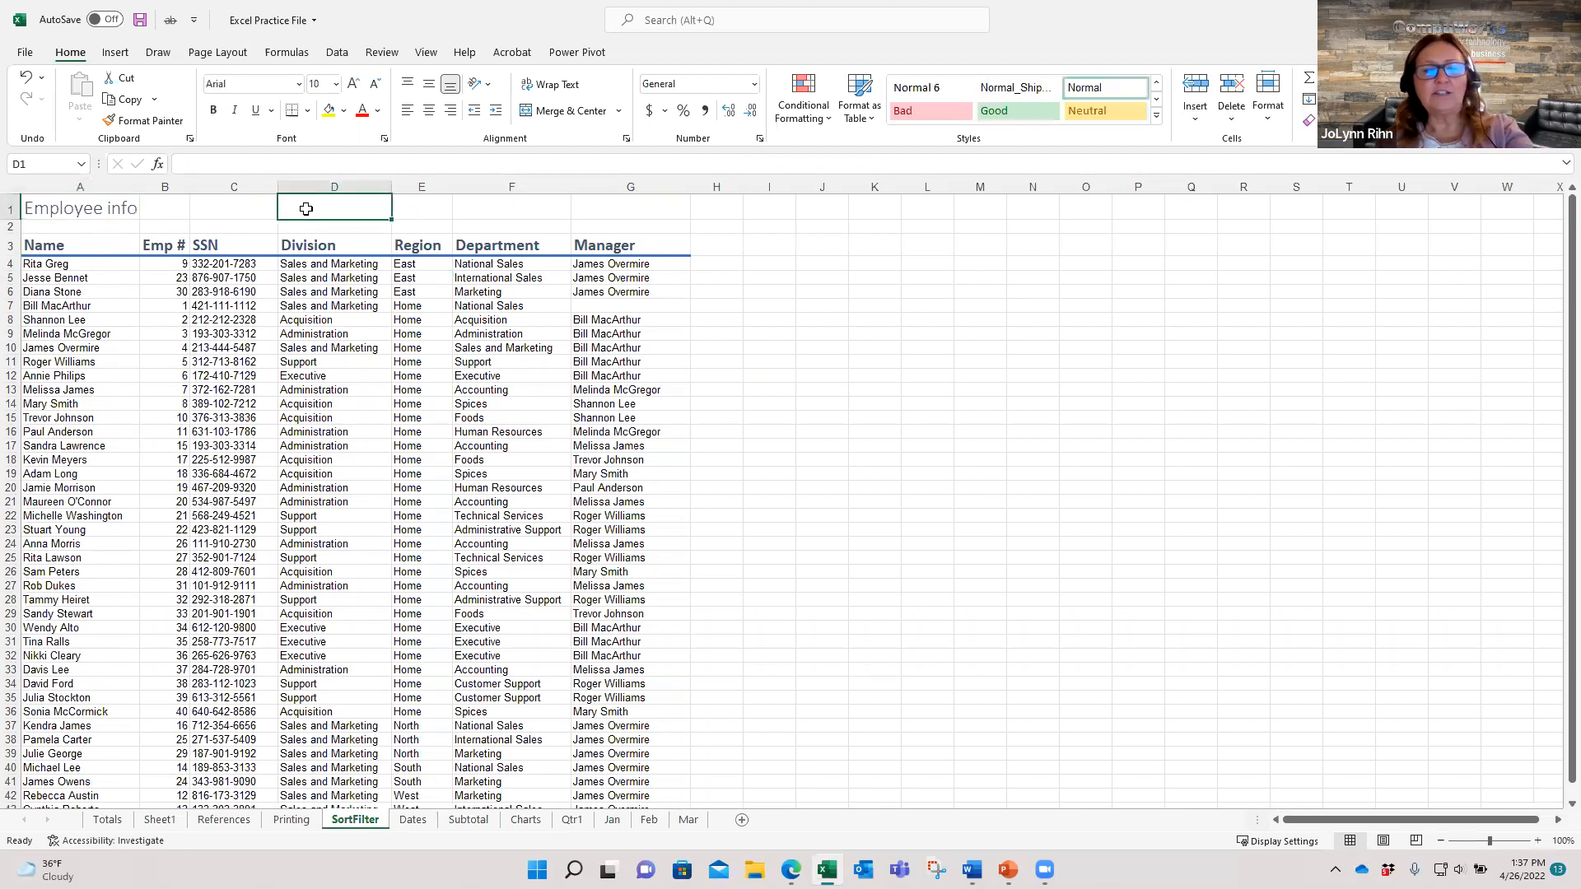
{"action": "key", "text": "ctrl+a"}
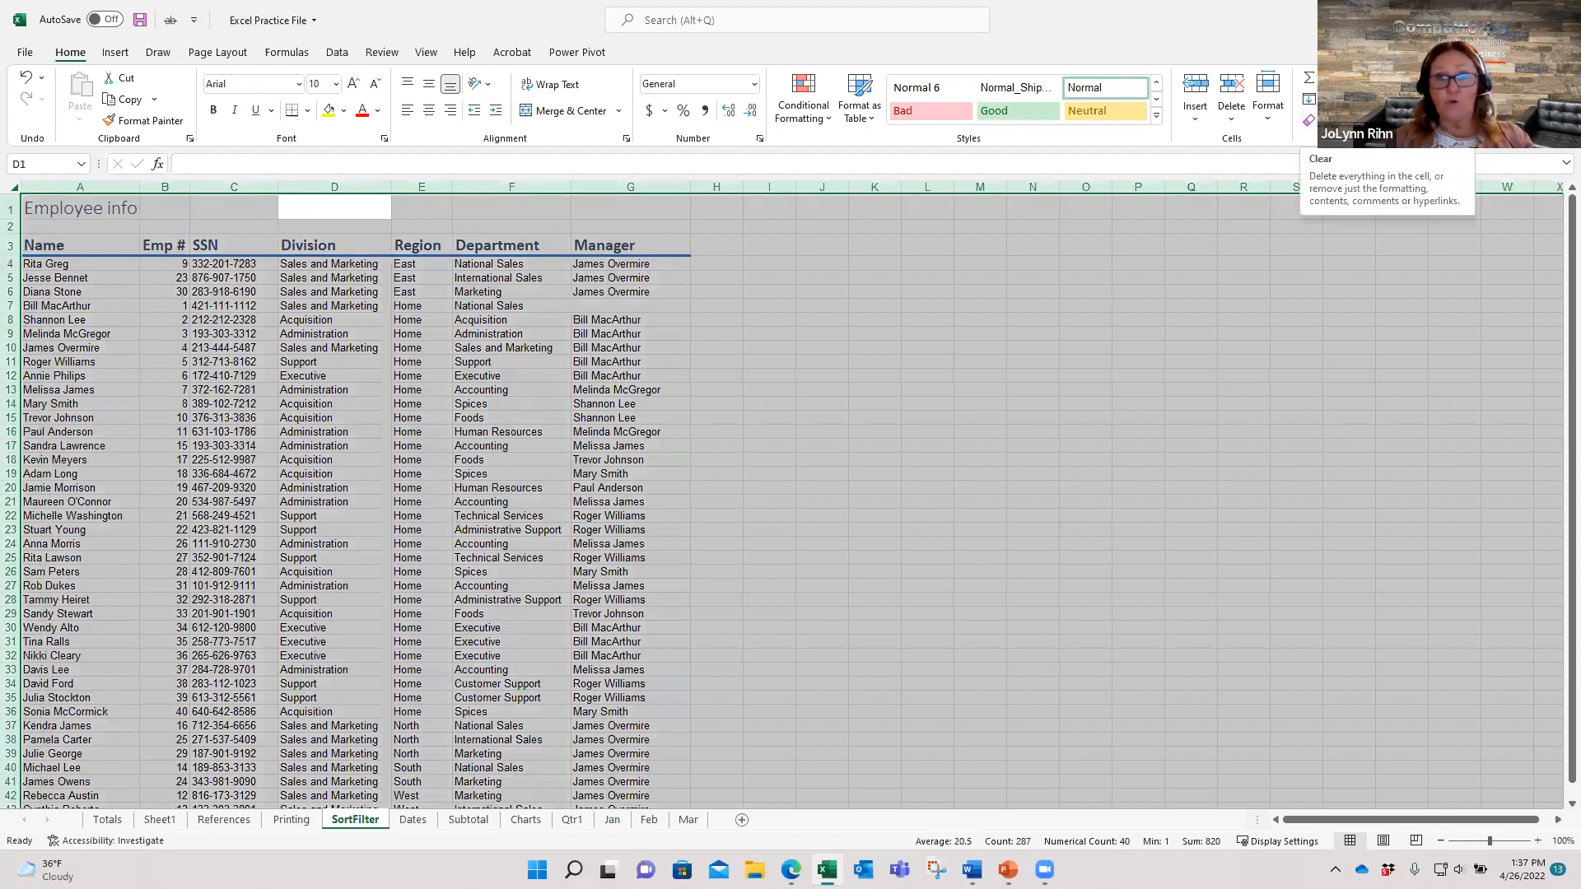
{"action": "left_click", "coordinate": [1308, 120]}
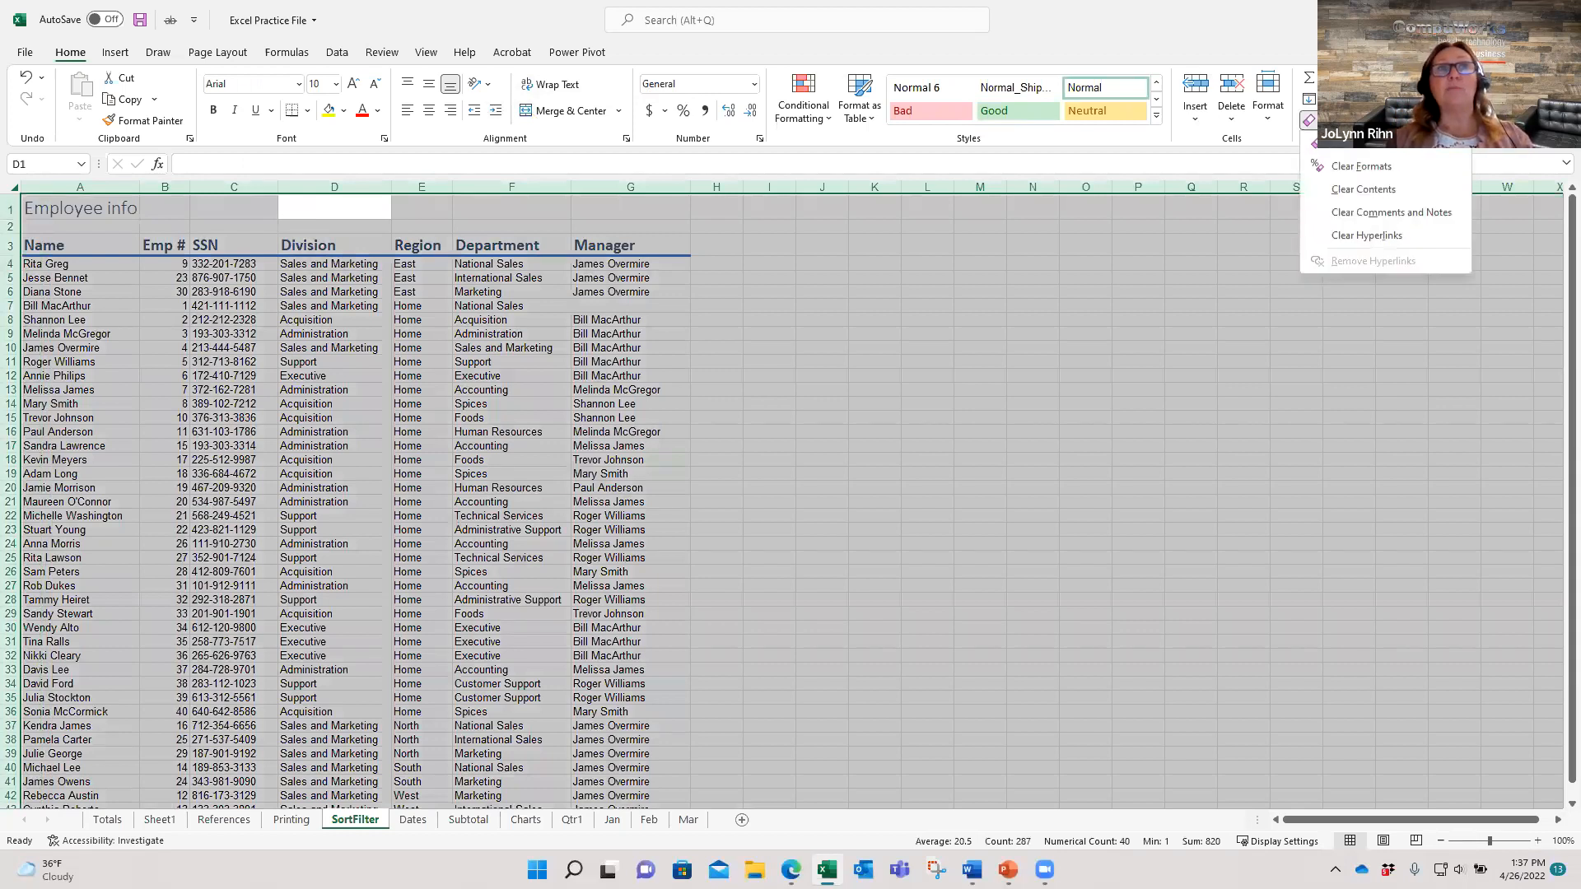
{"action": "left_click", "coordinate": [1361, 167]}
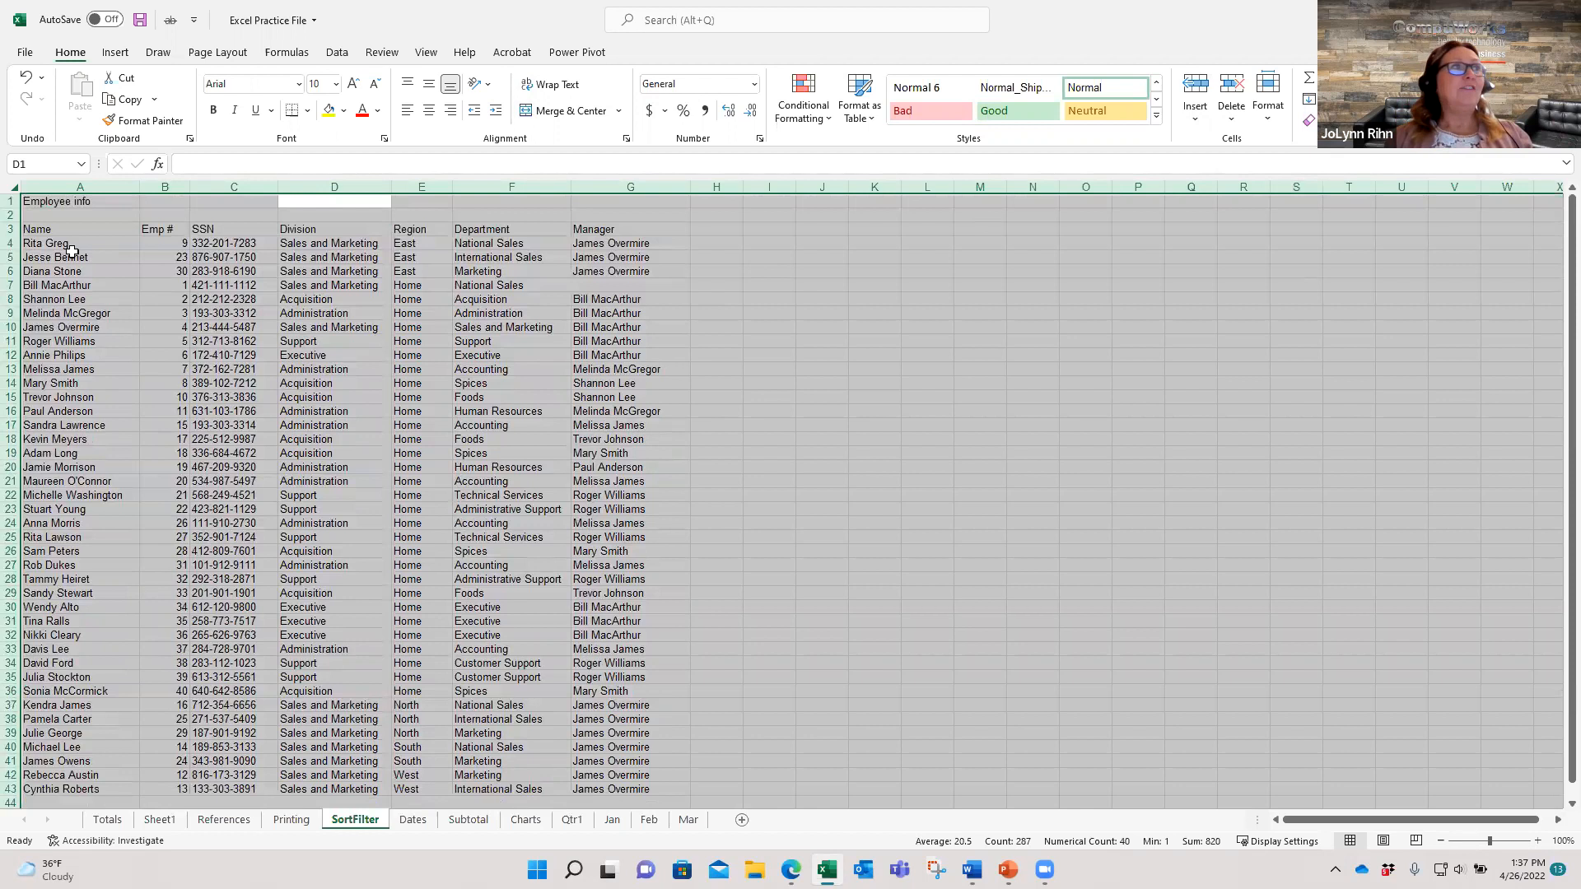
Format the Employee info title in cell A1 with the Britannic Bold font and a yellow fill
{"action": "left_click", "coordinate": [83, 201]}
{"action": "left_click", "coordinate": [299, 84]}
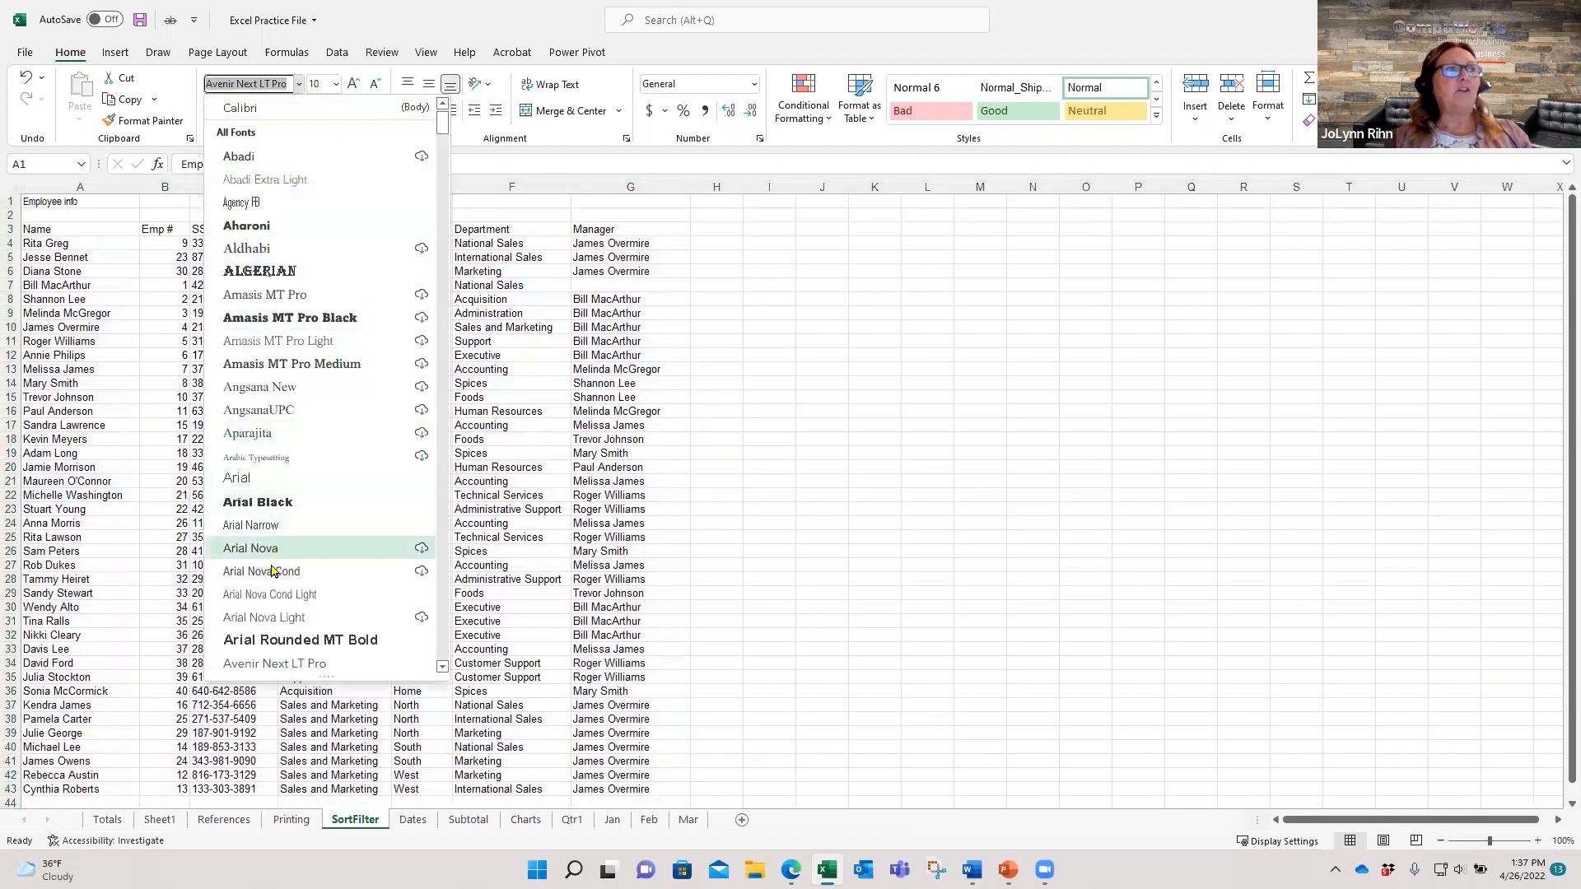
{"action": "scroll", "coordinate": [344, 574], "scroll_direction": "down", "scroll_amount": 10}
{"action": "scroll", "coordinate": [344, 574], "scroll_direction": "down", "scroll_amount": 5}
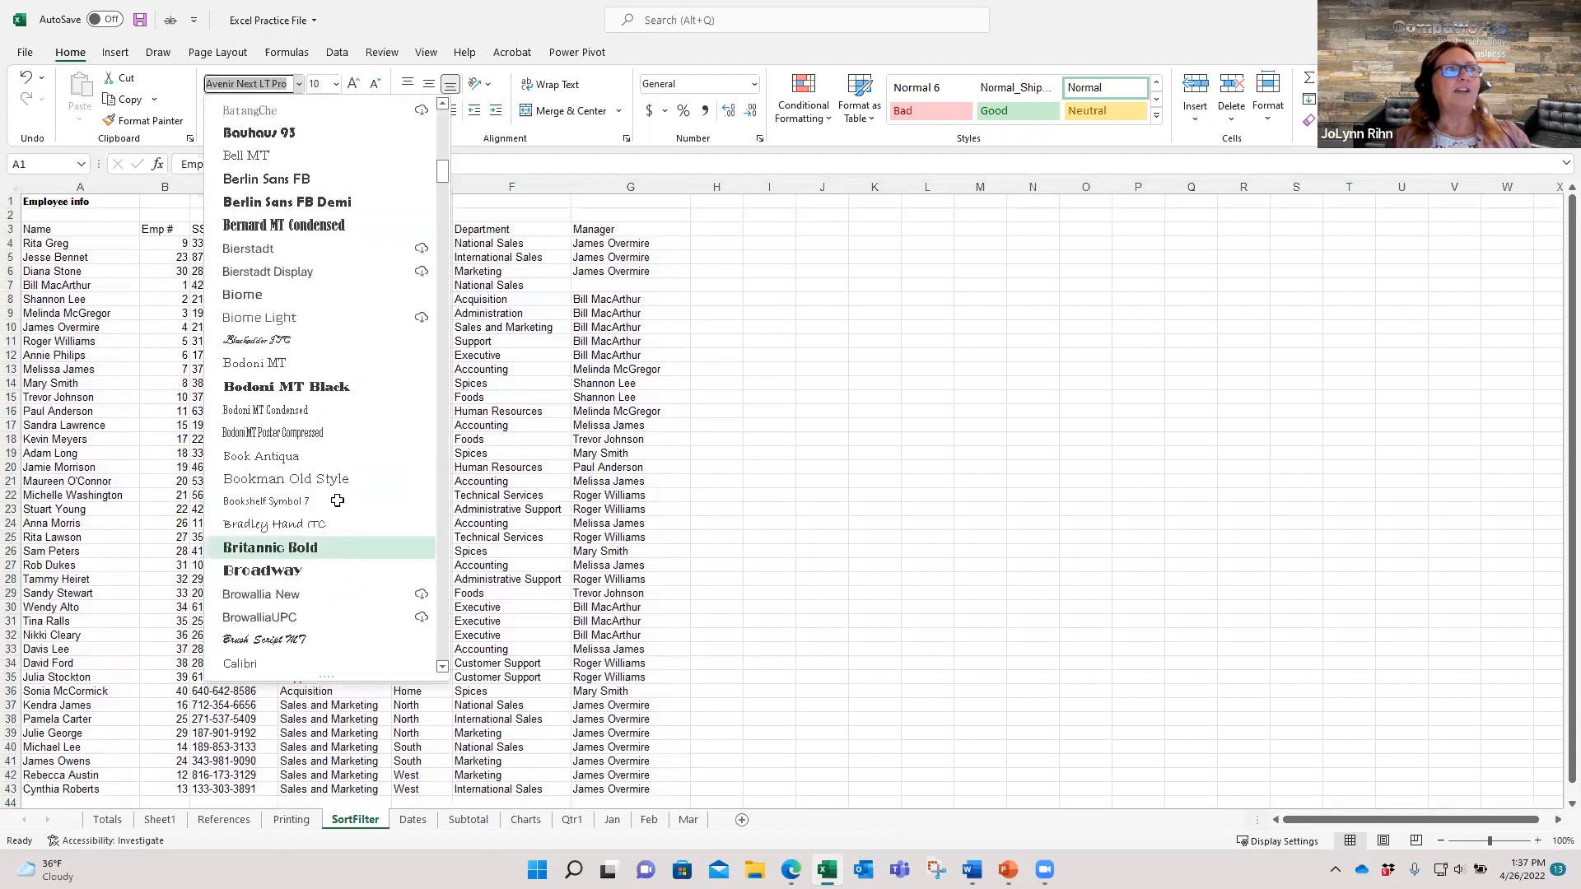
{"action": "left_click", "coordinate": [330, 550]}
{"action": "left_click", "coordinate": [329, 110]}
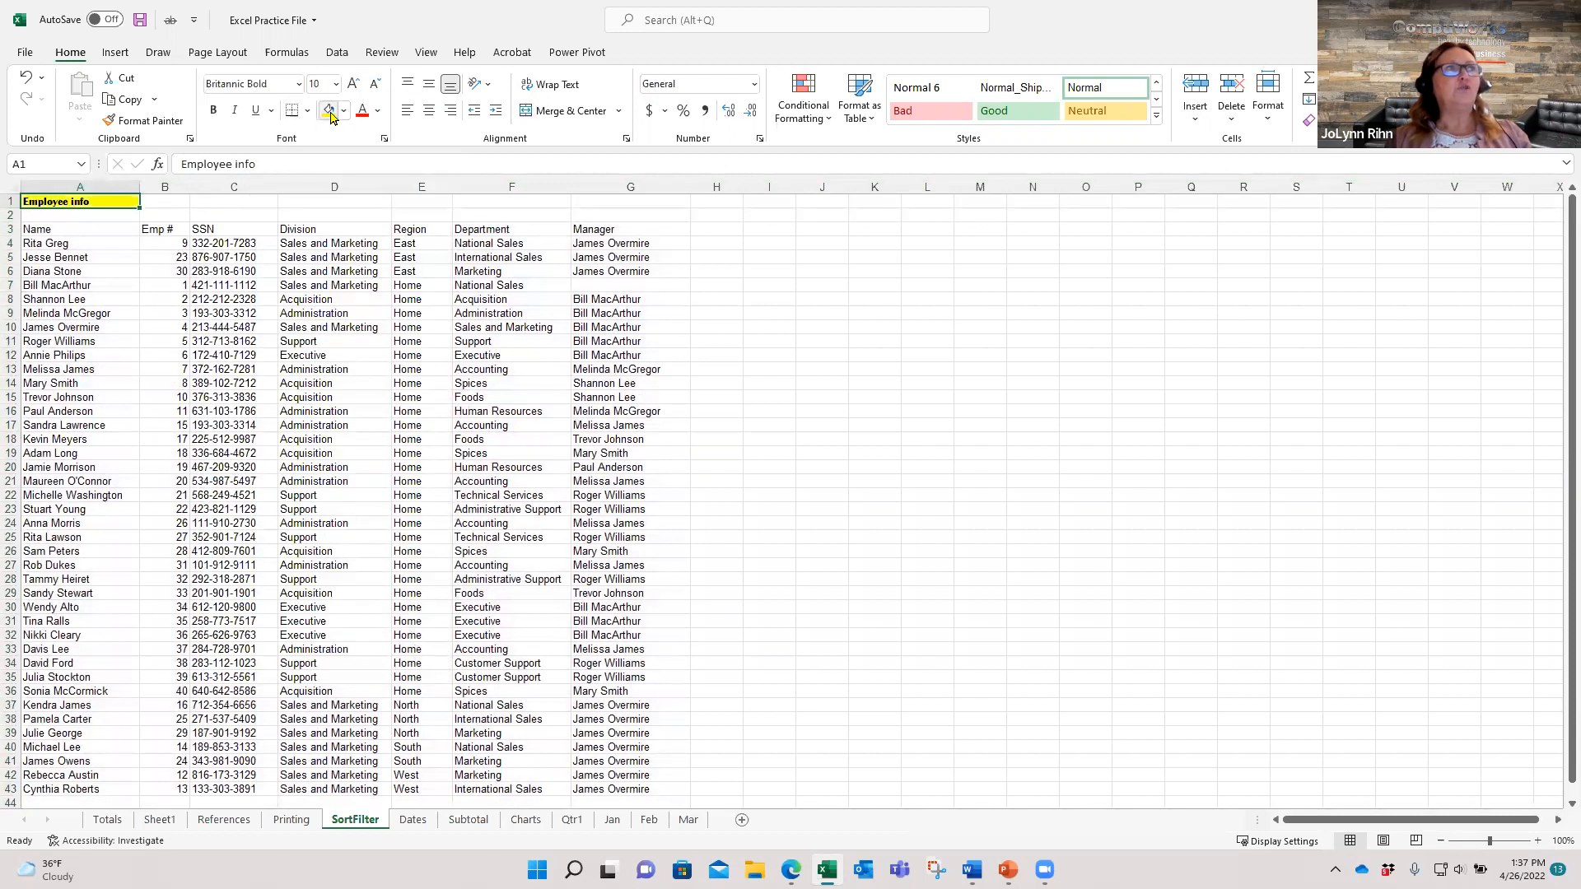
{"action": "left_click", "coordinate": [378, 111]}
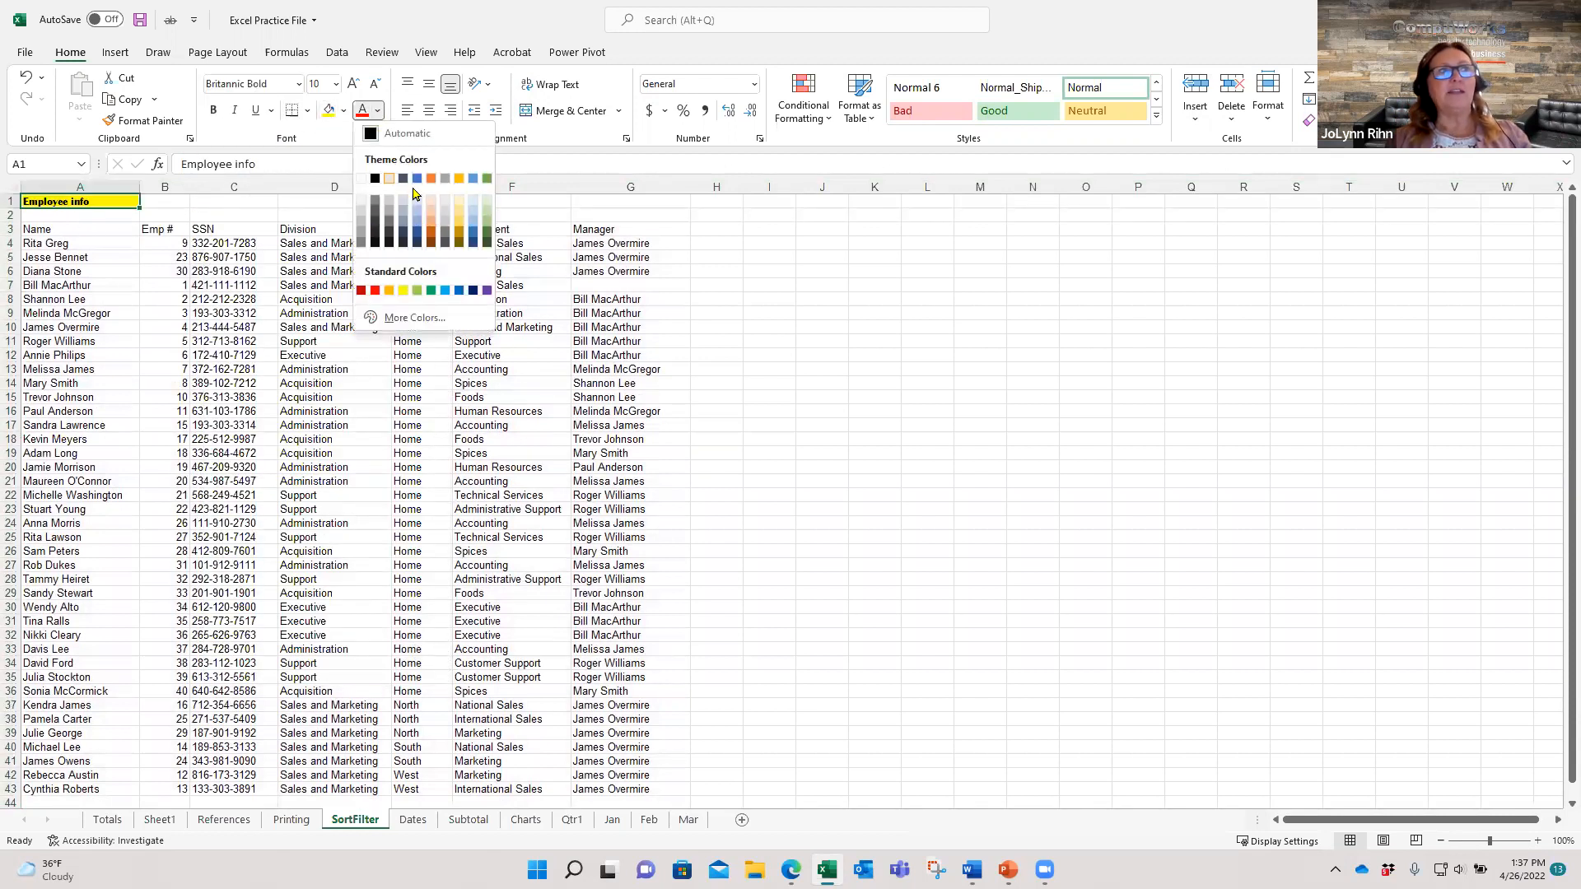
Change the Employee info title's font to the theme body font Calibri
{"action": "left_click", "coordinate": [298, 84]}
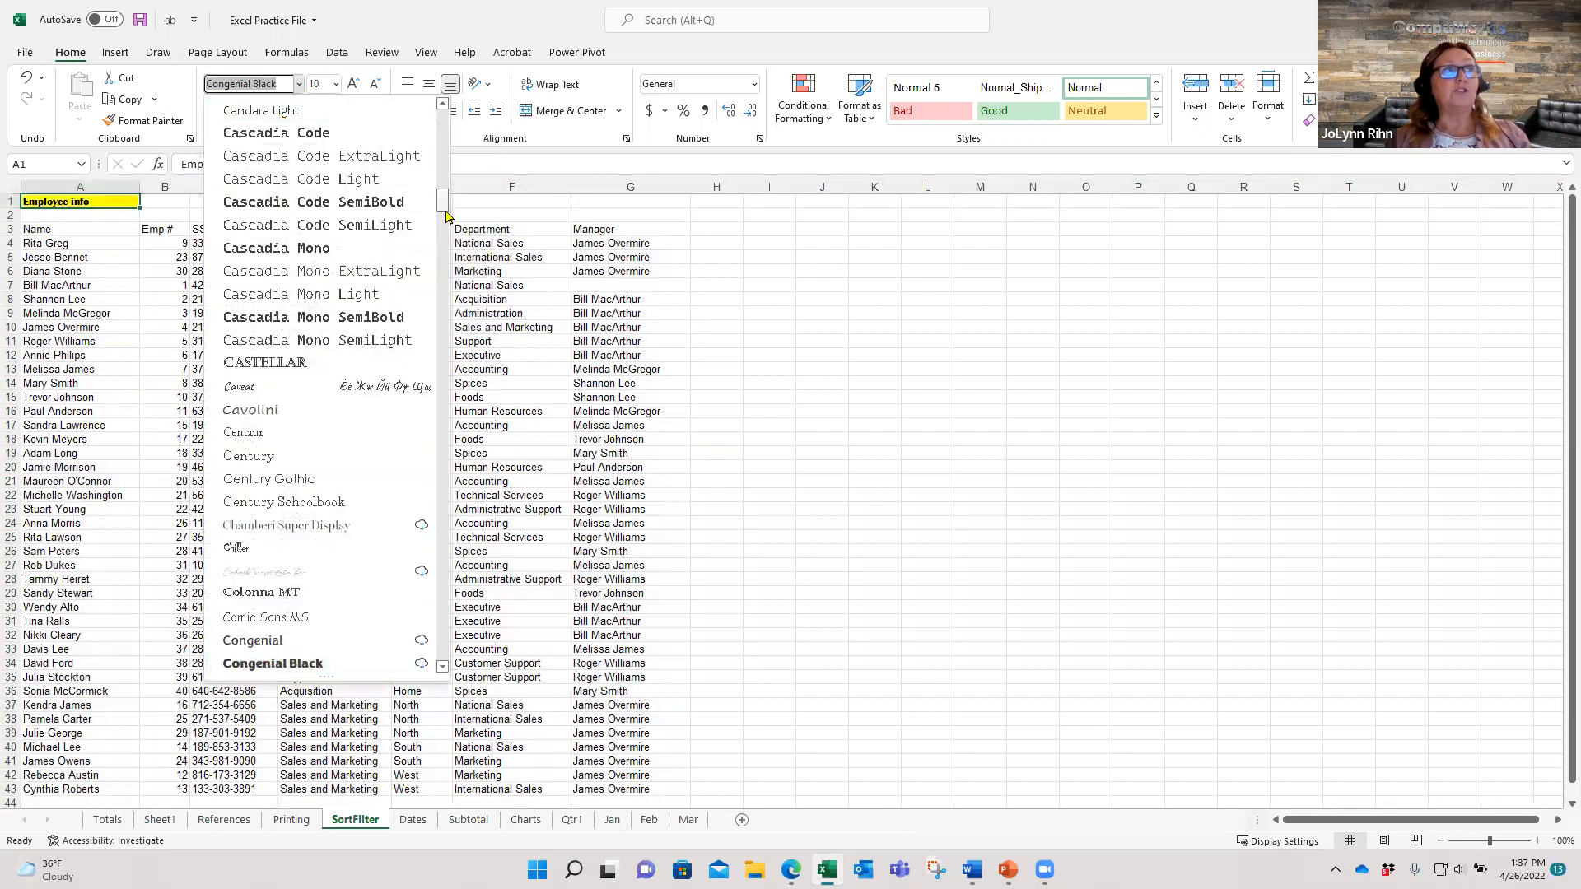
{"action": "left_click_drag", "start_coordinate": [438, 208], "coordinate": [445, 101]}
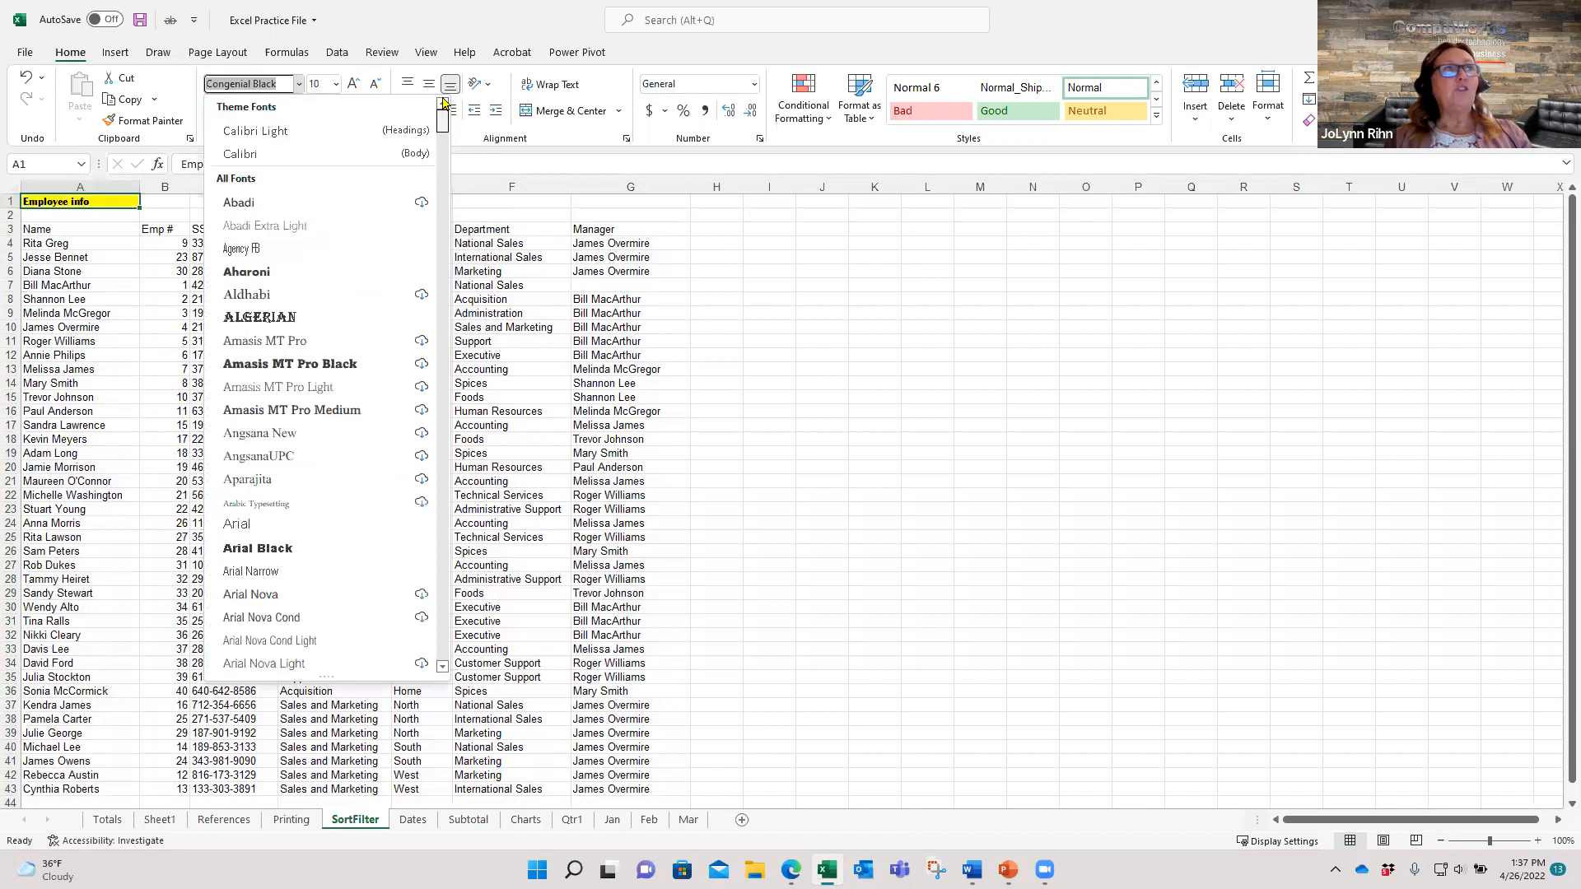
{"action": "left_click", "coordinate": [295, 152]}
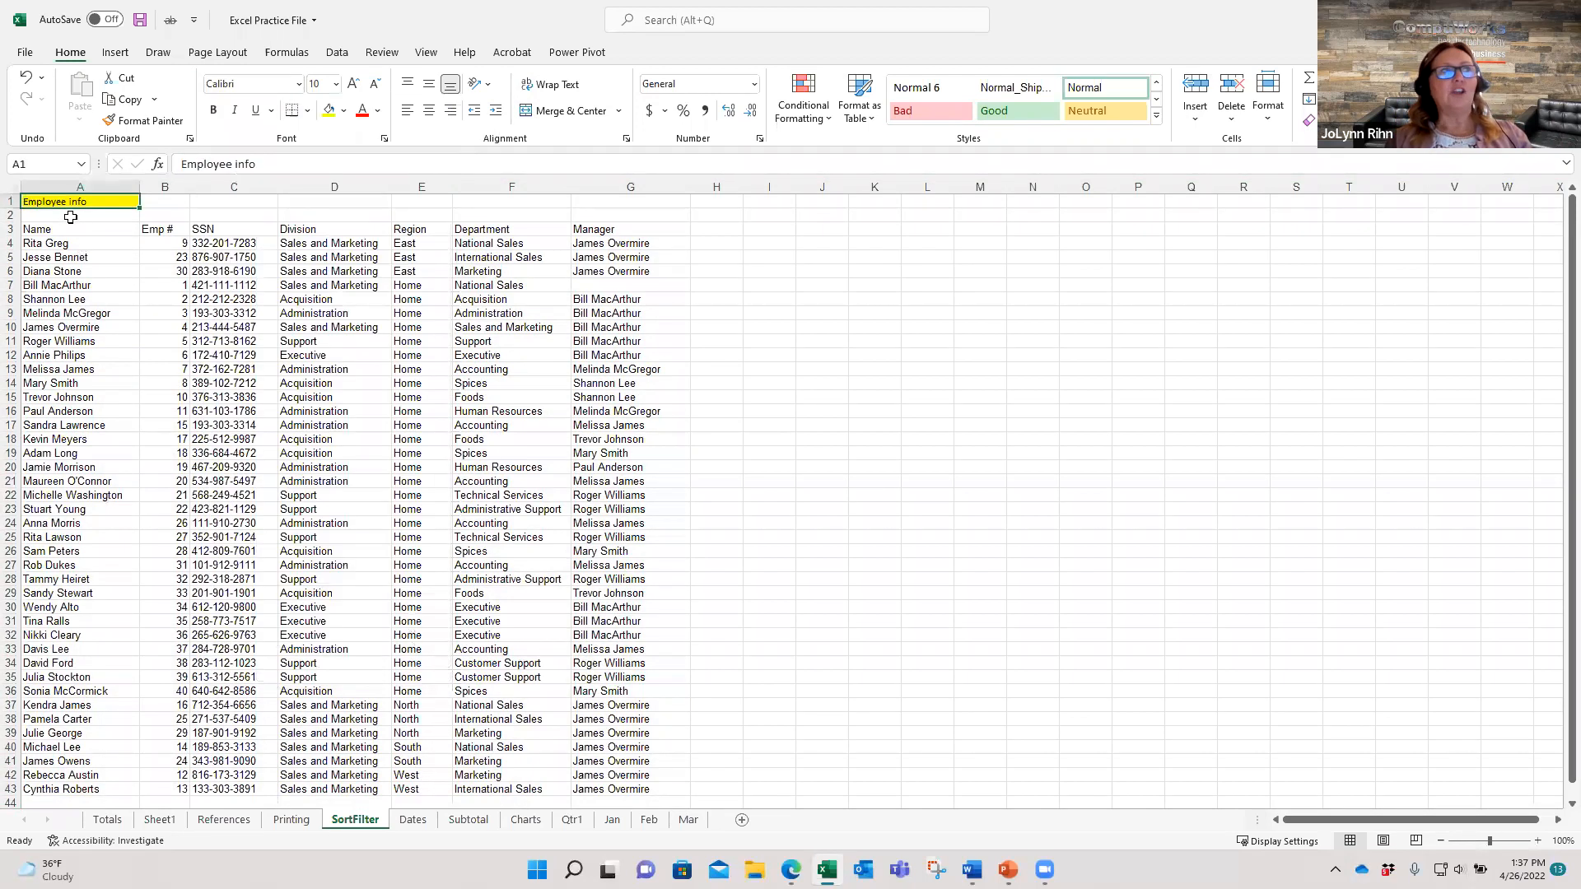
Set the font of the whole SortFilter sheet to the theme body font Calibri at size 11
{"action": "key", "text": "ctrl+a"}
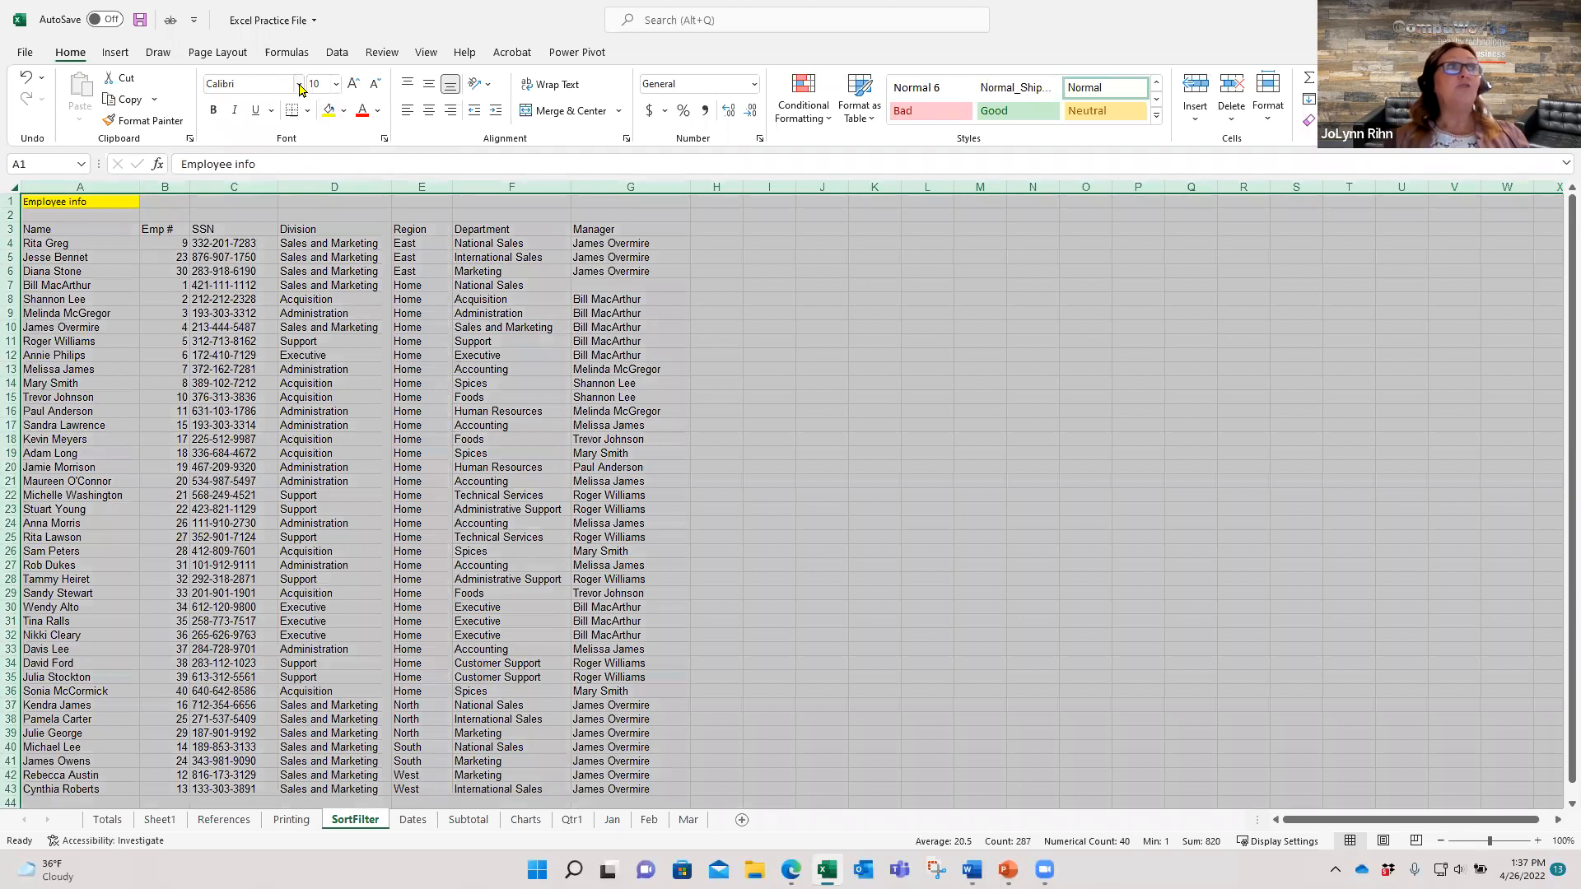
{"action": "left_click", "coordinate": [336, 86]}
{"action": "left_click", "coordinate": [321, 158]}
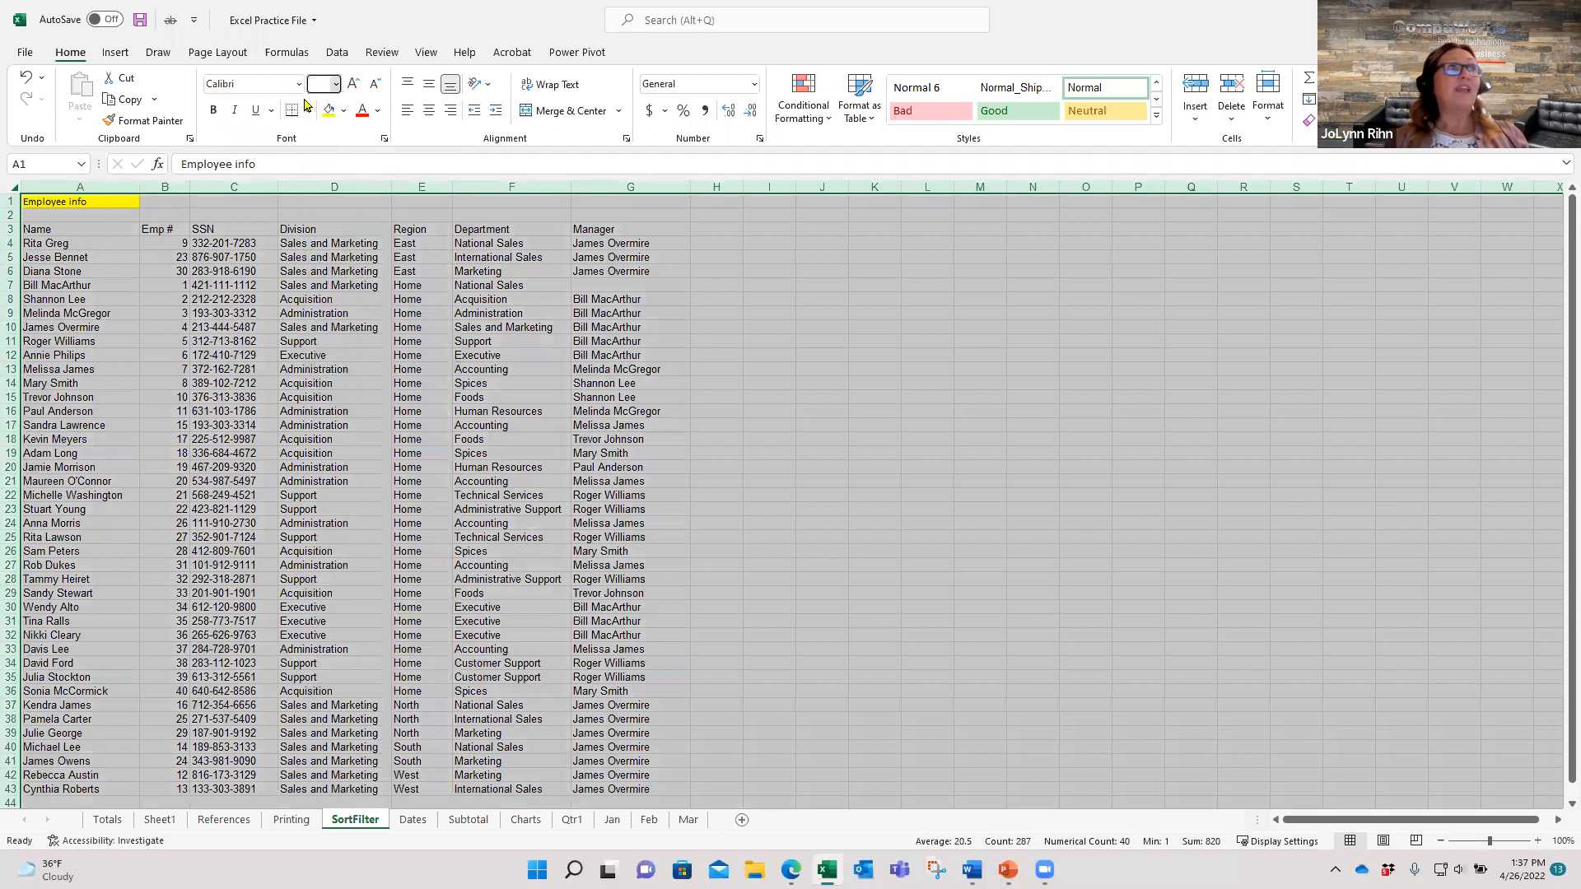
{"action": "left_click", "coordinate": [298, 84]}
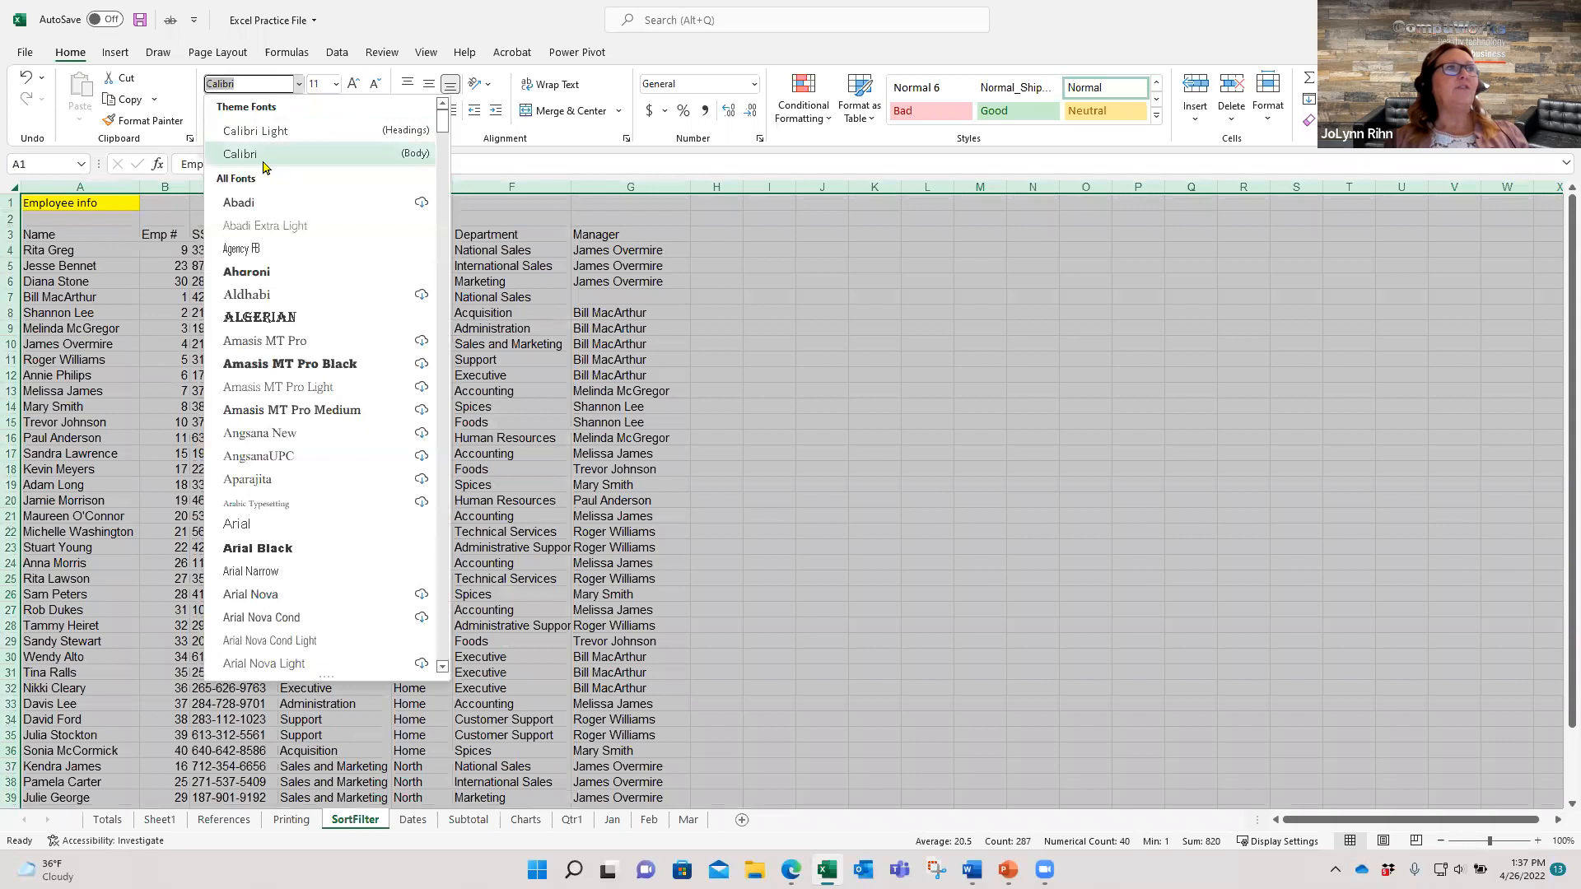
{"action": "left_click", "coordinate": [263, 163]}
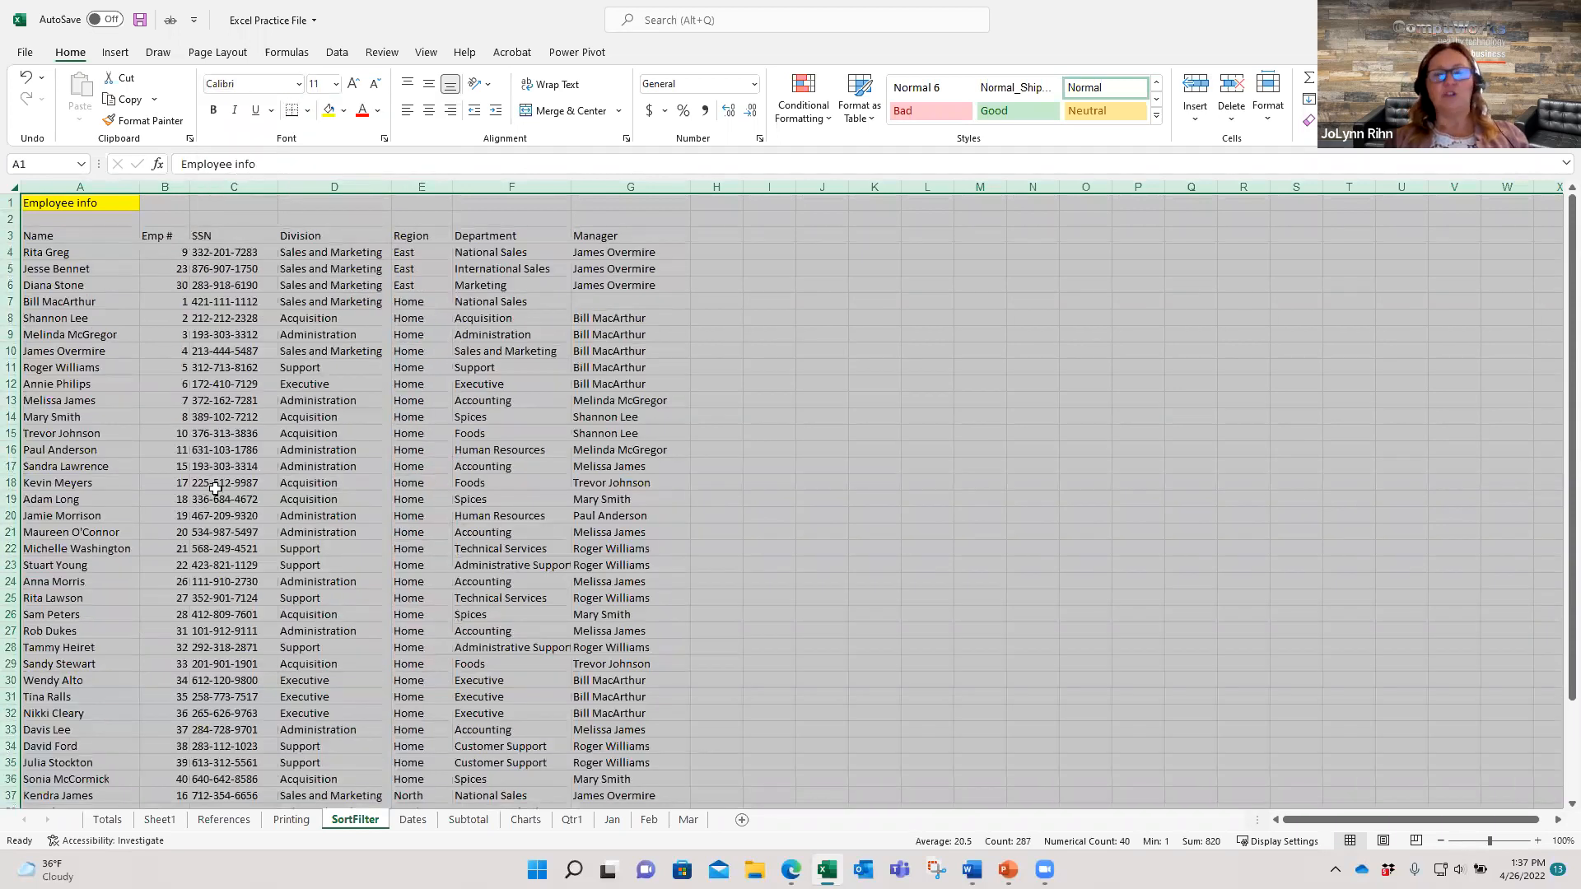
{"action": "left_click", "coordinate": [219, 487]}
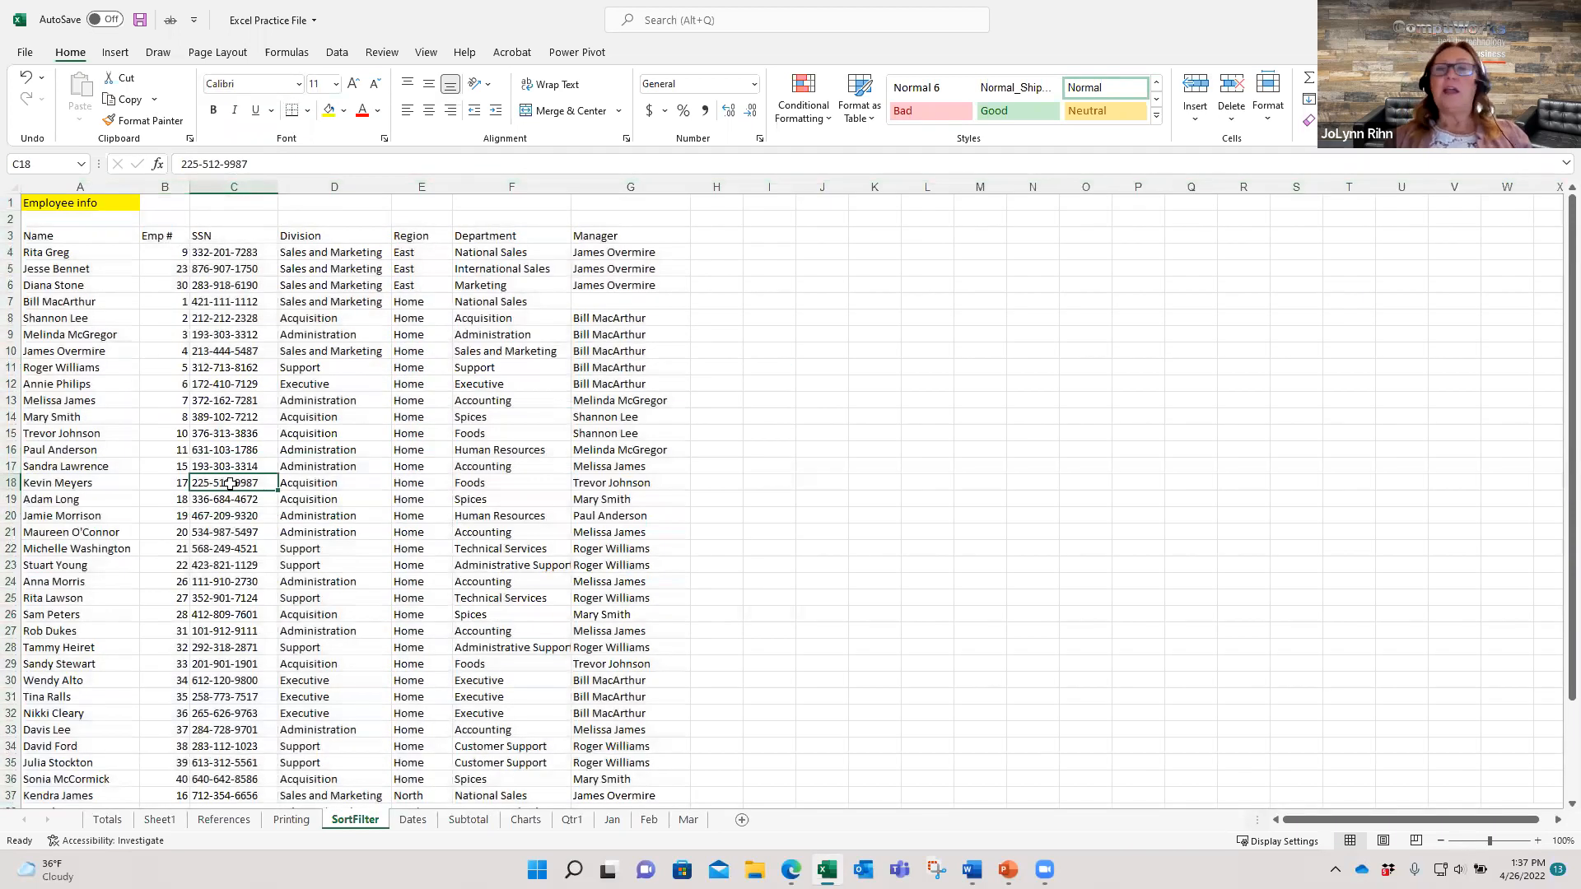
Apply the Heading 3 cell style to the column headers in A3:G3, from Name to Manager
{"action": "left_click_drag", "start_coordinate": [74, 224], "coordinate": [436, 238]}
{"action": "left_click_drag", "start_coordinate": [49, 236], "coordinate": [610, 242]}
{"action": "left_click", "coordinate": [1157, 116]}
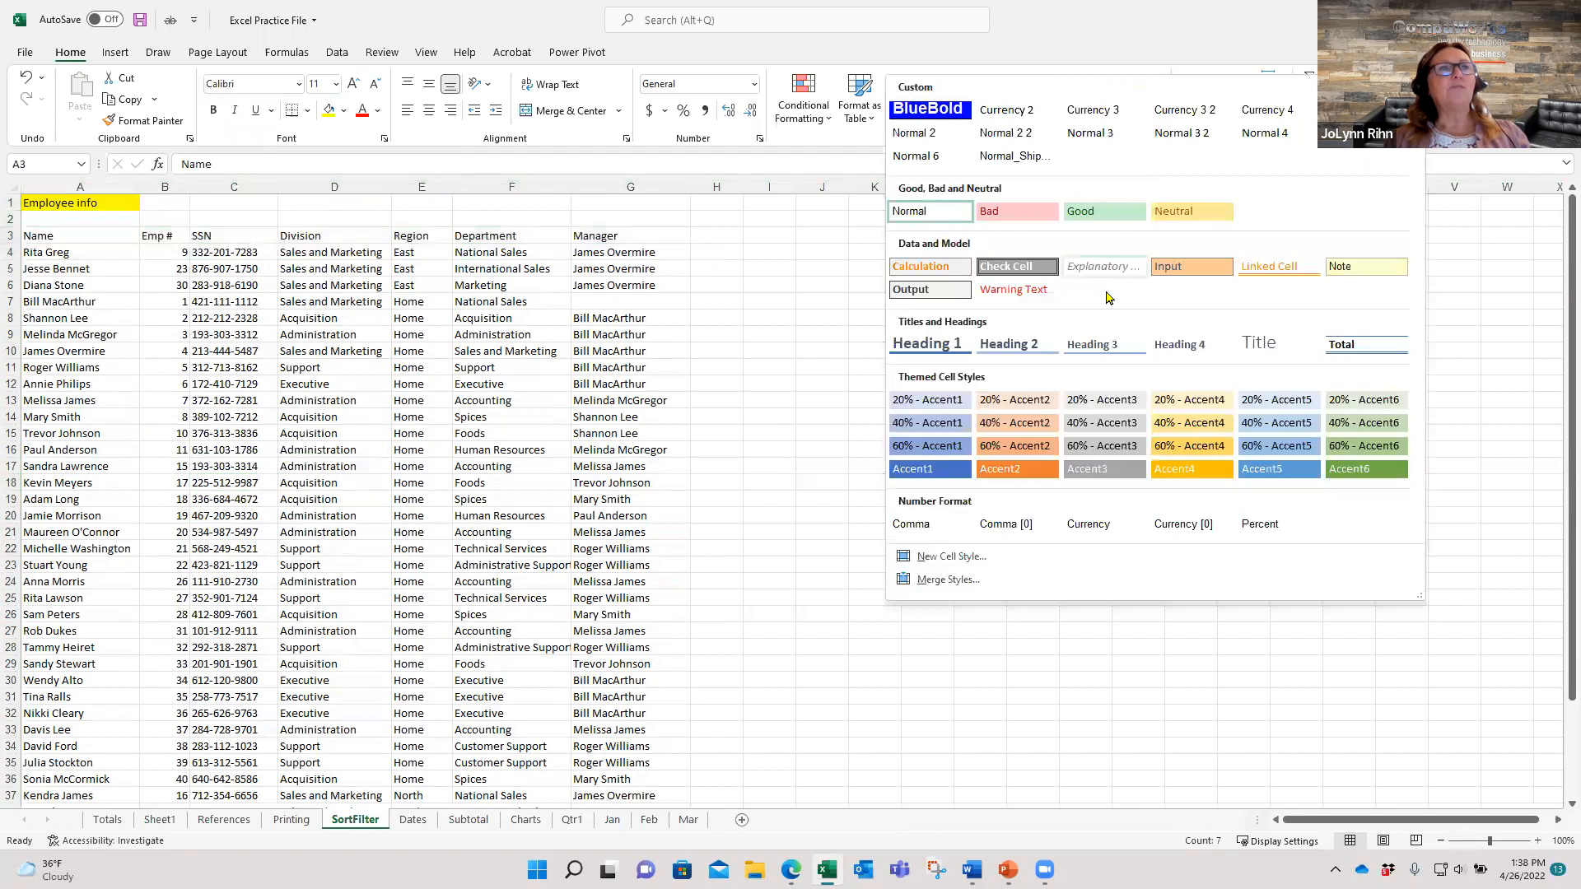
{"action": "left_click", "coordinate": [1095, 345]}
{"action": "left_click", "coordinate": [216, 331]}
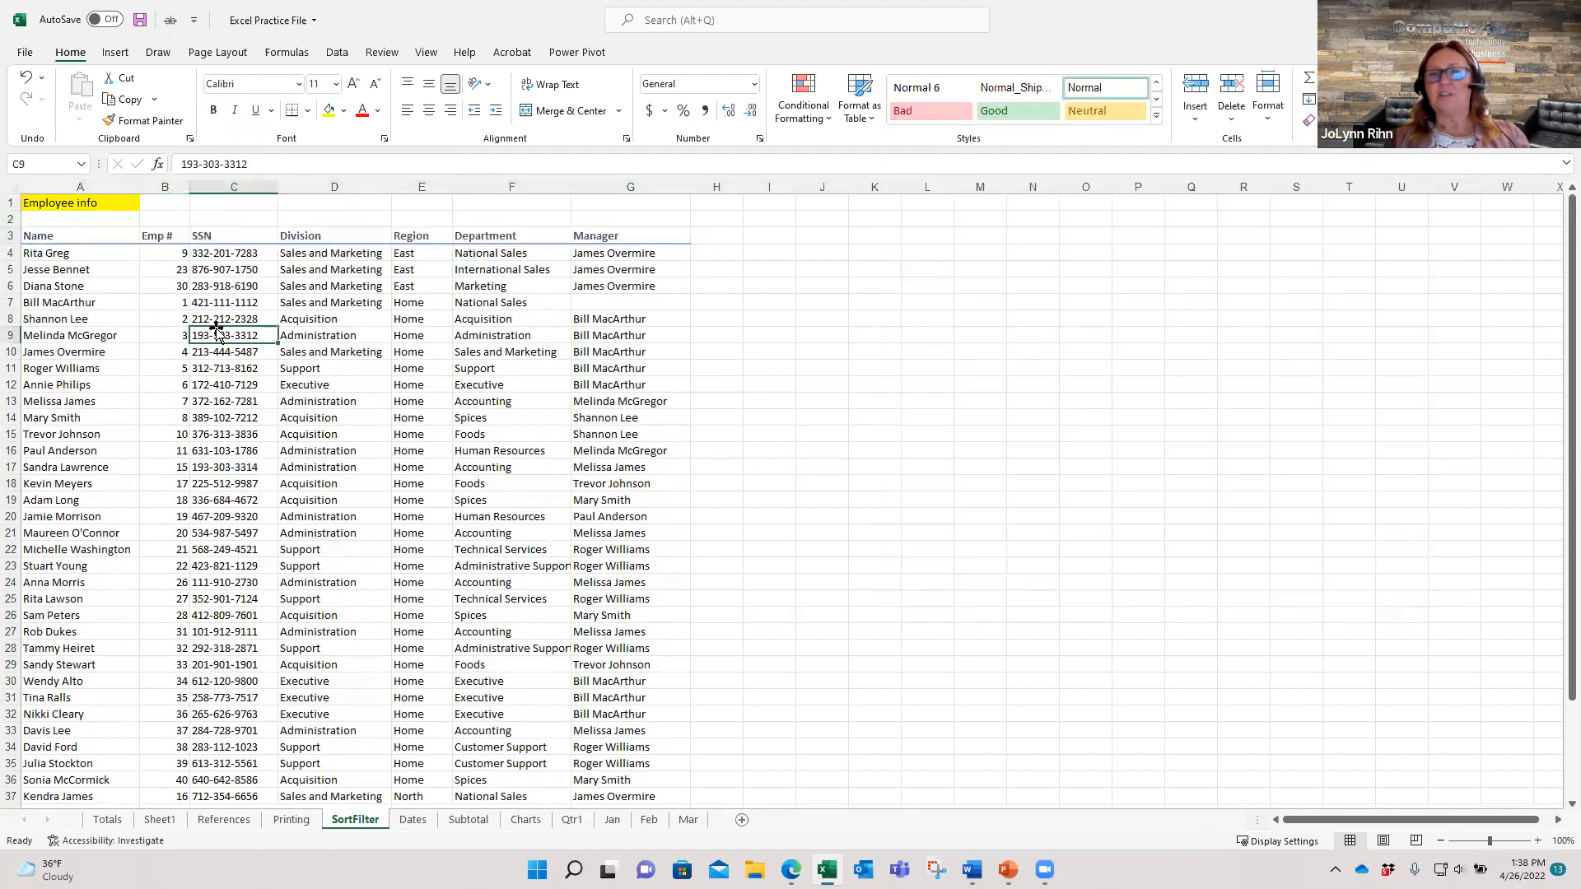
Browse the workbook themes and apply the Circuit theme
{"action": "left_click", "coordinate": [229, 54]}
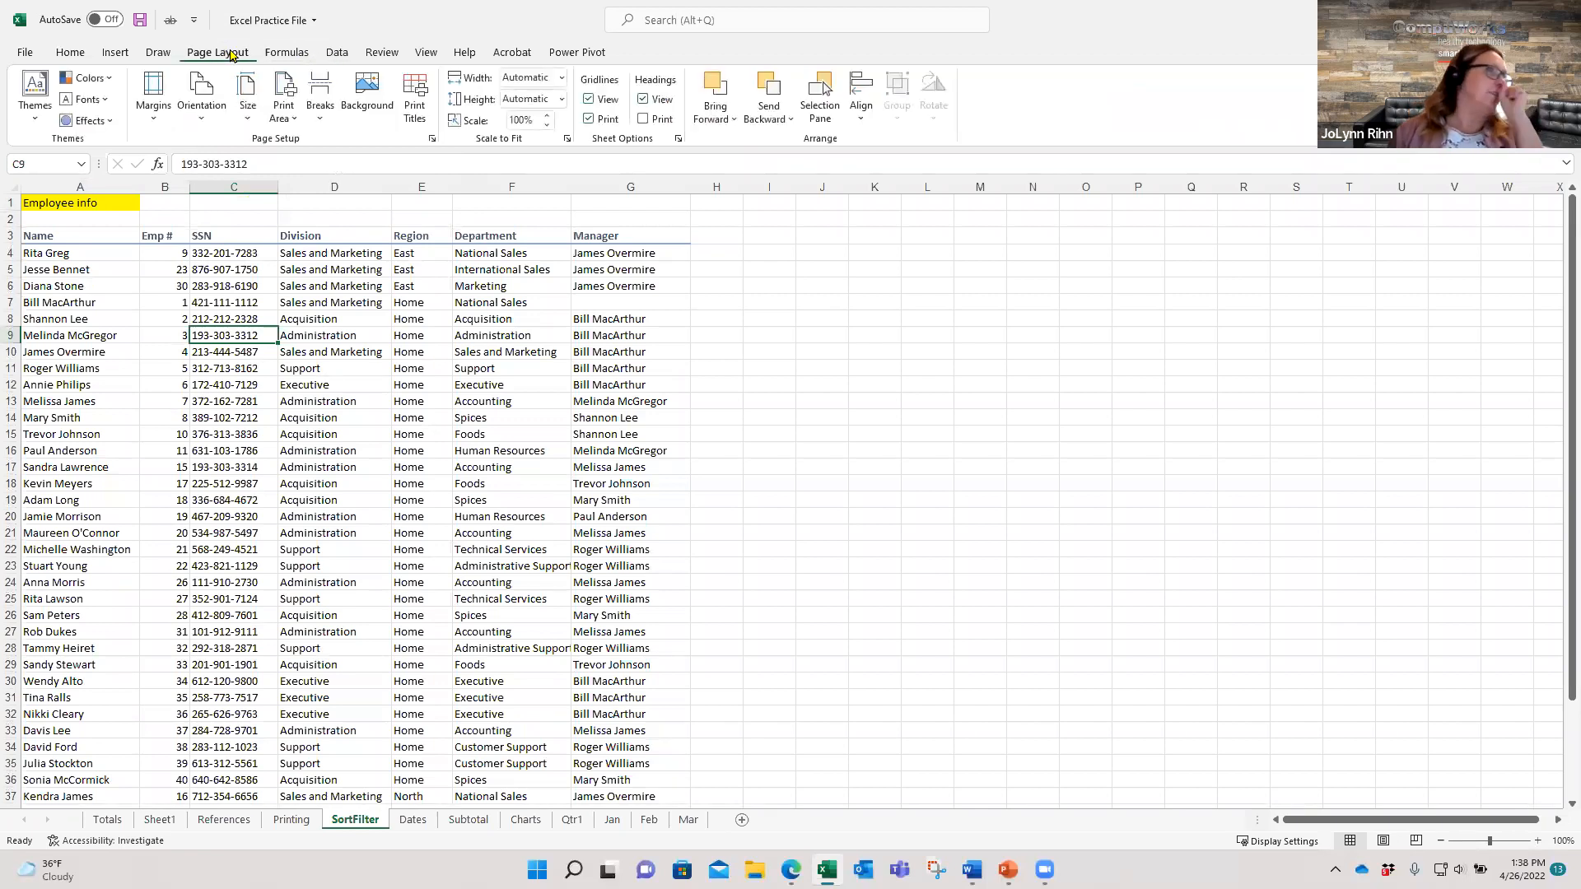
{"action": "left_click", "coordinate": [35, 124]}
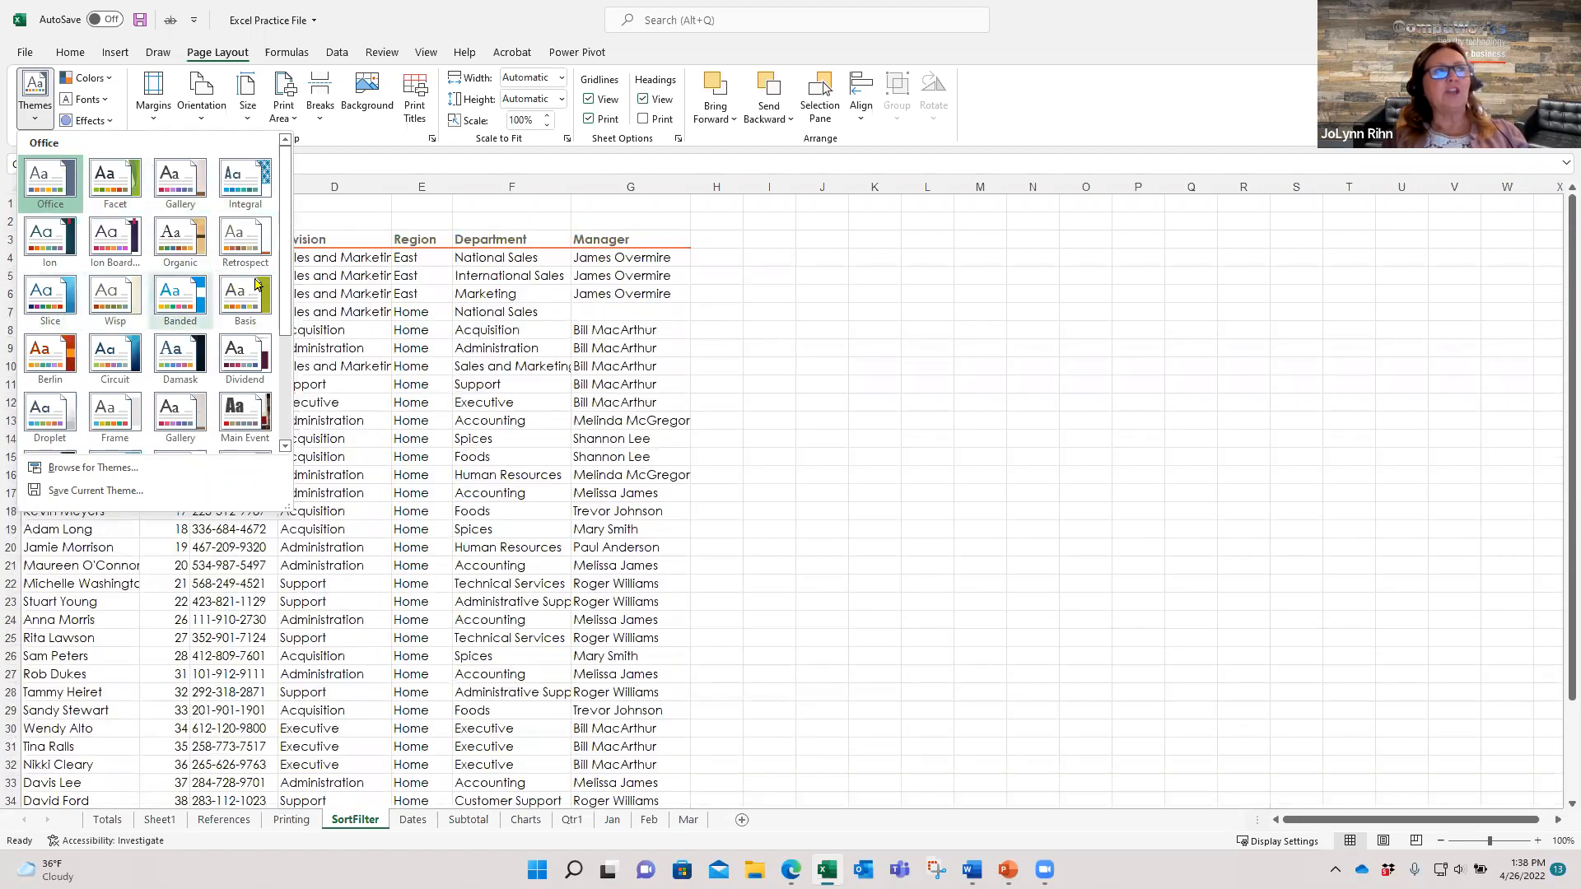
{"action": "left_click", "coordinate": [138, 384]}
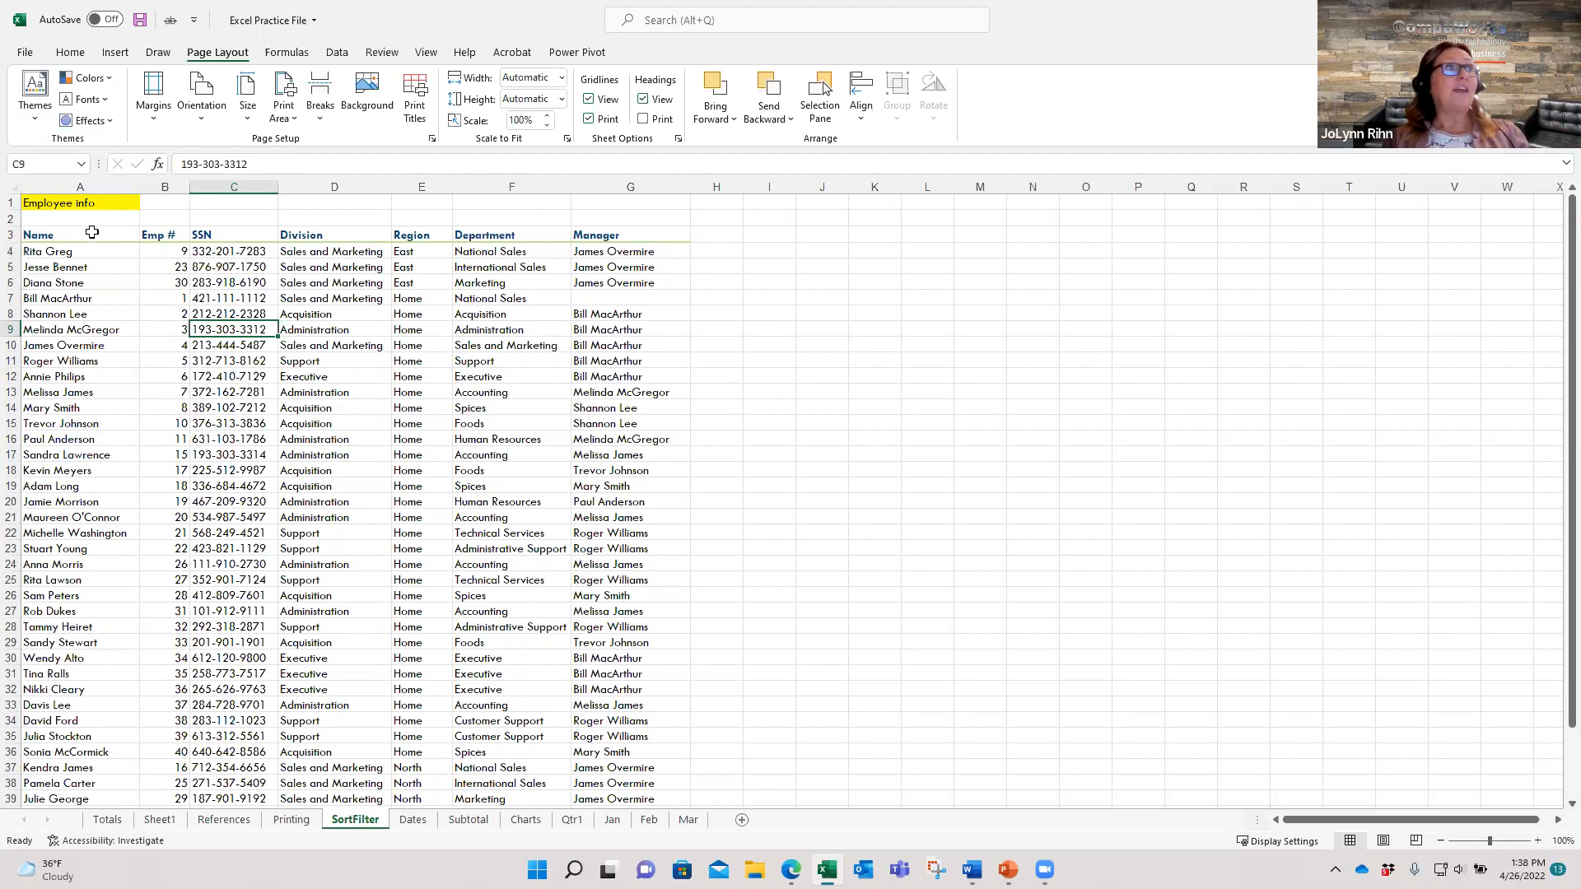
Examine the theme colours available for the font of the Name header in A3
{"action": "left_click", "coordinate": [90, 236]}
{"action": "left_click", "coordinate": [70, 52]}
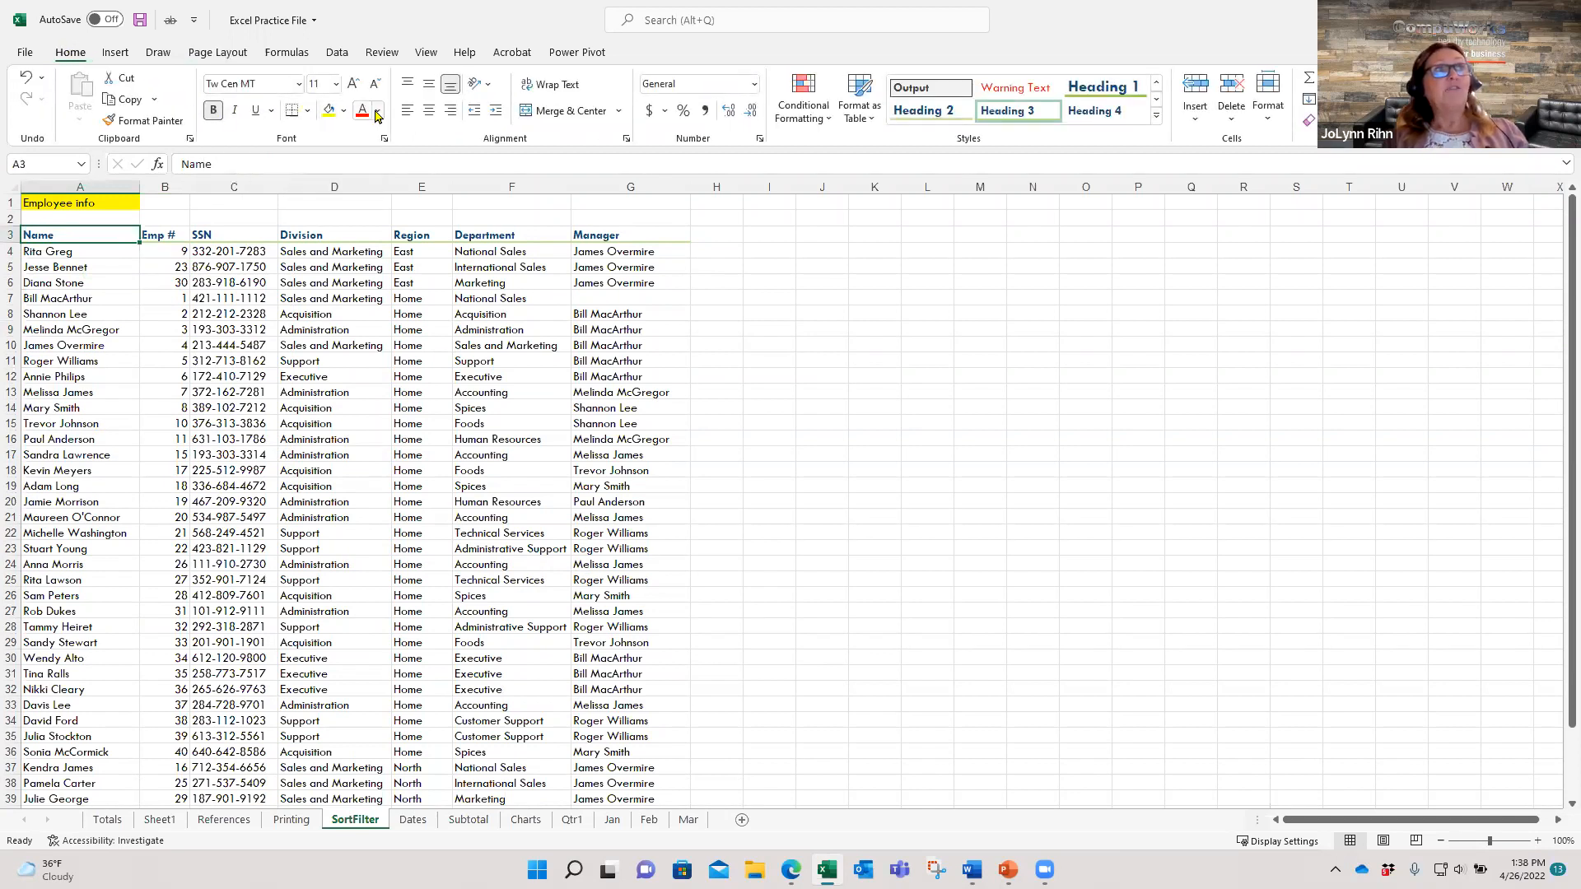
{"action": "left_click", "coordinate": [377, 111]}
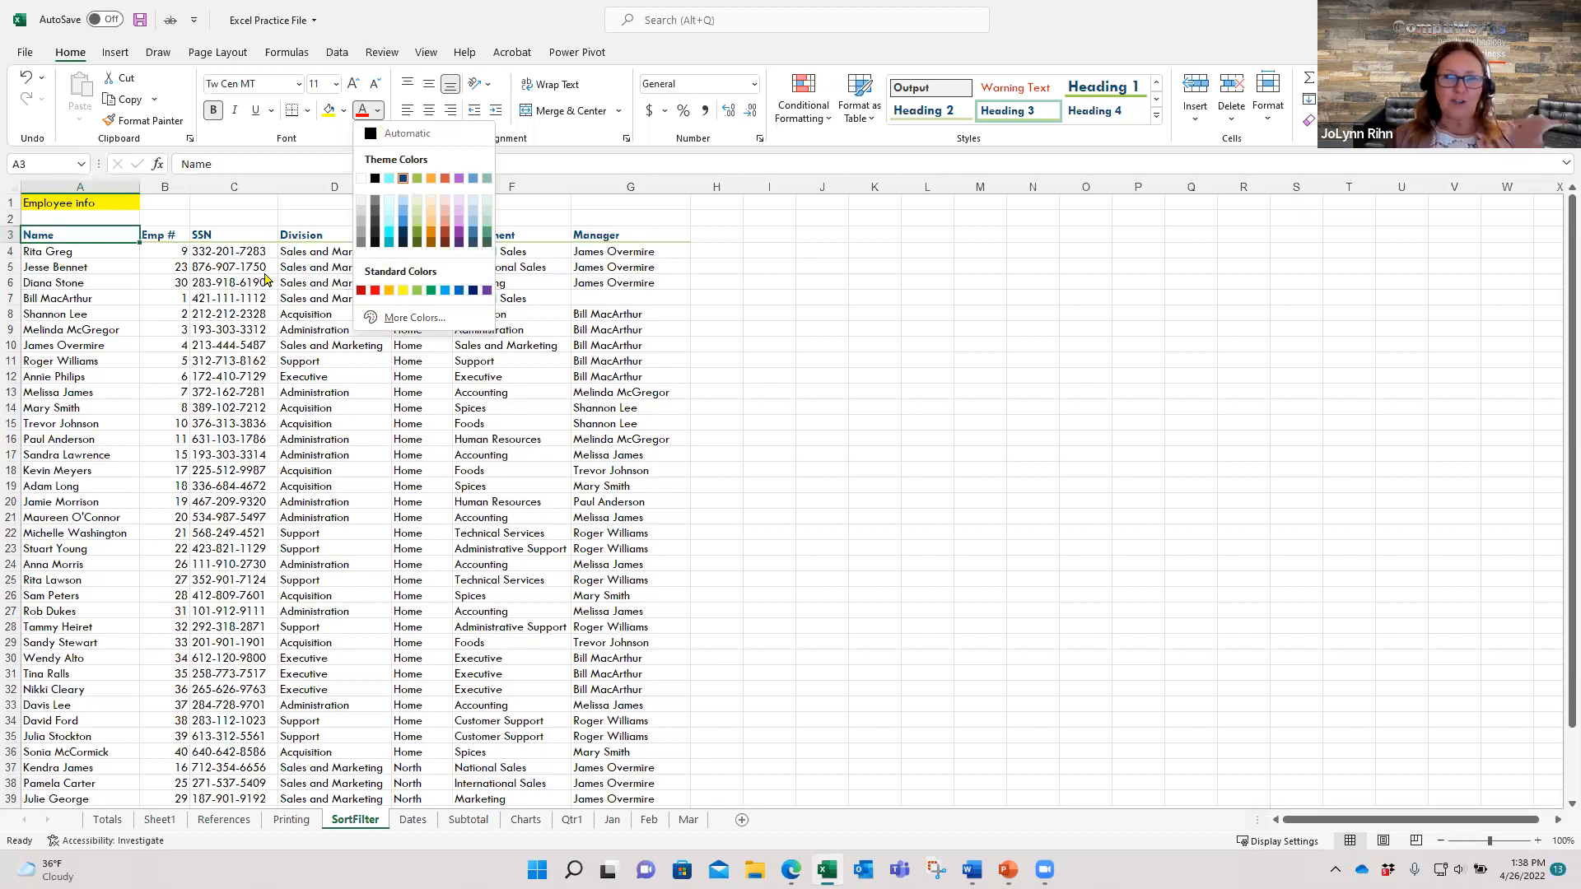
{"action": "left_click", "coordinate": [334, 57]}
Try the Wood Type theme on the workbook, and replace it with the Office theme
{"action": "left_click", "coordinate": [217, 52]}
{"action": "left_click", "coordinate": [35, 93]}
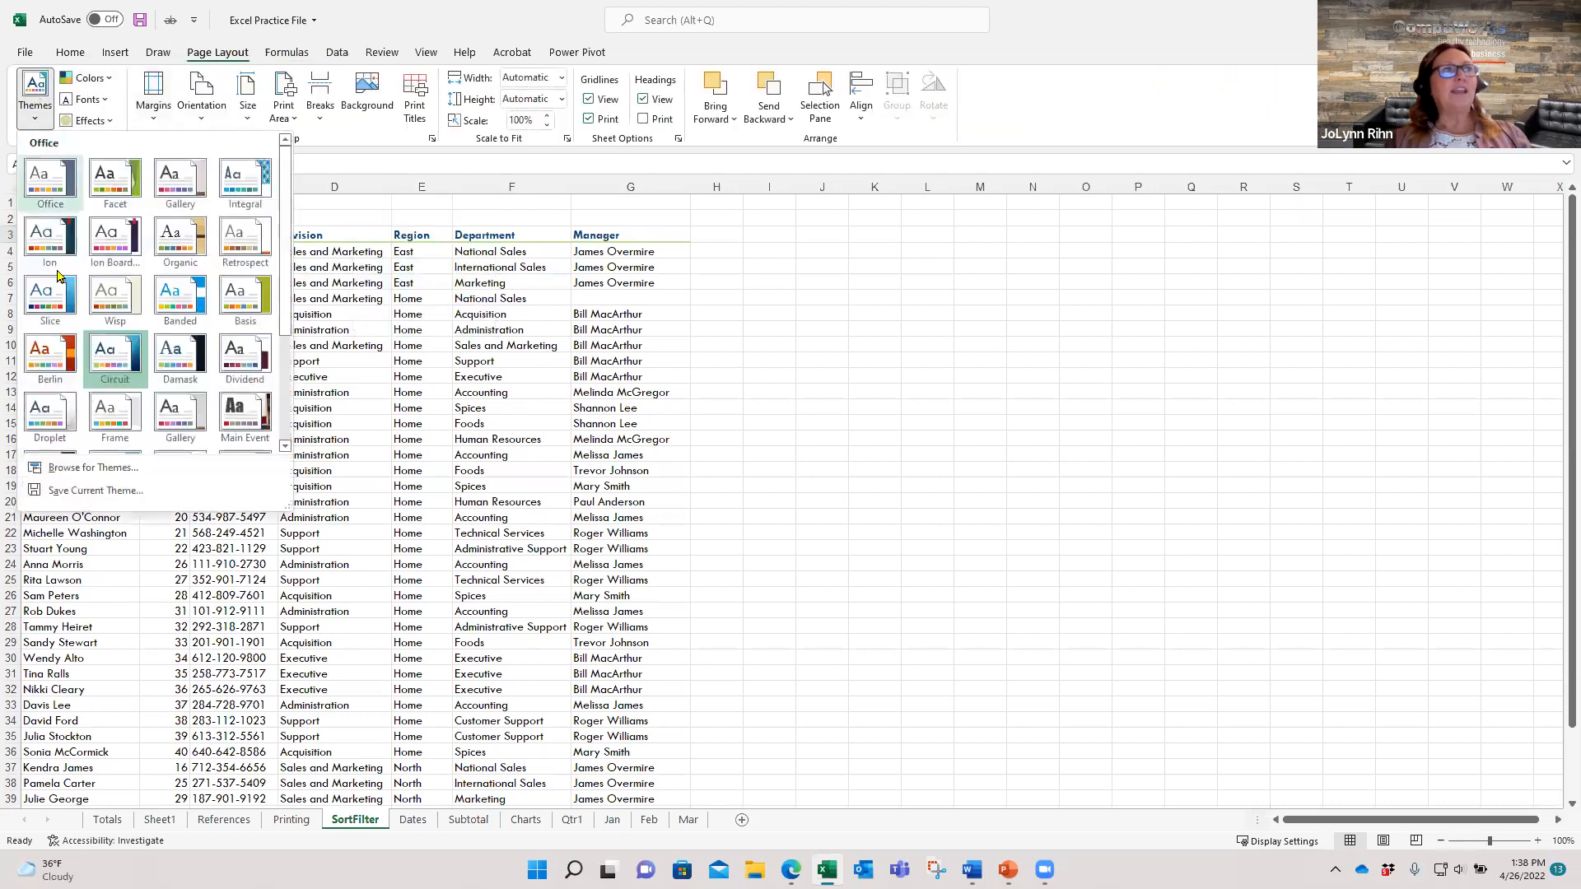
{"action": "scroll", "coordinate": [132, 375], "scroll_direction": "down", "scroll_amount": 2}
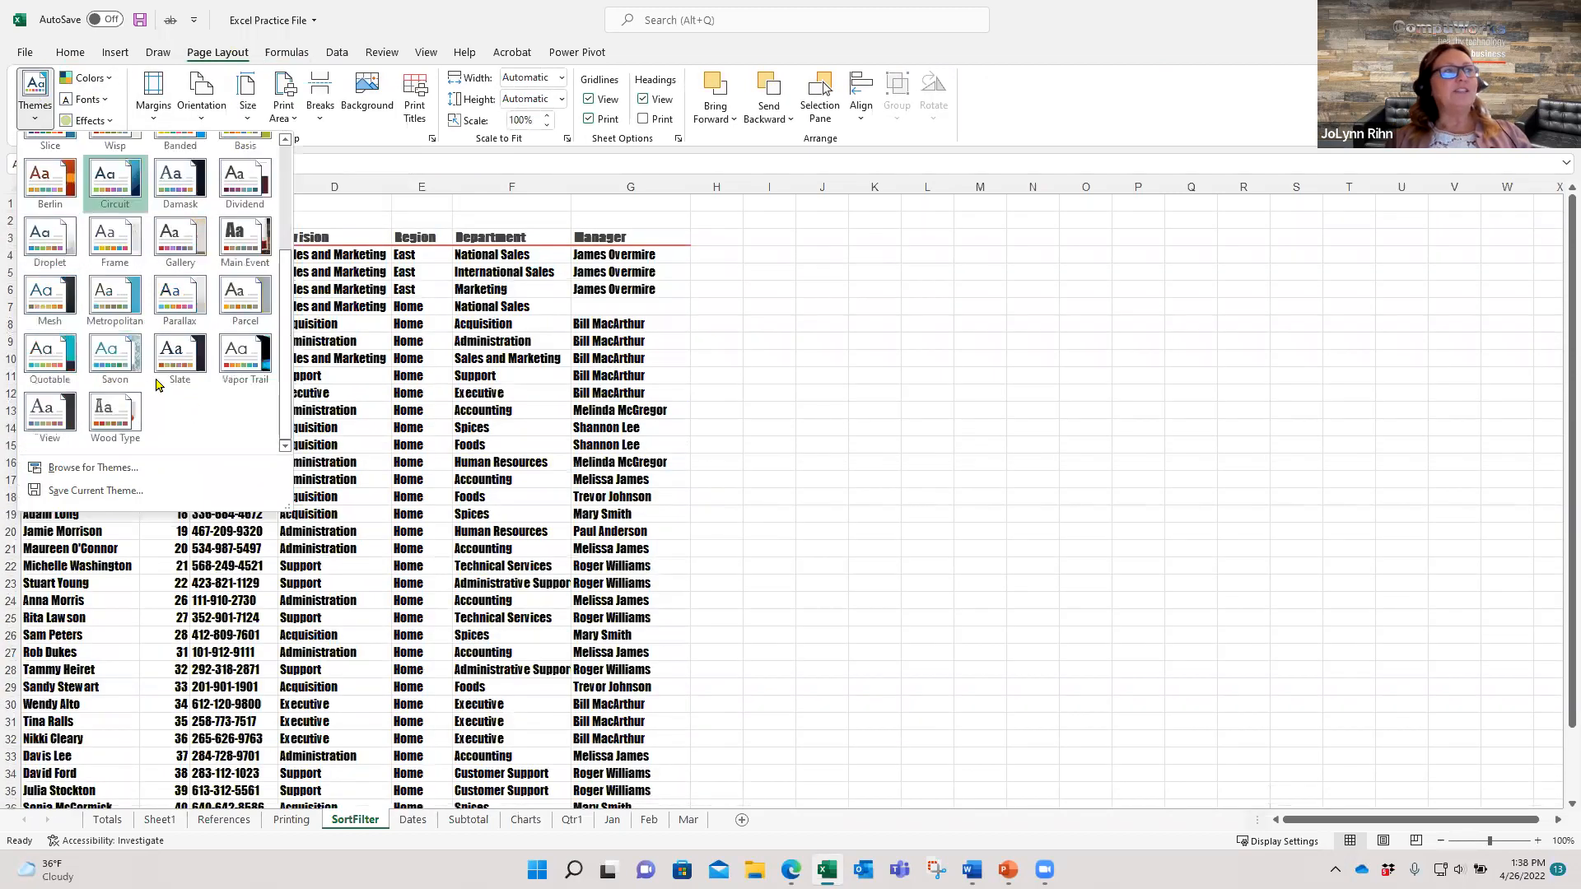
{"action": "left_click", "coordinate": [115, 415]}
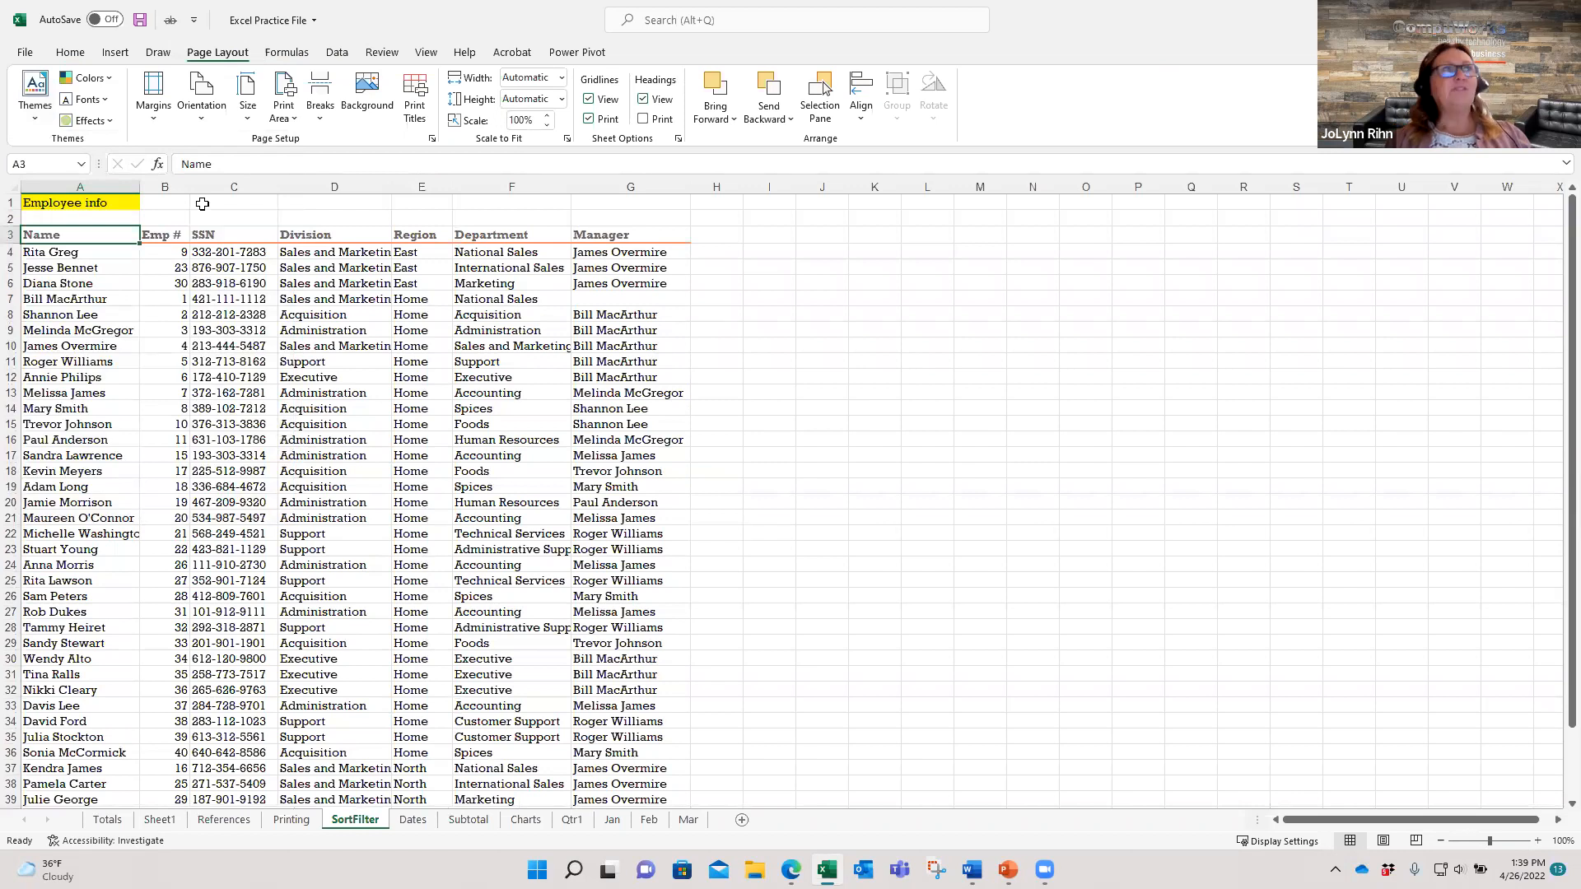
{"action": "left_click", "coordinate": [48, 113]}
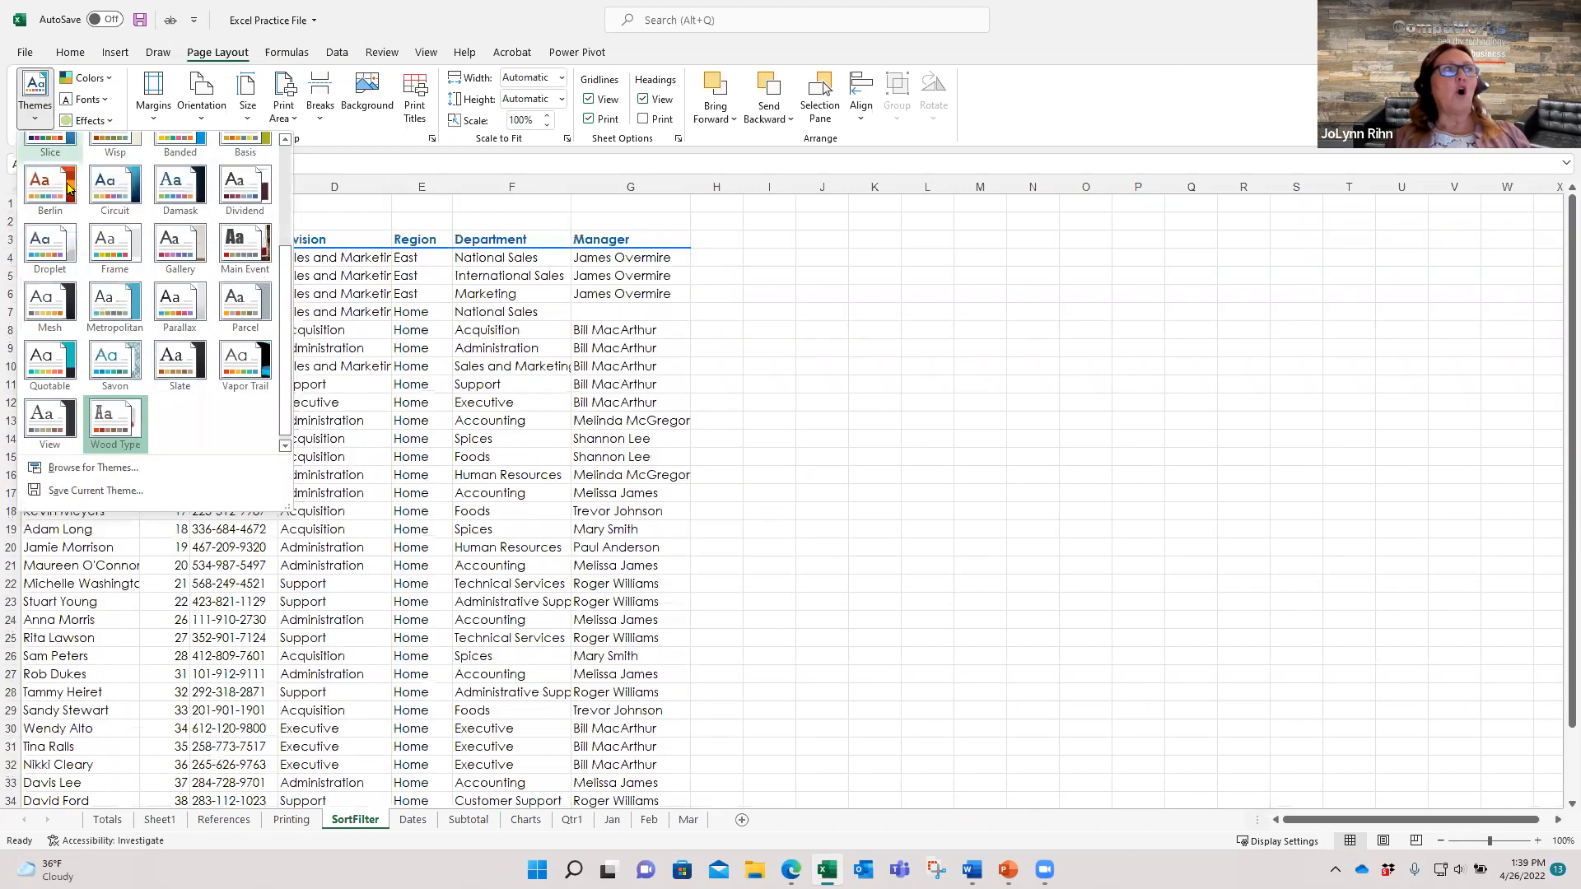
{"action": "left_click", "coordinate": [51, 180]}
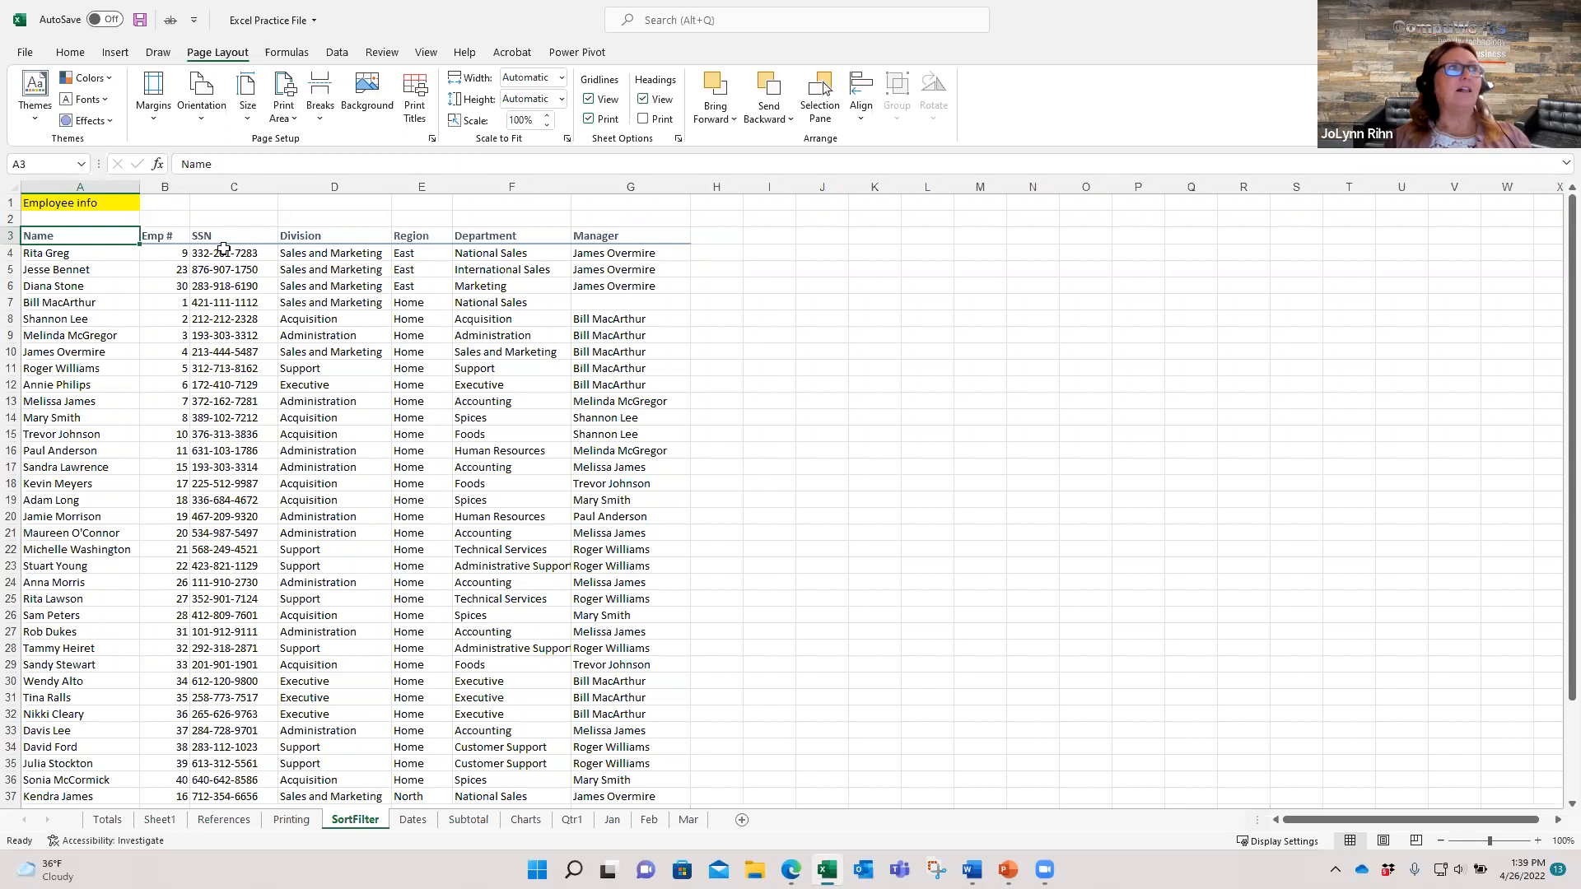
Italicize the Name header in A3 and draw an orange border along the cell's bottom edge
{"action": "left_click", "coordinate": [70, 52]}
{"action": "left_click", "coordinate": [234, 110]}
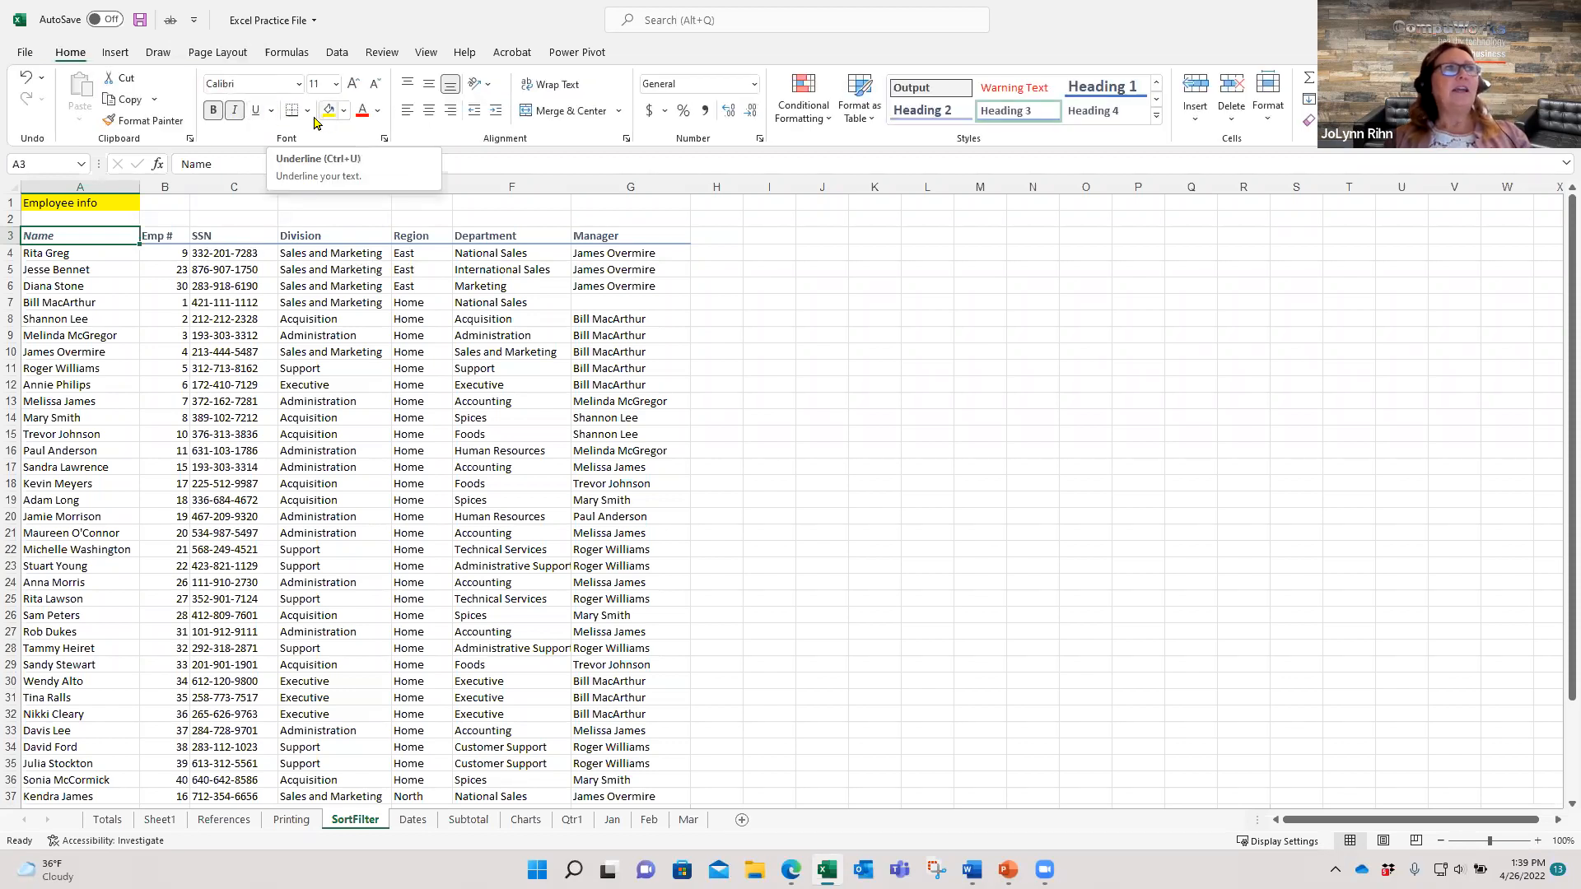
{"action": "left_click", "coordinate": [306, 112]}
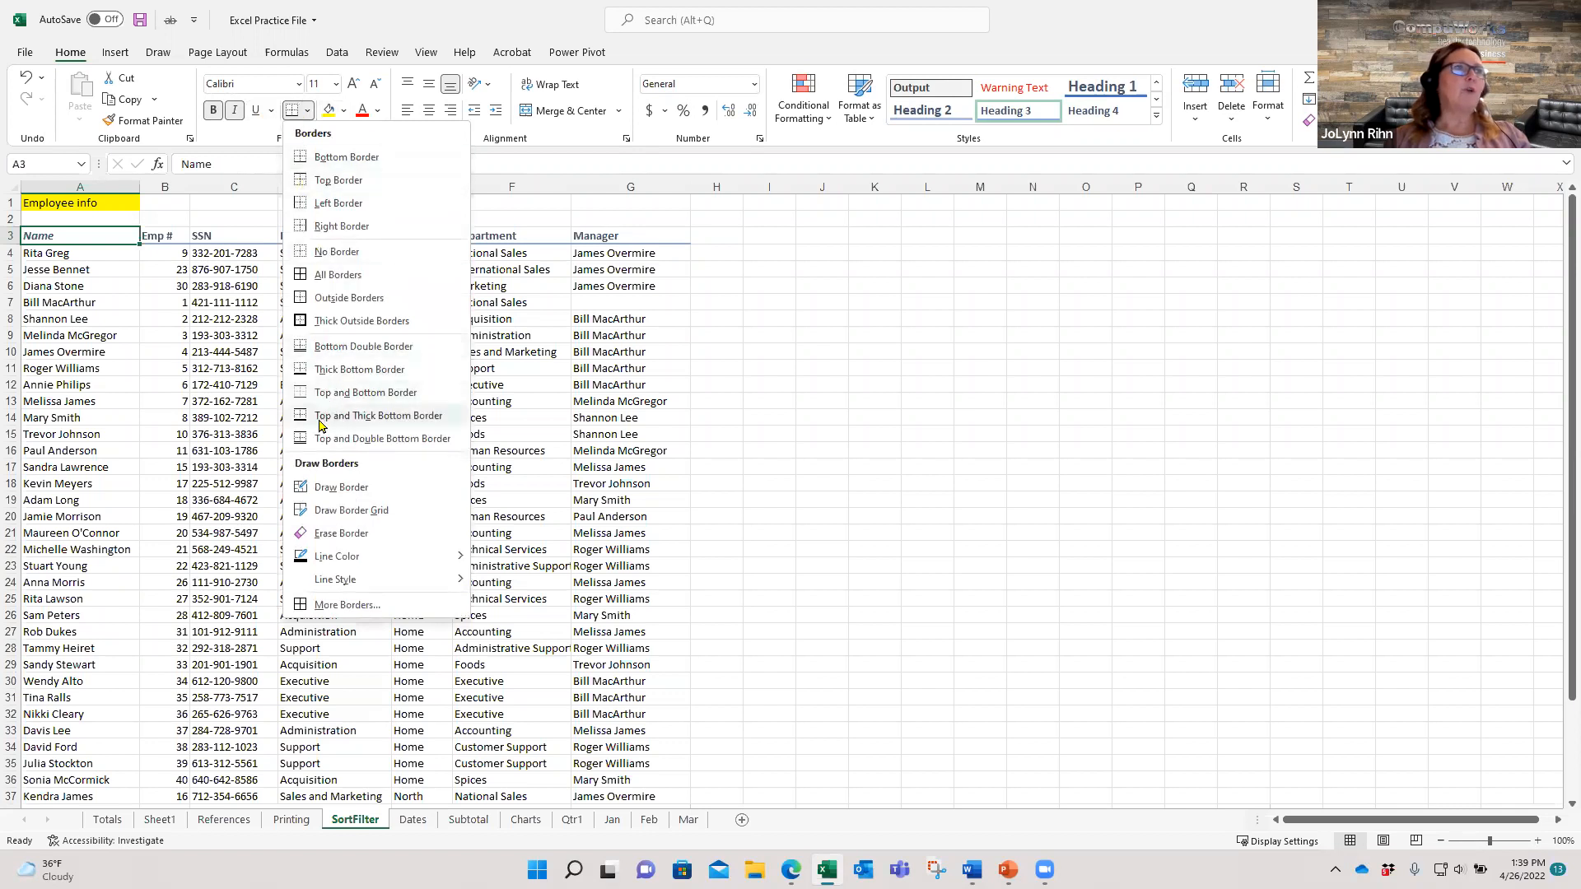
{"action": "mouse_move", "coordinate": [329, 556]}
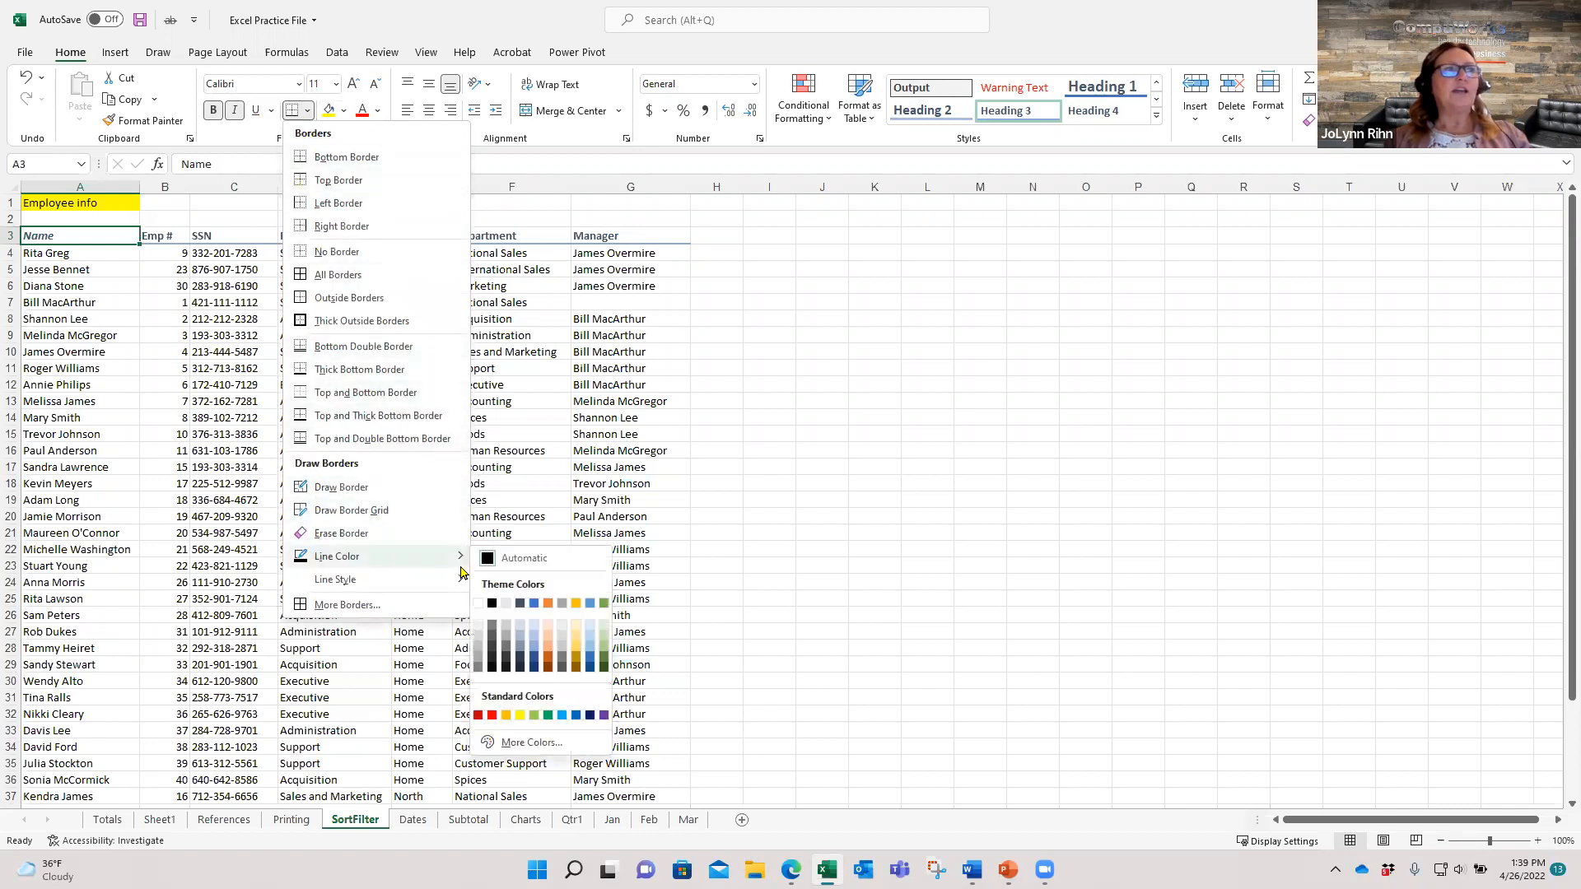
{"action": "left_click", "coordinate": [546, 652]}
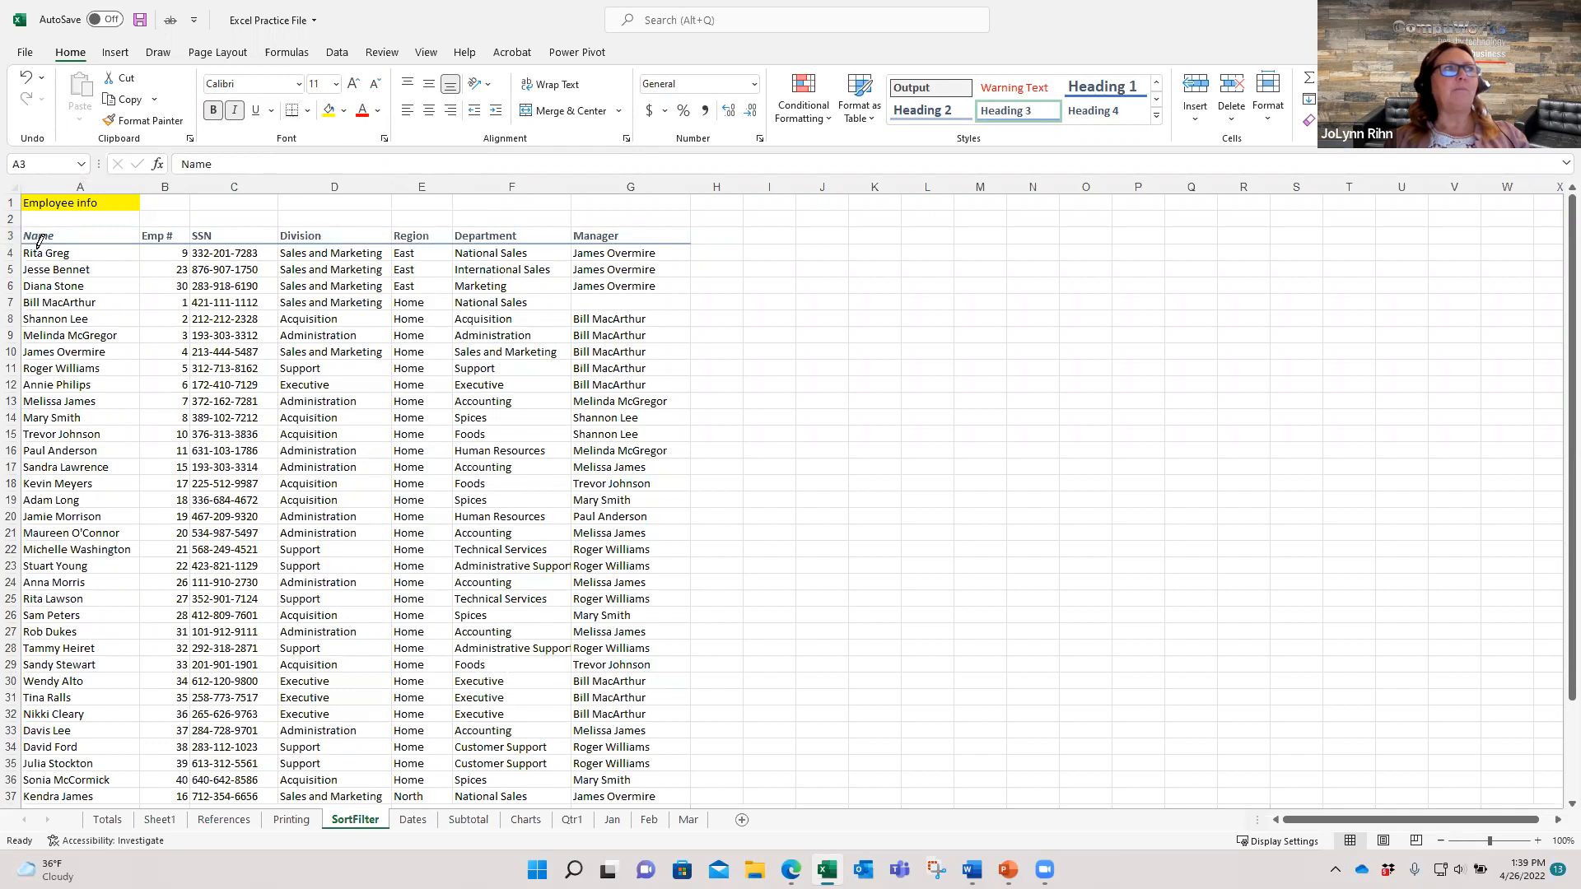
{"action": "left_click_drag", "start_coordinate": [25, 244], "coordinate": [117, 247]}
Fill the Name header cell with green and copy its formatting to G3:G19 in the Manager column with Format Painter
{"action": "left_click", "coordinate": [344, 112]}
{"action": "left_click", "coordinate": [397, 264]}
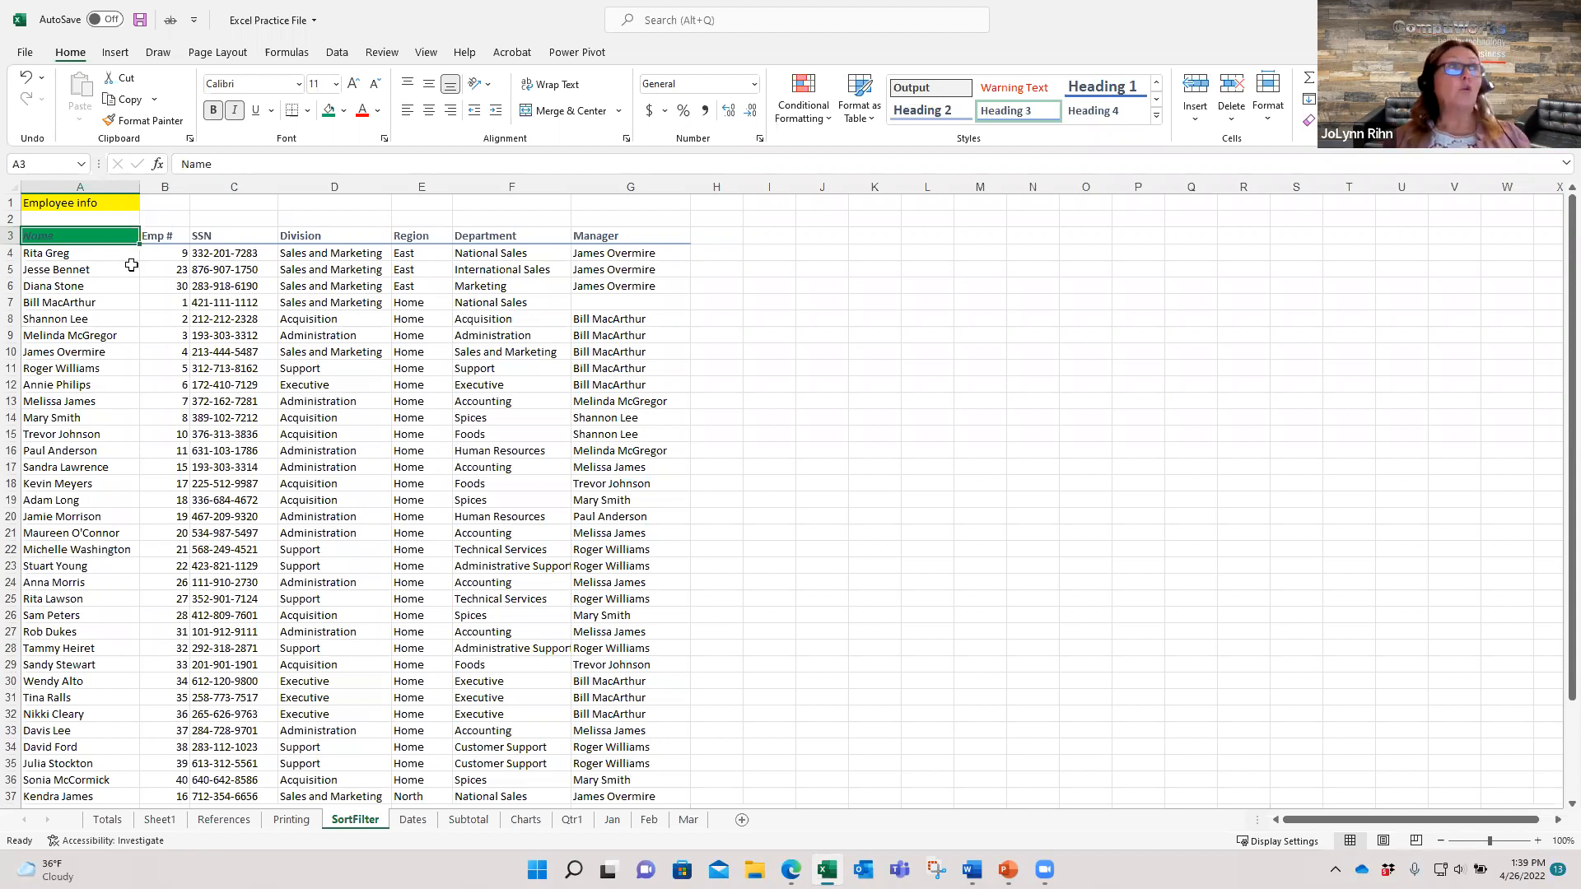
{"action": "left_click", "coordinate": [148, 122]}
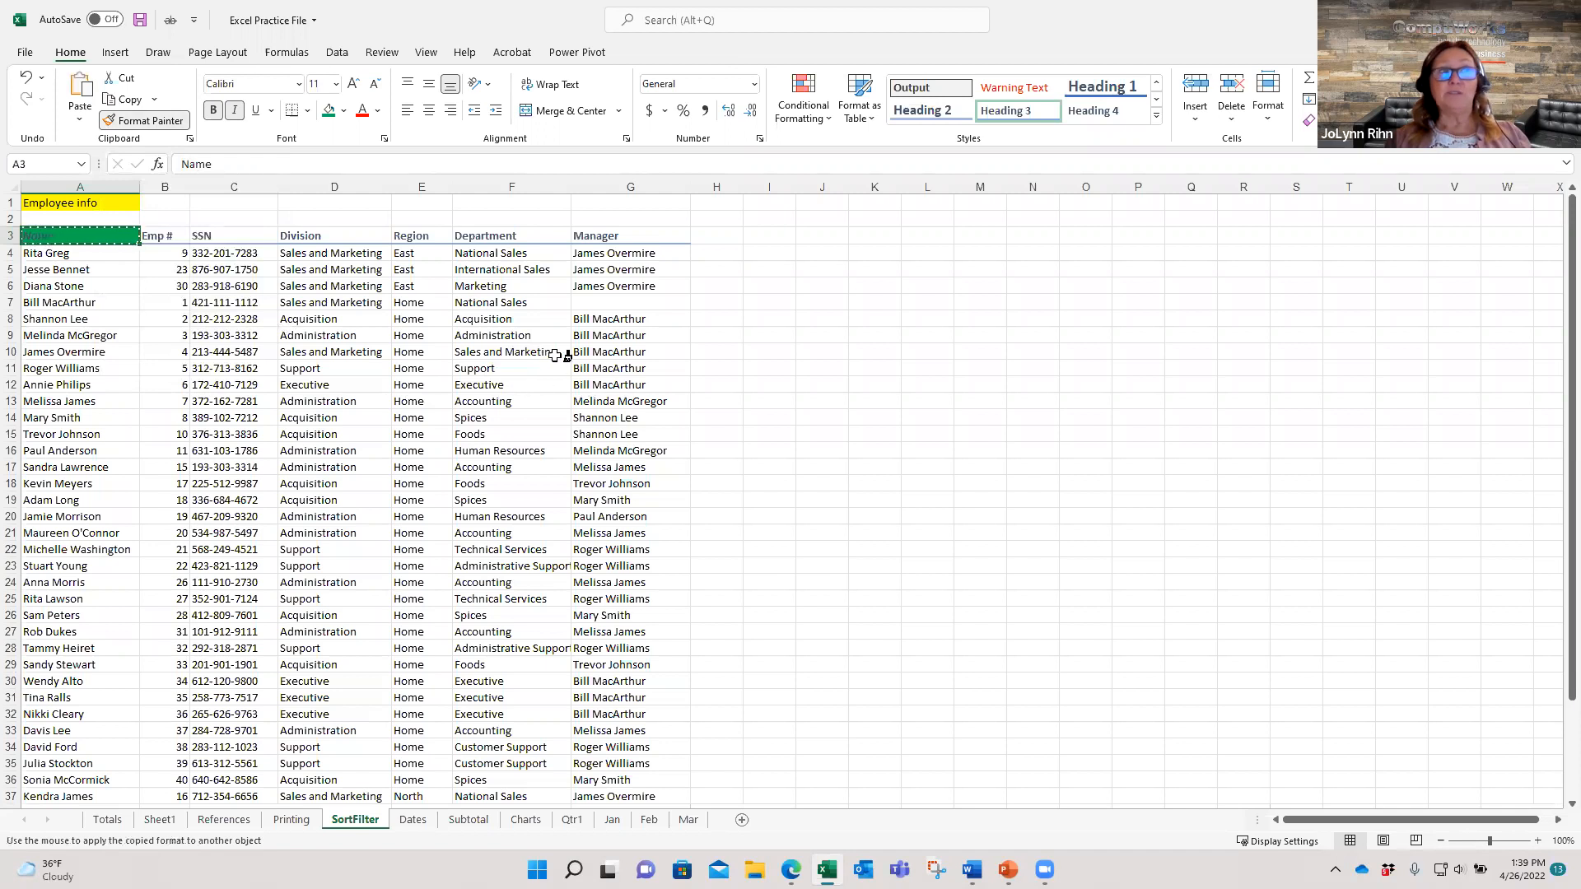
{"action": "left_click_drag", "start_coordinate": [645, 239], "coordinate": [618, 491]}
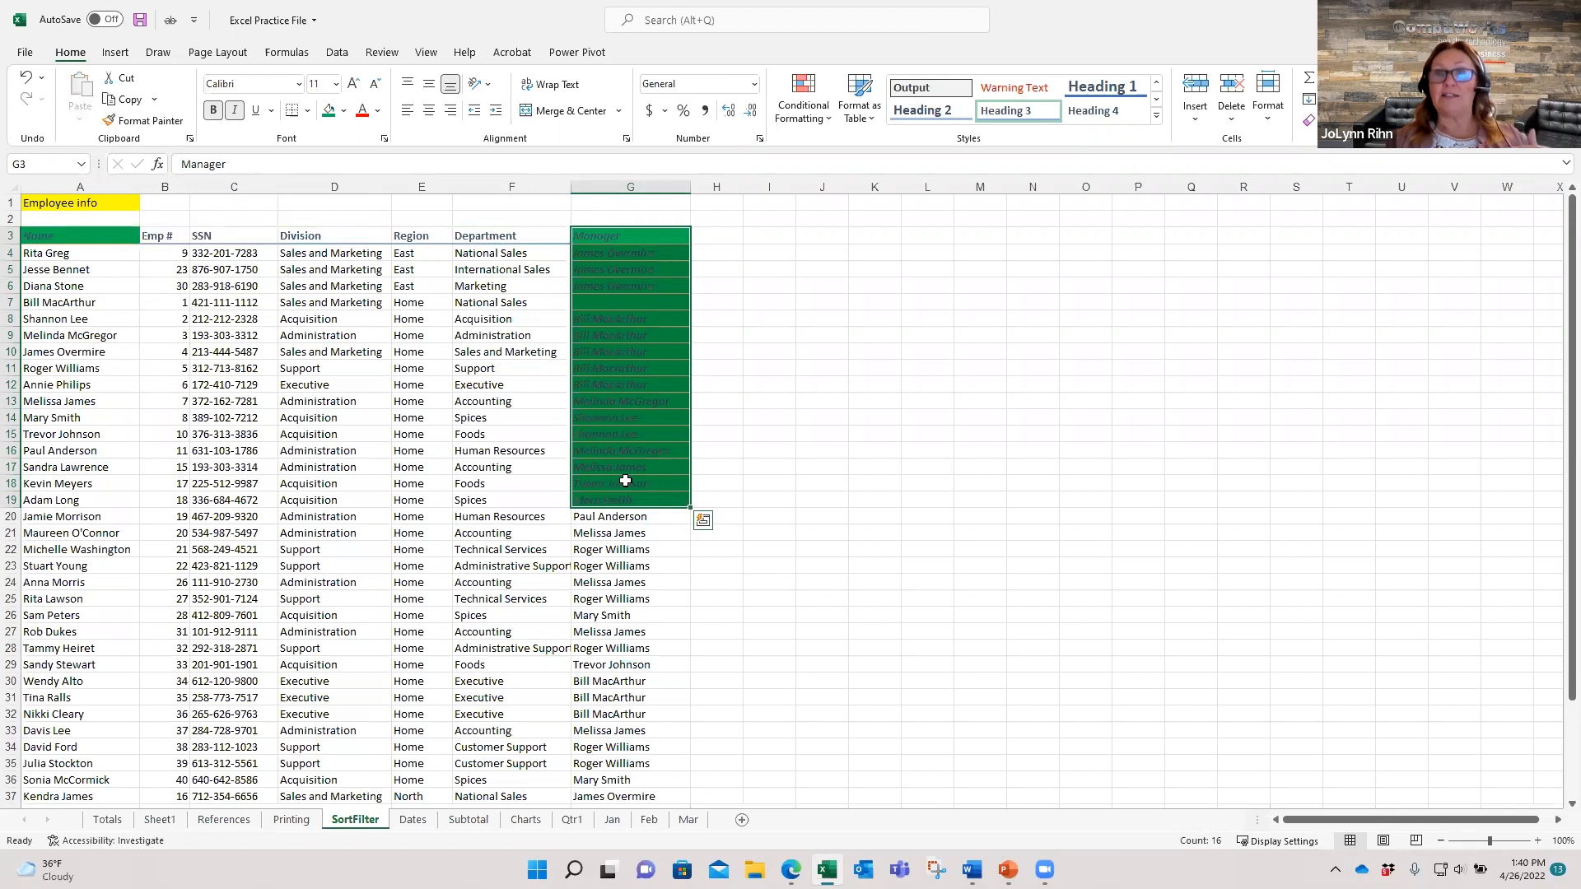
{"action": "left_click", "coordinate": [272, 351]}
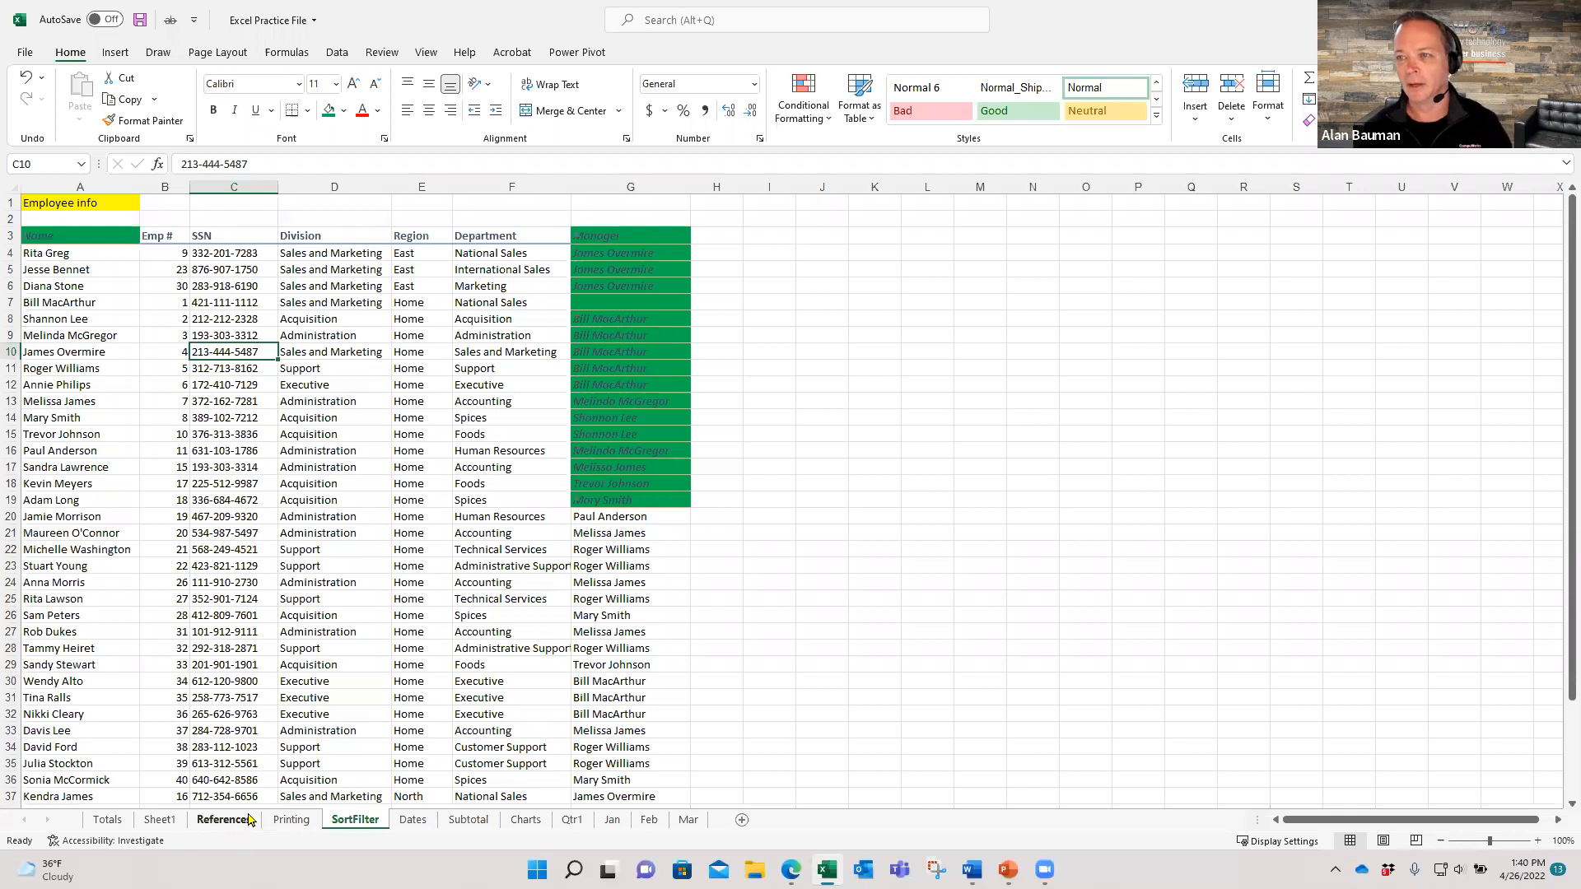
On the References sheet, browse the Date & Time and Lookup & Reference functions for cell I4 and open the help on Excel functions
{"action": "left_click", "coordinate": [224, 819]}
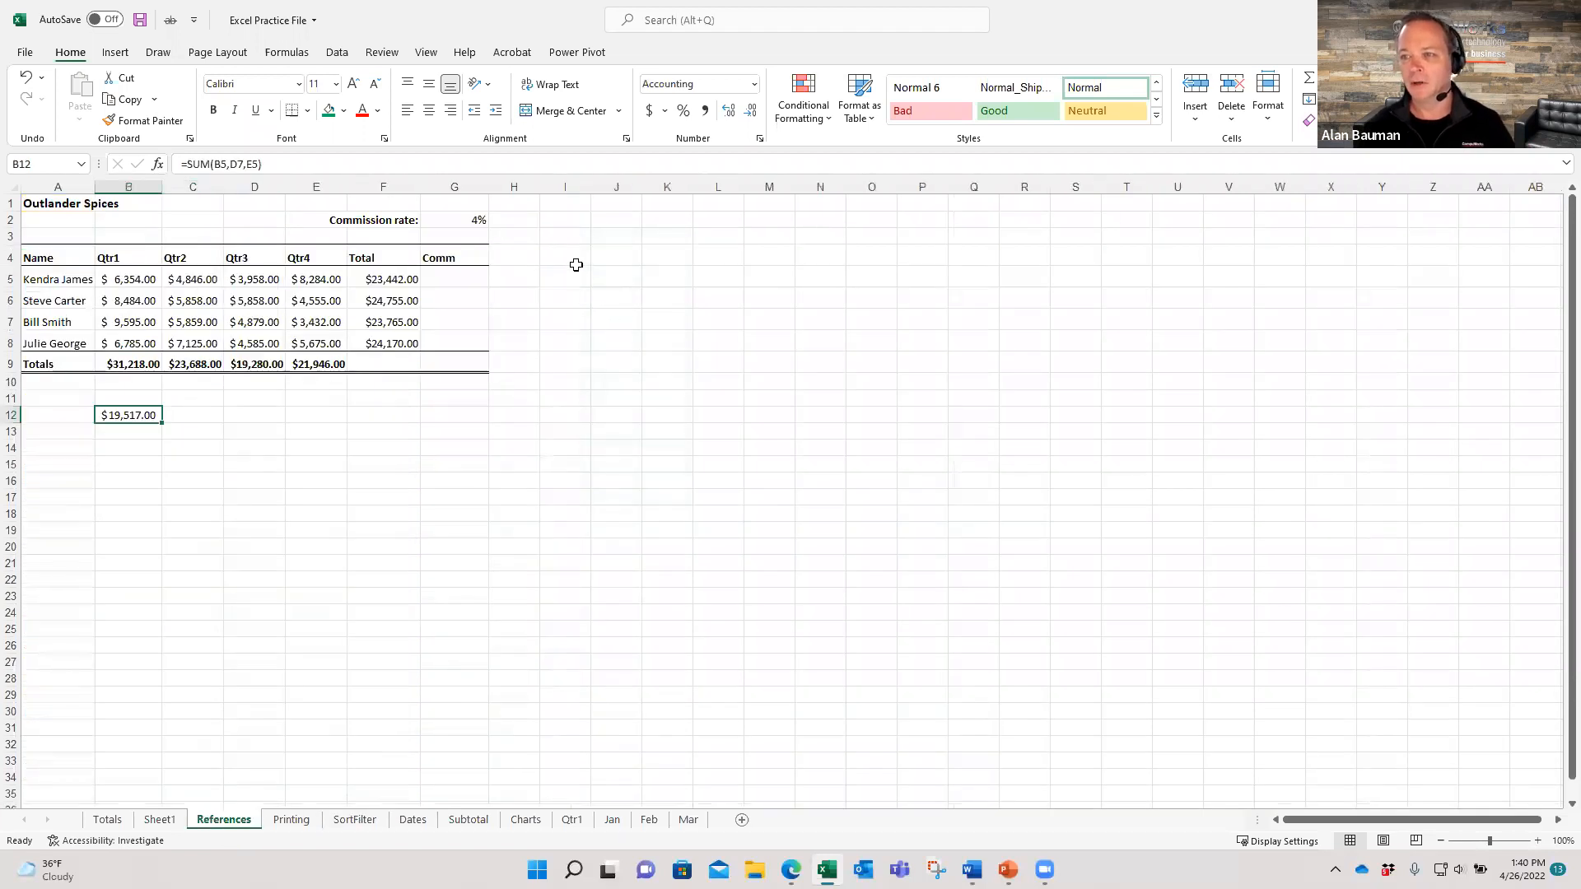
{"action": "left_click", "coordinate": [577, 265]}
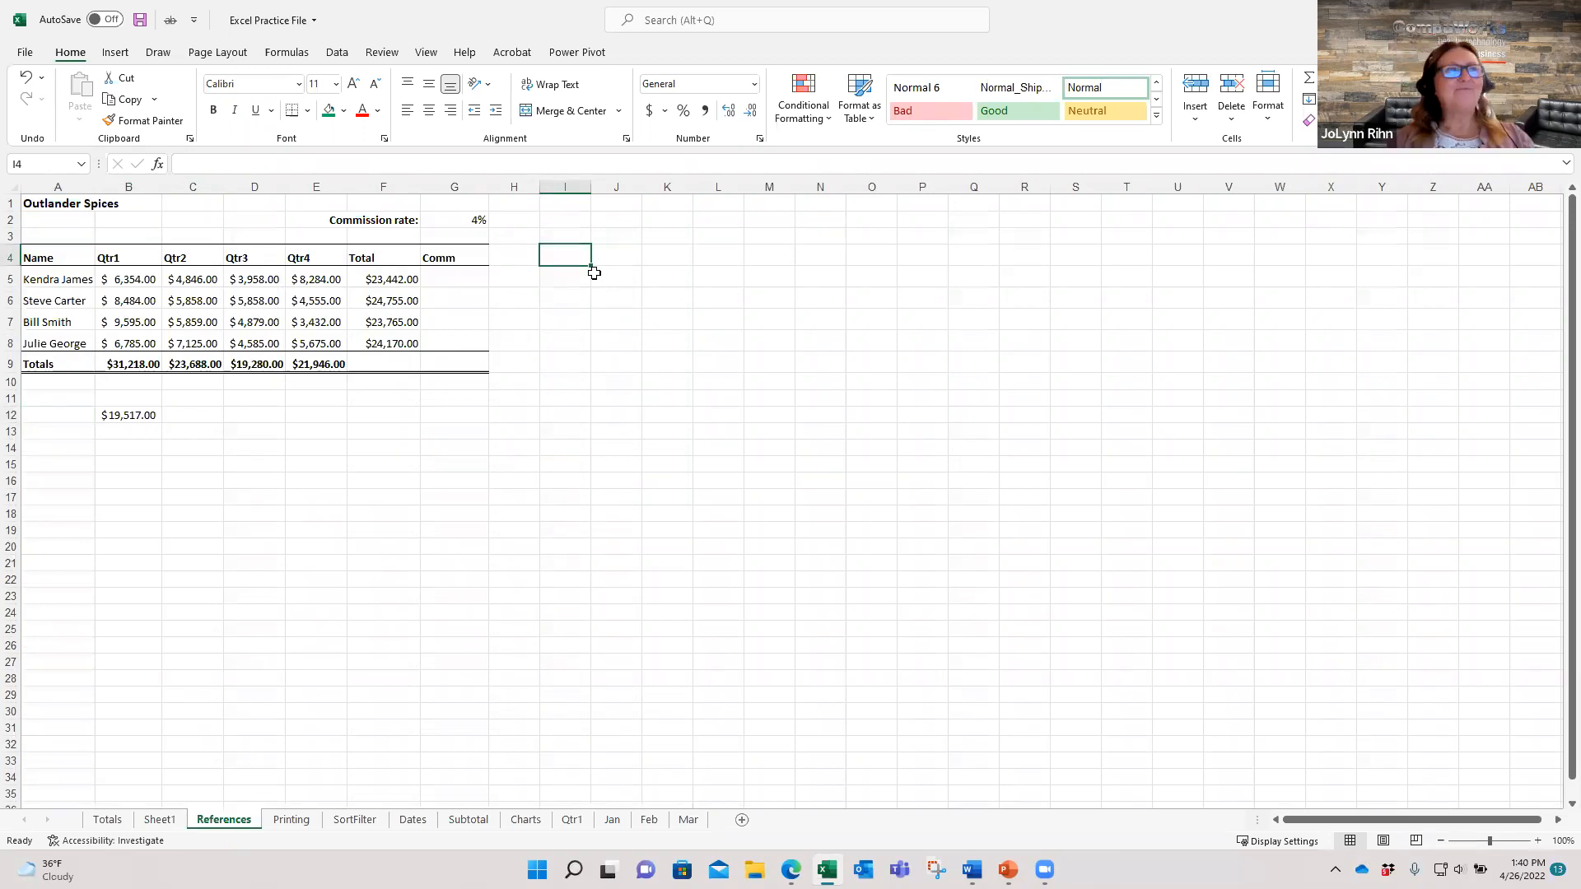
{"action": "left_click", "coordinate": [279, 55]}
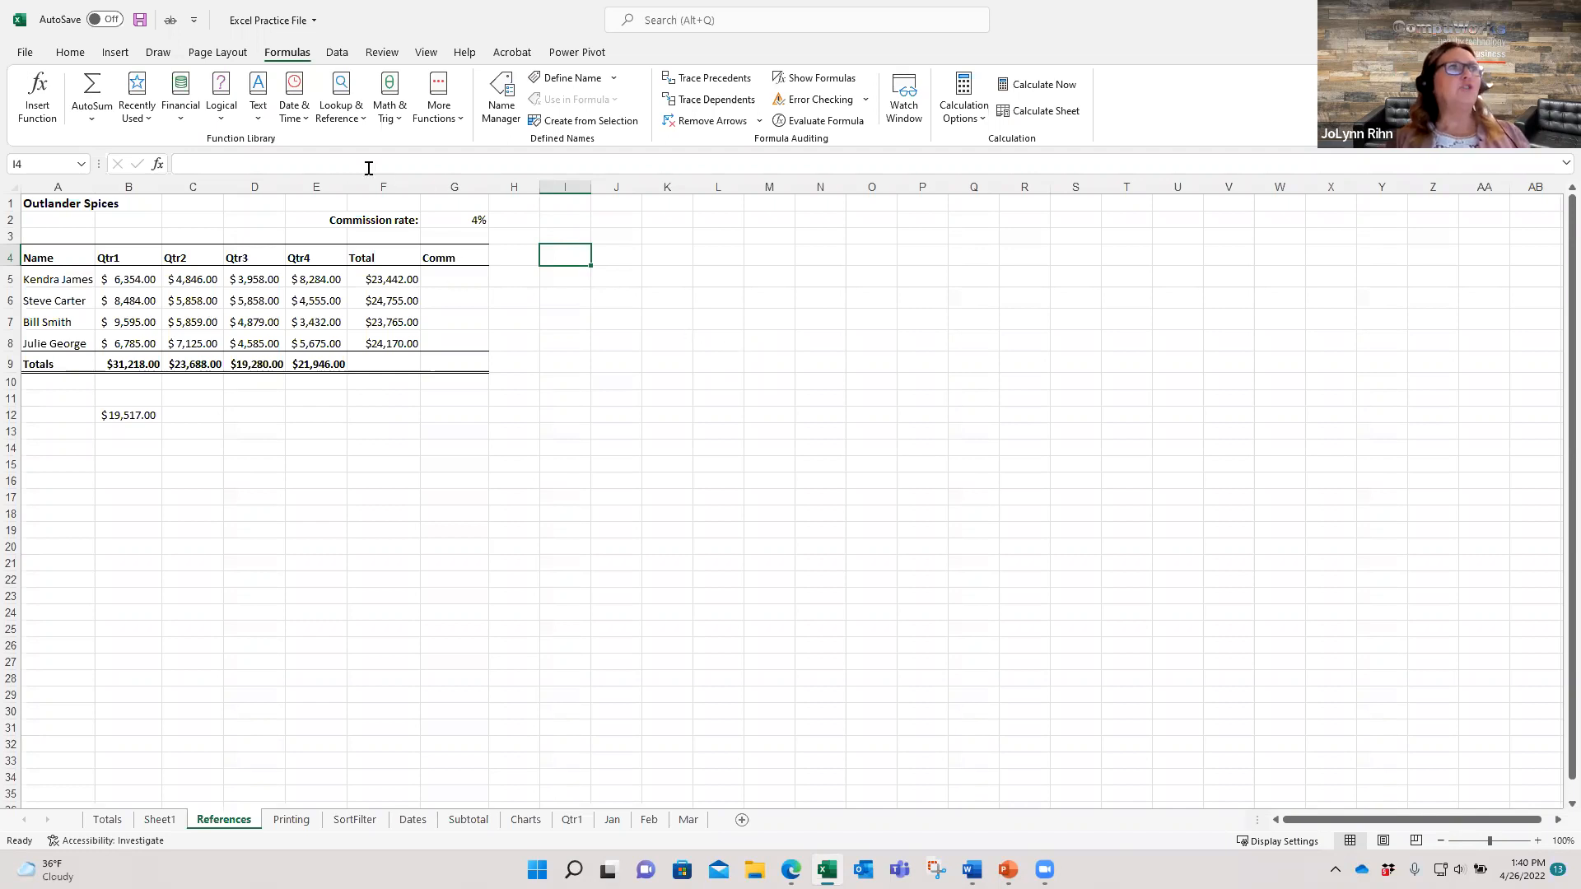
{"action": "left_click", "coordinate": [294, 117]}
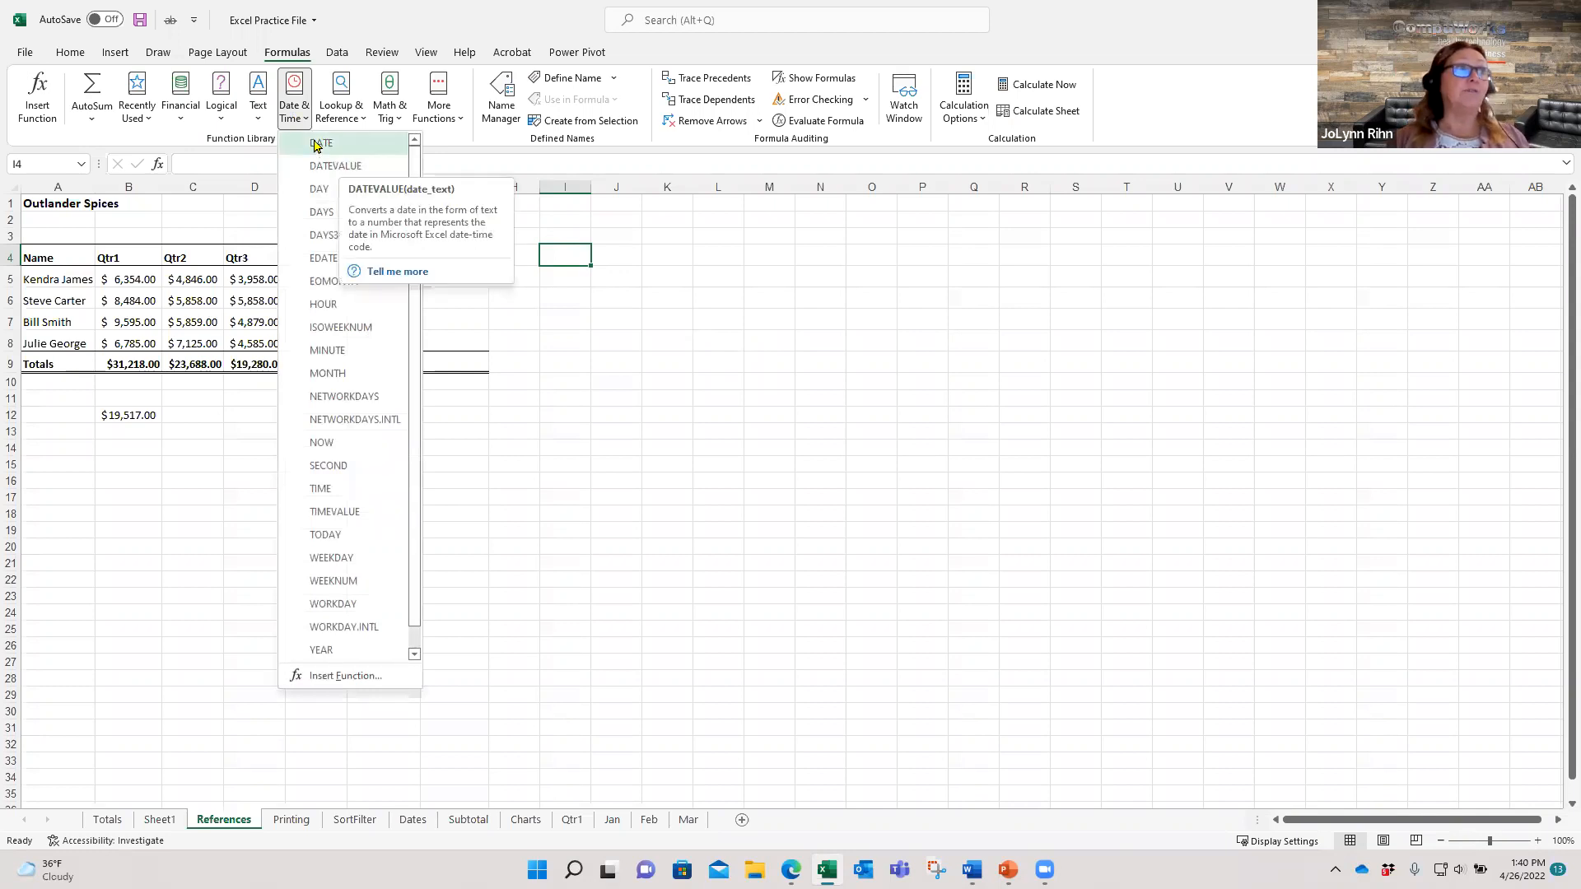
{"action": "left_click", "coordinate": [341, 107]}
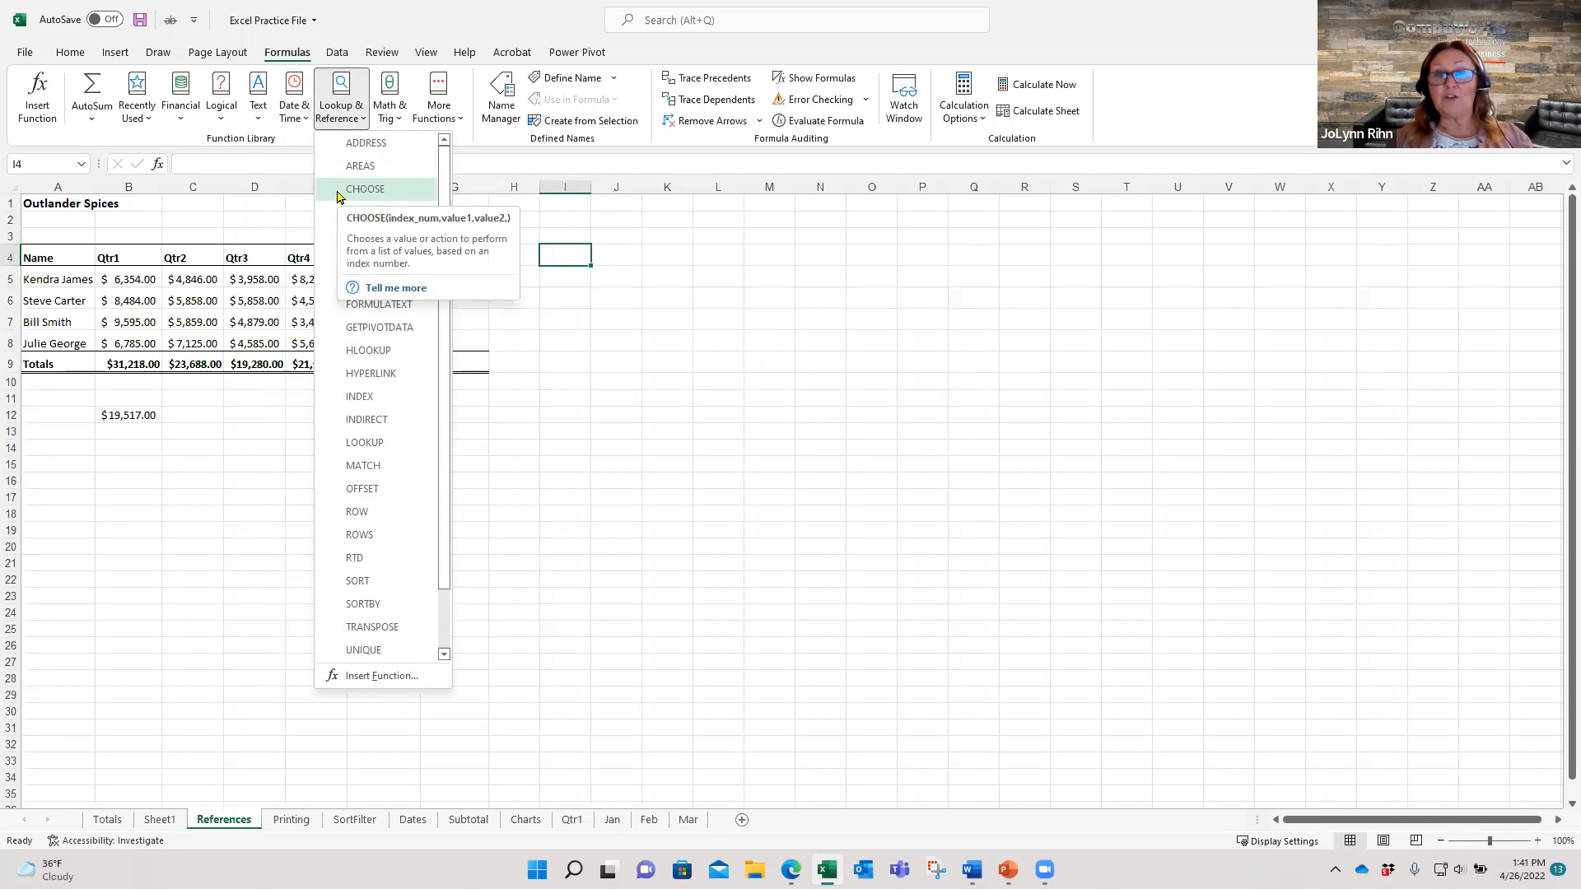
{"action": "left_click", "coordinate": [396, 289]}
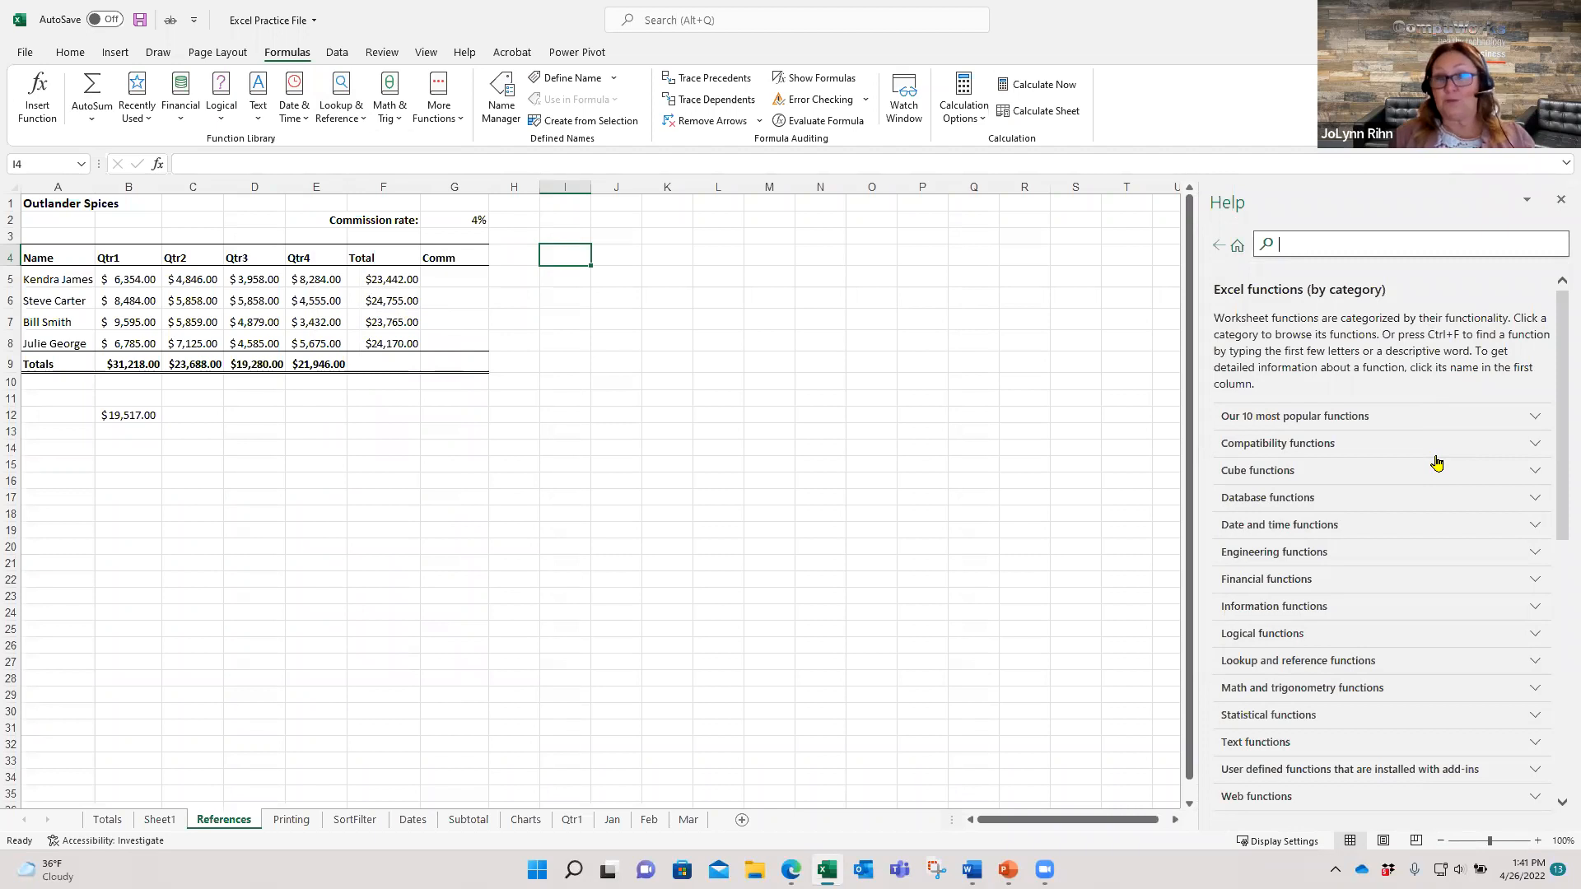
Find the PMT function among the Financial functions in Help and read its syntax, arguments, remarks and example
{"action": "left_click", "coordinate": [1245, 579]}
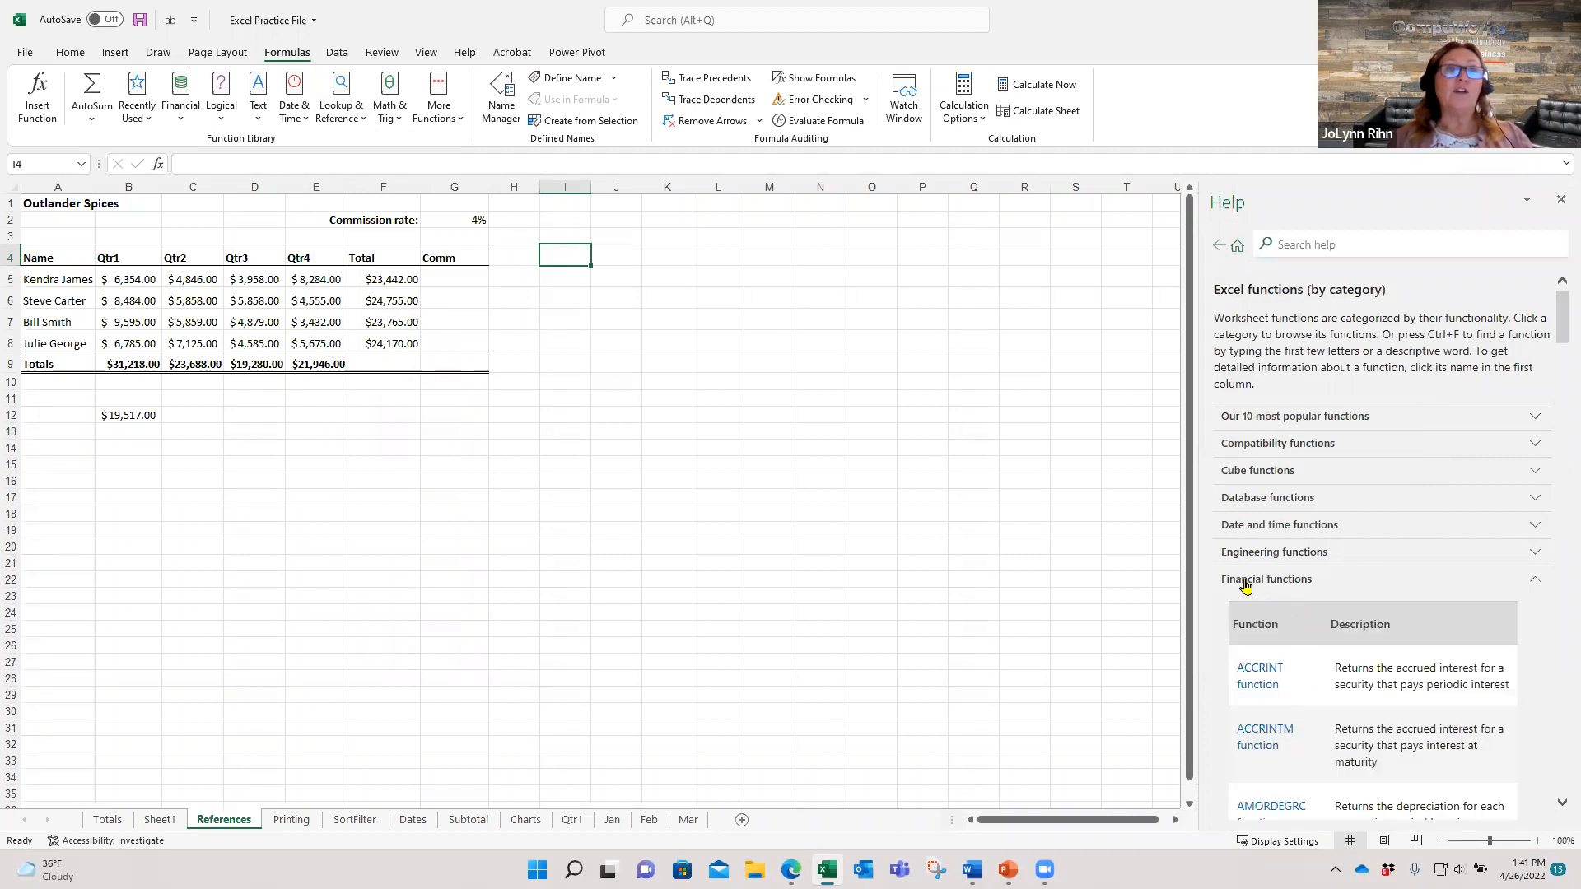
{"action": "scroll", "coordinate": [1363, 624], "scroll_direction": "down", "scroll_amount": 8}
{"action": "scroll", "coordinate": [1366, 624], "scroll_direction": "down", "scroll_amount": 15}
{"action": "scroll", "coordinate": [1371, 636], "scroll_direction": "down", "scroll_amount": 5}
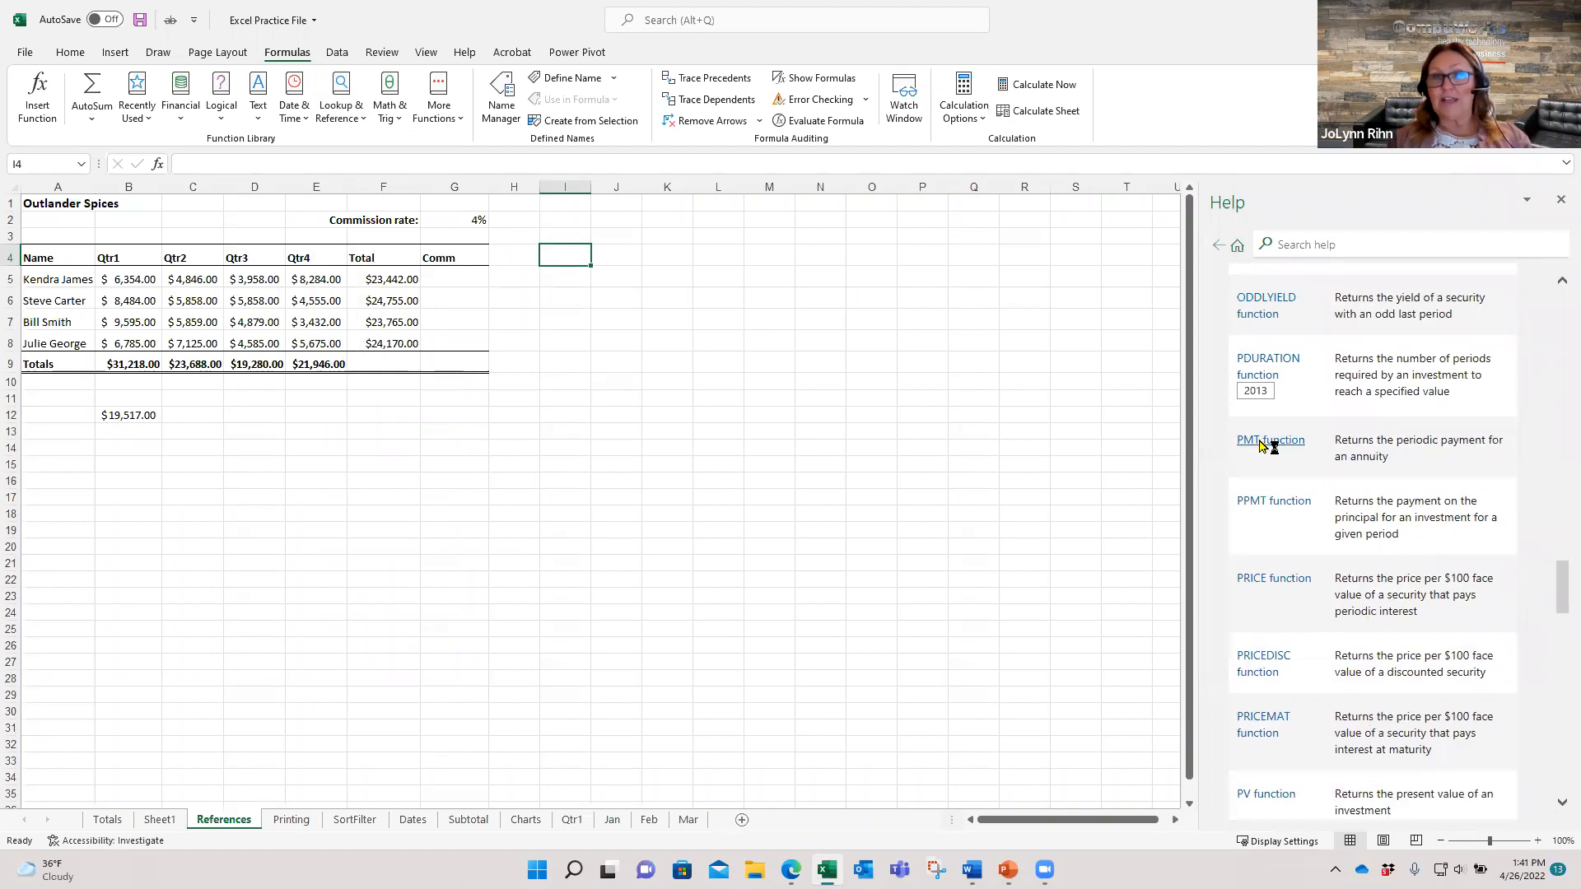
{"action": "left_click", "coordinate": [1260, 442]}
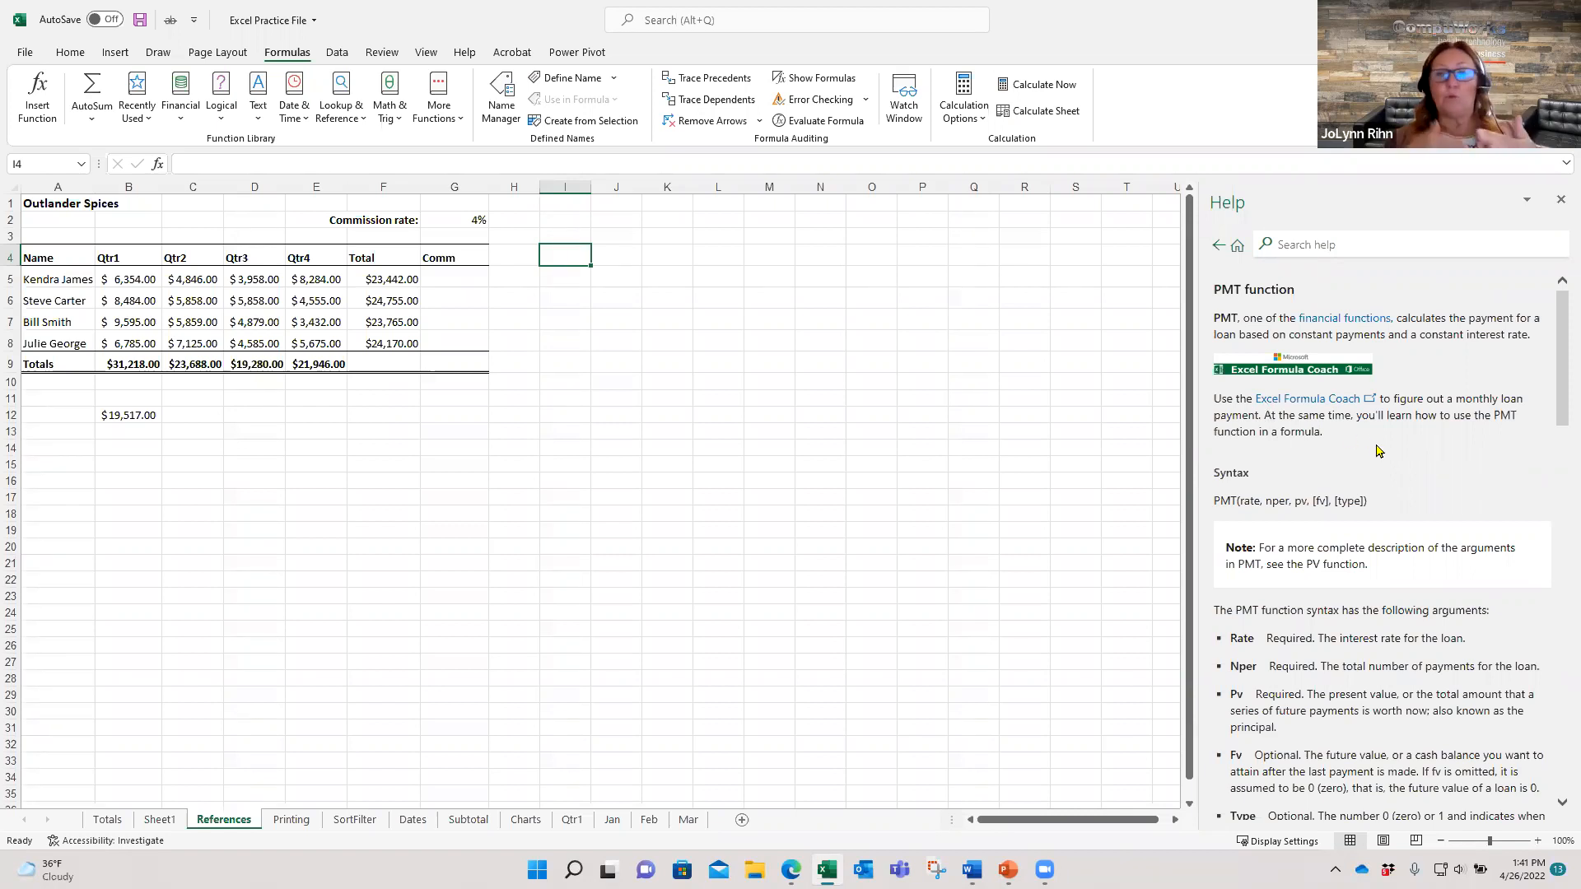
{"action": "scroll", "coordinate": [1381, 453], "scroll_direction": "down", "scroll_amount": 10}
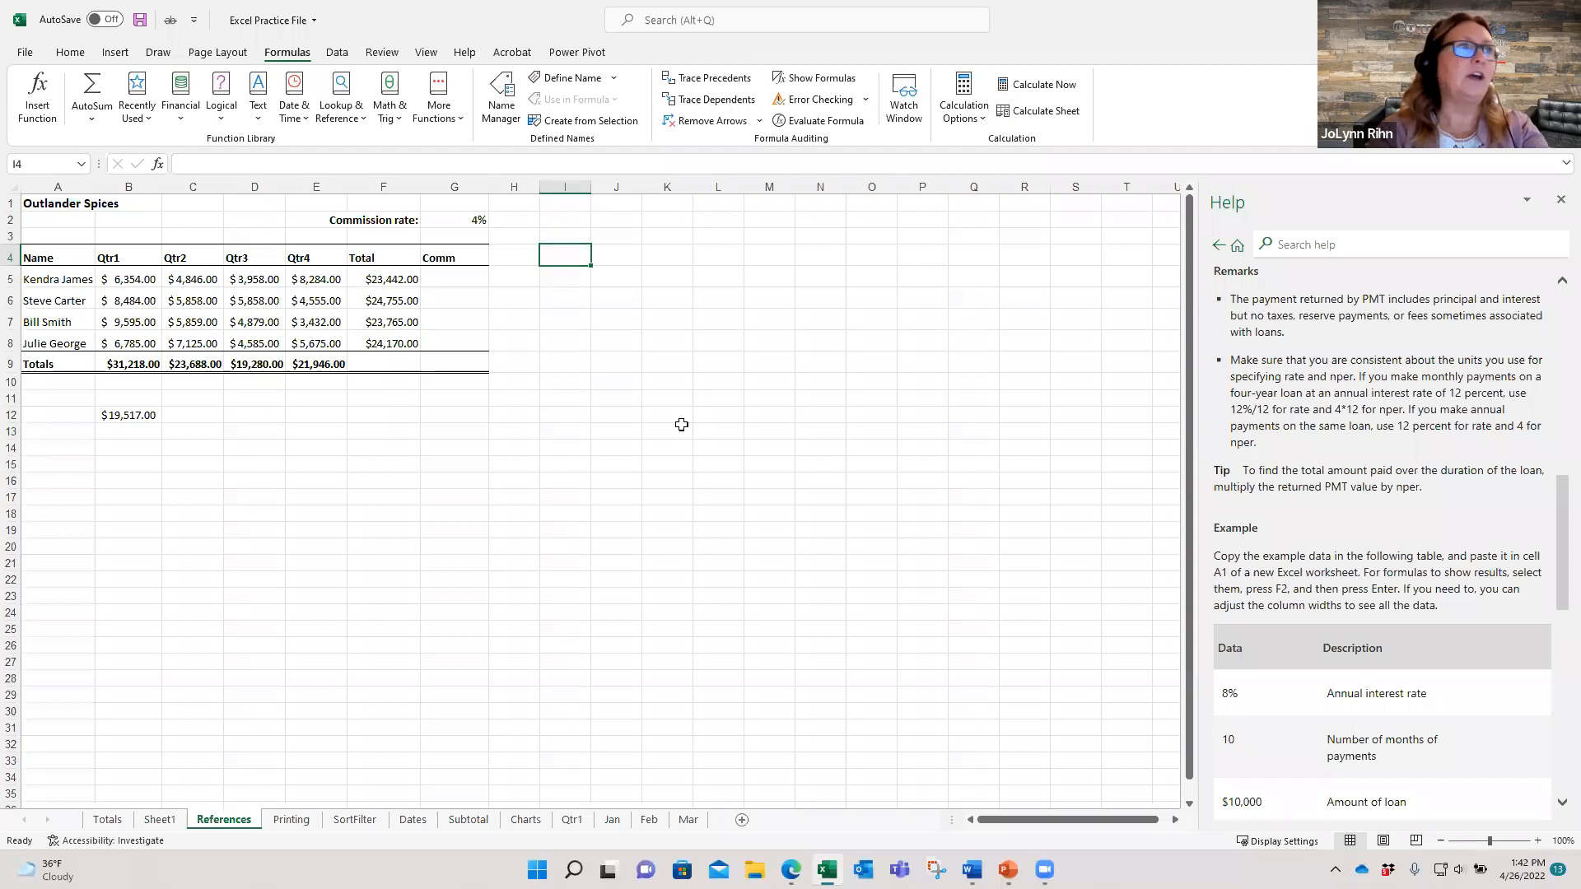
Start a SUMIF formula in cell I4 of the References sheet and open its function arguments
{"action": "left_click", "coordinate": [529, 258]}
{"action": "left_click", "coordinate": [576, 260]}
{"action": "type", "text": "=sum"}
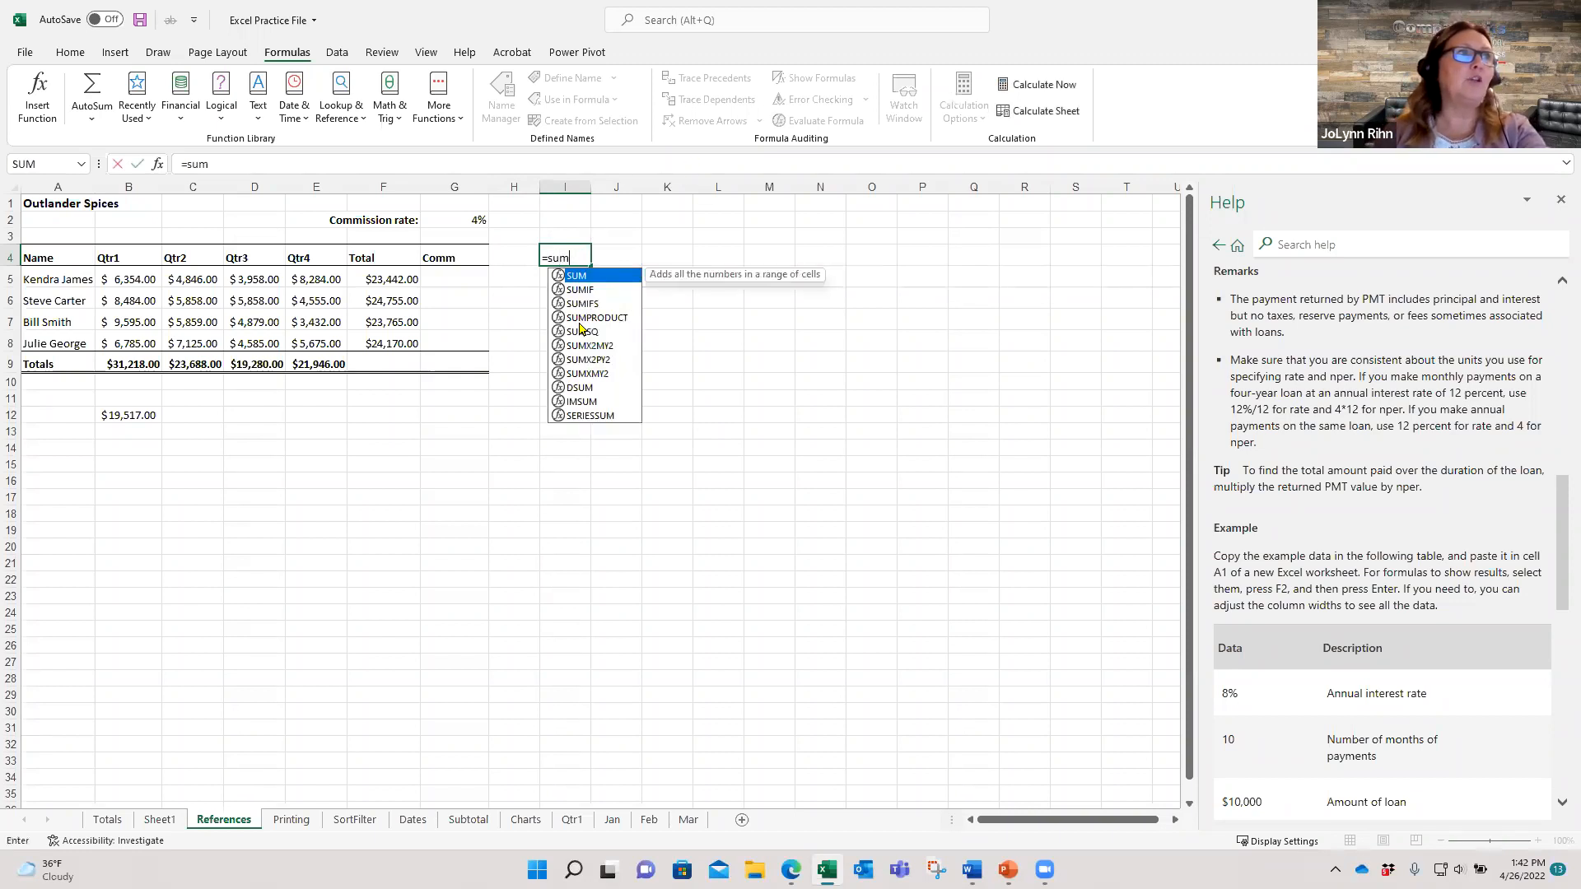
{"action": "double_click", "coordinate": [585, 290]}
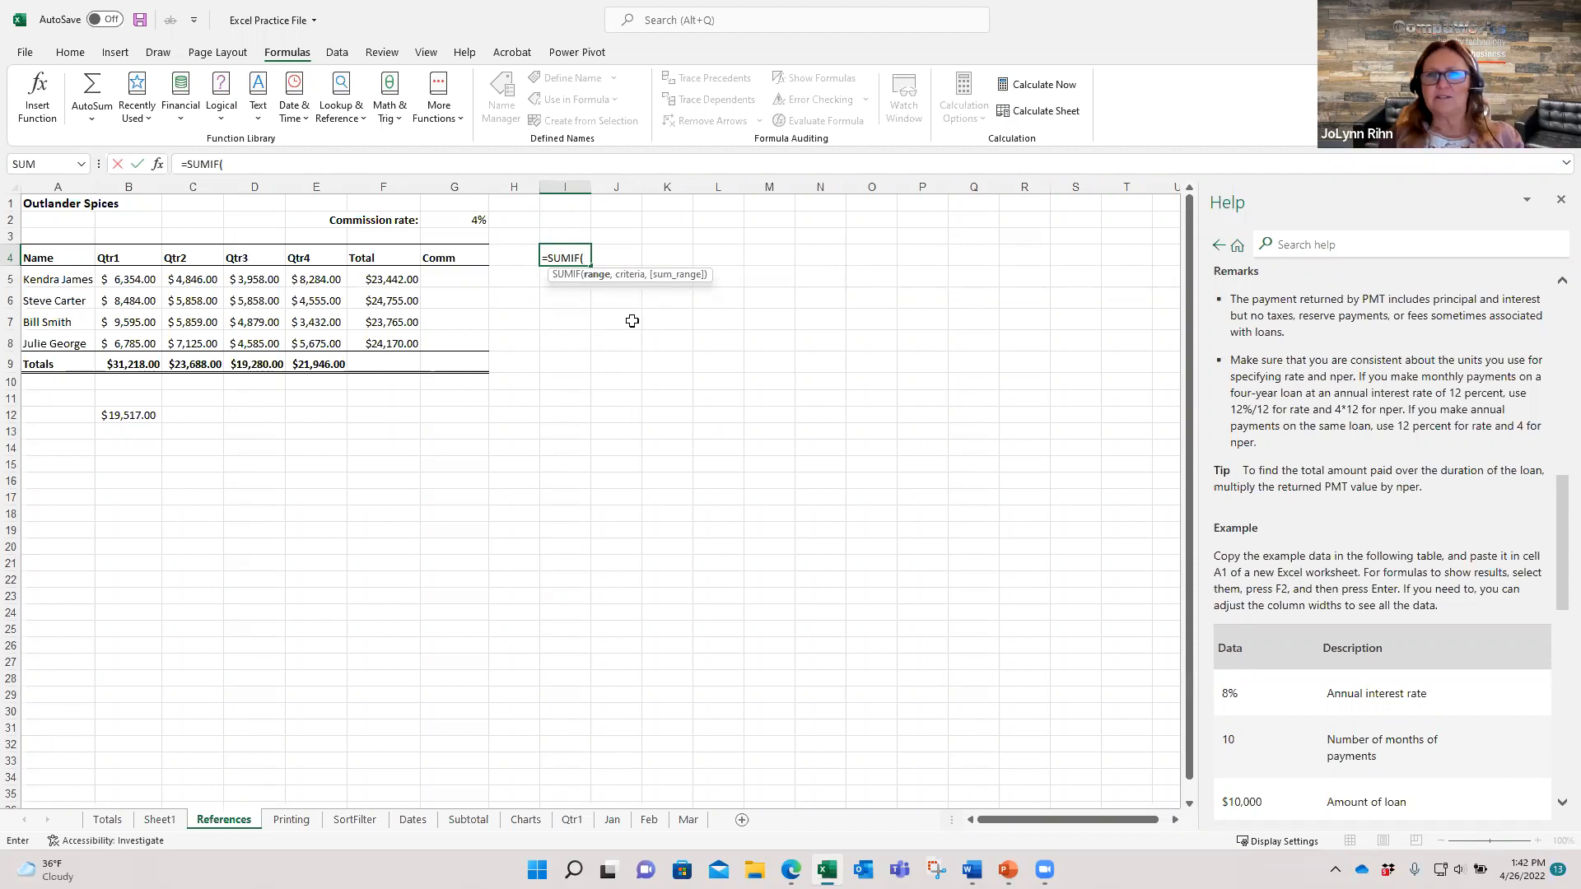
{"action": "left_click", "coordinate": [158, 165]}
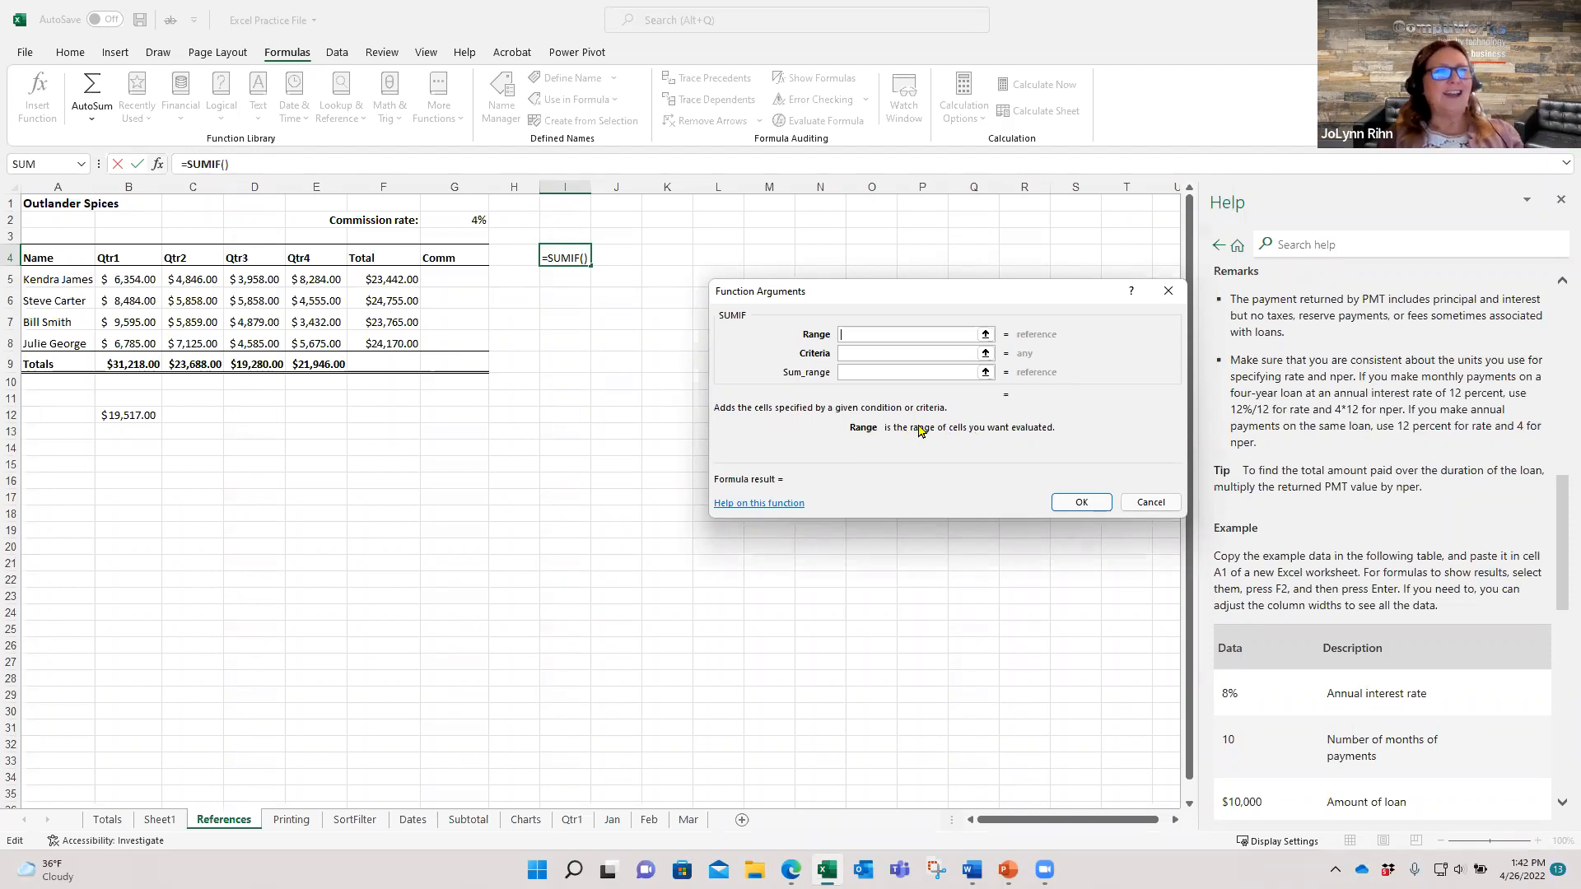
Read the online help page for SUMIF down to its examples, and close the function arguments and Help without entering the formula
{"action": "left_click", "coordinate": [746, 504]}
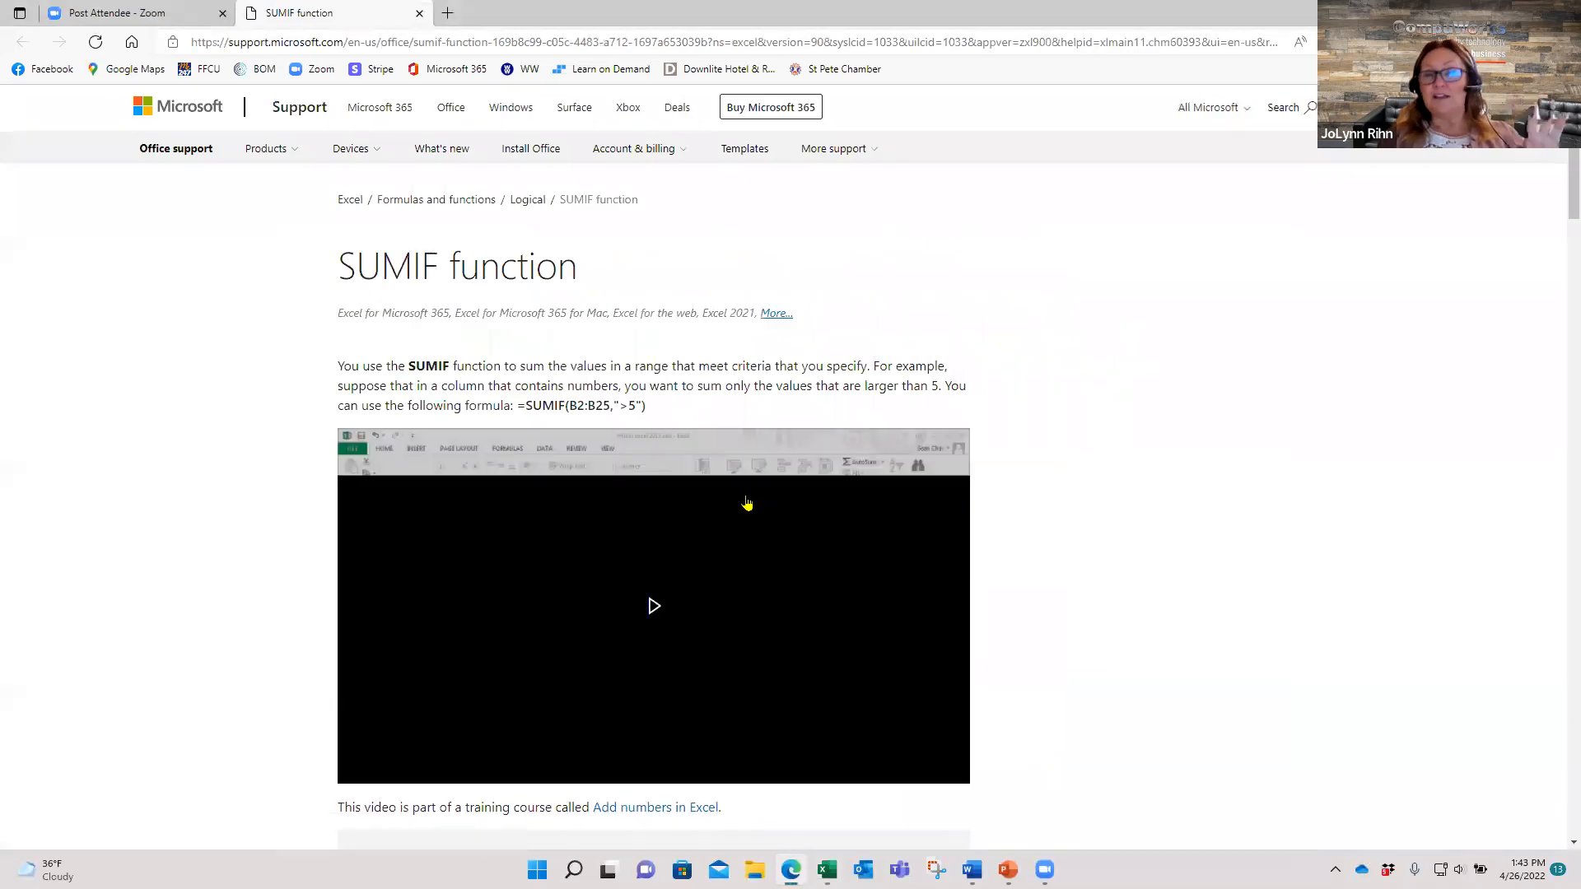
{"action": "scroll", "coordinate": [751, 499], "scroll_direction": "down", "scroll_amount": 13}
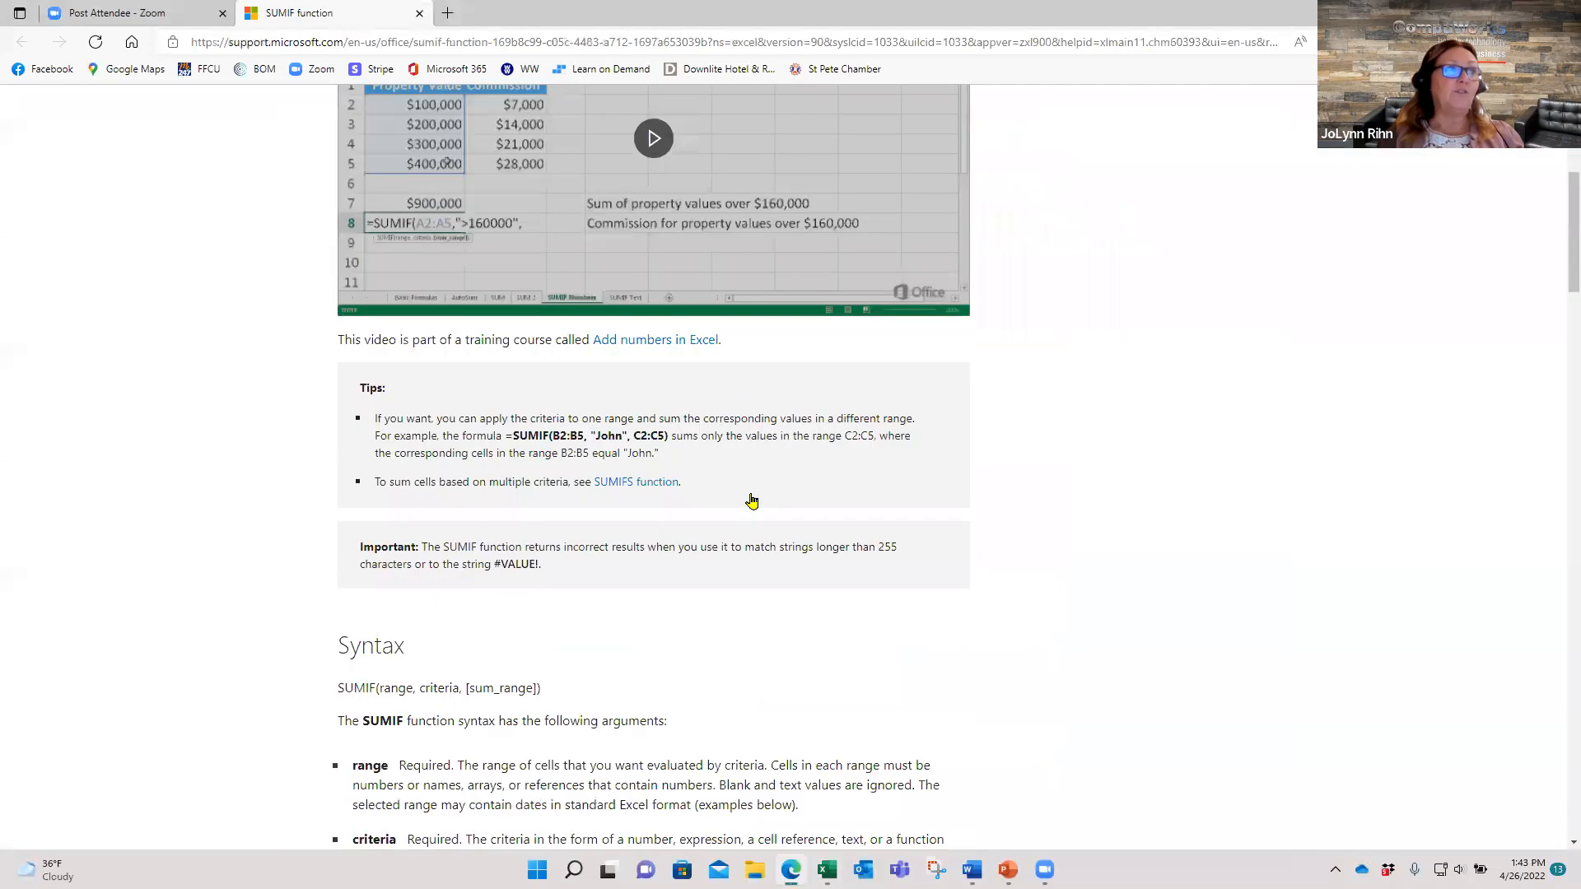
{"action": "scroll", "coordinate": [752, 499], "scroll_direction": "down", "scroll_amount": 5}
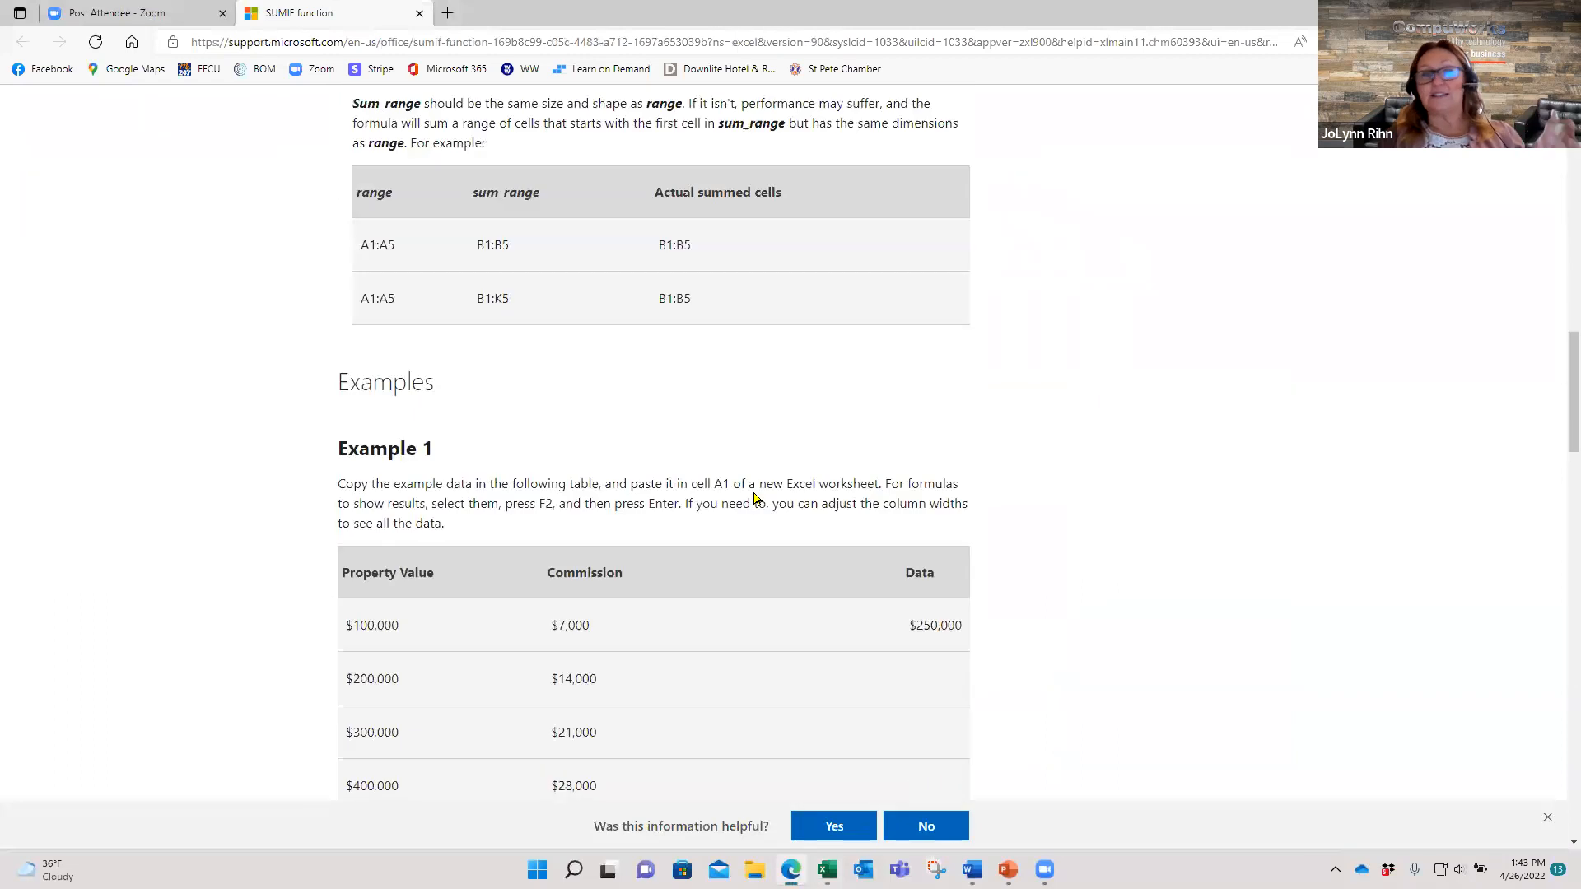
{"action": "scroll", "coordinate": [663, 423], "scroll_direction": "down", "scroll_amount": 10}
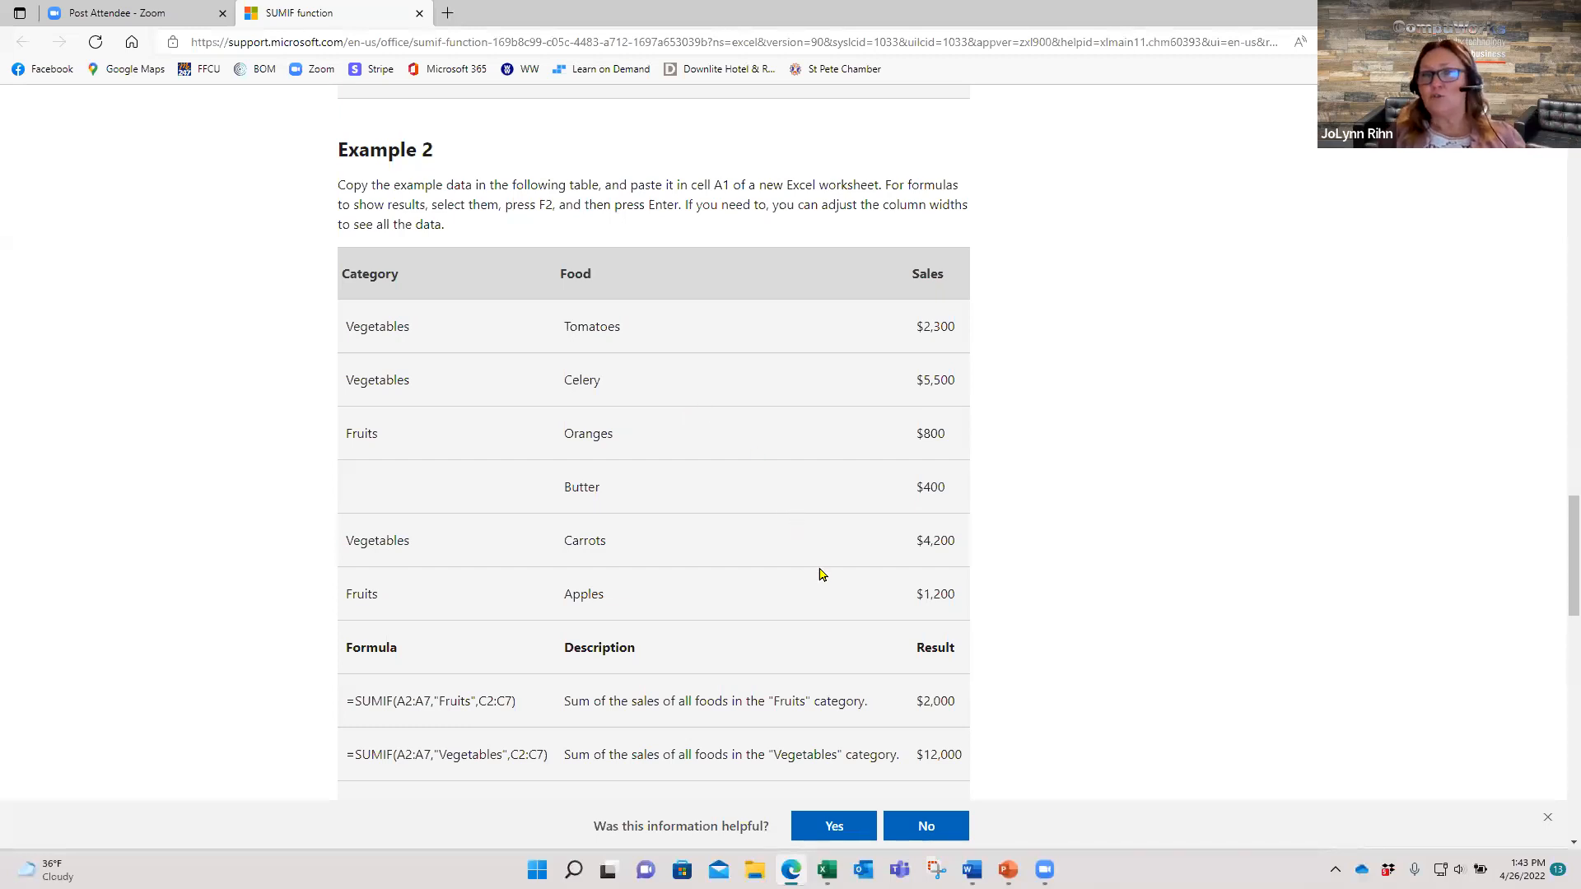
{"action": "left_click", "coordinate": [826, 870]}
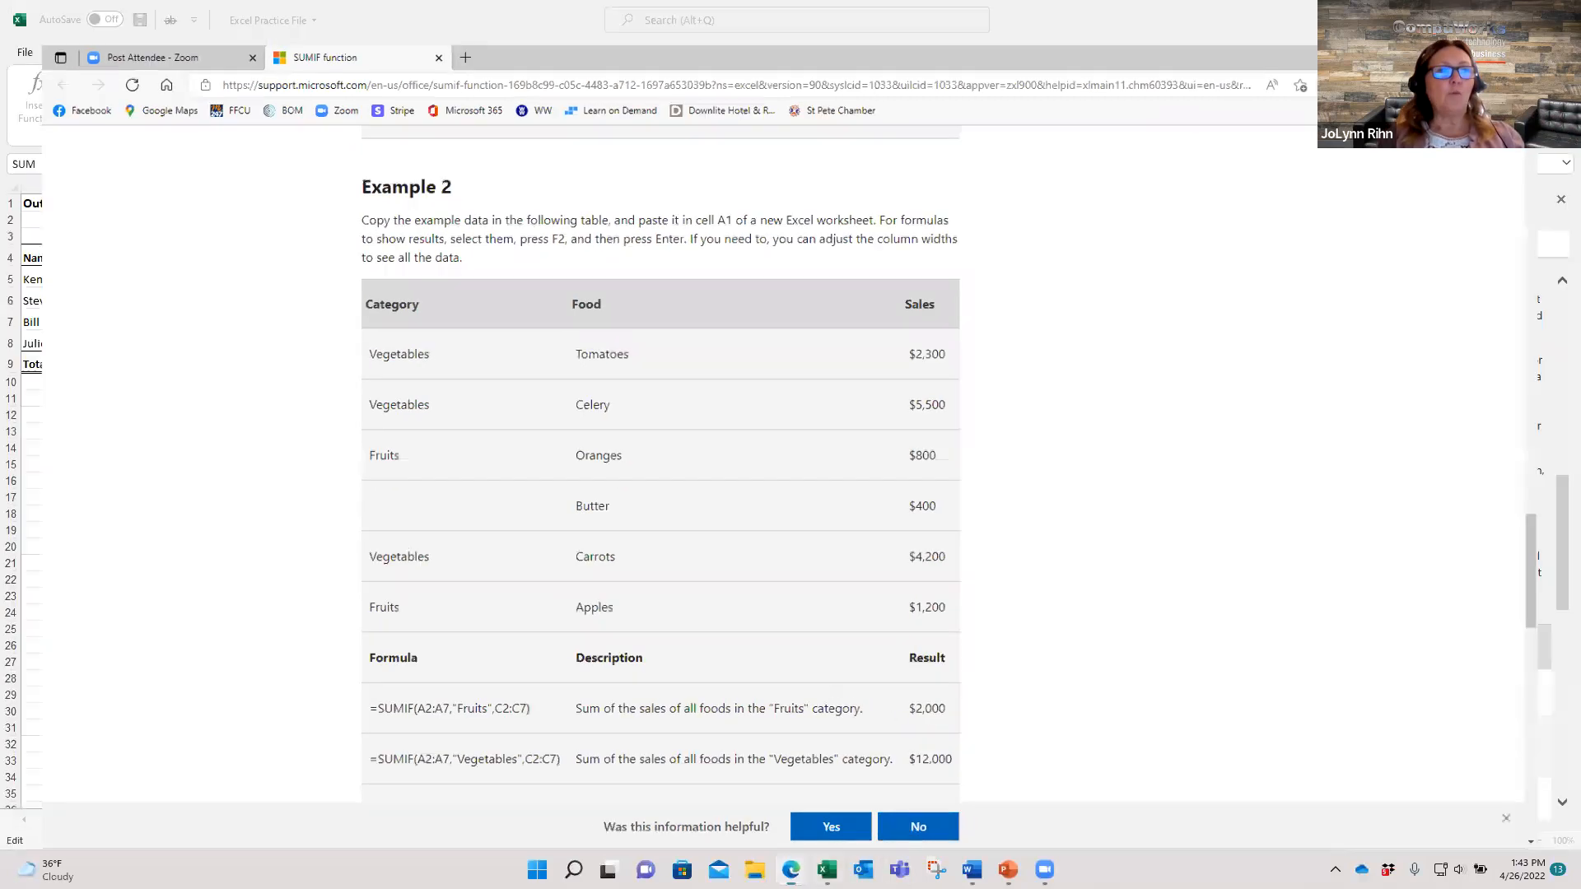
{"action": "left_click", "coordinate": [1153, 503]}
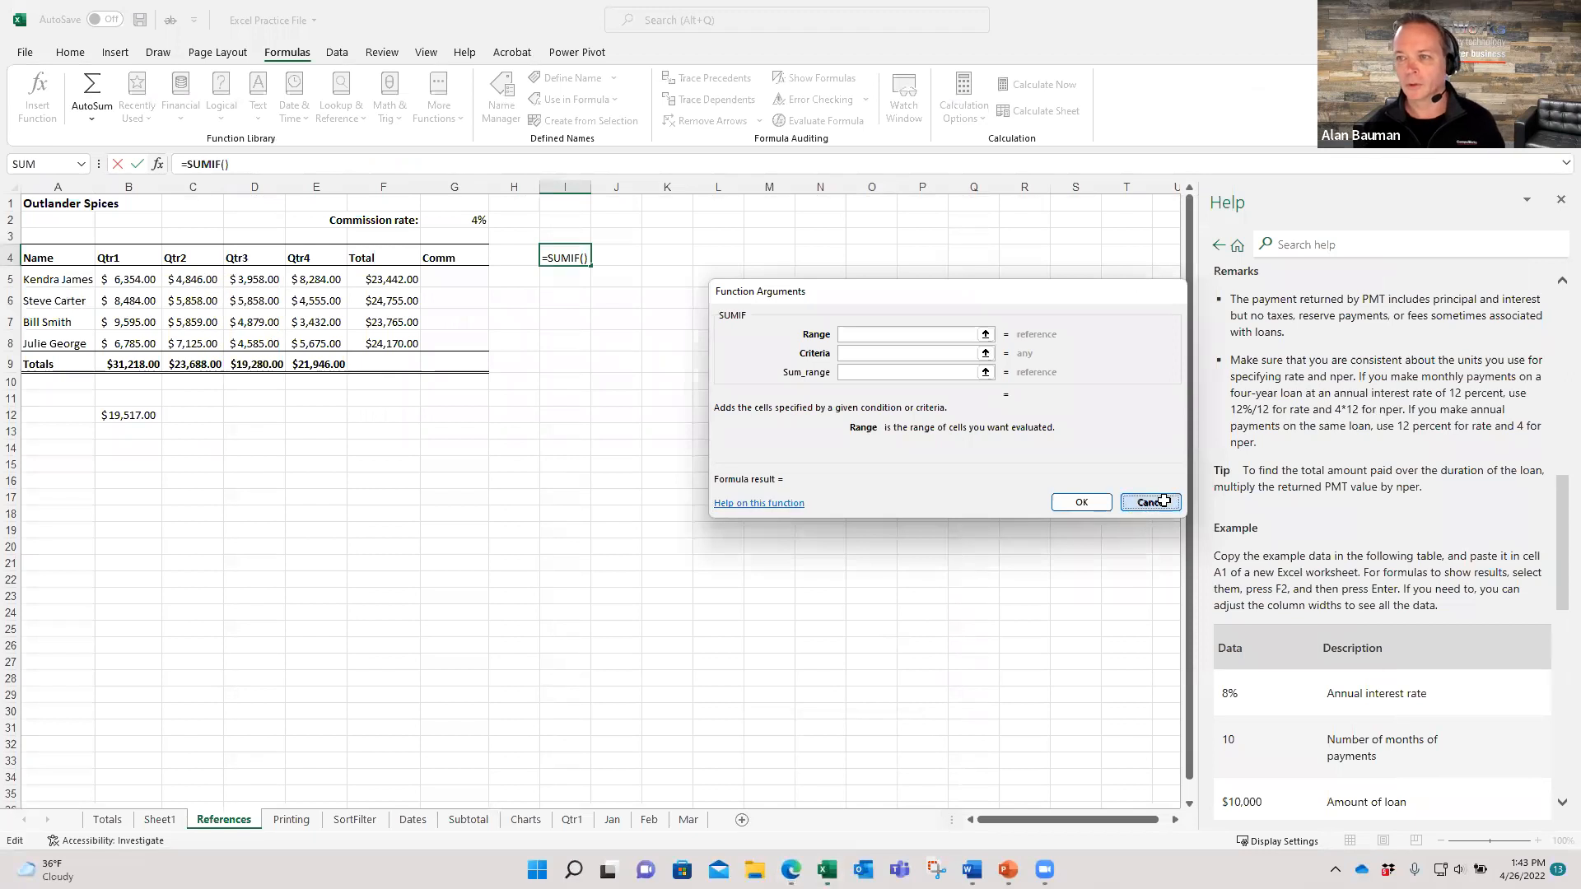
{"action": "left_click", "coordinate": [1561, 199]}
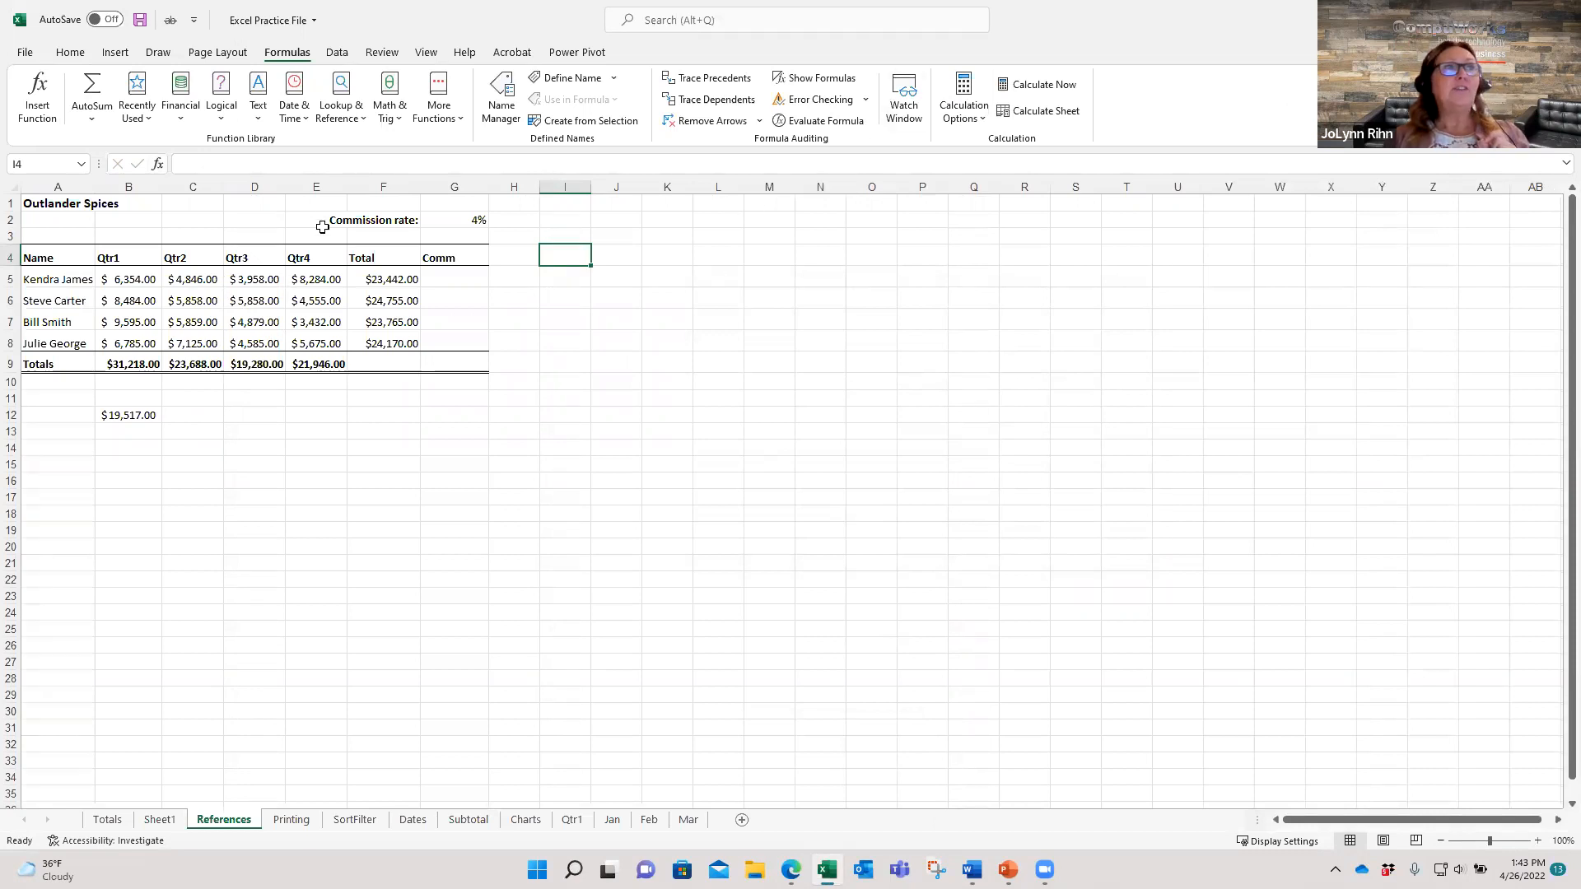
Search the insertable functions for "add numbers based on a criteria" and for "add numbers", and close the search without inserting a function in cell I4
{"action": "left_click", "coordinate": [159, 164]}
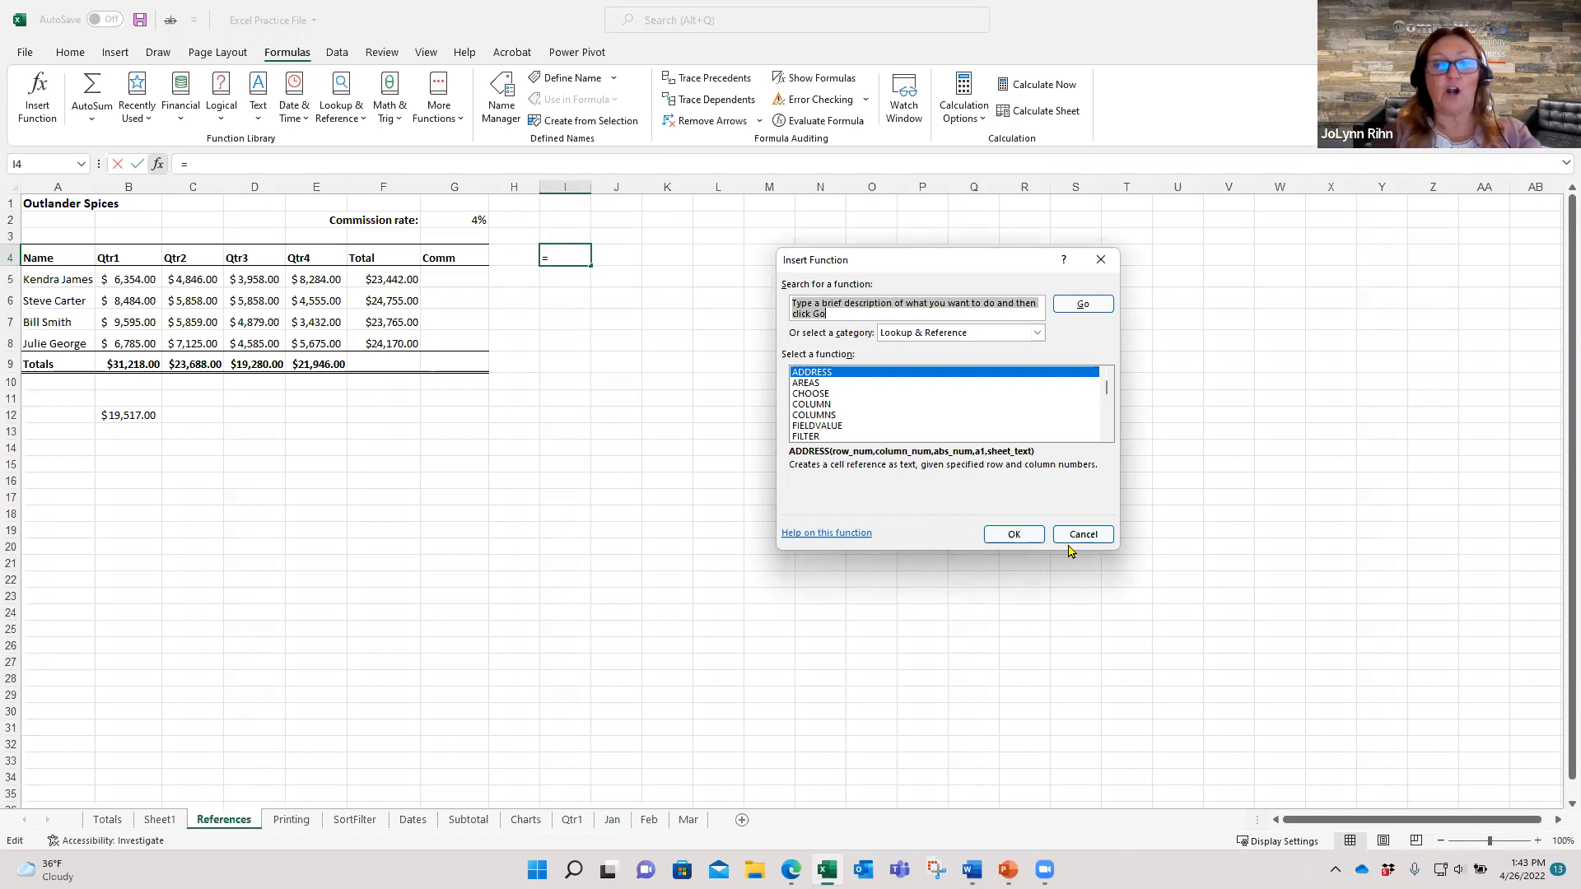
{"action": "type", "text": "add numbers based on a criteria"}
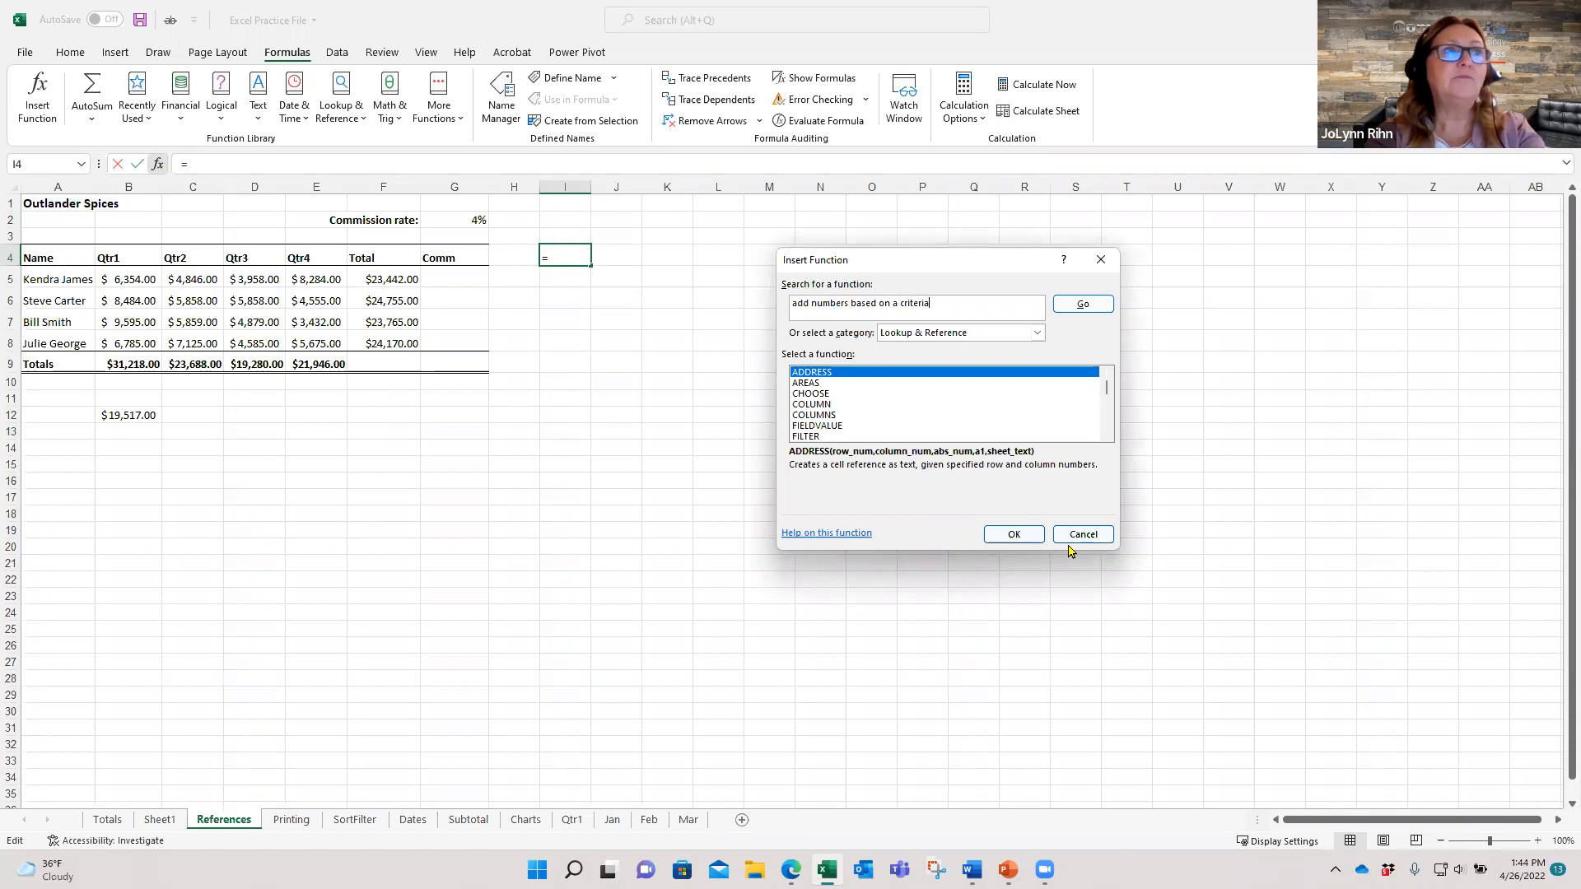
{"action": "key", "text": "Return"}
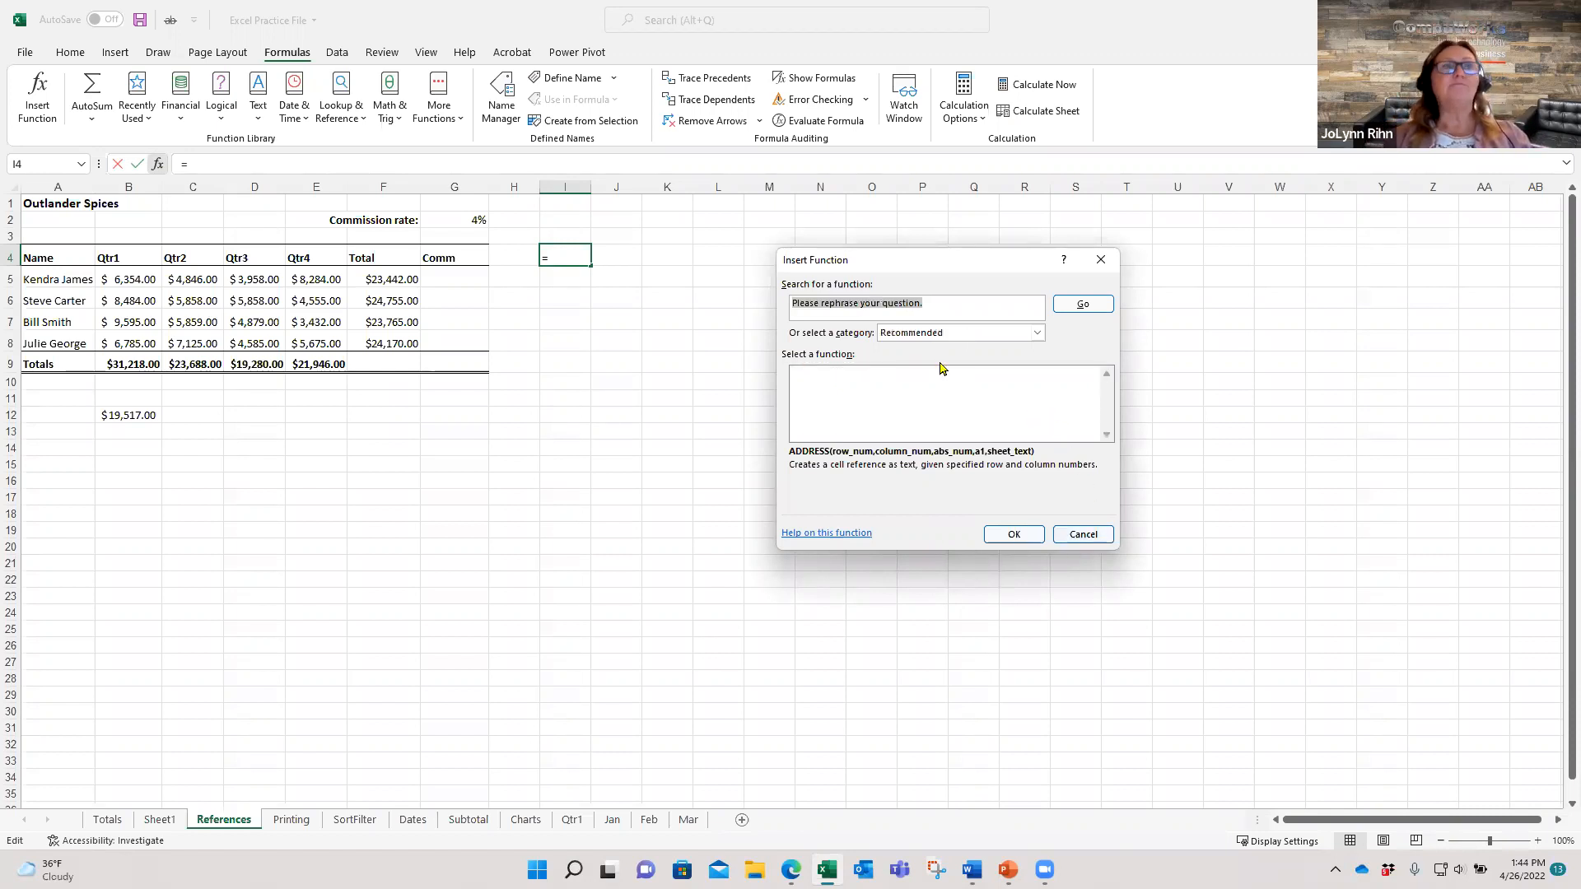
{"action": "type", "text": "ad"}
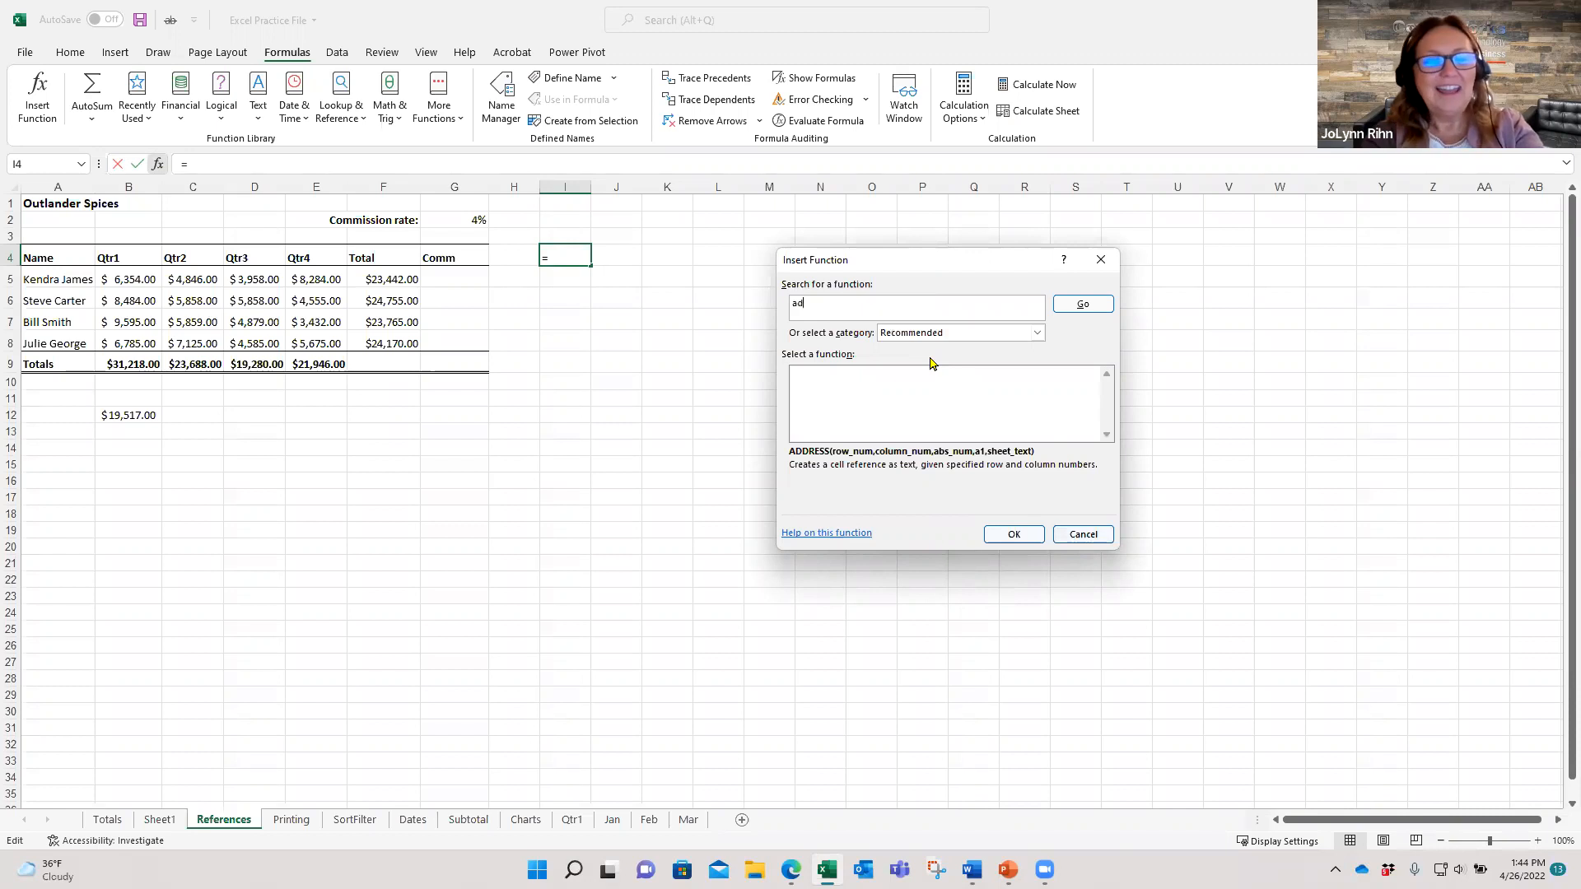
{"action": "type", "text": "d numbers"}
{"action": "key", "text": "Return"}
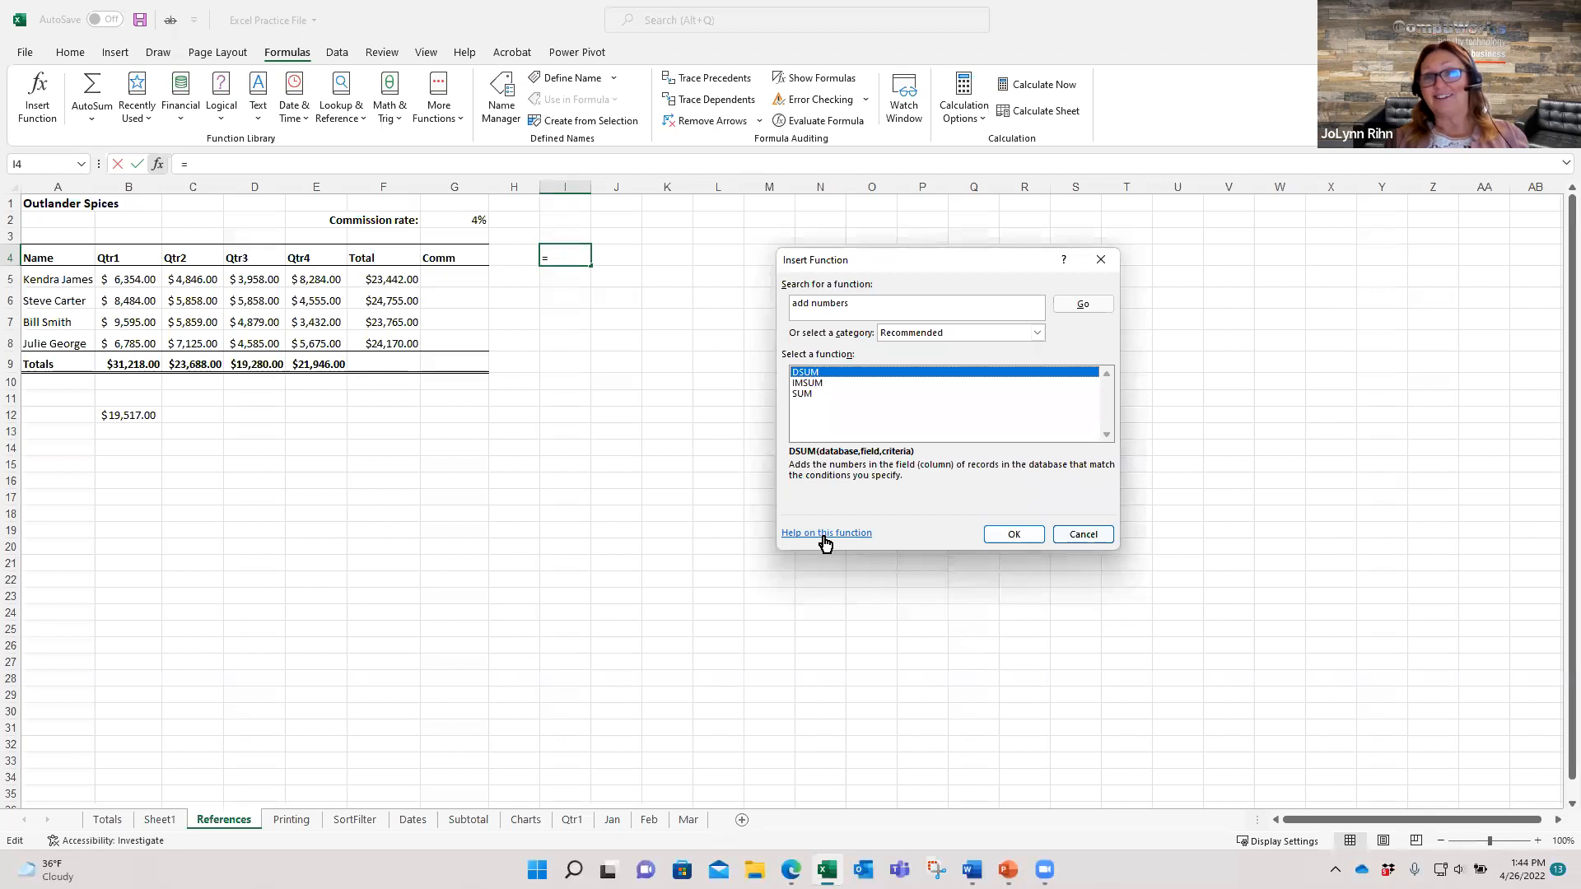
{"action": "left_click", "coordinate": [1085, 536]}
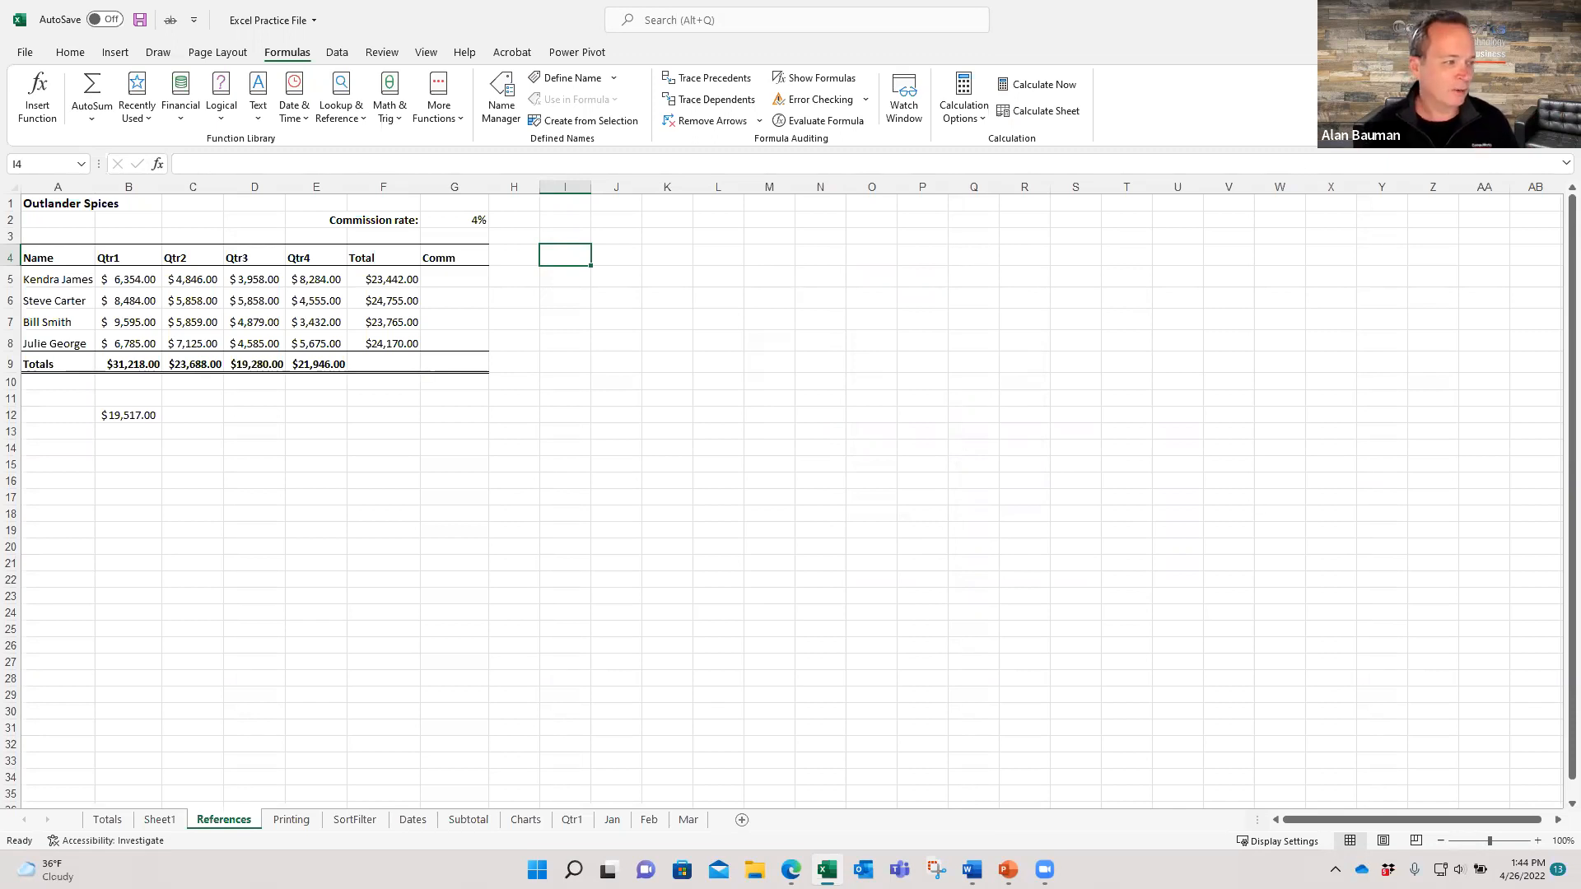
Switch to the PowerPoint slide show and advance past the Questions slide to the closing "Thank you!" slide
{"action": "key", "text": "alt+Tab"}
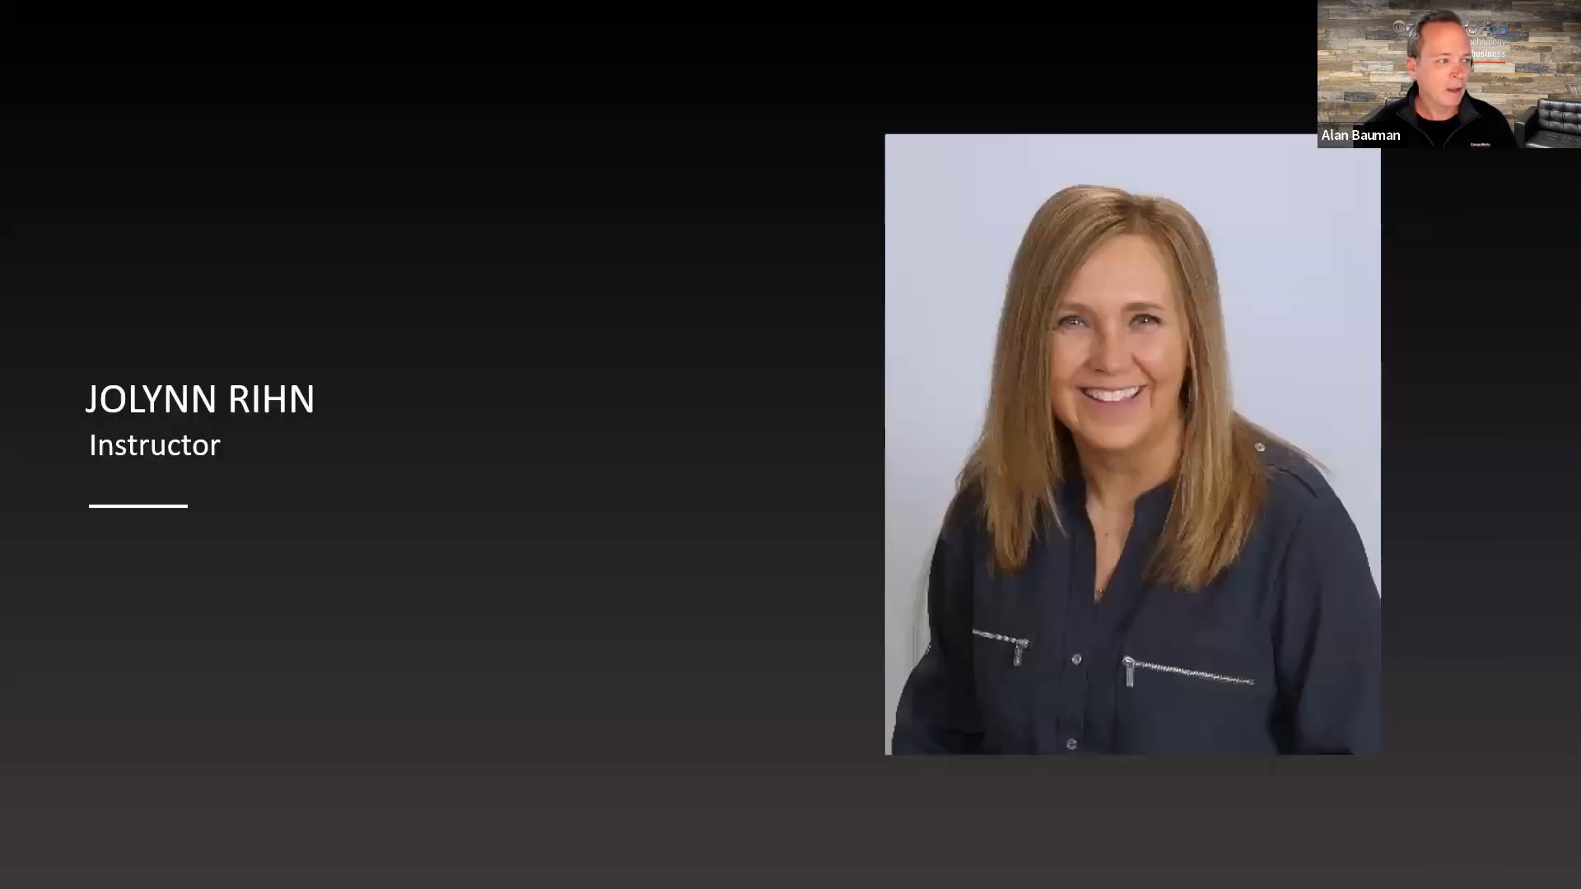
{"action": "left_click", "coordinate": [1247, 609]}
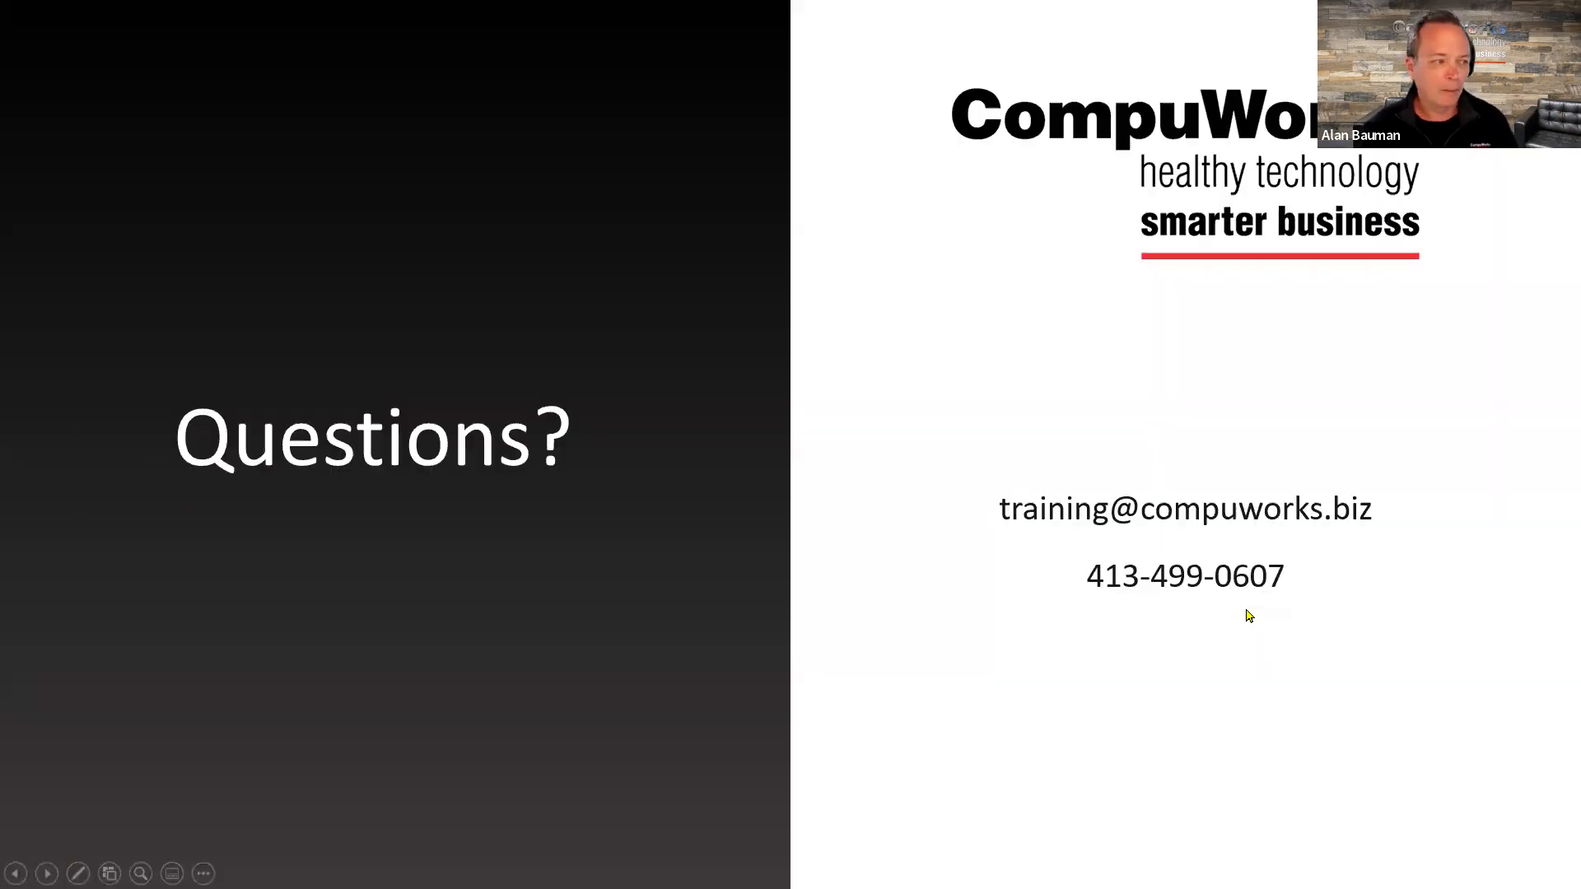
{"action": "left_click", "coordinate": [1247, 611]}
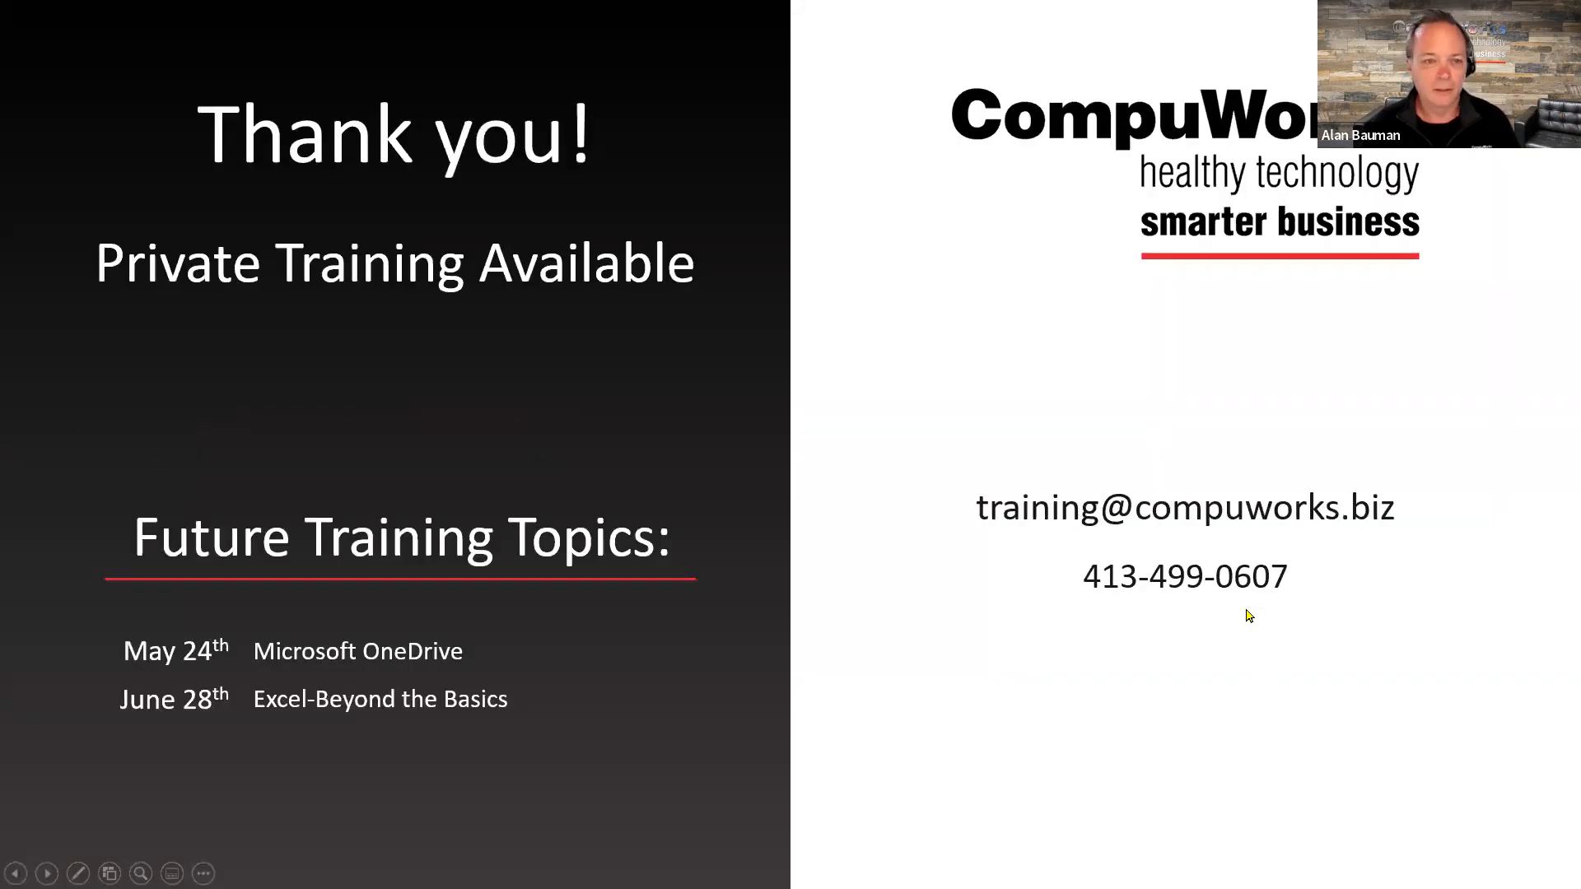